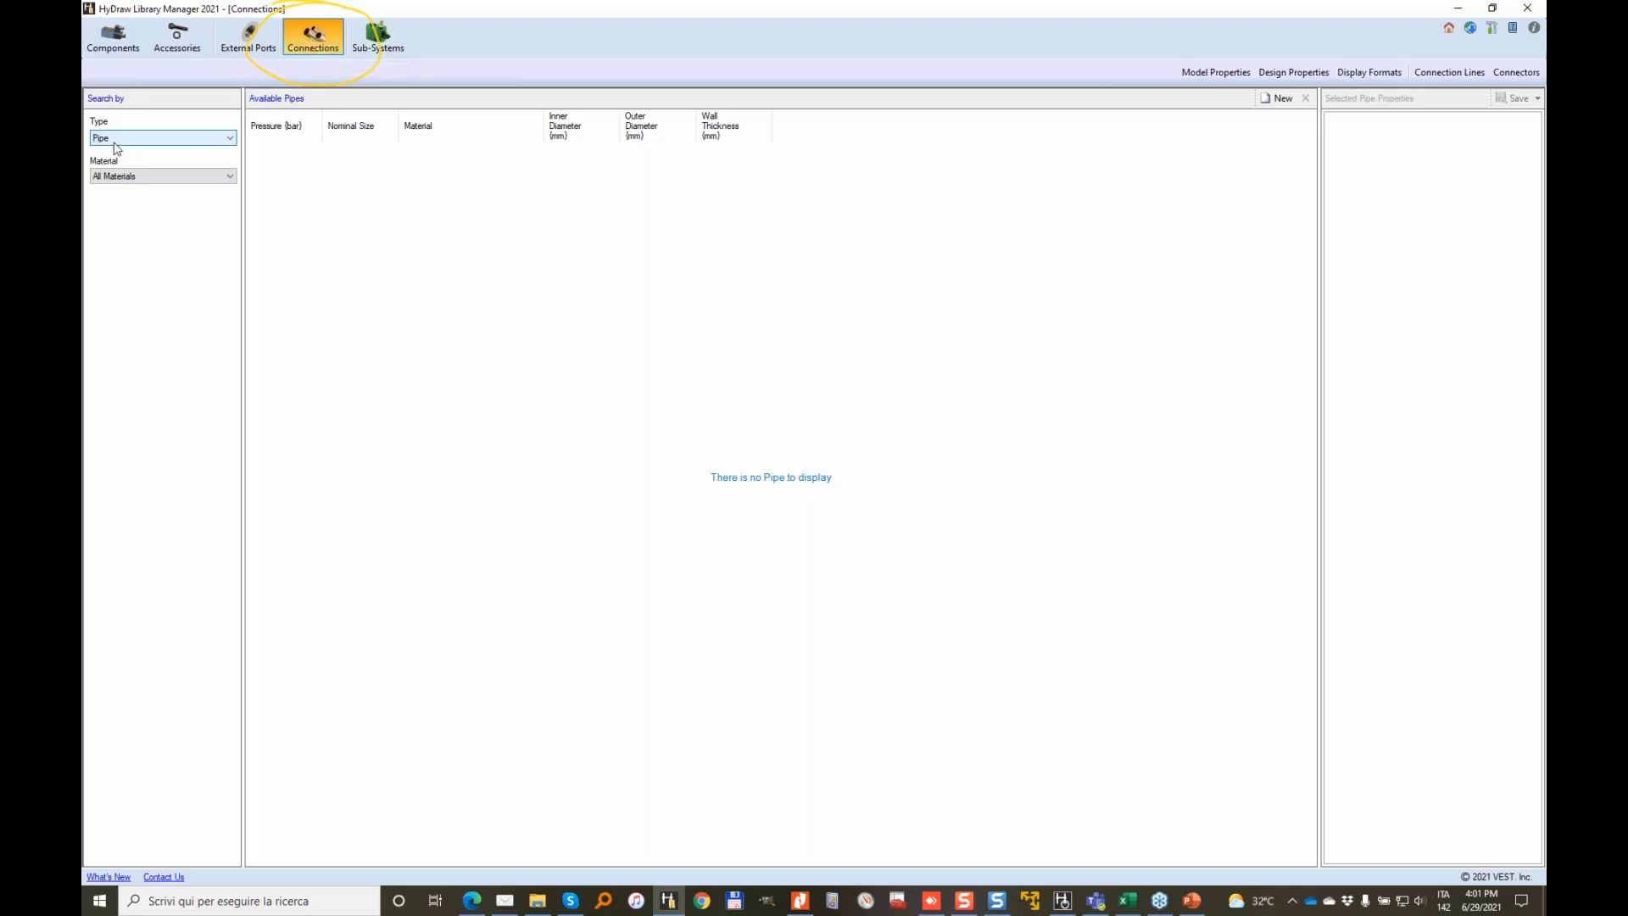
# Filter the connections library to list only tubes made of Steel 37.4
pyautogui.click(209, 141)
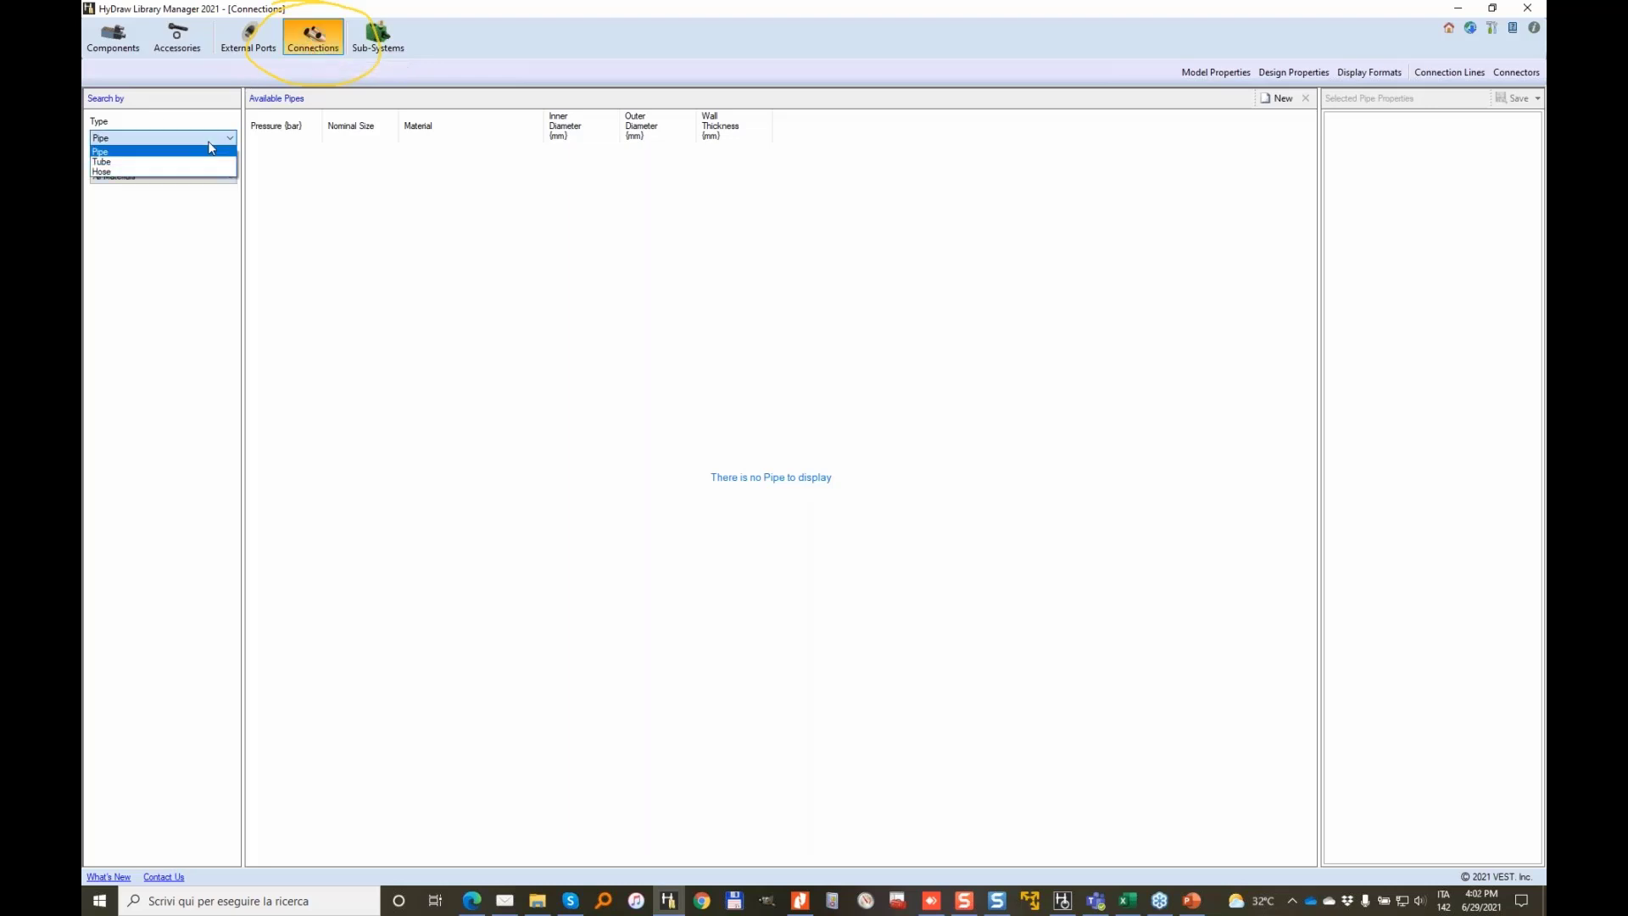
pyautogui.click(149, 160)
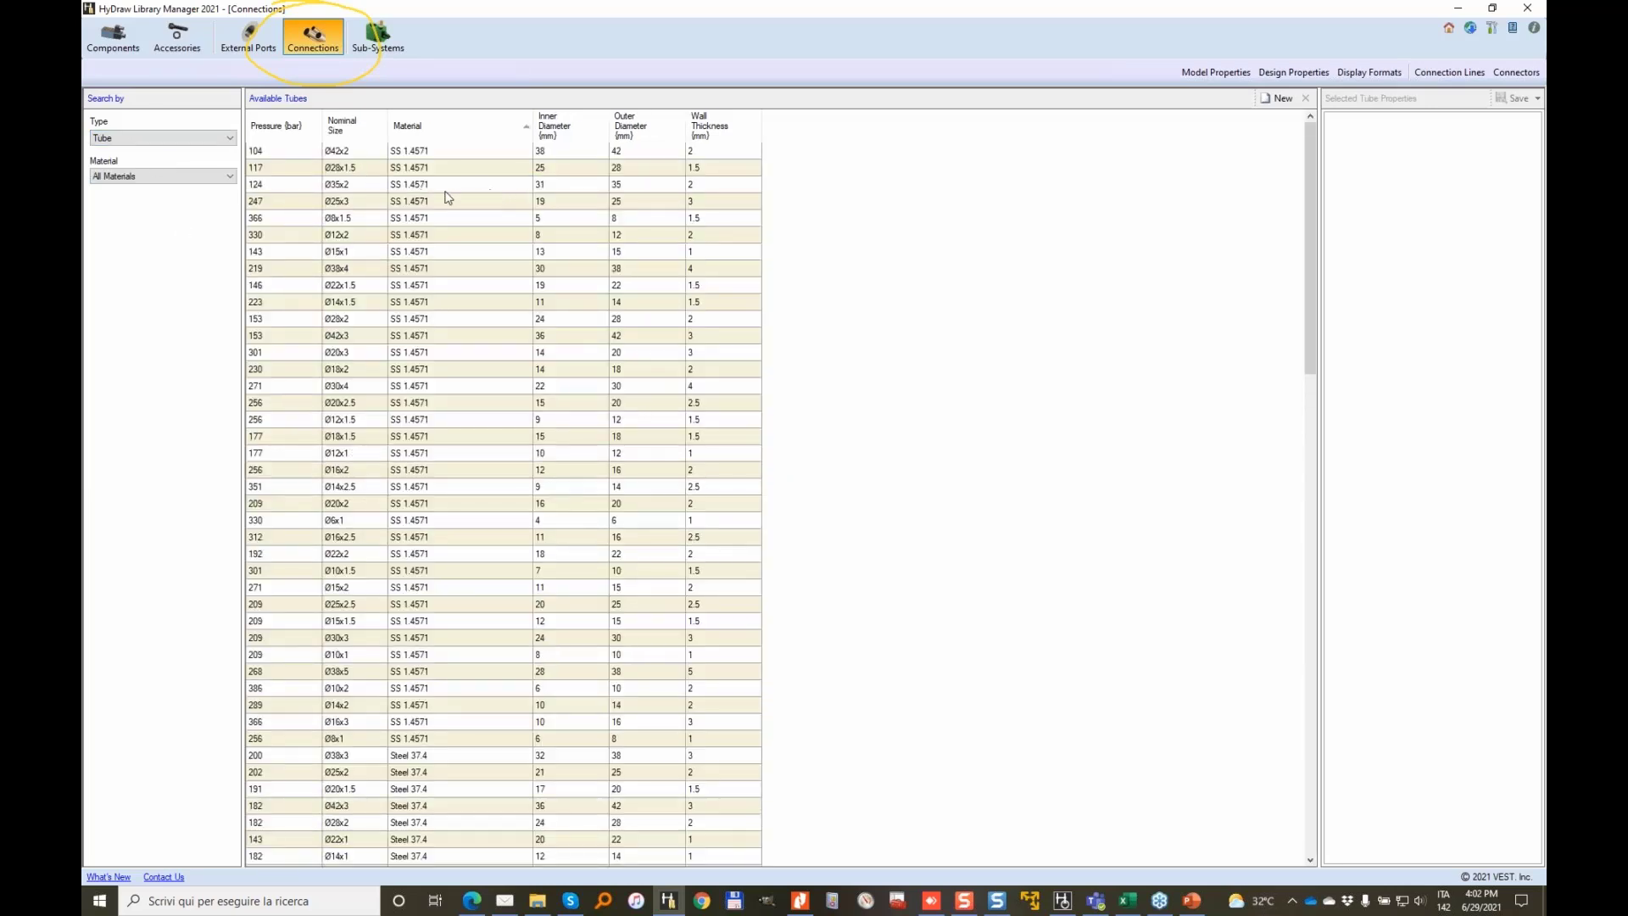
pyautogui.click(190, 178)
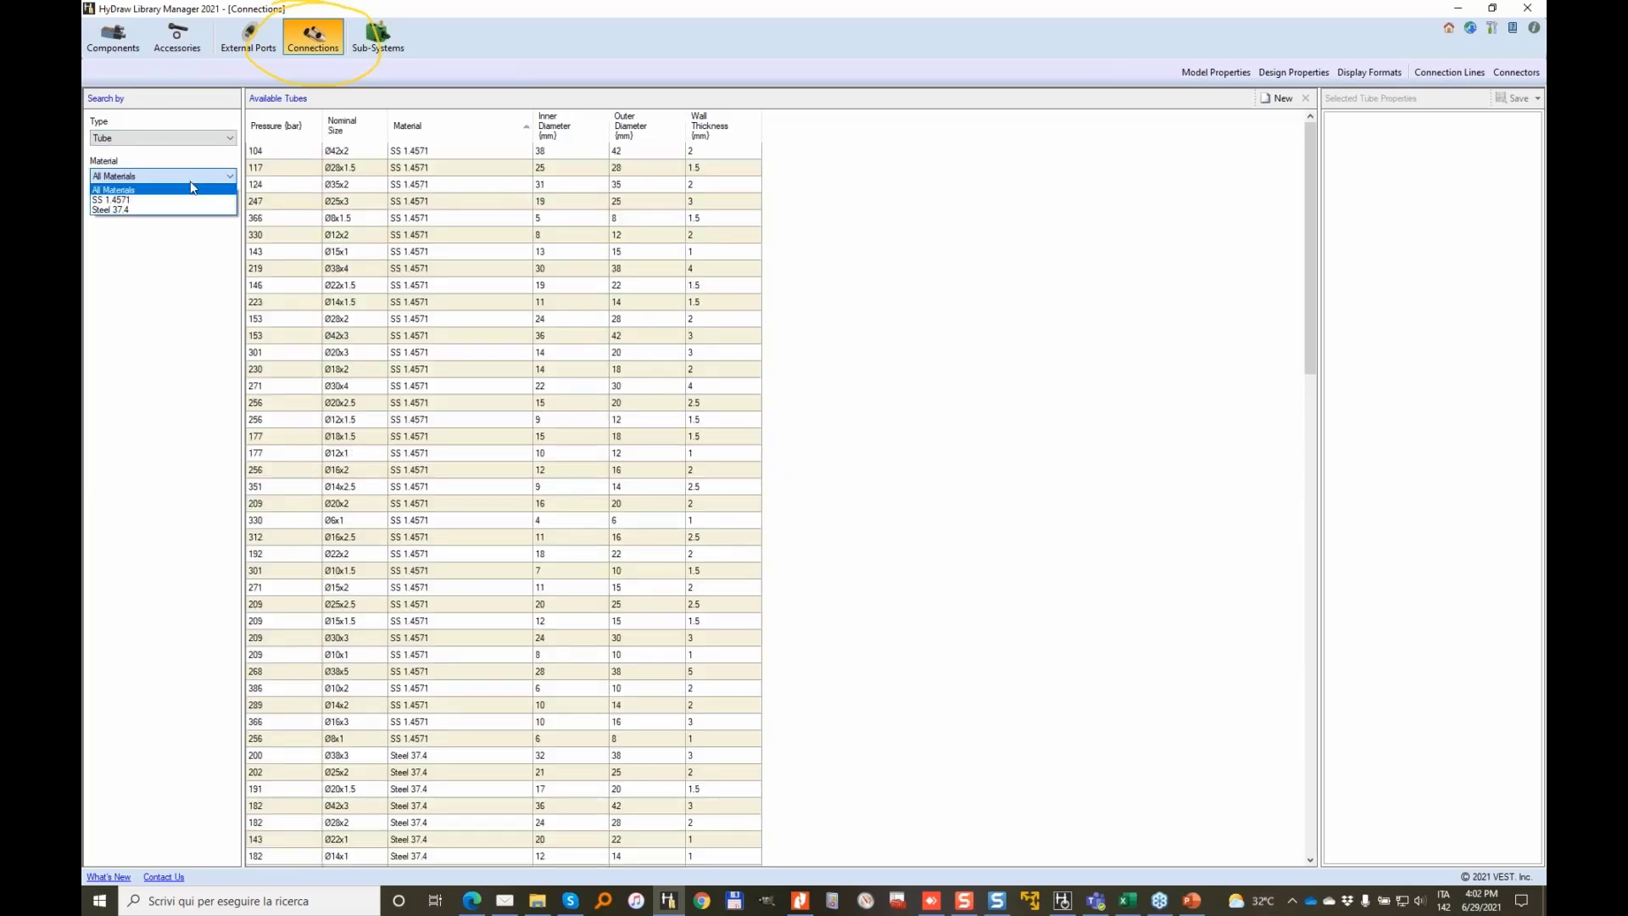
pyautogui.click(130, 211)
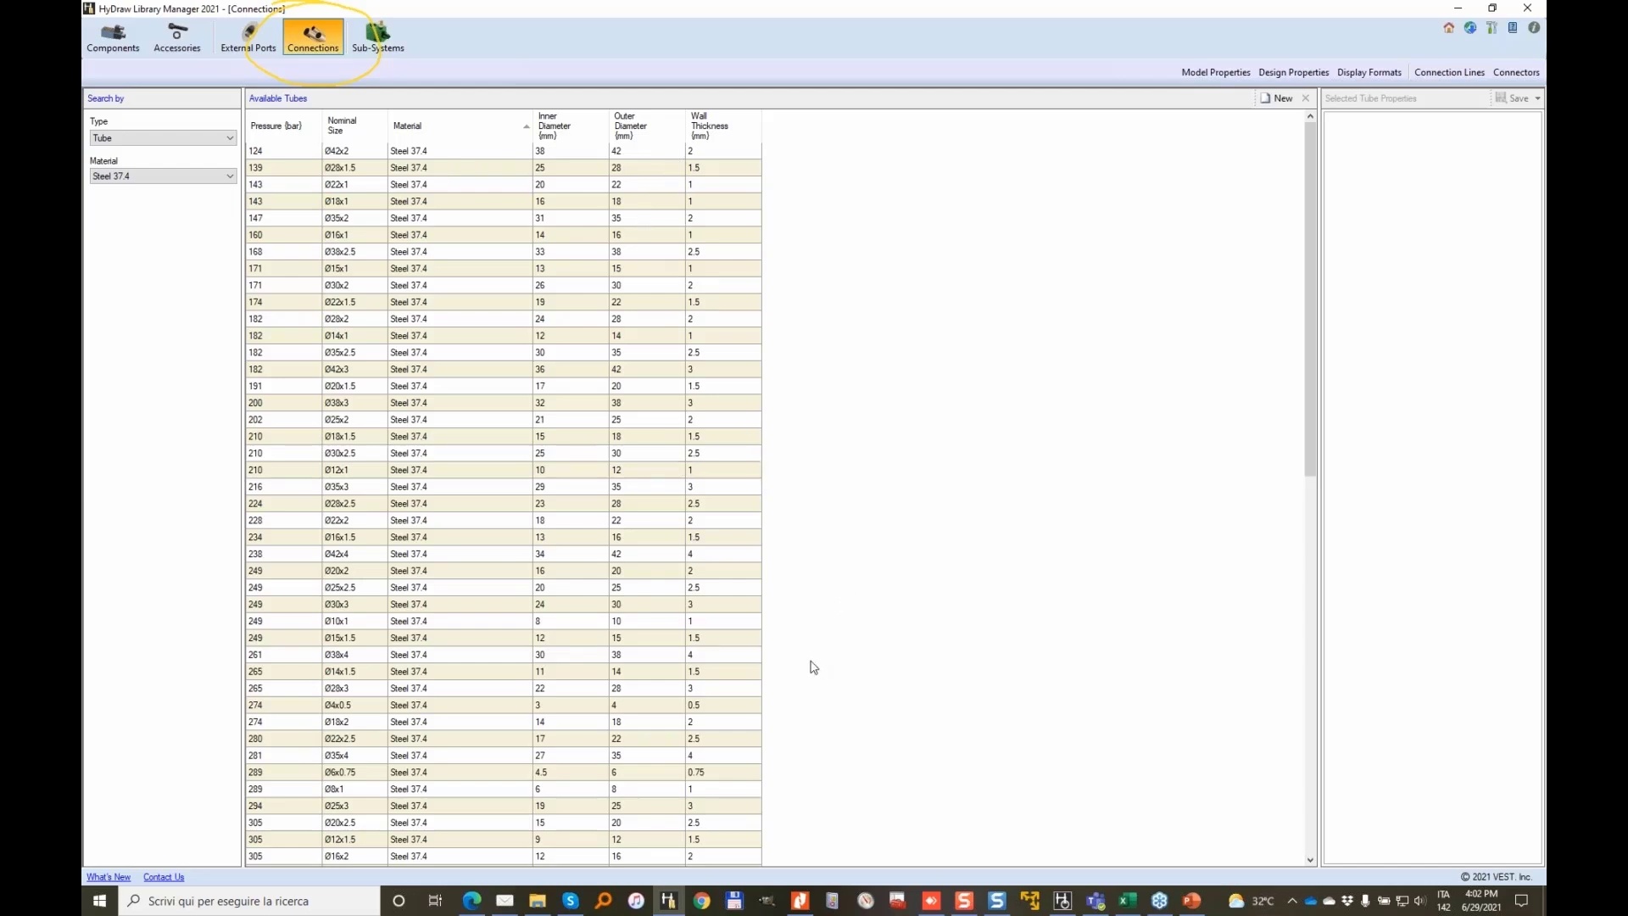
# Switch to Nitro Pro and show the St.37.4 seamless steel tube table on page 30 of the Parker_Tube document
pyautogui.moveTo(802, 910)
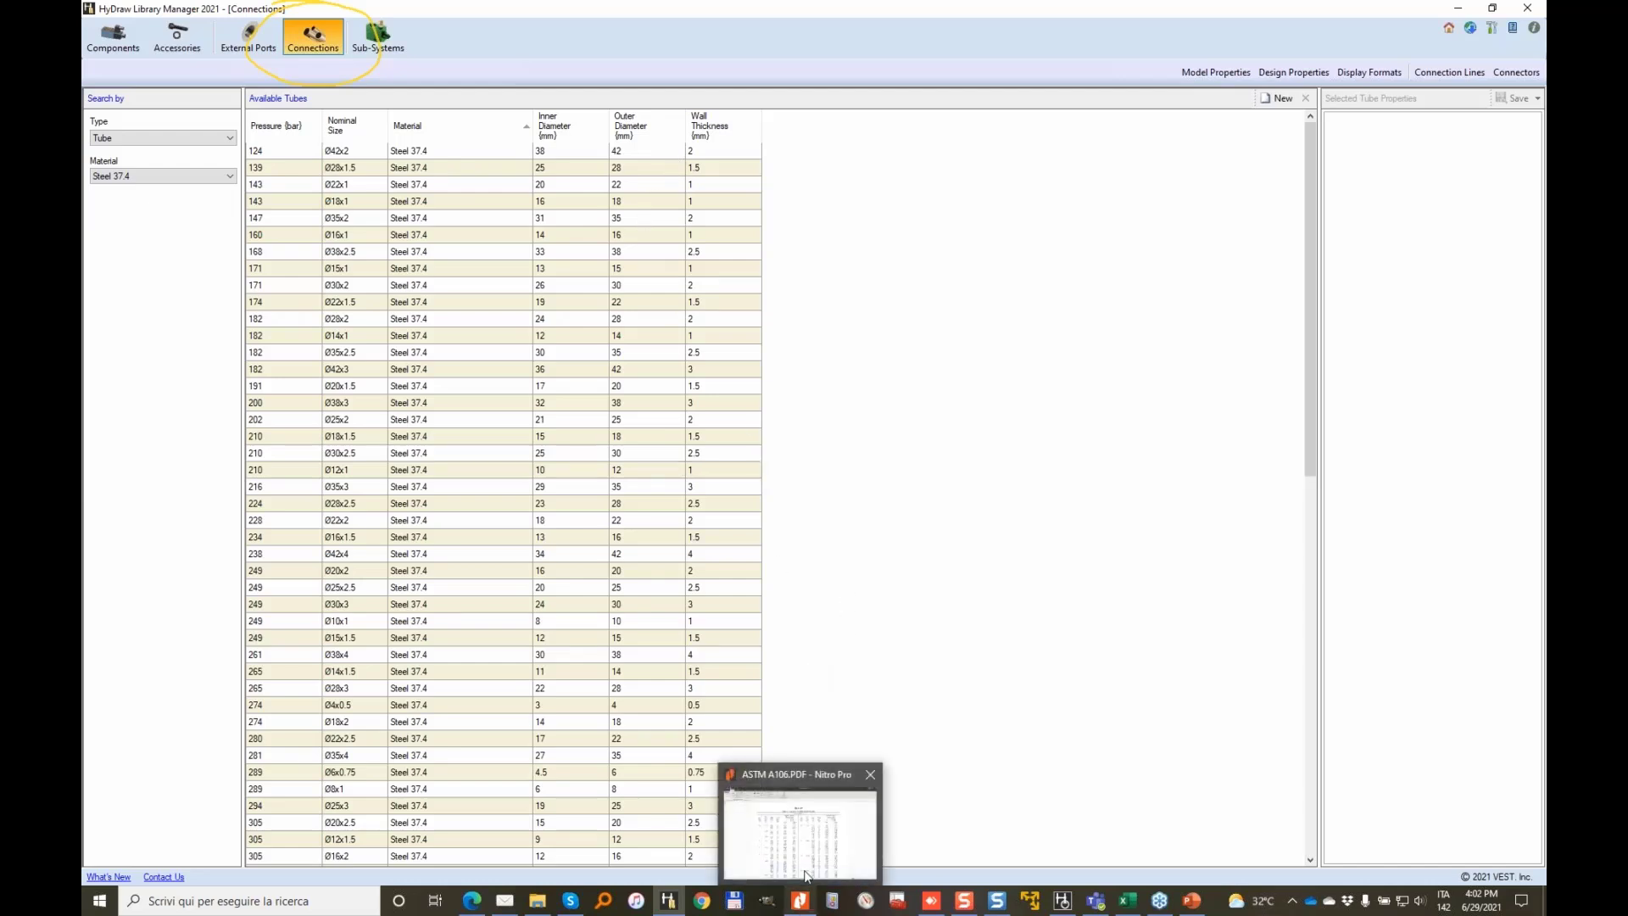
pyautogui.click(806, 876)
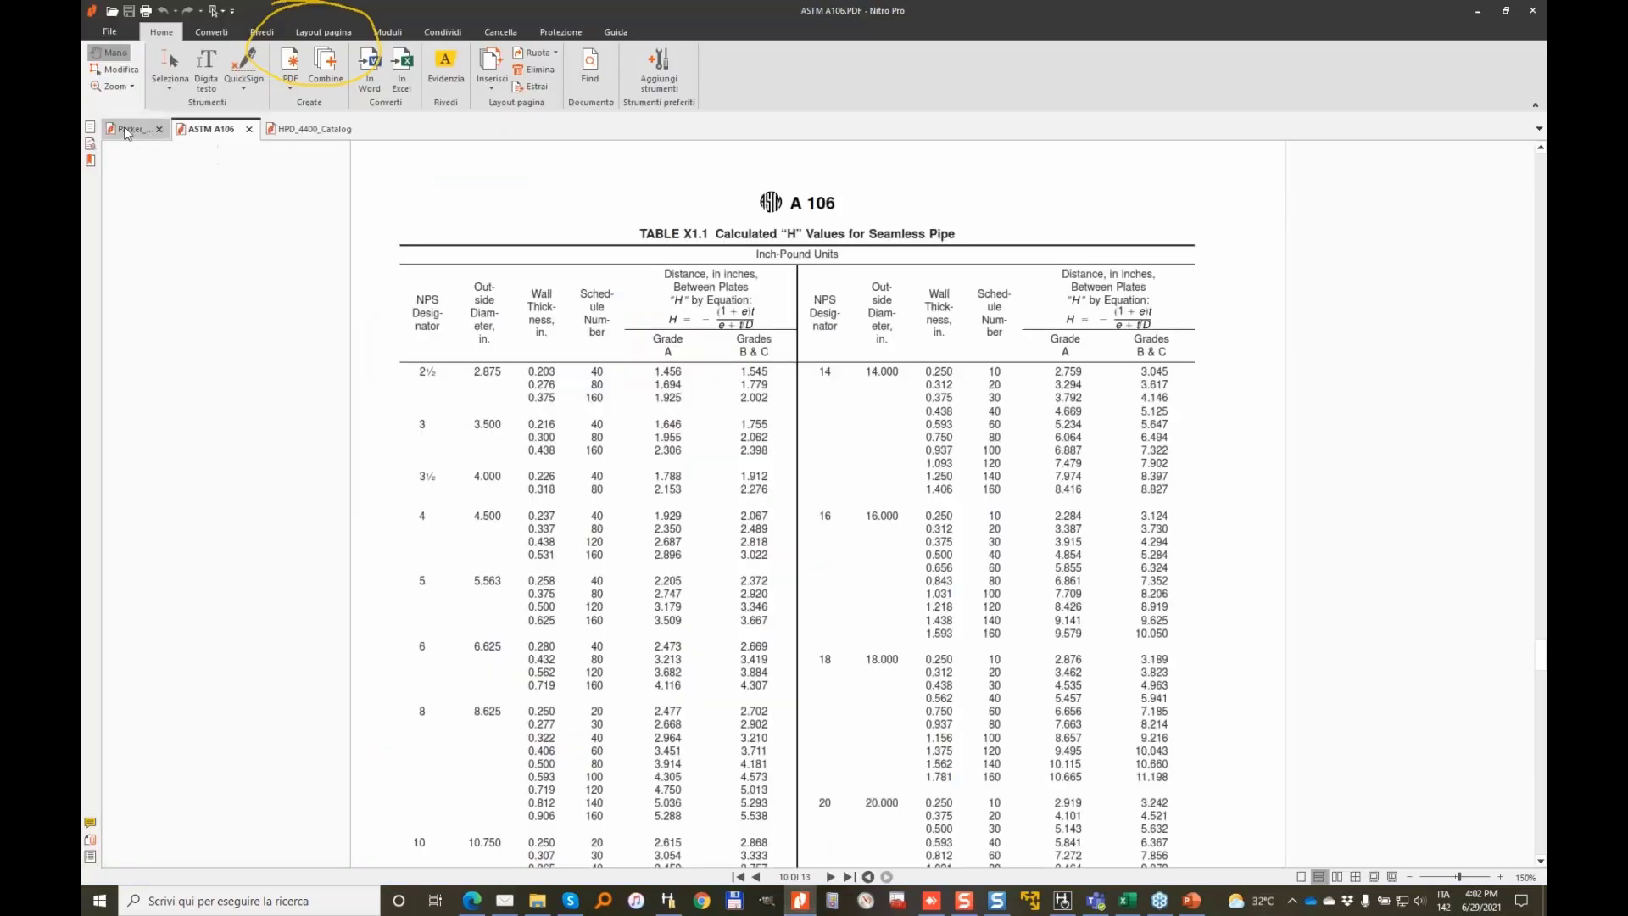
pyautogui.click(127, 129)
pyautogui.scroll(-5, 1514, 240)
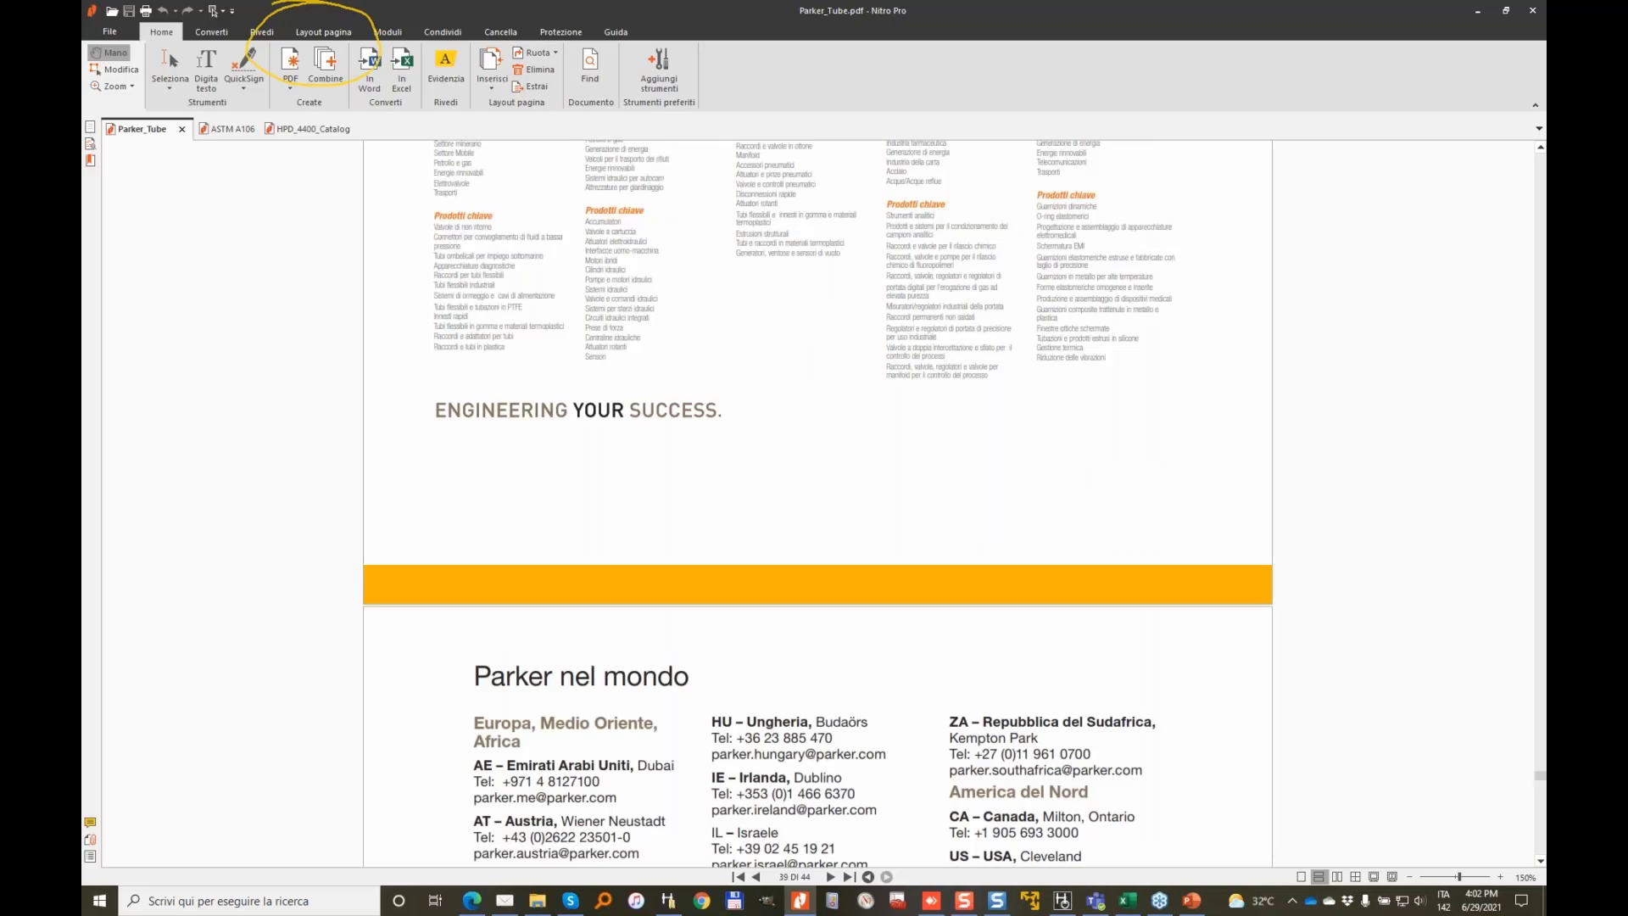
pyautogui.moveTo(1540, 774); pyautogui.dragTo(1542, 621)
pyautogui.scroll(-1, 939, 462)
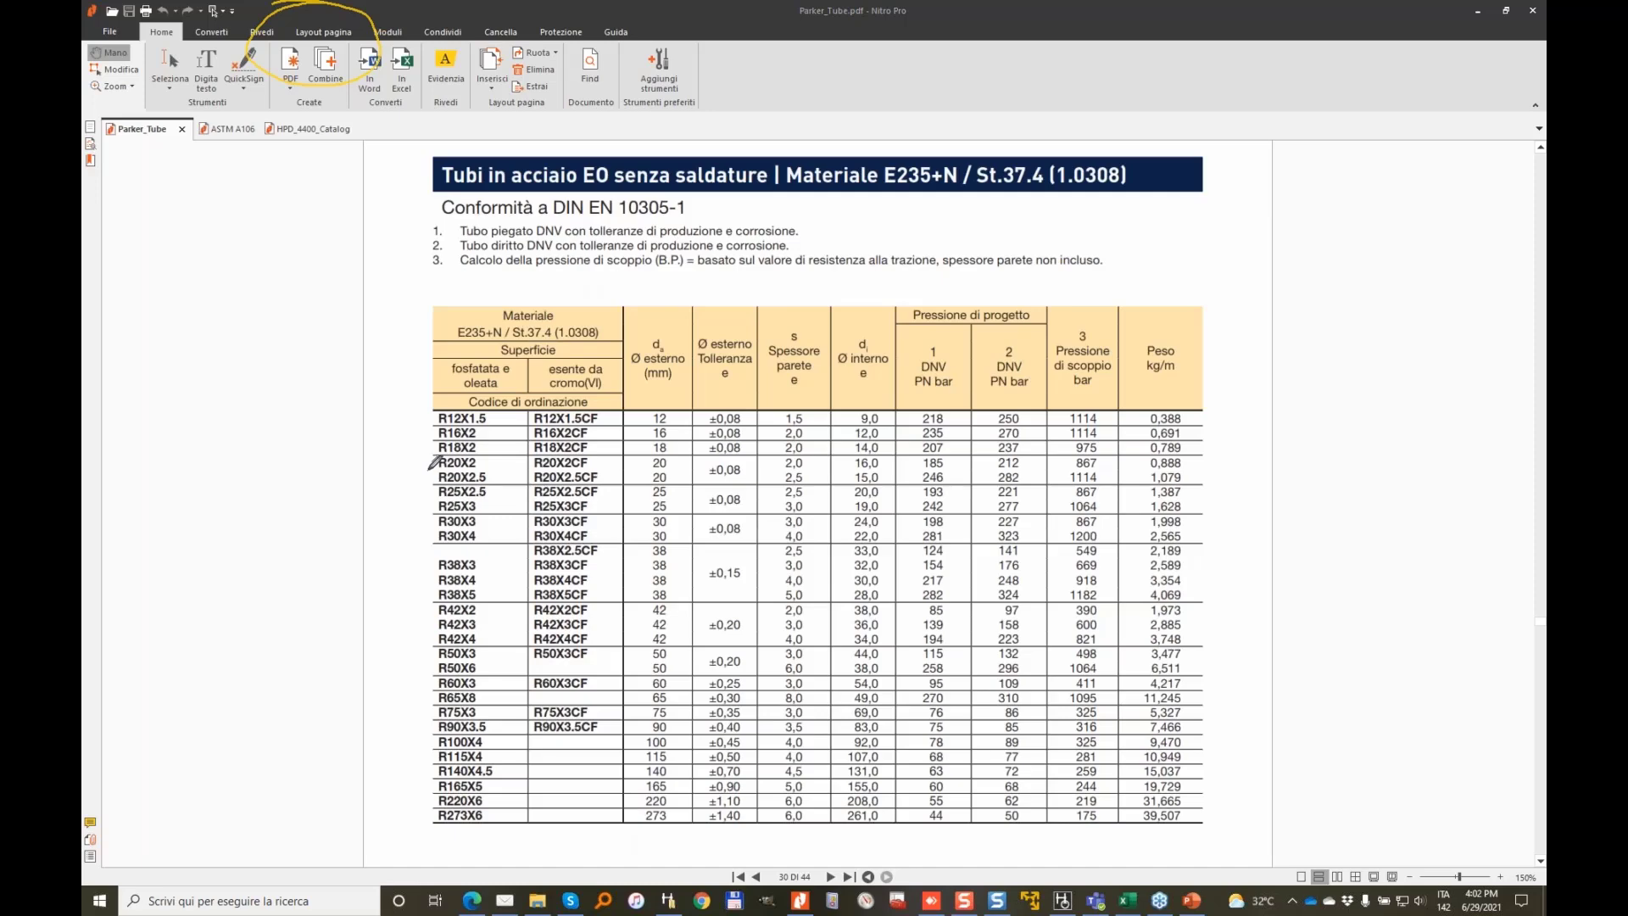
# Examine the R20X2 tube's ordering code, outer diameter, wall thickness and design pressures, along with the table's St.37.4 material designation
pyautogui.moveTo(435, 462)
pyautogui.mouseDown()
pyautogui.moveTo(480, 466)
pyautogui.moveTo(460, 460)
pyautogui.mouseUp()
pyautogui.moveTo(663, 456)
pyautogui.mouseDown()
pyautogui.moveTo(643, 464)
pyautogui.moveTo(679, 466)
pyautogui.moveTo(666, 458)
pyautogui.mouseUp()
pyautogui.moveTo(814, 458)
pyautogui.mouseDown()
pyautogui.moveTo(770, 458)
pyautogui.moveTo(797, 472)
pyautogui.moveTo(815, 454)
pyautogui.mouseUp()
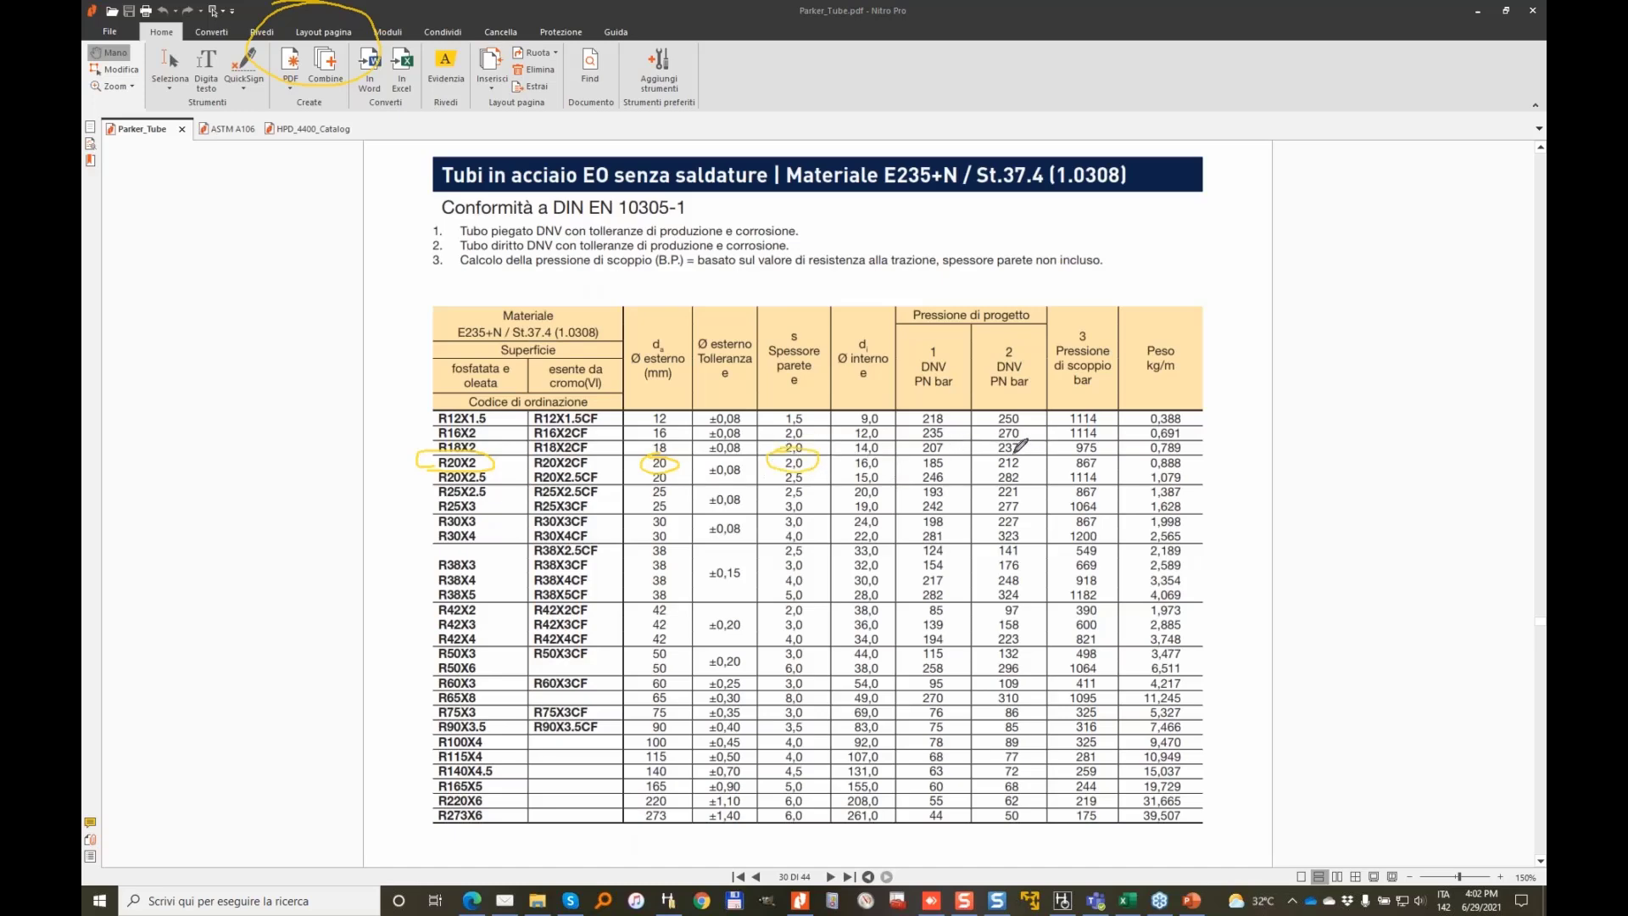
pyautogui.moveTo(992, 454)
pyautogui.mouseDown()
pyautogui.moveTo(1014, 470)
pyautogui.moveTo(1040, 456)
pyautogui.moveTo(1002, 451)
pyautogui.mouseUp()
pyautogui.moveTo(957, 193)
pyautogui.mouseDown()
pyautogui.moveTo(1059, 189)
pyautogui.moveTo(946, 153)
pyautogui.moveTo(1091, 153)
pyautogui.moveTo(996, 138)
pyautogui.mouseUp()
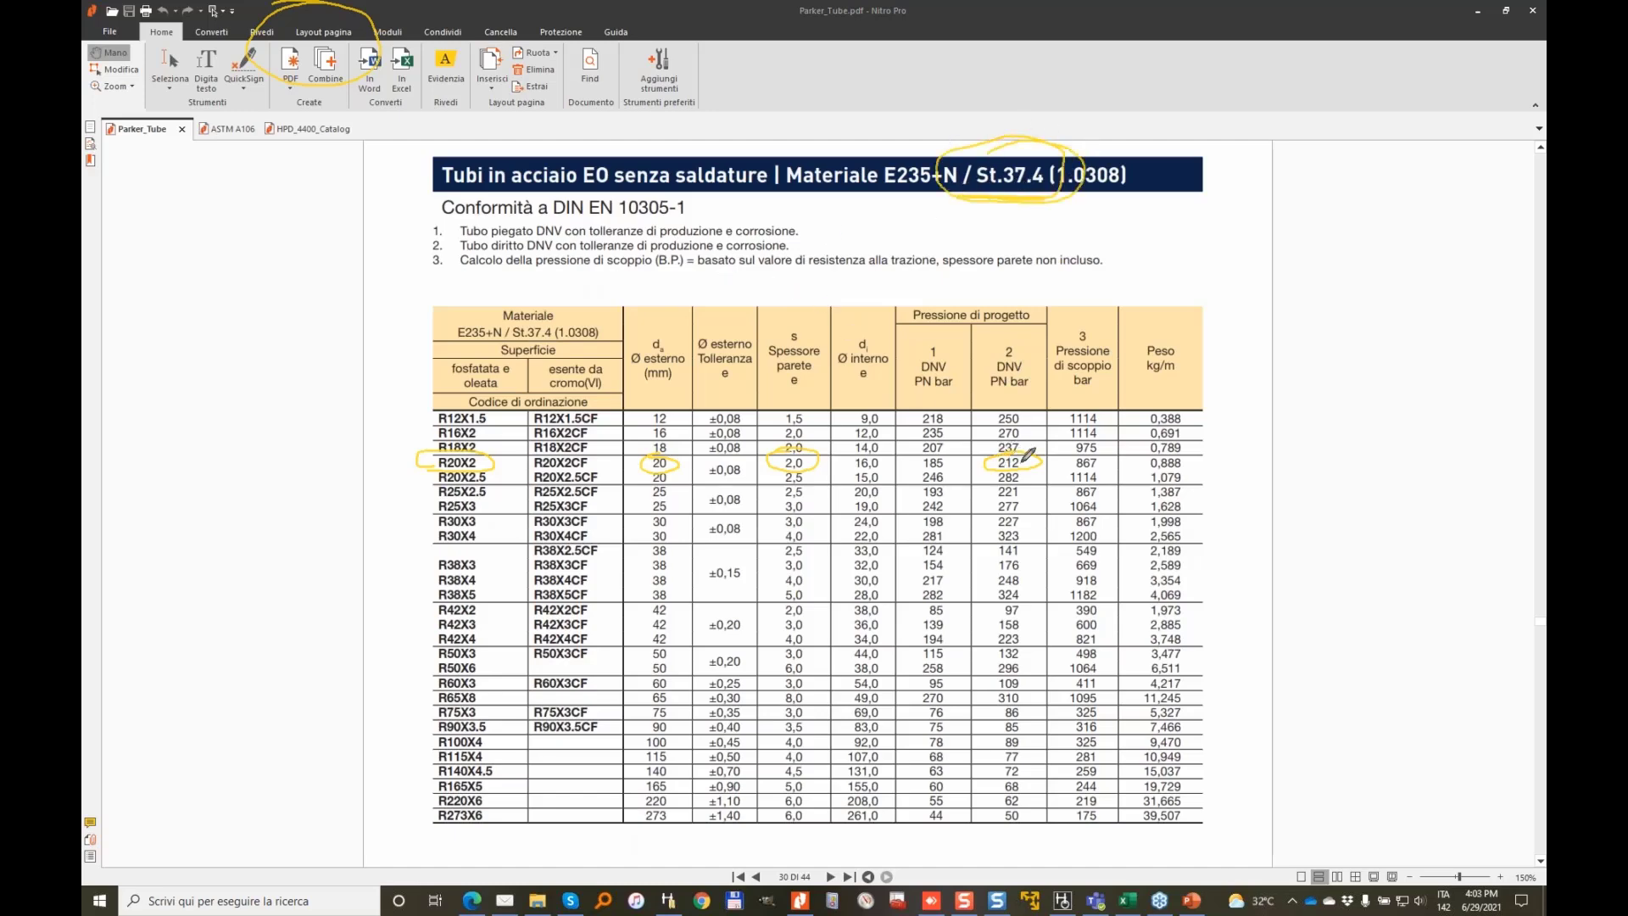
pyautogui.moveTo(990, 391); pyautogui.dragTo(1031, 389)
pyautogui.moveTo(924, 466); pyautogui.dragTo(917, 448)
# Switch back to HyDraw Library Manager, sort the tubes by nominal size and select the Ø20x2 tube
pyautogui.click(670, 901)
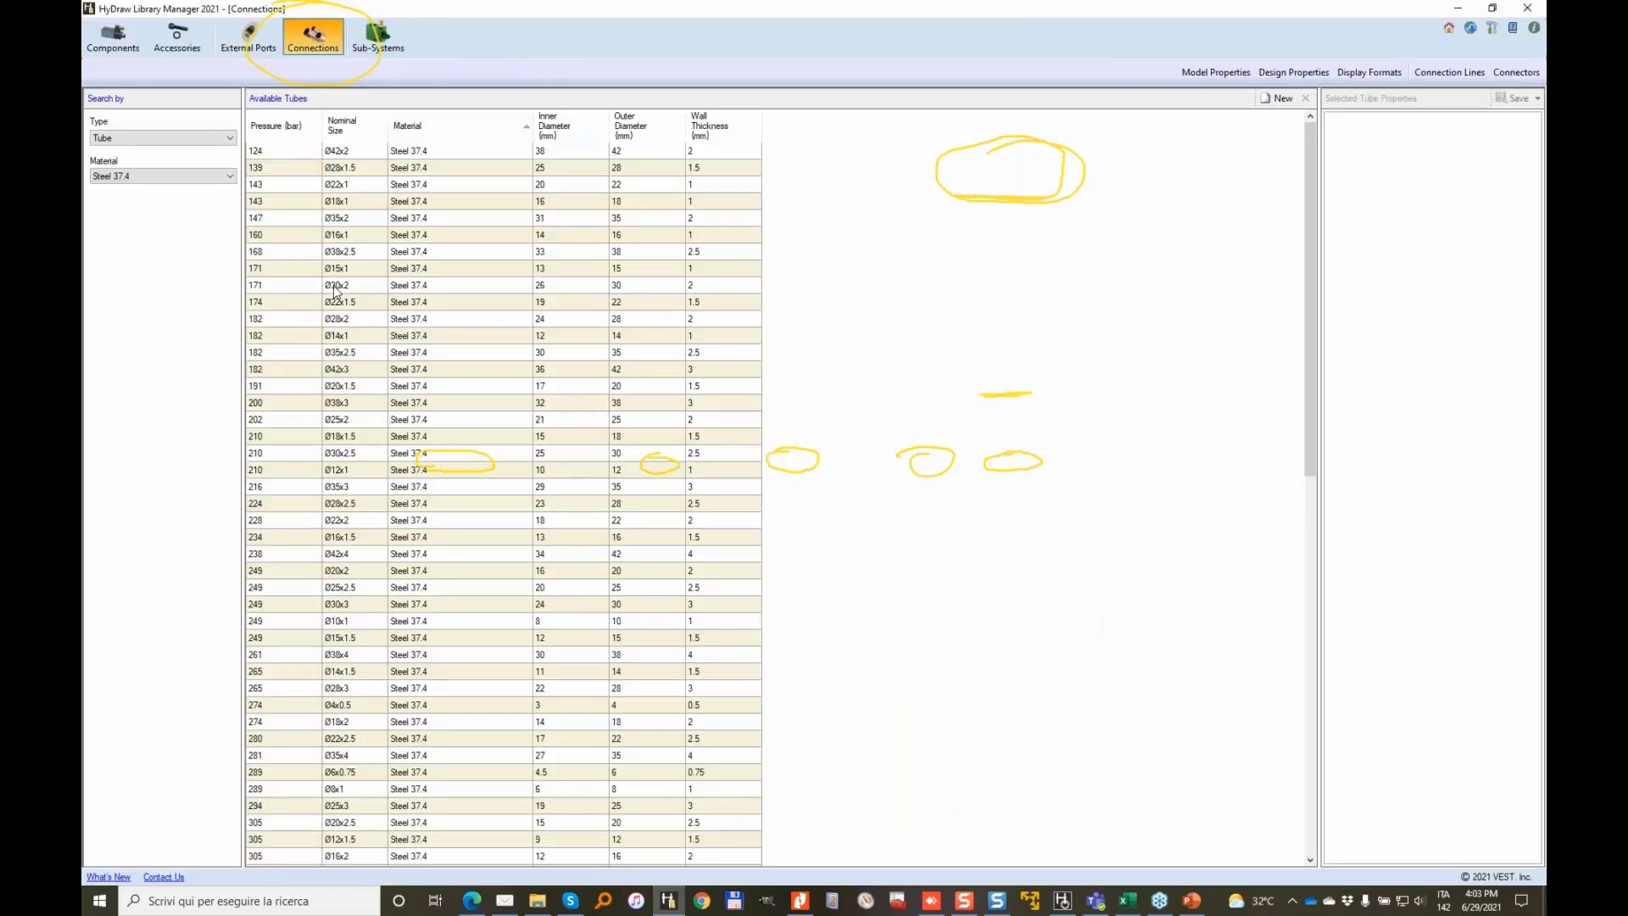
pyautogui.click(361, 131)
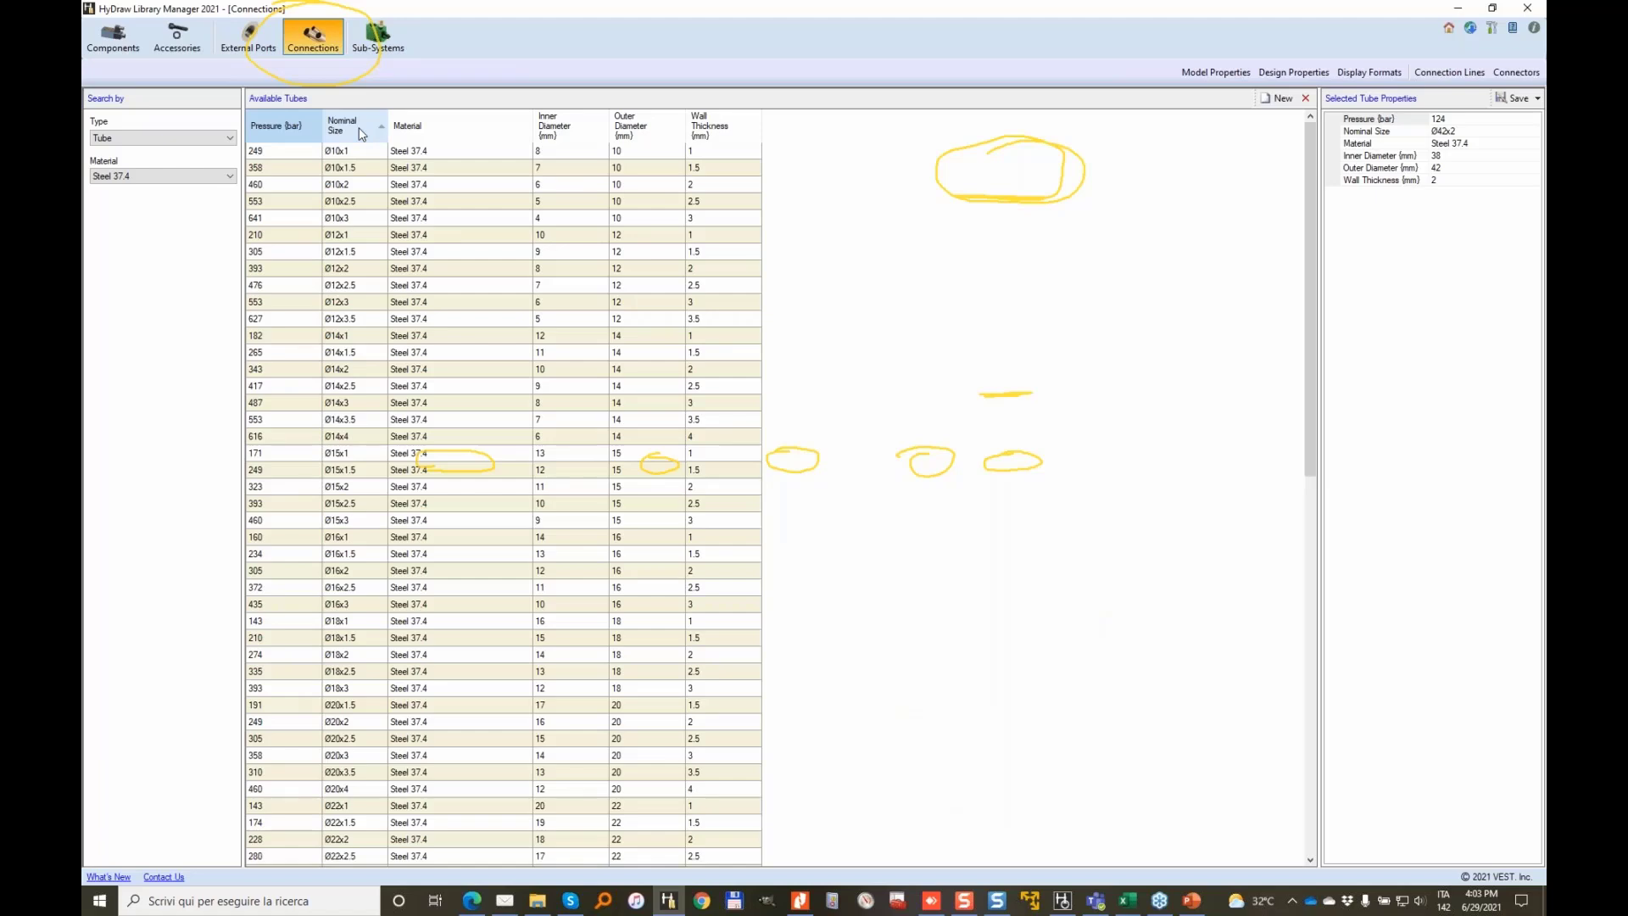
pyautogui.scroll(-2, 387, 674)
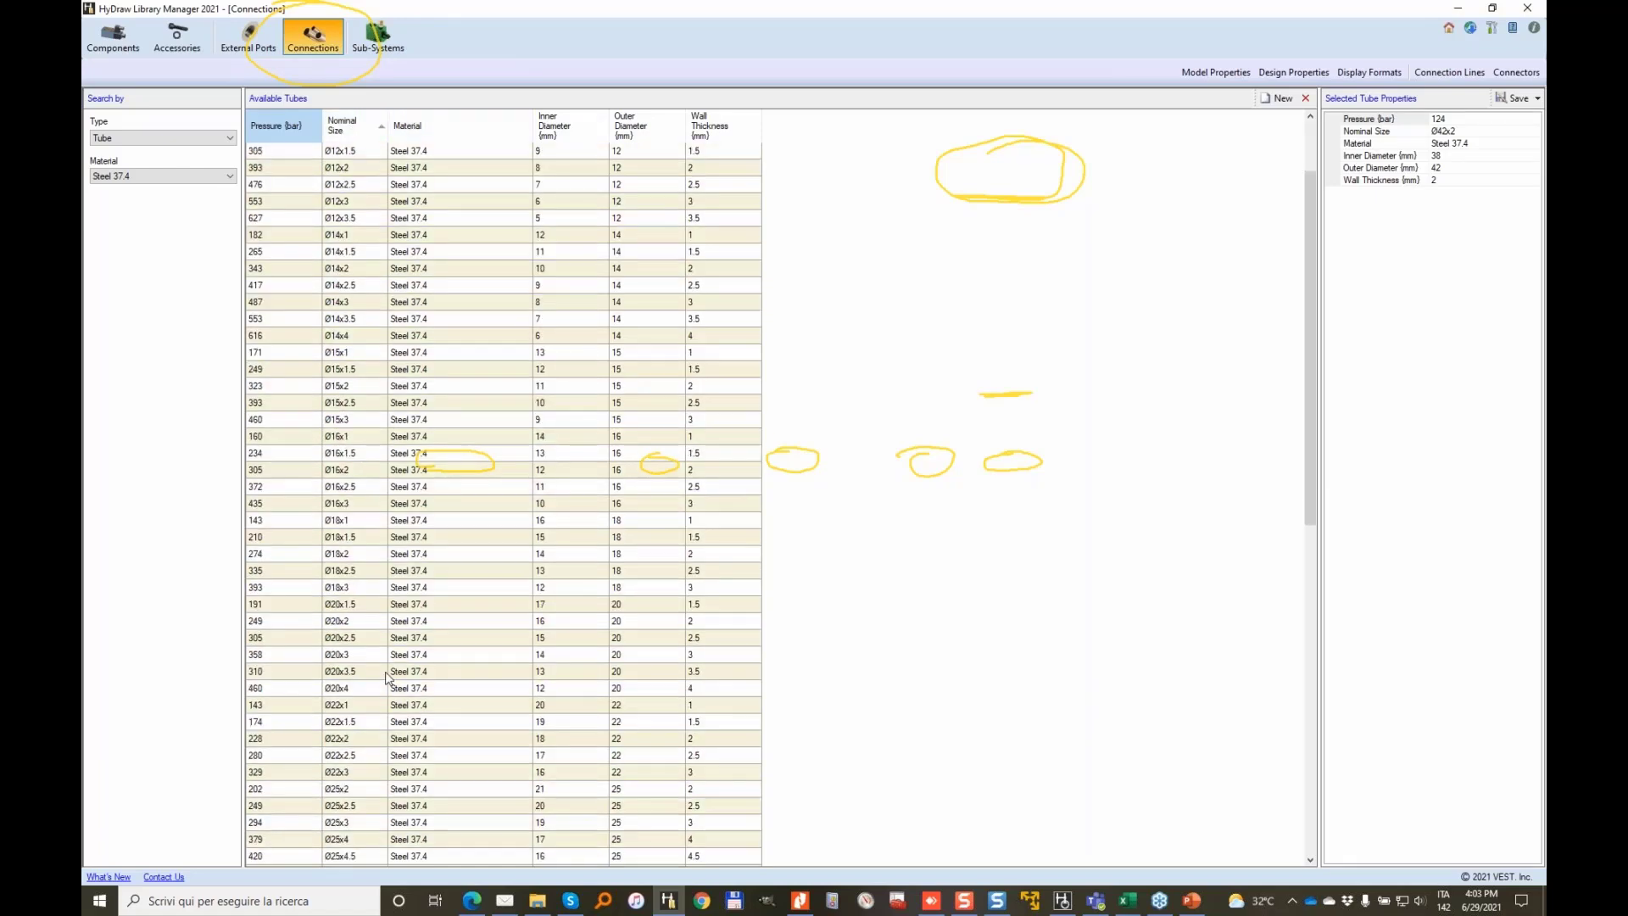
pyautogui.click(328, 622)
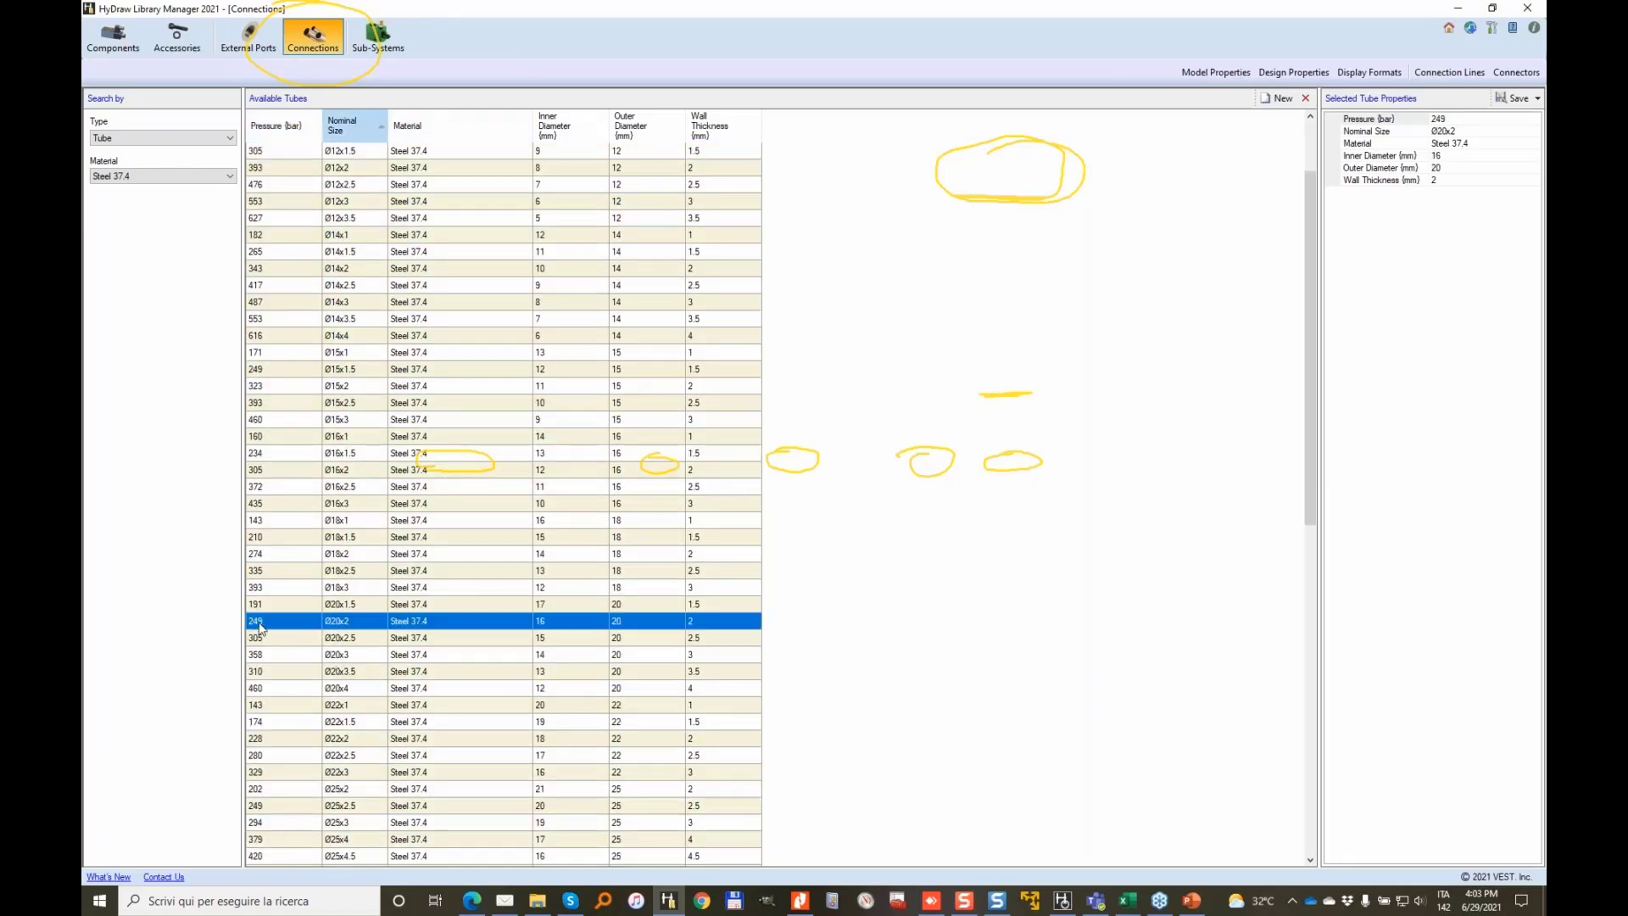
# Review the Ø20x2 tube's pressure, nominal size, material, diameter and wall thickness properties, and clear the on-screen markings
pyautogui.click(1446, 120)
pyautogui.click(1469, 131)
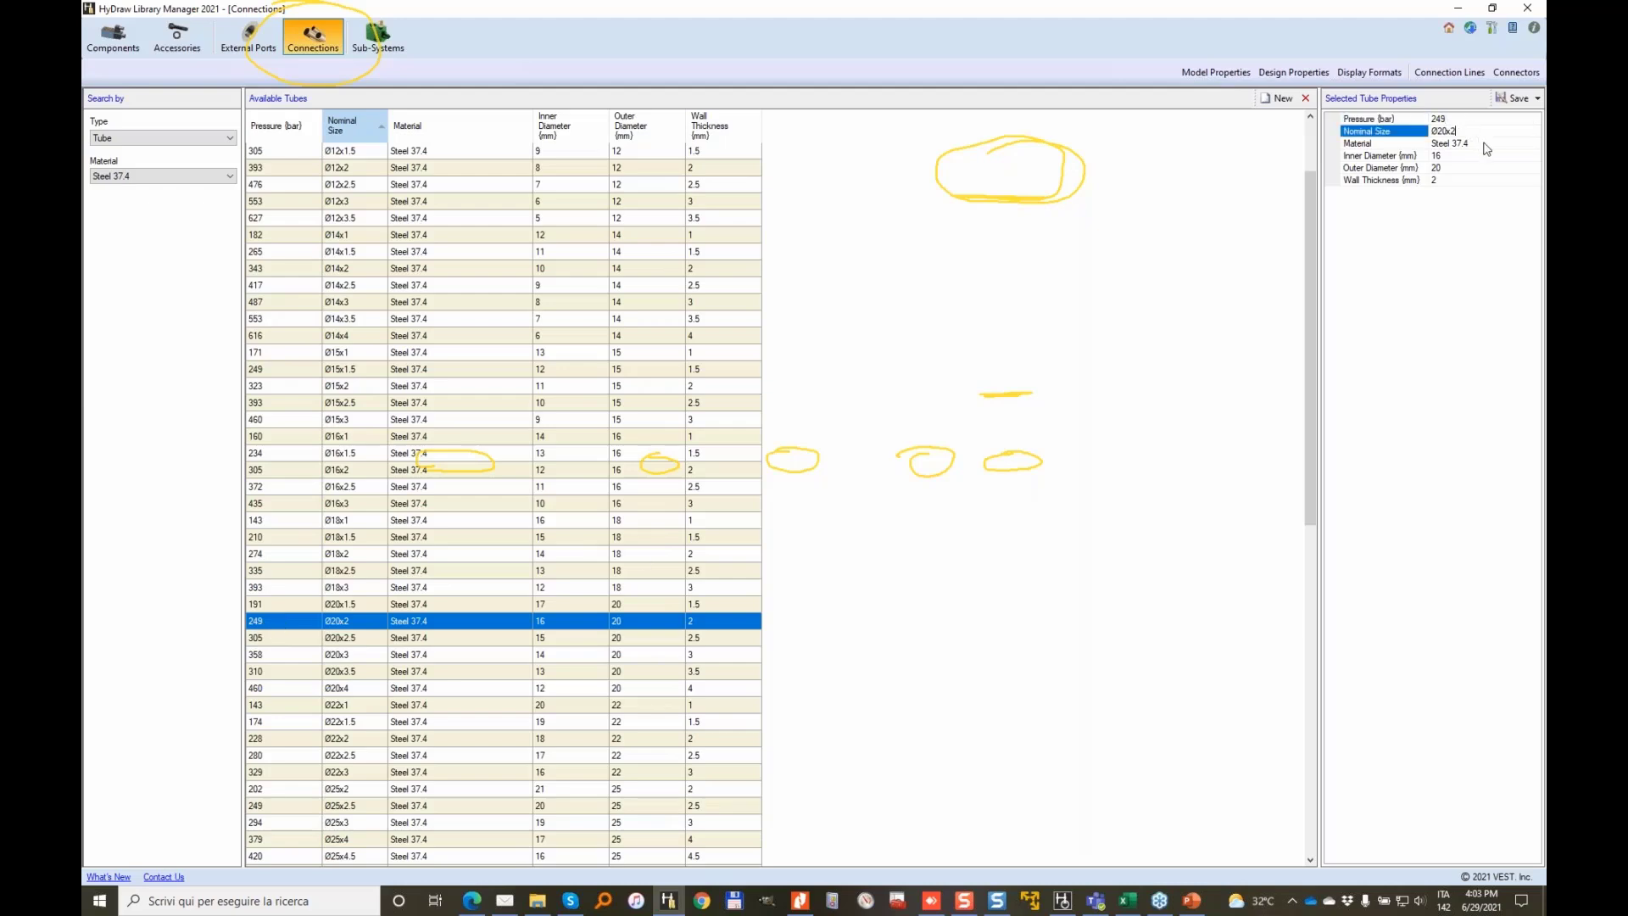
pyautogui.click(1484, 144)
pyautogui.click(1457, 156)
pyautogui.click(1450, 168)
pyautogui.click(1450, 181)
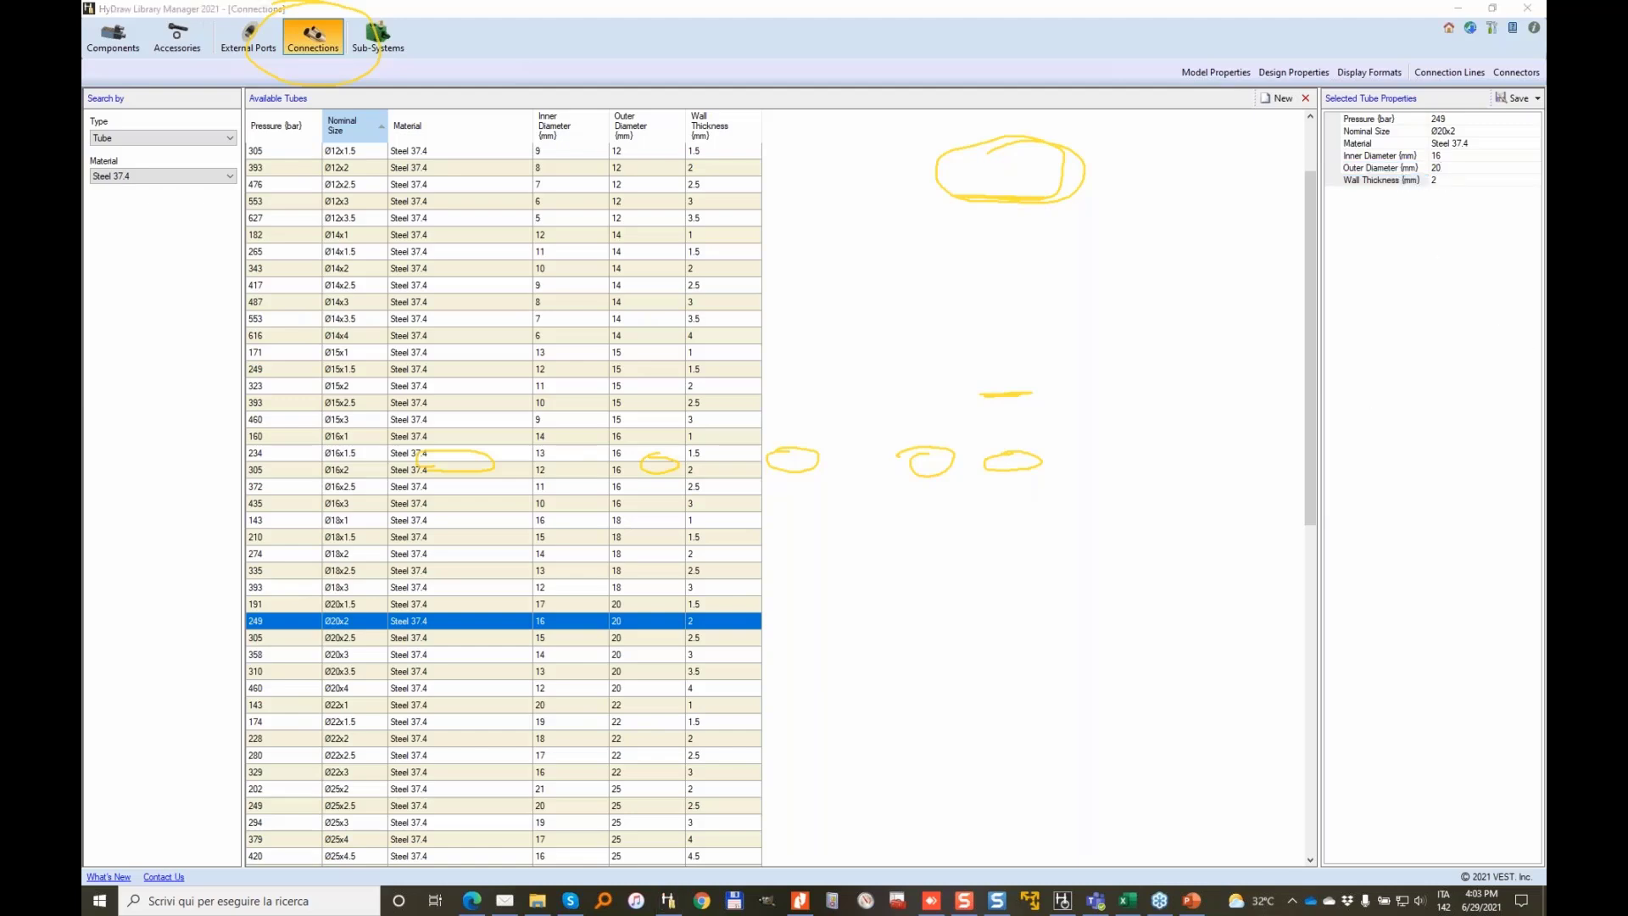
pyautogui.click(902, 238)
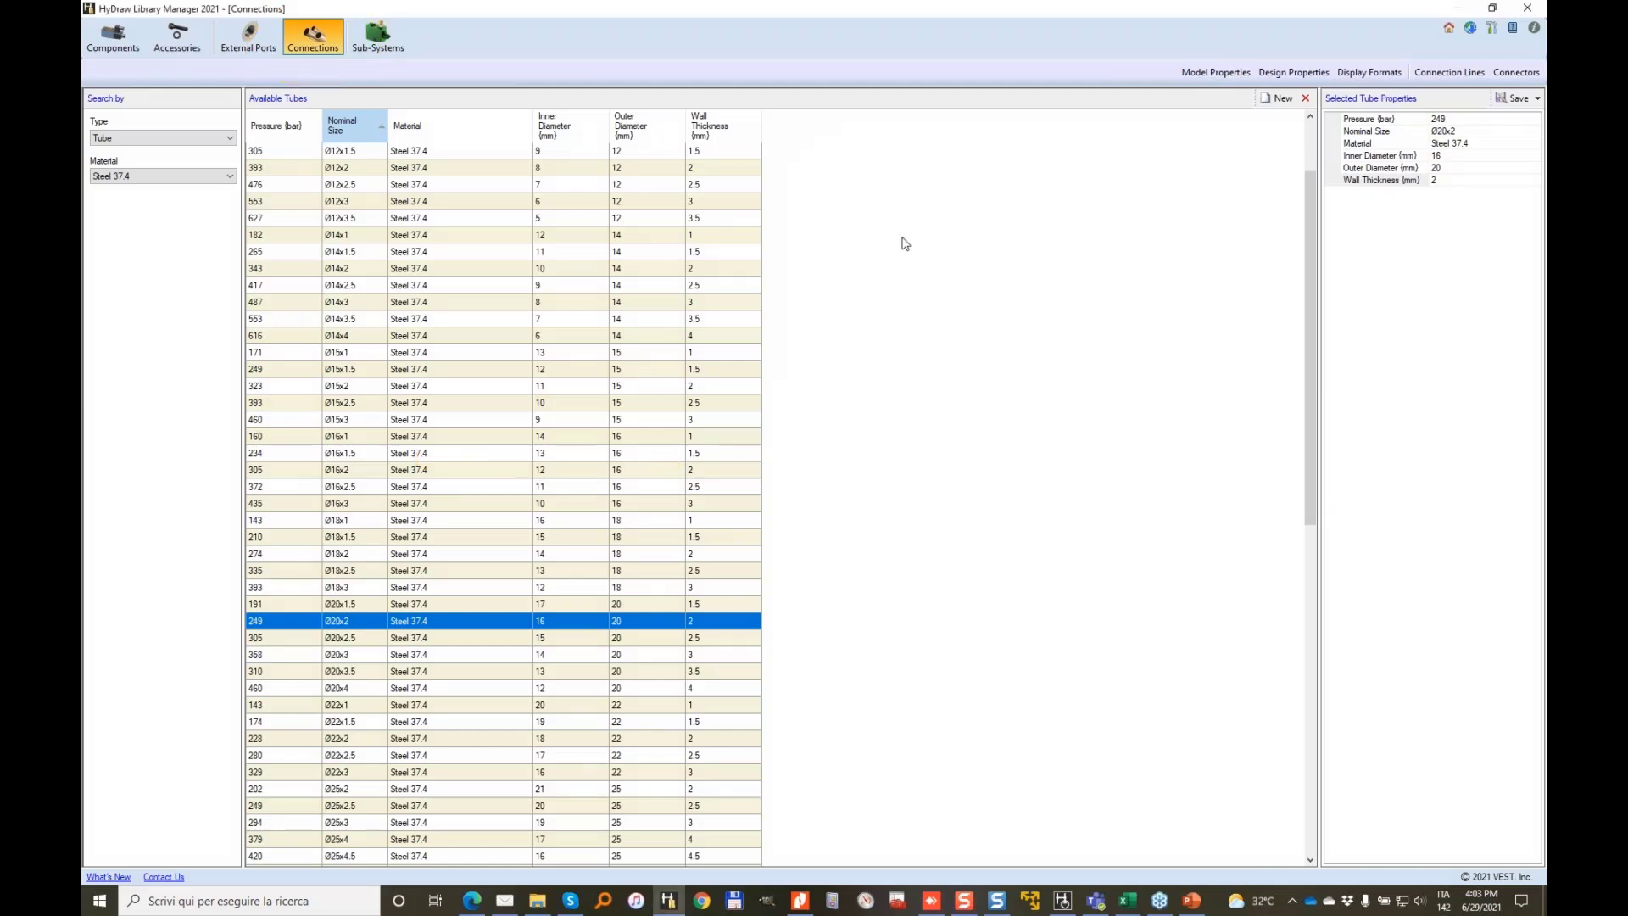
# Filter the connections library by Pipe, and open the ASTM A106 document in Nitro Pro at page 12
pyautogui.click(224, 141)
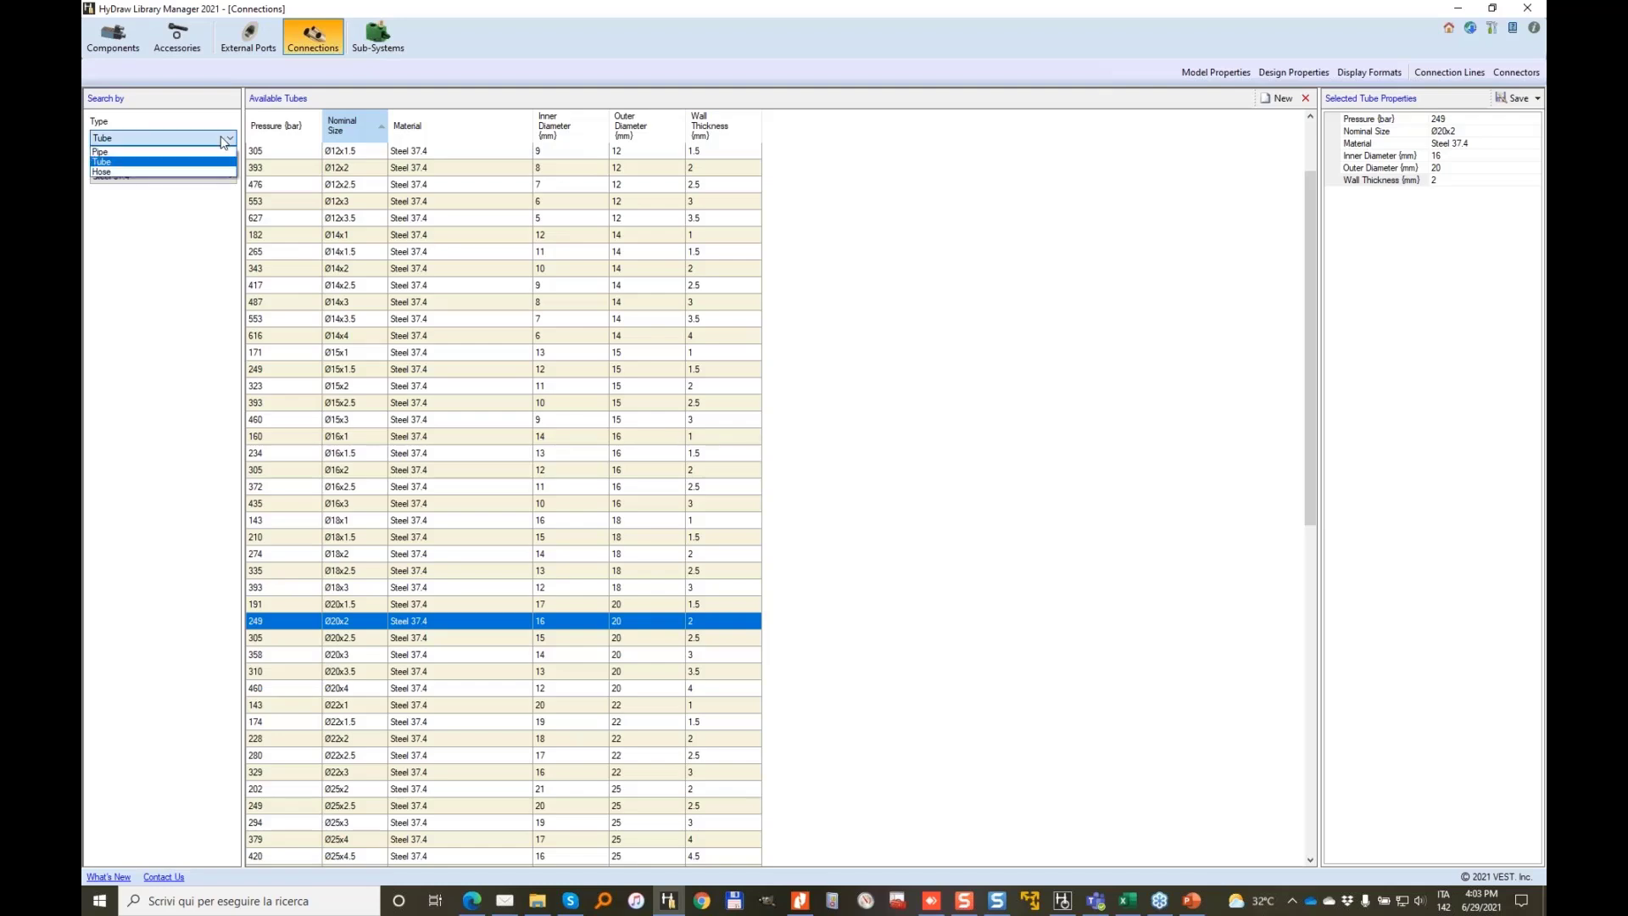
pyautogui.click(145, 157)
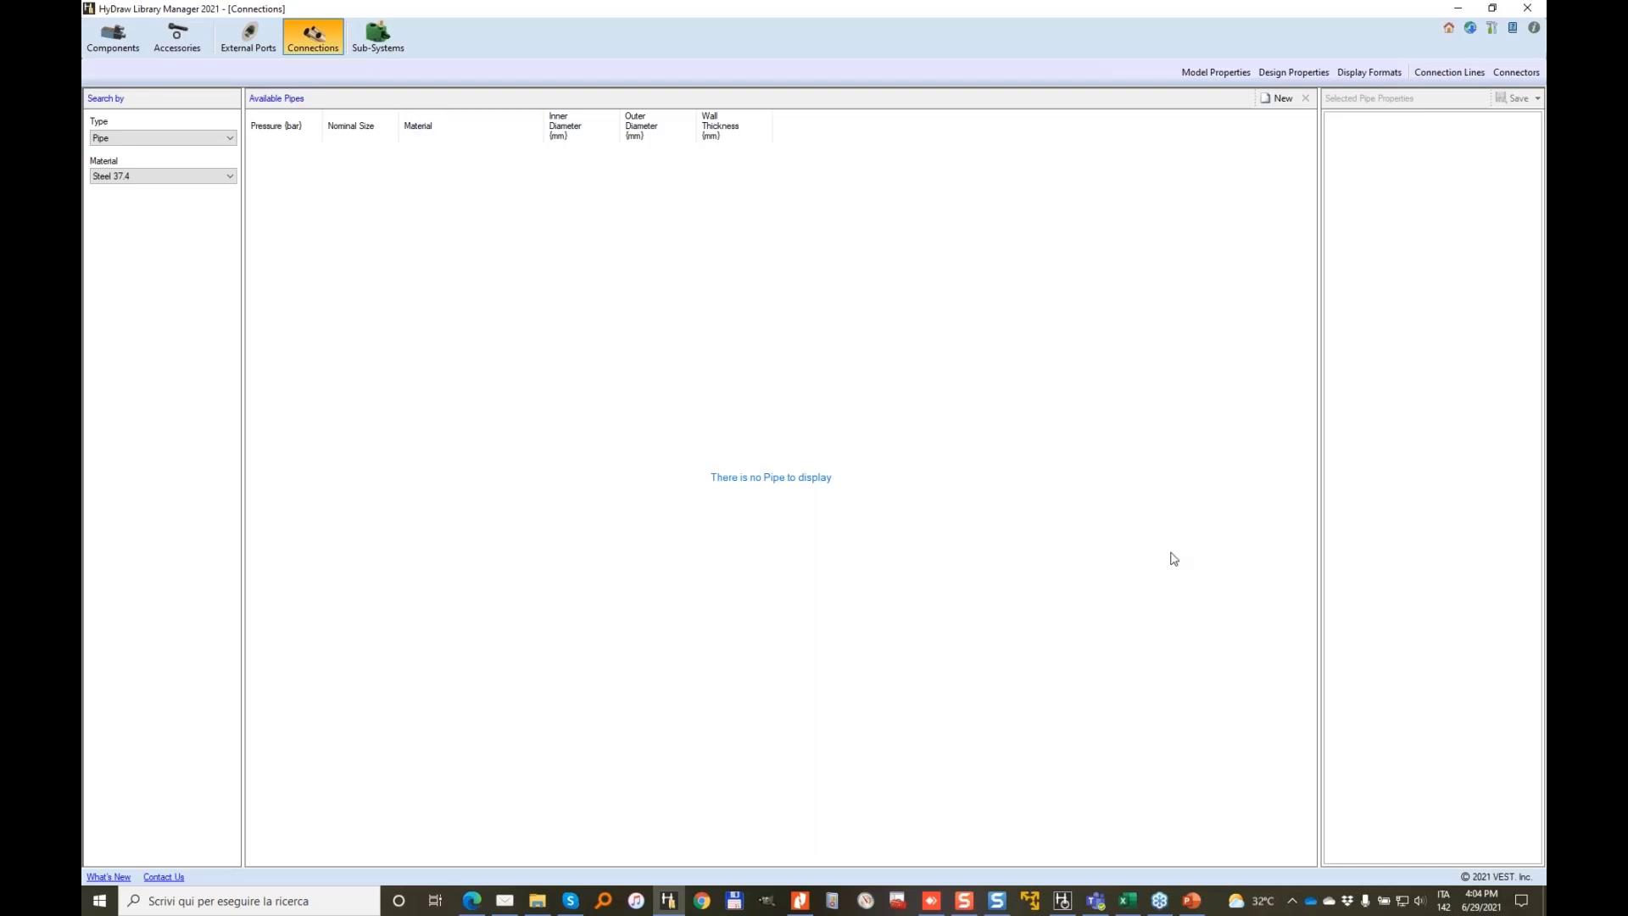
pyautogui.click(800, 901)
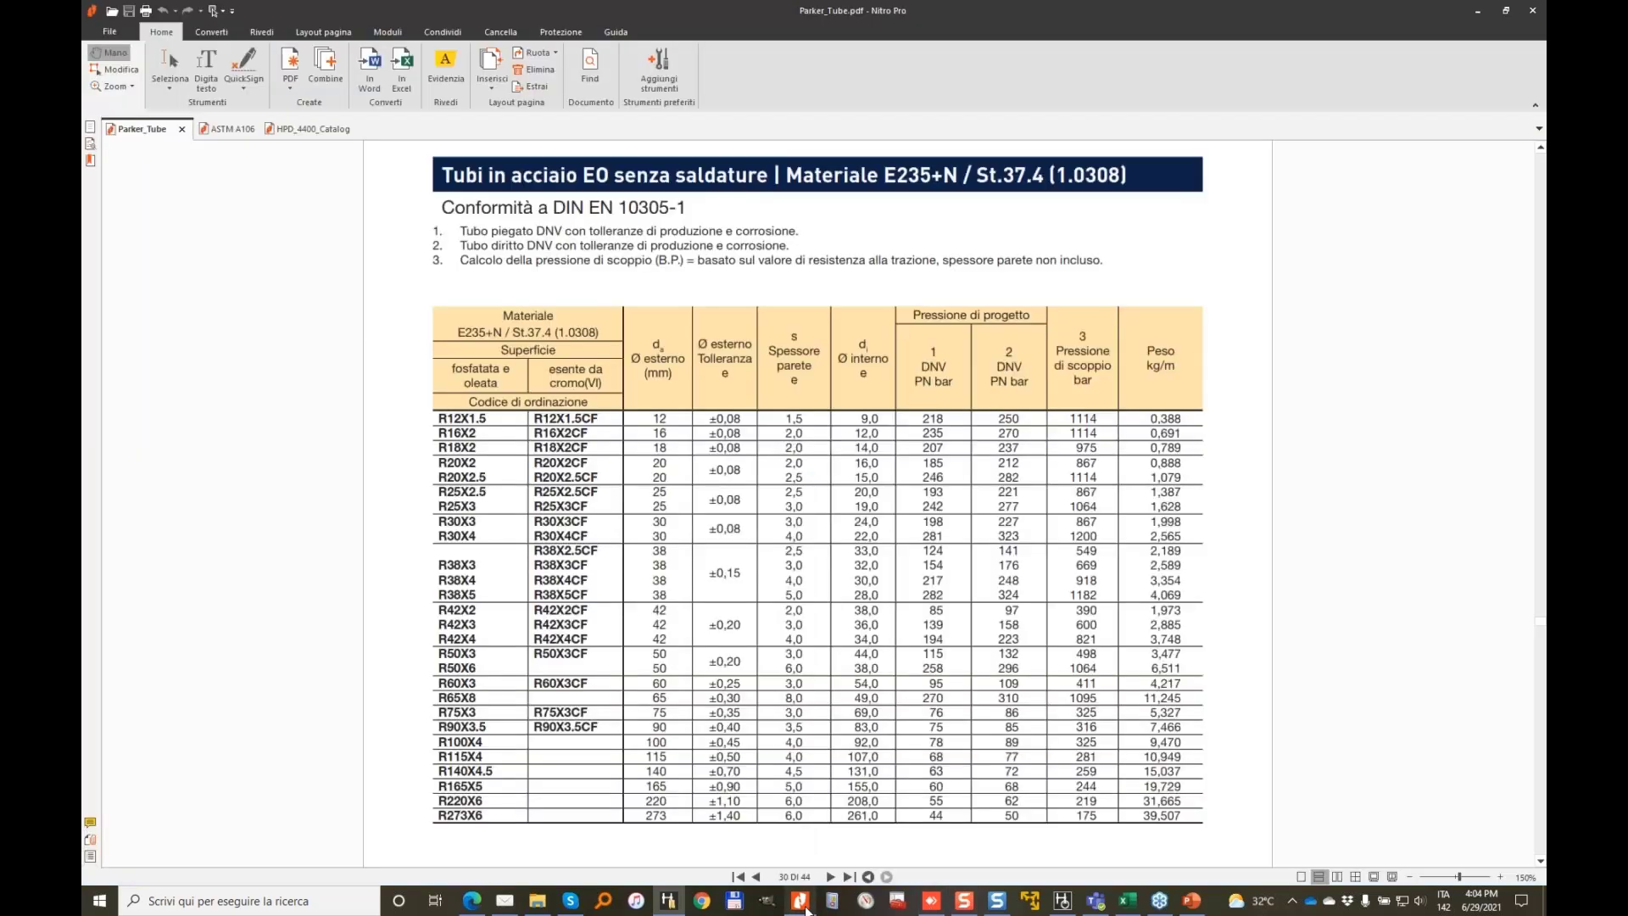
pyautogui.click(222, 129)
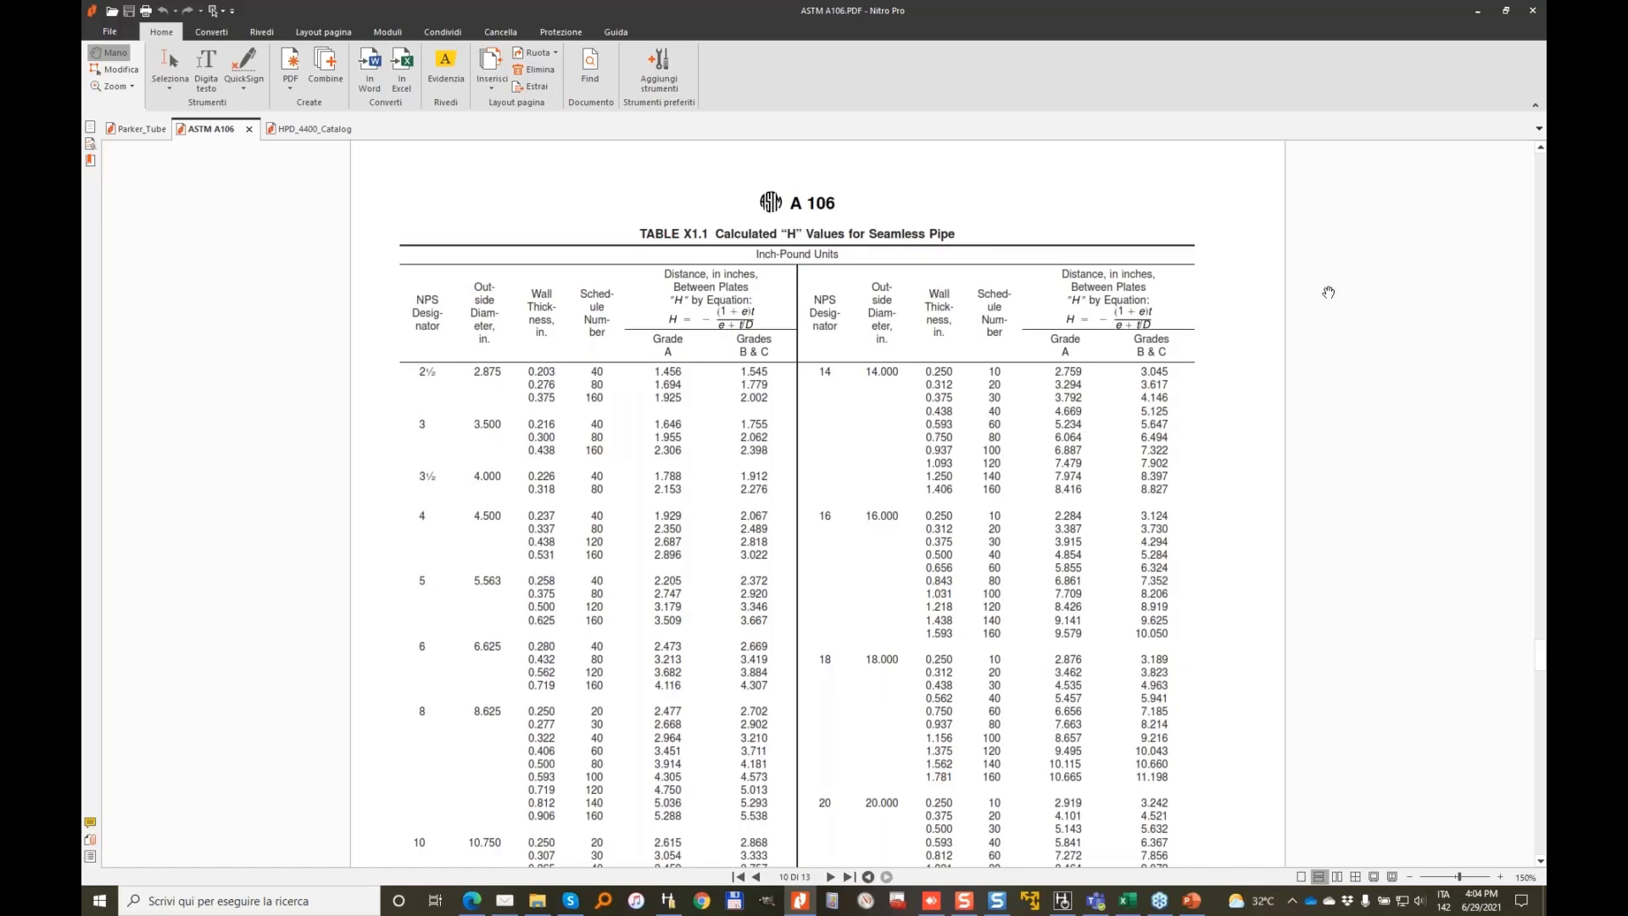
pyautogui.moveTo(1541, 654); pyautogui.dragTo(1541, 790)
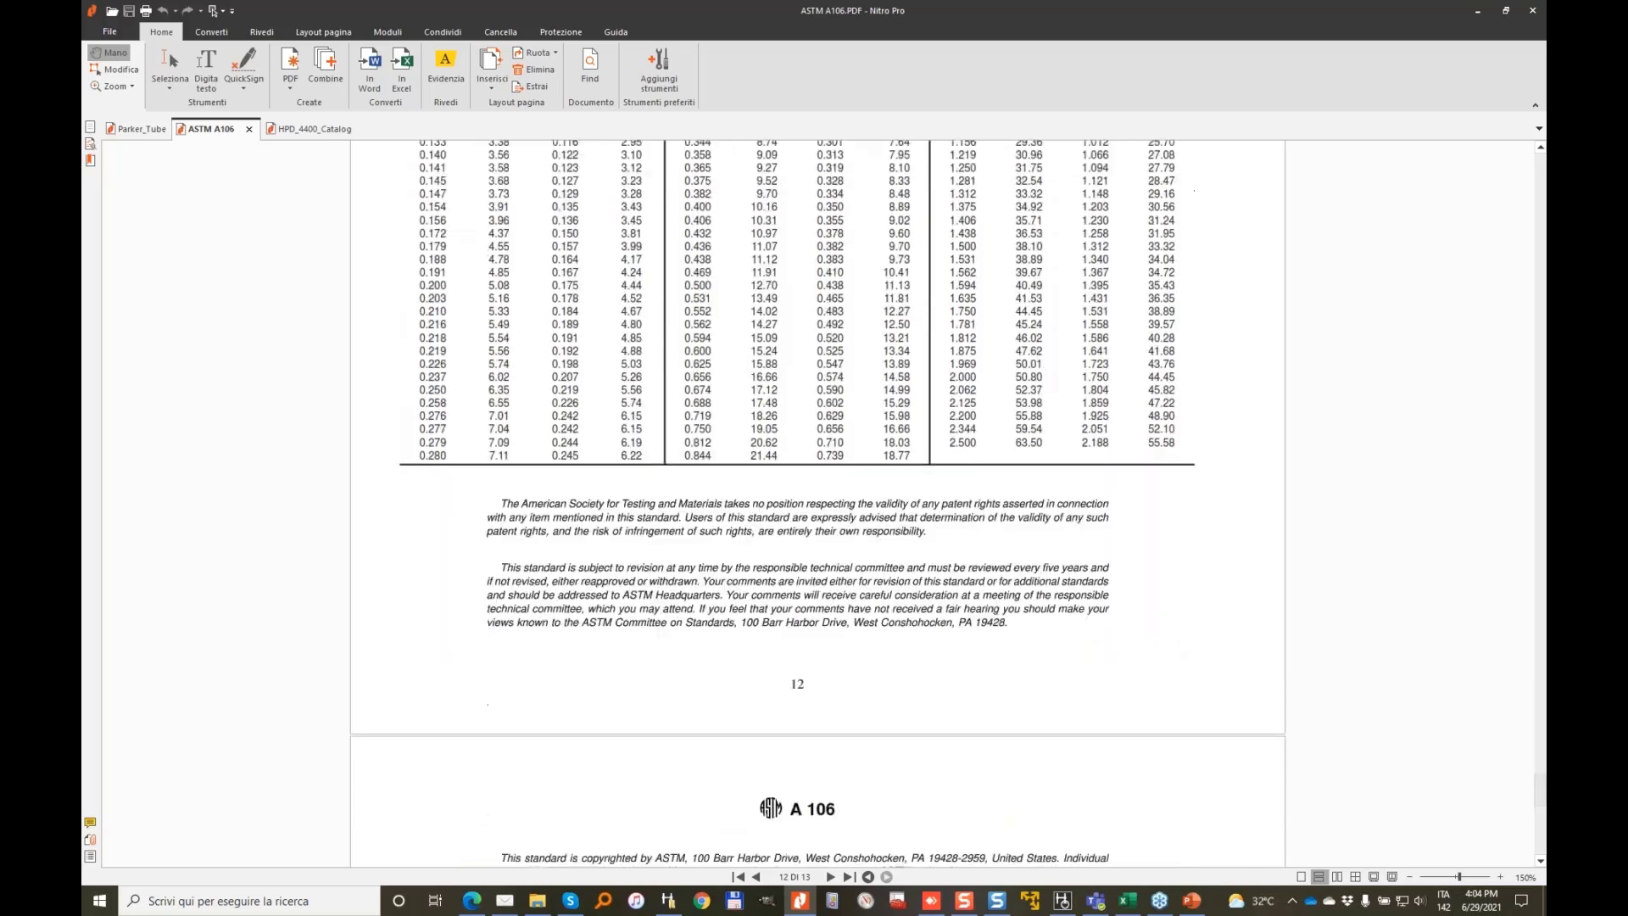
# Switch to the Pipe.xlsx workbook in Excel and widen the Schedule column to fit its header
pyautogui.moveTo(1128, 906)
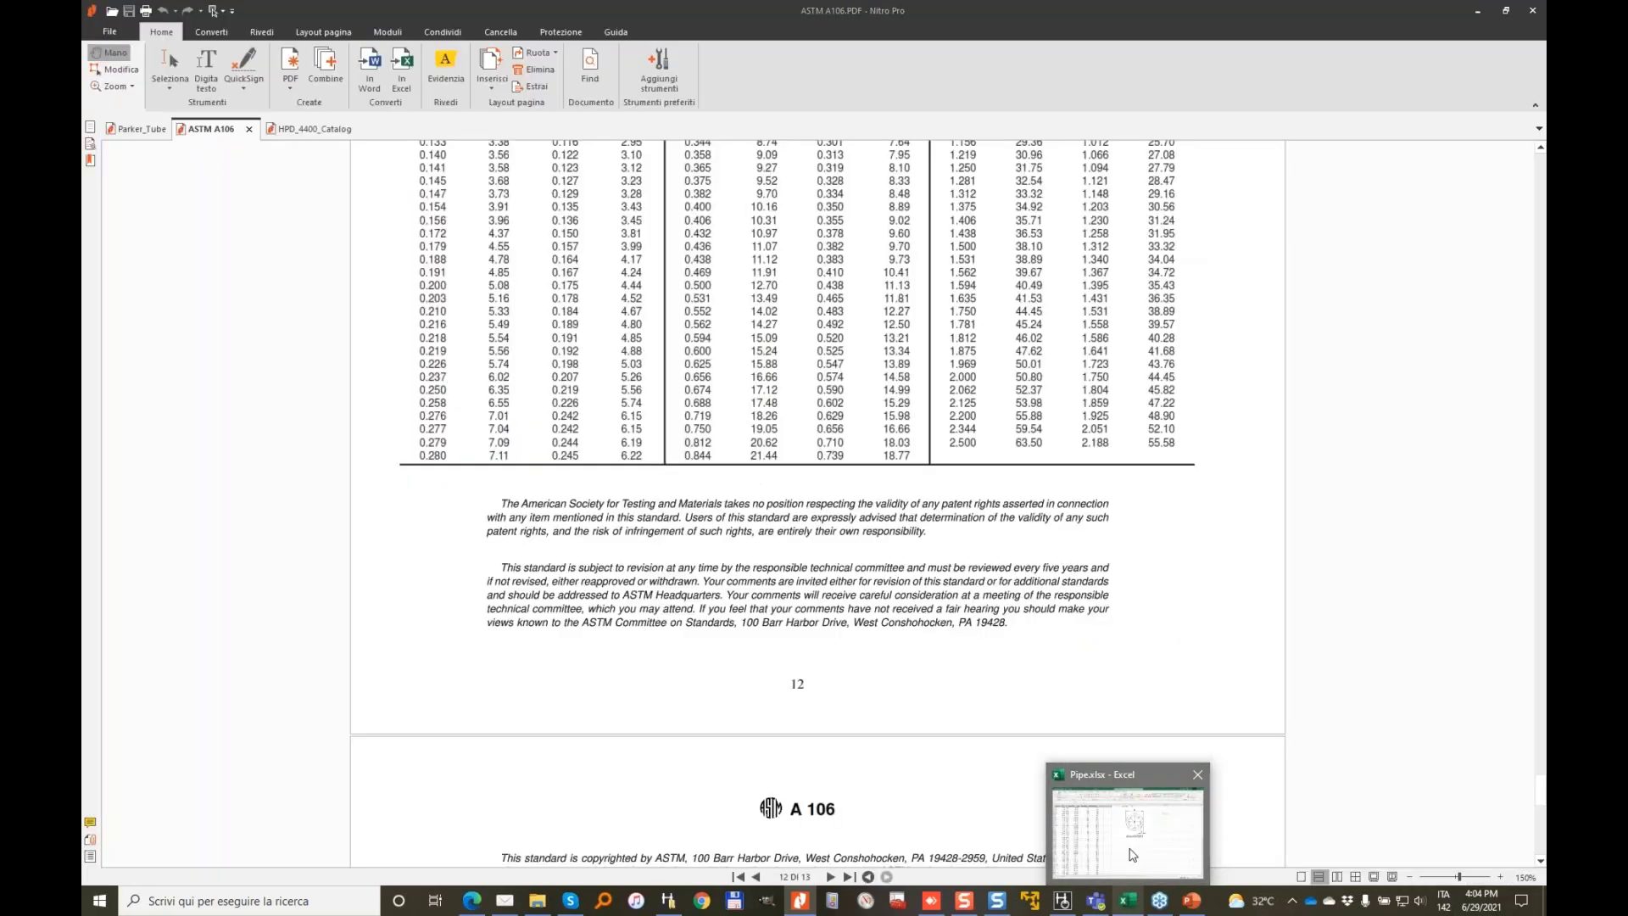
pyautogui.click(1133, 855)
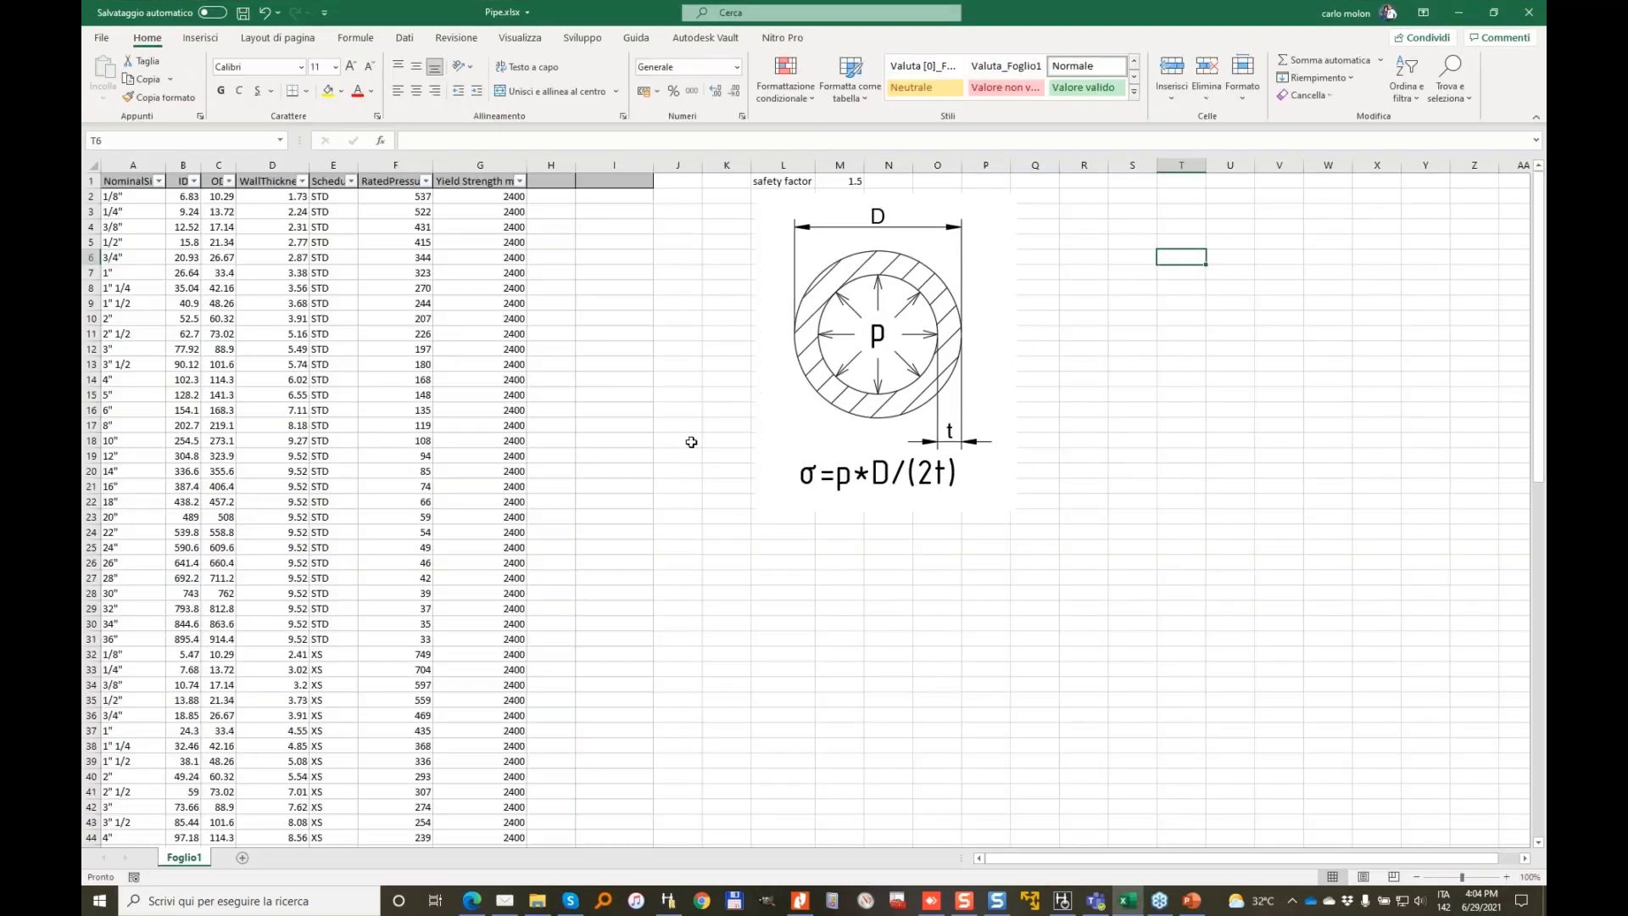
pyautogui.click(422, 302)
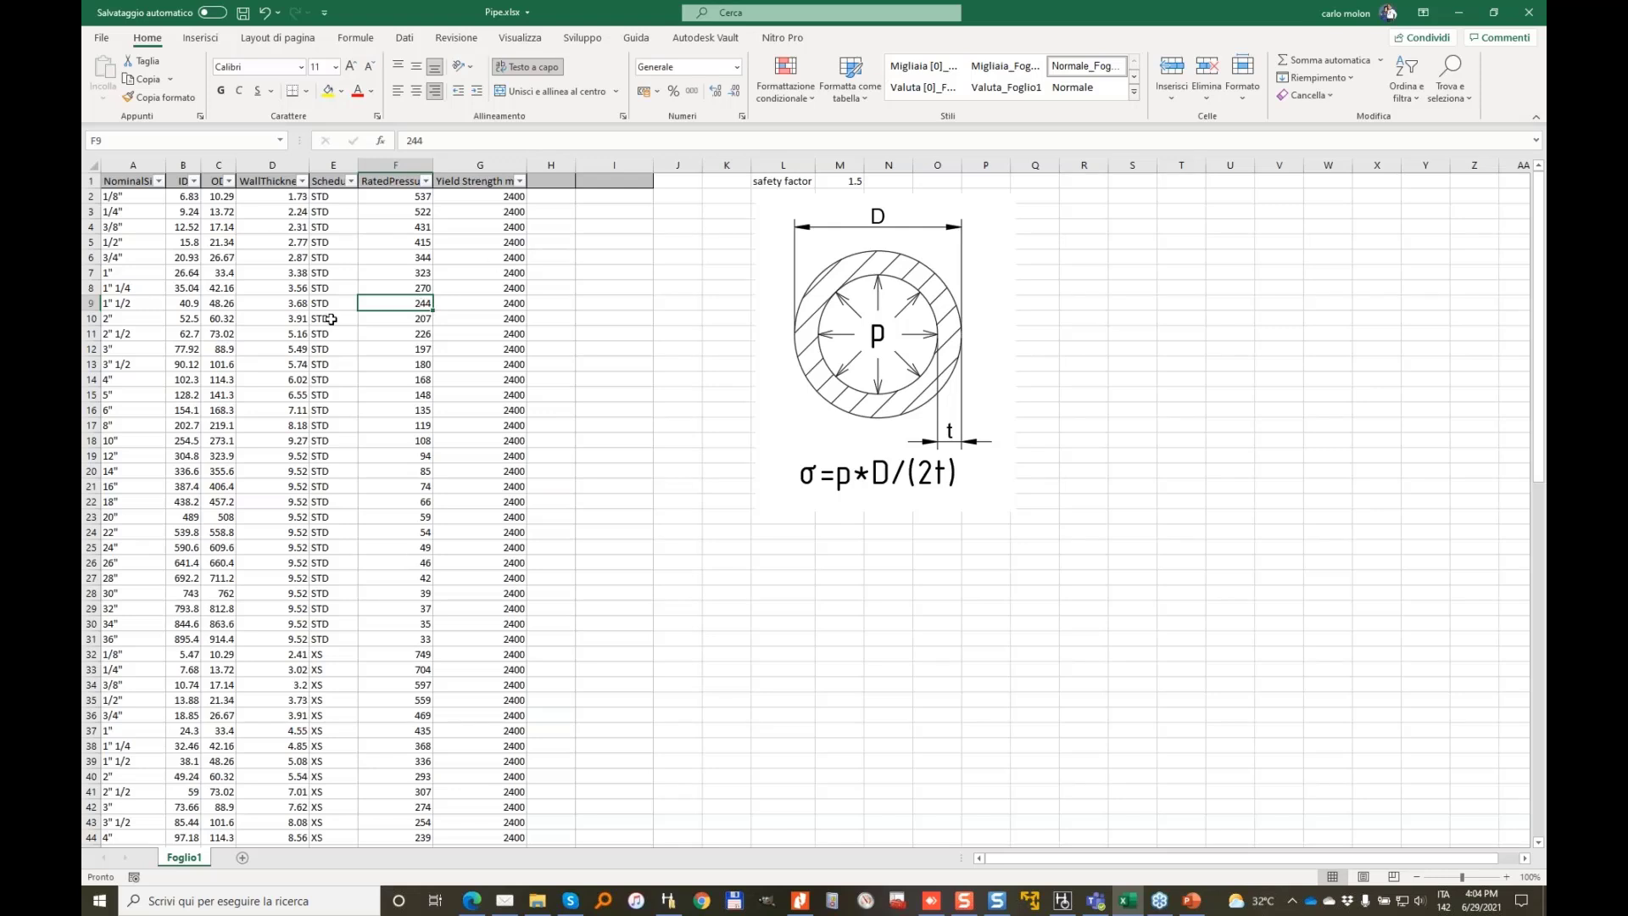
pyautogui.click(157, 165)
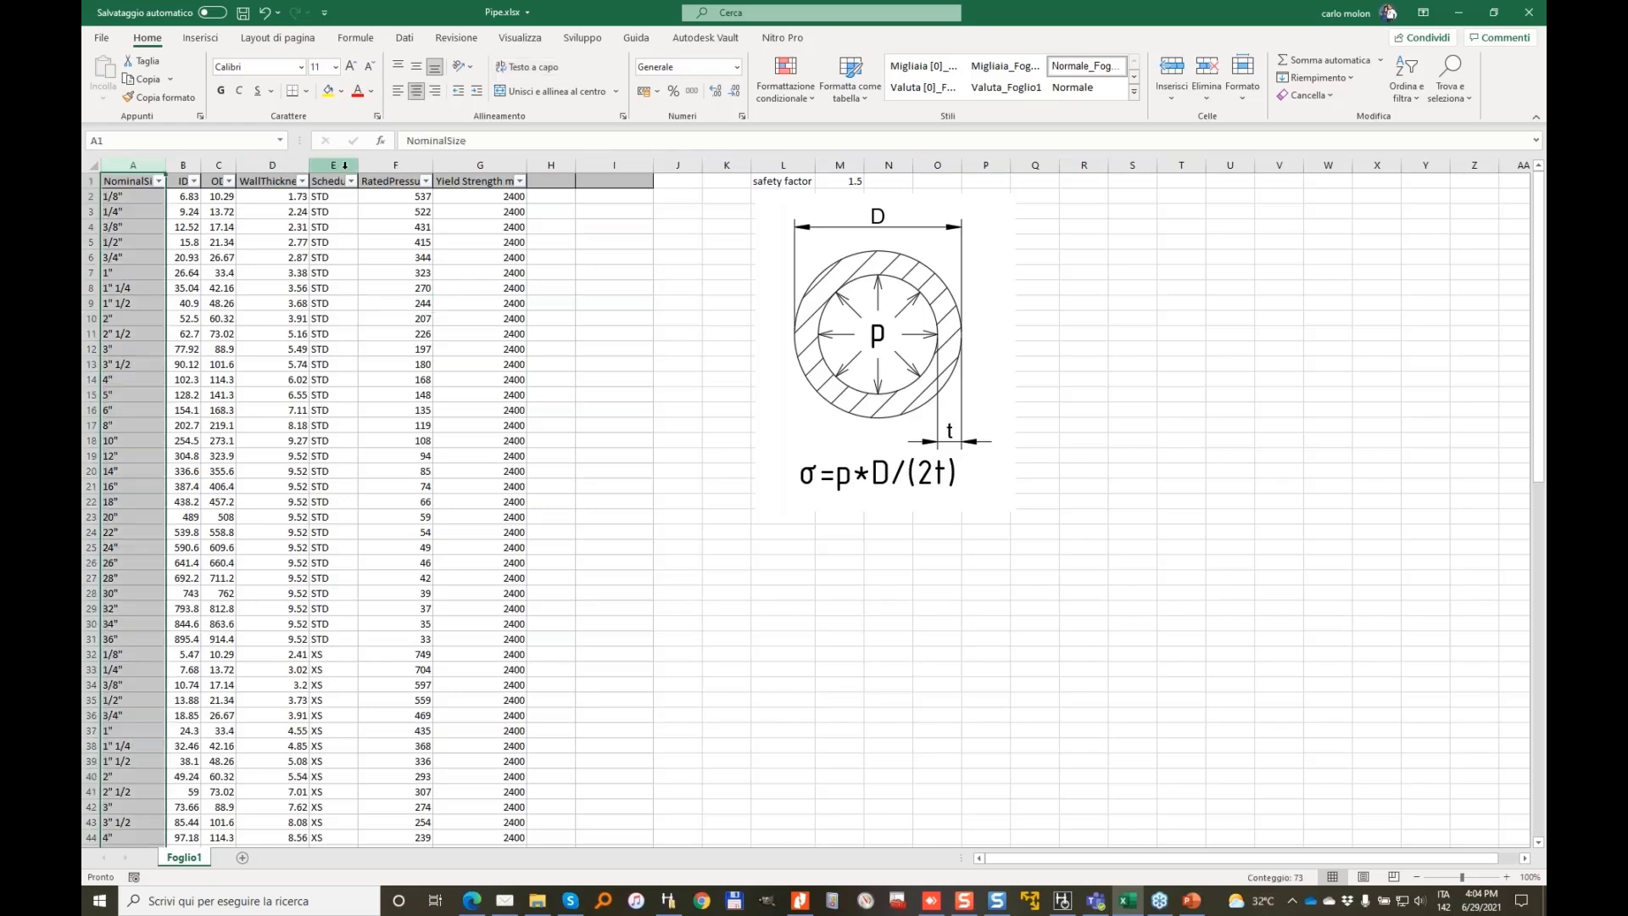
pyautogui.moveTo(358, 166); pyautogui.dragTo(375, 165)
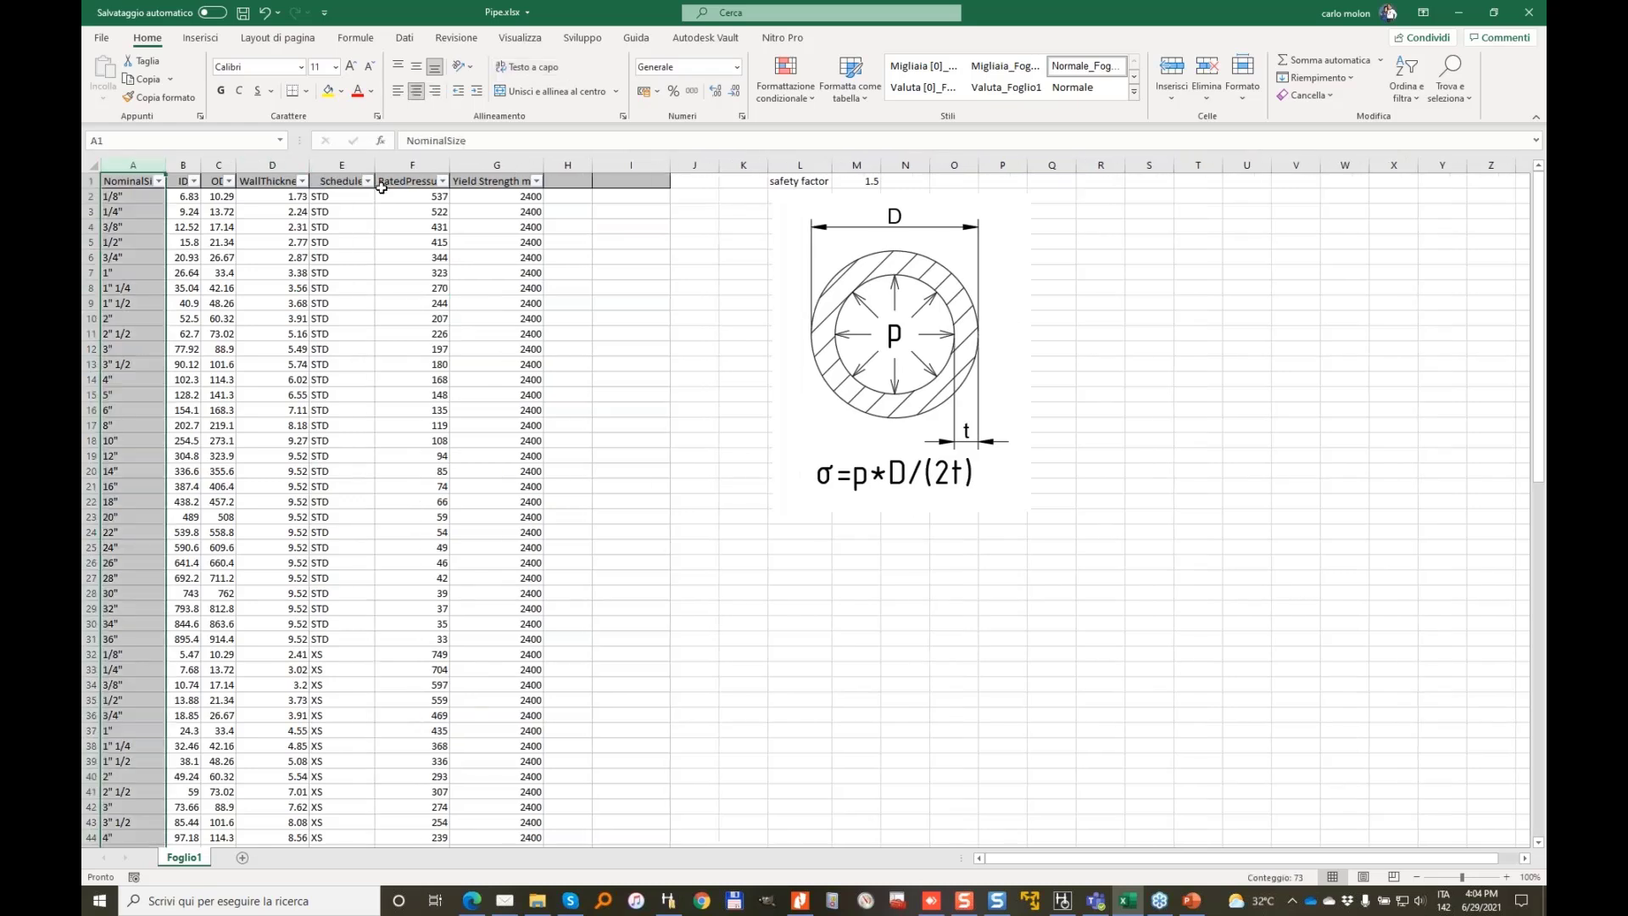
# Look through the pipe schedules and nominal sizes in the table, and widen the ID and OD columns
pyautogui.click(331, 241)
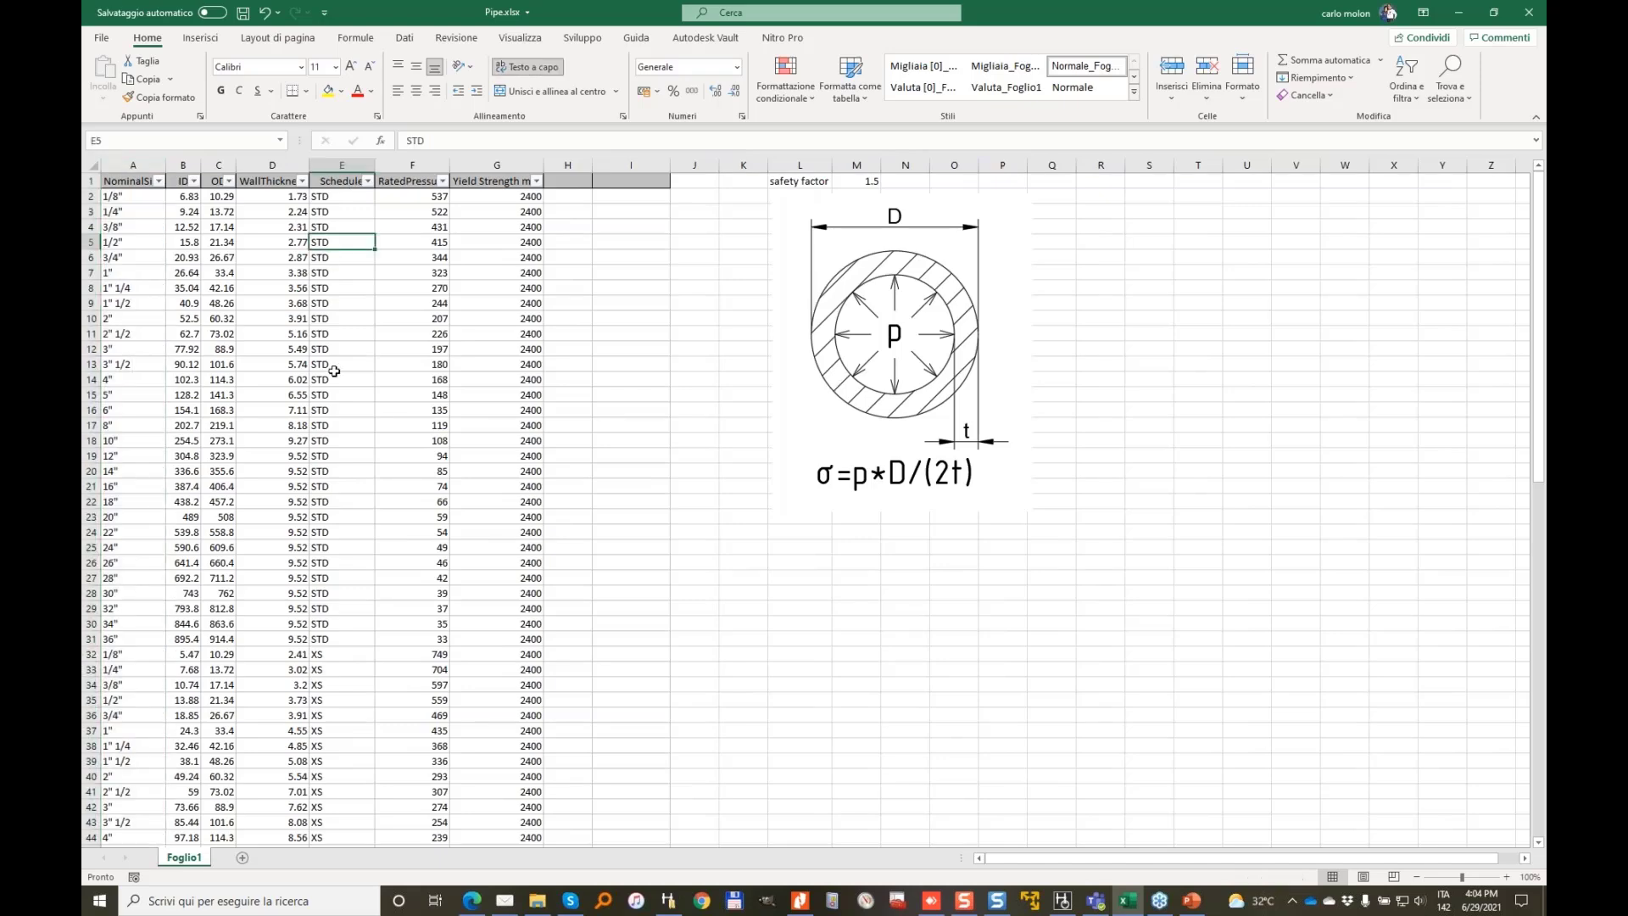
pyautogui.click(328, 685)
pyautogui.scroll(-12, 359, 611)
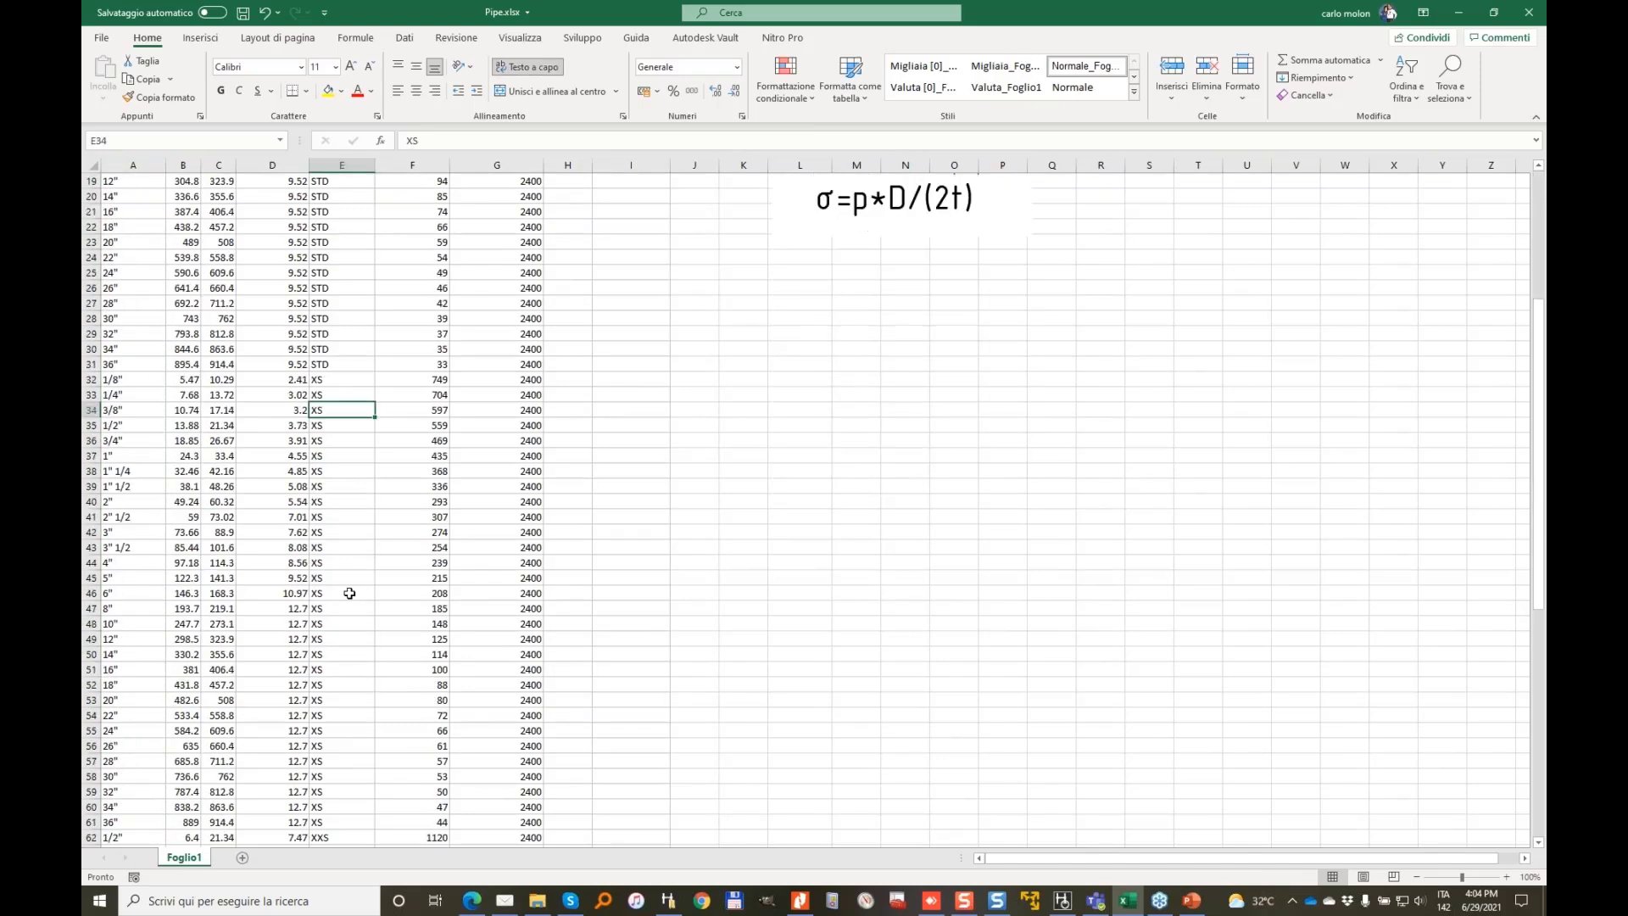
pyautogui.scroll(12, 332, 625)
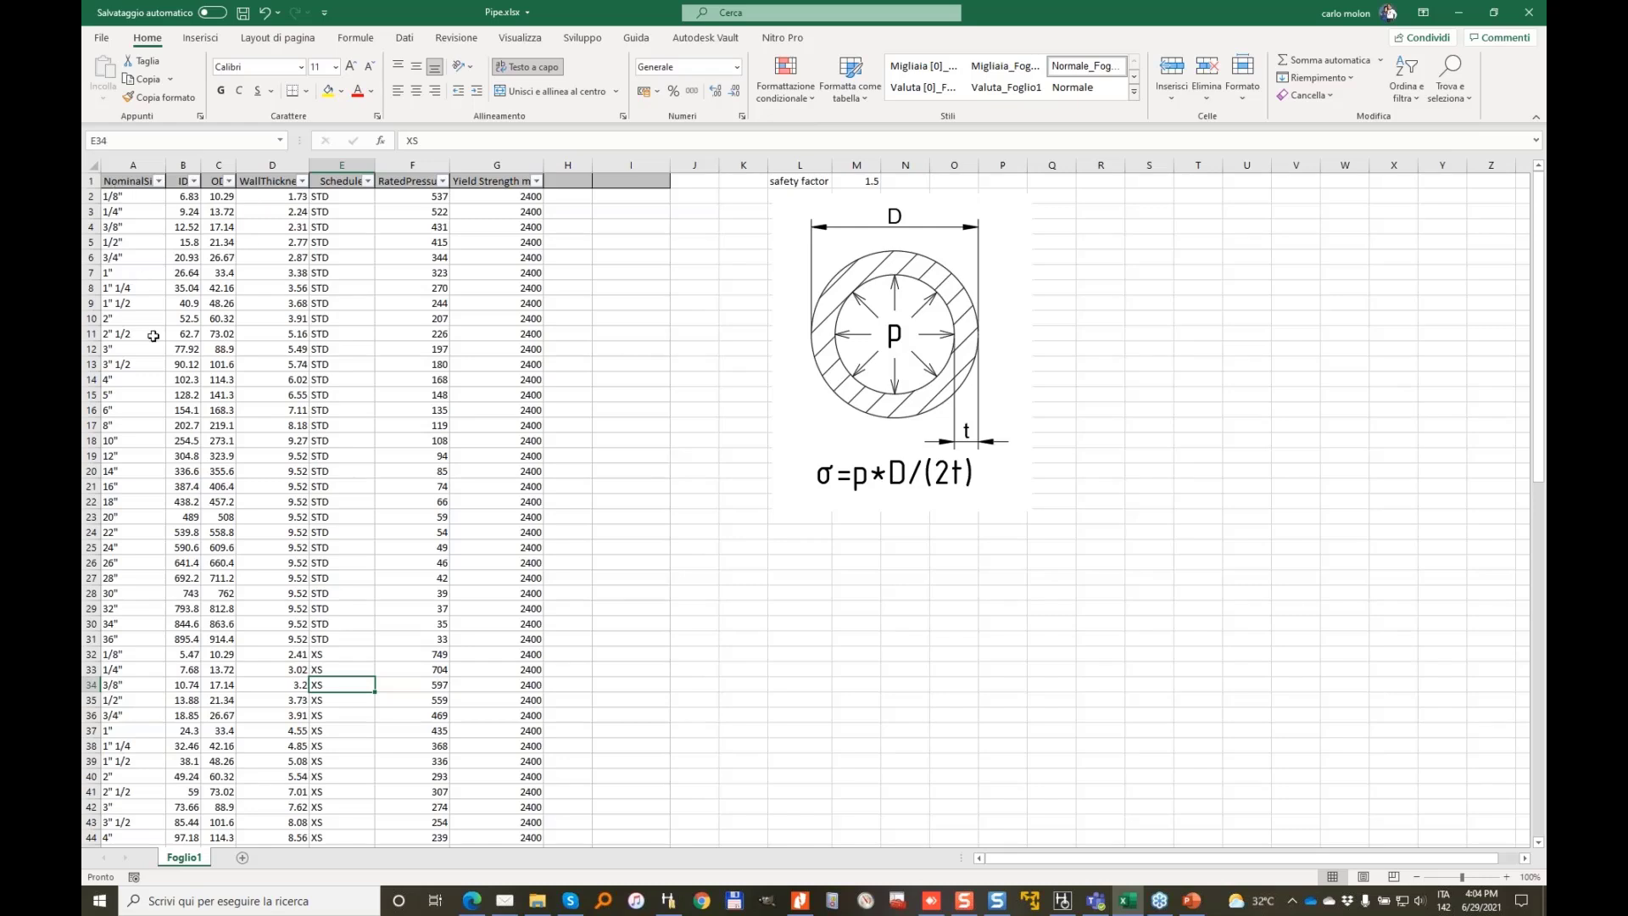
pyautogui.click(134, 541)
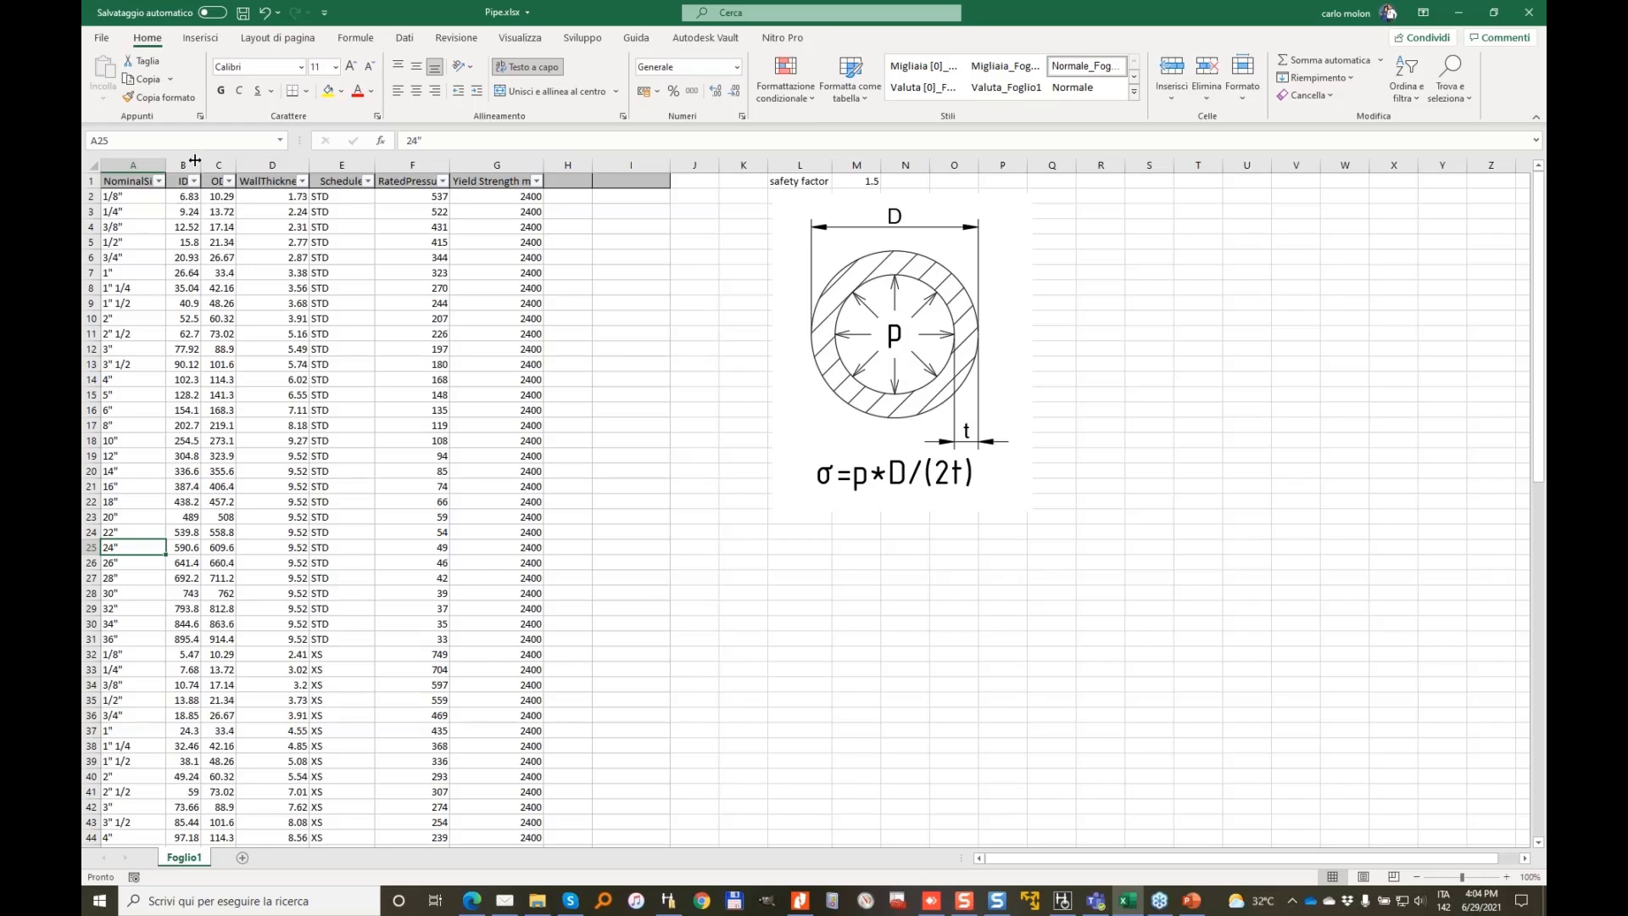
pyautogui.moveTo(239, 164)
pyautogui.mouseDown()
pyautogui.moveTo(255, 164)
pyautogui.moveTo(206, 164)
pyautogui.moveTo(219, 165)
pyautogui.mouseUp()
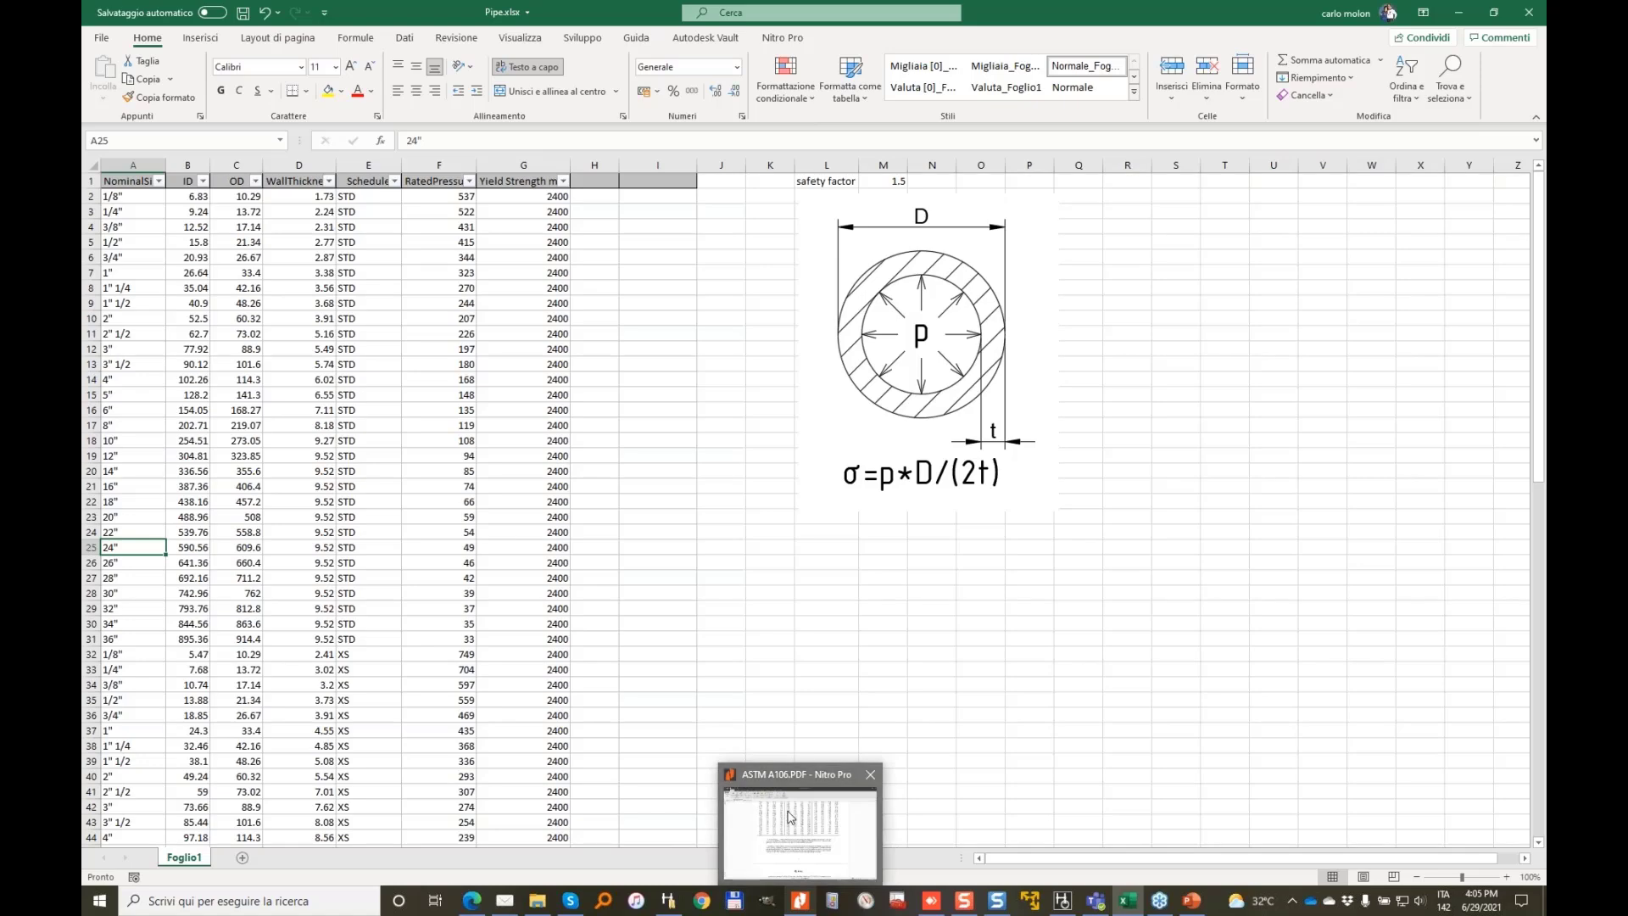
# Return to the ASTM A106 document in Nitro Pro and find Table 2 with the tensile and yield strength requirements
pyautogui.click(793, 816)
pyautogui.scroll(1, 802, 533)
pyautogui.scroll(2, 803, 532)
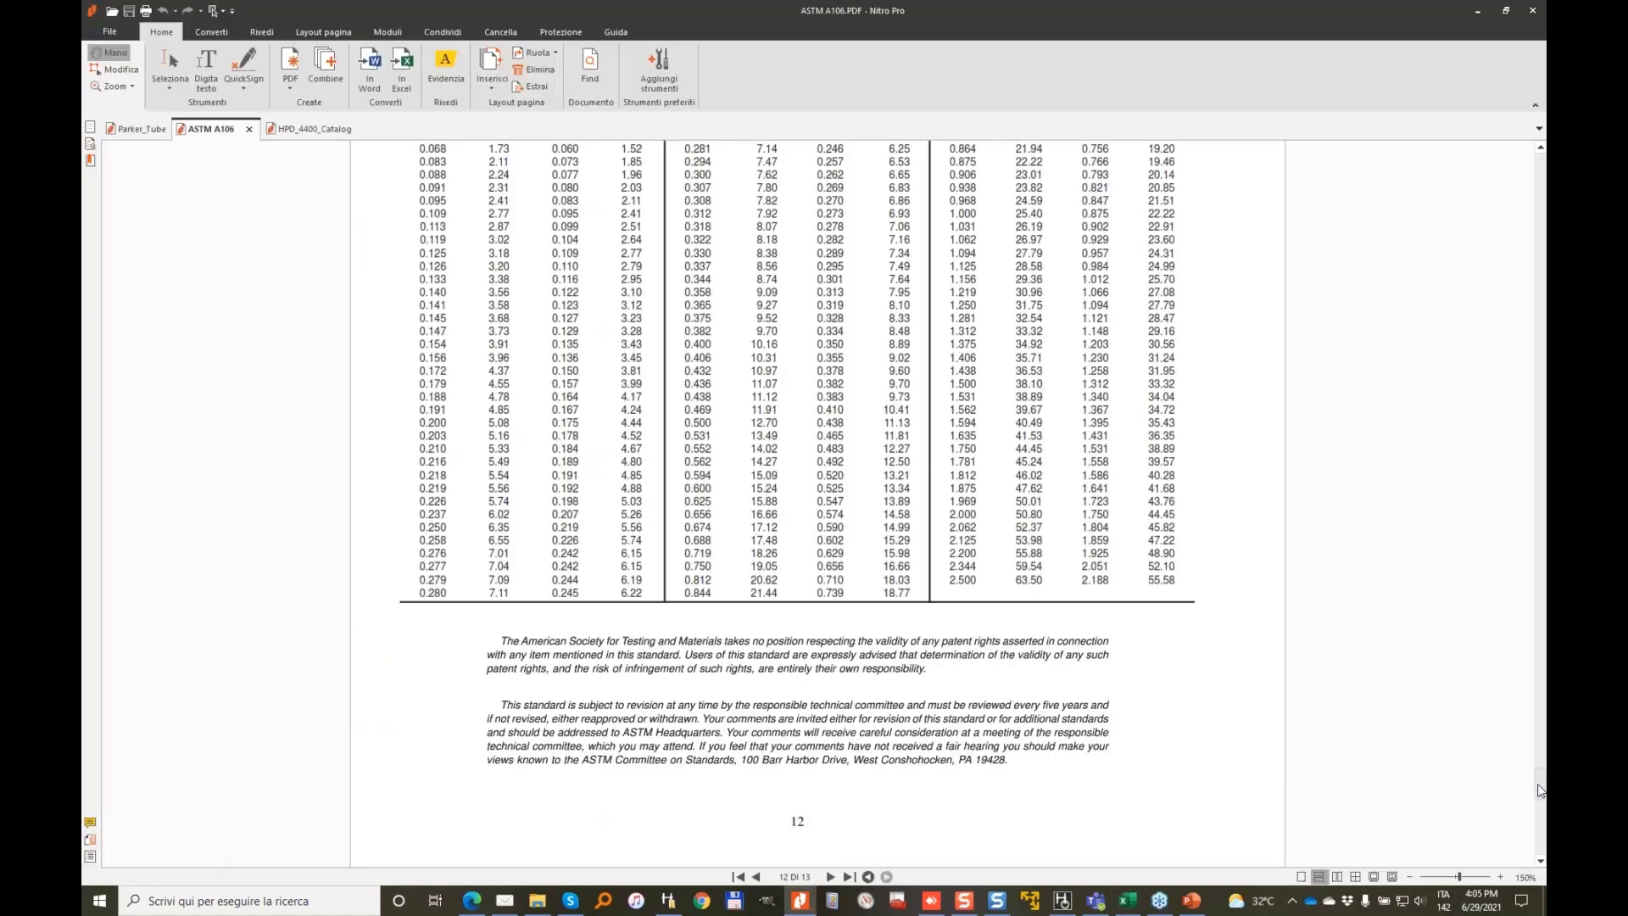
pyautogui.moveTo(1539, 782); pyautogui.dragTo(1539, 421)
pyautogui.scroll(10, 797, 500)
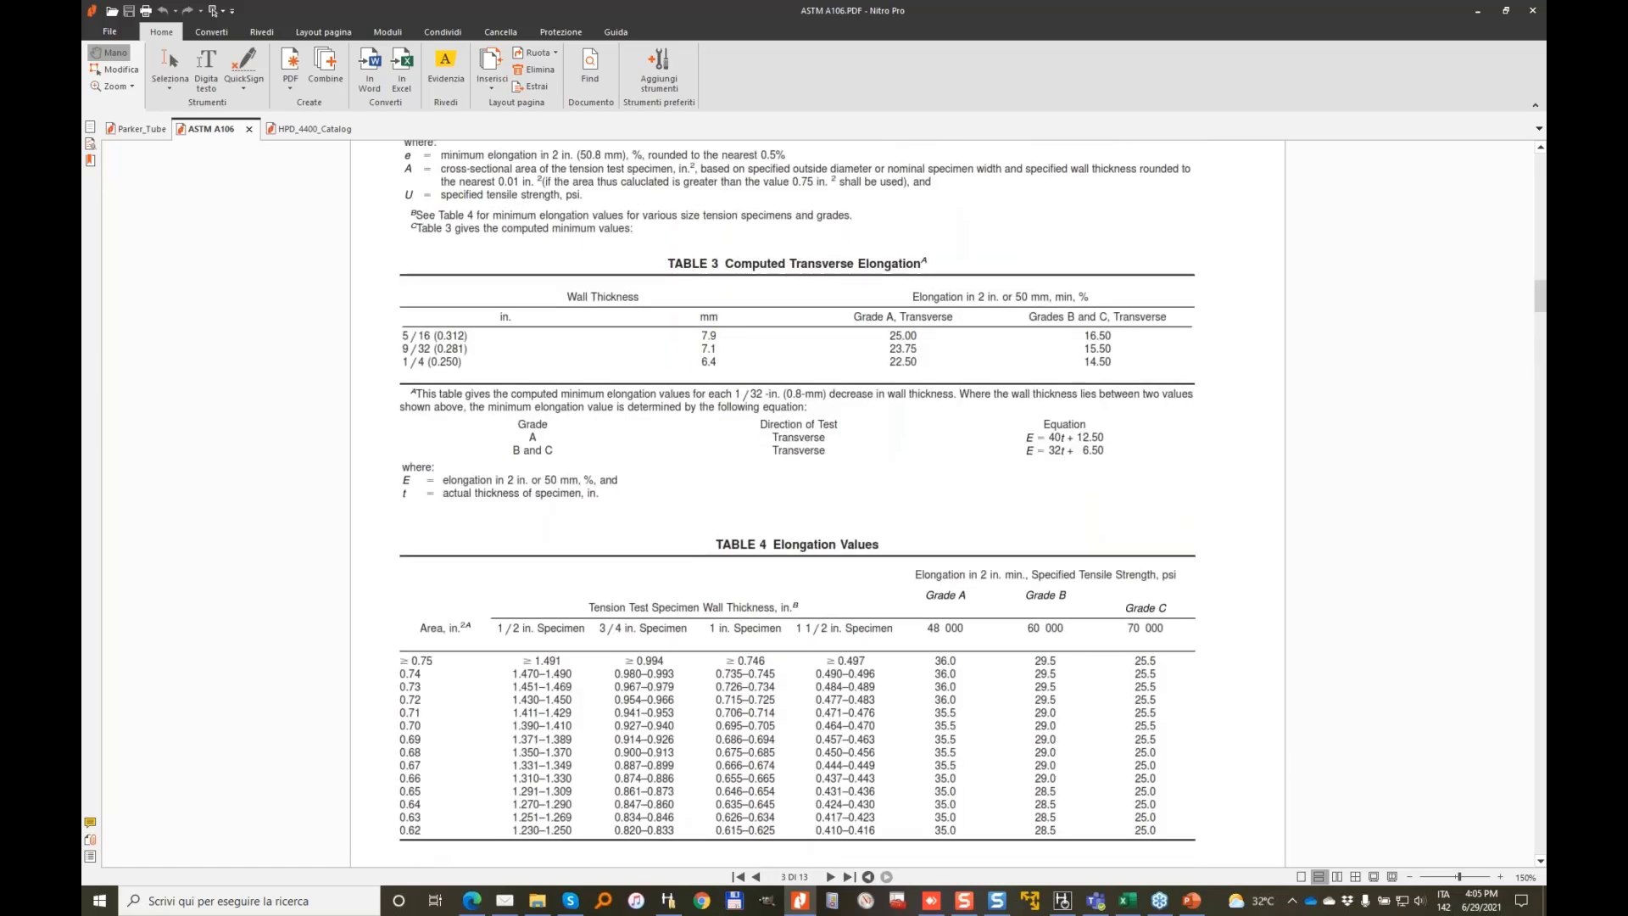
pyautogui.scroll(8, 1537, 337)
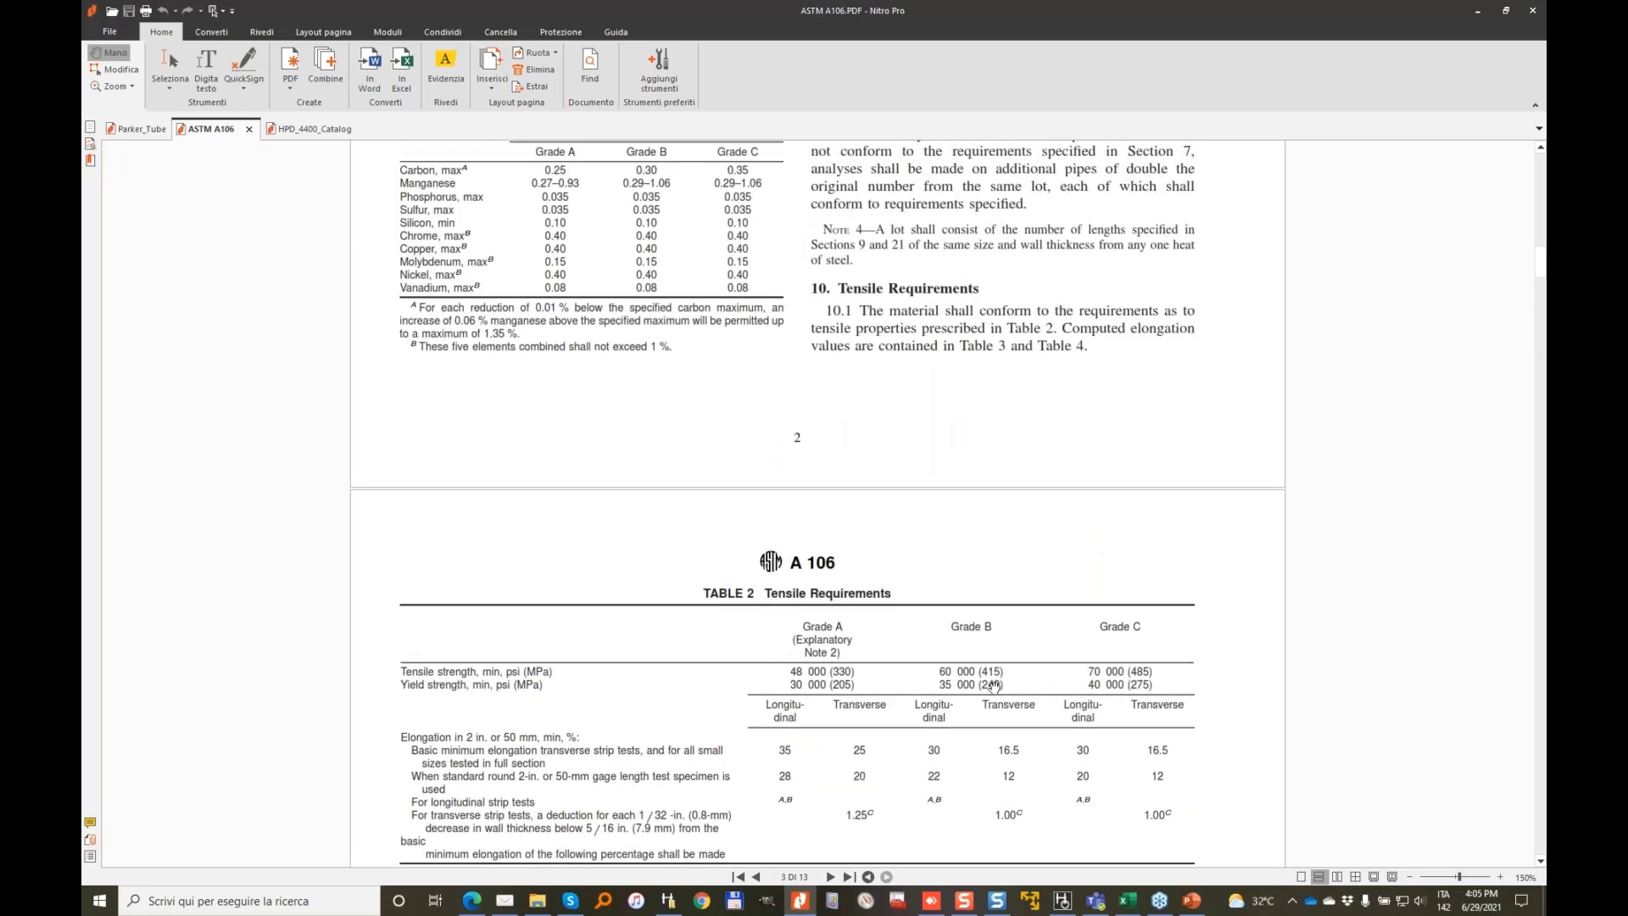
# Examine the Grade B yield strength in Table 2 up close, and return to the Pipe.xlsx workbook in Excel
pyautogui.keyDown('ctrl'); pyautogui.scroll(1, 995, 687); pyautogui.keyUp('ctrl')
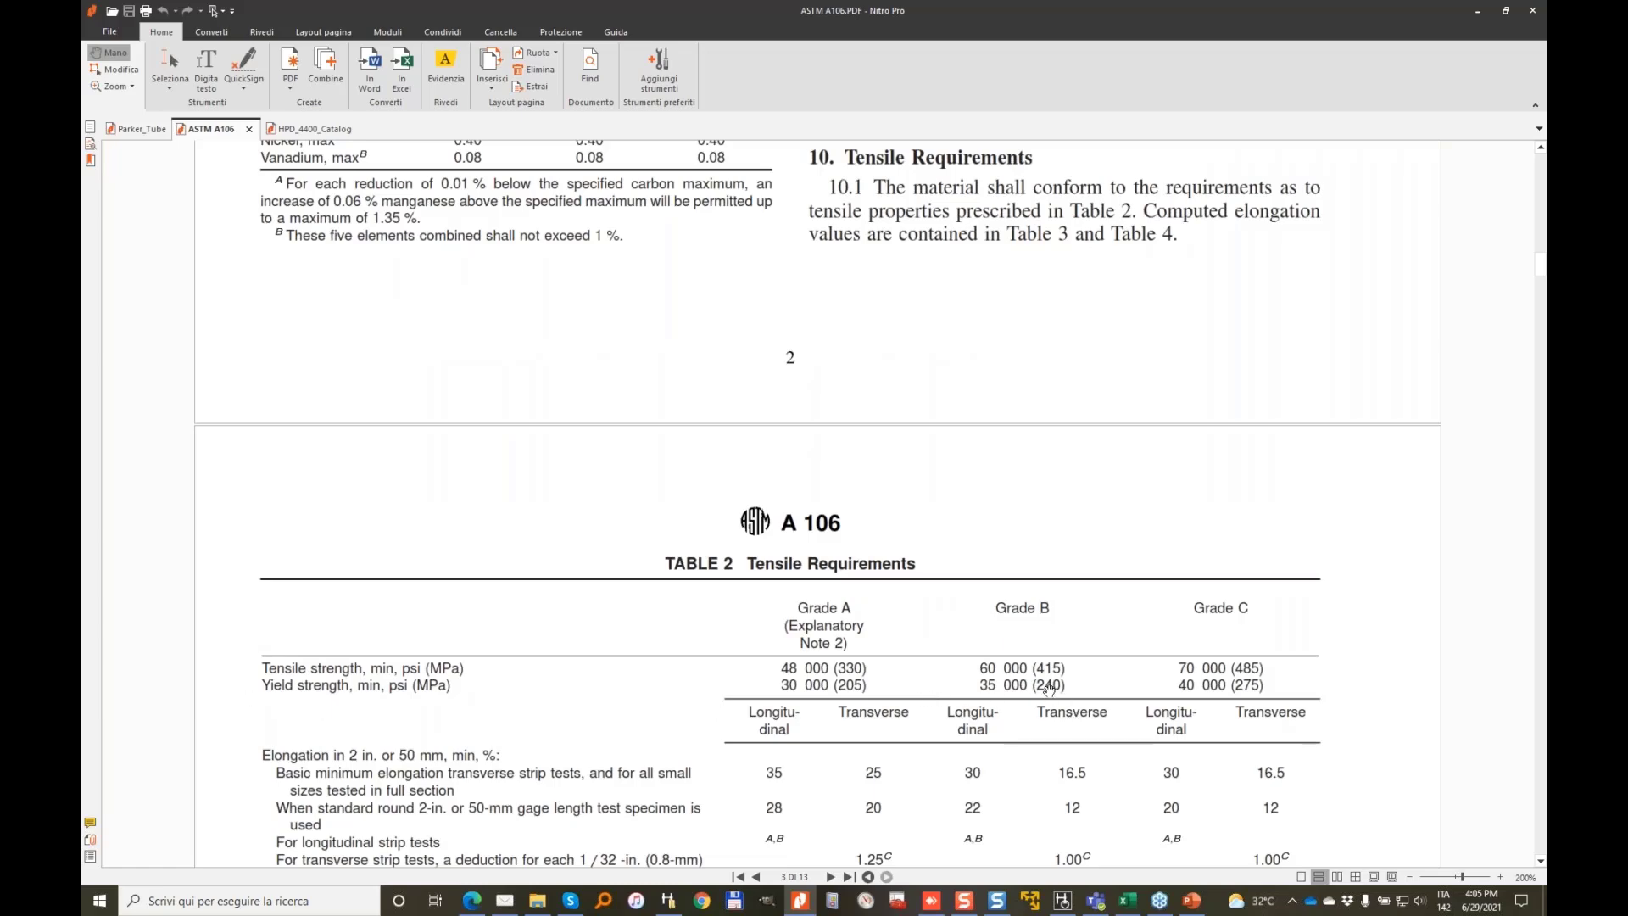
pyautogui.moveTo(1036, 685); pyautogui.dragTo(1062, 689)
pyautogui.click(1477, 17)
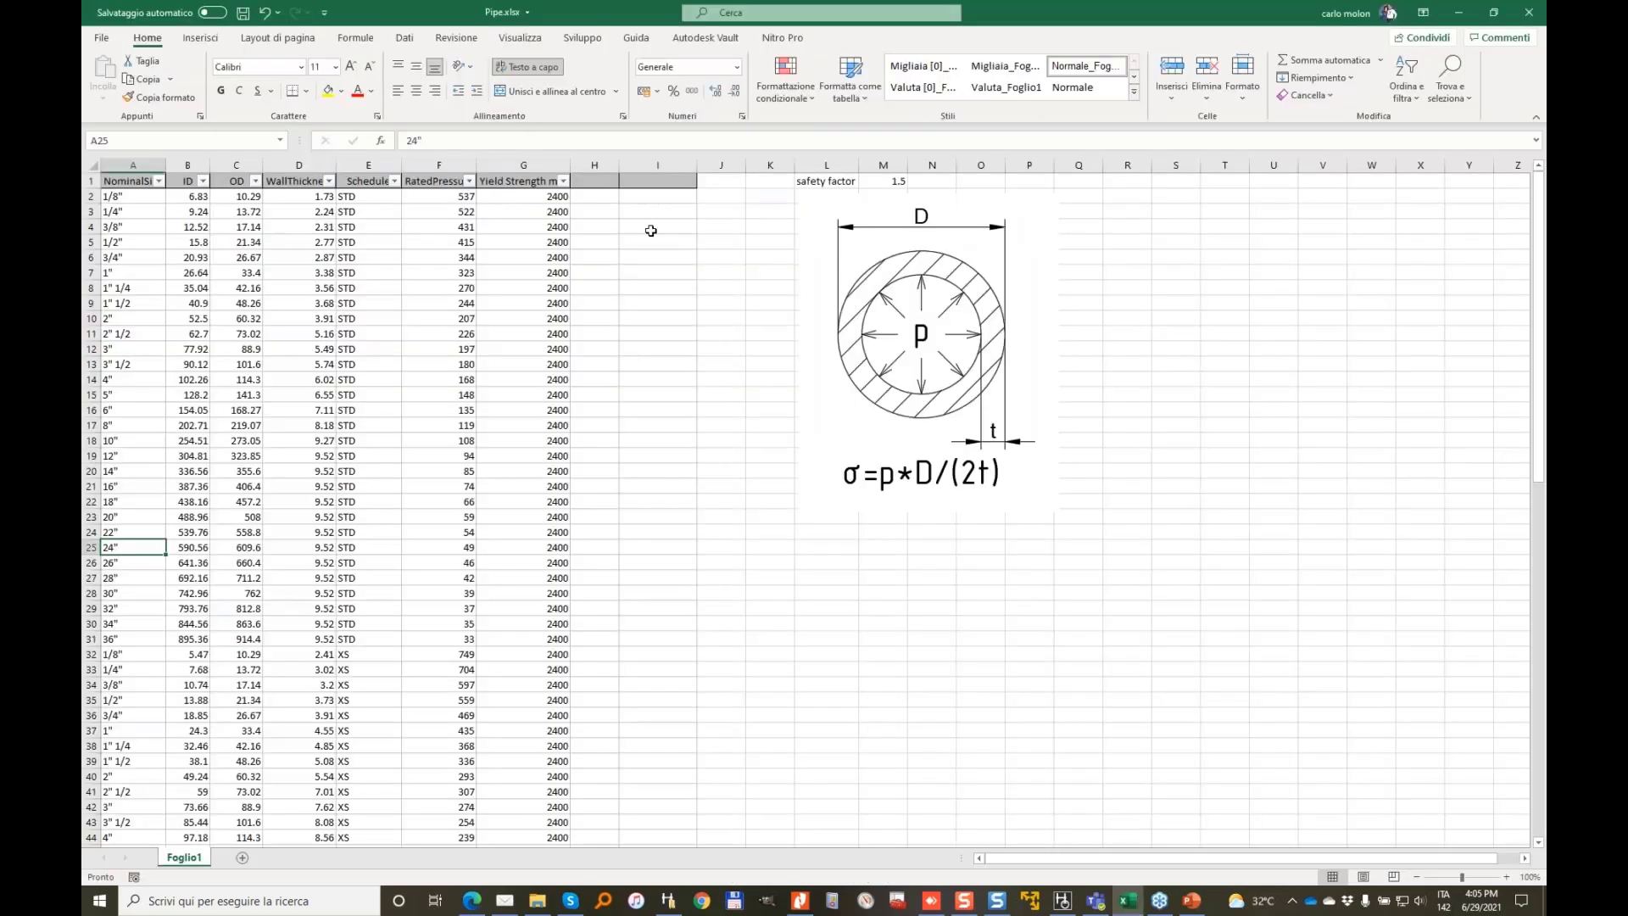
# Review the rated pressures in the pipe table and the safety factor above the hoop stress diagram
pyautogui.click(649, 228)
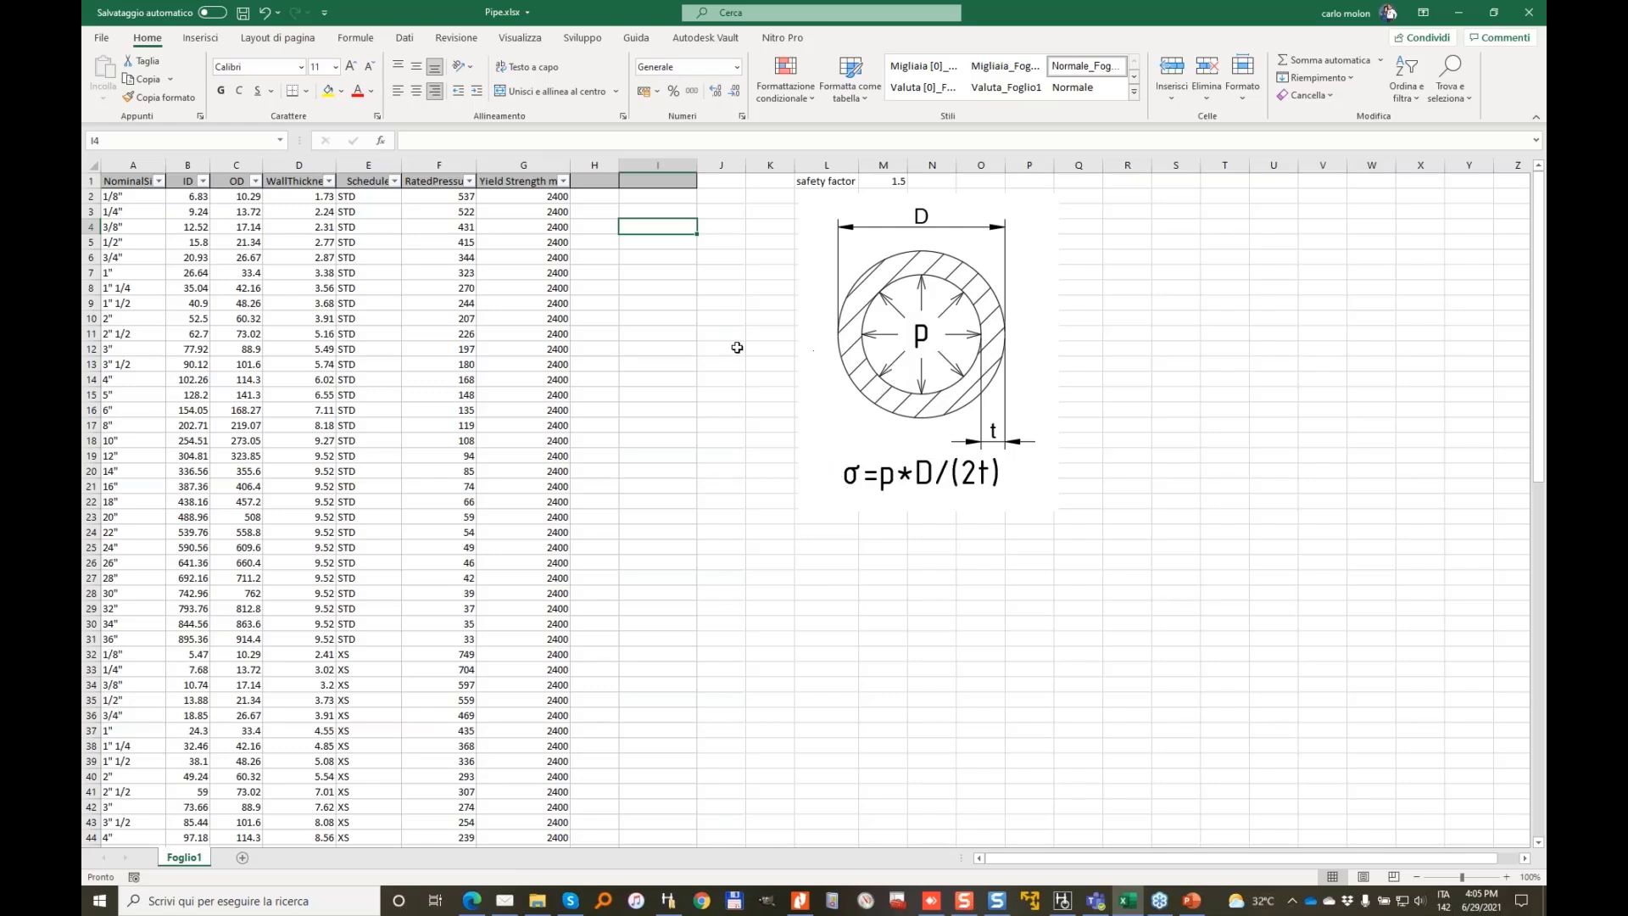
pyautogui.moveTo(454, 197); pyautogui.dragTo(453, 410)
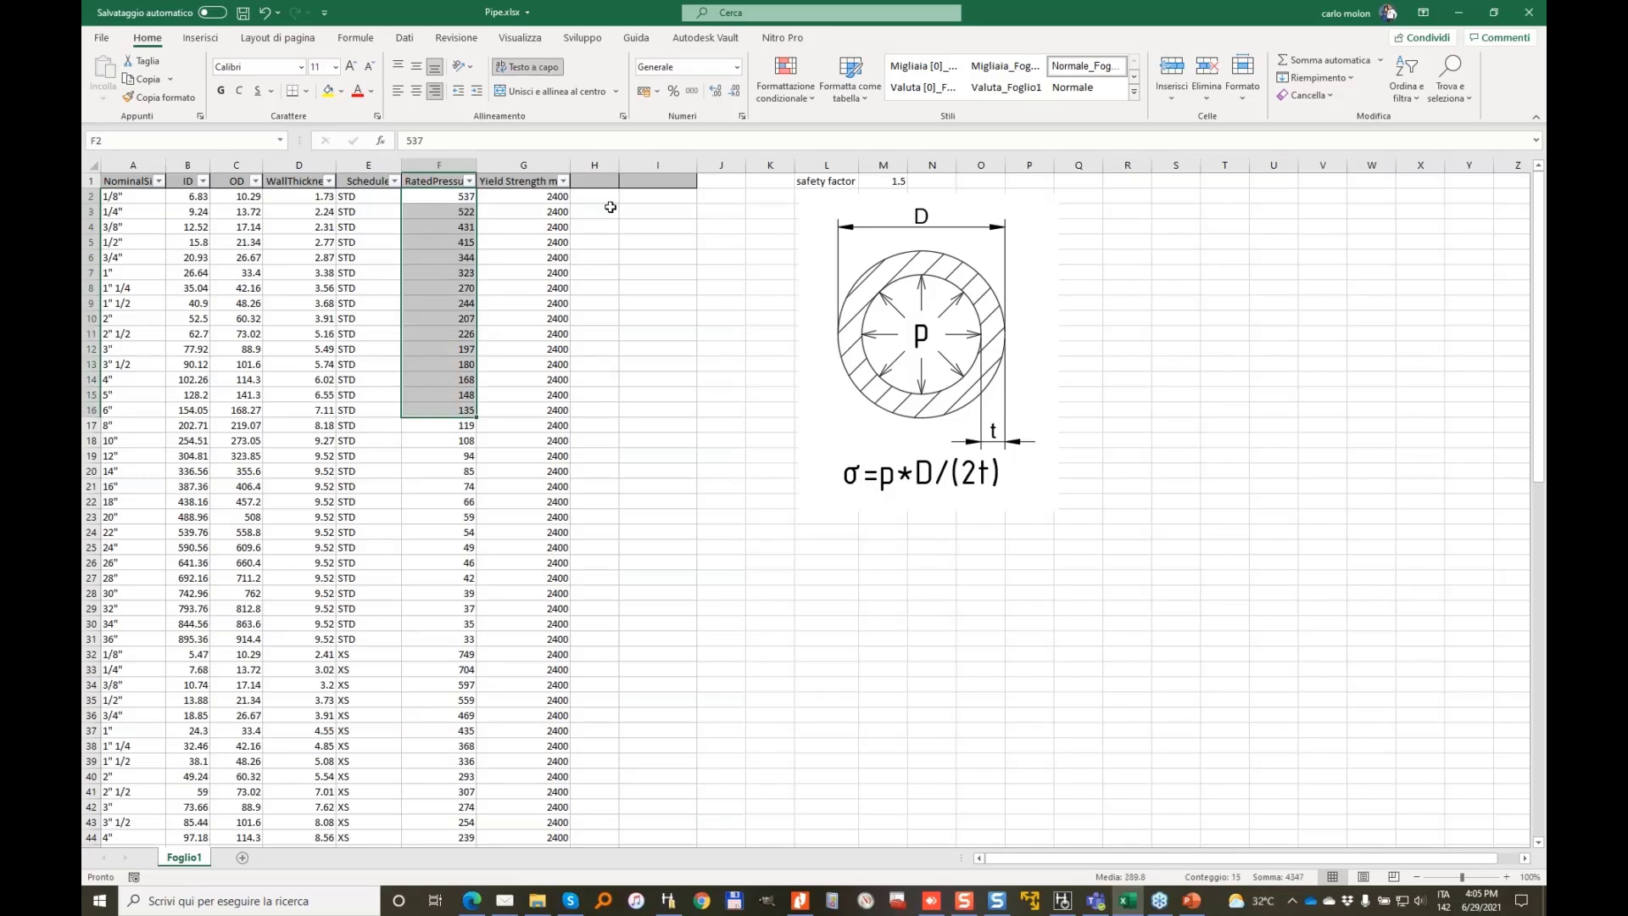
pyautogui.click(891, 182)
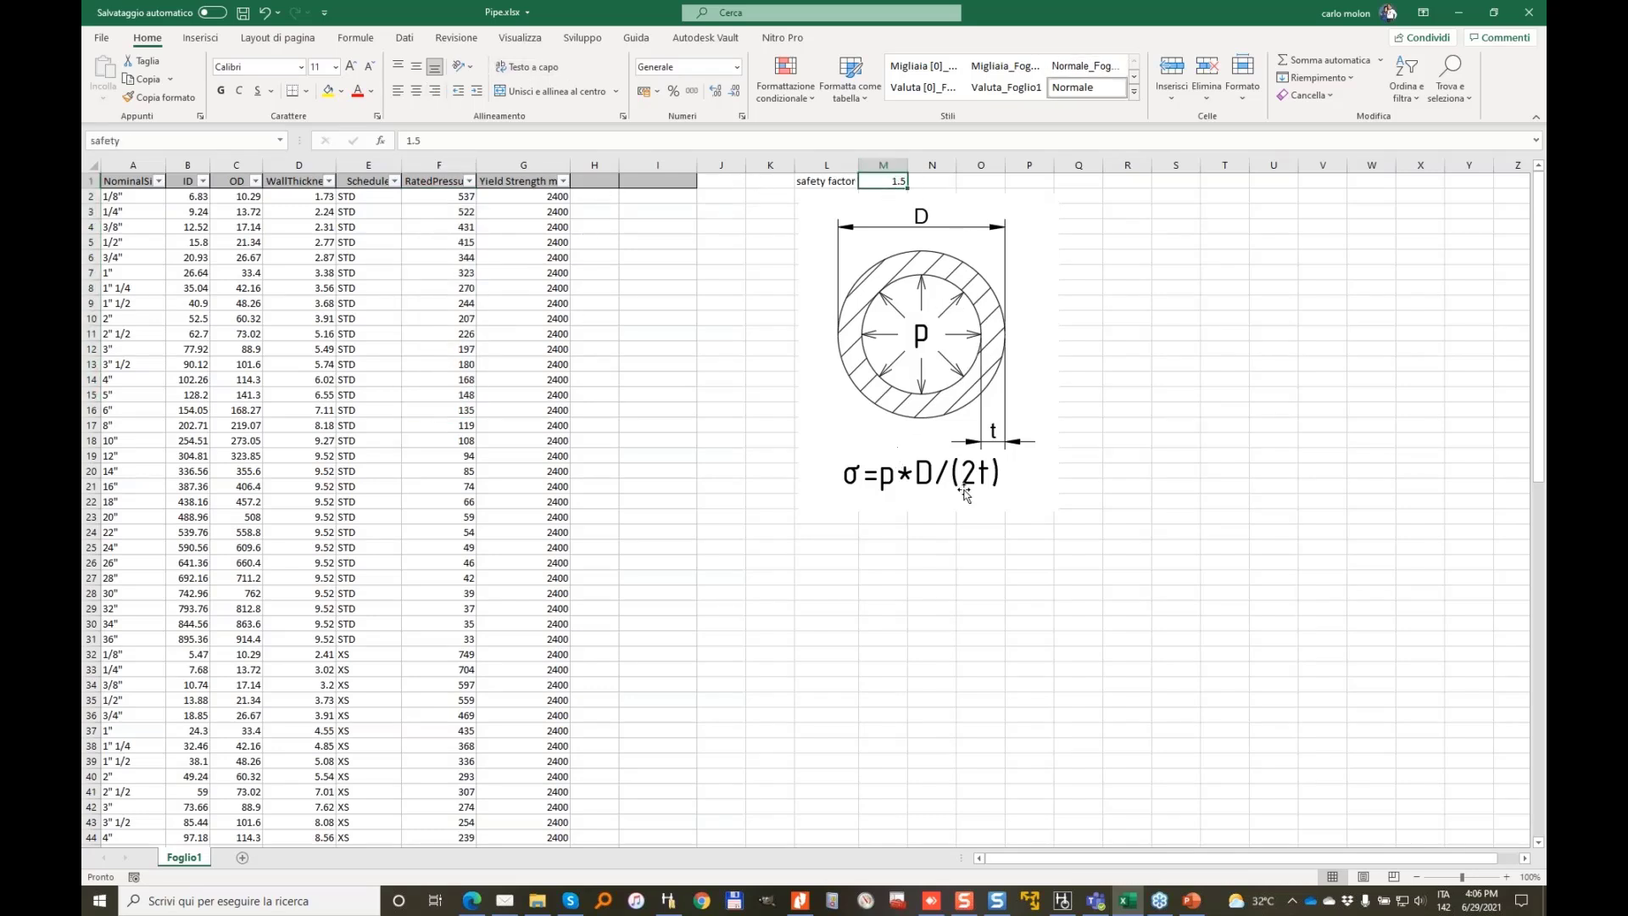
# Start a check formula in cell I2 that multiplies the rated pressure F2 by the outer diameter C2
pyautogui.click(655, 197)
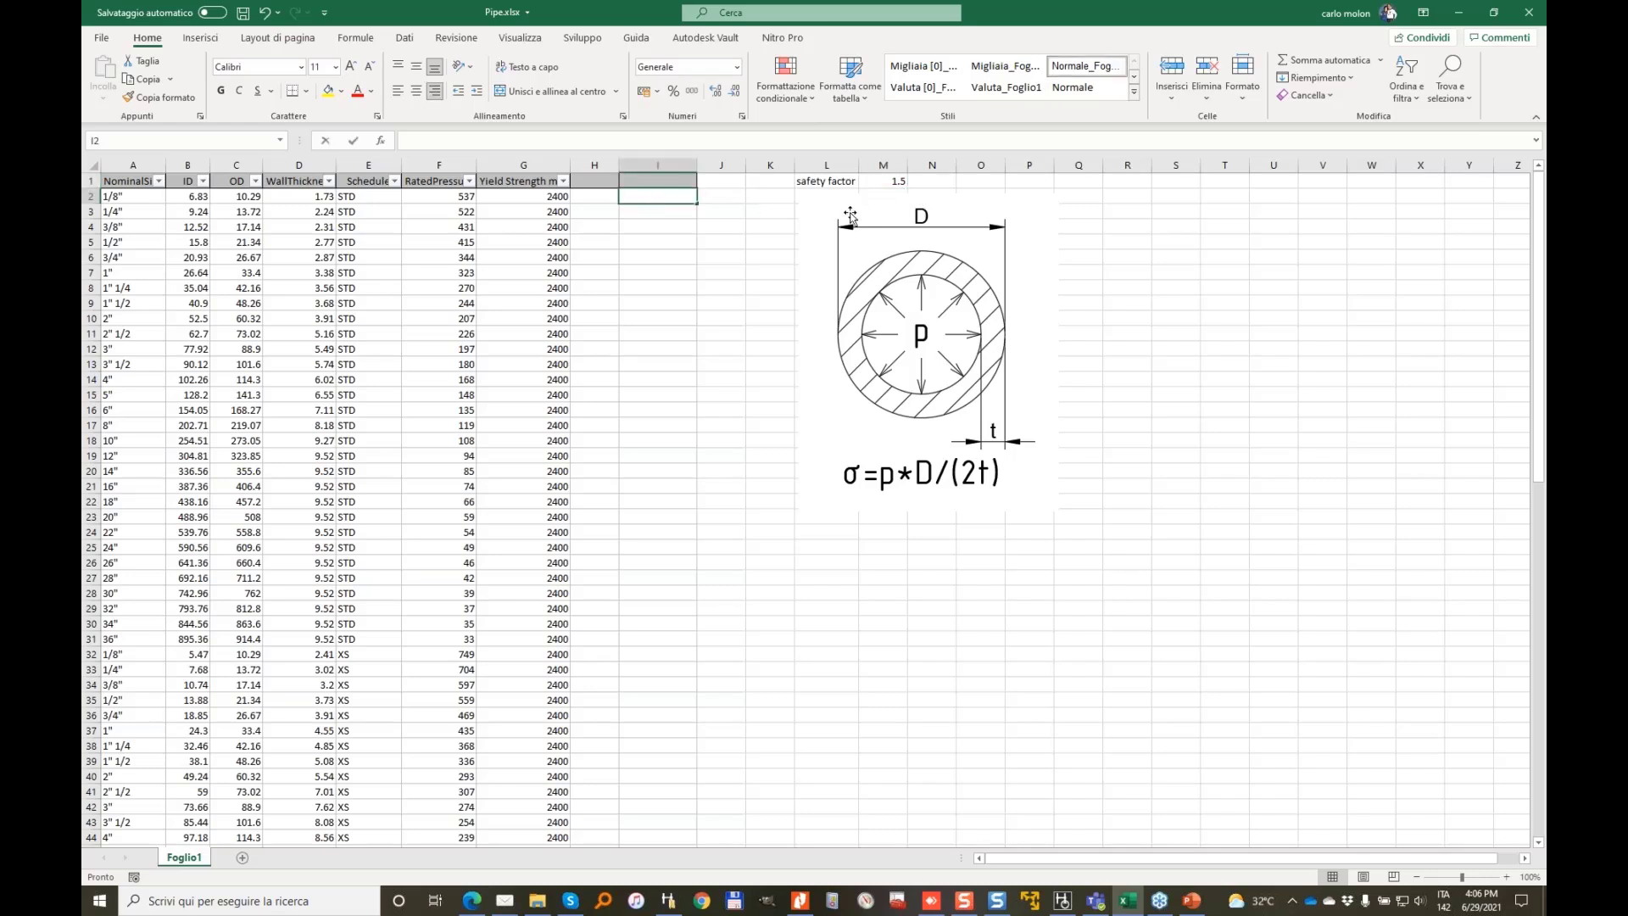
pyautogui.write('=')
pyautogui.press('Left')
pyautogui.press('Left')
pyautogui.press('Left')
pyautogui.write('*')
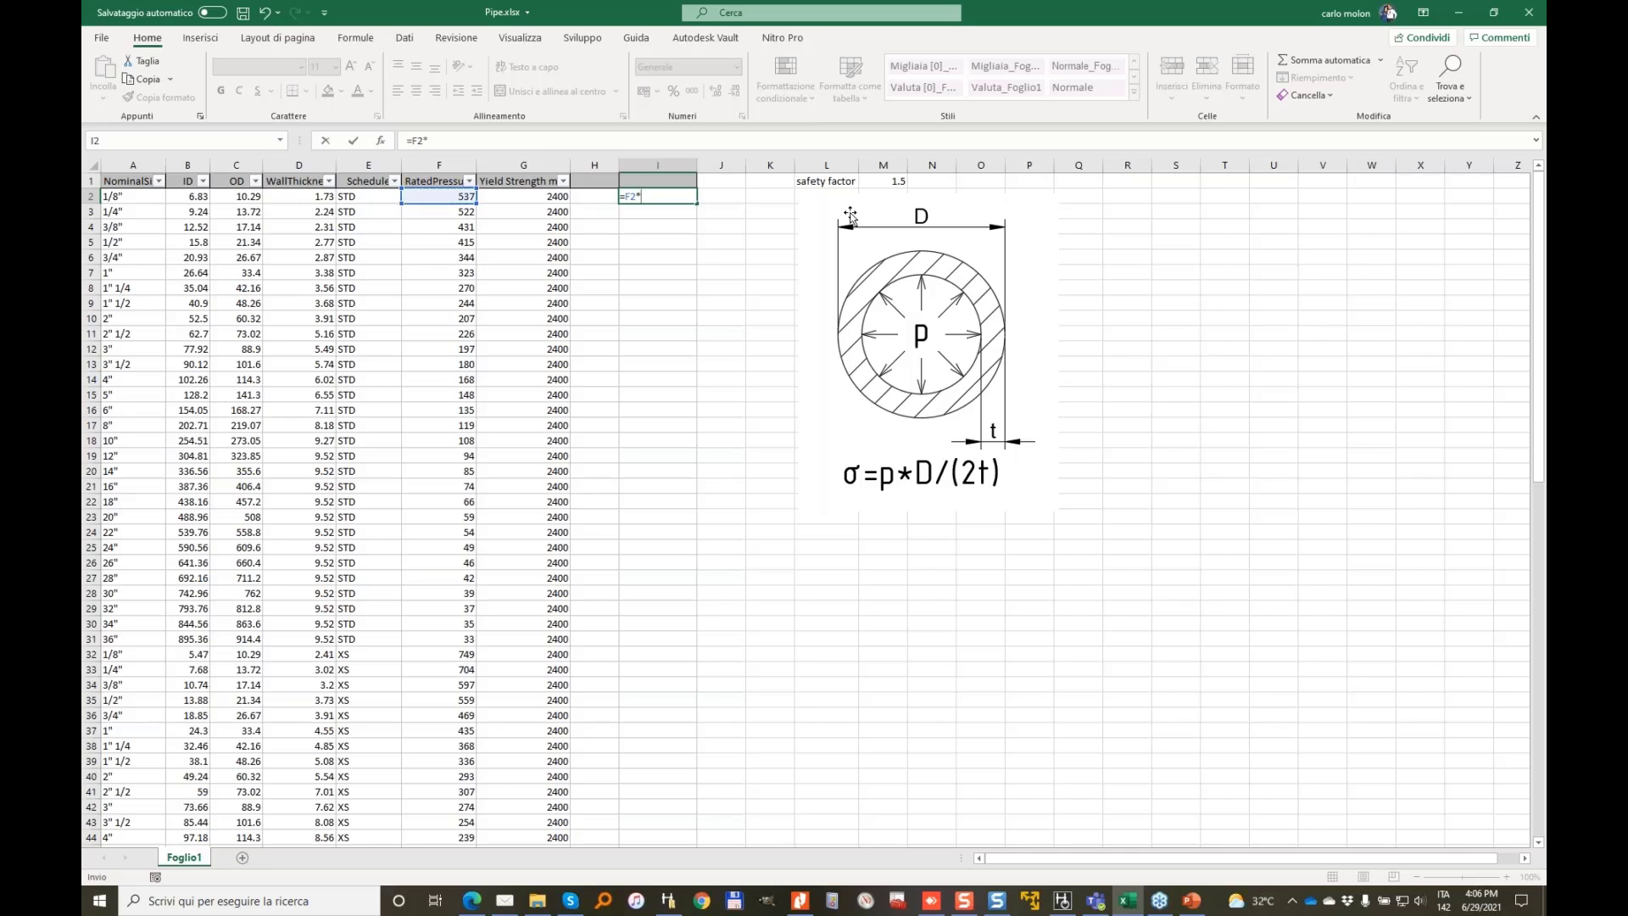
pyautogui.press('Left')
pyautogui.press('Left')
pyautogui.press('Left')
pyautogui.press('Left')
pyautogui.press('Left')
pyautogui.press('Left')
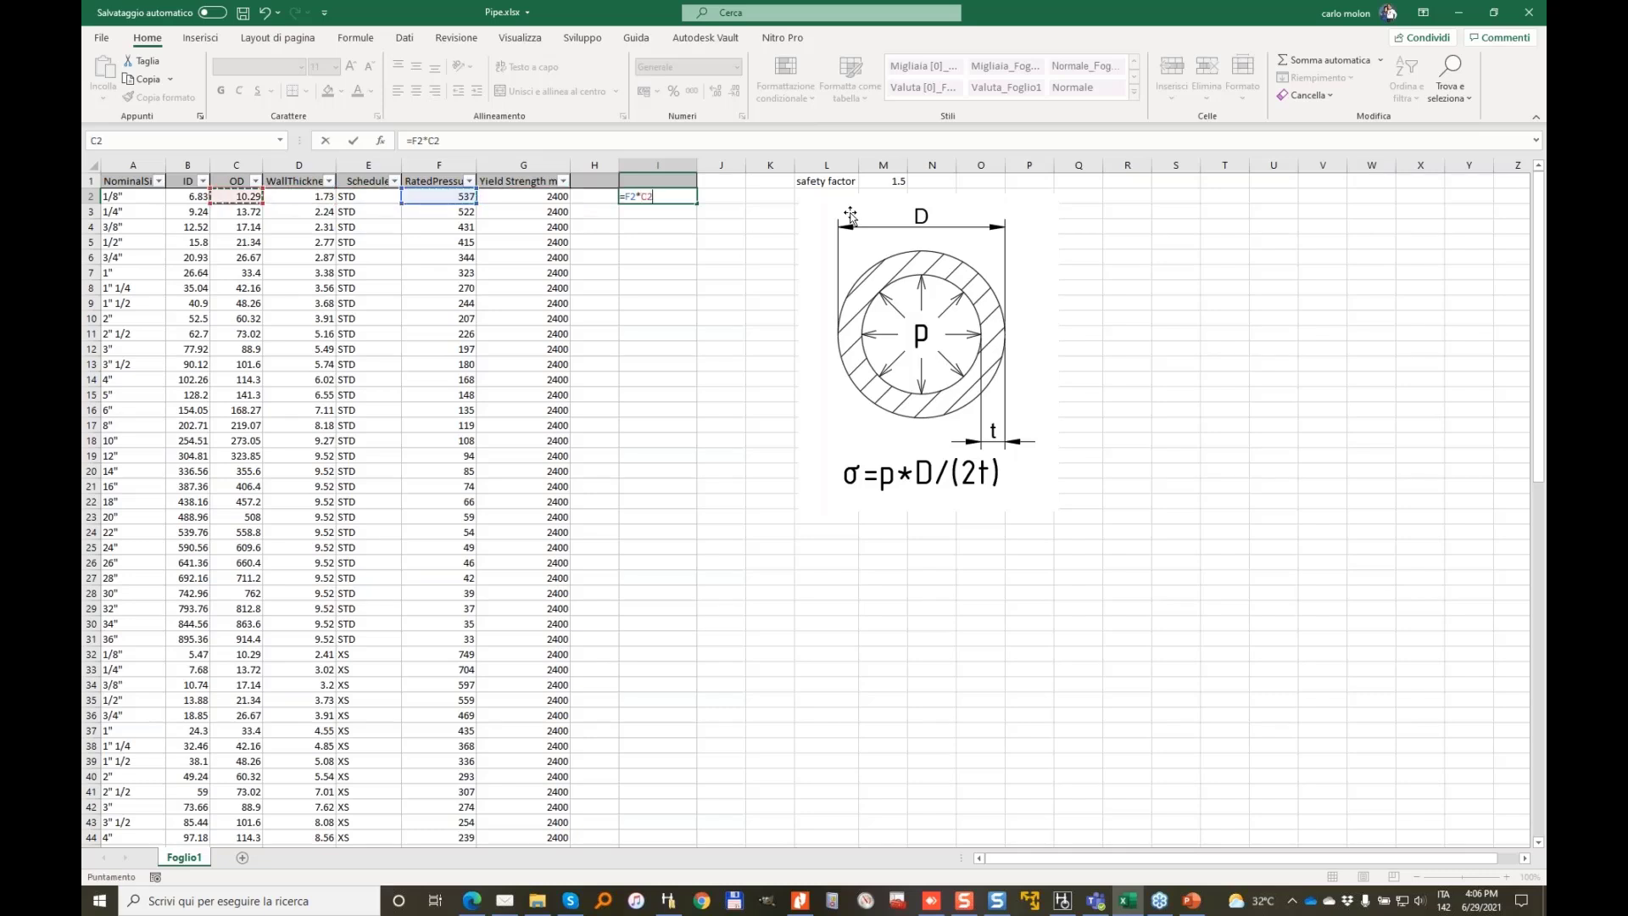
# Extend the I2 formula by dividing by the outer diameter minus the inner diameter, (C2-B2)
pyautogui.write('/(')
pyautogui.press('Left')
pyautogui.press('Left')
pyautogui.press('Left')
pyautogui.press('Left')
pyautogui.press('Left')
pyautogui.press('Left')
pyautogui.write('-')
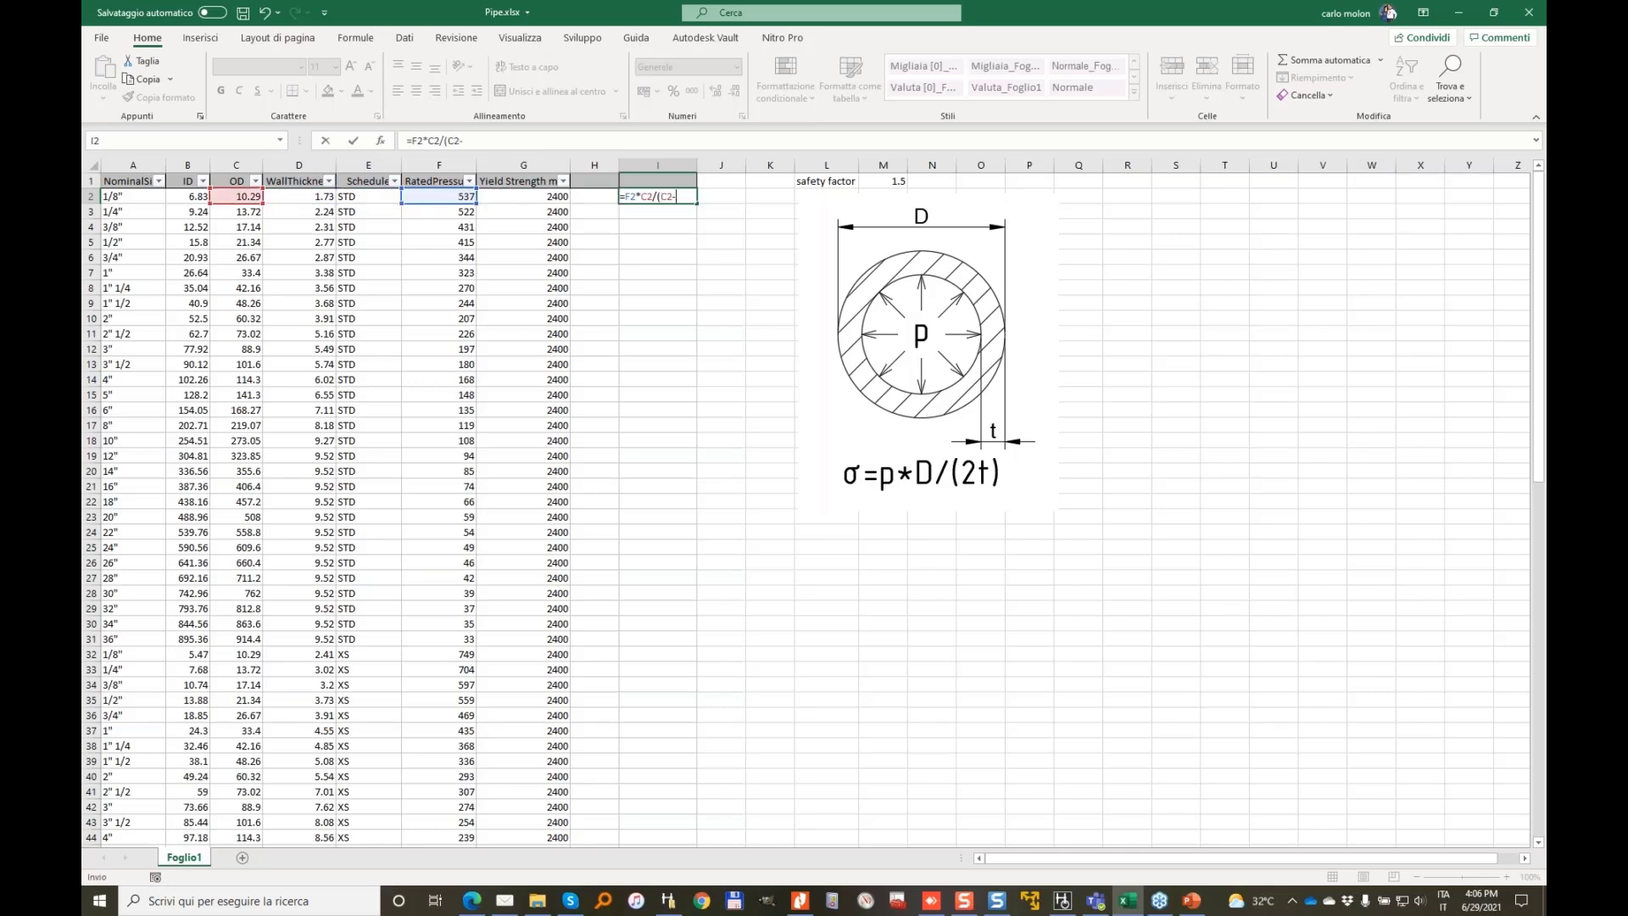
pyautogui.press('Left')
pyautogui.press('Left')
pyautogui.press('Left')
pyautogui.press('Left')
pyautogui.press('Left')
pyautogui.press('Left')
pyautogui.press('Left')
pyautogui.write(')')
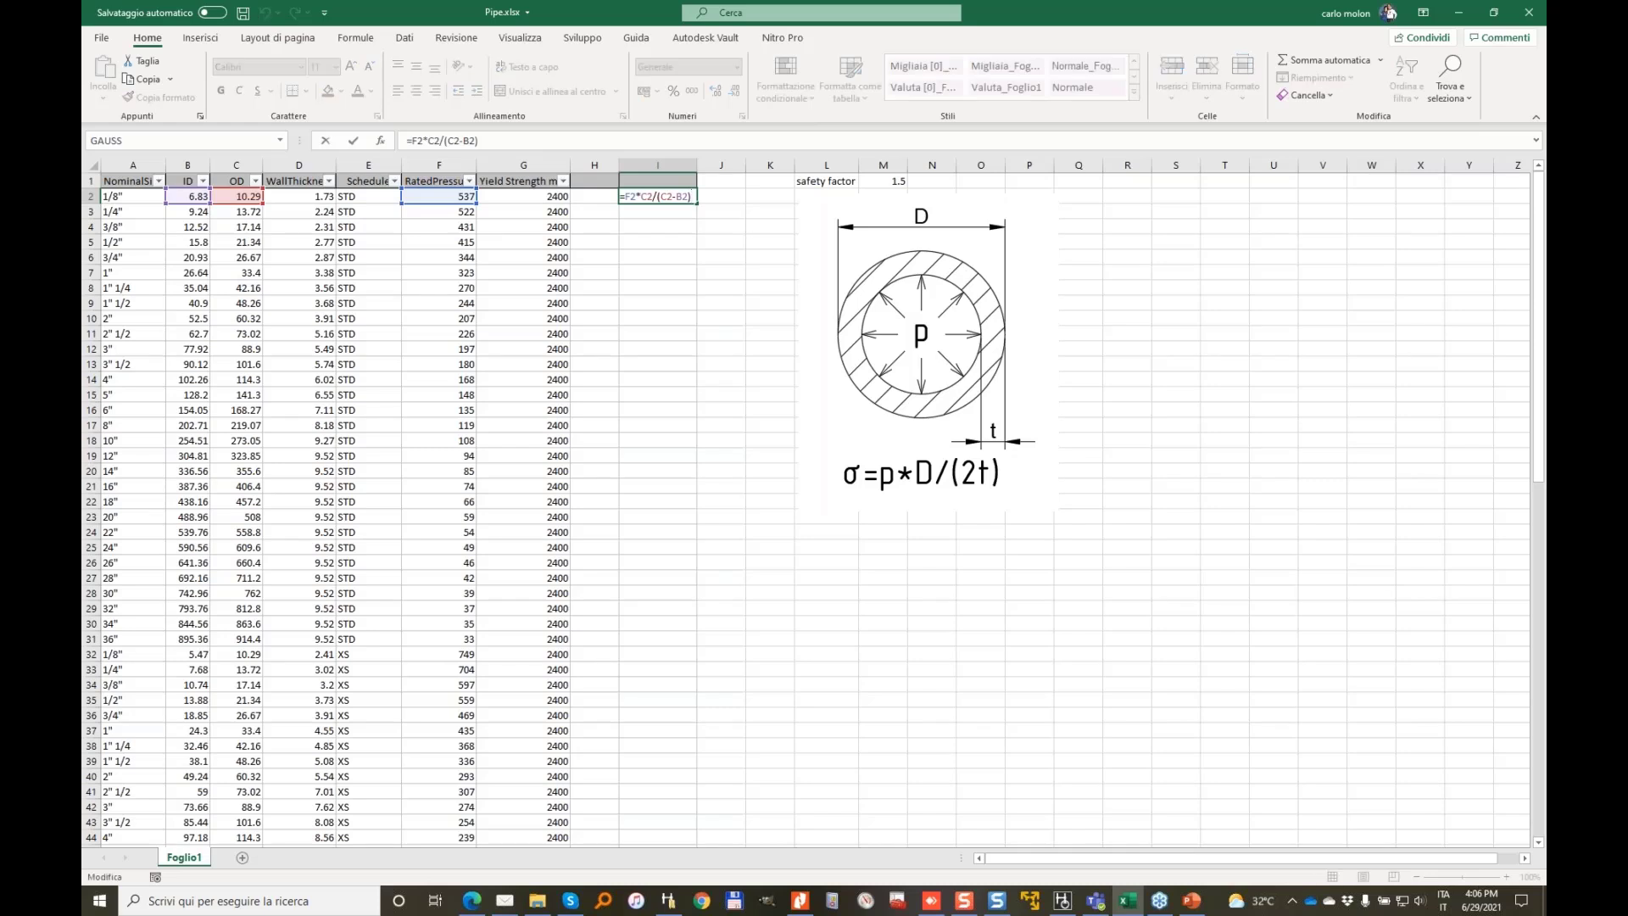
# Multiply the I2 formula by the safety factor in cell M1 and complete the entry
pyautogui.write('*')
pyautogui.press('Right')
pyautogui.press('Right')
pyautogui.press('Right')
pyautogui.press('Right')
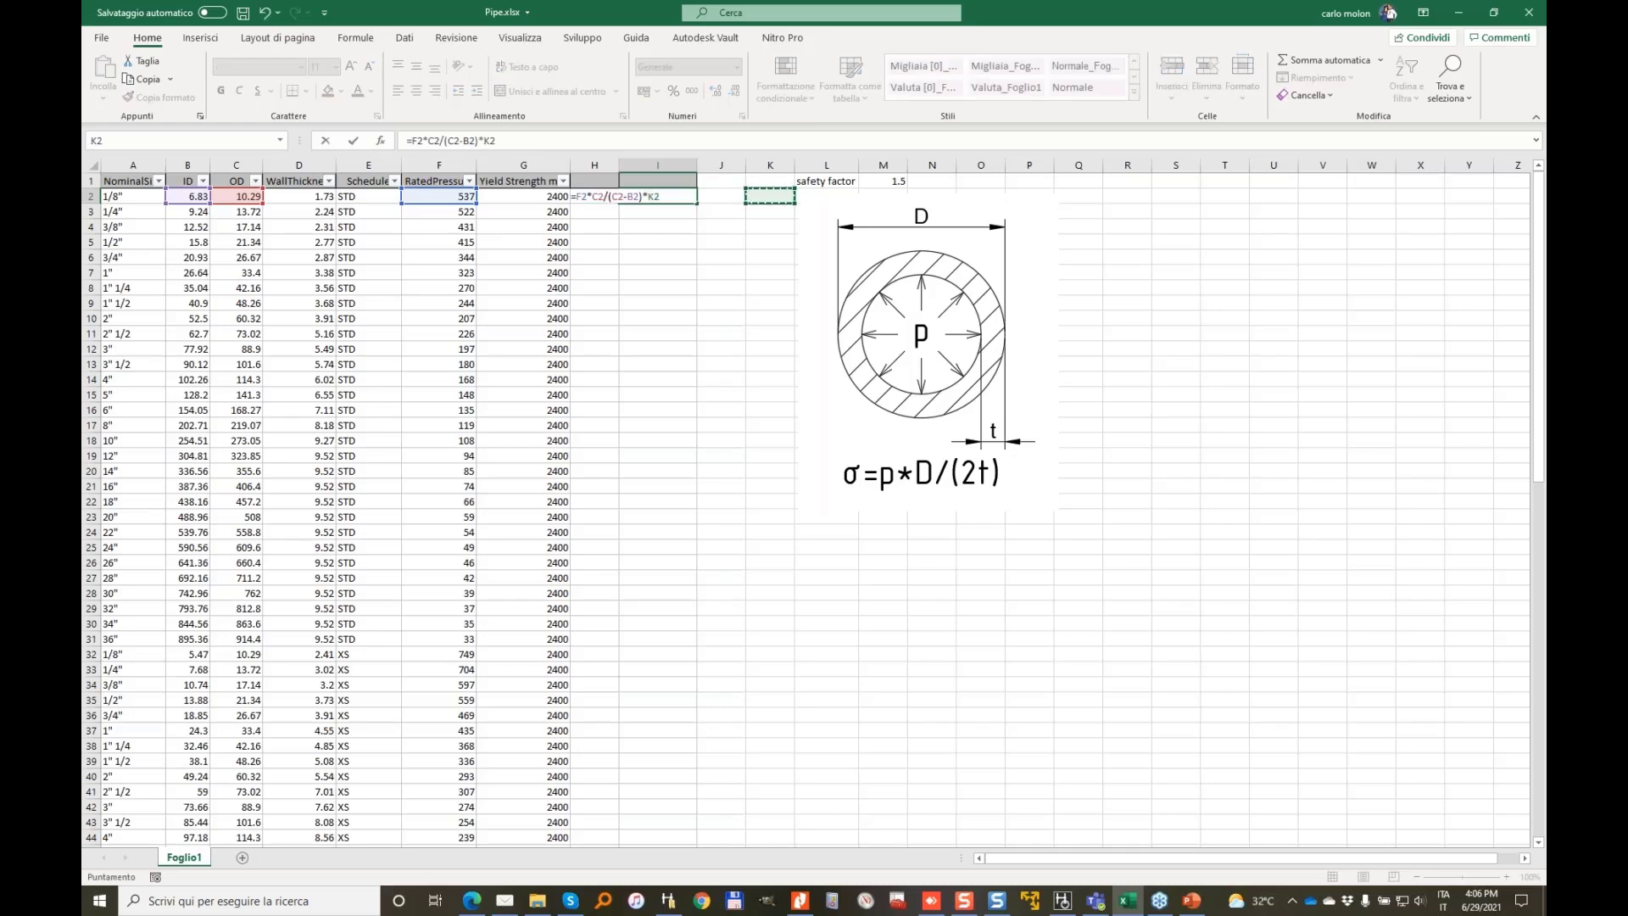
pyautogui.press('Up')
pyautogui.press('Return')
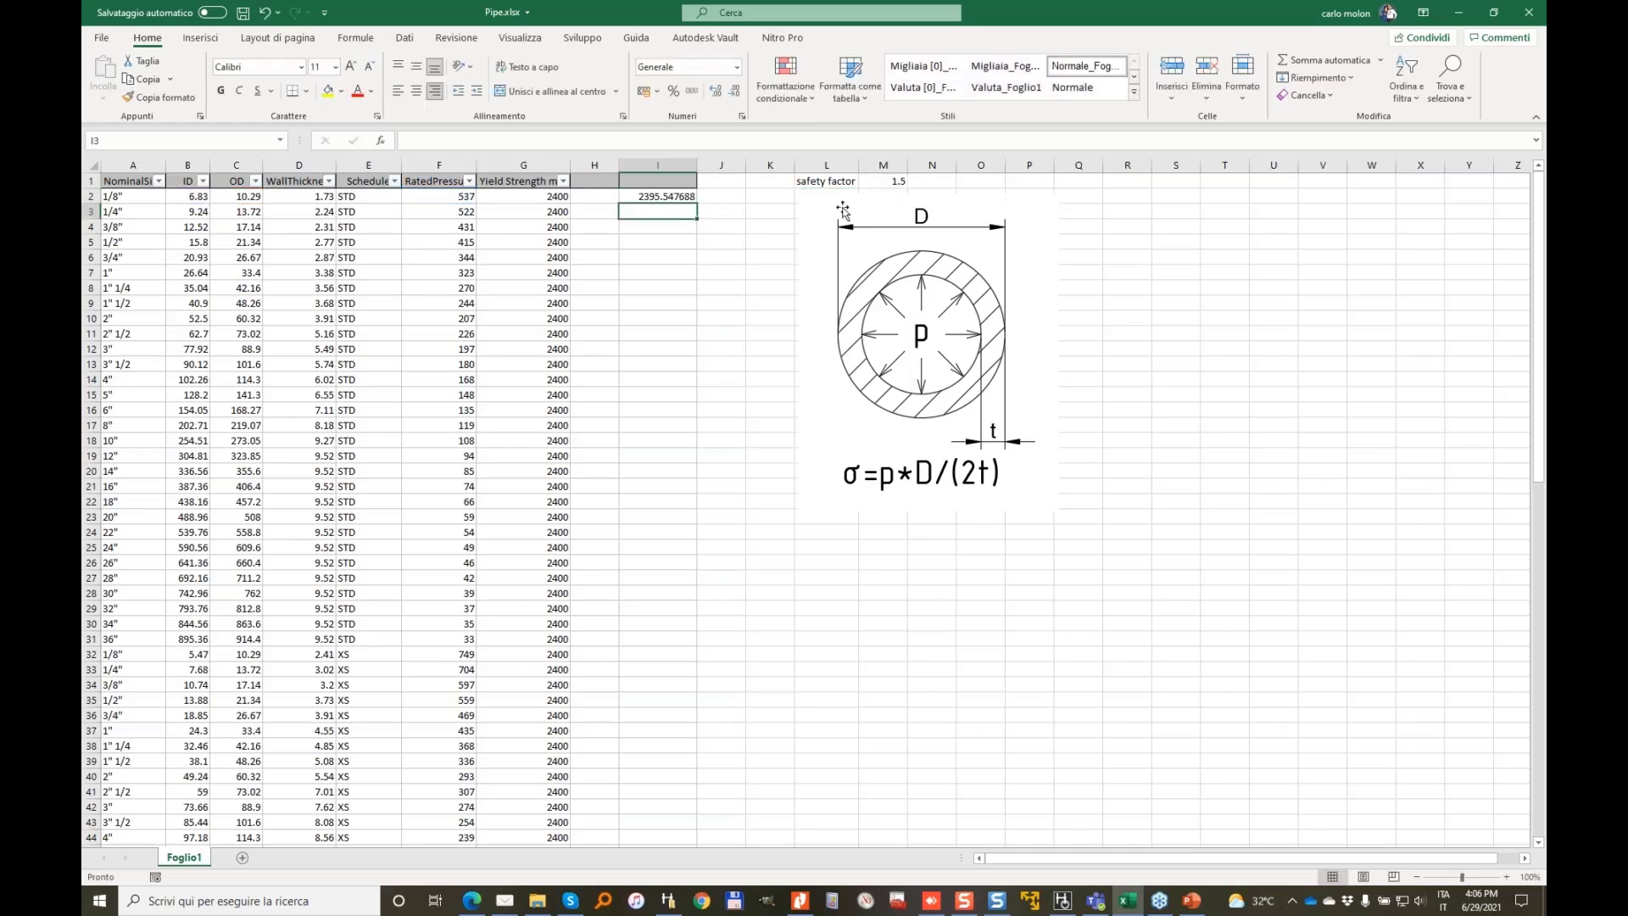
# Compare the calculated stress in I2 with the yield strength, and review the rated pressures and safety factor
pyautogui.click(511, 197)
pyautogui.click(663, 196)
pyautogui.click(450, 197)
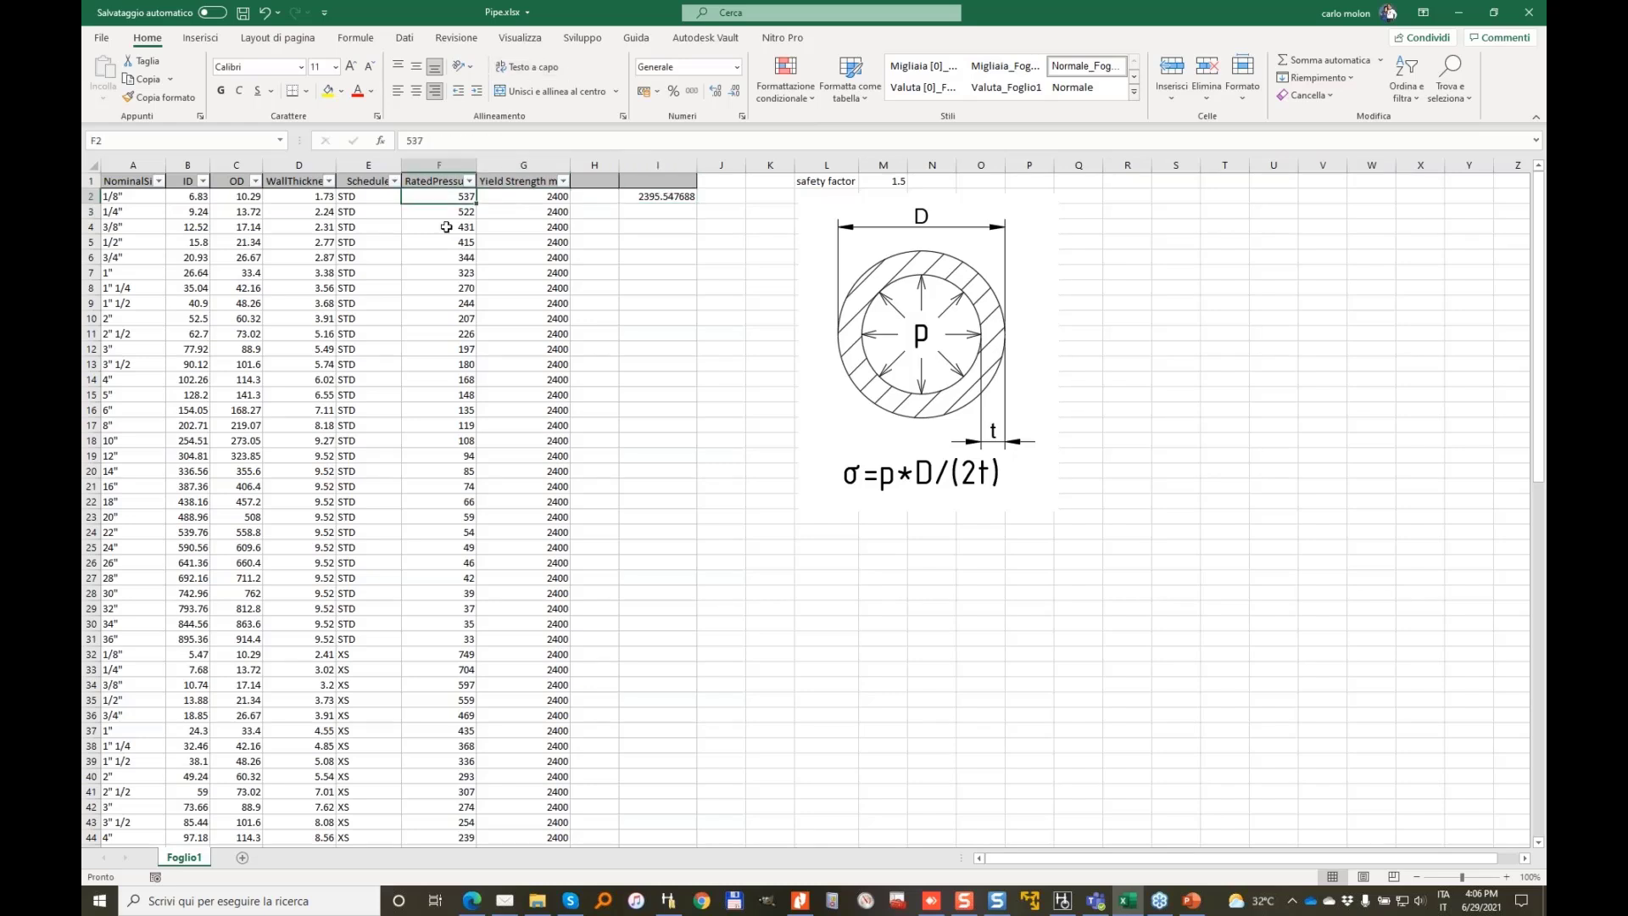
pyautogui.moveTo(446, 227); pyautogui.dragTo(454, 547)
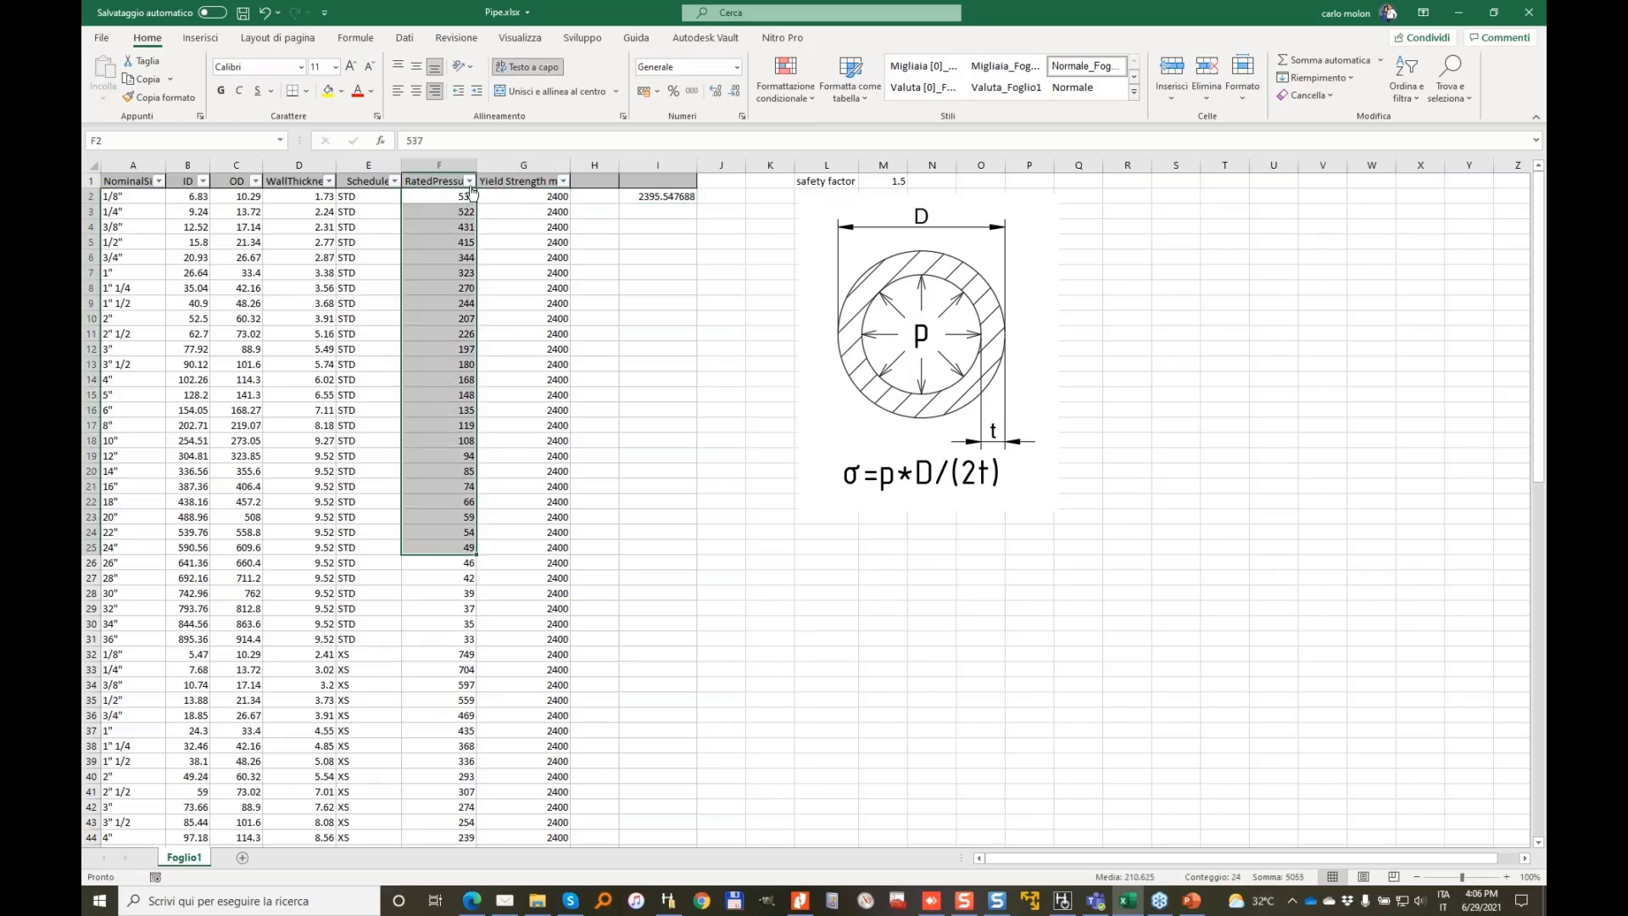
pyautogui.click(901, 181)
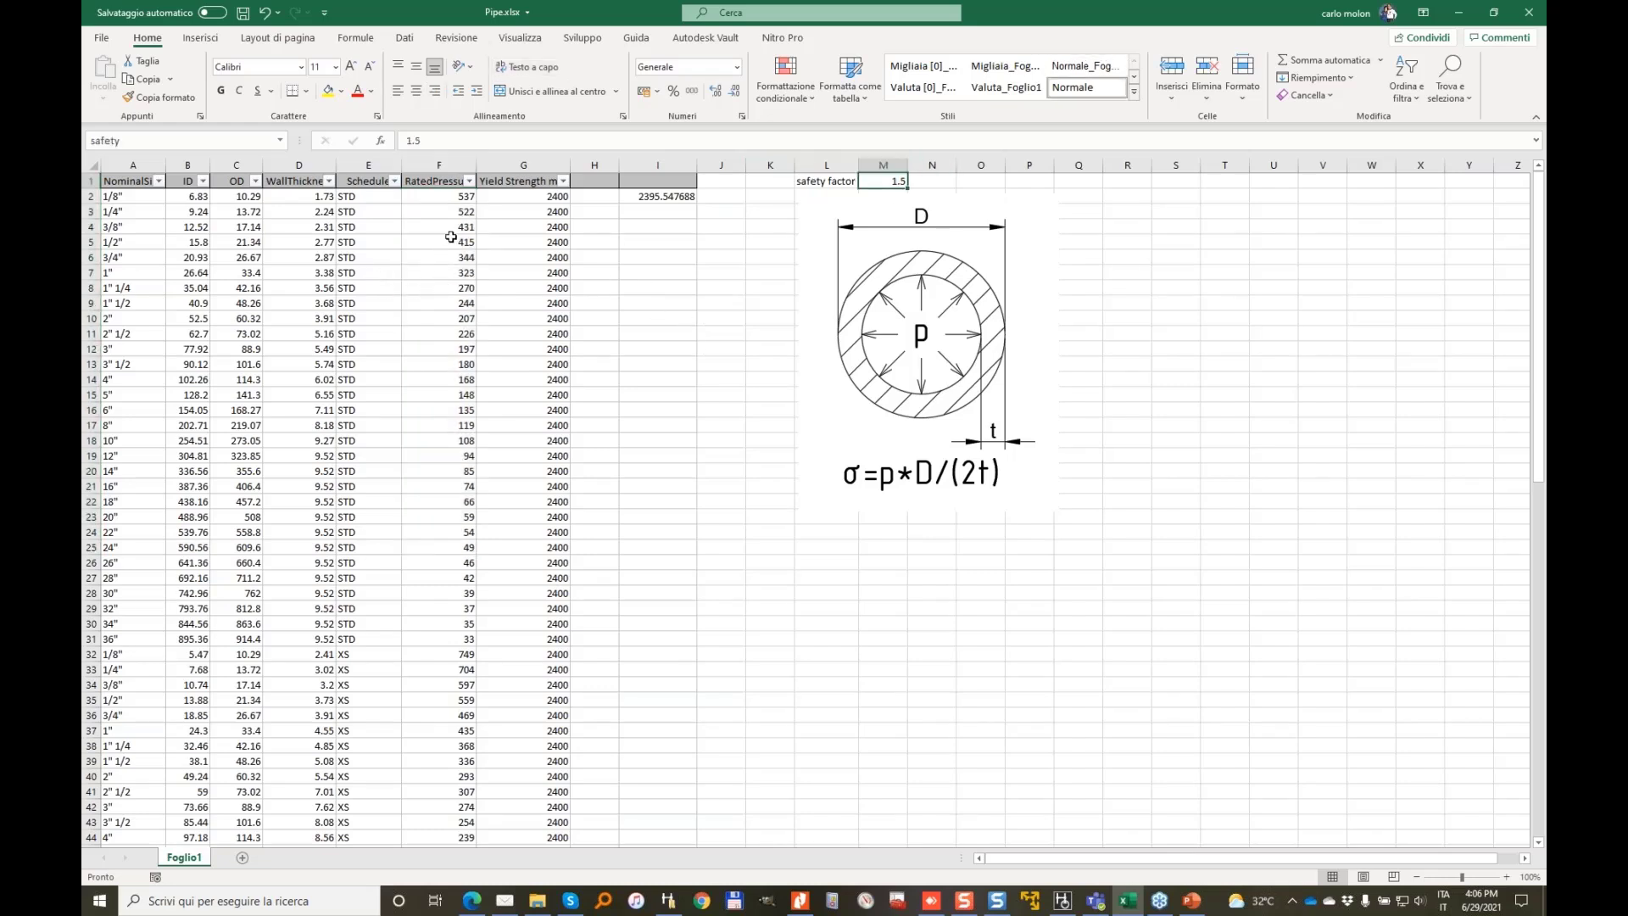
pyautogui.moveTo(454, 196); pyautogui.dragTo(441, 395)
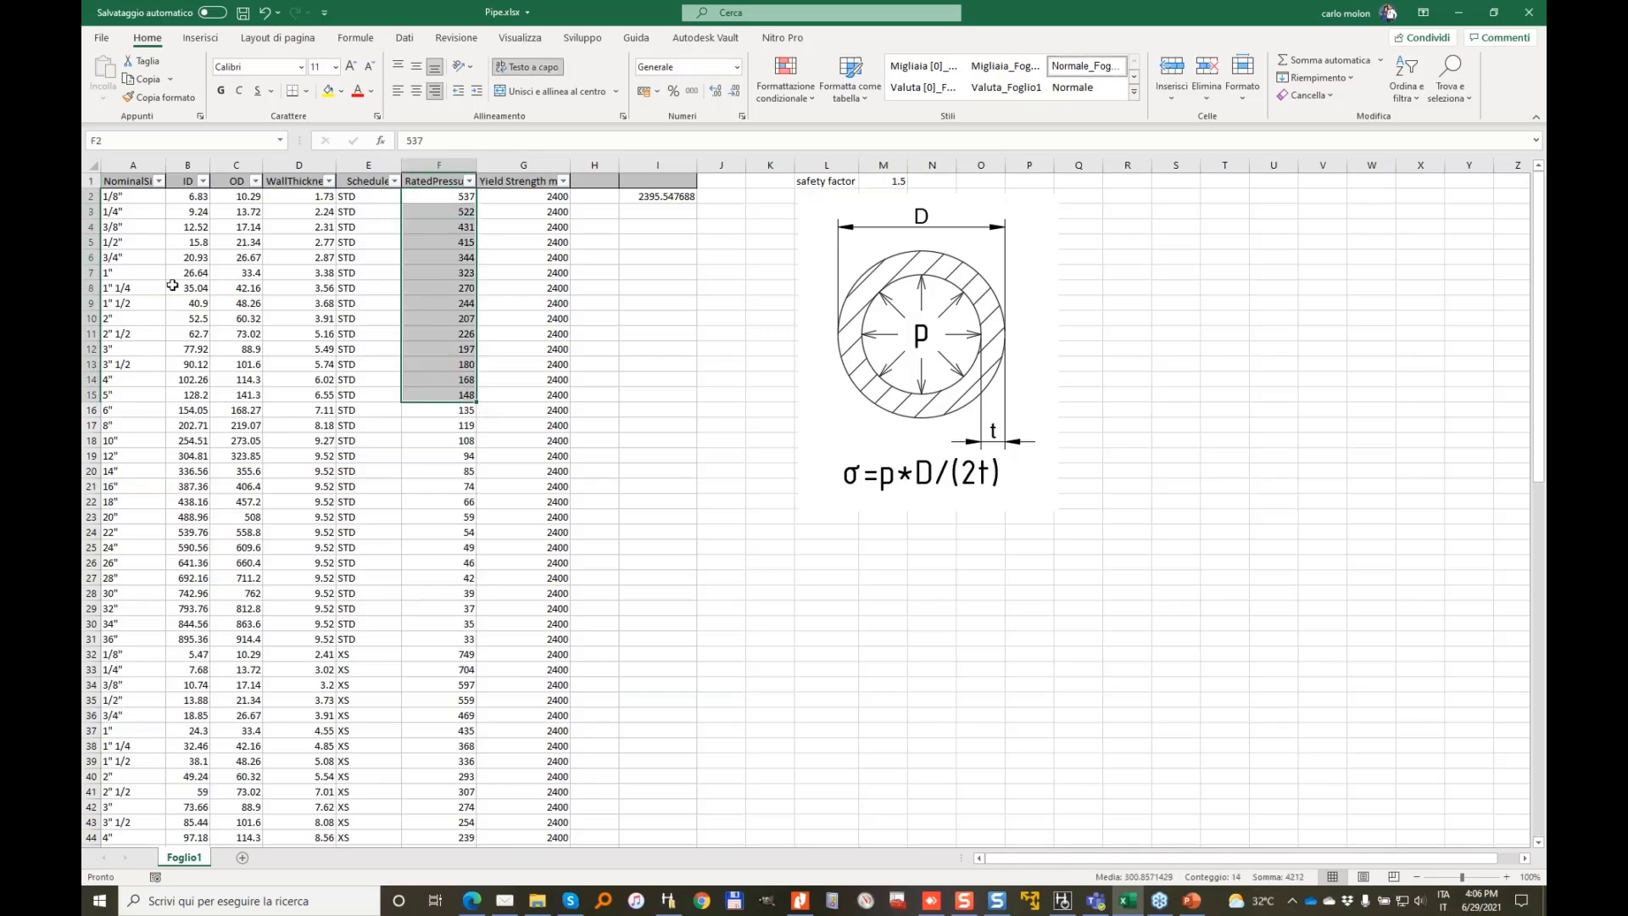
# Place the Pipe workbook side by side with HyDraw Library Manager, and open the connector definitions there
pyautogui.moveTo(1100, 18); pyautogui.dragTo(82, 234)
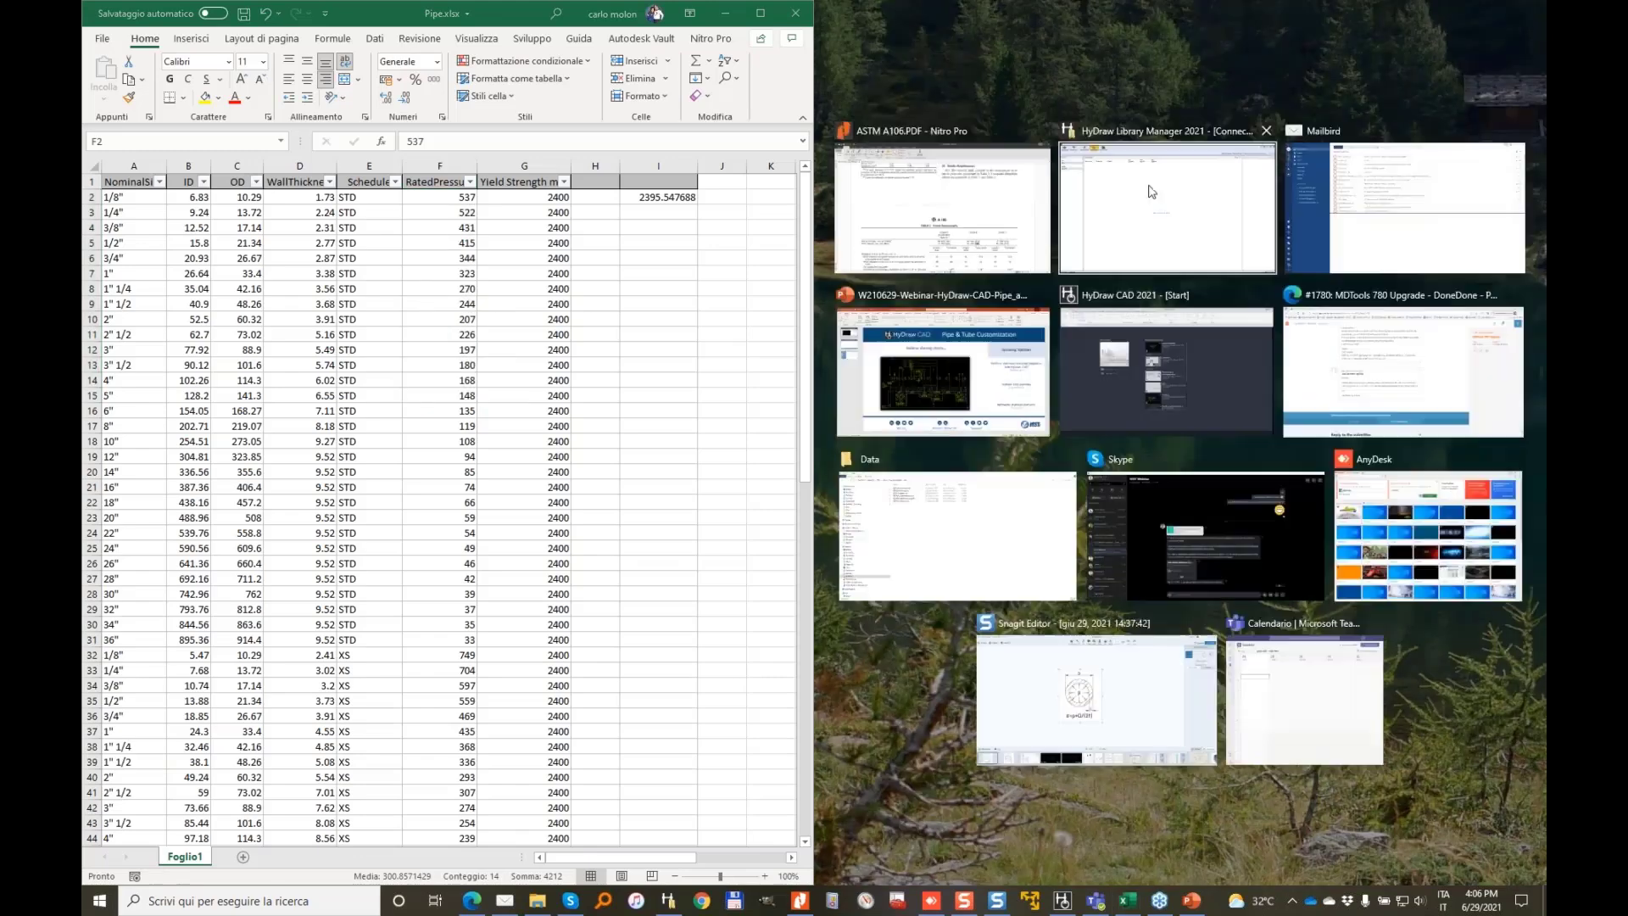
pyautogui.click(1177, 159)
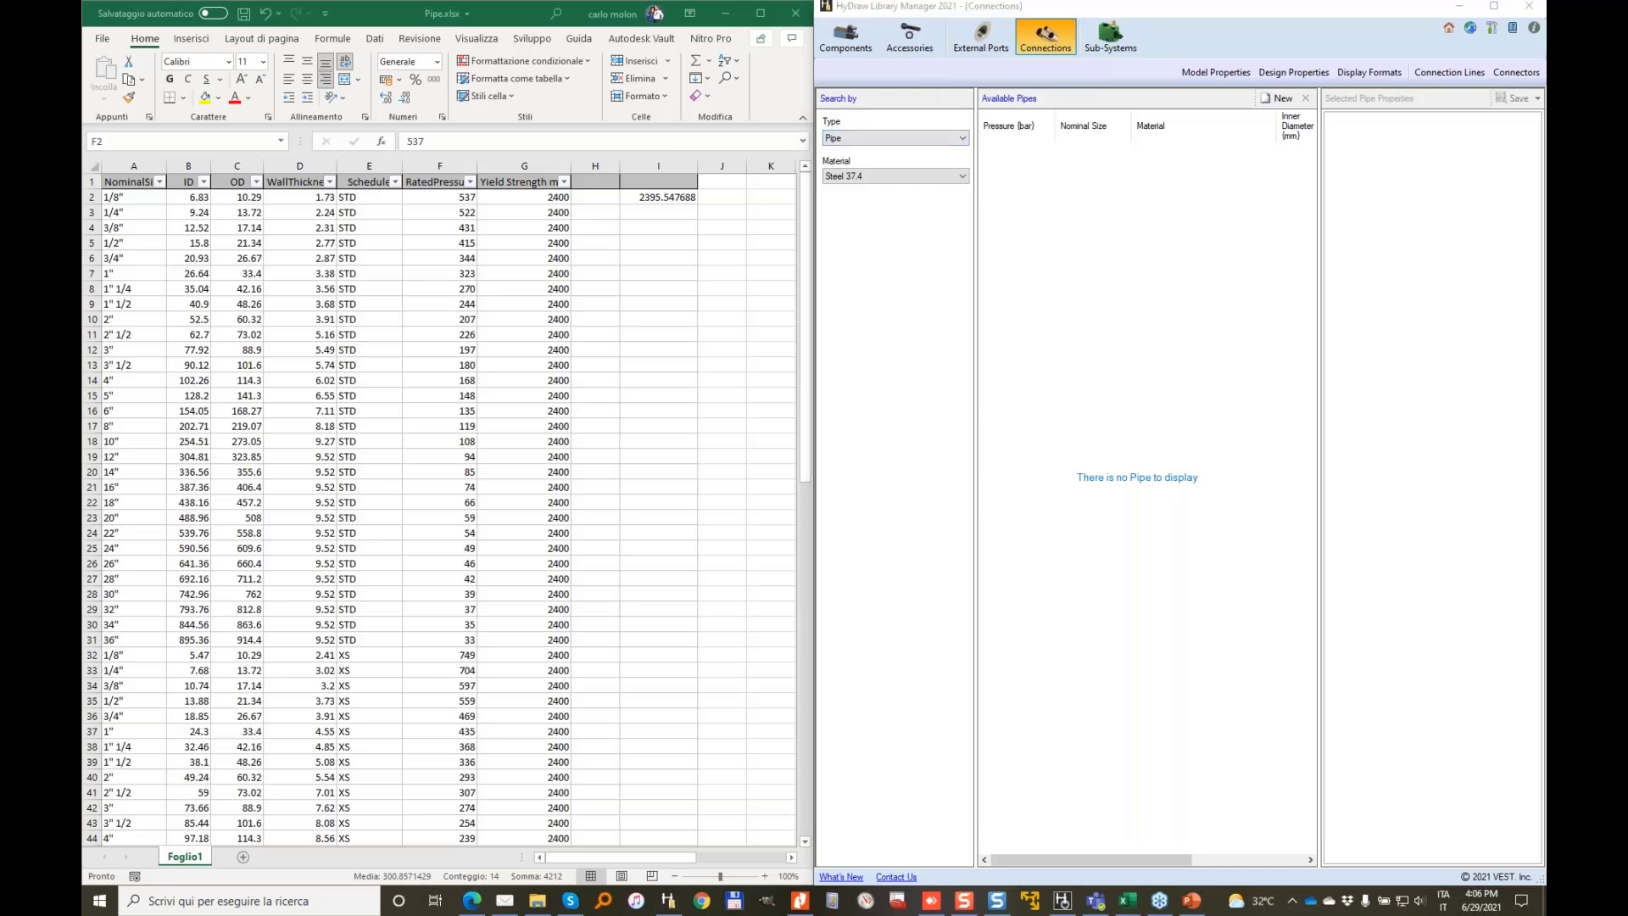
pyautogui.click(1512, 78)
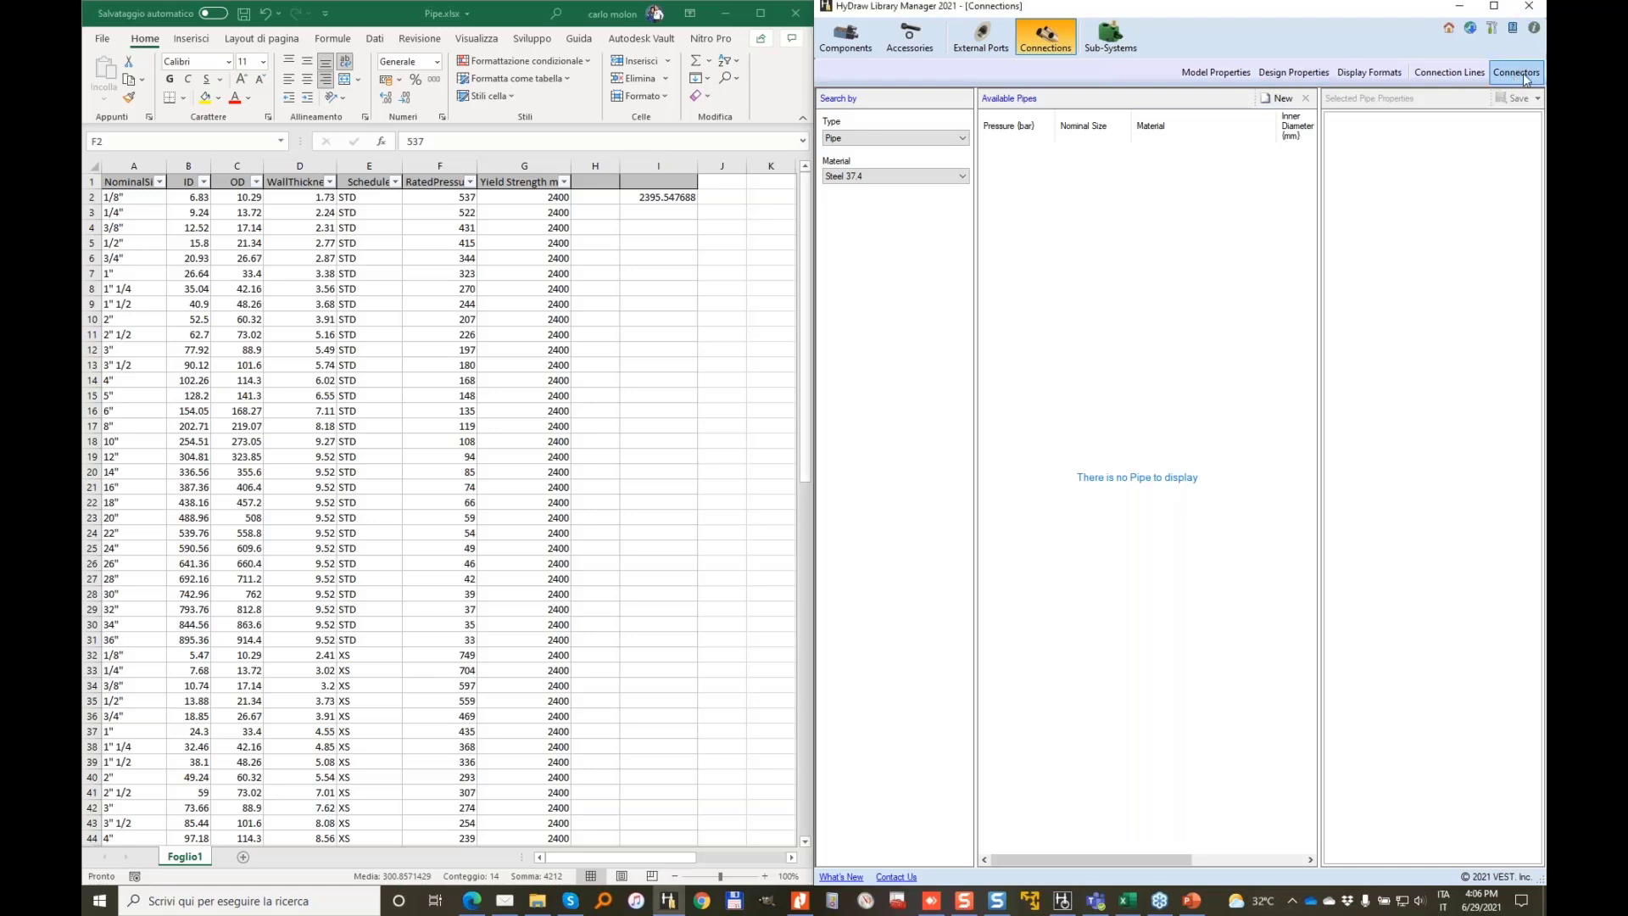
pyautogui.click(1523, 73)
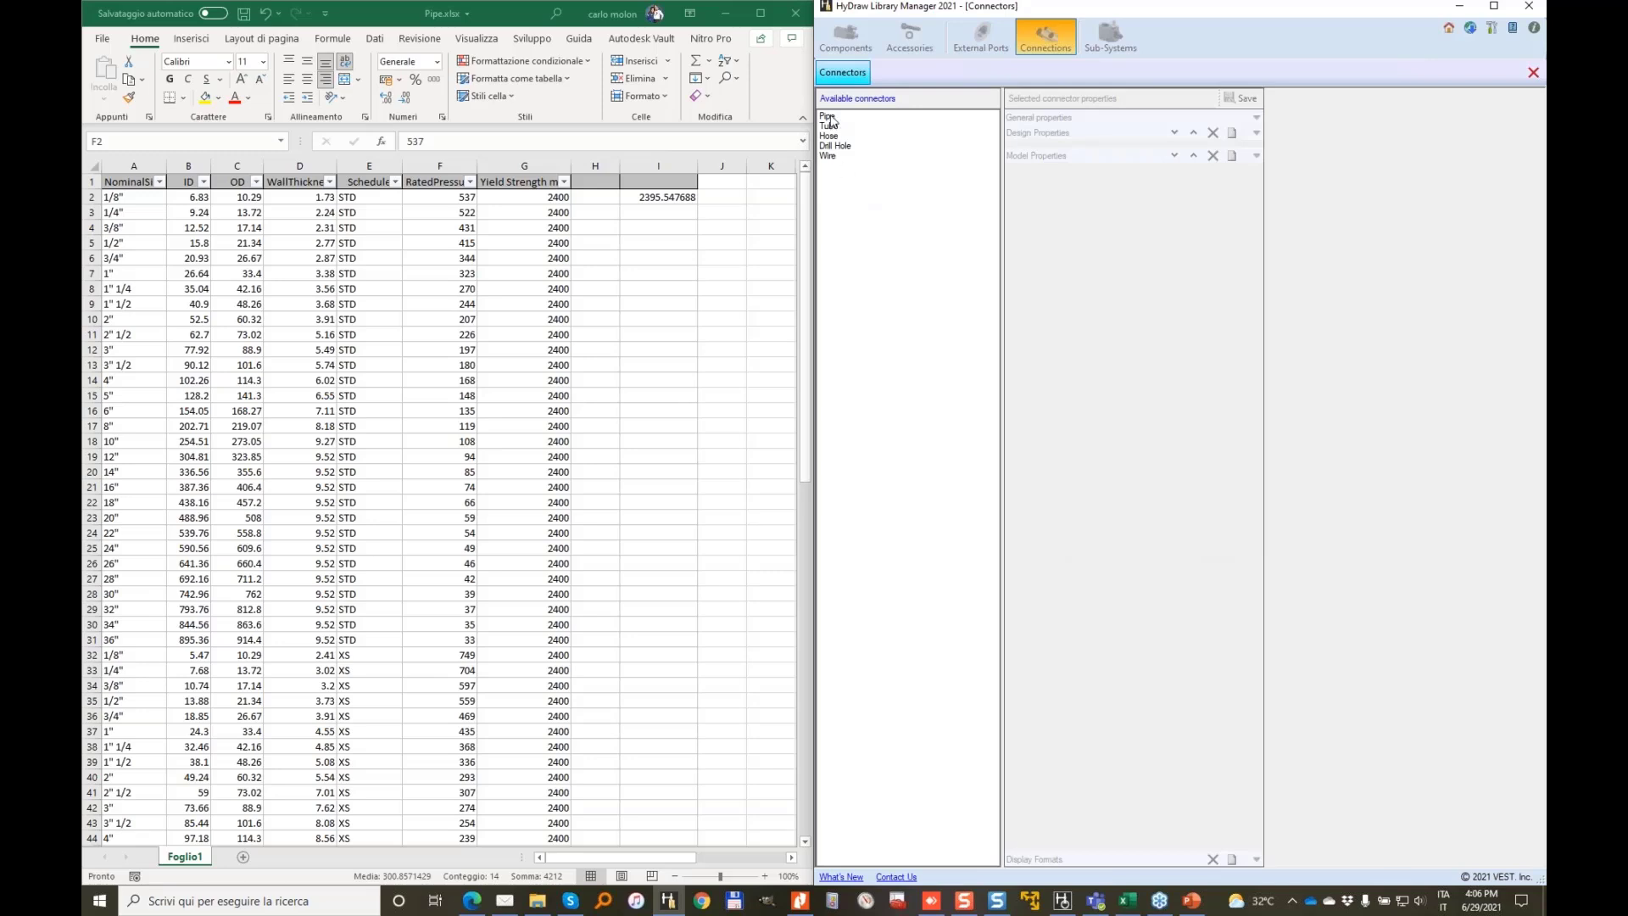
# Look through the properties defined for the Pipe, Tube and Hose connectors
pyautogui.click(829, 117)
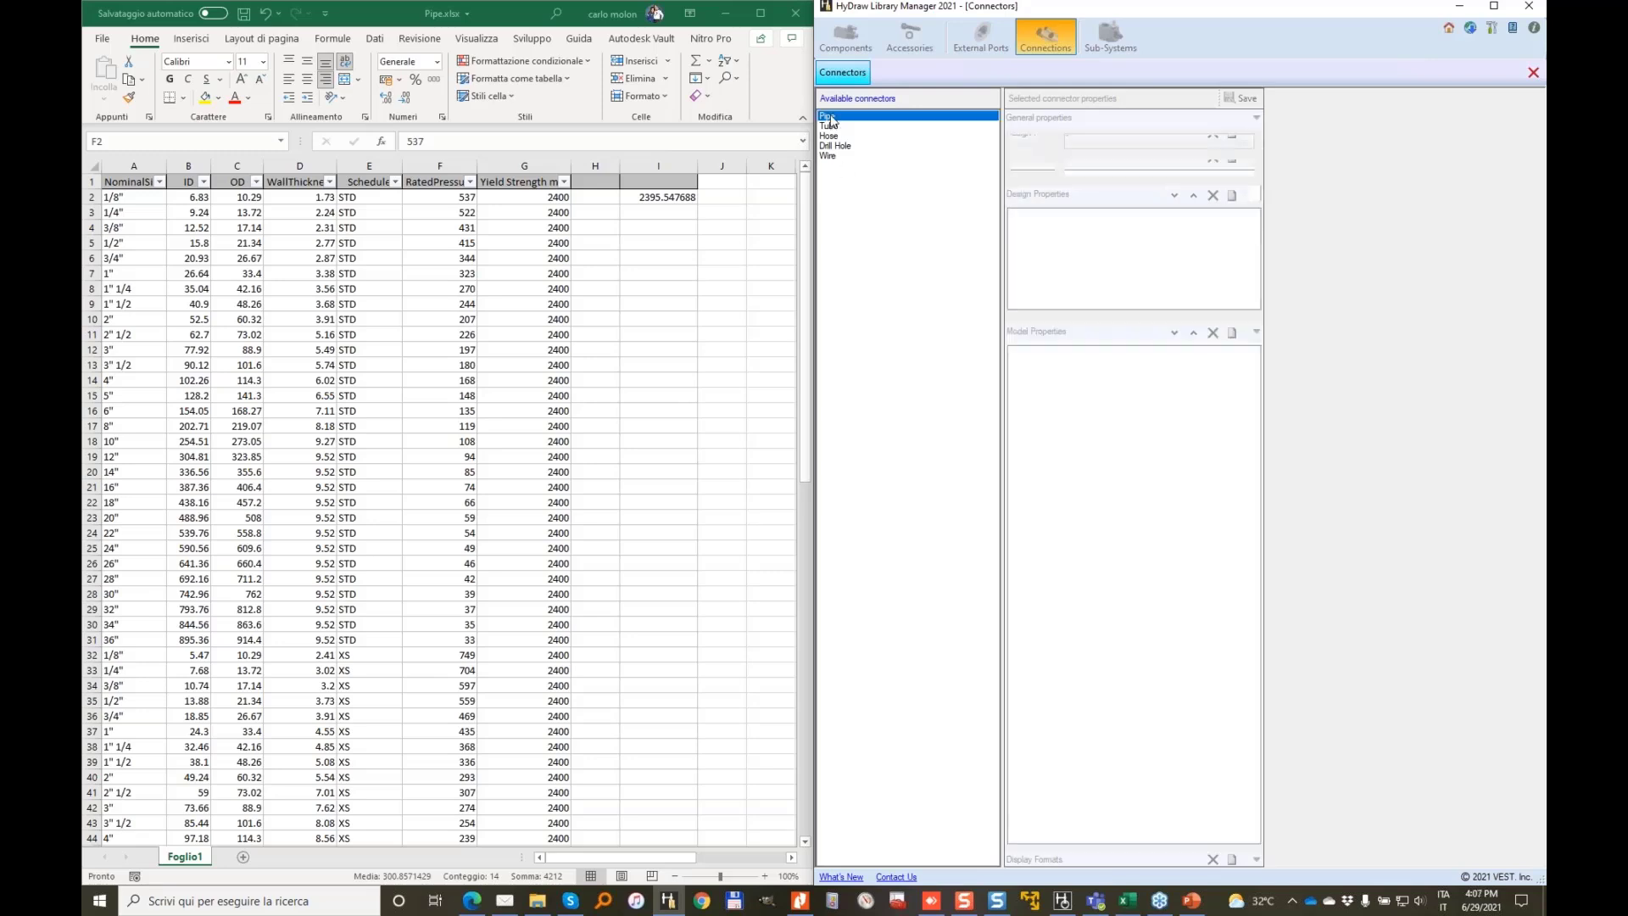
pyautogui.click(830, 126)
pyautogui.click(830, 137)
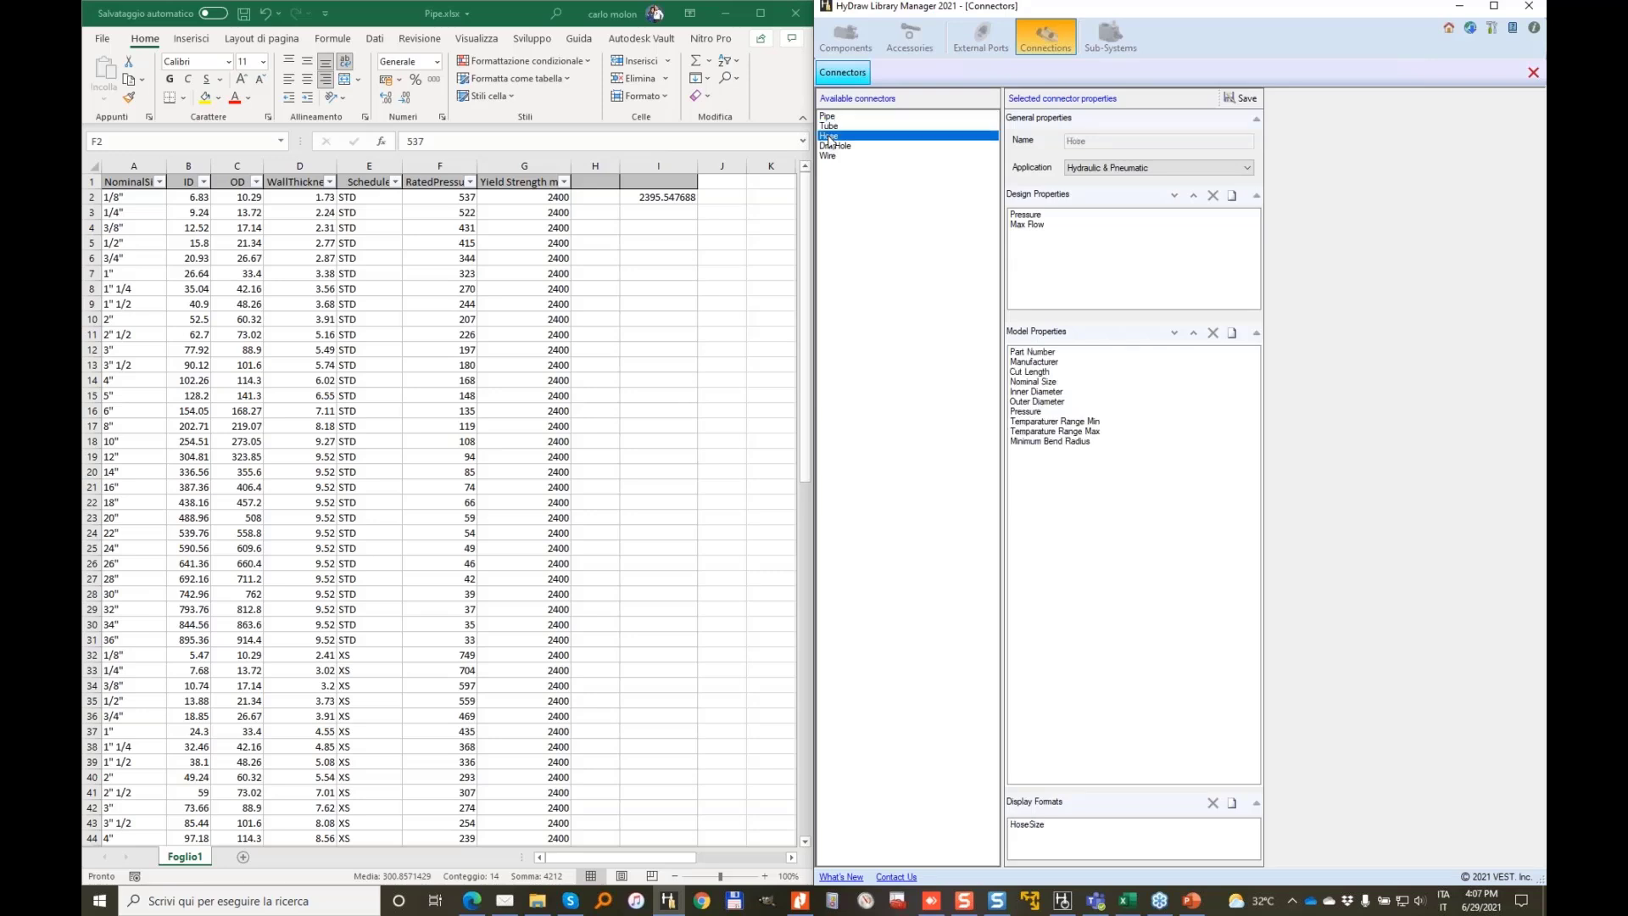
# Add the Schedule model property to the Pipe connector, save it and close the connector definitions
pyautogui.click(828, 117)
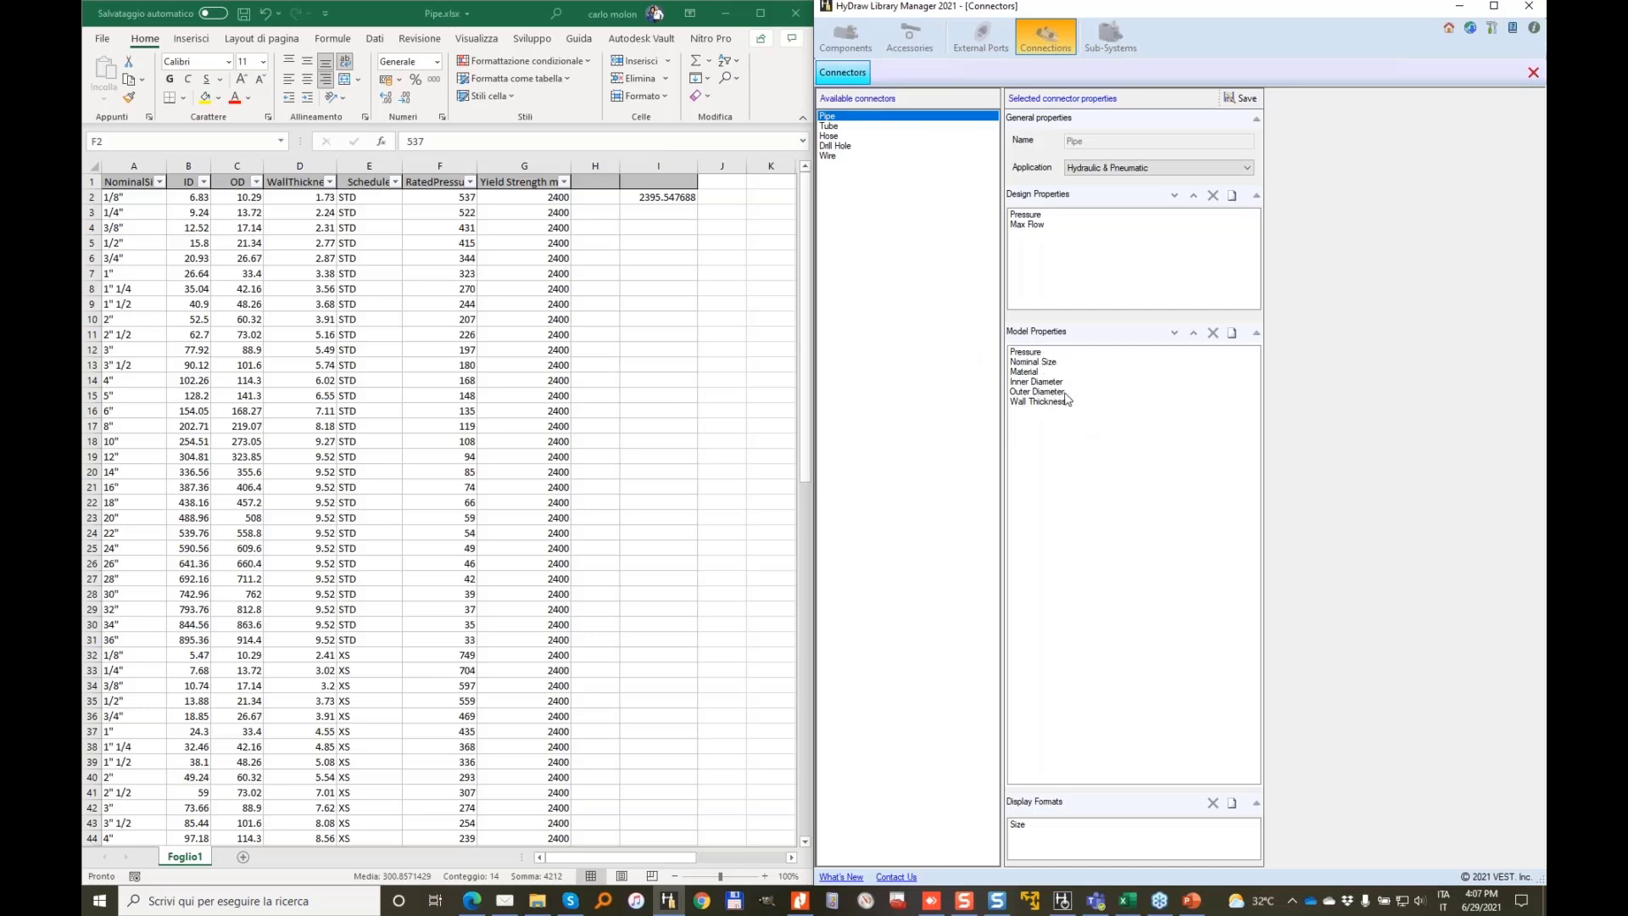
pyautogui.click(1232, 333)
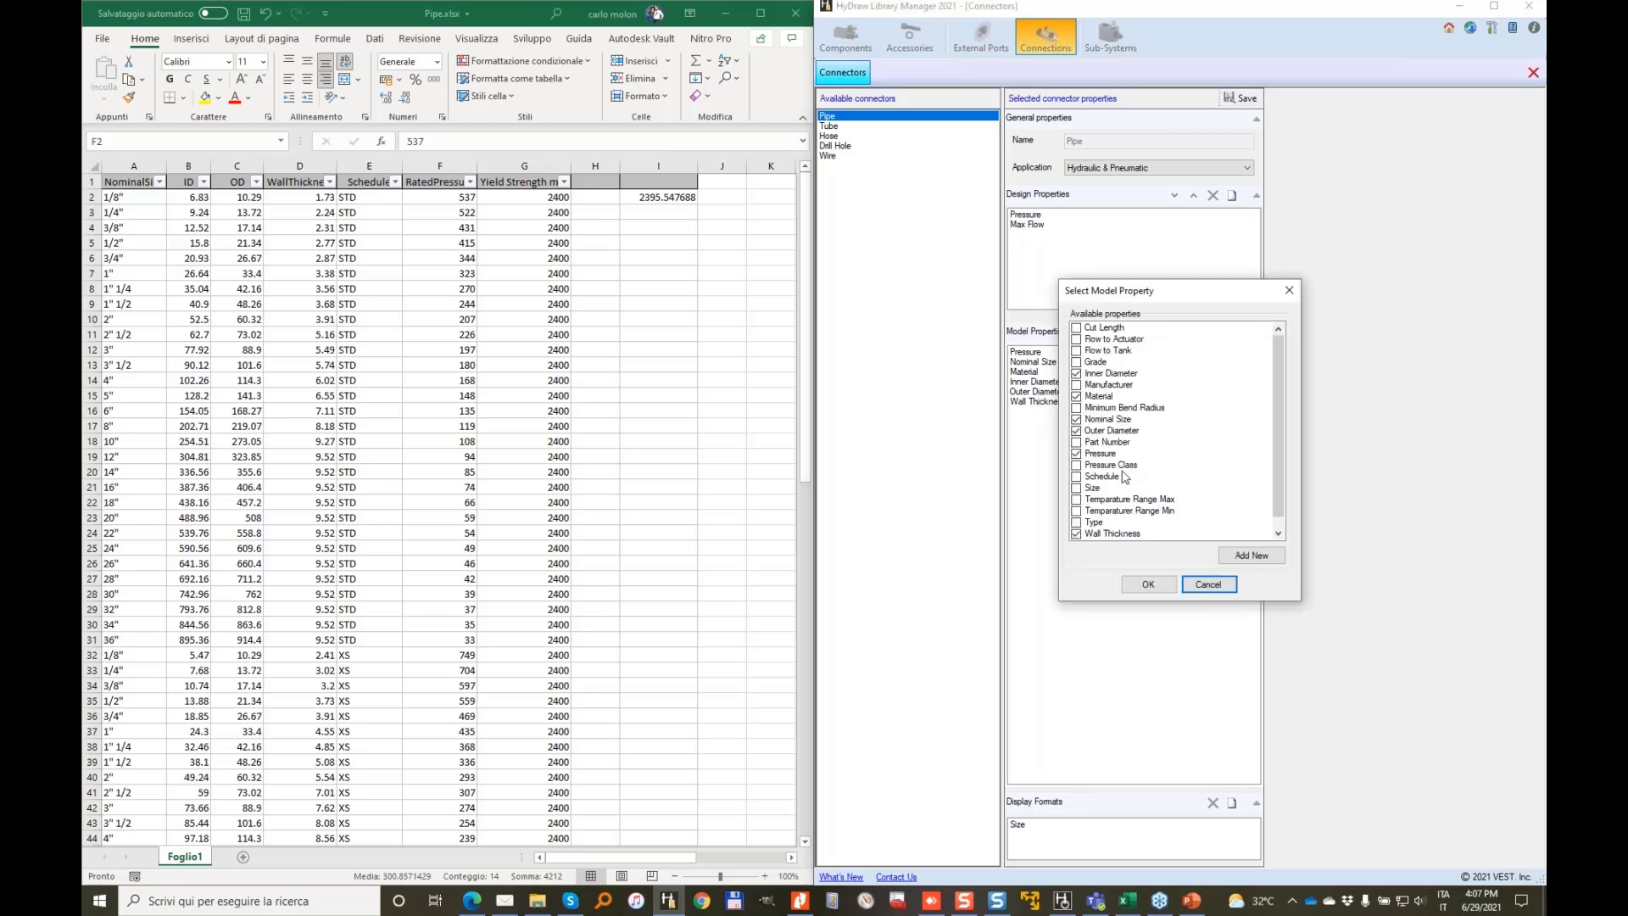
pyautogui.click(1077, 477)
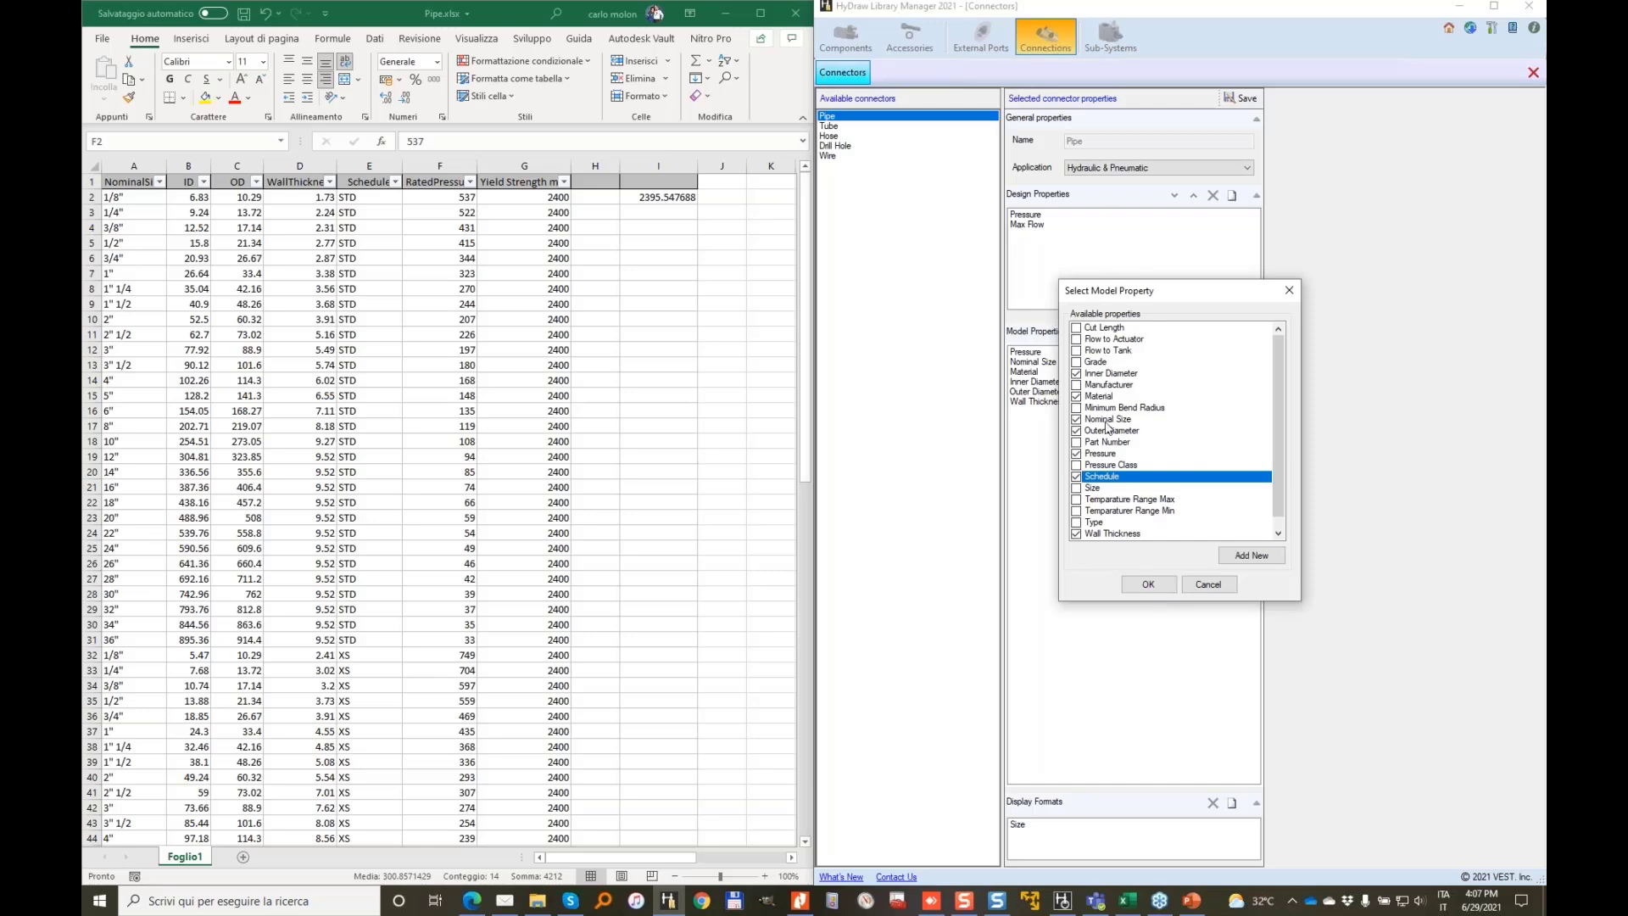
pyautogui.click(1149, 585)
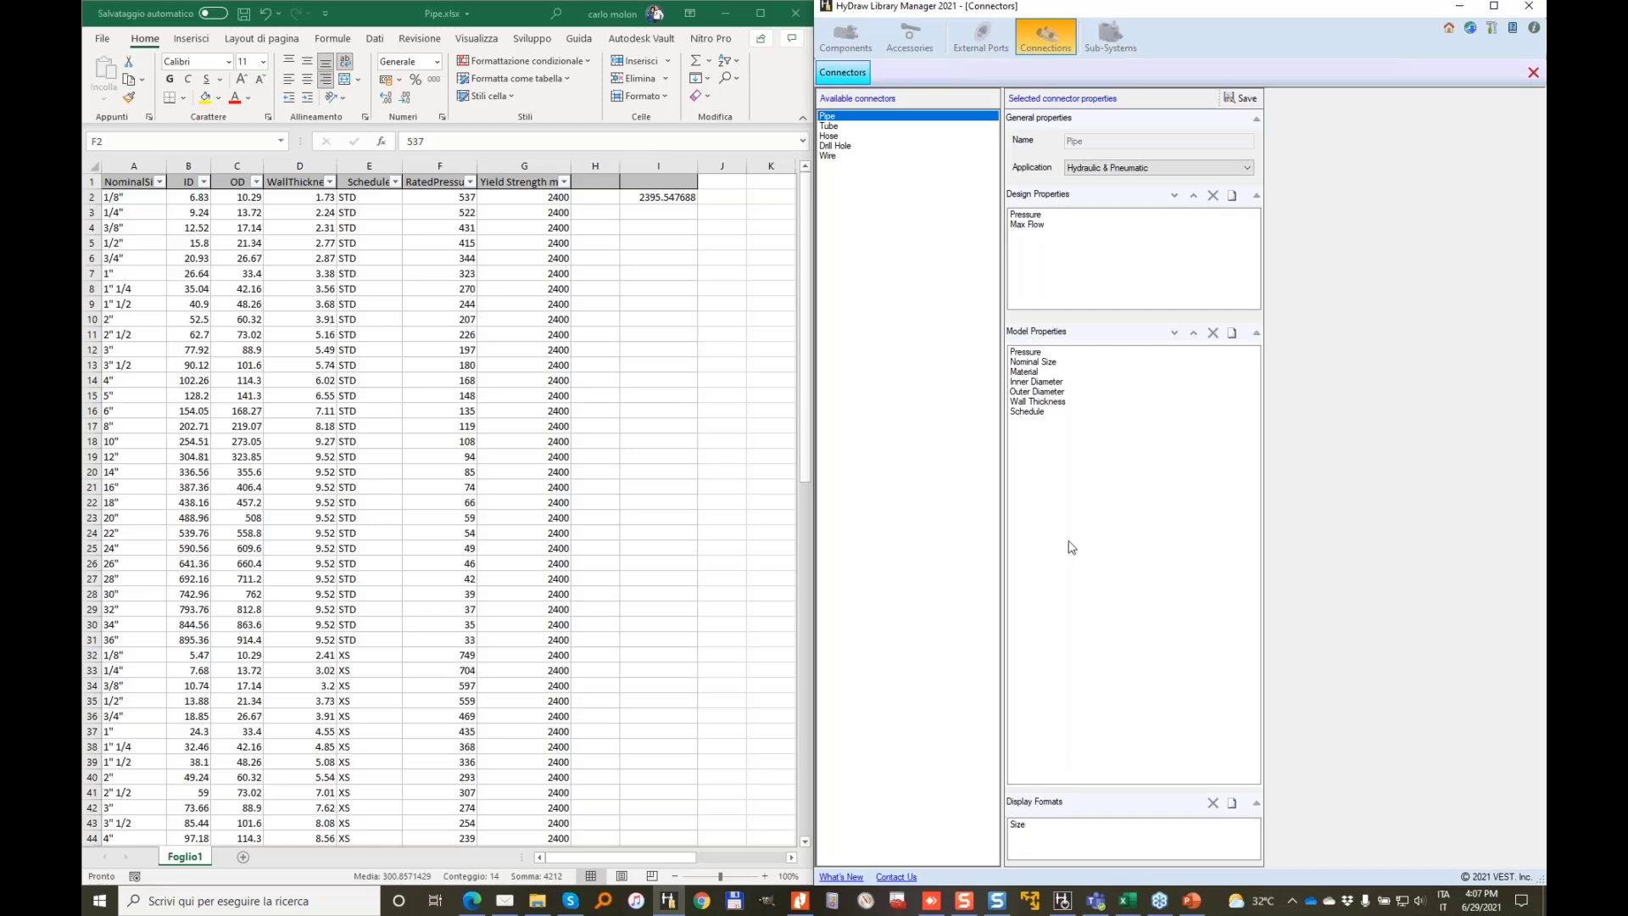
pyautogui.click(1116, 466)
pyautogui.click(1249, 99)
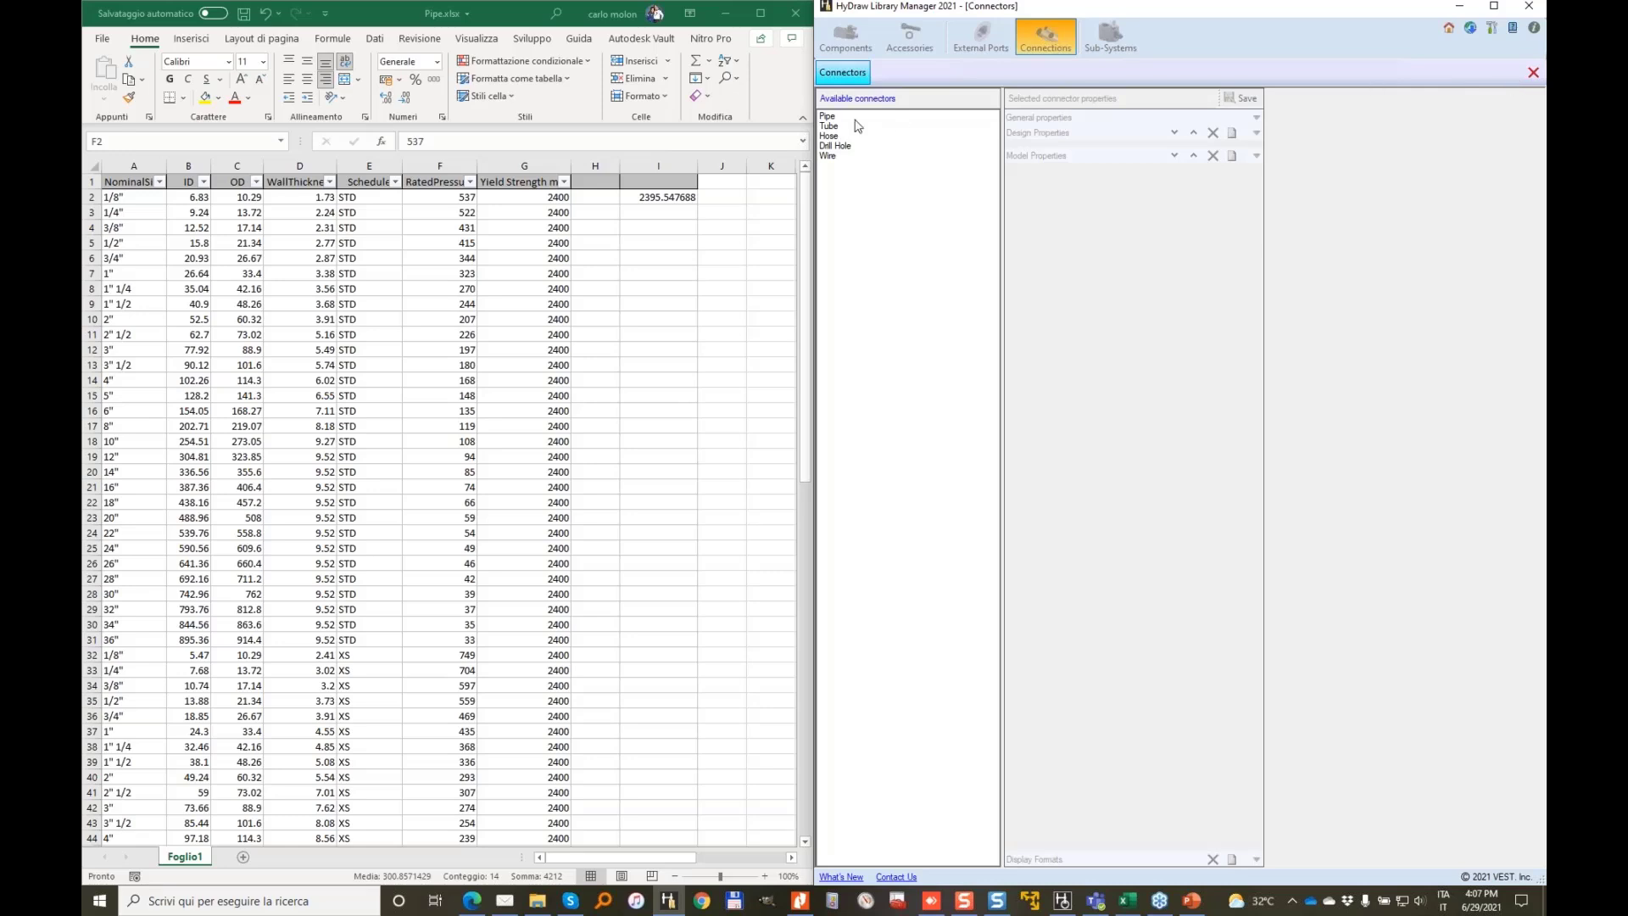
pyautogui.click(1539, 73)
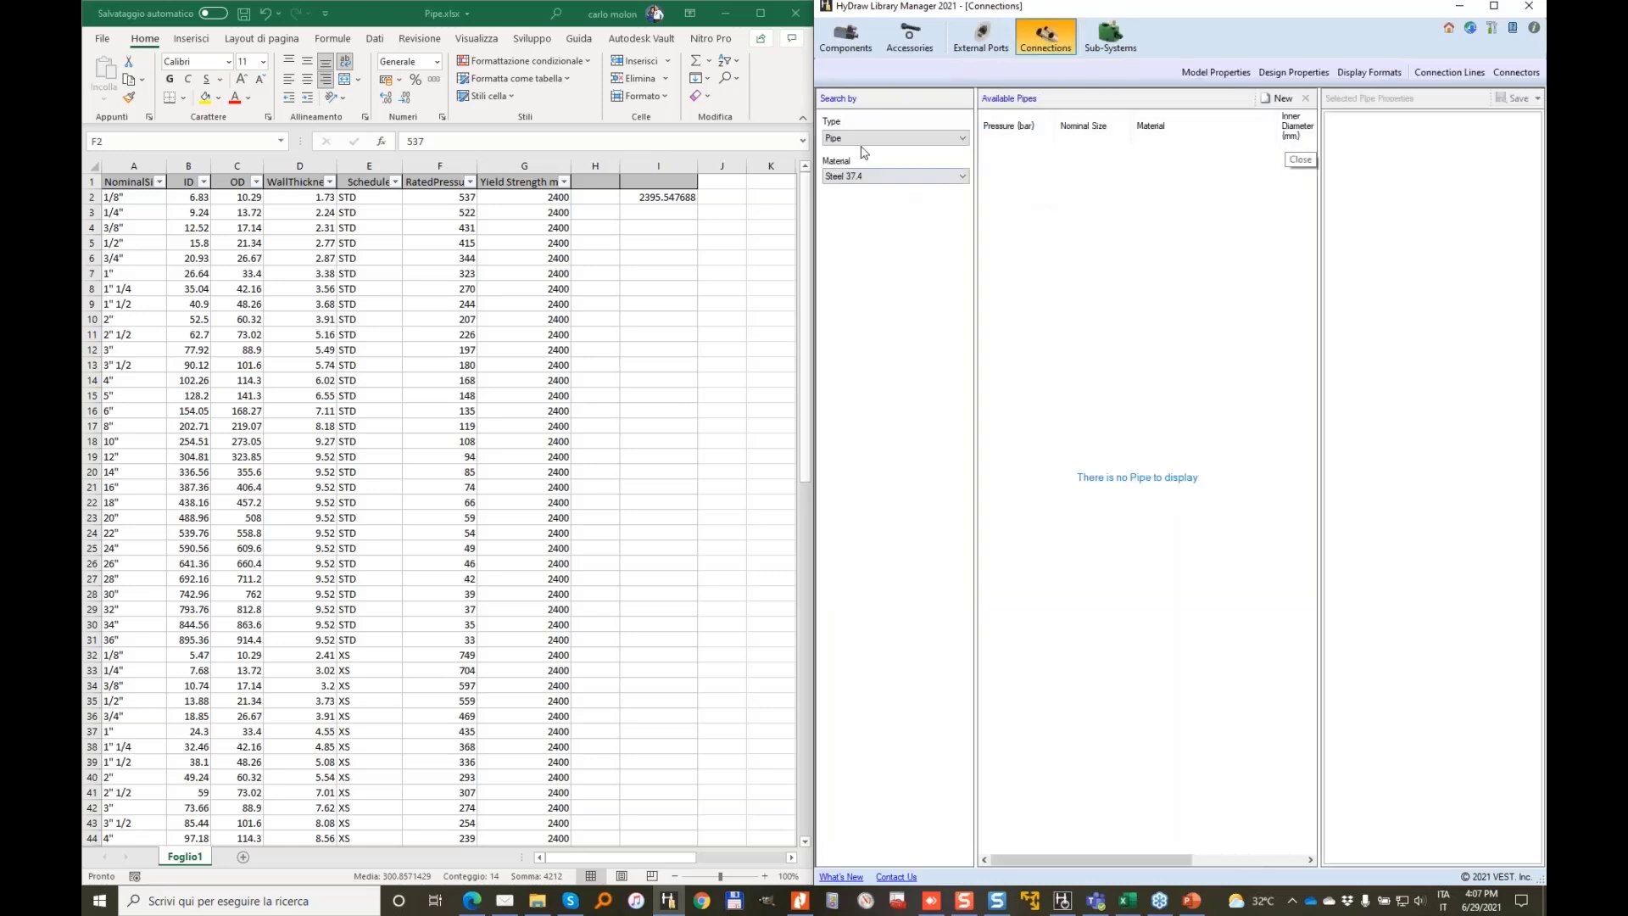
# Create a new pipe in the connections library with pressure 522 bar and nominal size 1/4, following the workbook row
pyautogui.click(908, 137)
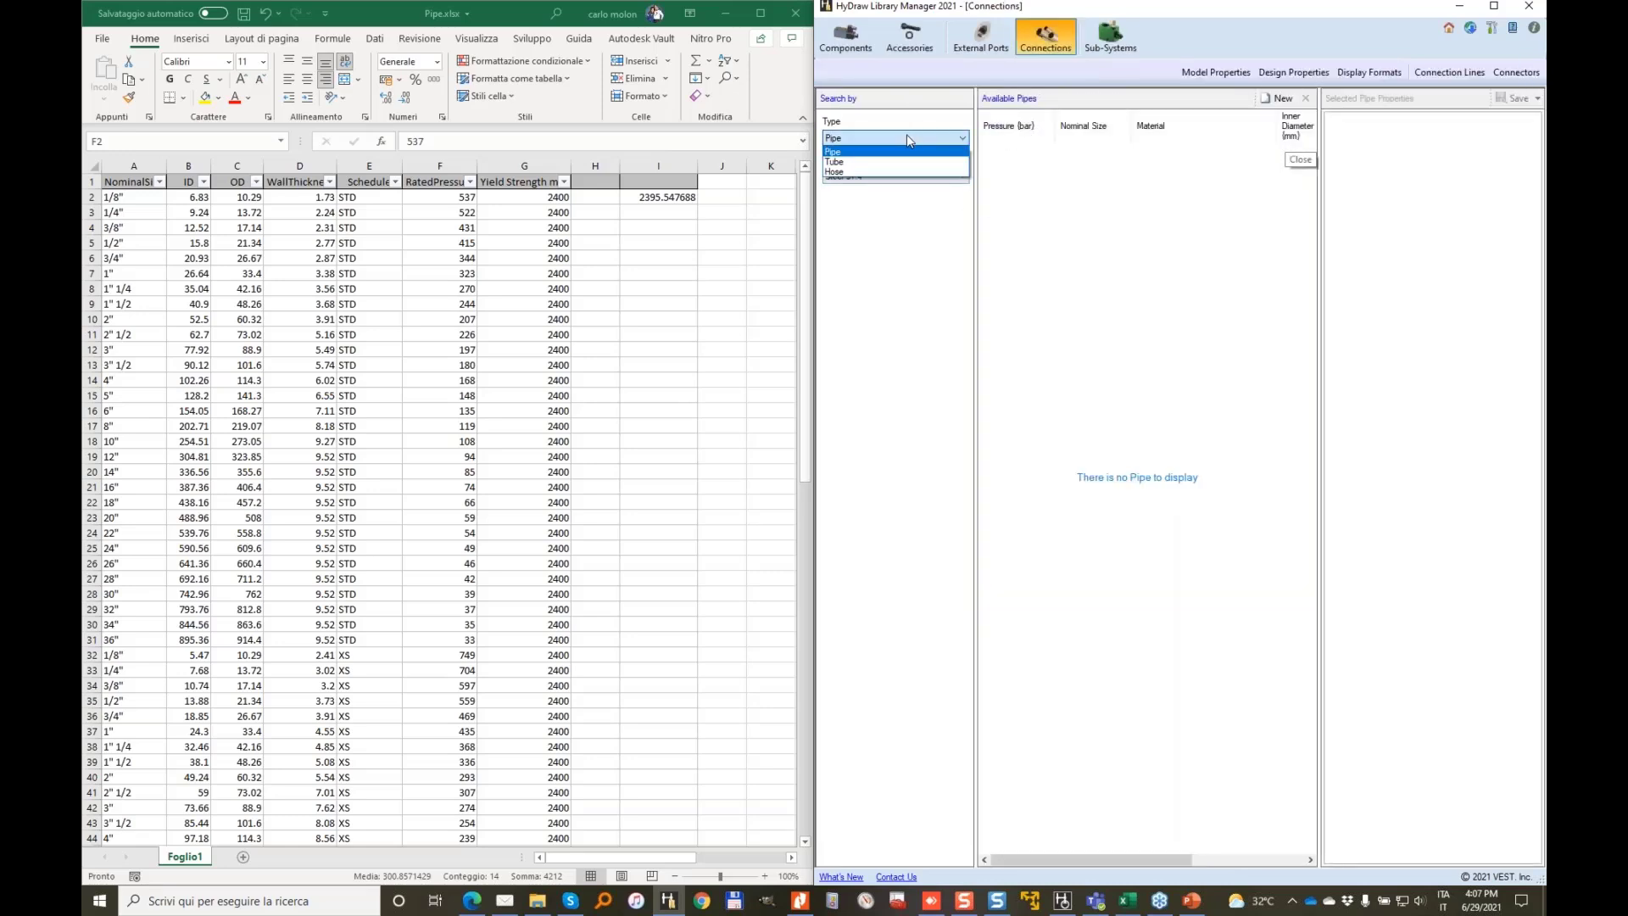
pyautogui.click(898, 151)
pyautogui.click(1283, 98)
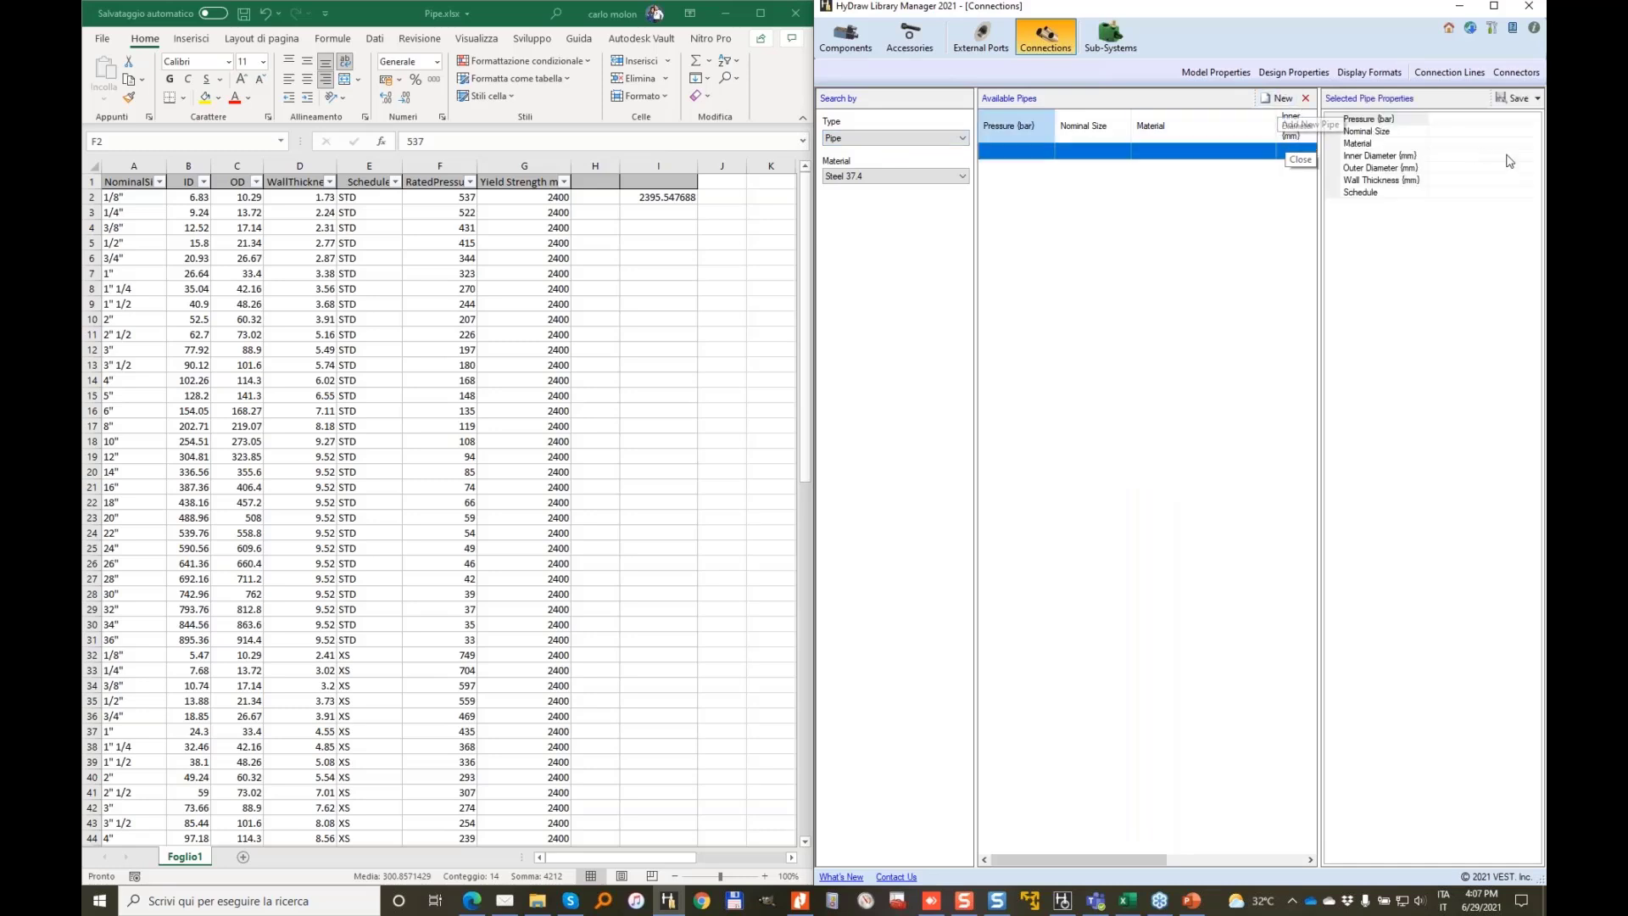
pyautogui.click(428, 212)
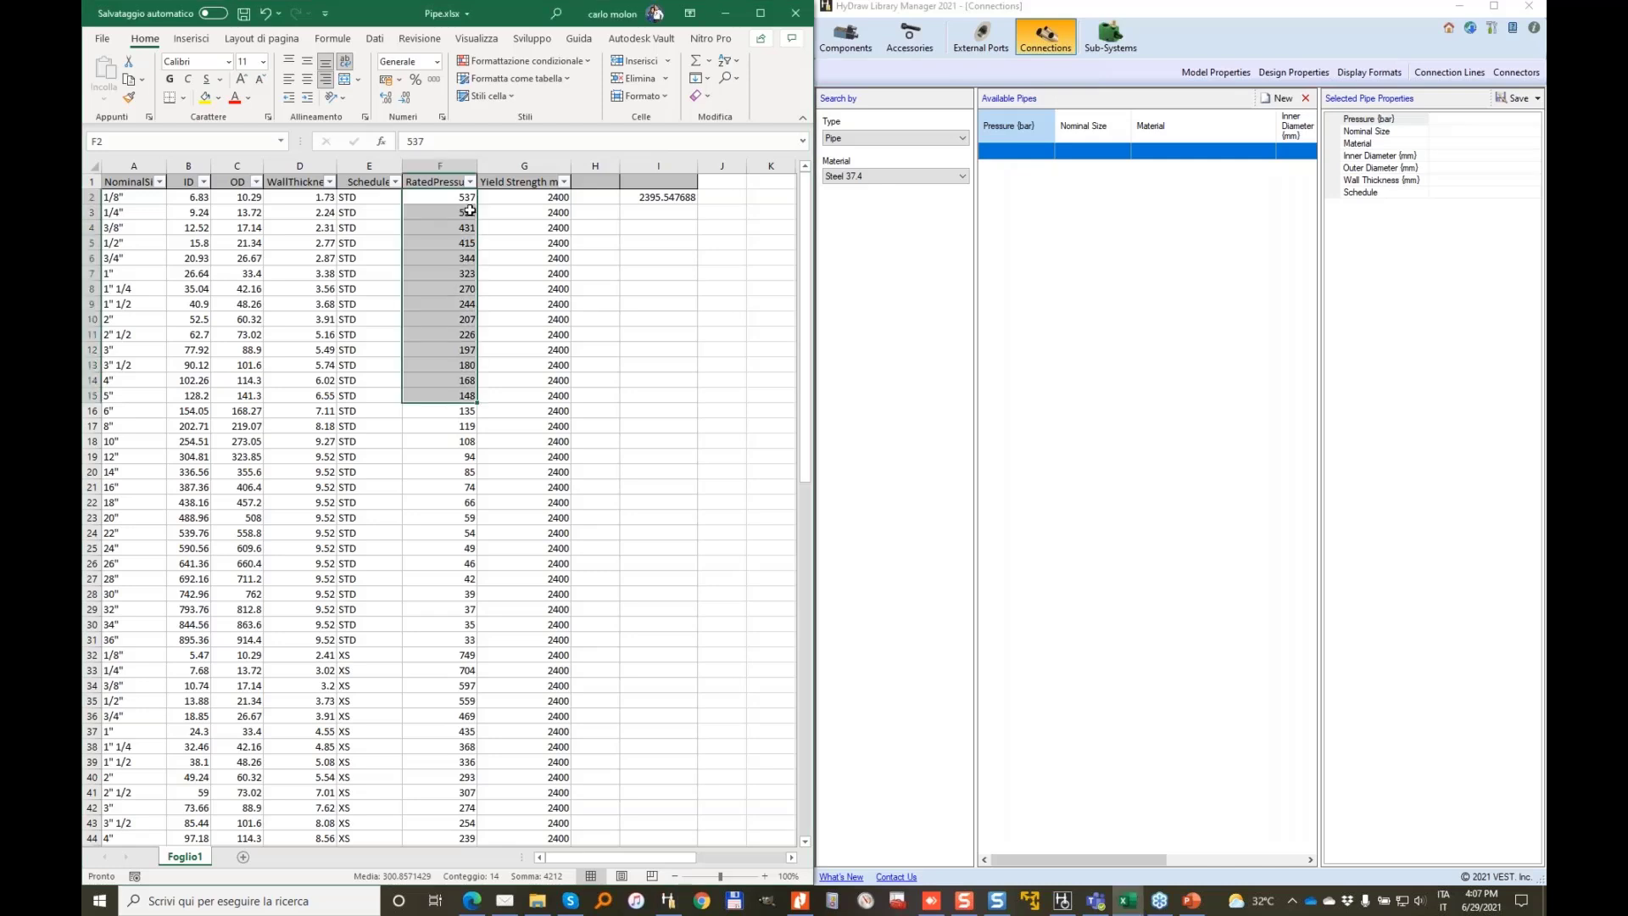
pyautogui.click(1456, 115)
pyautogui.write('522')
pyautogui.click(1456, 133)
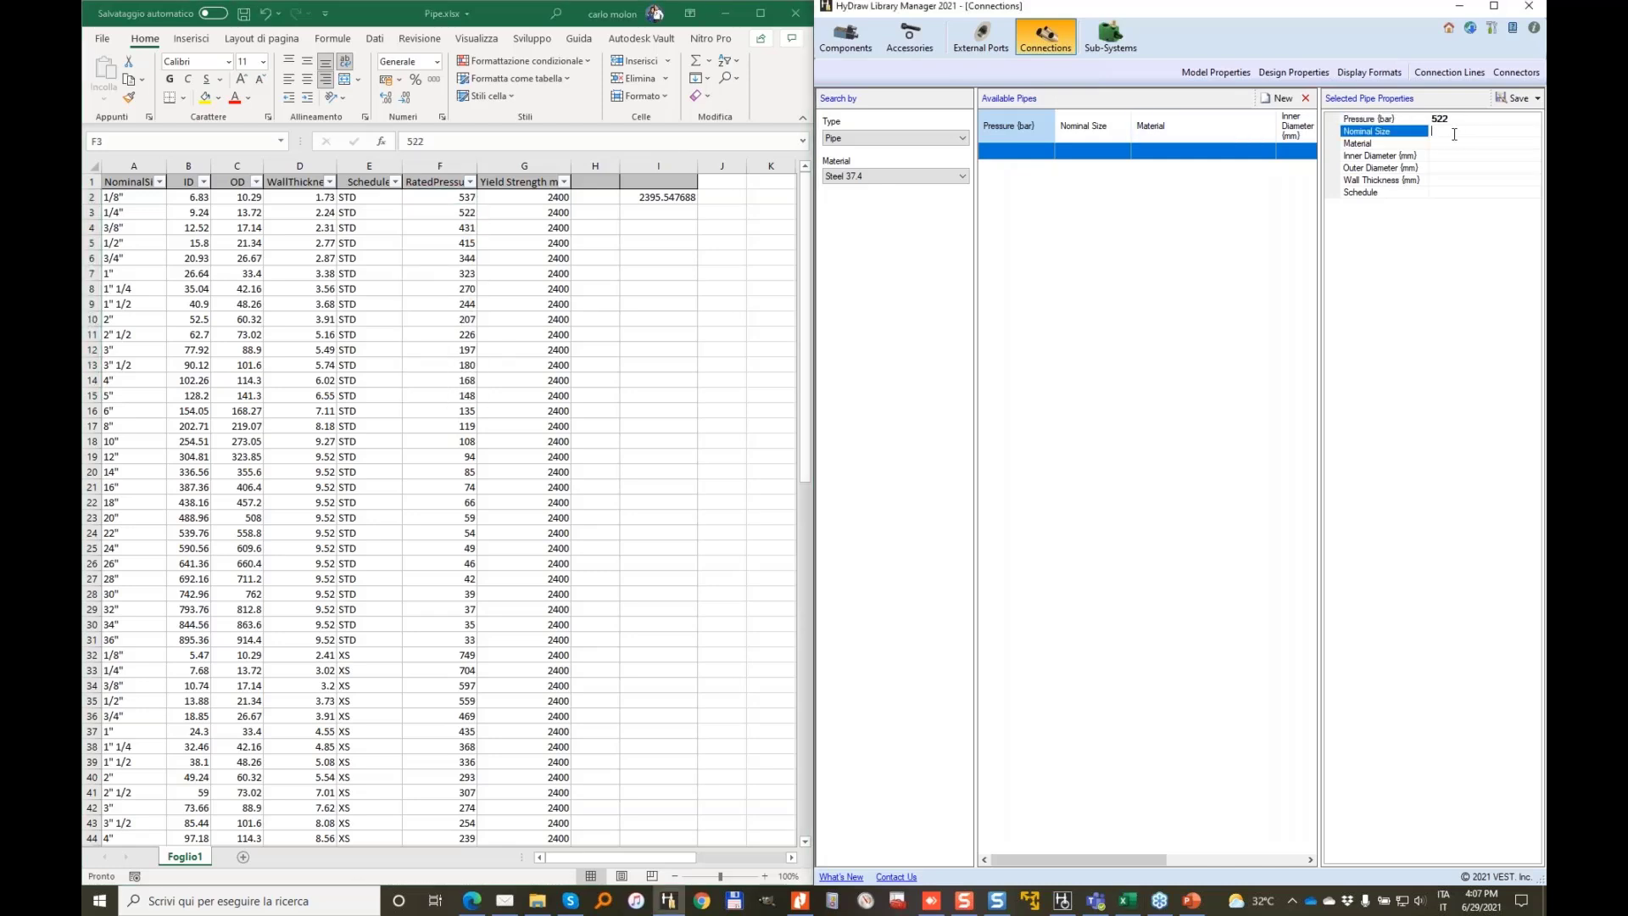
pyautogui.write('1/4')
# Open the material definitions from the new pipe's Material property and add a material named ASTM106B
pyautogui.click(1452, 142)
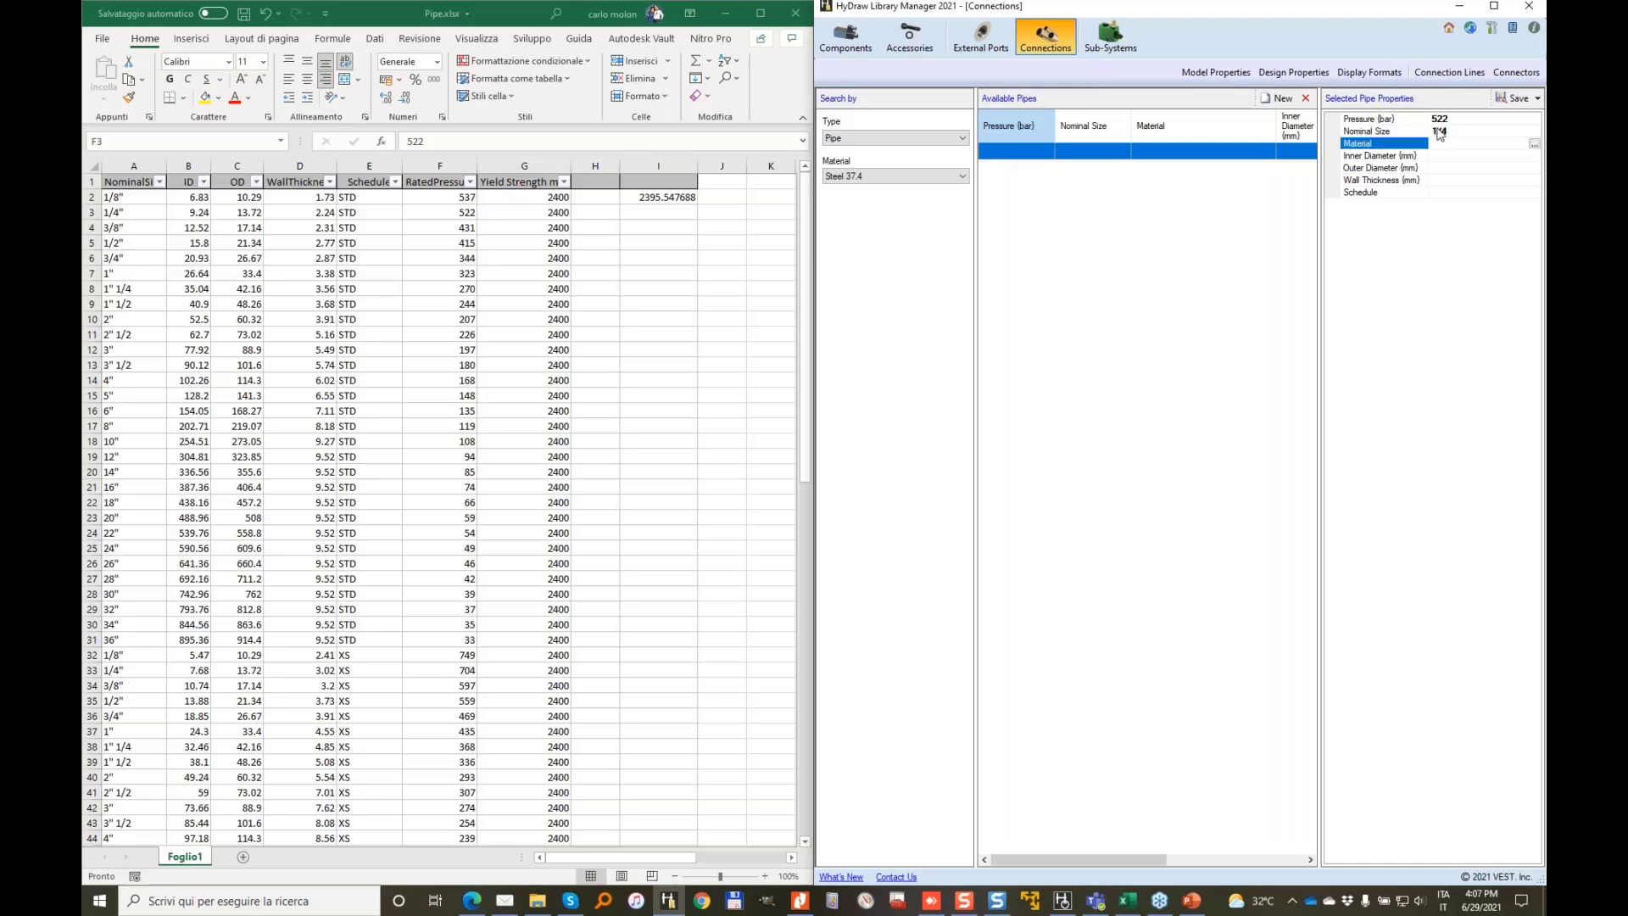
pyautogui.click(1535, 146)
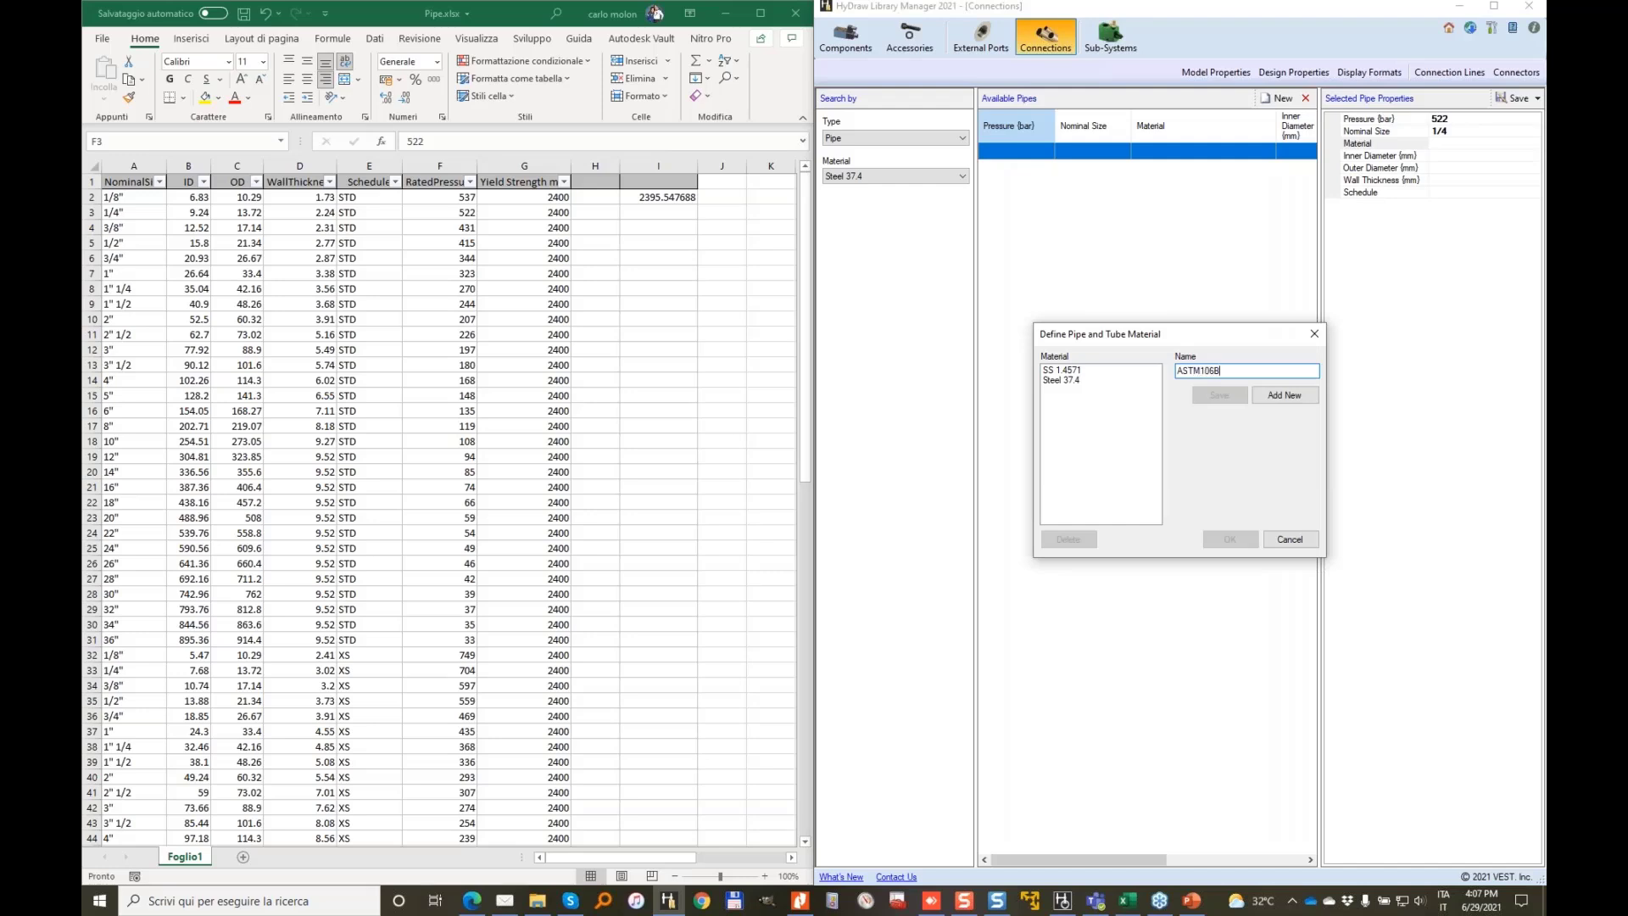
pyautogui.click(1280, 396)
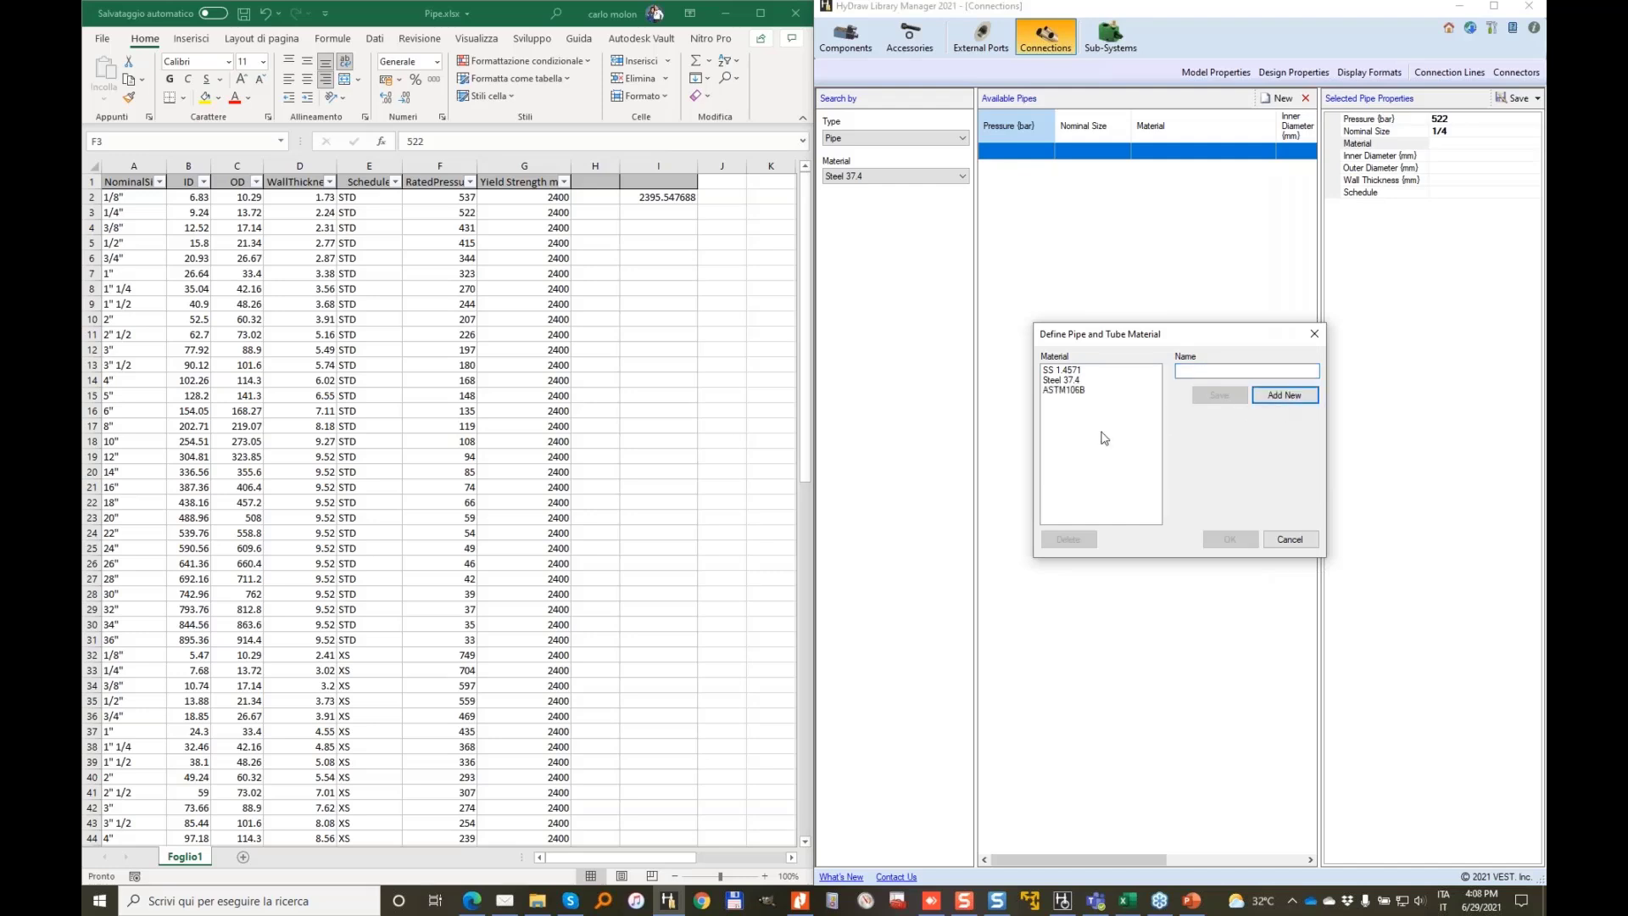
# Assign ASTM106B as the new pipe's material, set inner diameter 9.24, outer diameter 13.72 and schedule STD, and try to save the pipe
pyautogui.click(1062, 390)
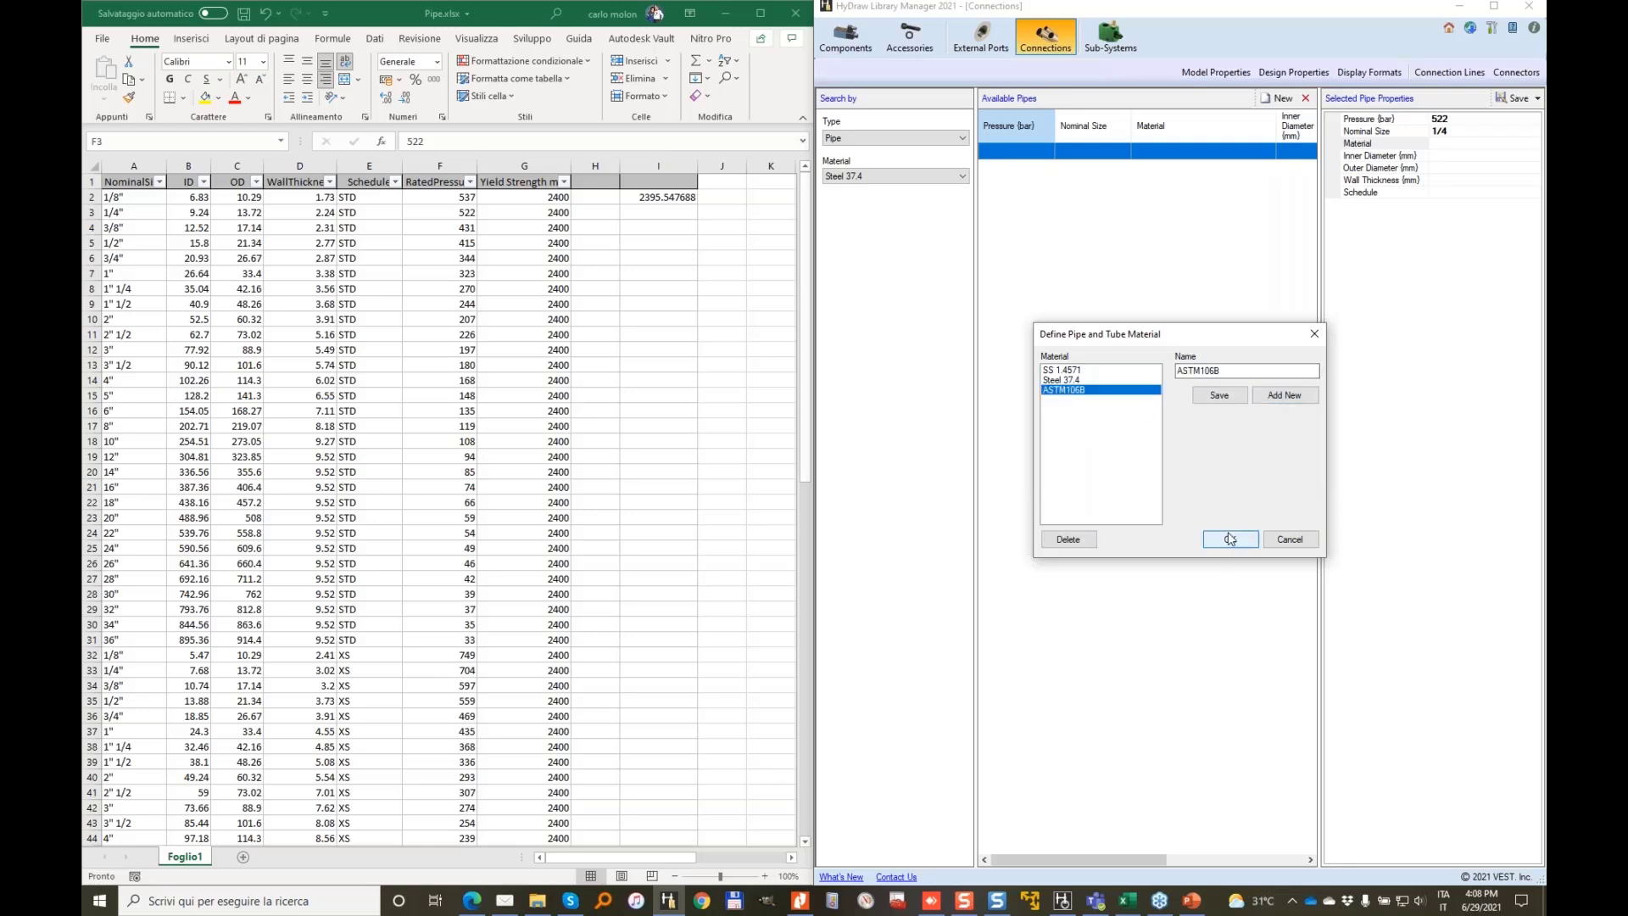
pyautogui.click(1231, 540)
pyautogui.click(1484, 157)
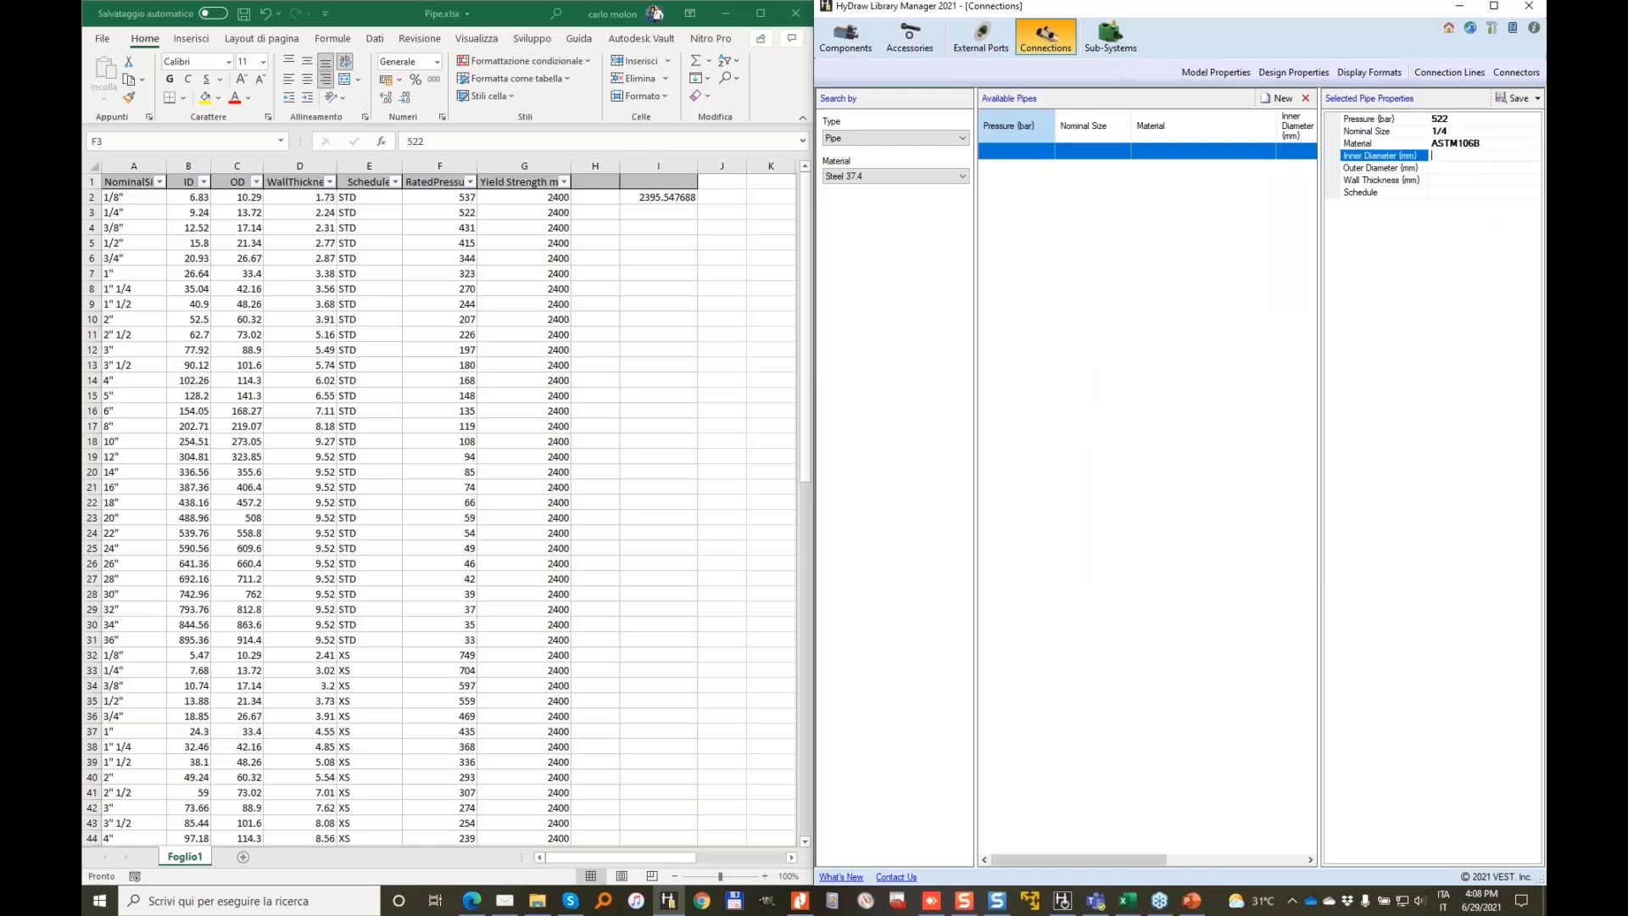
pyautogui.write('9.24')
pyautogui.press('Tab')
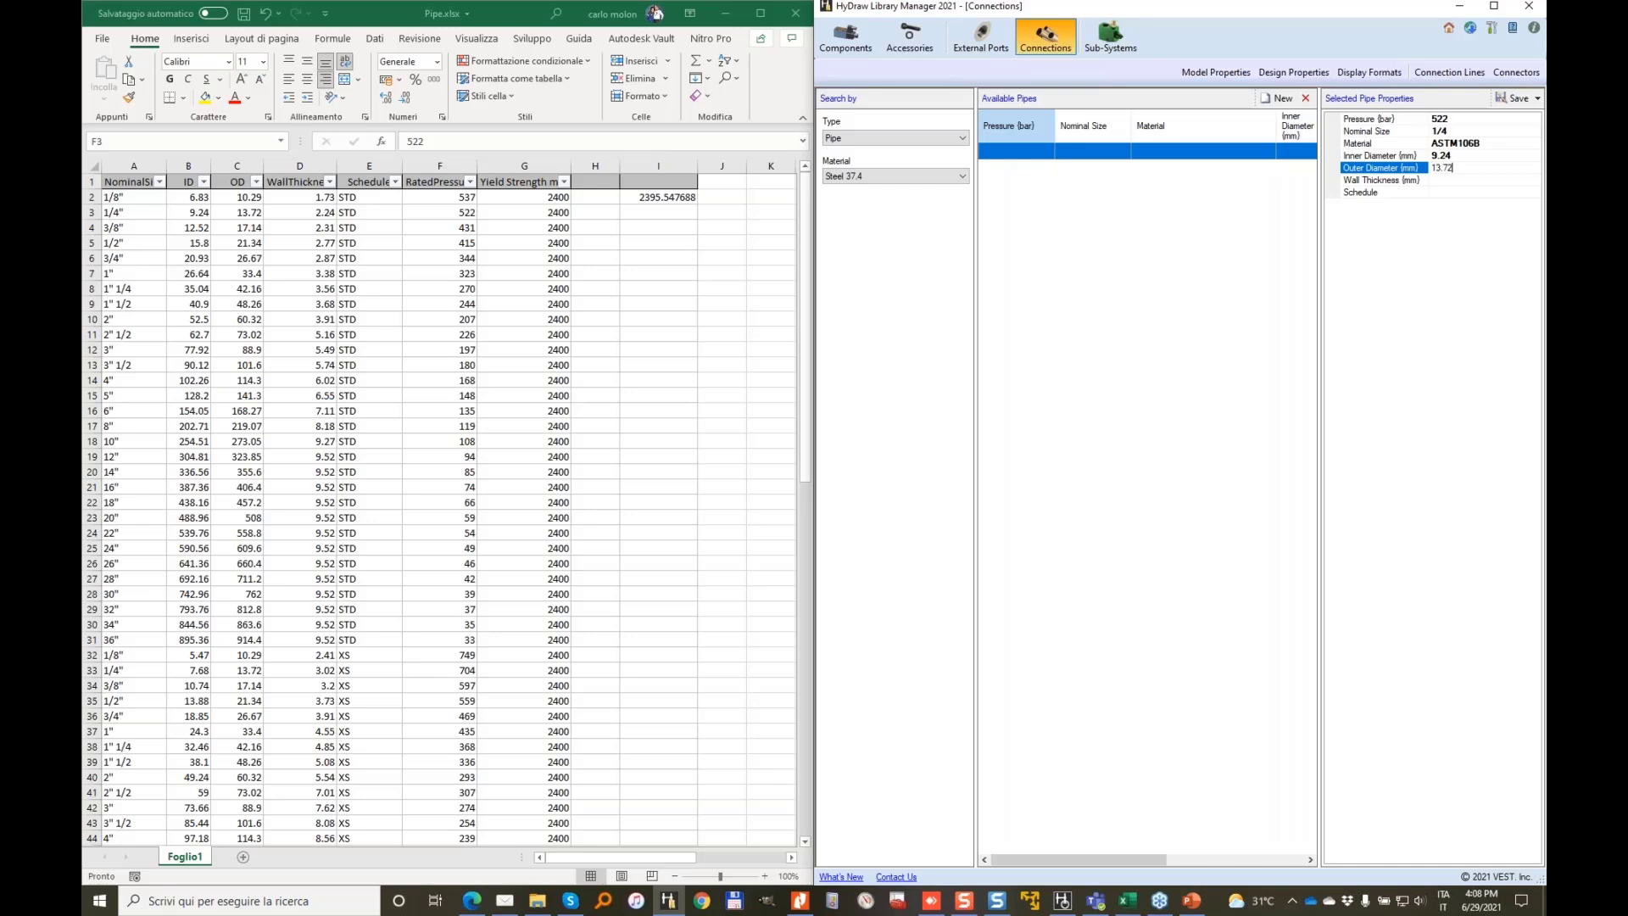
pyautogui.press('Tab')
pyautogui.press('Tab')
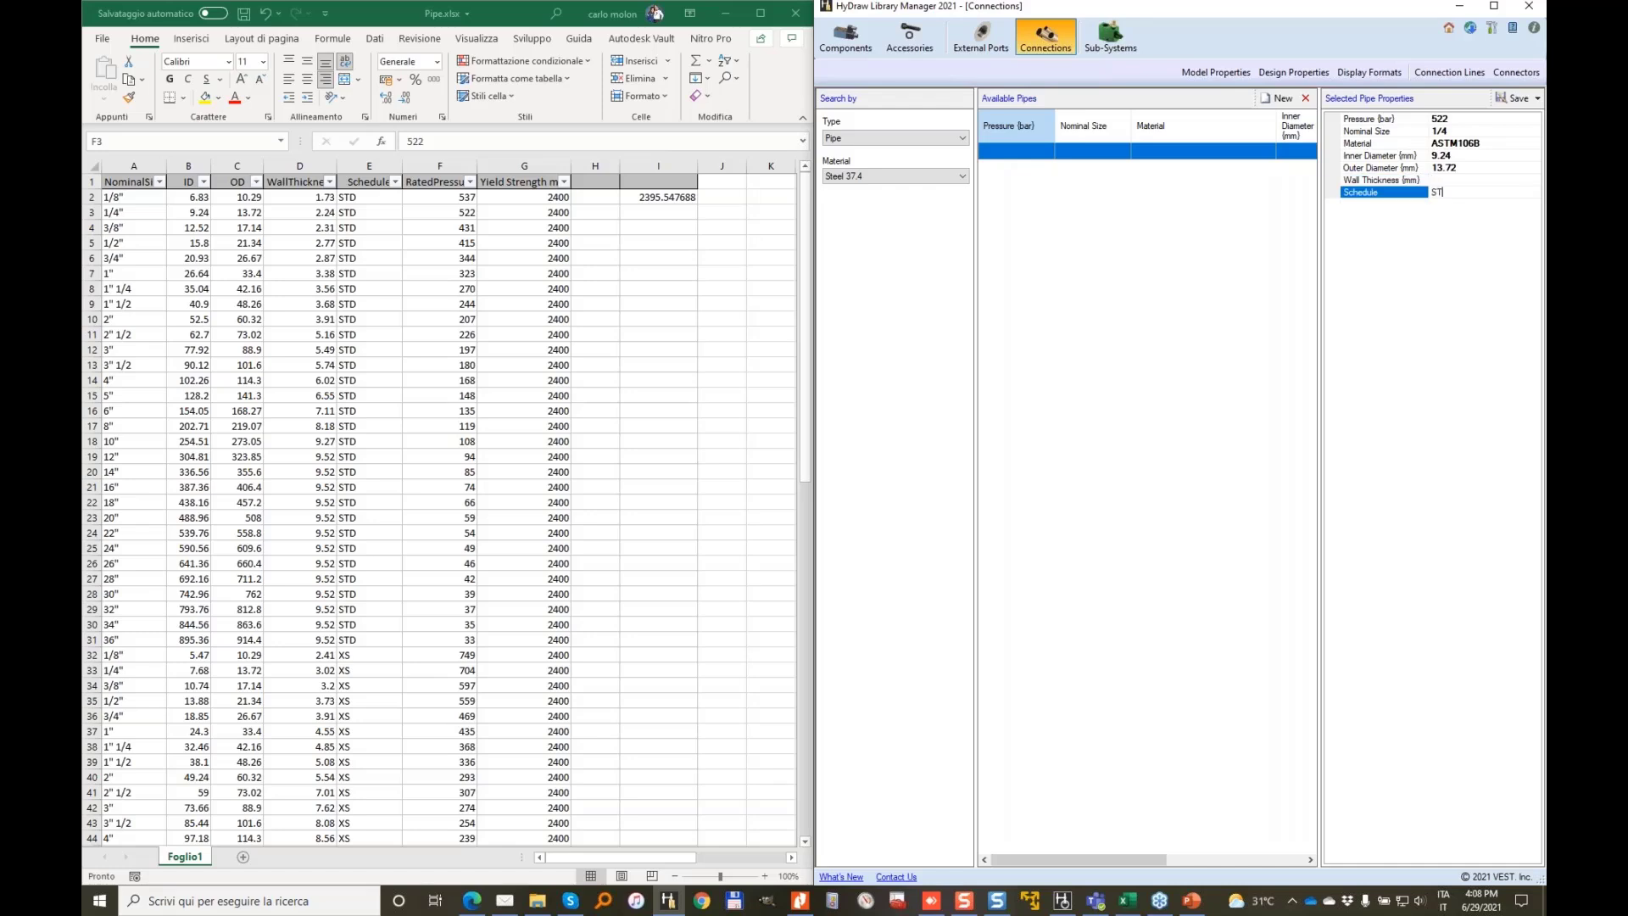
pyautogui.click(1514, 99)
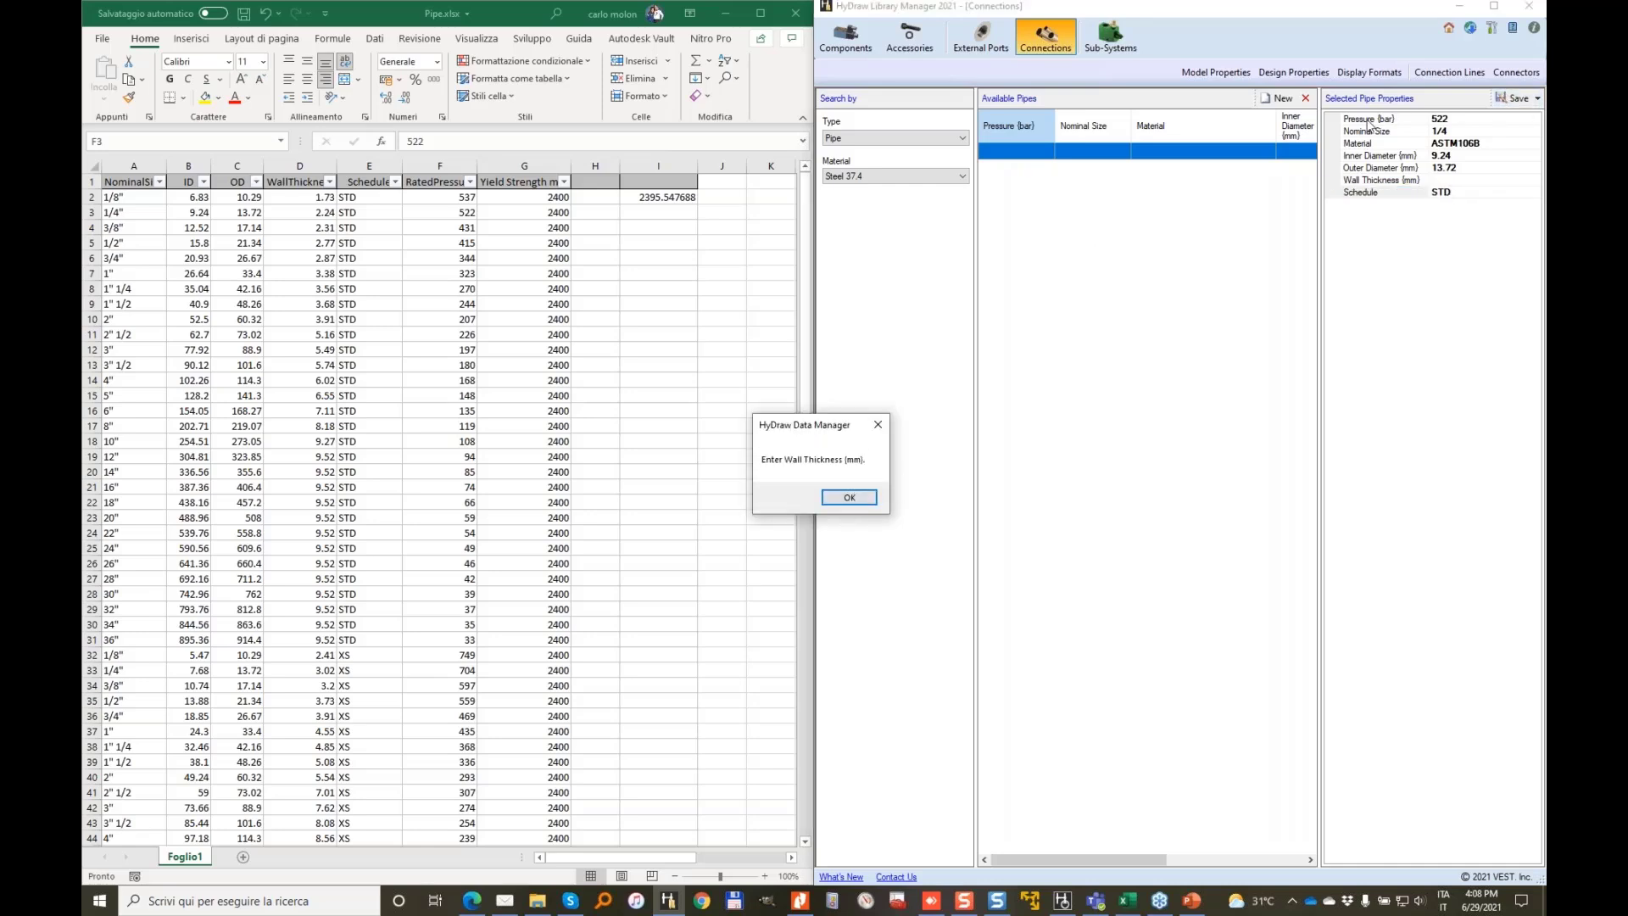
pyautogui.click(849, 498)
# In the workbook, calculate the first pipe's wall thickness in cell H2 with the formula =(C2-B2)/2
pyautogui.click(601, 197)
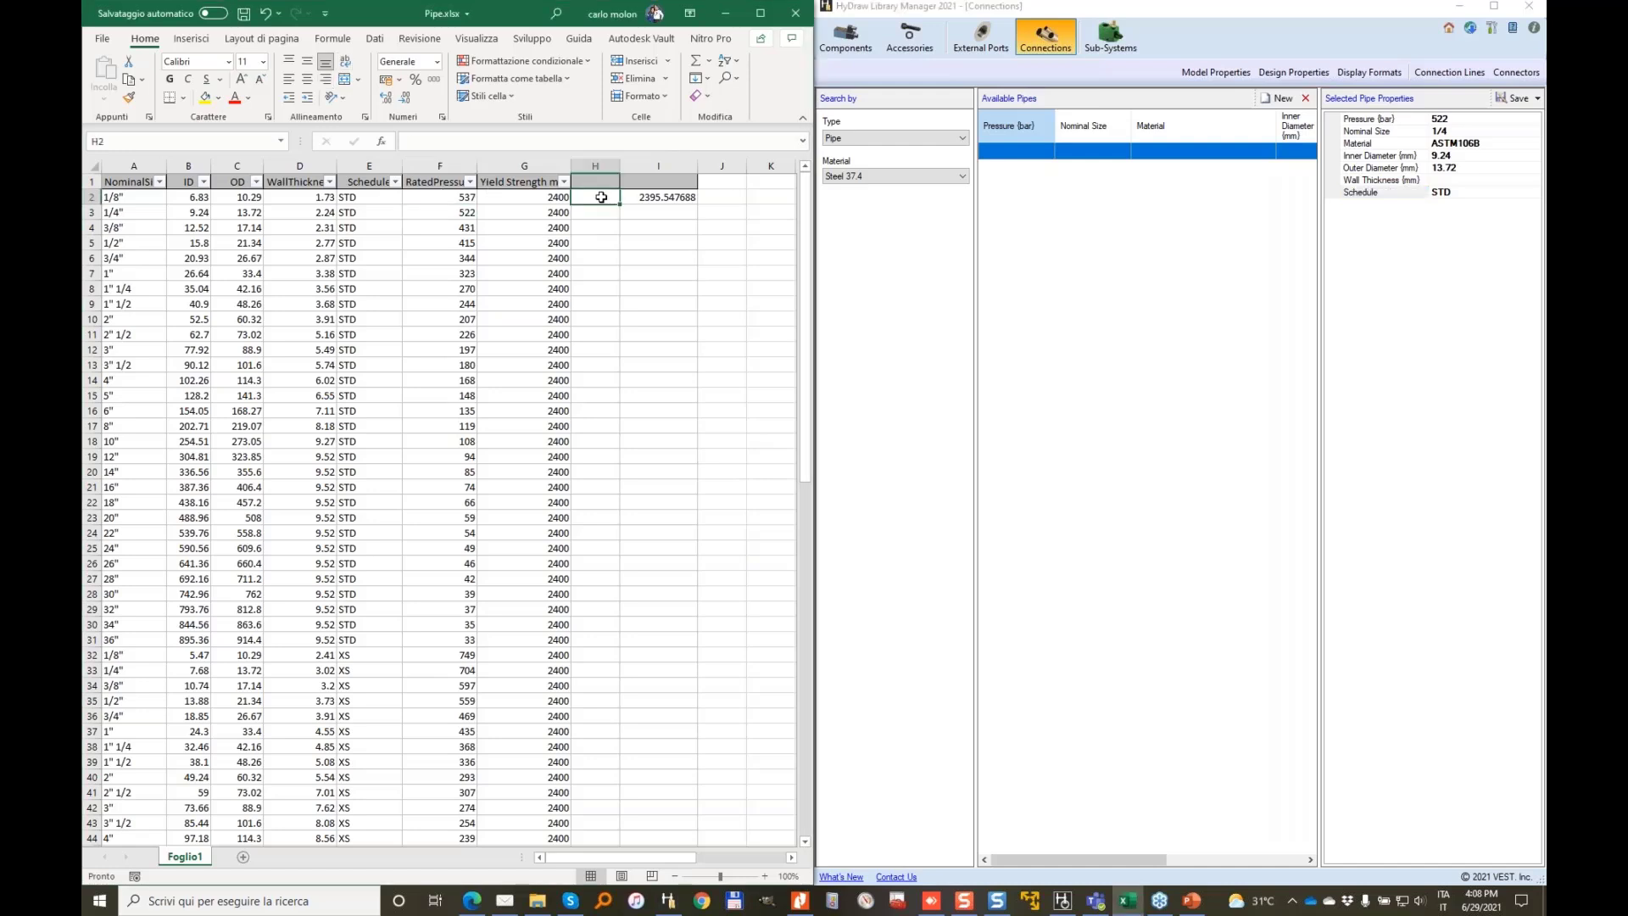
pyautogui.write('=')
pyautogui.press('Left')
pyautogui.press('Left')
pyautogui.press('Left')
pyautogui.press('Left')
pyautogui.press('Left')
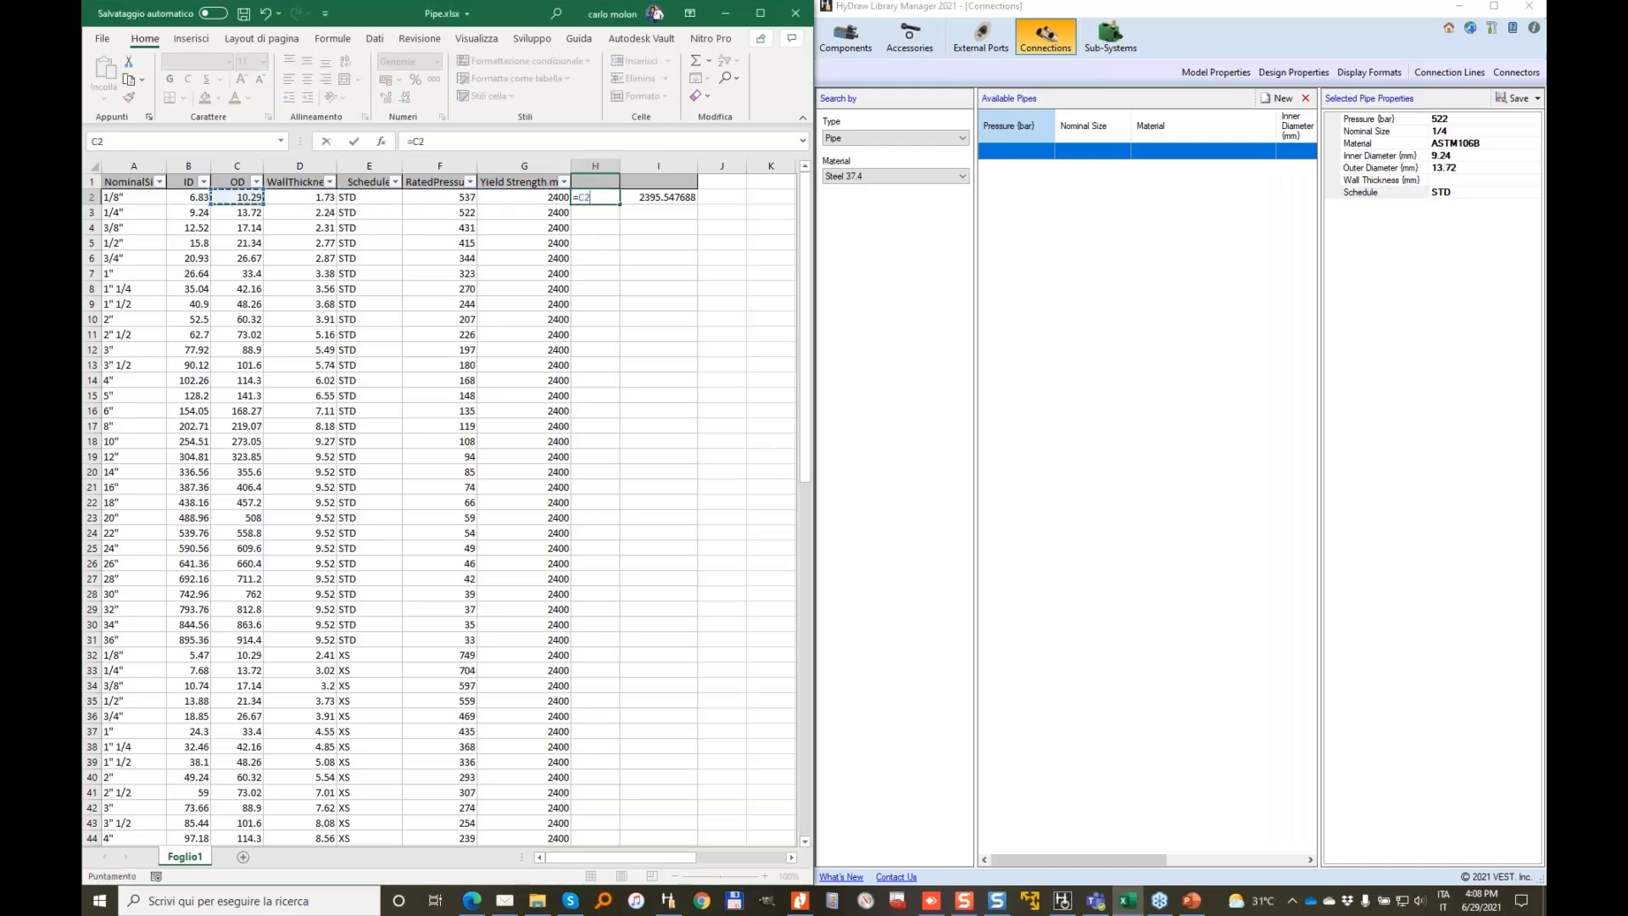
pyautogui.press('Left')
pyautogui.press('Left')
pyautogui.press('Left')
pyautogui.press('Left')
pyautogui.press('Left')
pyautogui.write(')')
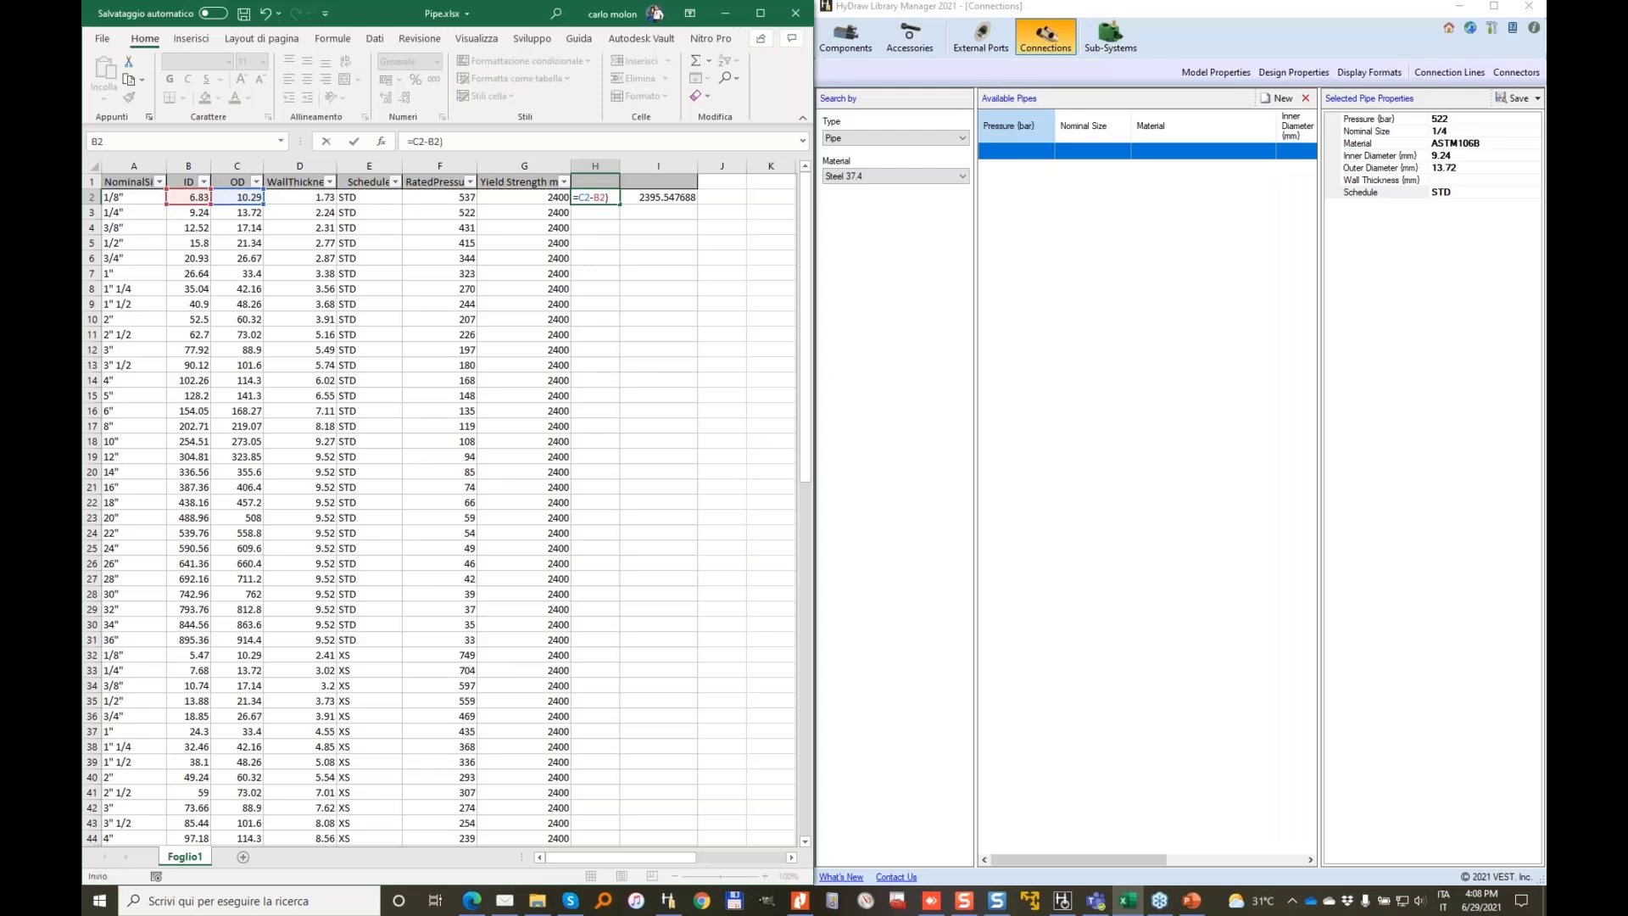
pyautogui.write('/2')
pyautogui.press('Return')
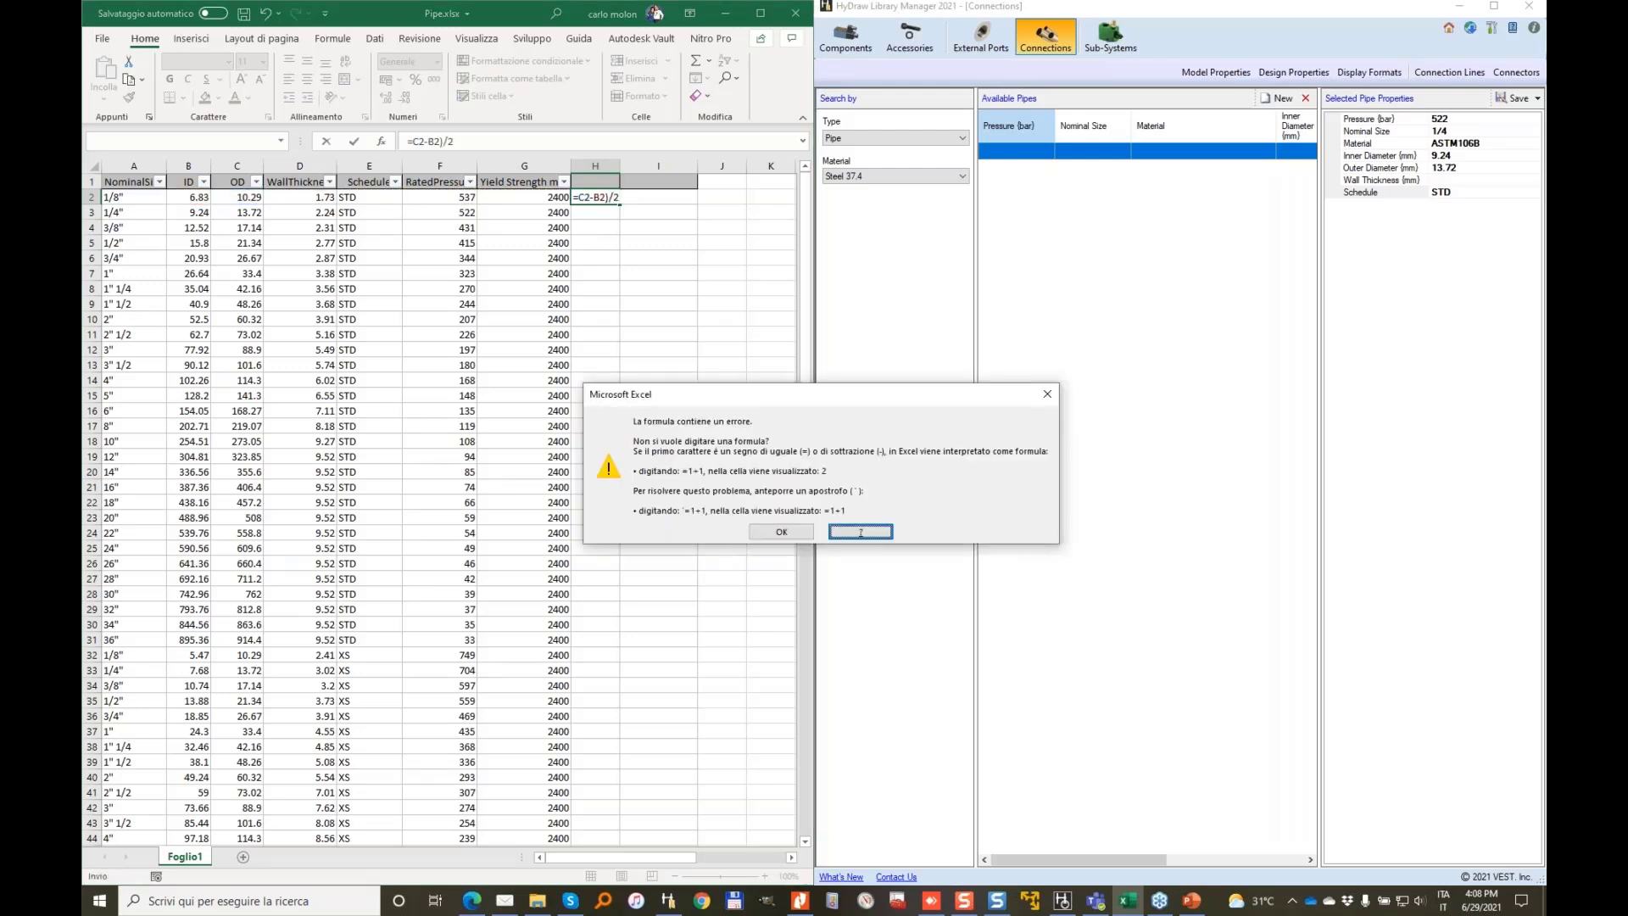
pyautogui.press('Return')
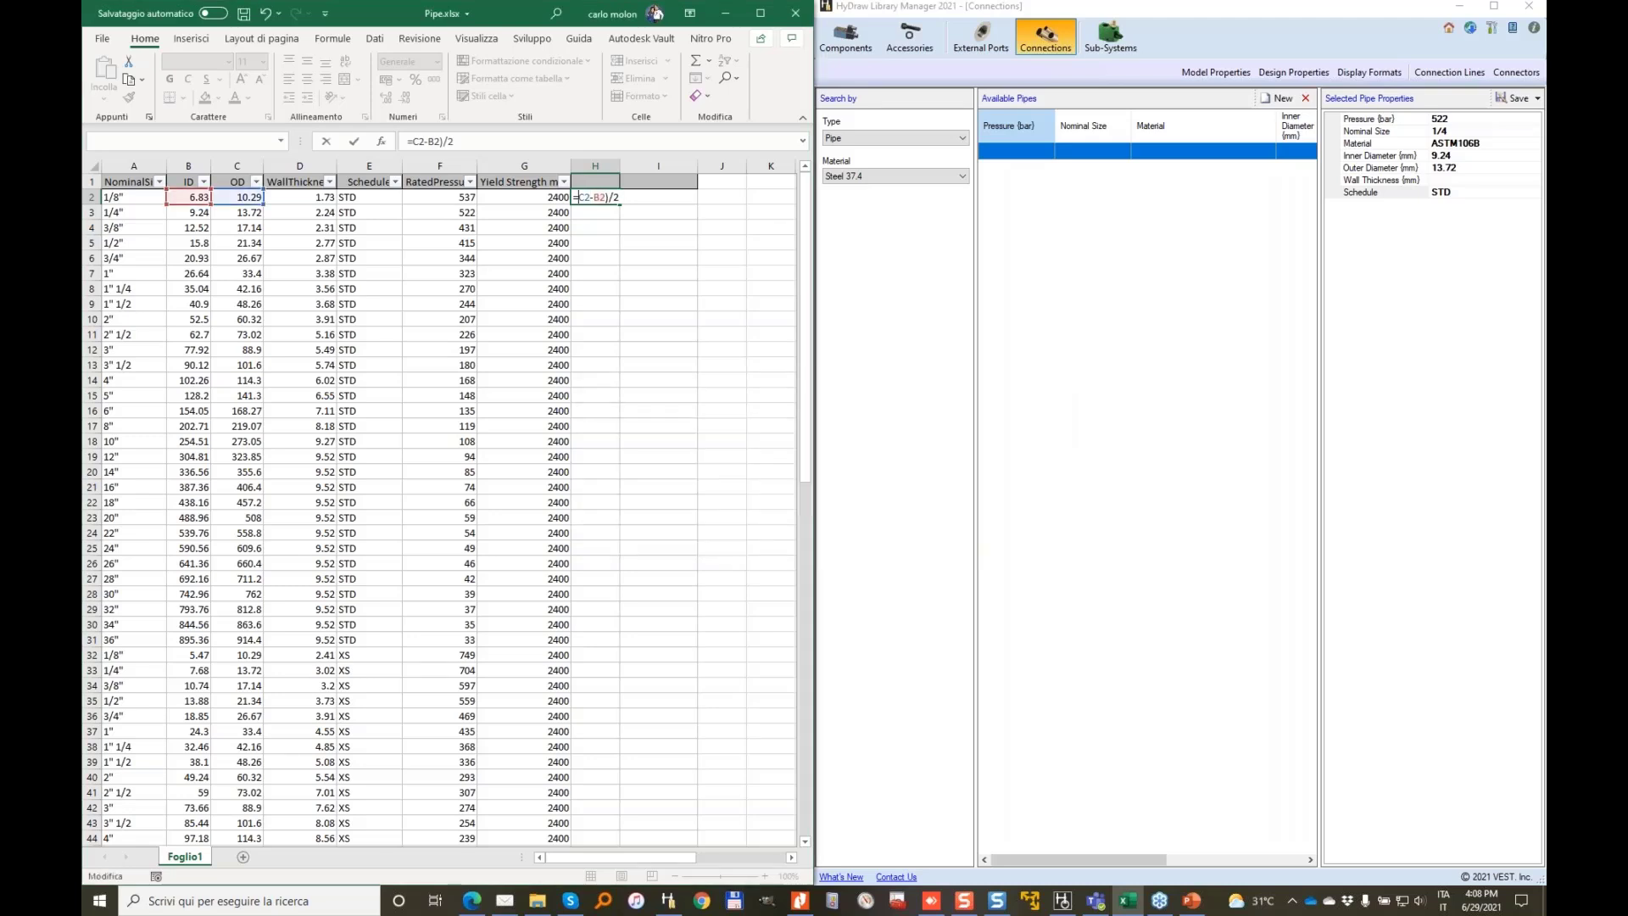
pyautogui.write('(')
pyautogui.press('Return')
# Fill the wall thickness formula down column H for all pipe rows and select the 1/4" result
pyautogui.click(597, 197)
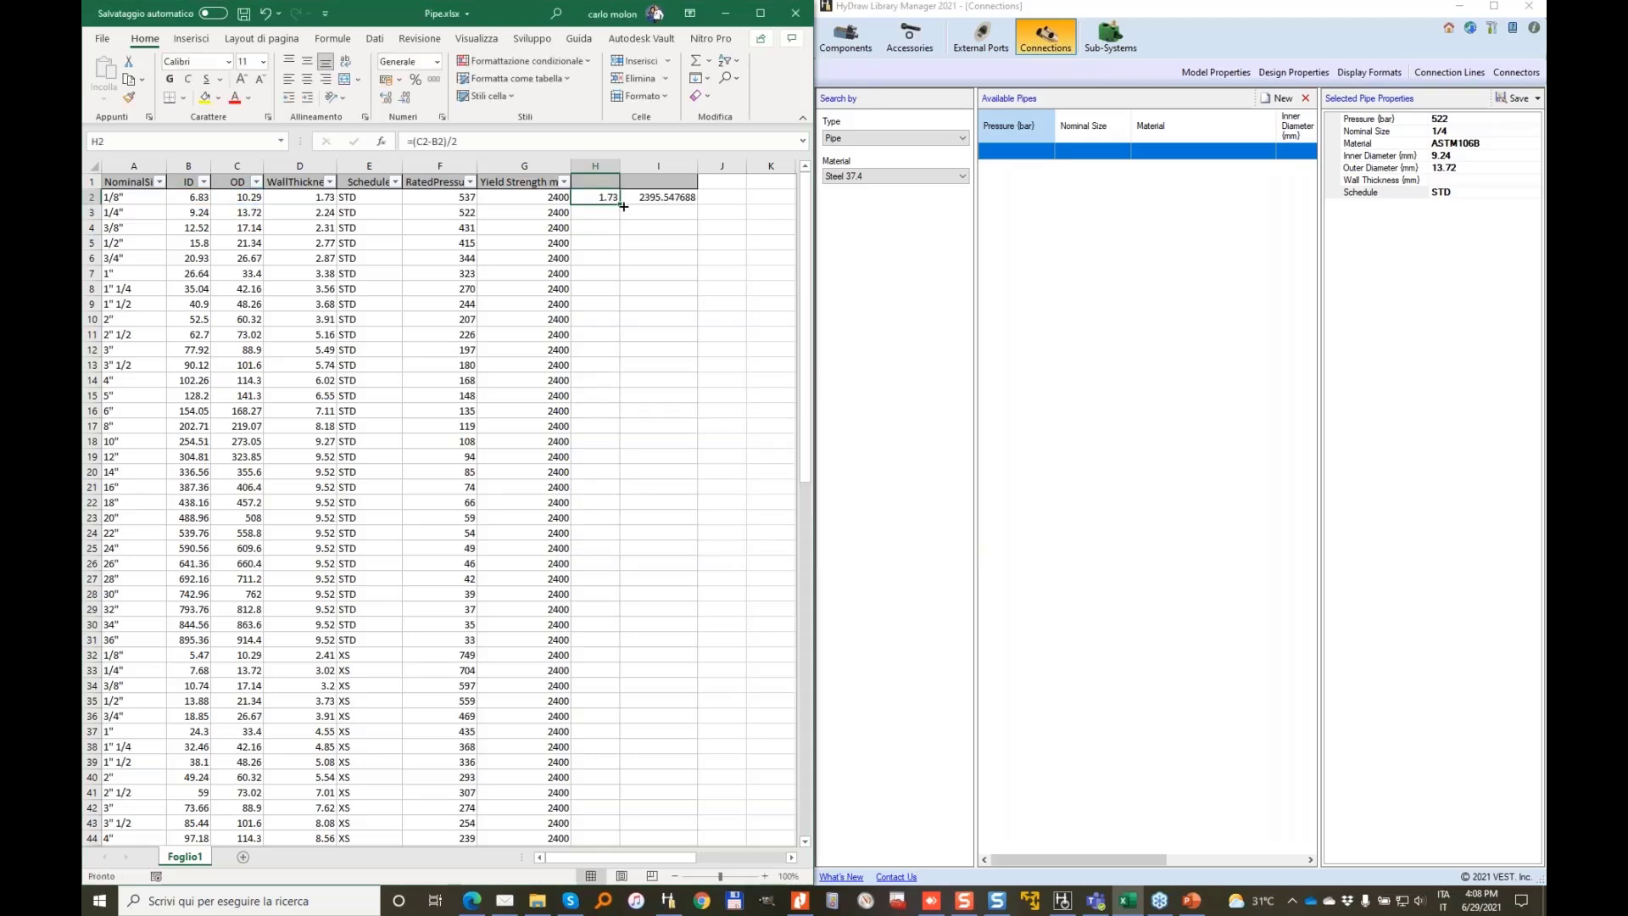
pyautogui.doubleClick(623, 206)
pyautogui.click(611, 212)
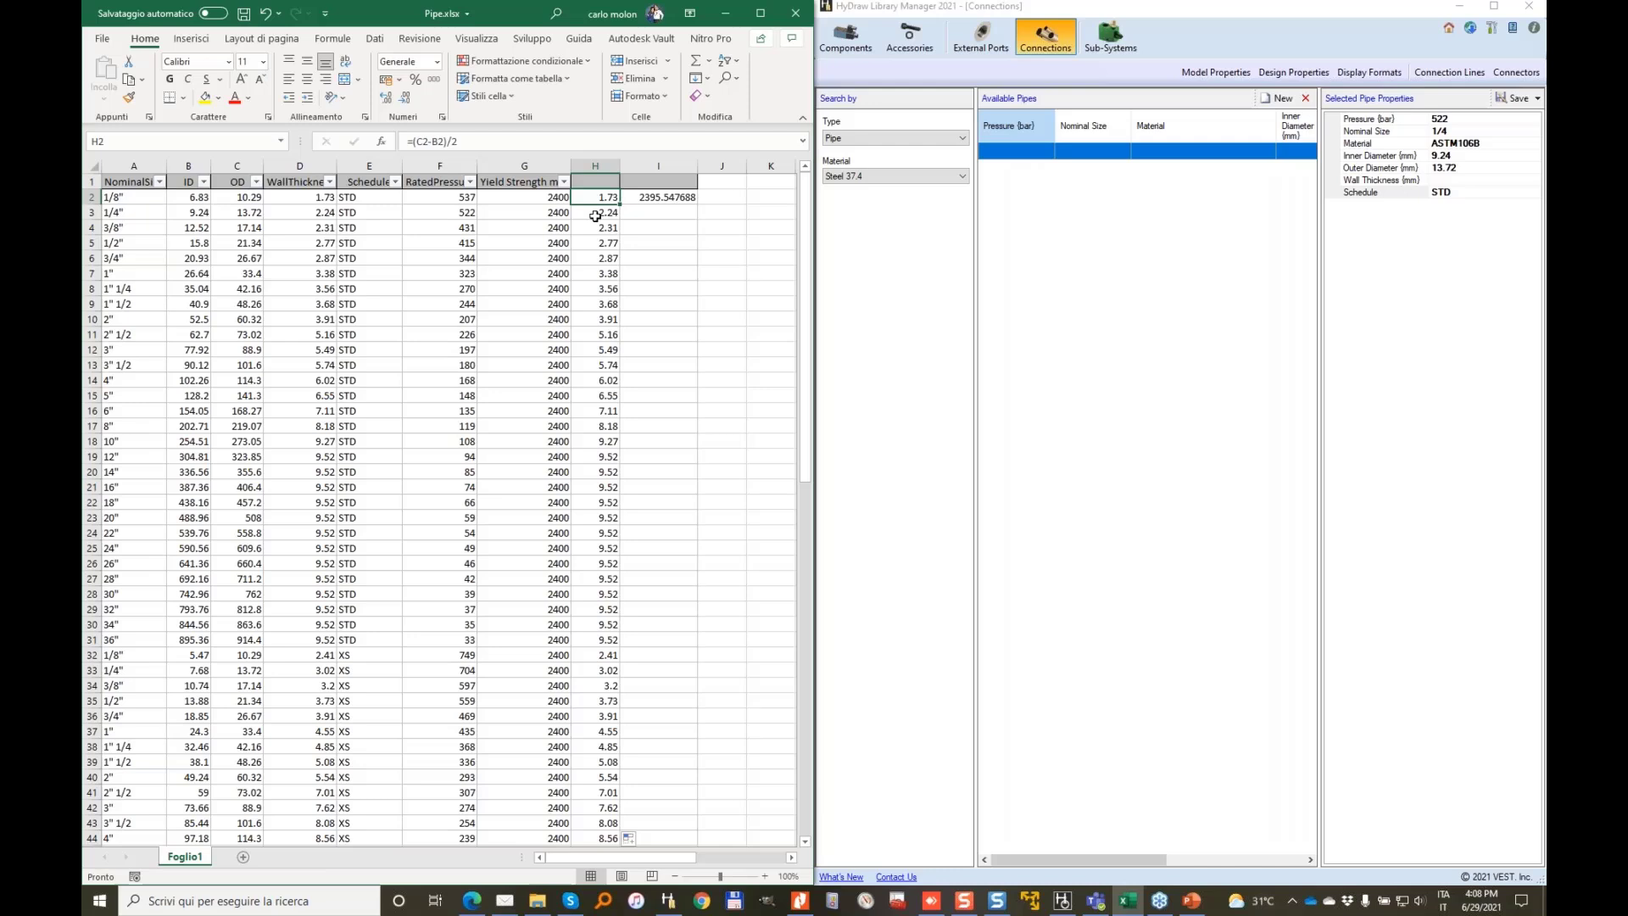
# Set the new library pipe's wall thickness to 2.24 mm, save it and select it in the pipe list
pyautogui.click(1452, 181)
pyautogui.write('2')
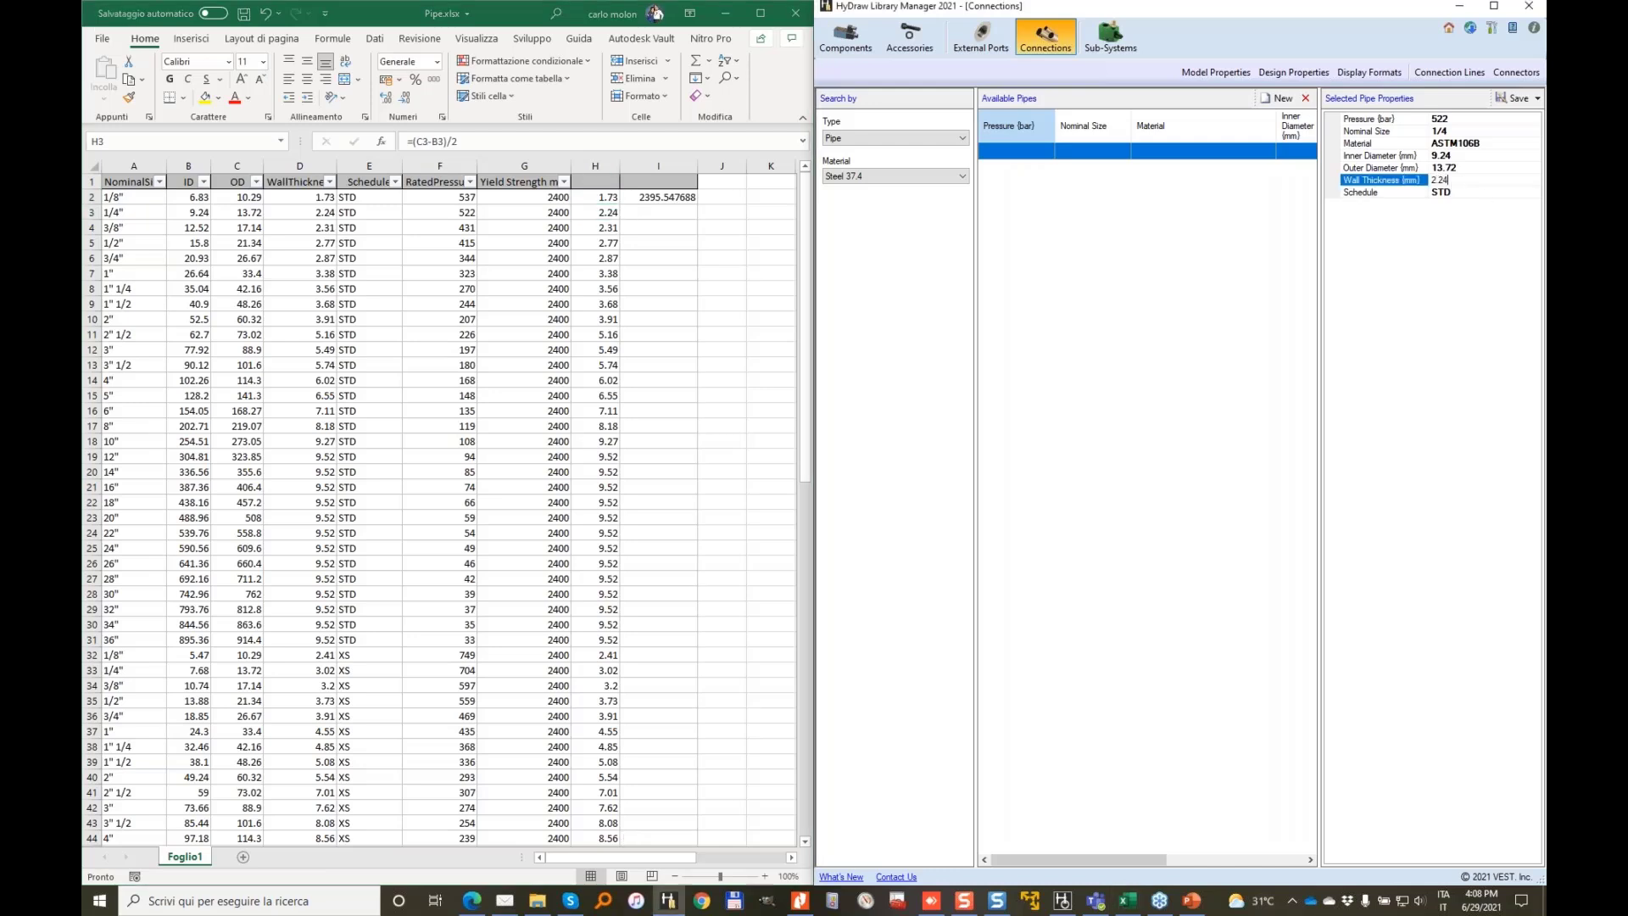
pyautogui.write('.24')
pyautogui.click(1514, 99)
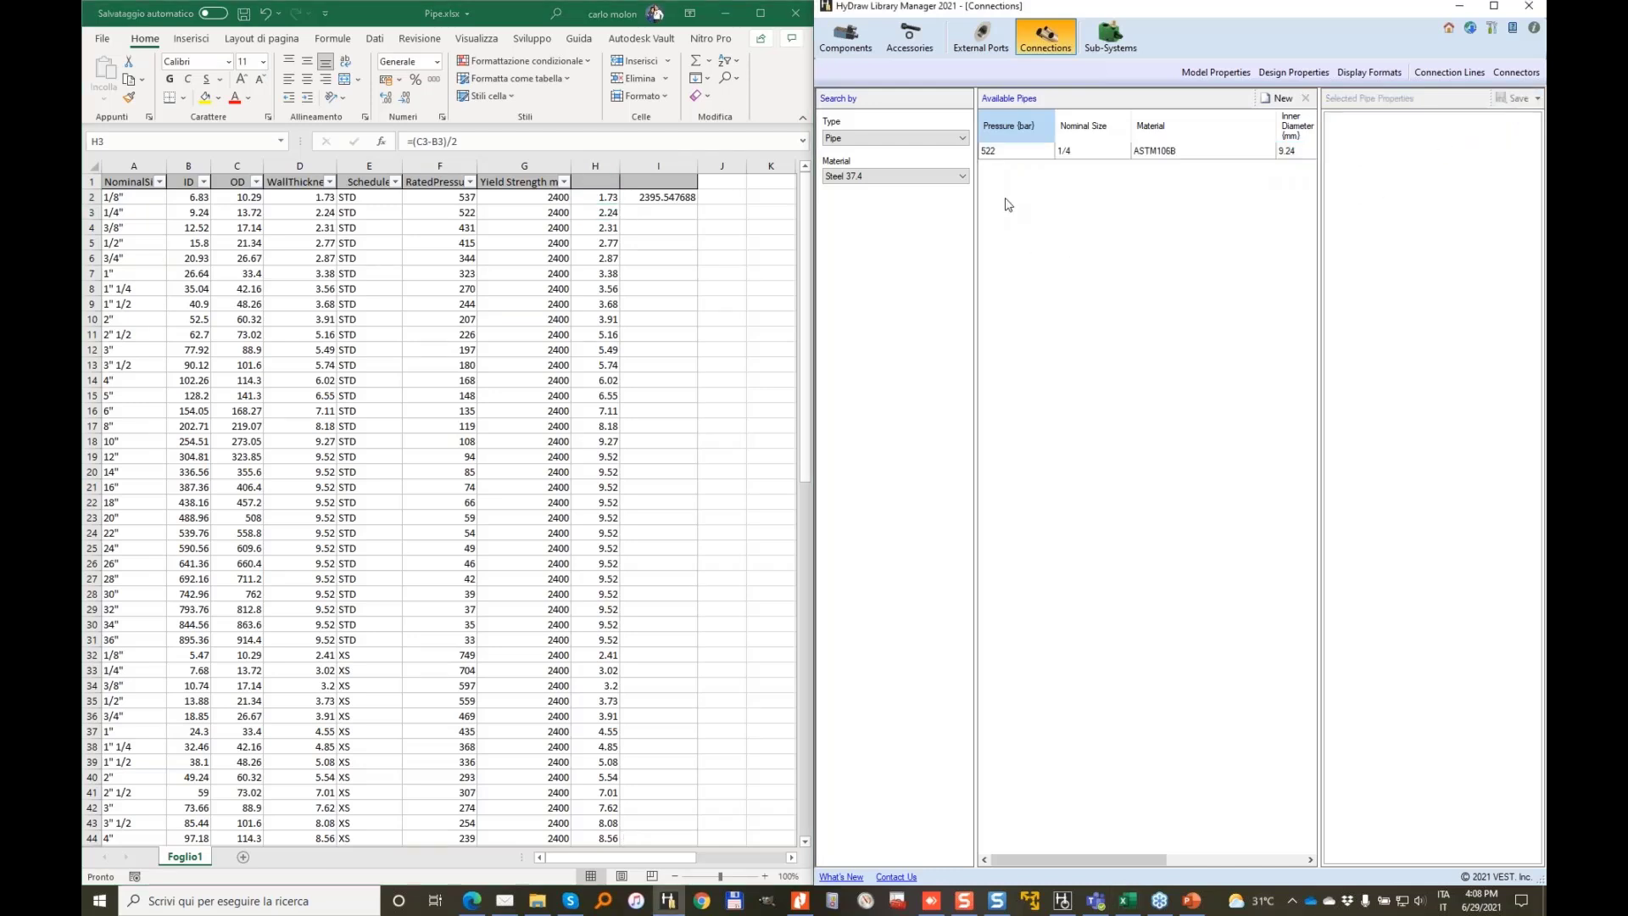
pyautogui.click(1028, 152)
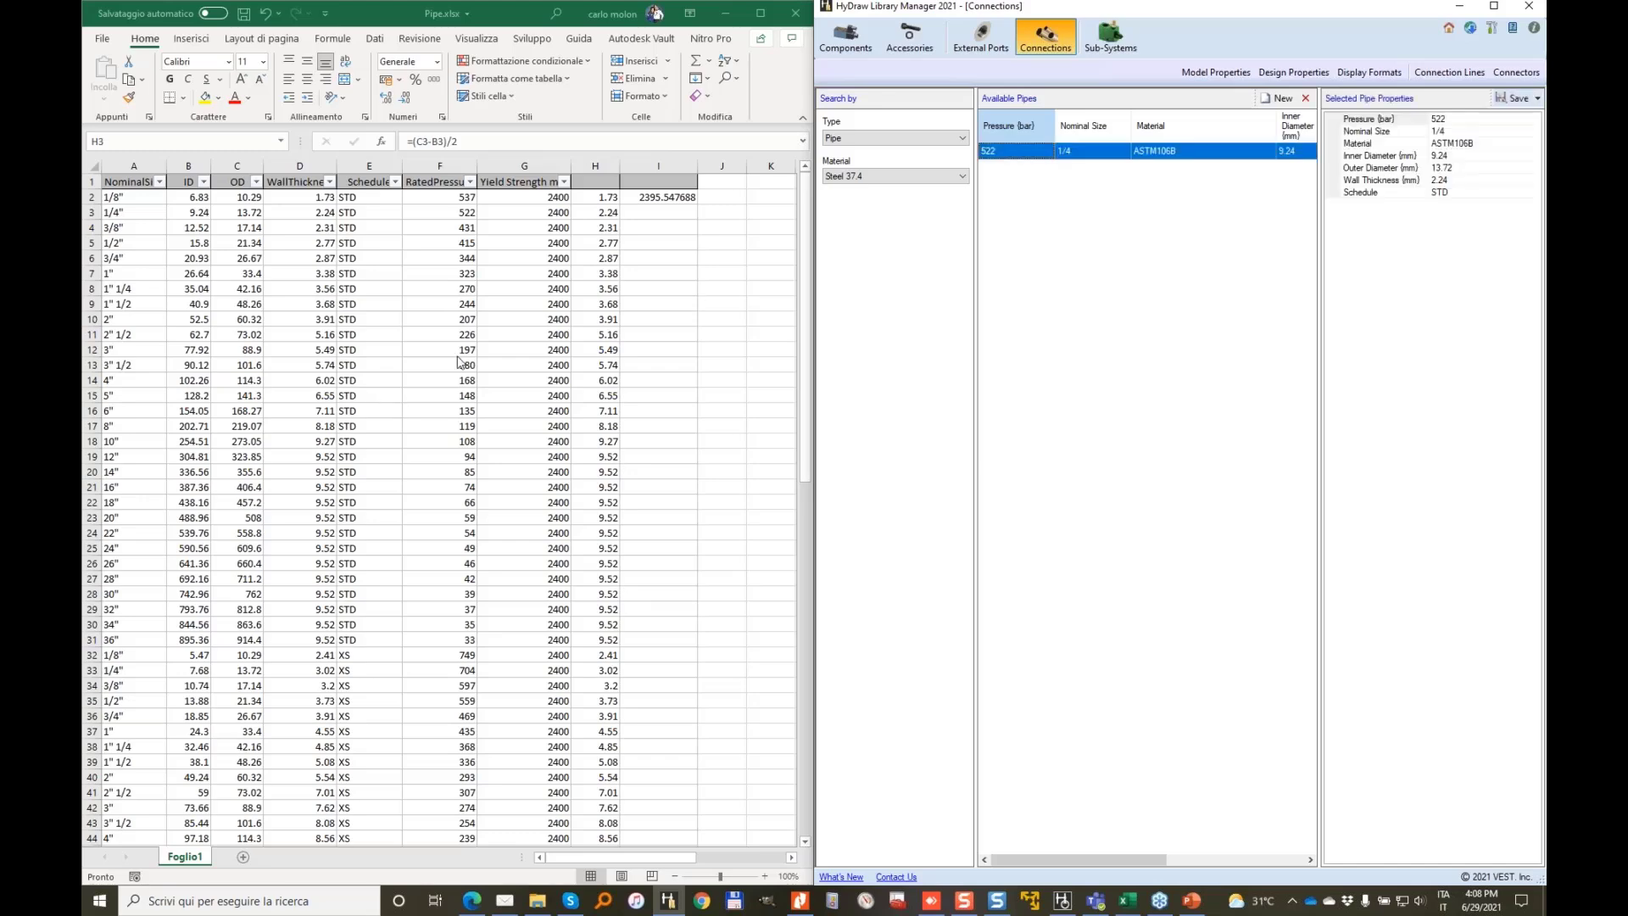
# Filter the workbook's nominal size column to show only the 1/4" pipes
pyautogui.scroll(-5, 458, 474)
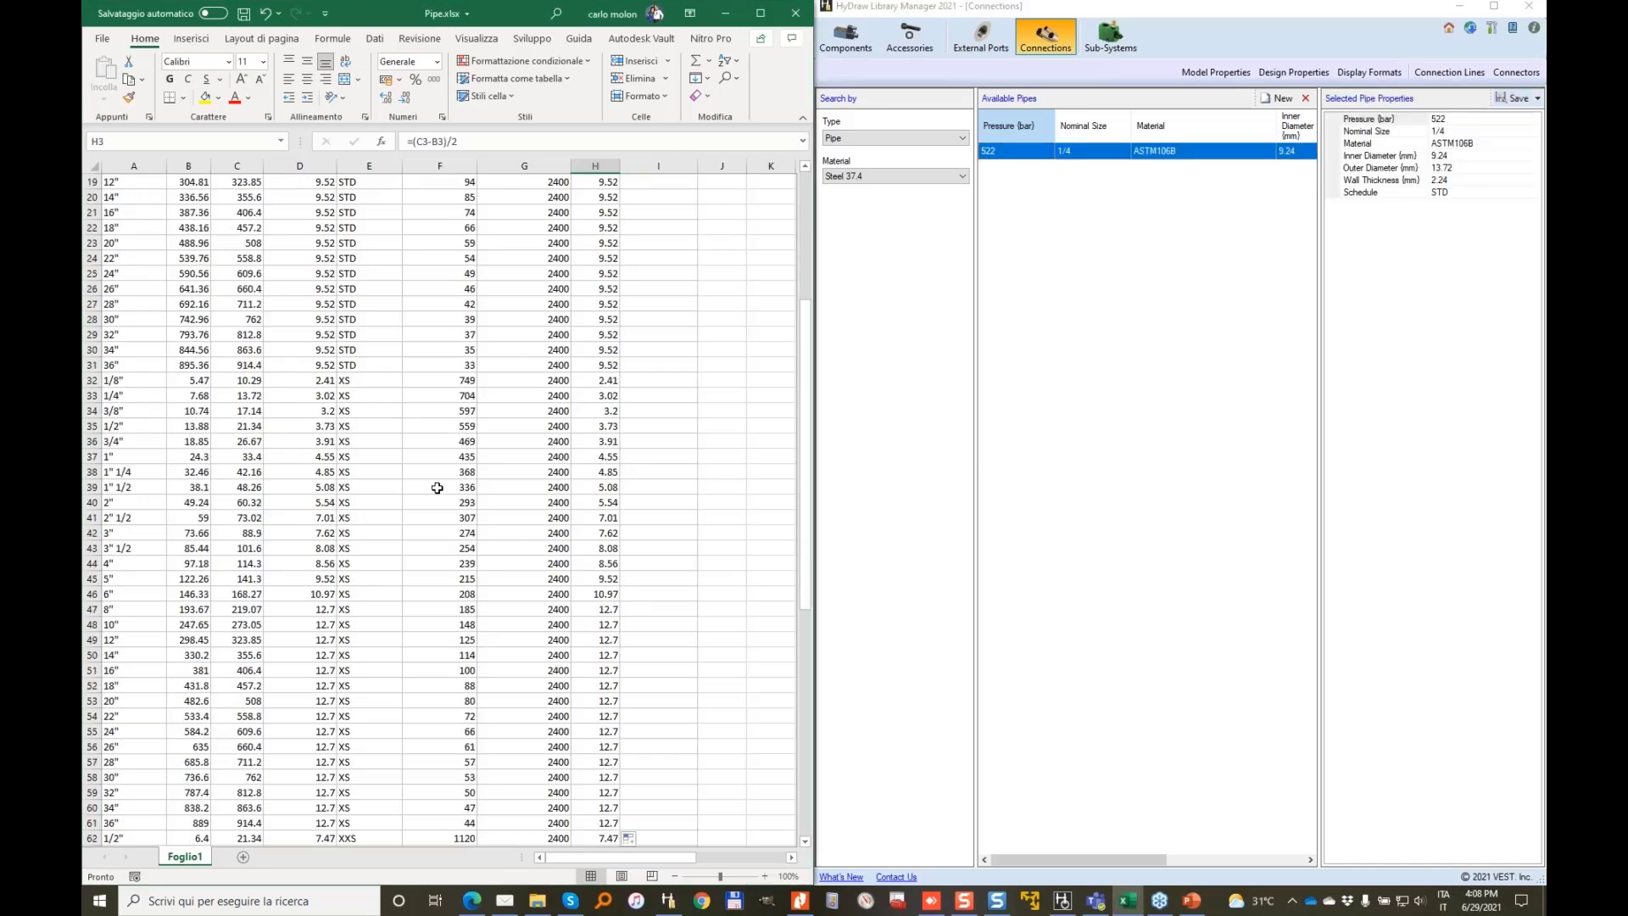
pyautogui.scroll(5, 429, 487)
pyautogui.click(159, 182)
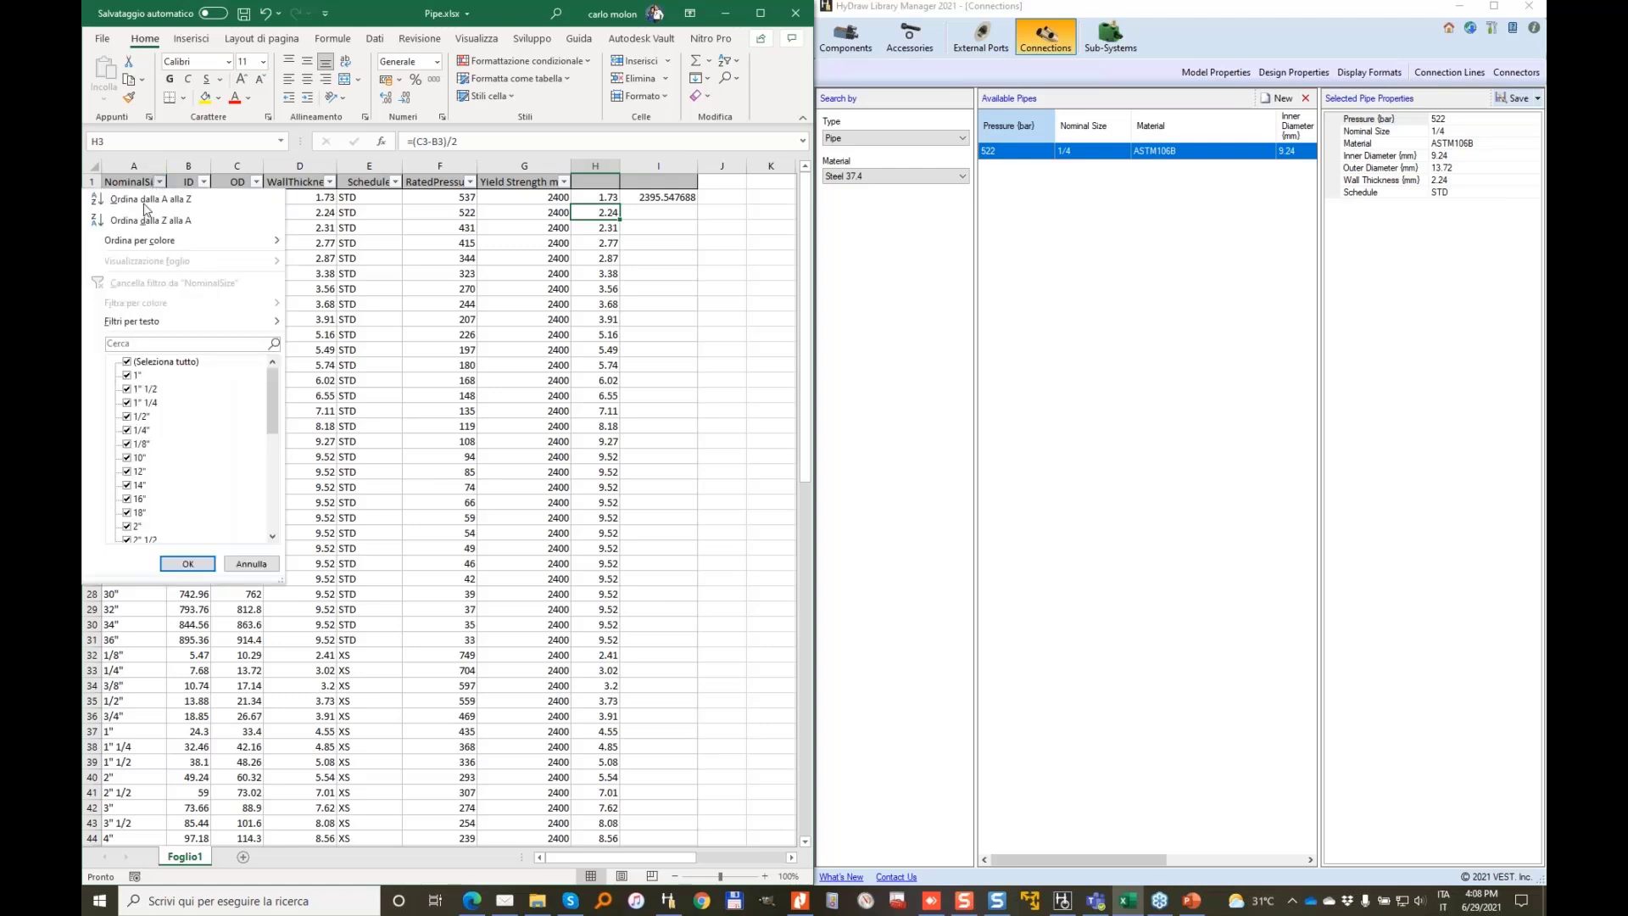
pyautogui.click(127, 361)
pyautogui.click(128, 429)
pyautogui.click(187, 564)
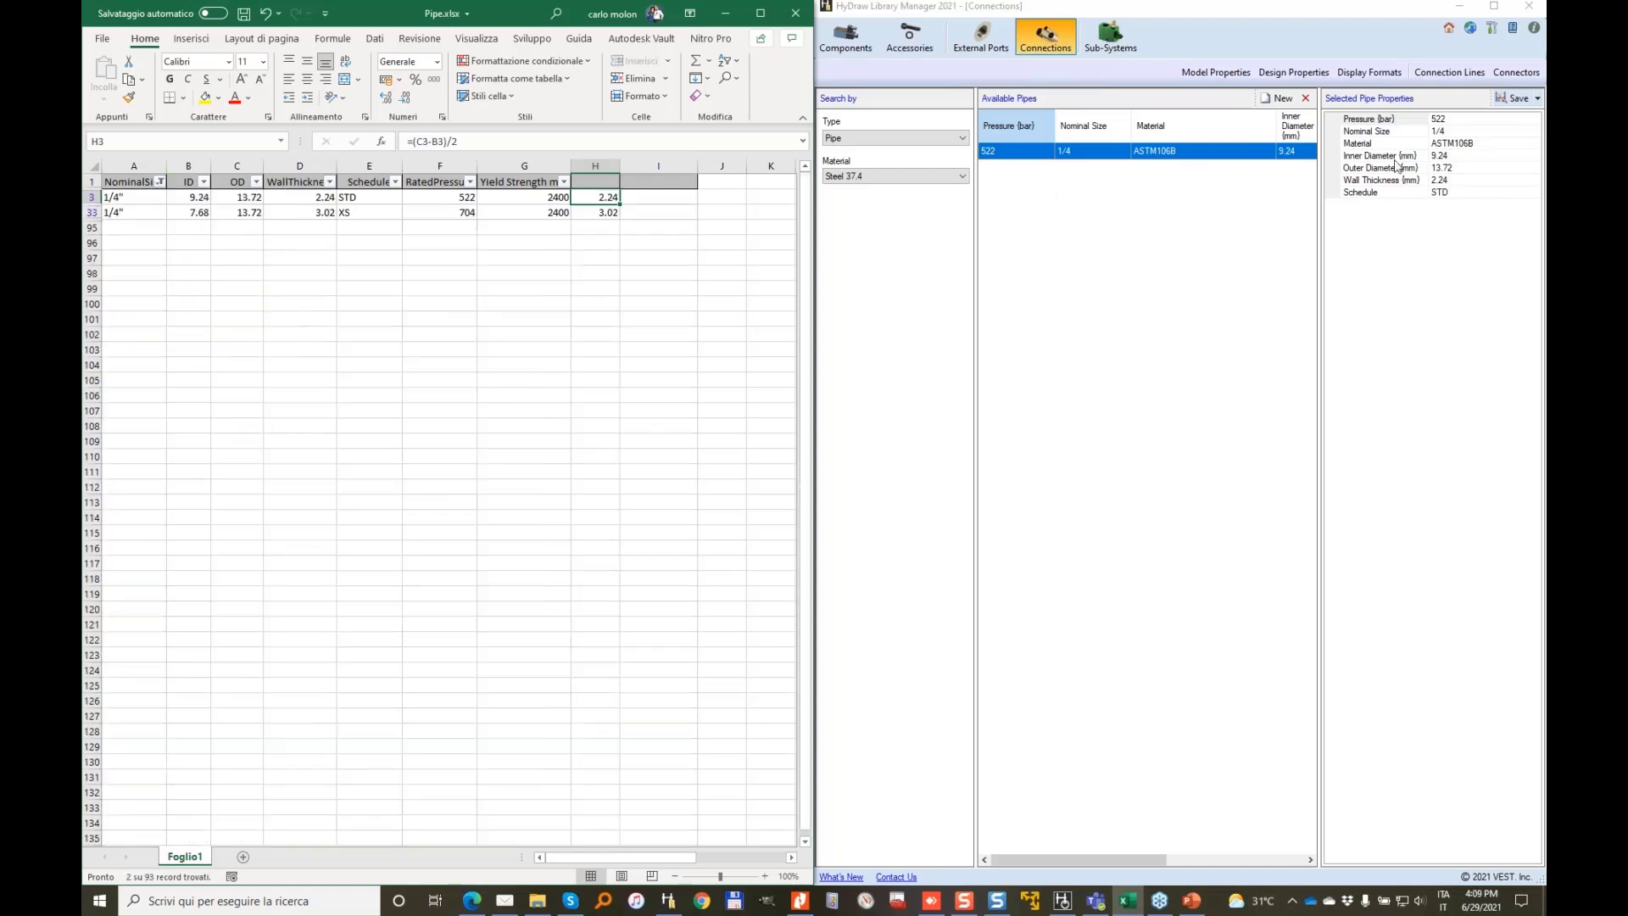
# Save a copy of the 1/4 pipe as a new pipe with schedule XS, pressure 704 bar and inner diameter 7.68 mm
pyautogui.click(1460, 193)
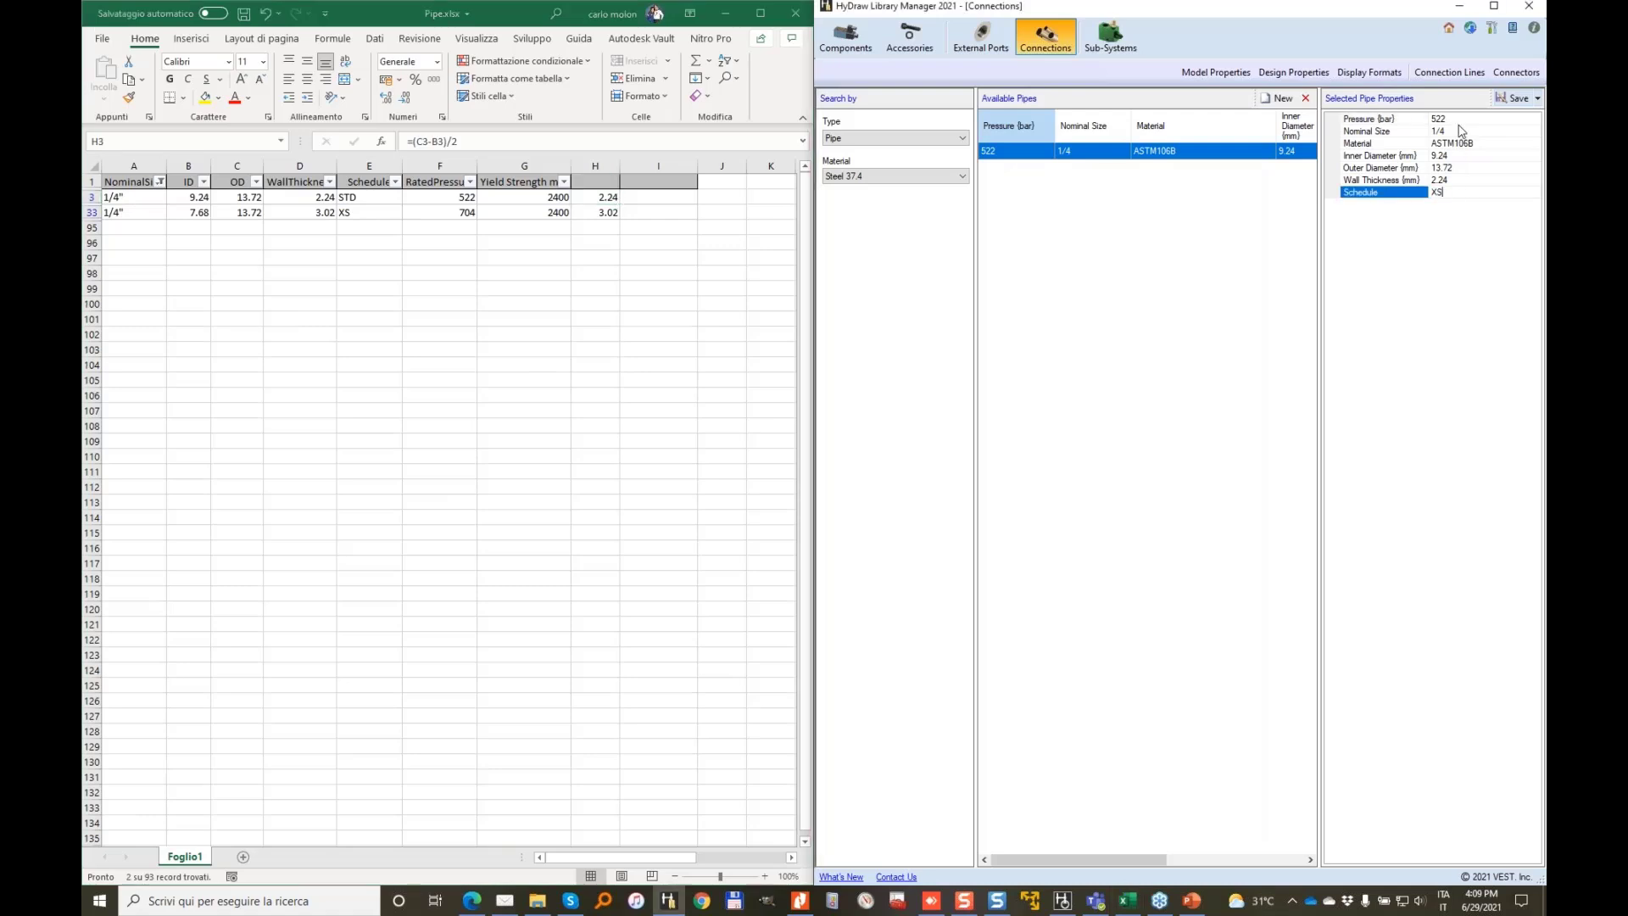
pyautogui.press('Tab')
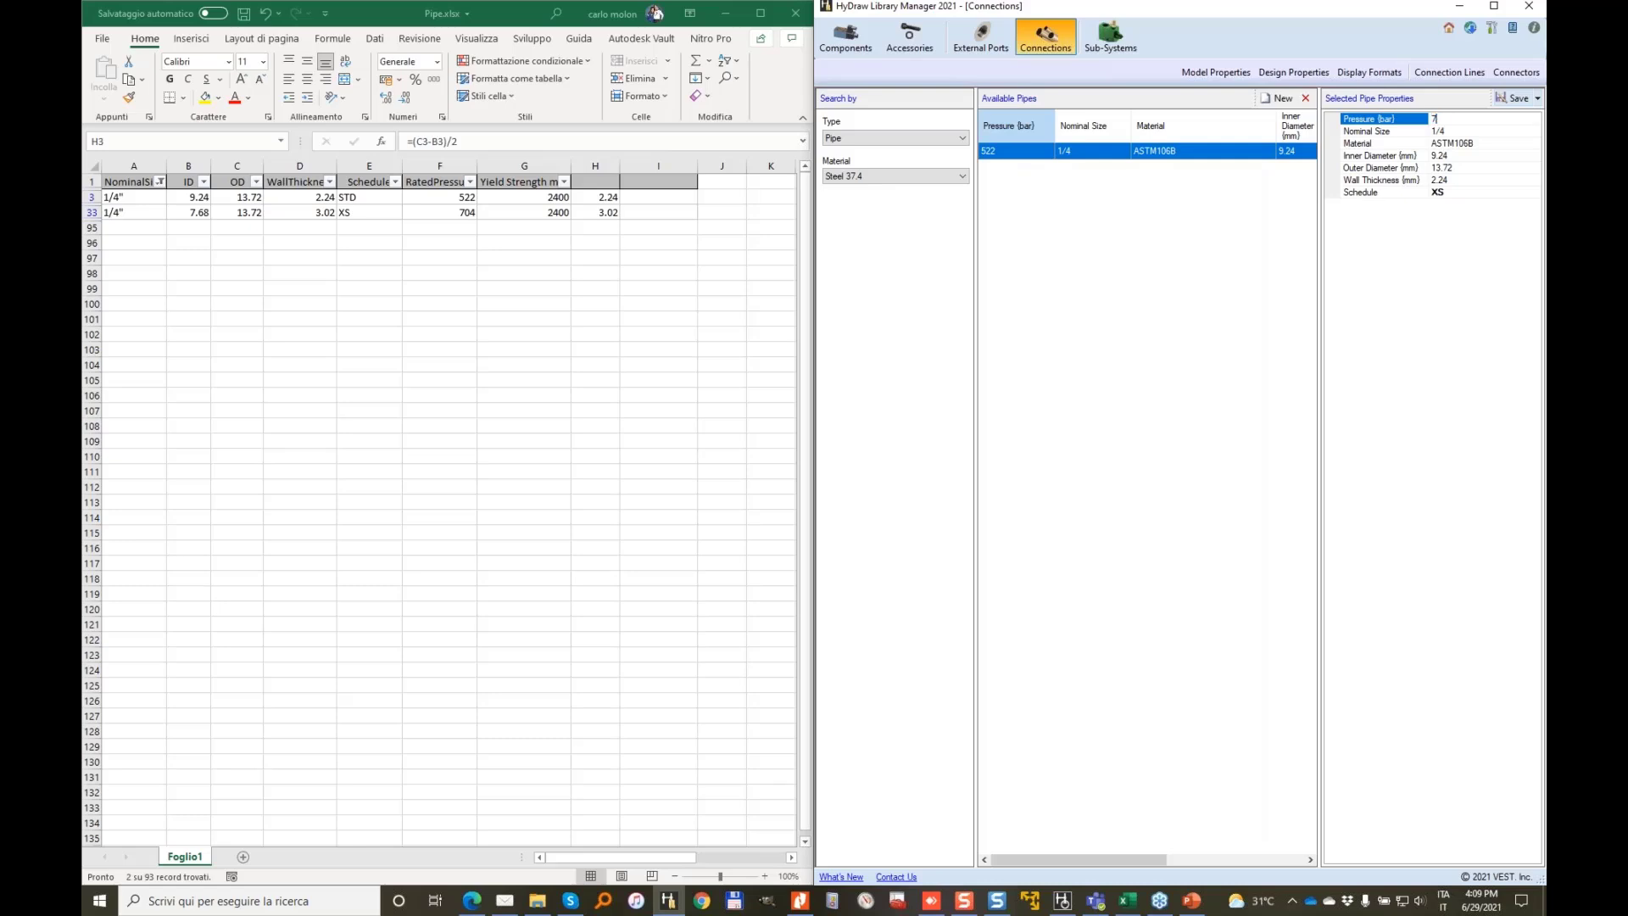
pyautogui.click(1469, 155)
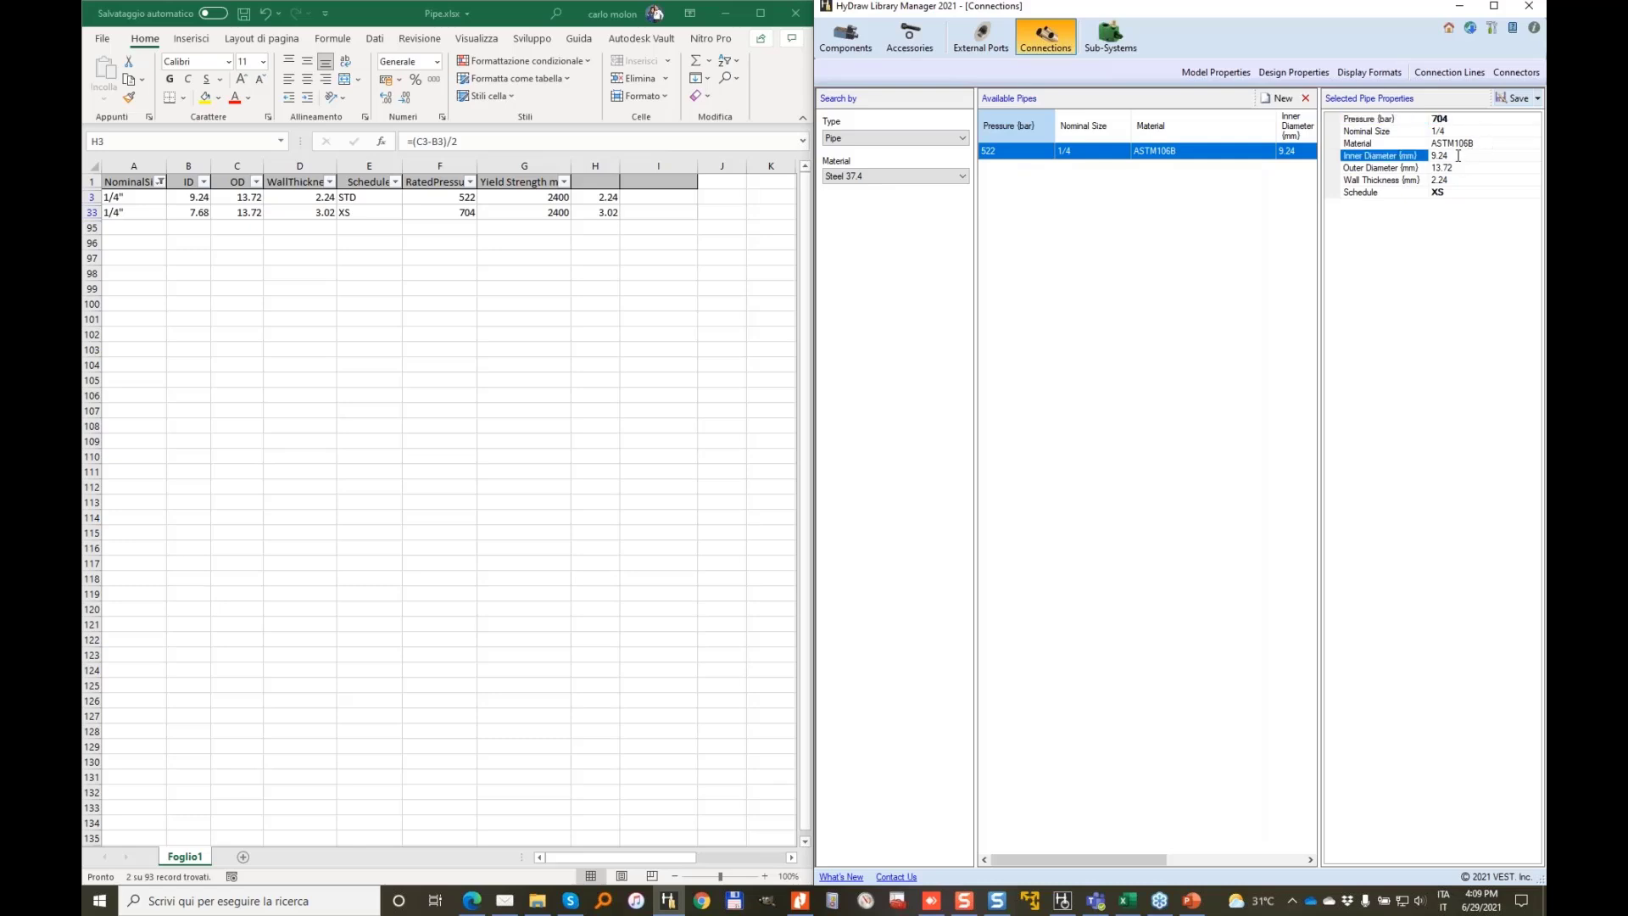
pyautogui.moveTo(1458, 155); pyautogui.dragTo(1431, 155)
pyautogui.write('7.68')
pyautogui.press('Down')
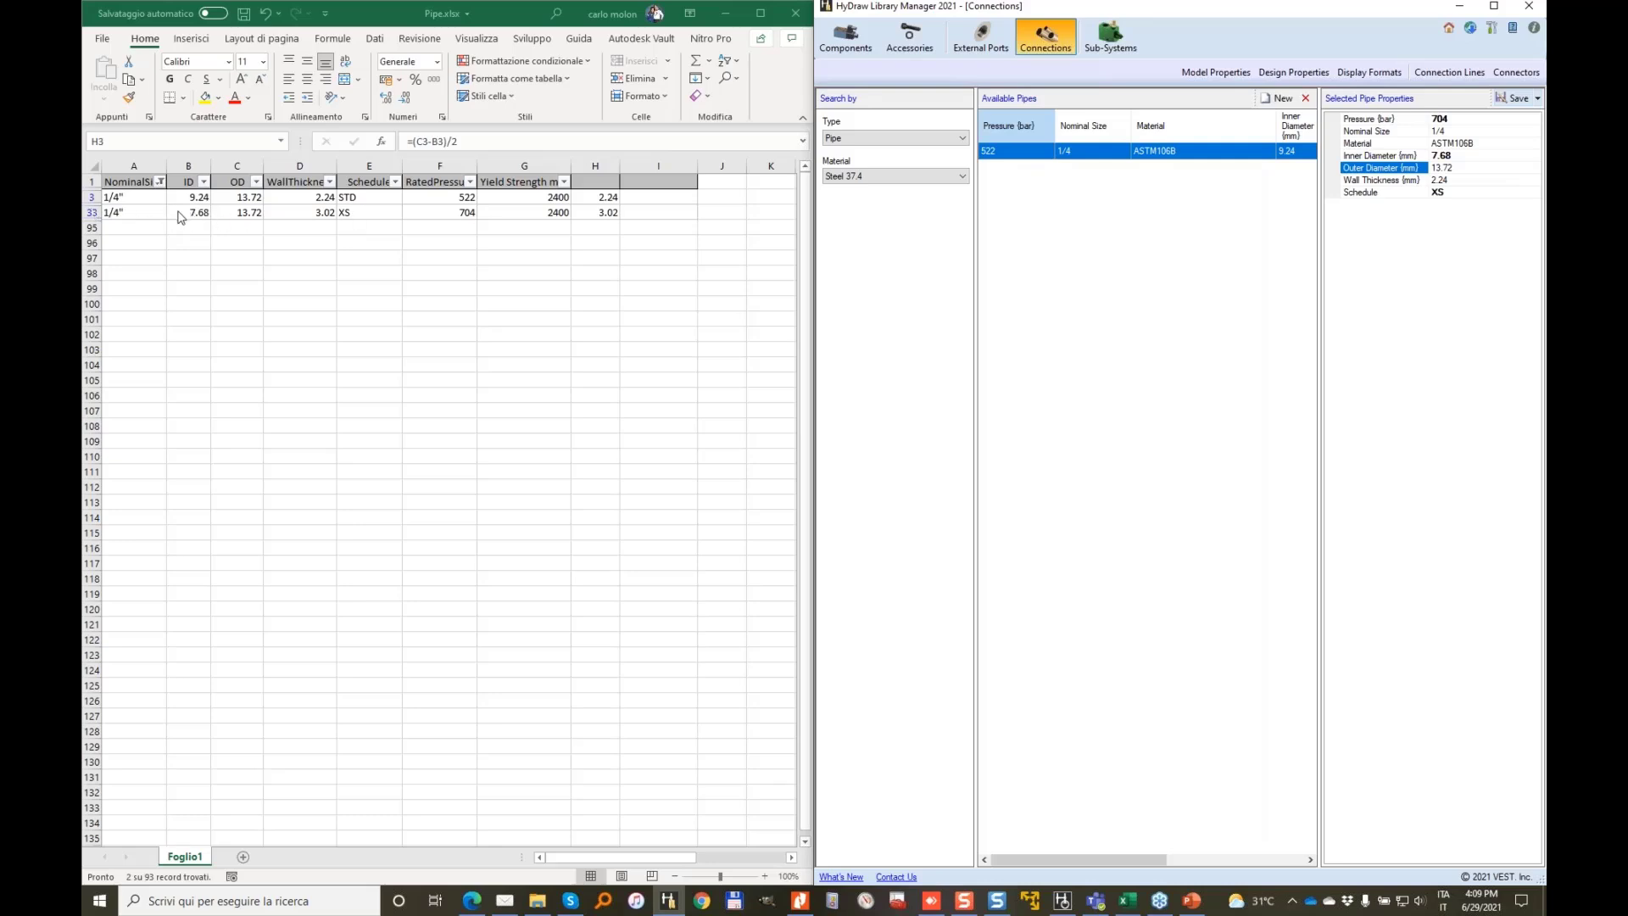
pyautogui.click(1538, 100)
pyautogui.click(1523, 134)
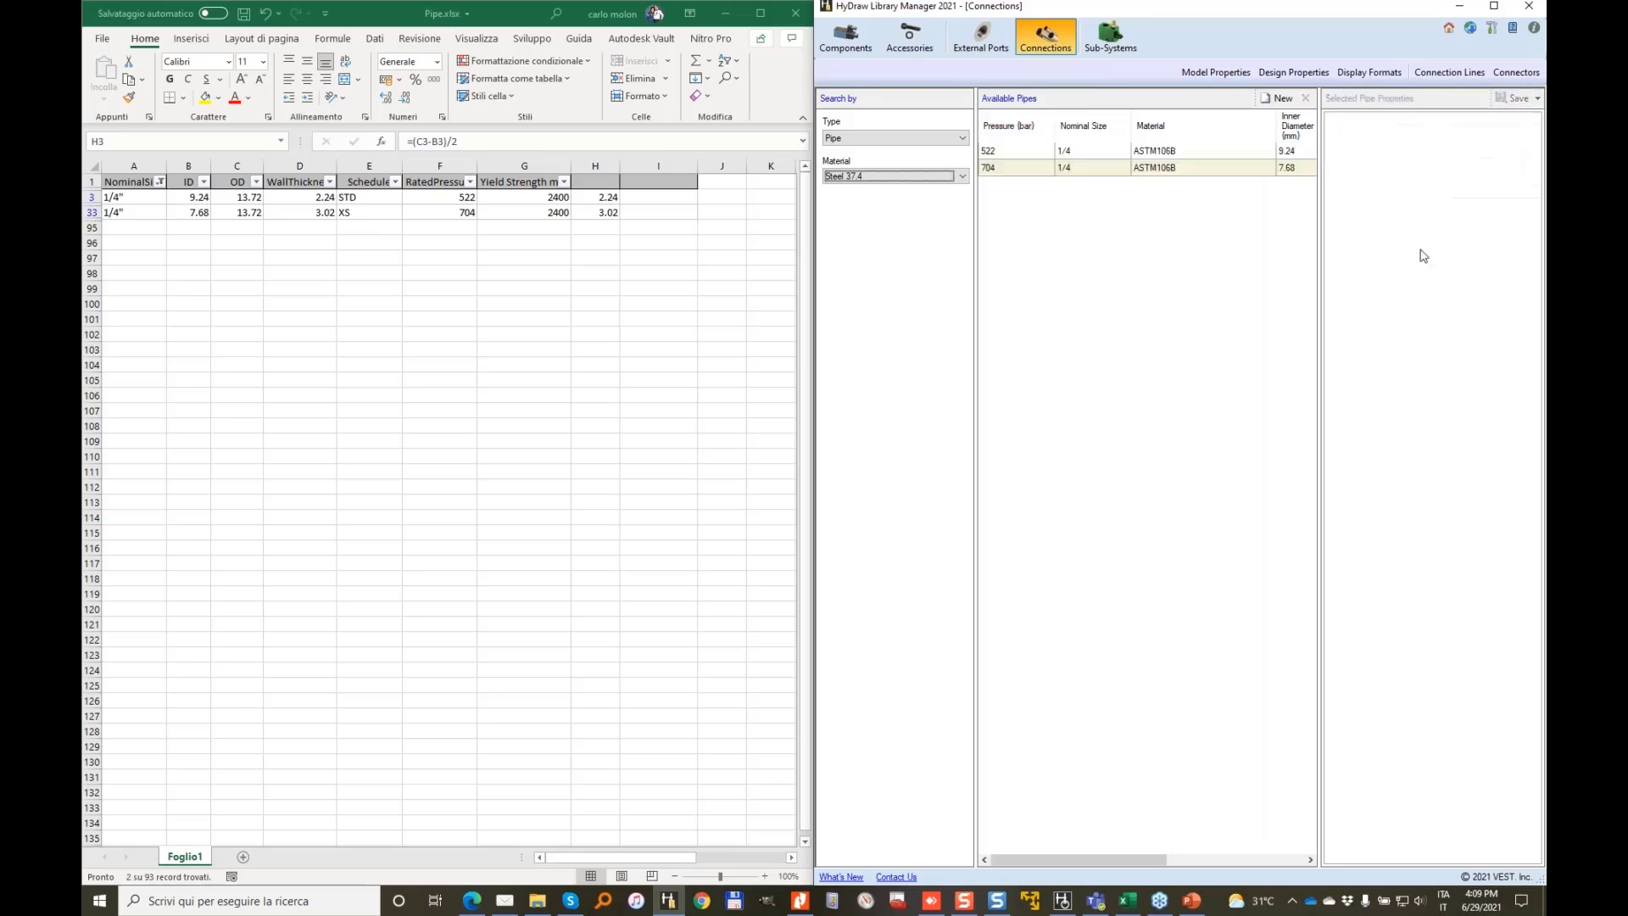
# Review the saved 1/4 pipes and the connection model properties, focusing on the 704 bar pipe's nominal size and schedule
pyautogui.click(1023, 157)
pyautogui.click(1035, 173)
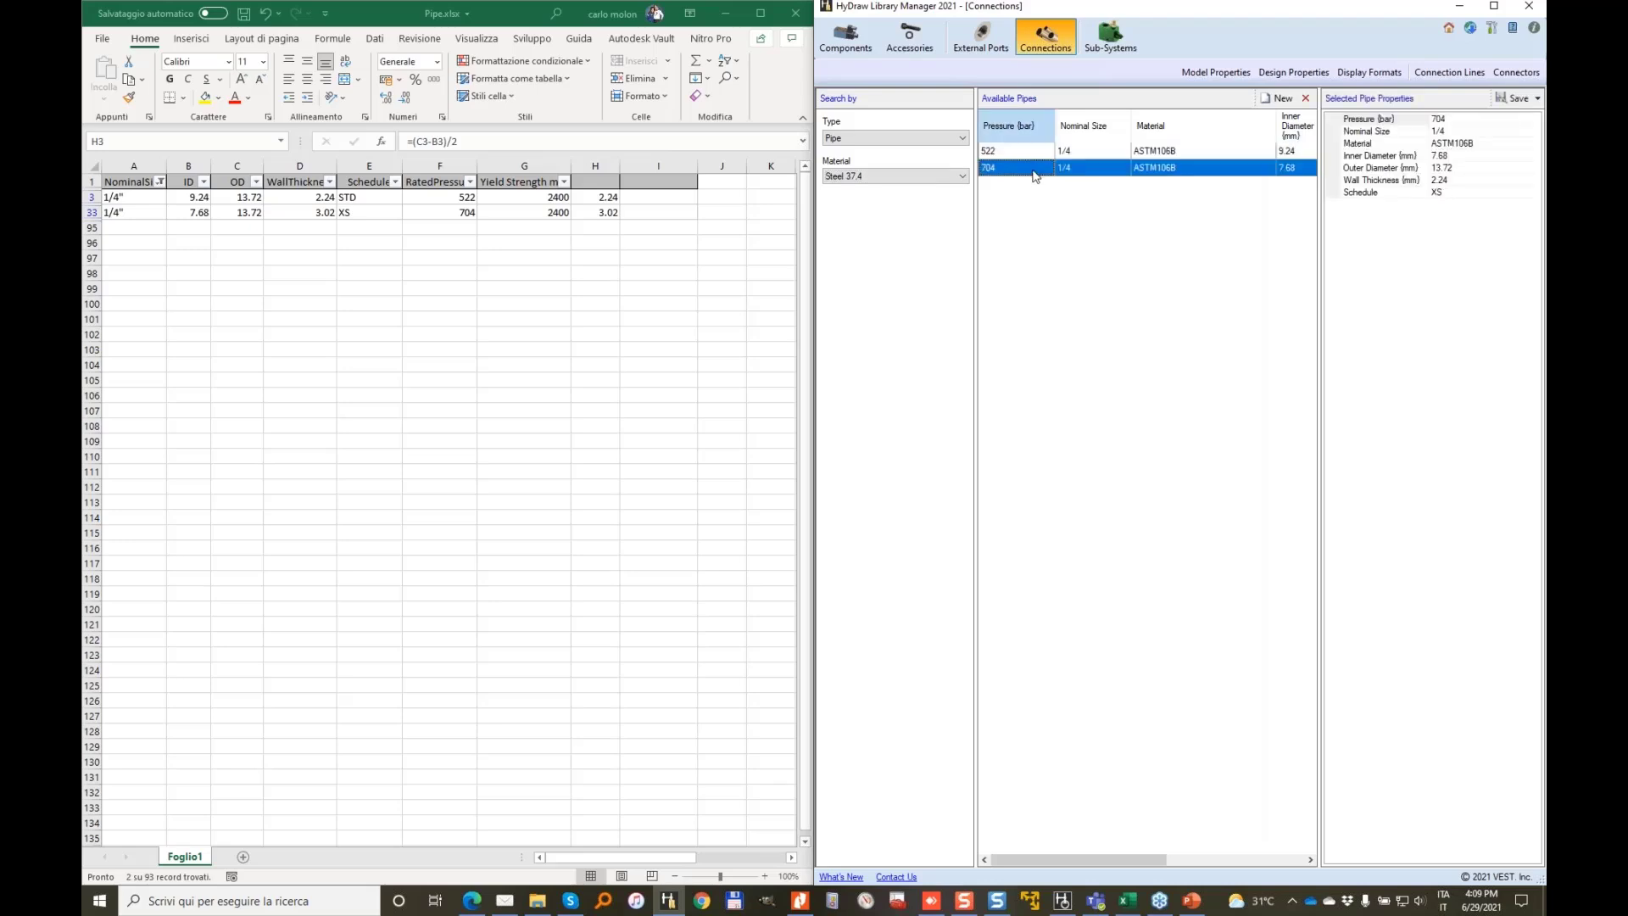
pyautogui.click(1061, 170)
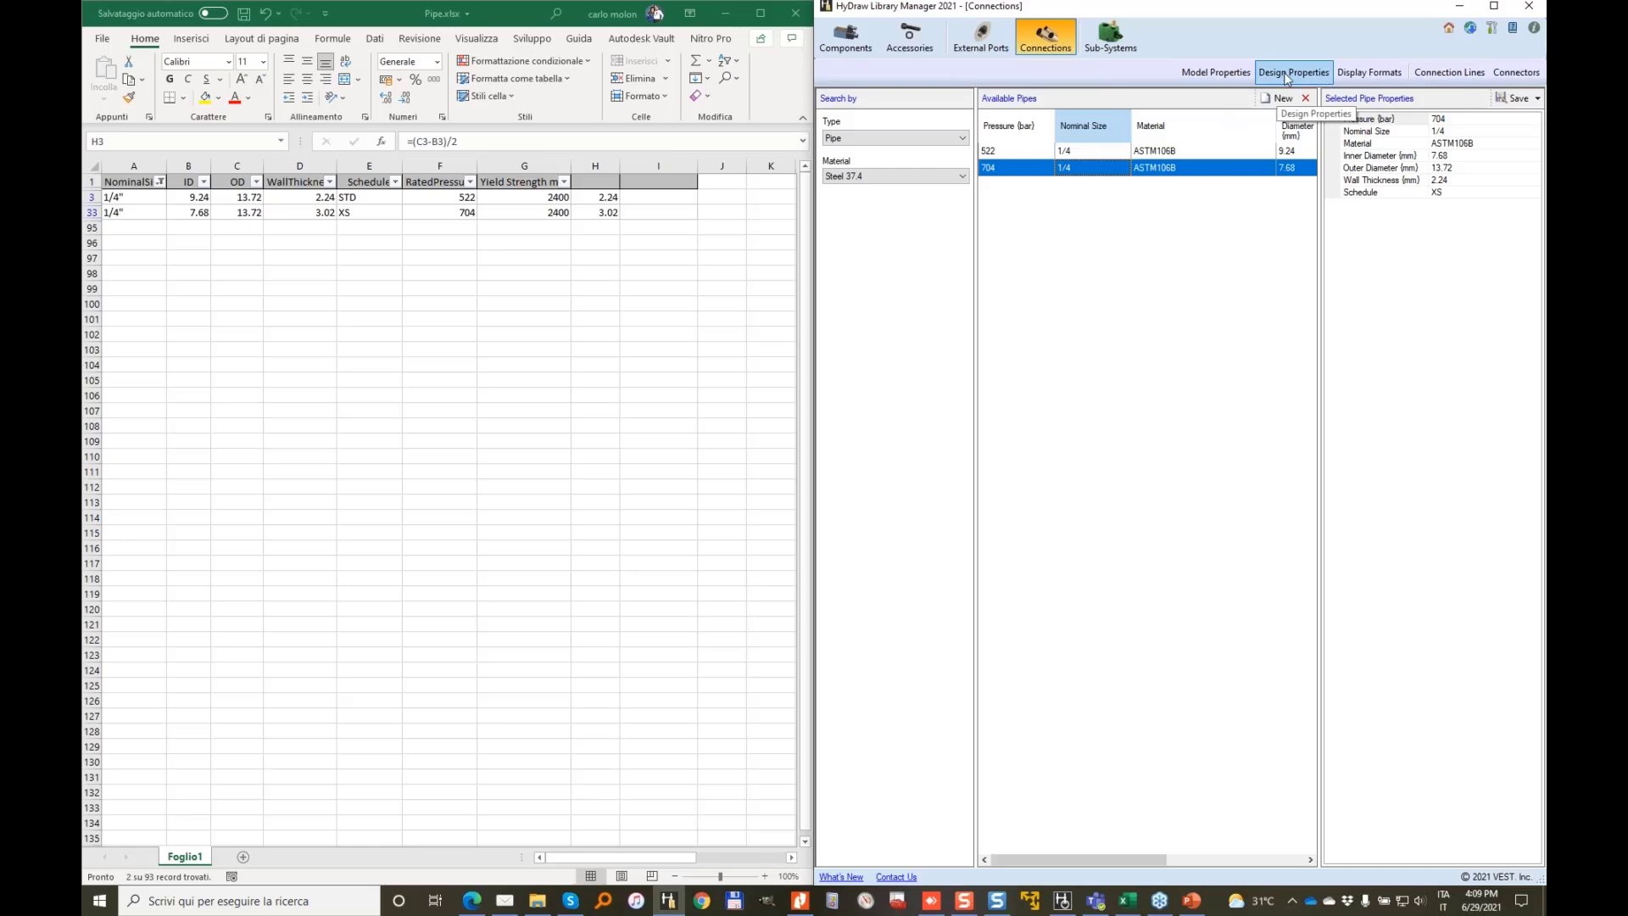
pyautogui.click(1221, 73)
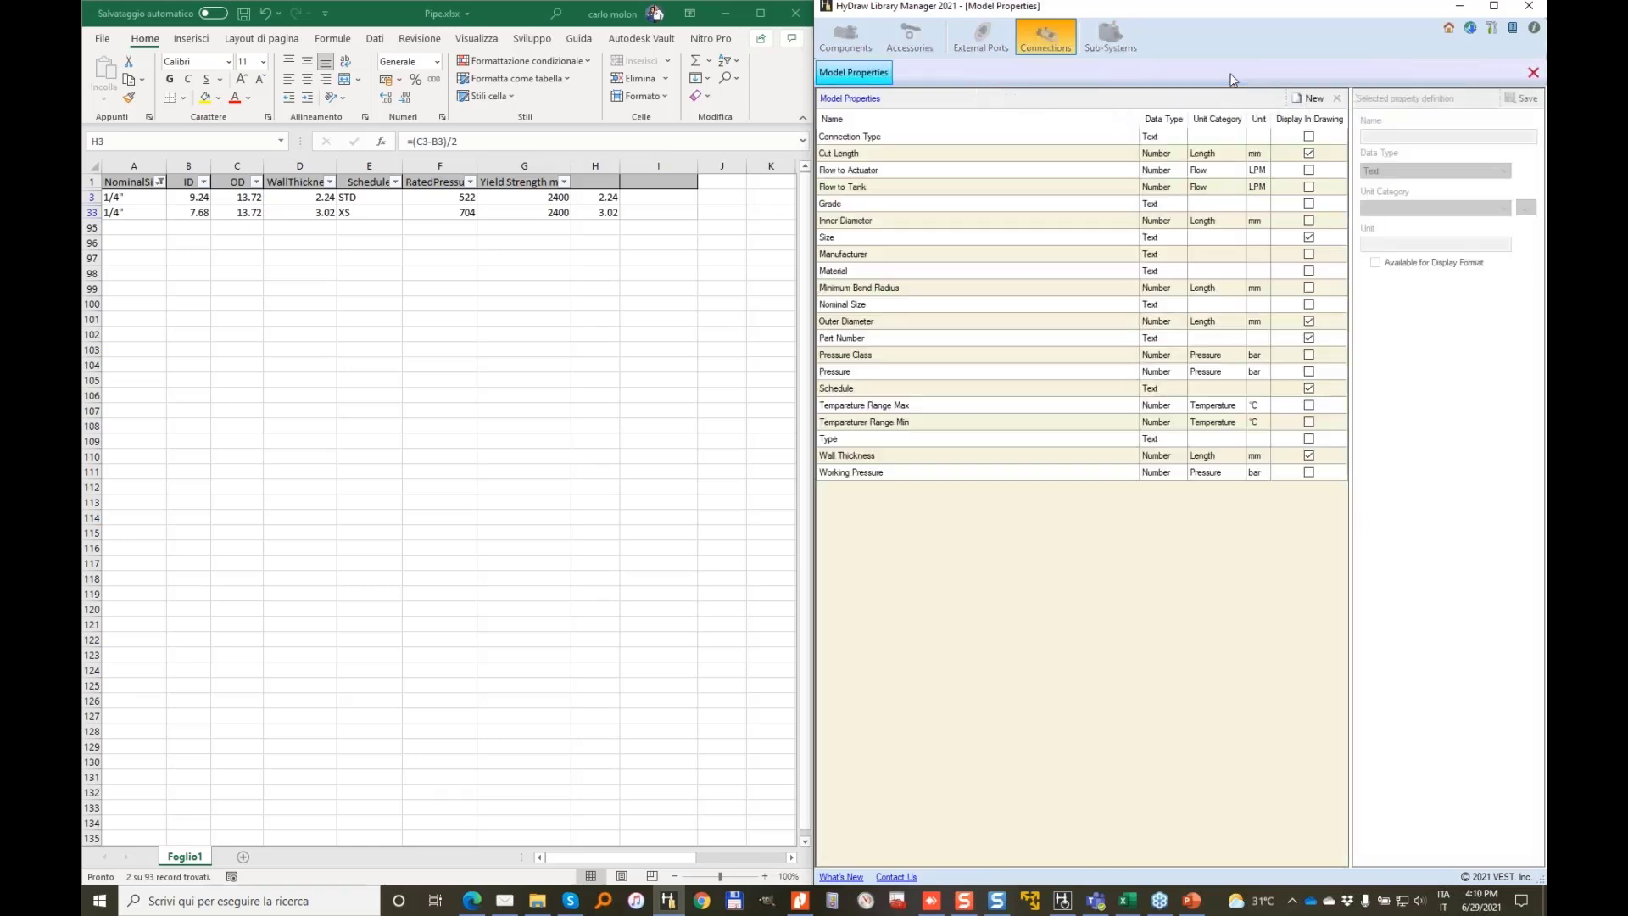
pyautogui.click(1533, 72)
pyautogui.click(1038, 167)
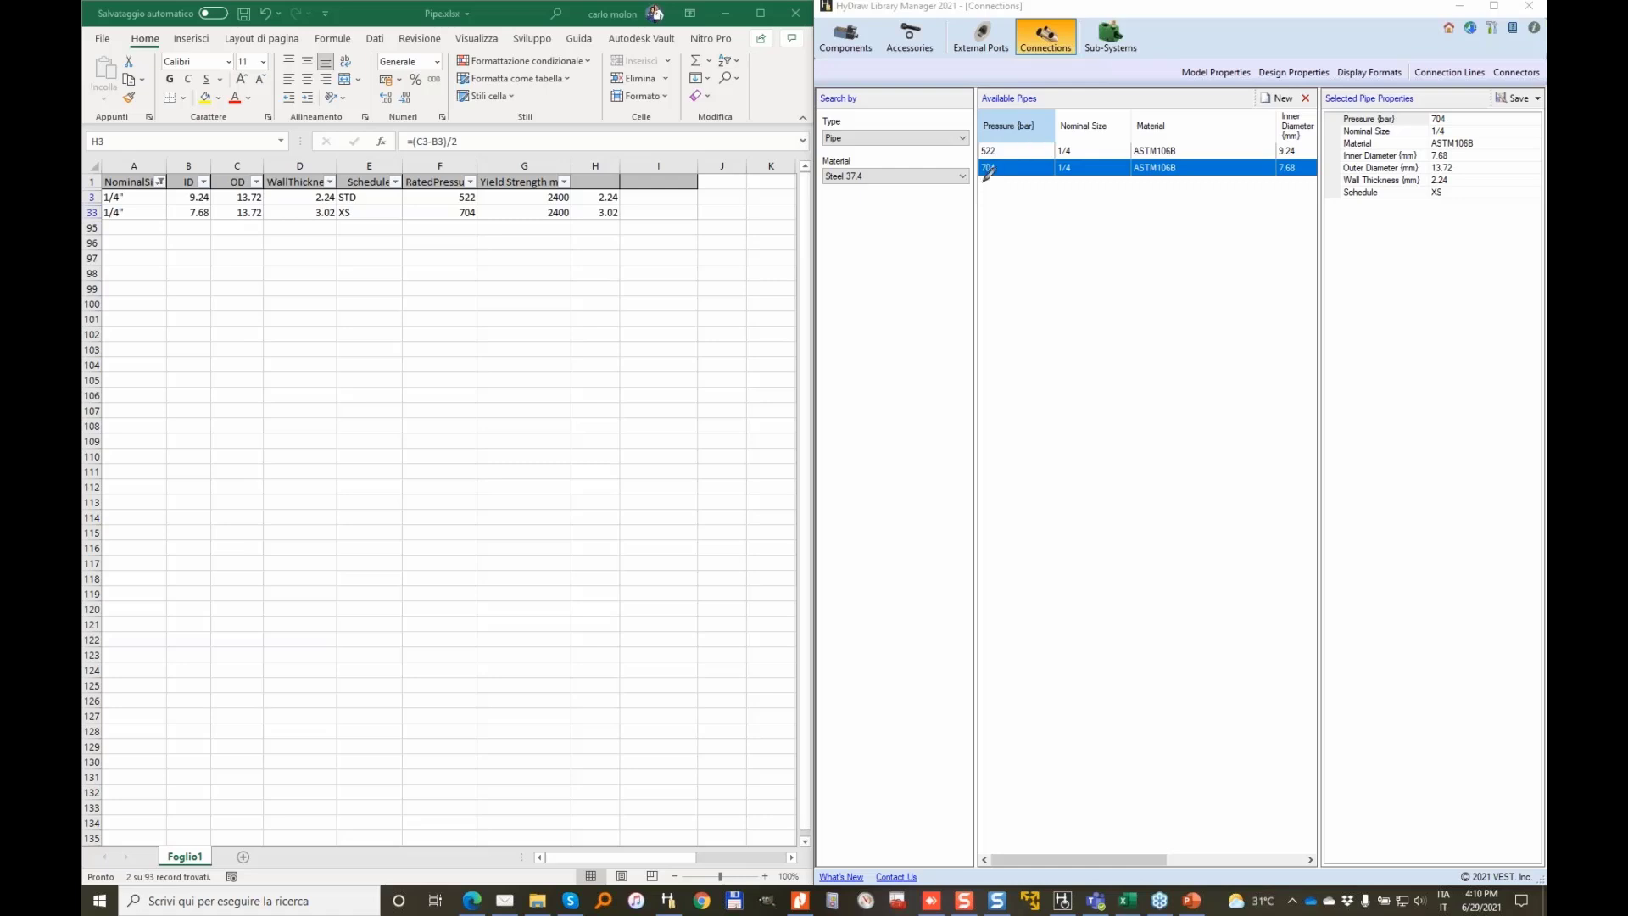
pyautogui.moveTo(1468, 189); pyautogui.dragTo(1433, 188)
pyautogui.moveTo(1451, 124)
pyautogui.mouseDown()
pyautogui.moveTo(1341, 131)
pyautogui.moveTo(1463, 129)
pyautogui.mouseUp()
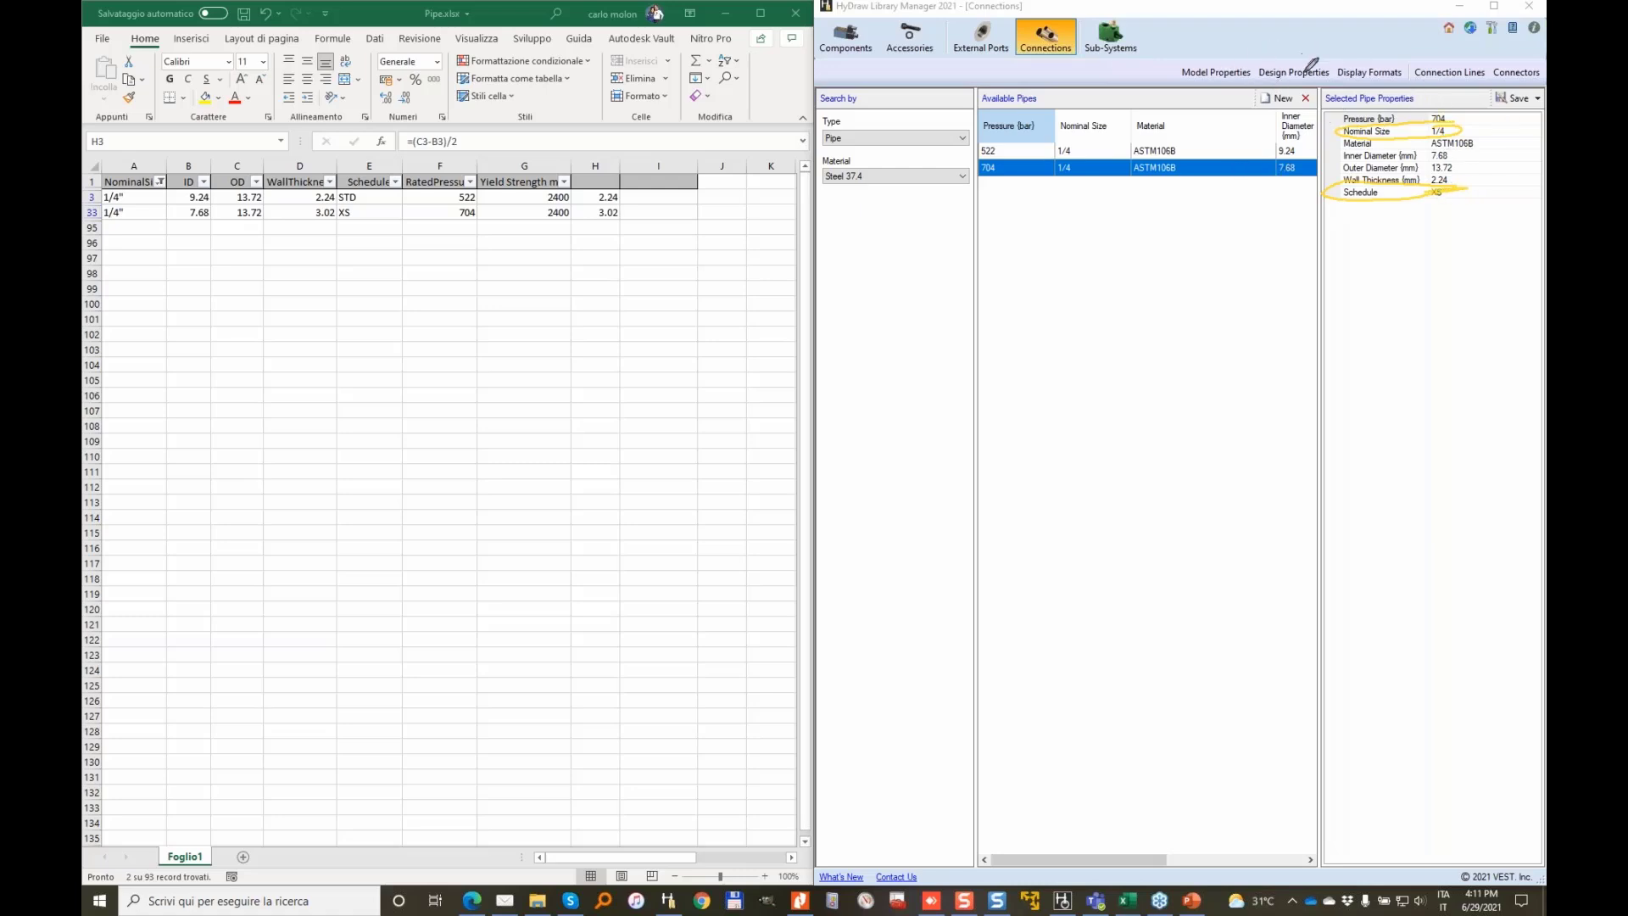
# Make the Nominal Size model property available for display formats, check Schedule, save and close the model properties
pyautogui.click(1224, 79)
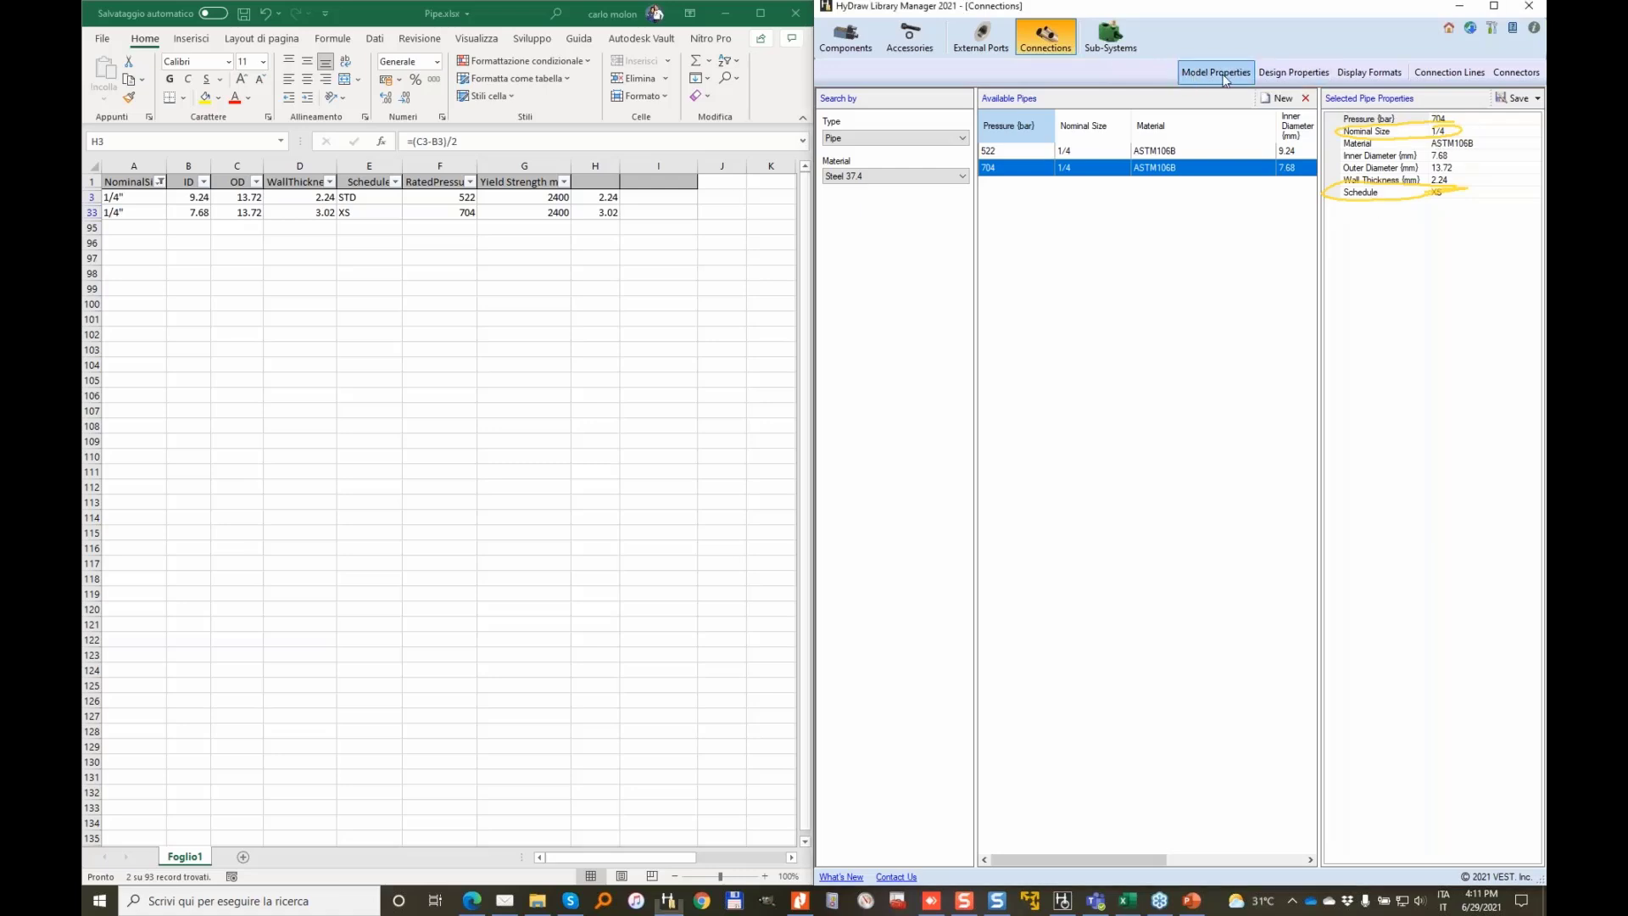
pyautogui.click(1224, 75)
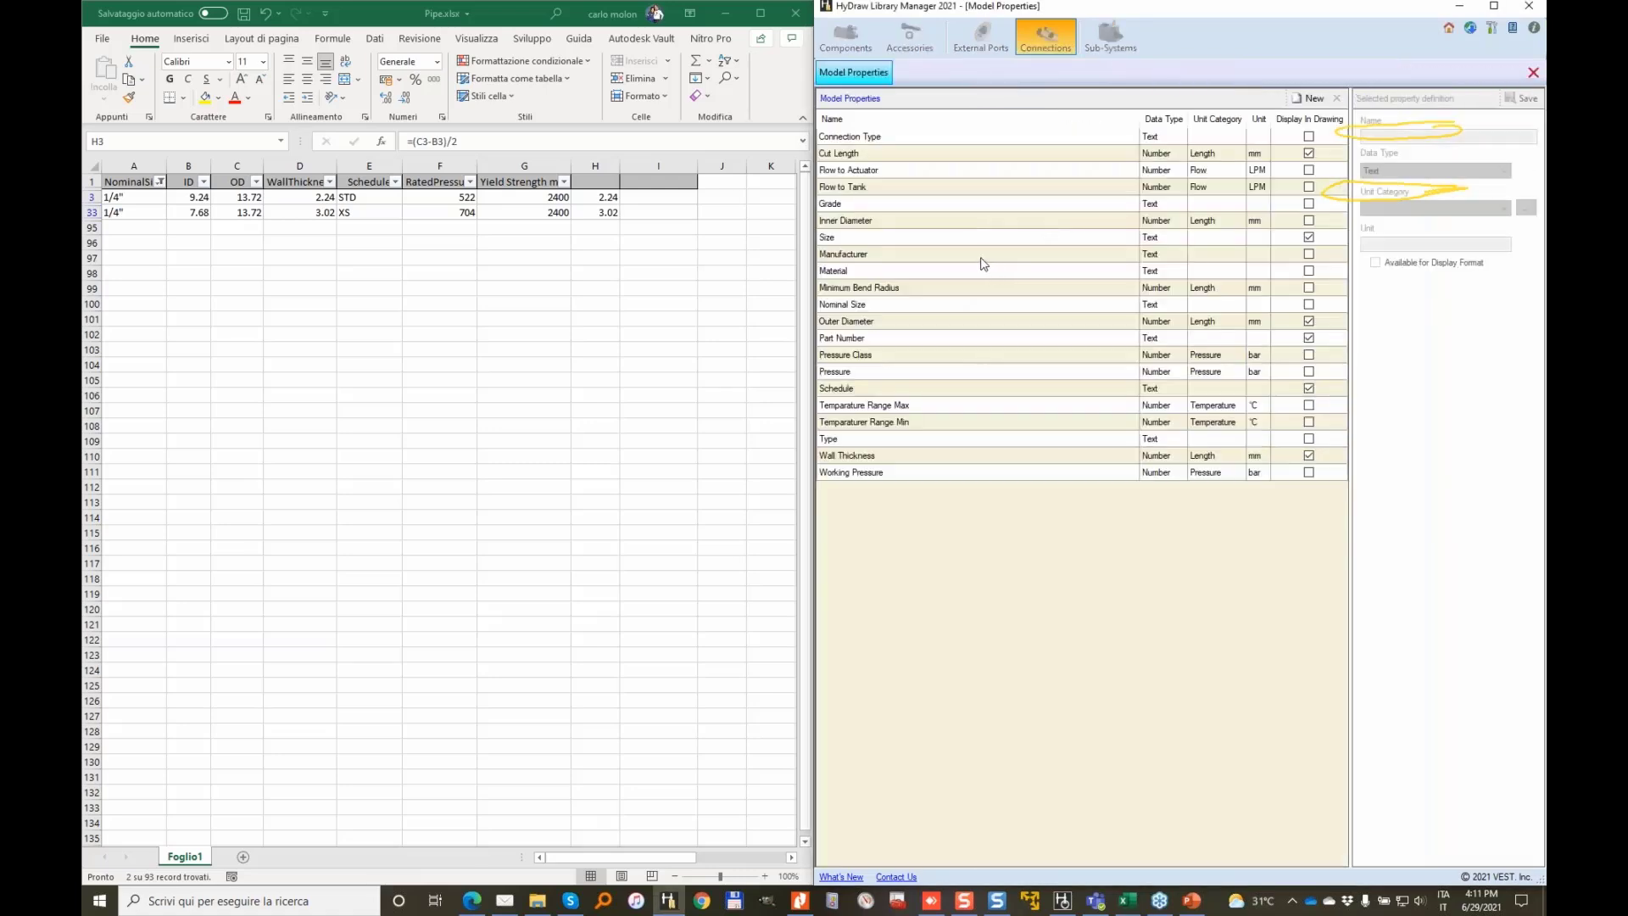
pyautogui.click(904, 307)
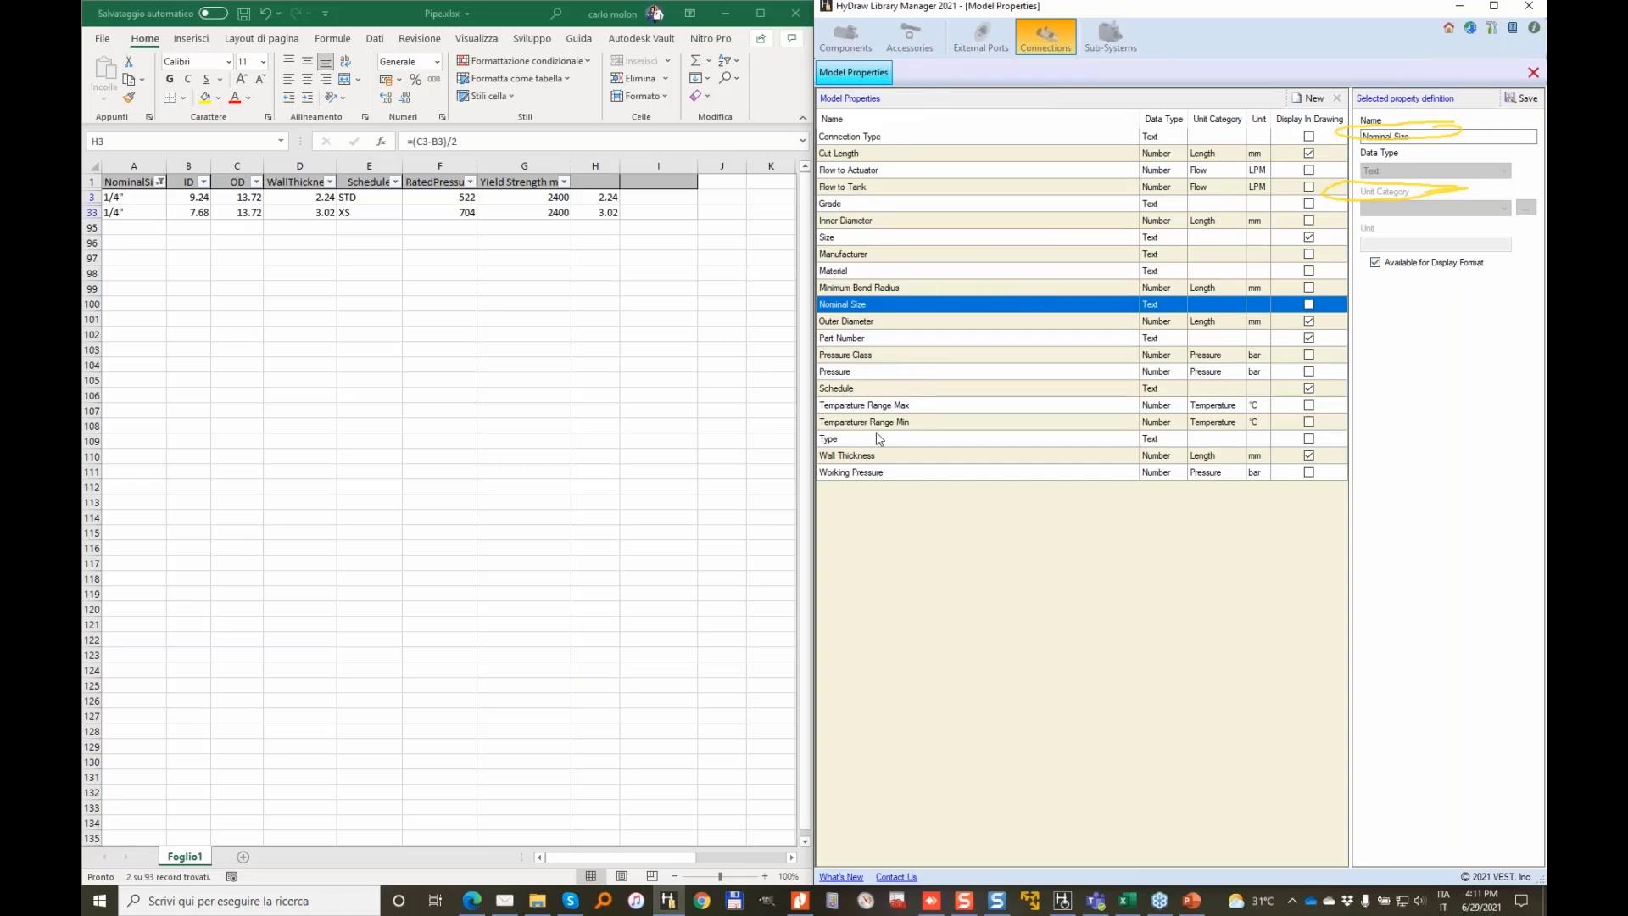
pyautogui.click(865, 387)
pyautogui.click(800, 498)
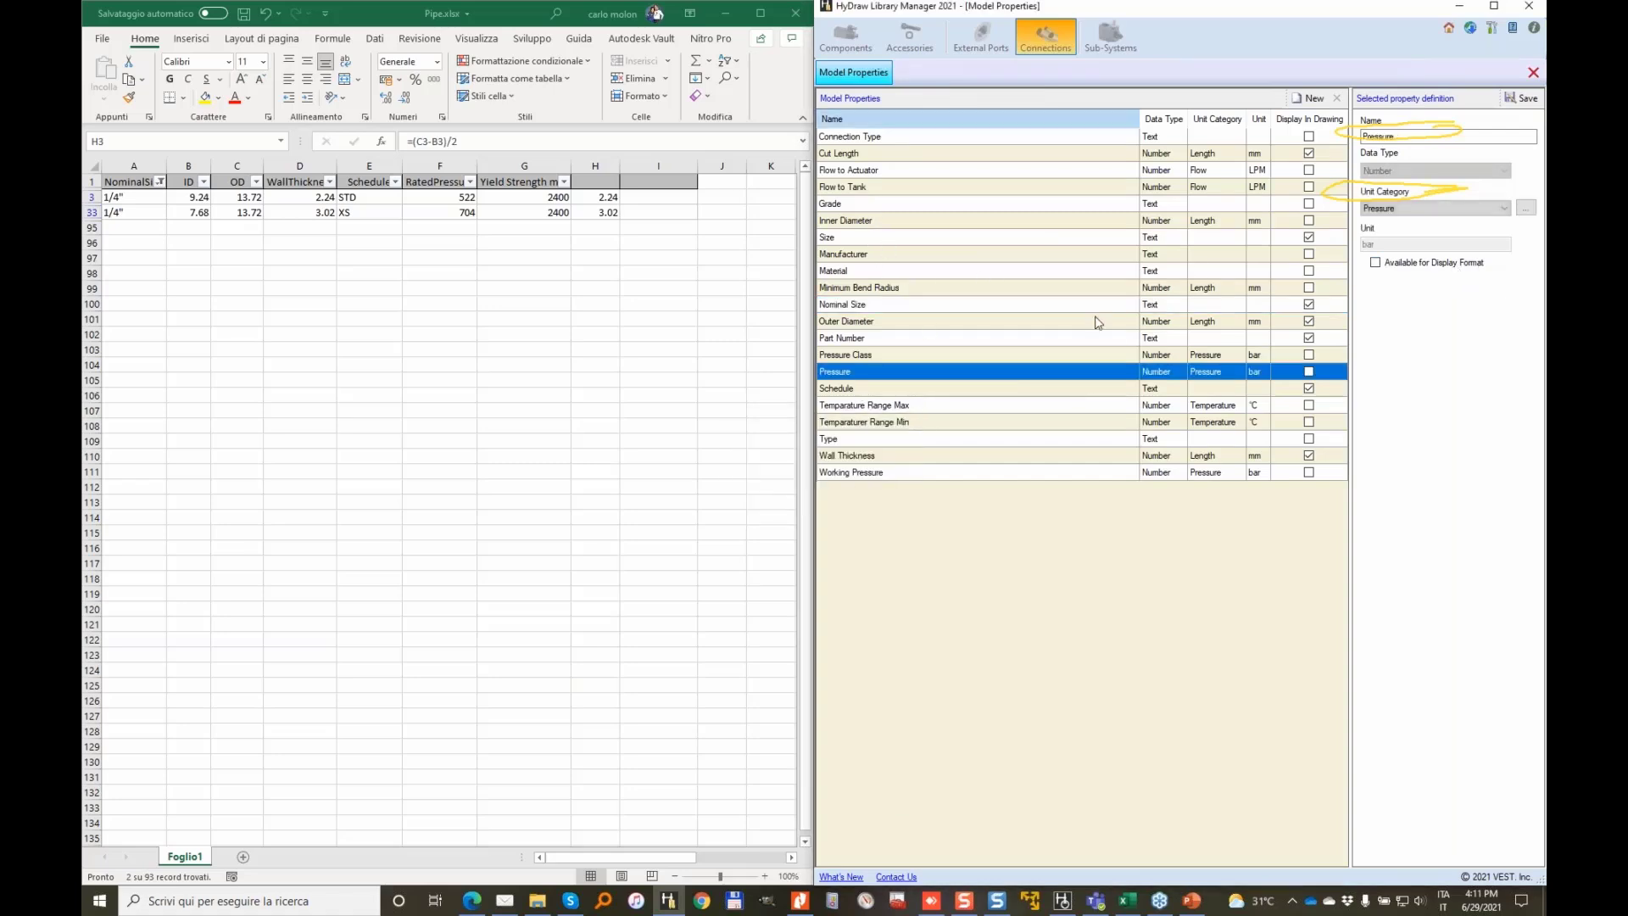
pyautogui.click(853, 392)
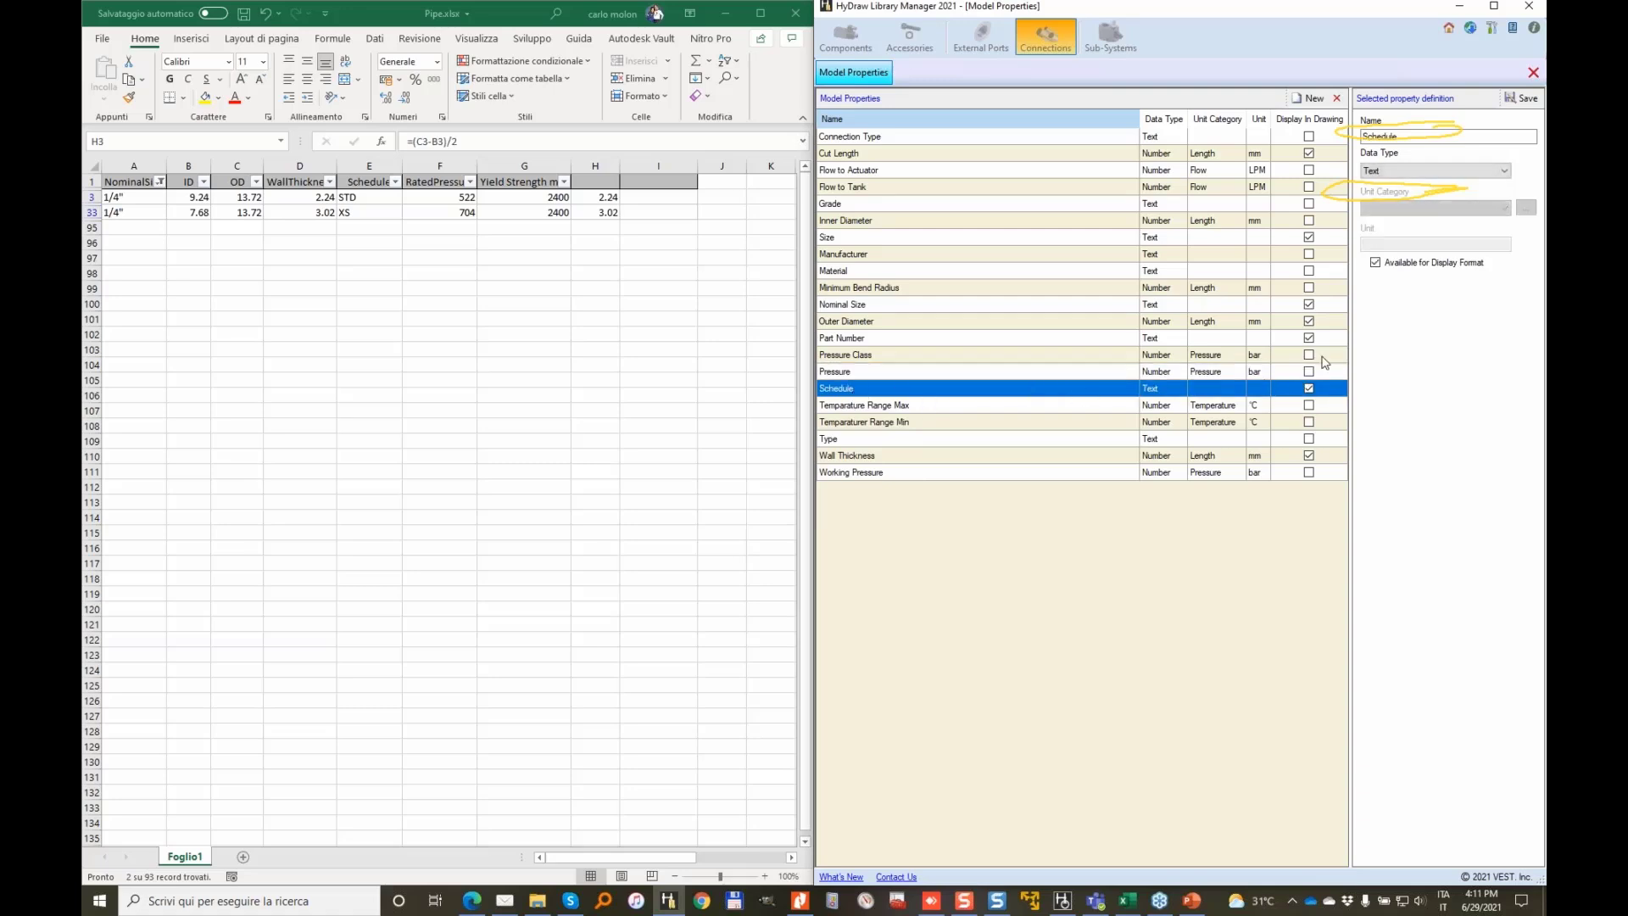
pyautogui.click(1533, 96)
pyautogui.click(1533, 73)
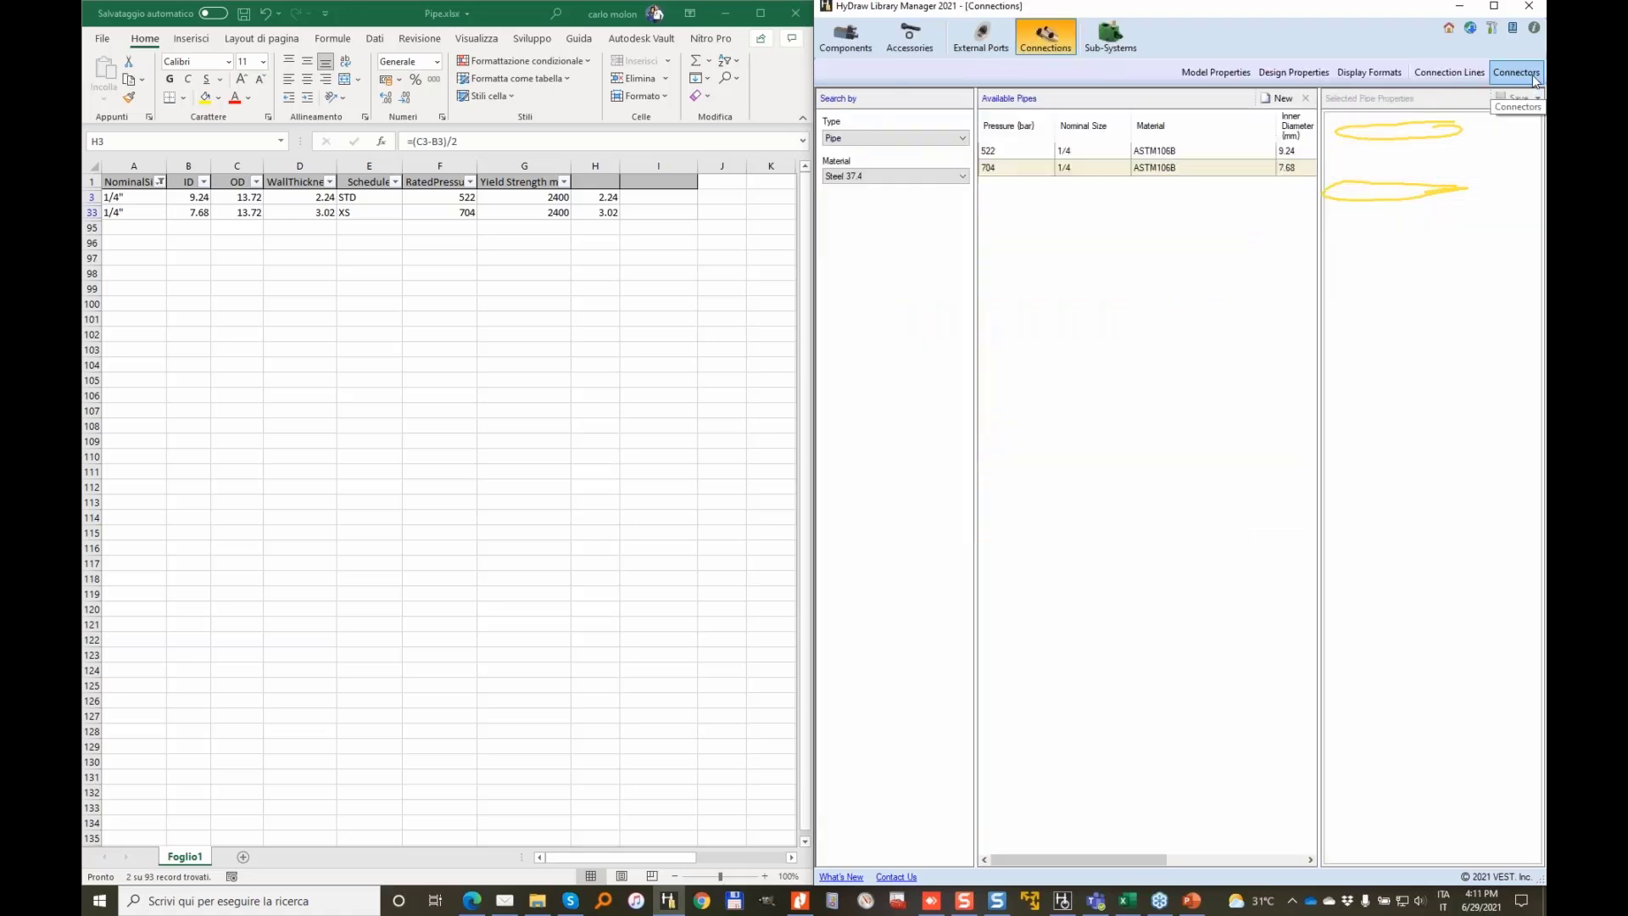
# Create a new connection display format named PipeSize with the Nominal Size model property as its first linked property
pyautogui.click(1367, 73)
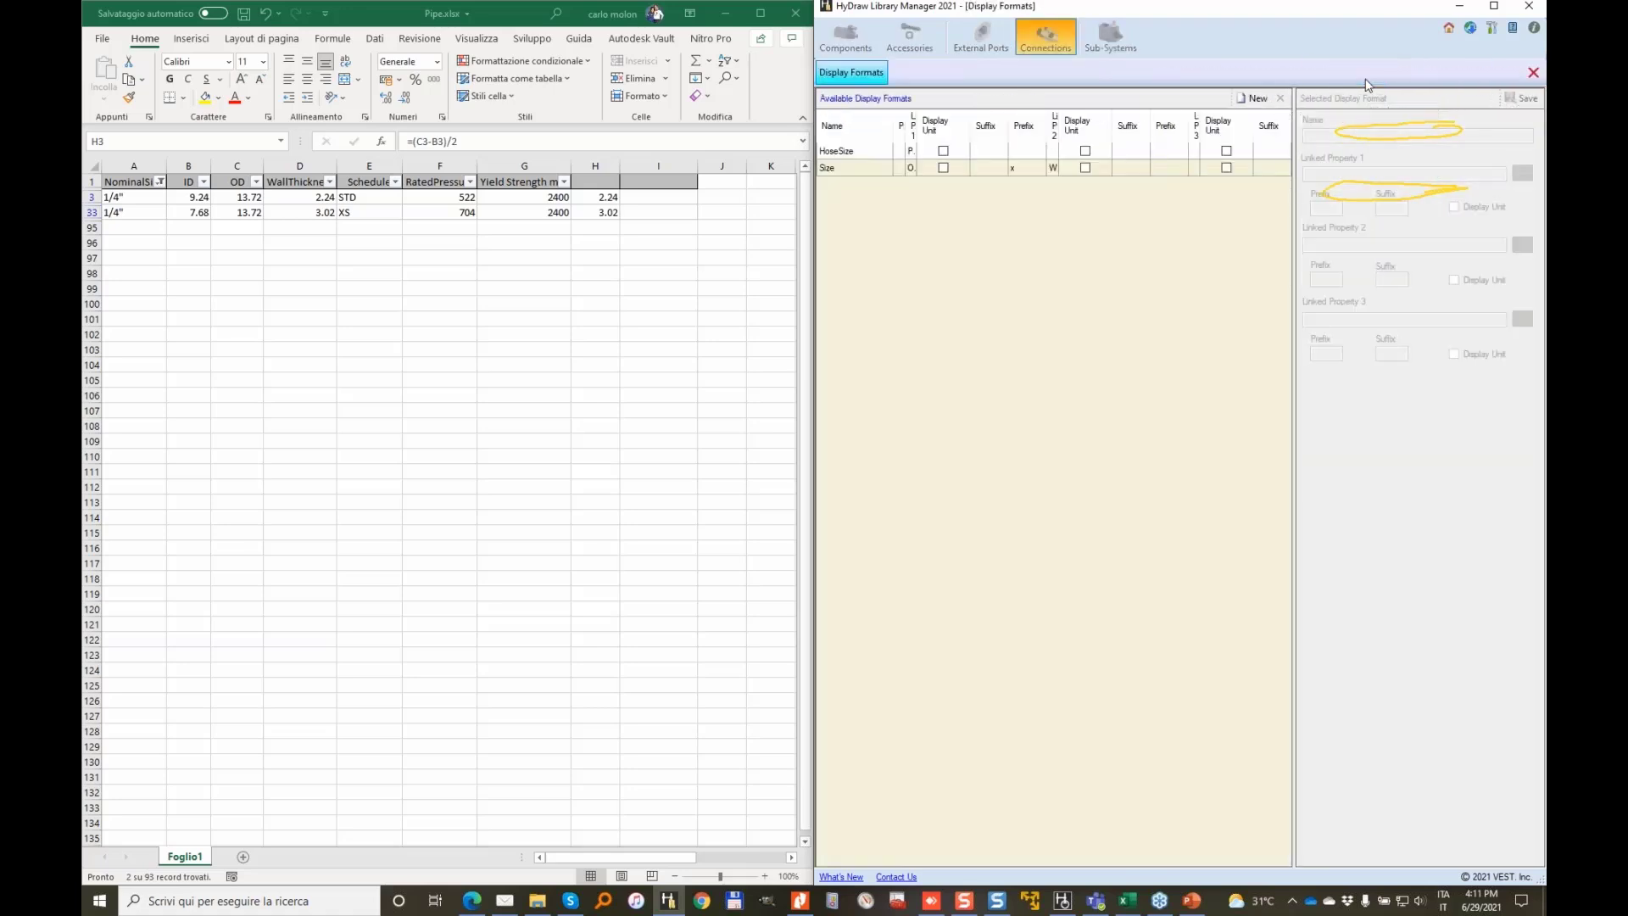
pyautogui.click(1253, 98)
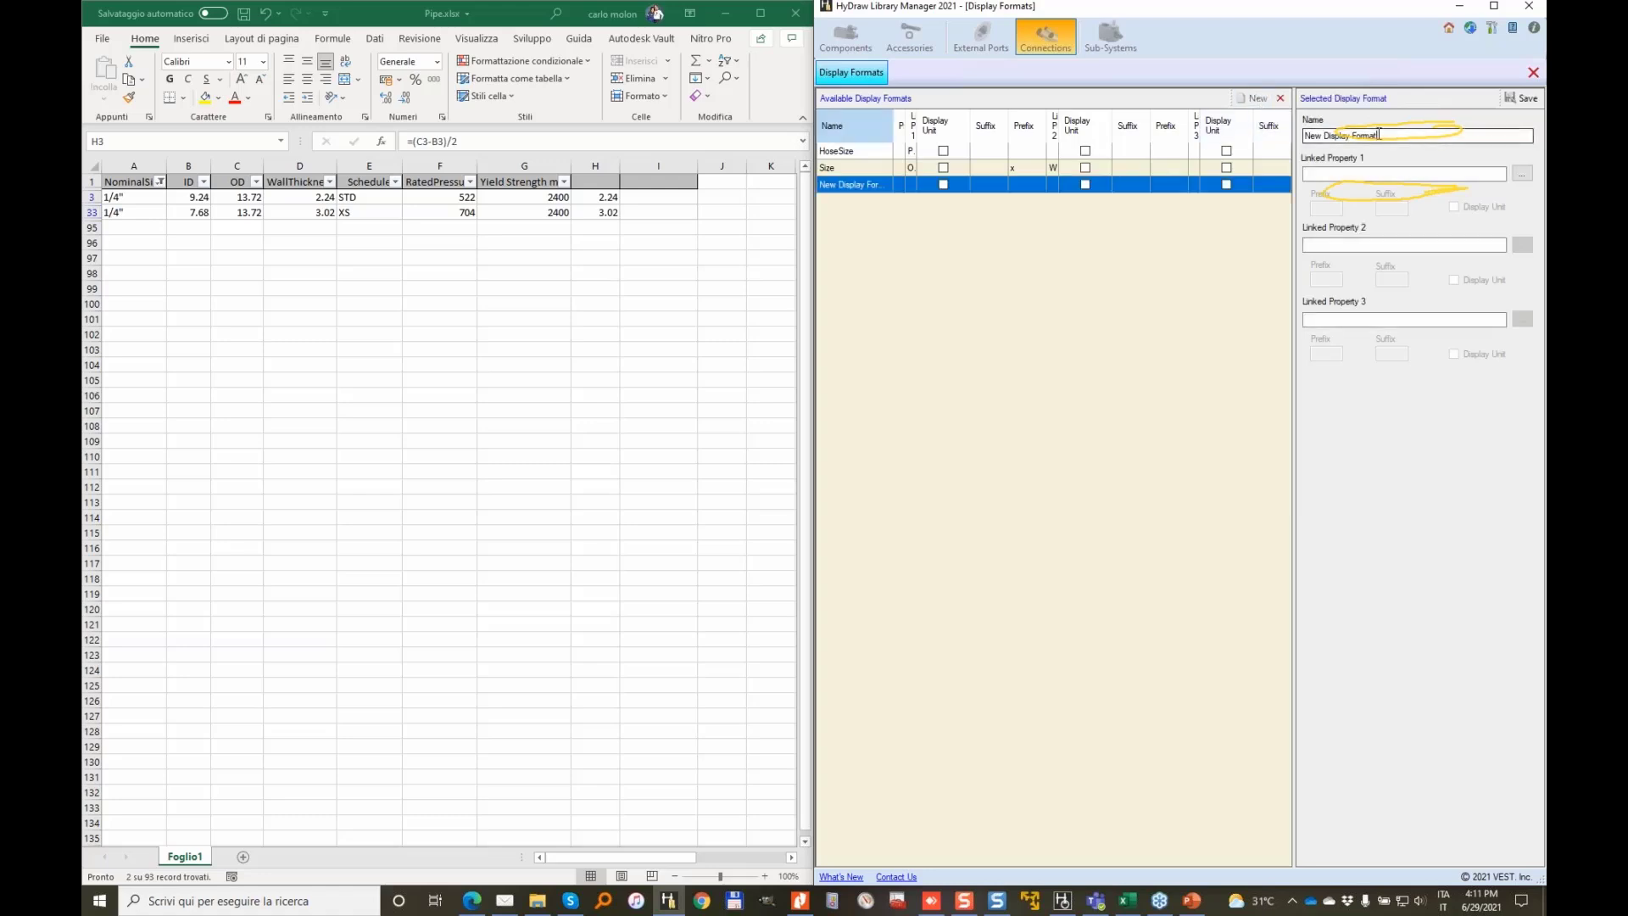
pyautogui.write('pl')
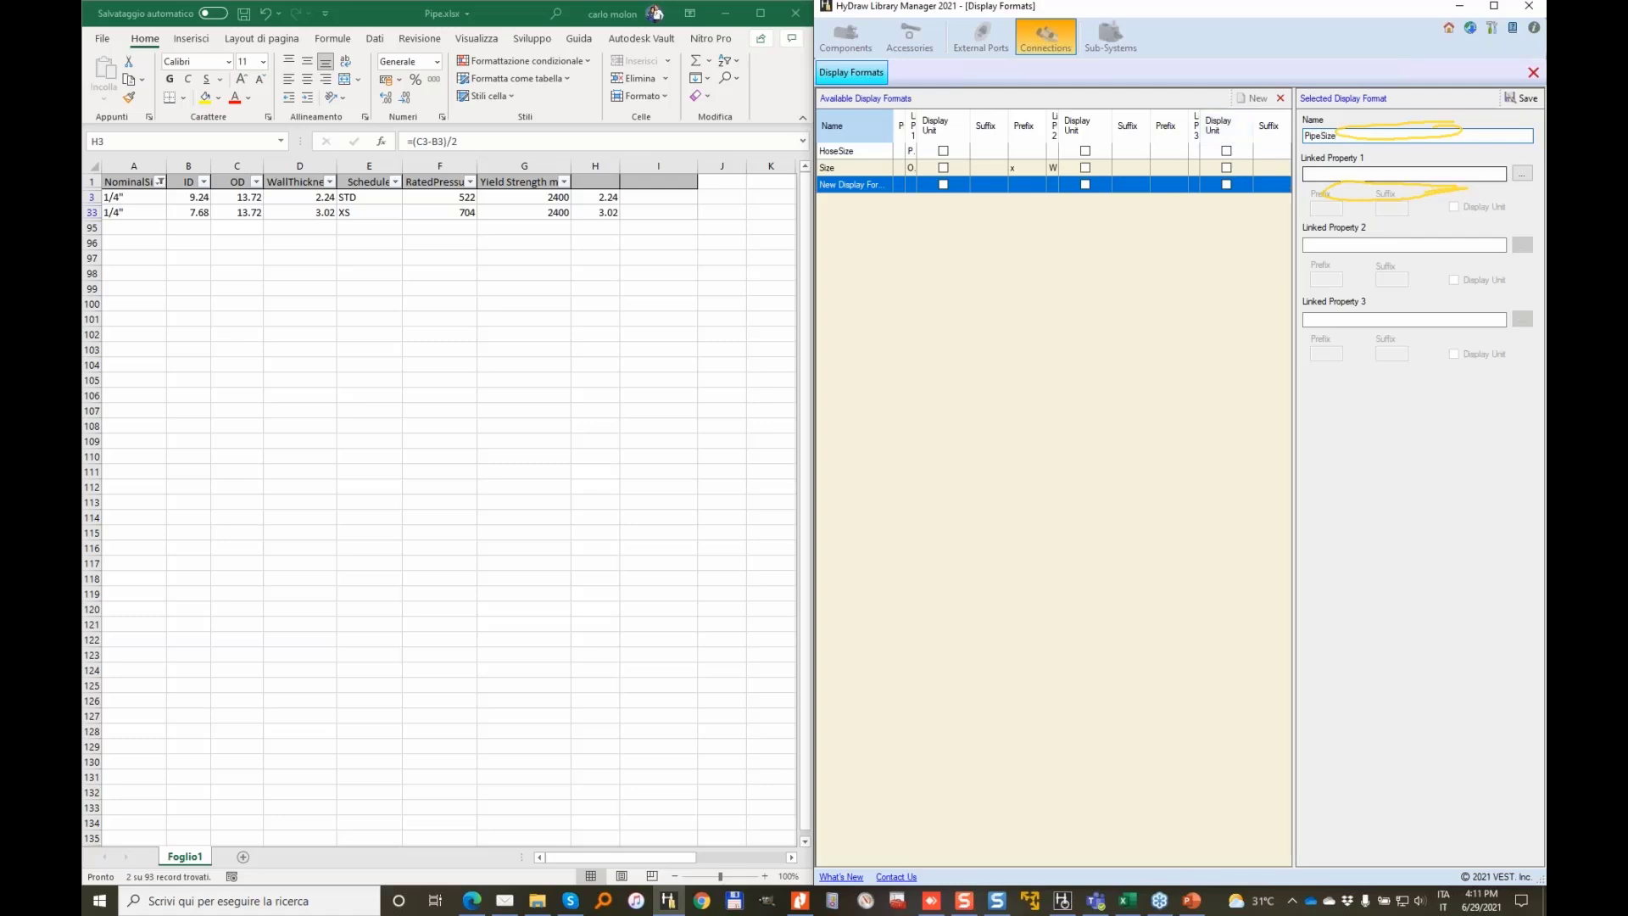
pyautogui.click(1523, 173)
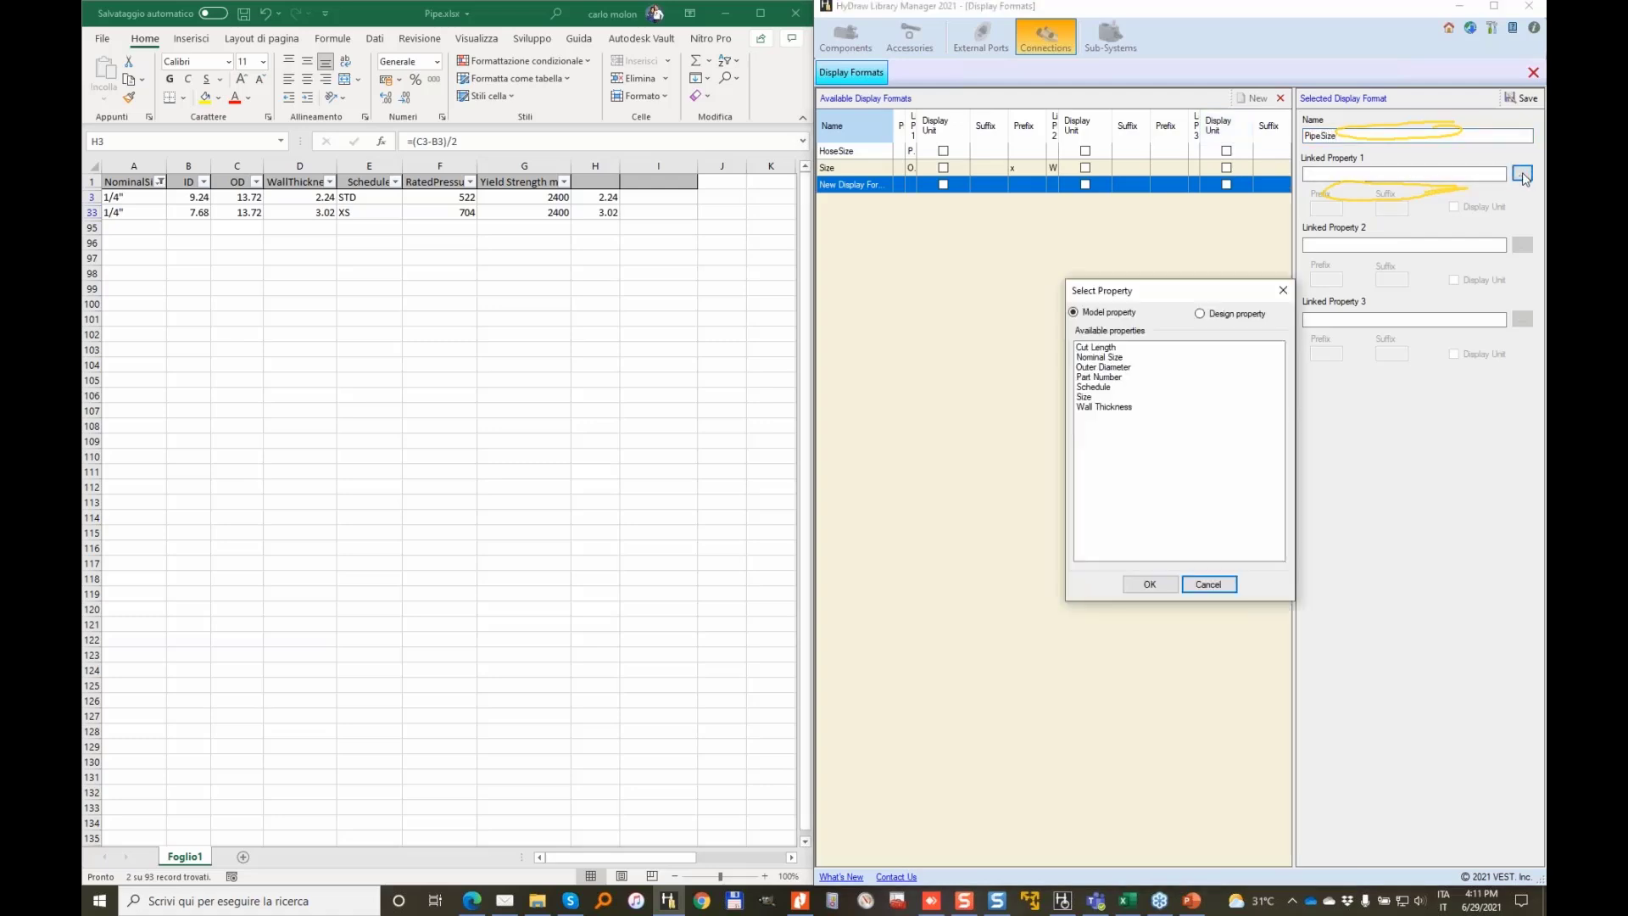
pyautogui.click(1099, 357)
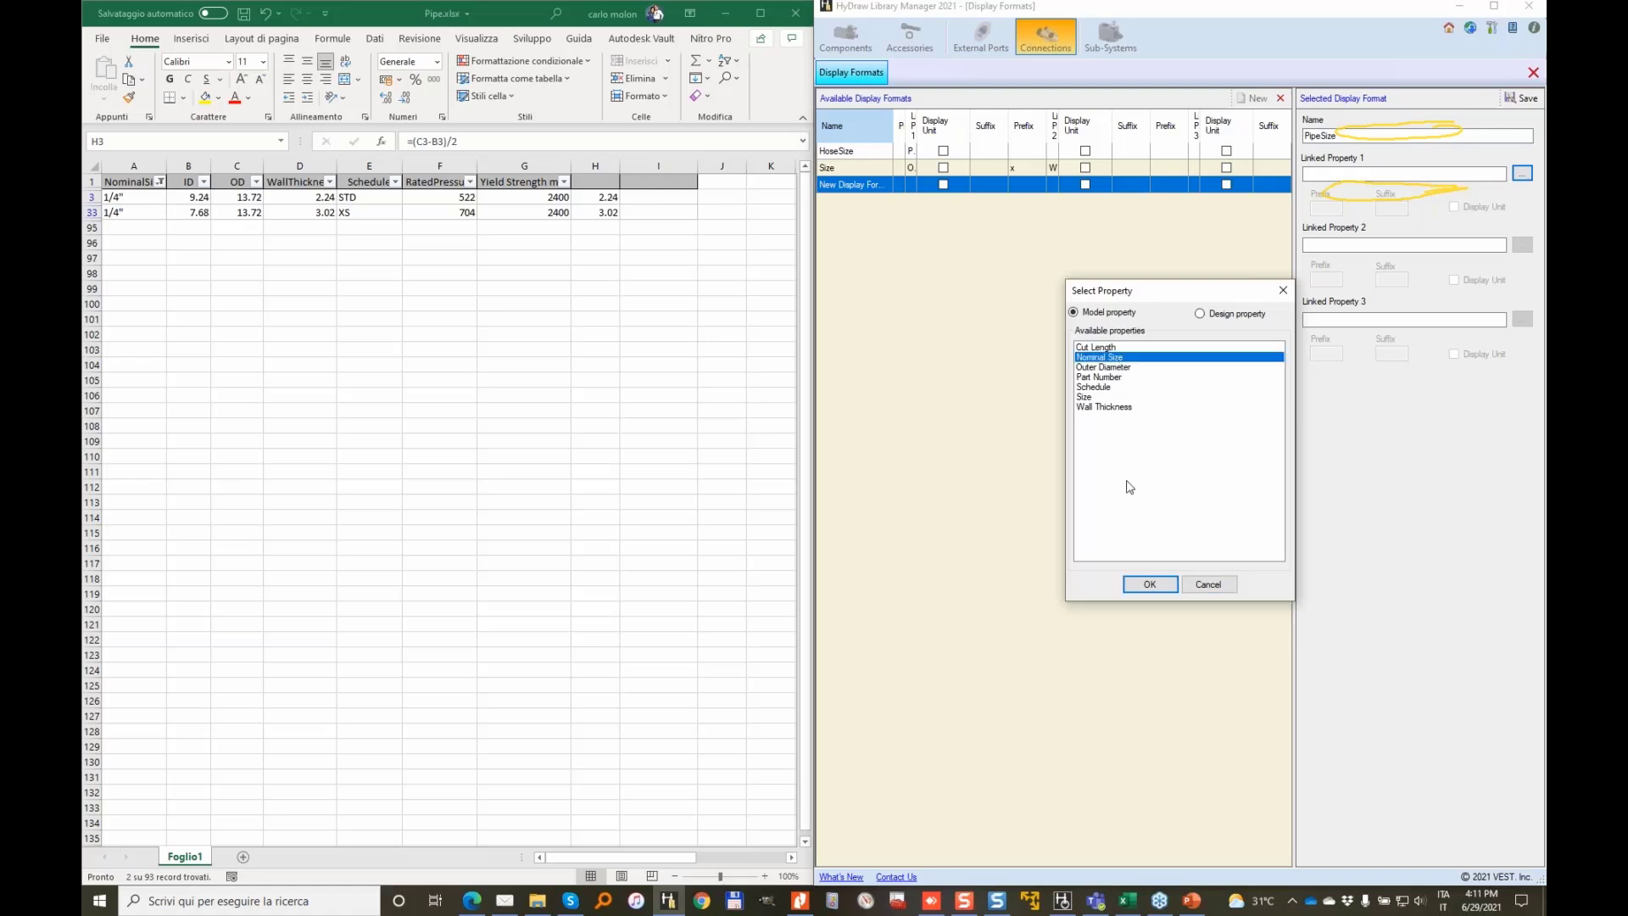
pyautogui.click(1149, 584)
# Link Schedule as the PipeSize format's second property with the prefix "-" and save the format
pyautogui.click(1523, 245)
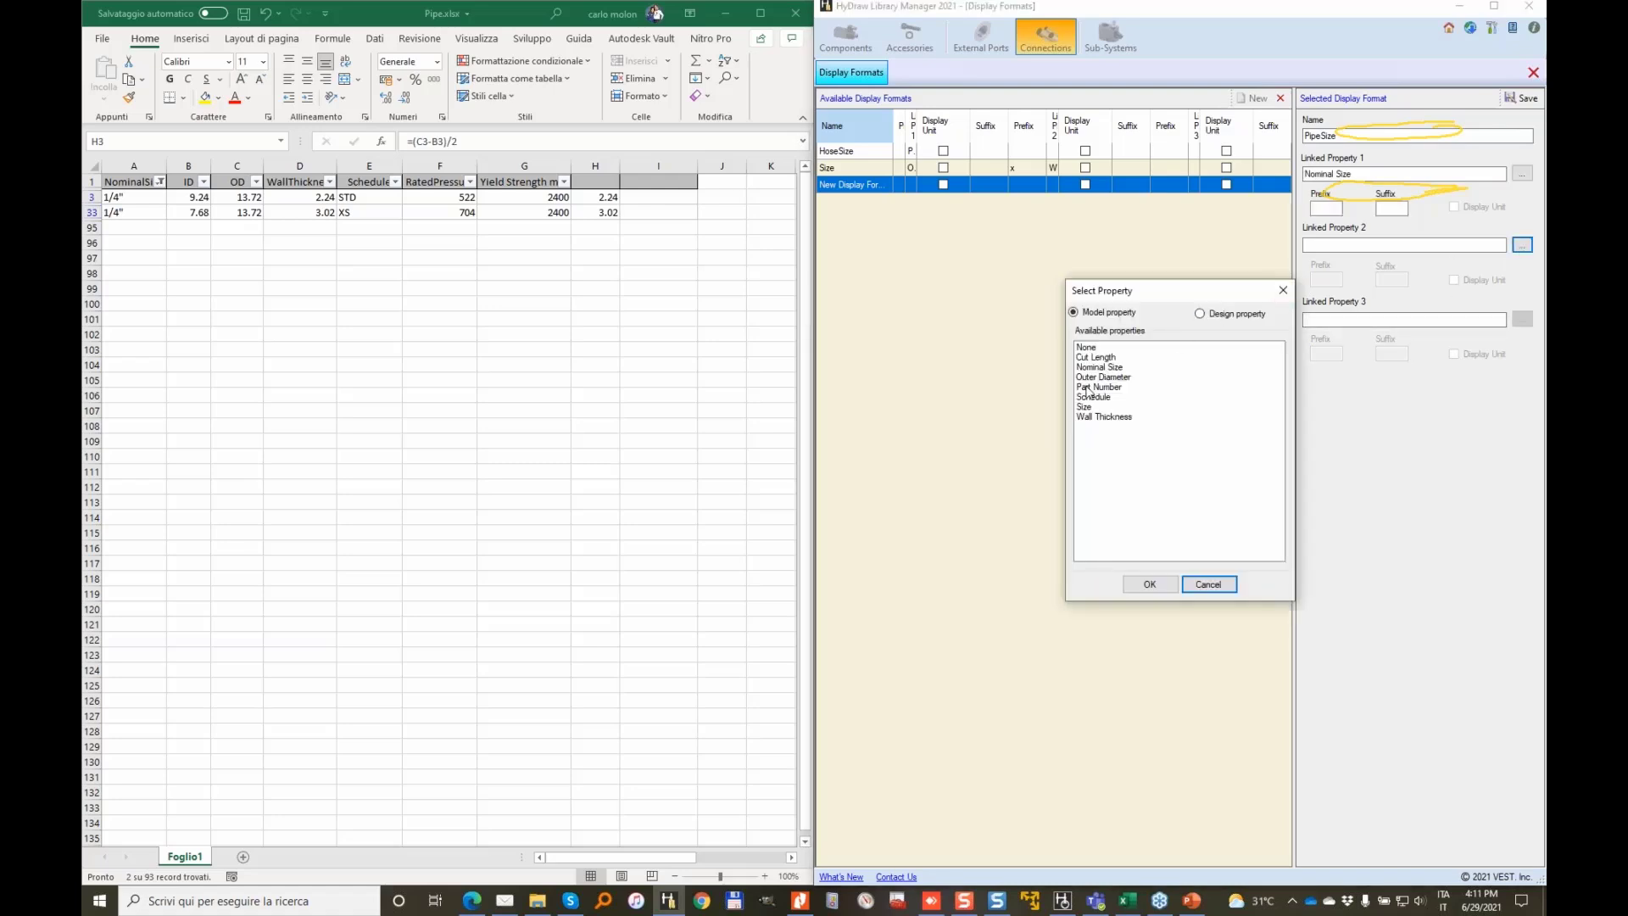
pyautogui.click(1106, 407)
pyautogui.click(1107, 396)
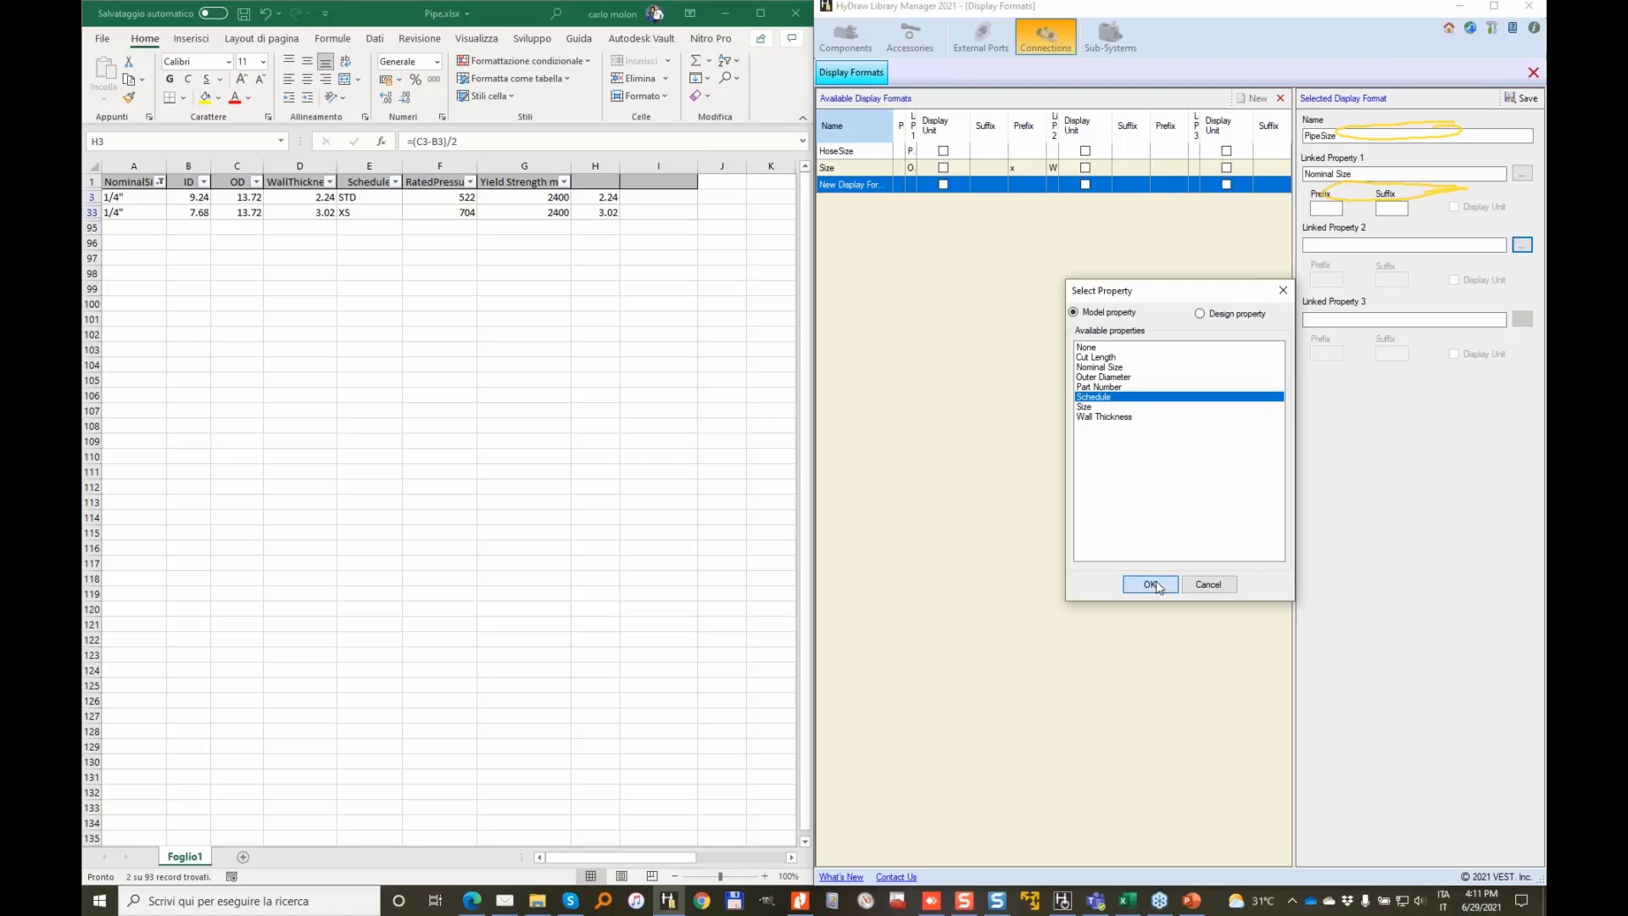
pyautogui.click(1151, 584)
pyautogui.click(1321, 281)
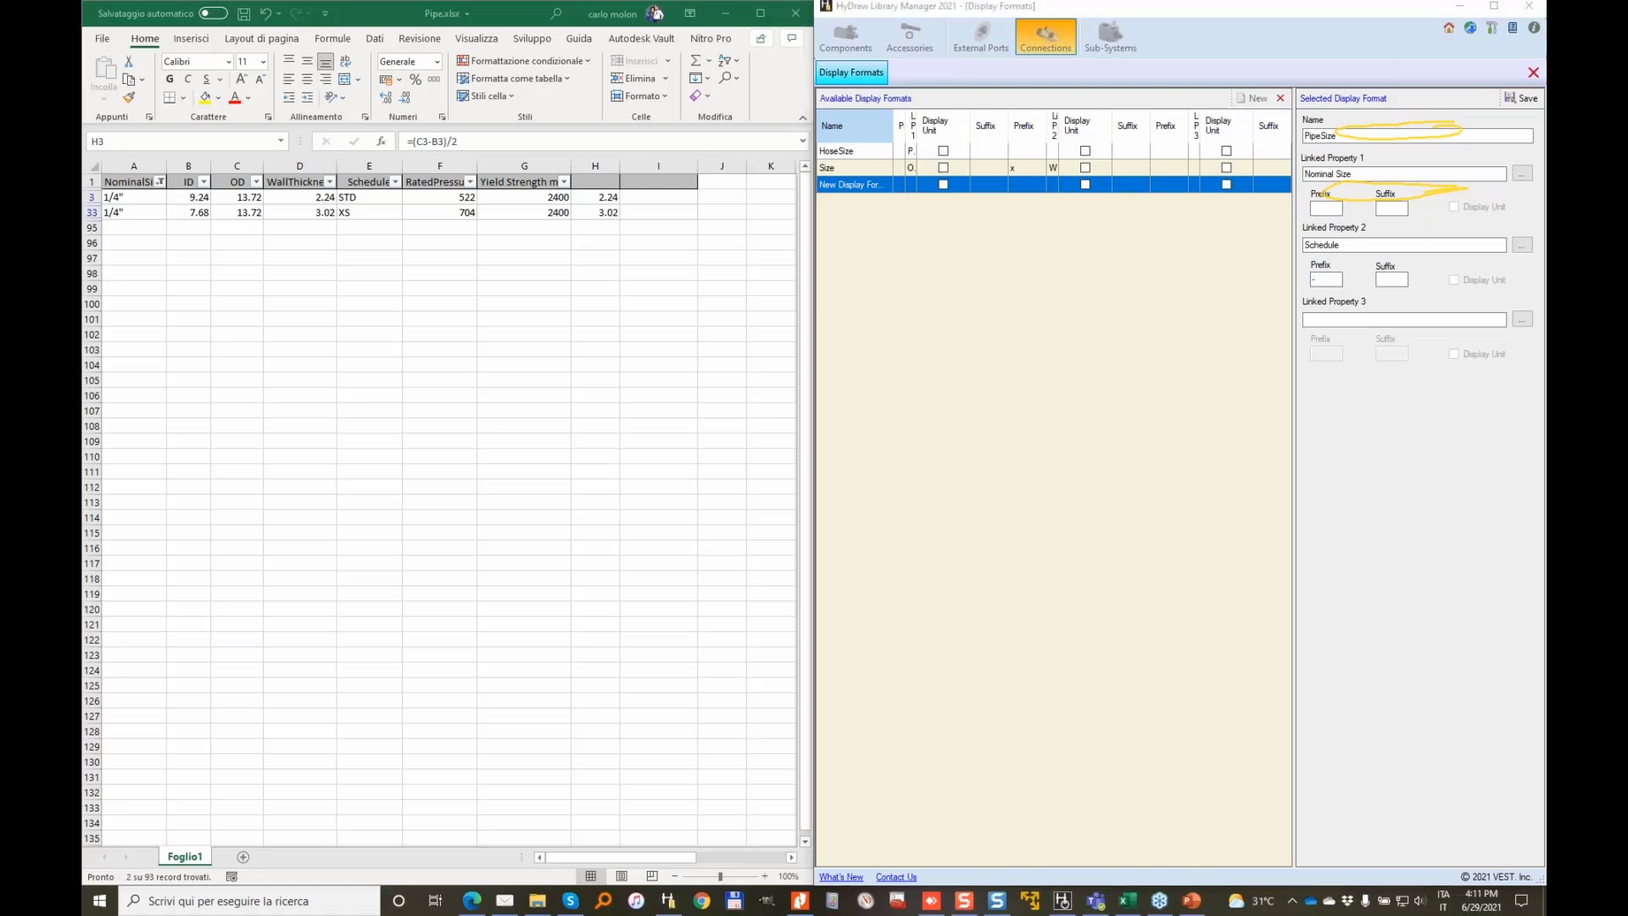
pyautogui.press('Escape')
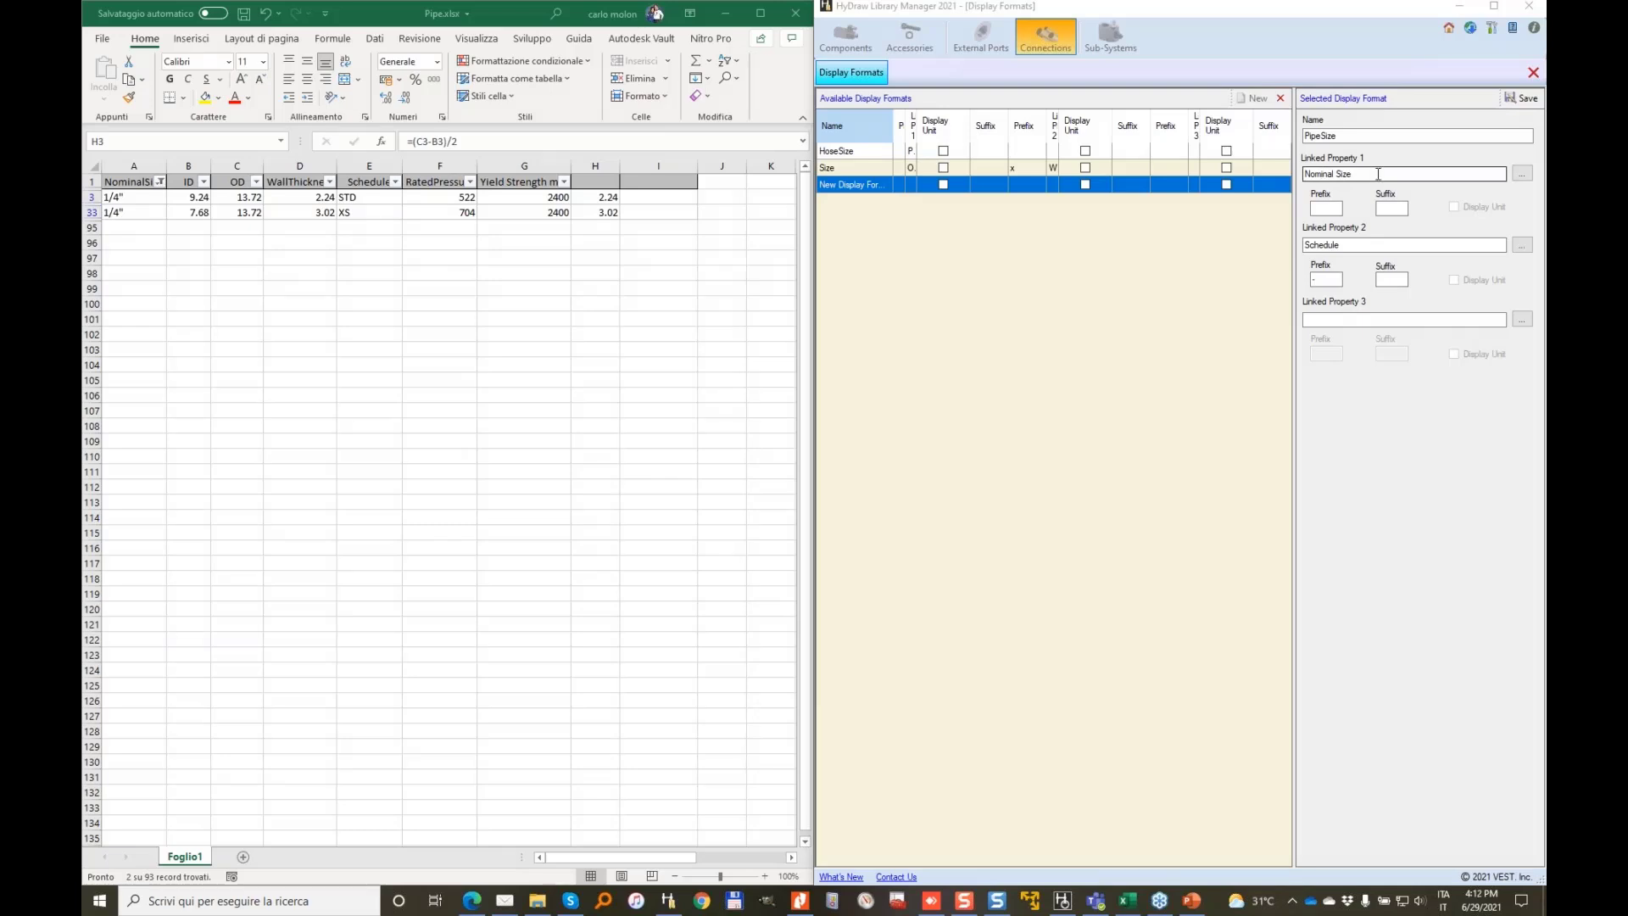
pyautogui.click(1531, 100)
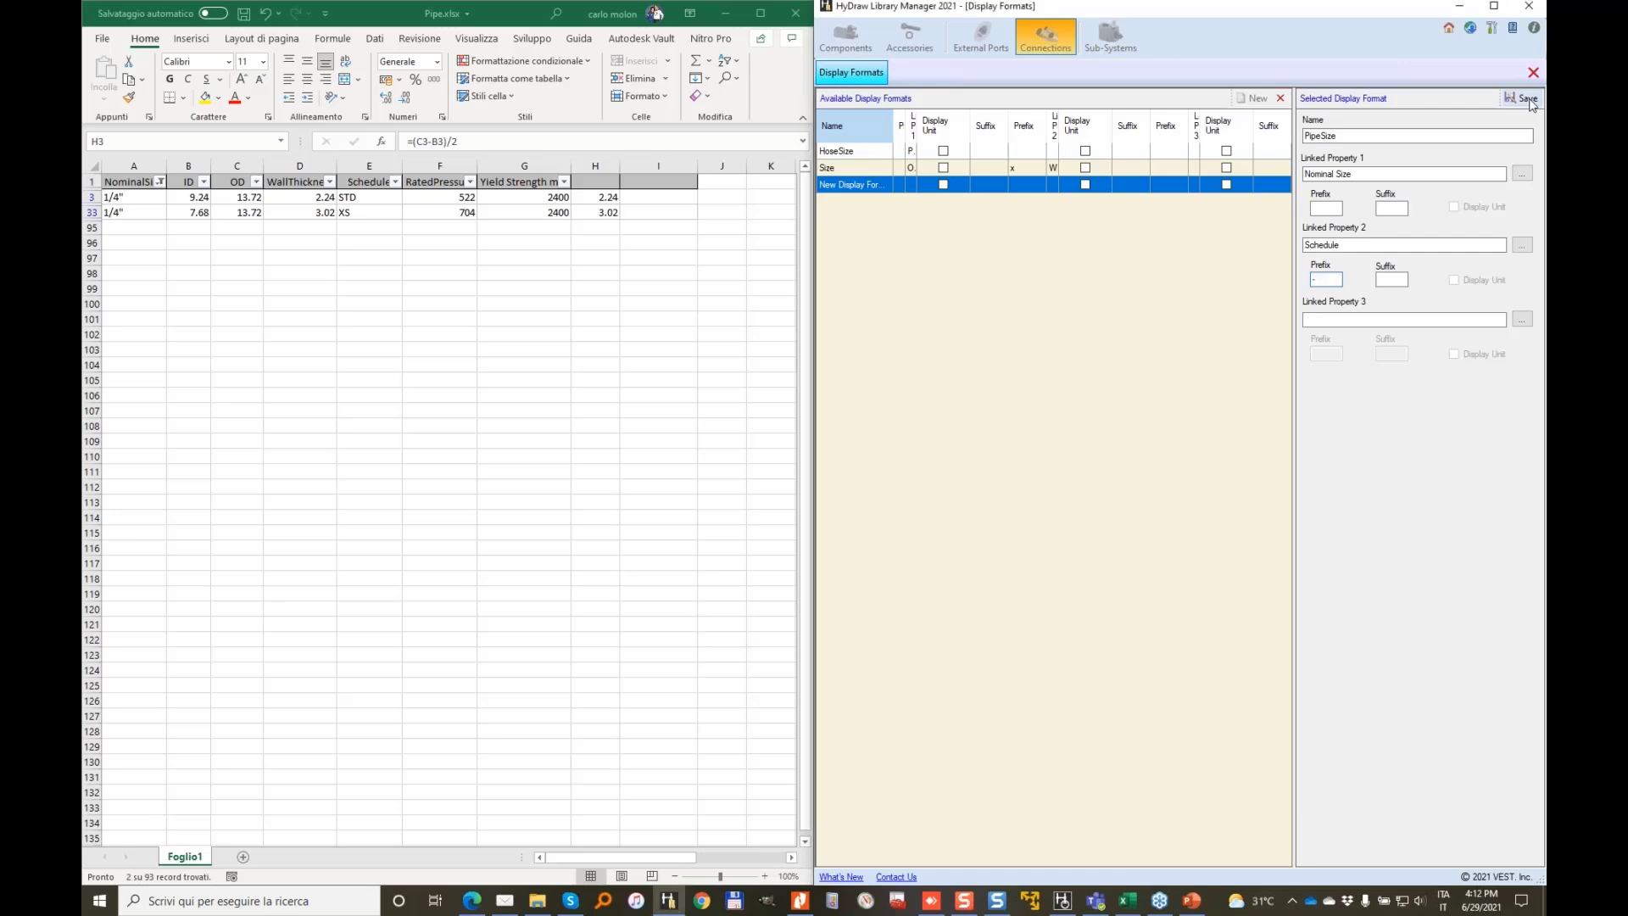
pyautogui.click(1531, 100)
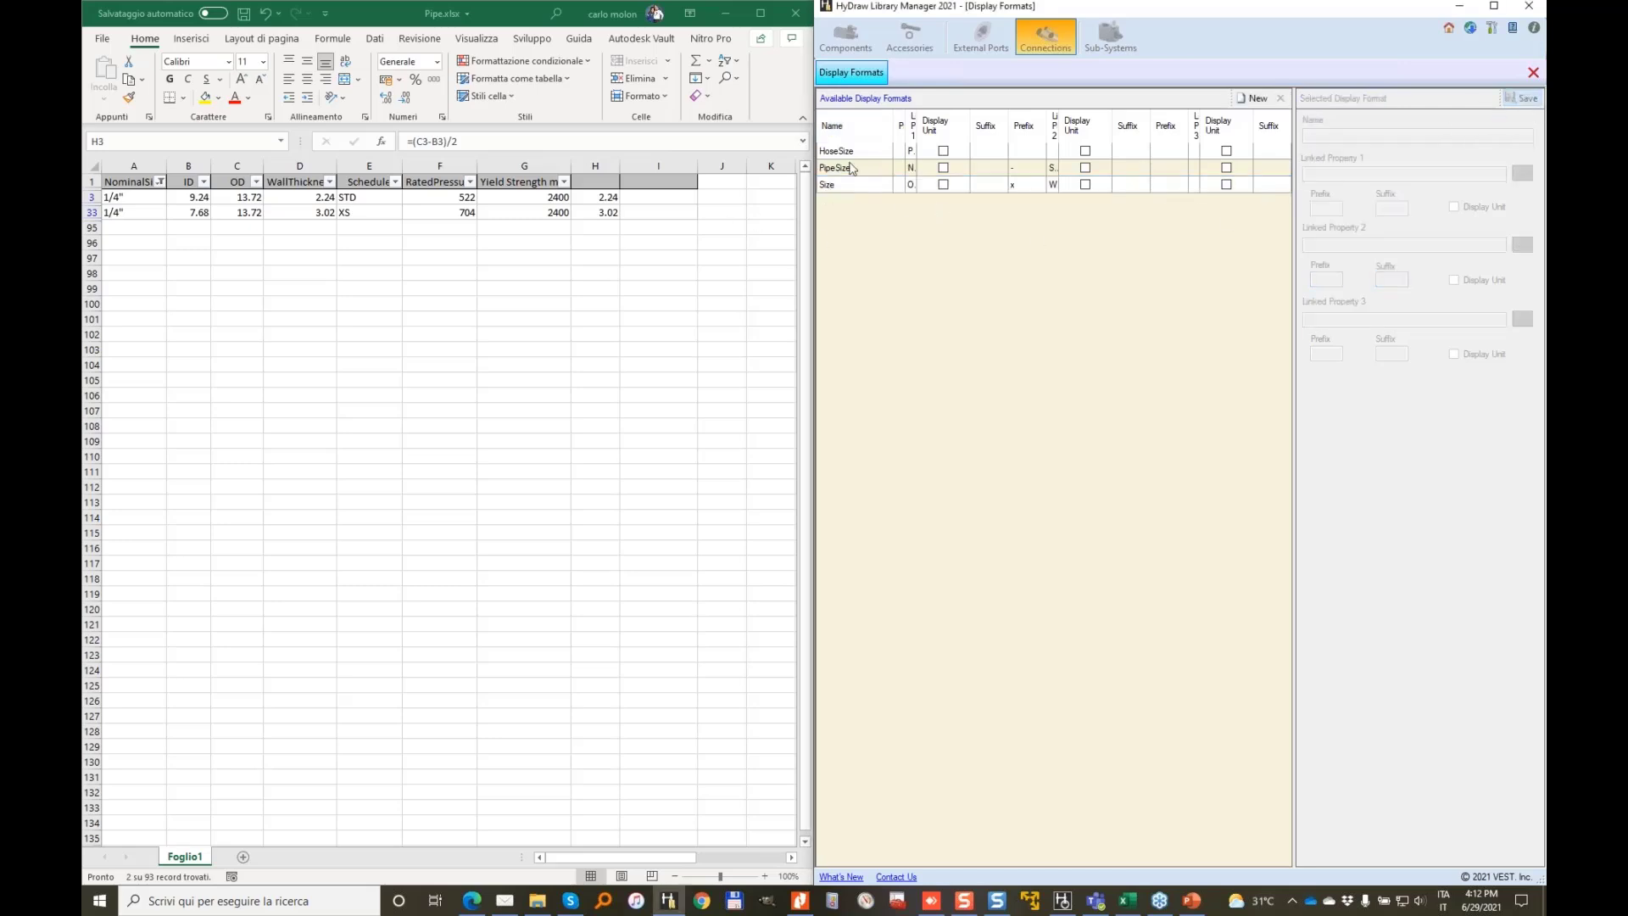
# Compare the linked properties of the PipeSize, HoseSize and Size display formats in the enlarged window and close the formats
pyautogui.click(851, 170)
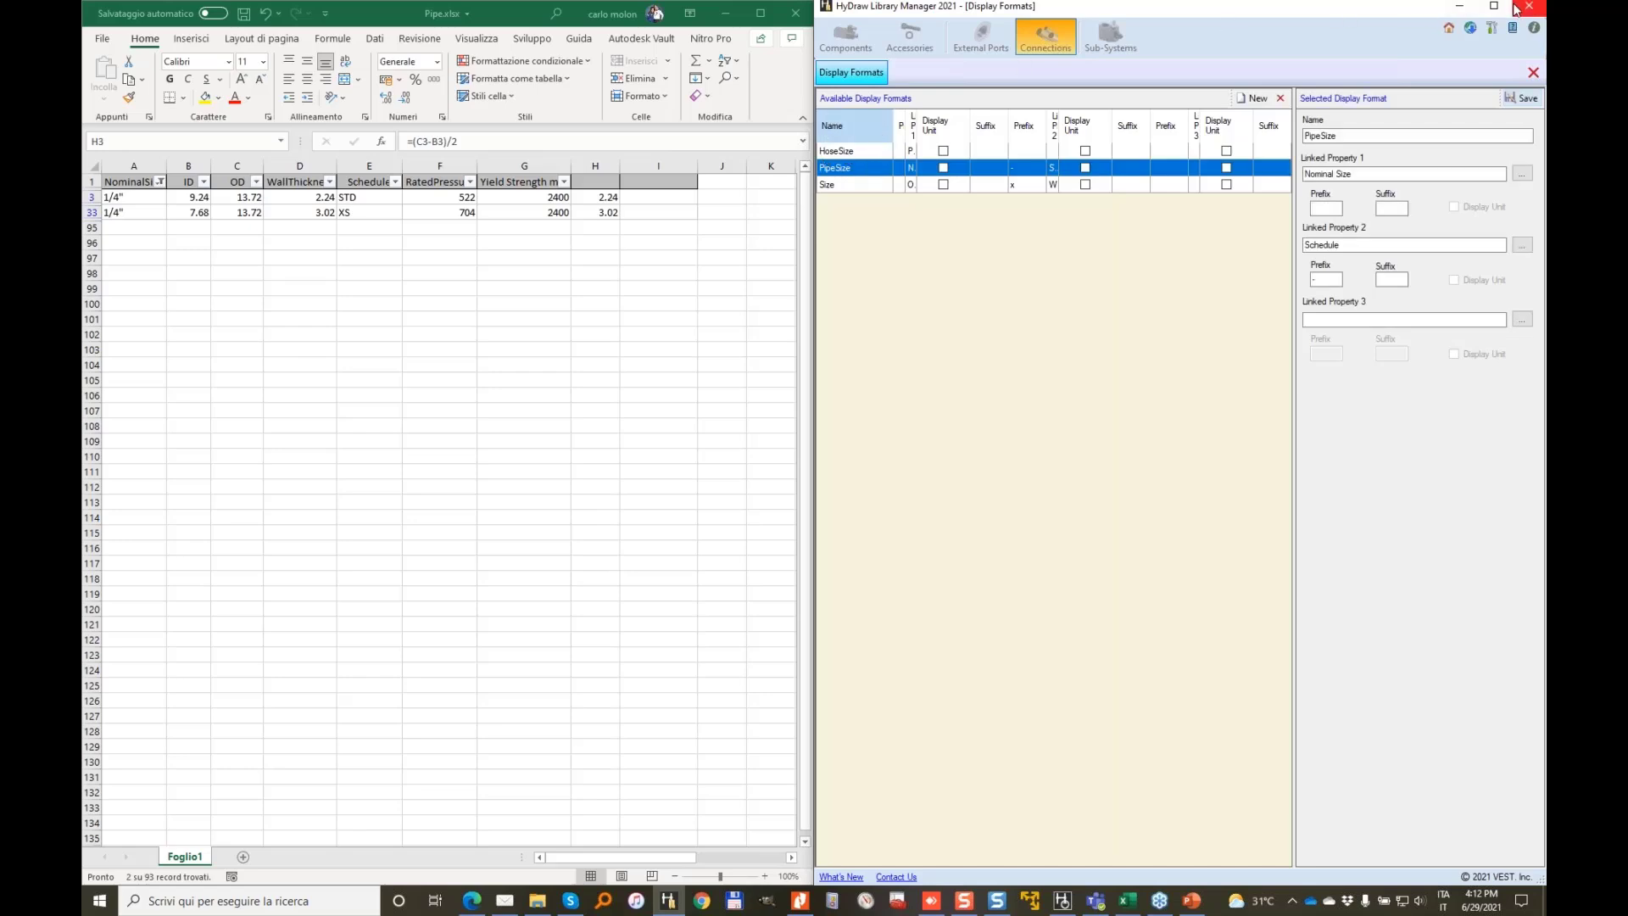
pyautogui.click(1494, 6)
pyautogui.click(133, 140)
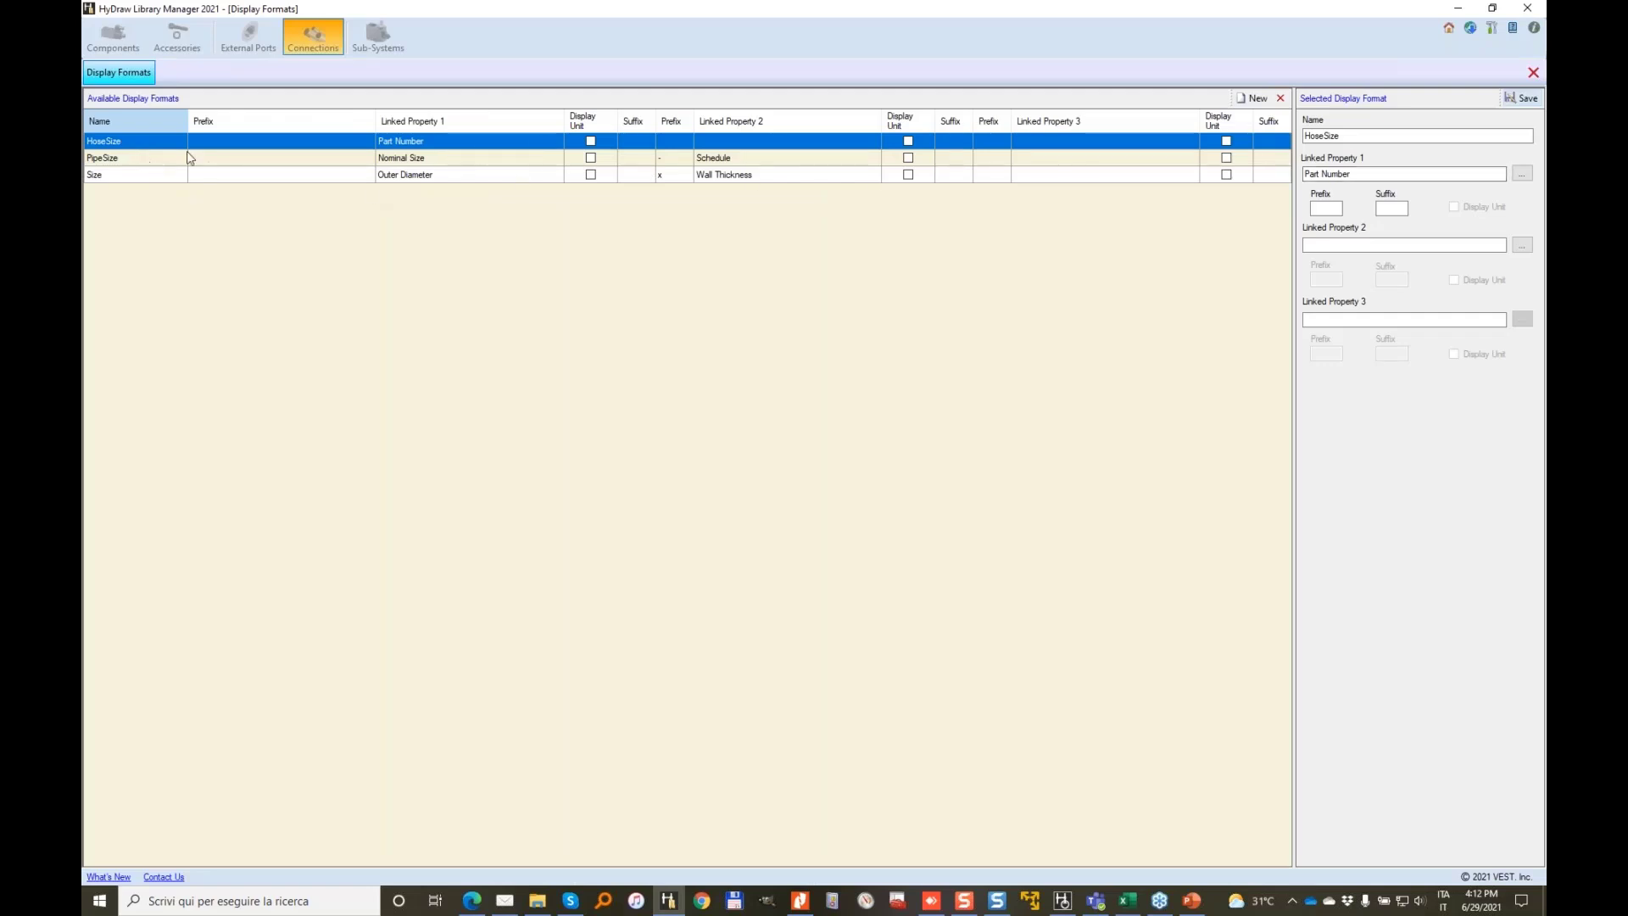
pyautogui.click(114, 177)
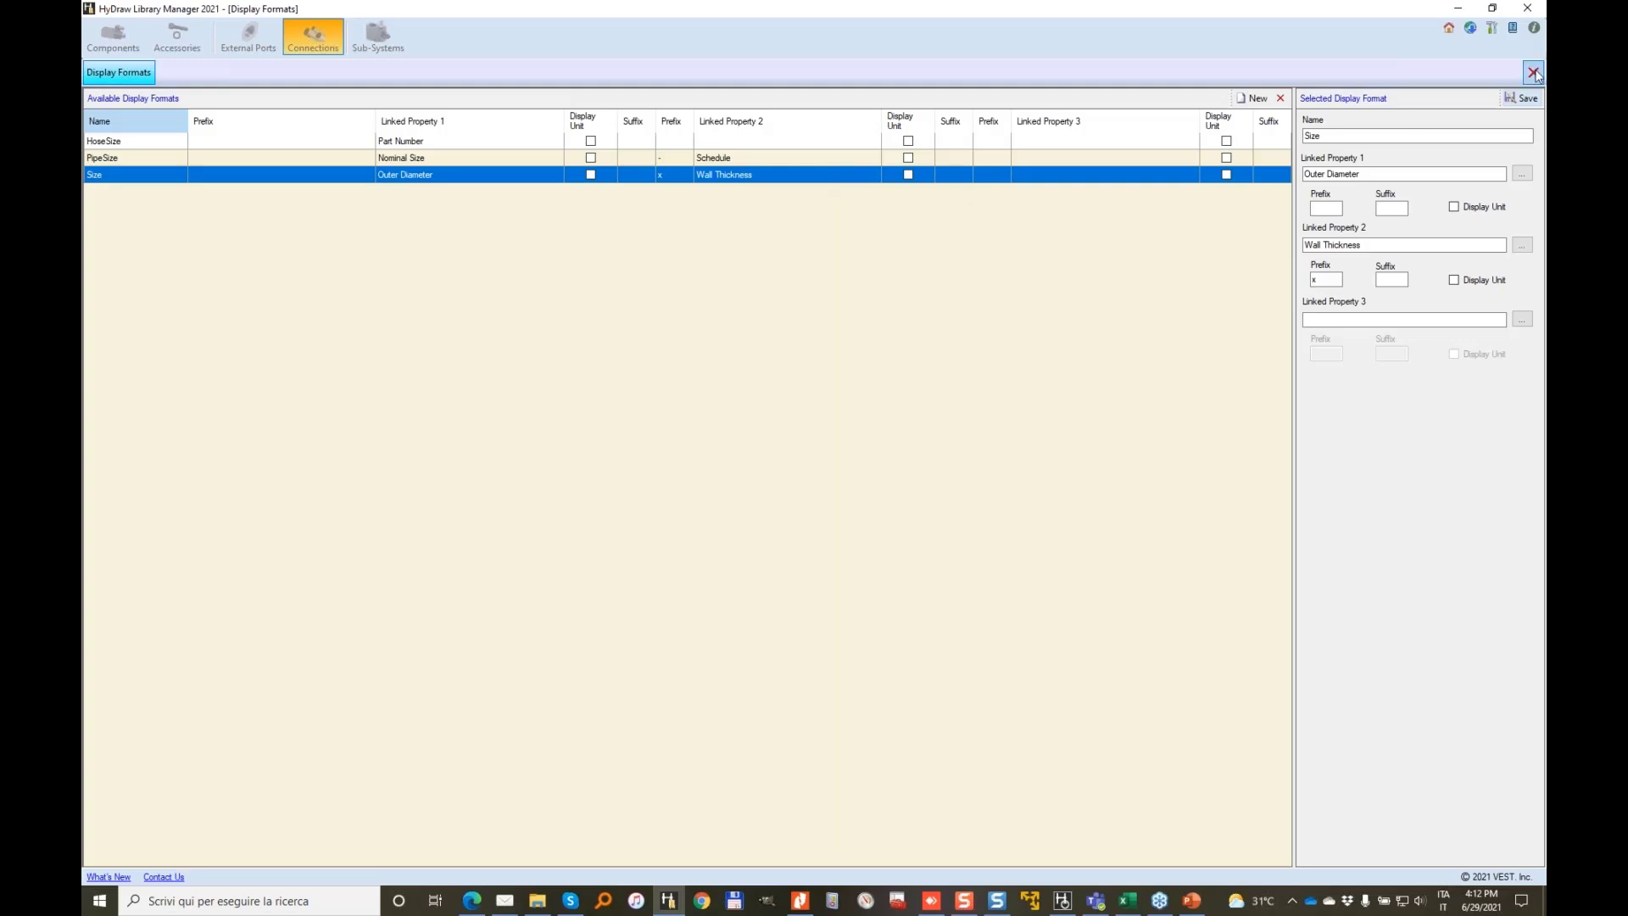
pyautogui.click(95, 158)
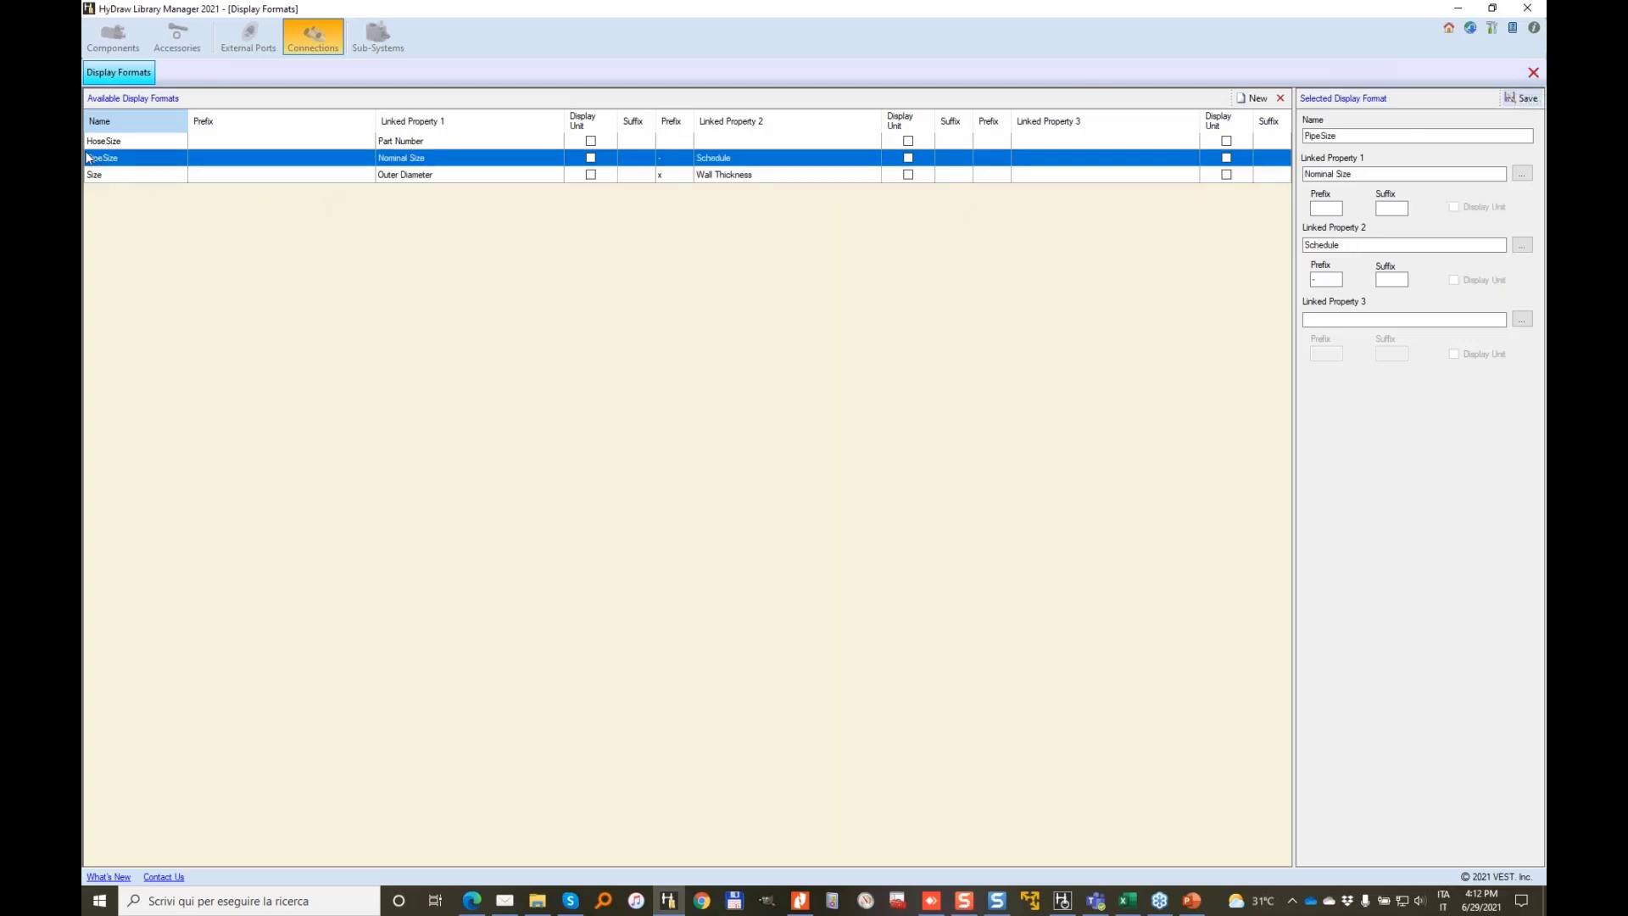
pyautogui.click(1530, 71)
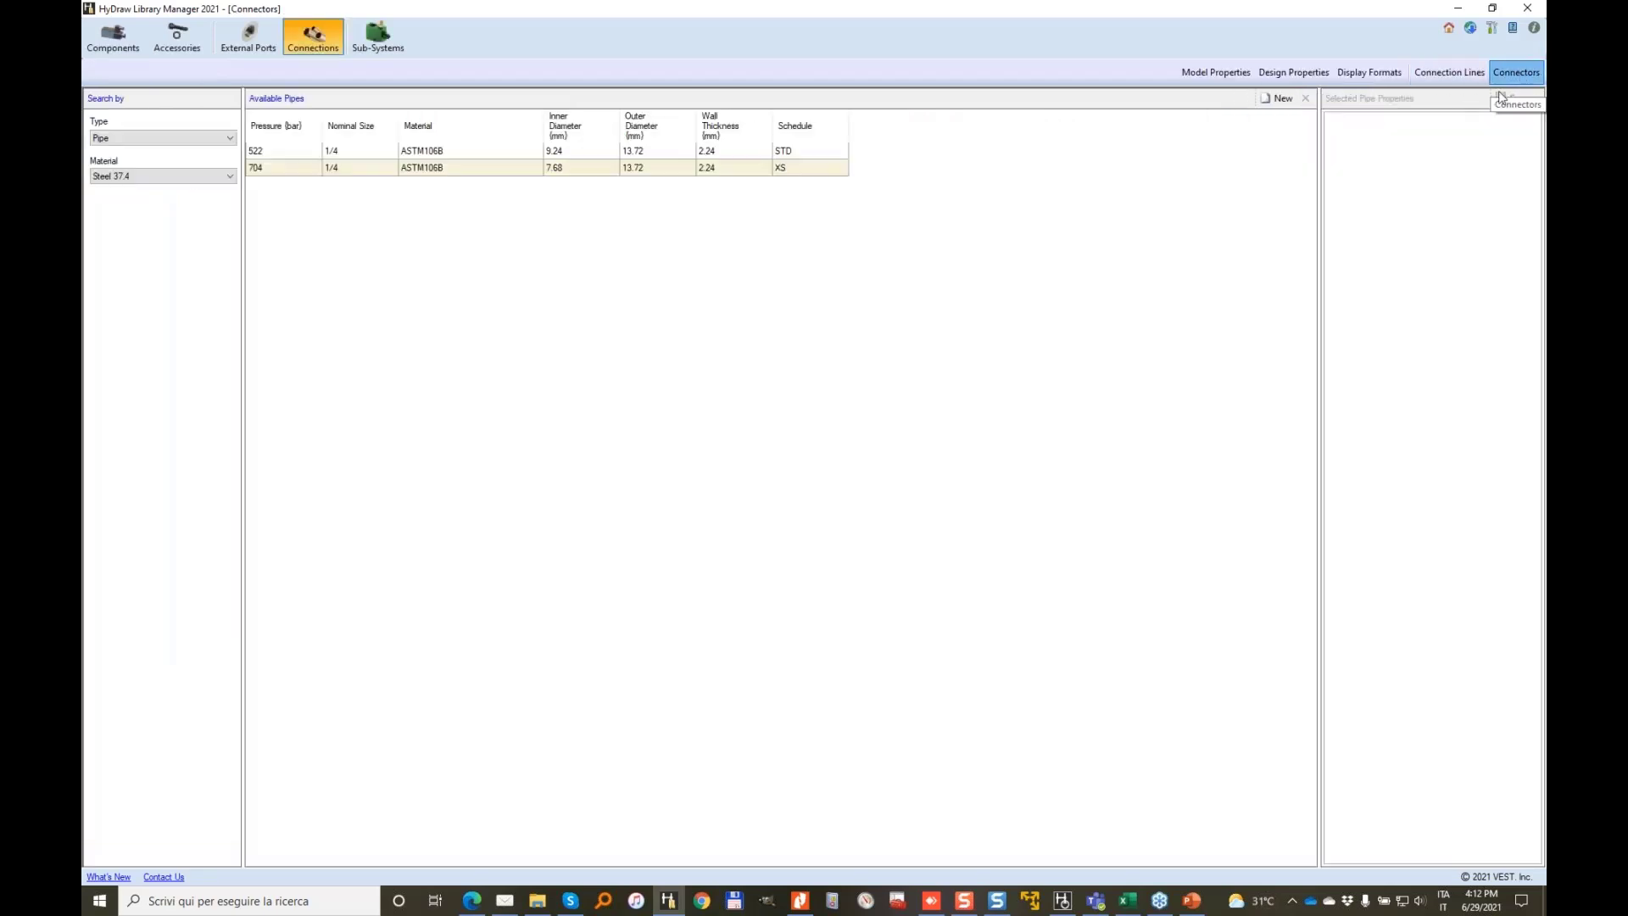
# Replace the Pipe connector's Size display format with PipeSize and save the connector
pyautogui.click(1525, 72)
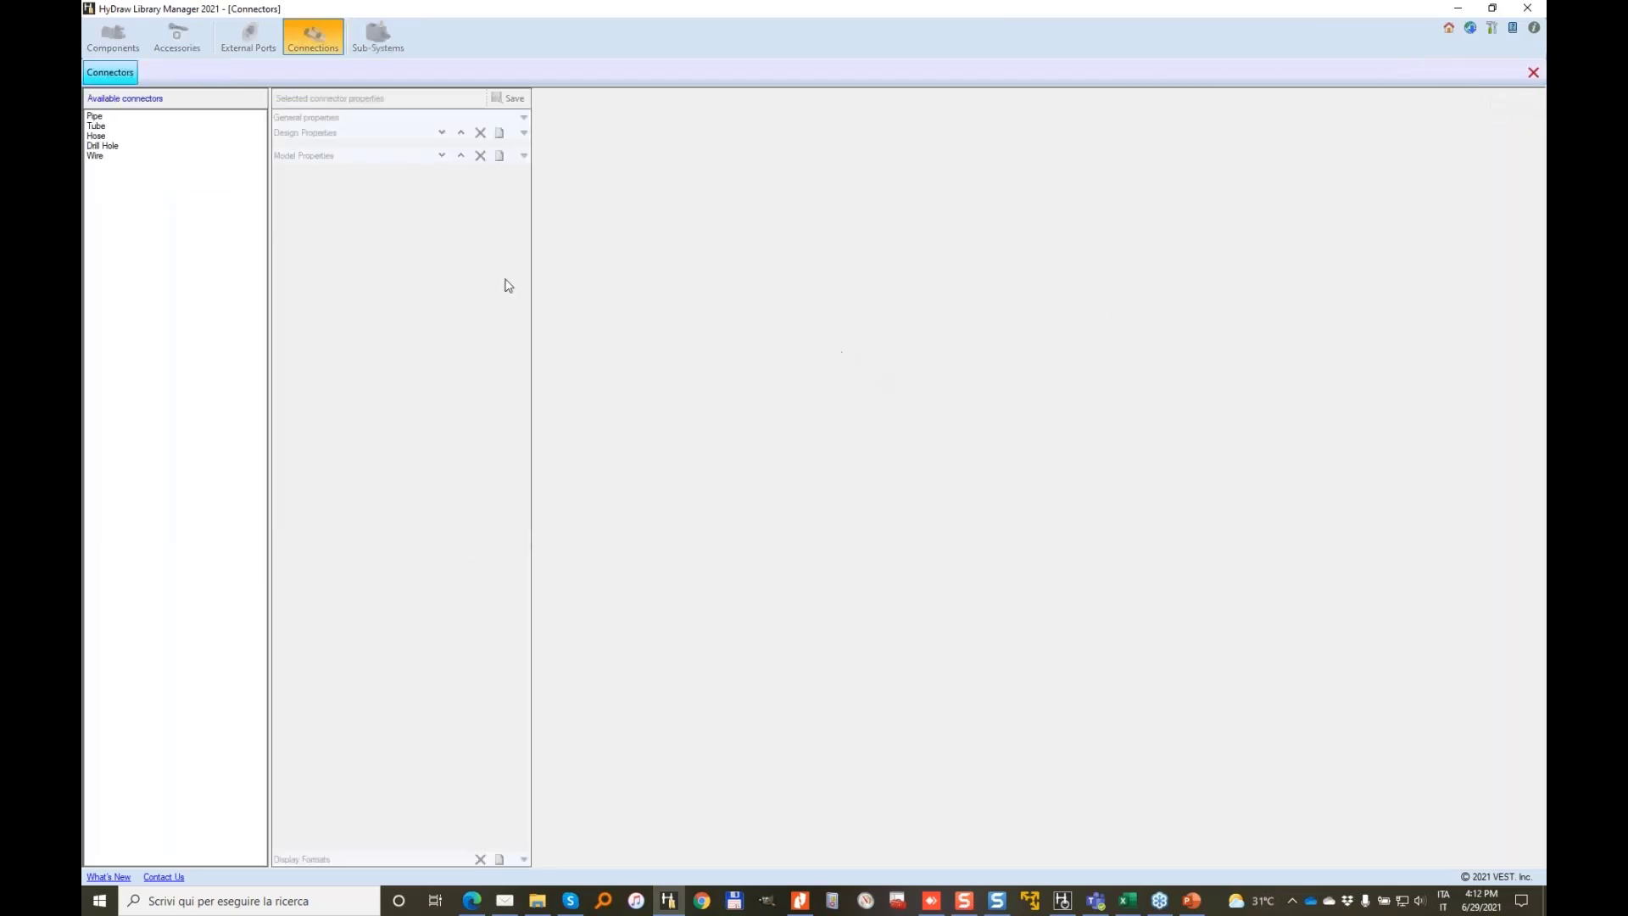
pyautogui.click(98, 118)
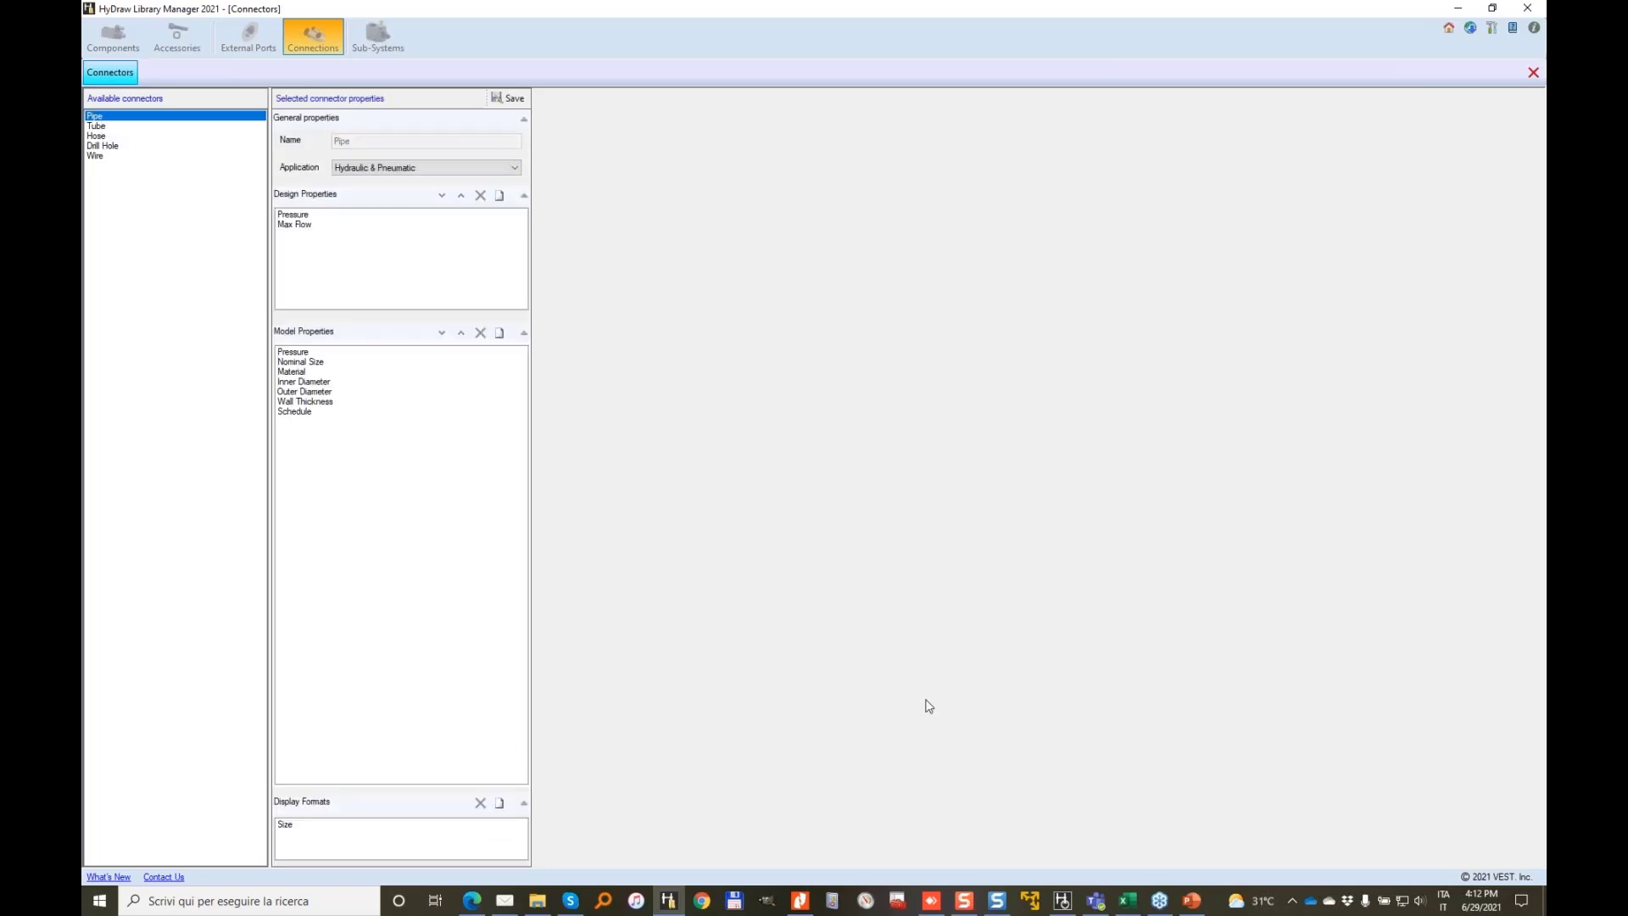
pyautogui.moveTo(286, 748)
pyautogui.mouseDown()
pyautogui.moveTo(233, 821)
pyautogui.moveTo(349, 727)
pyautogui.moveTo(259, 793)
pyautogui.moveTo(352, 835)
pyautogui.mouseUp()
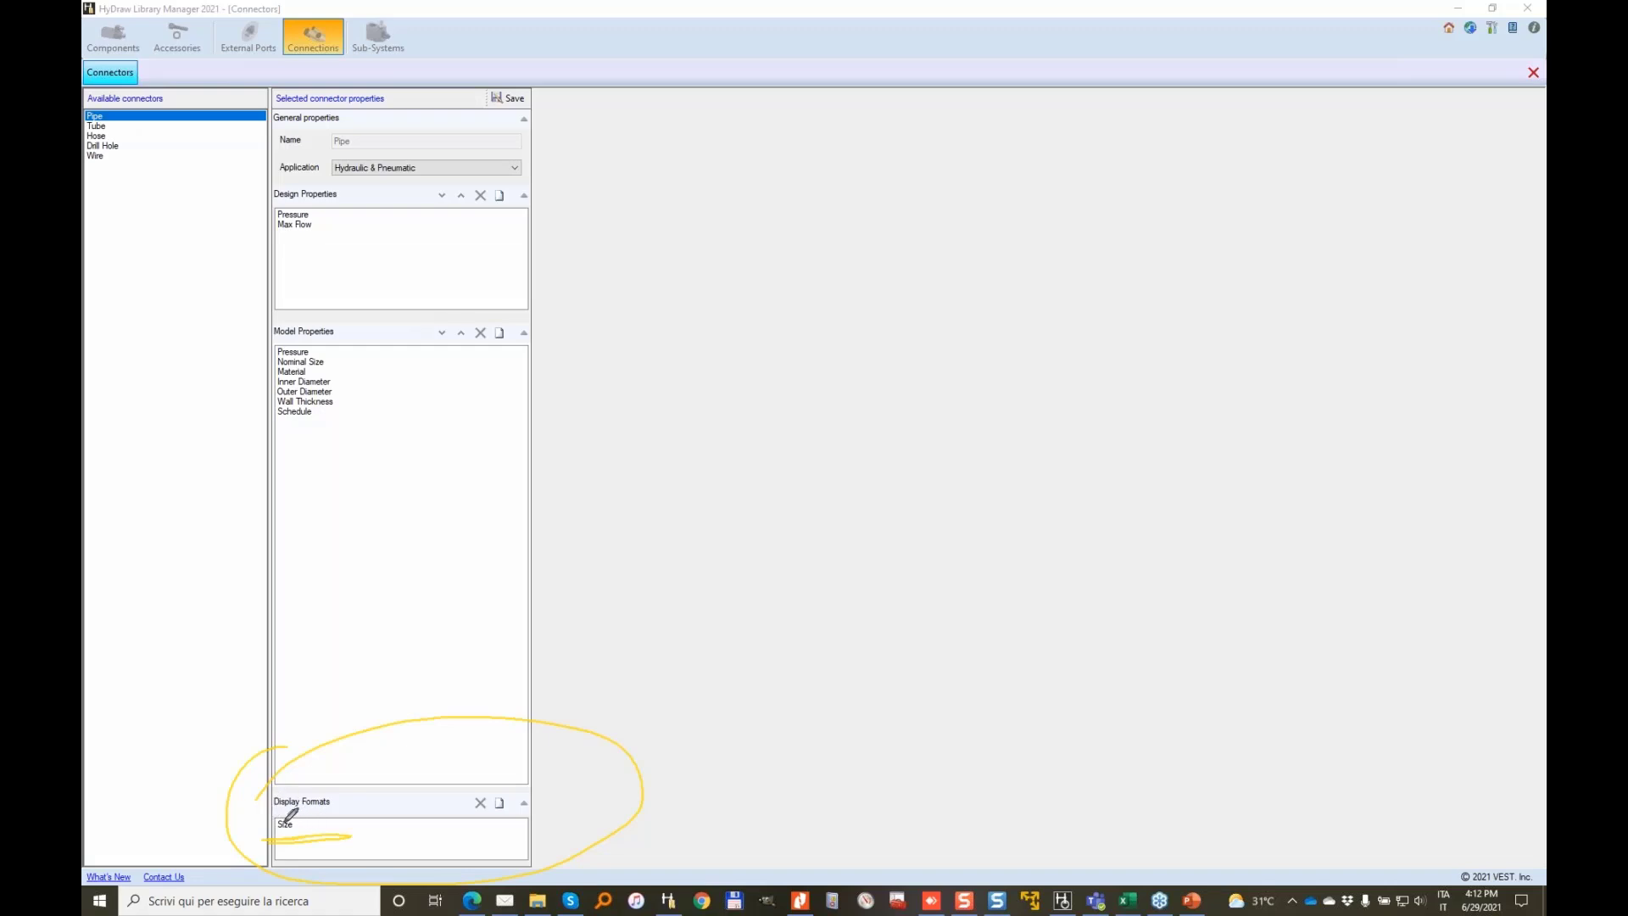
pyautogui.click(286, 823)
pyautogui.click(480, 802)
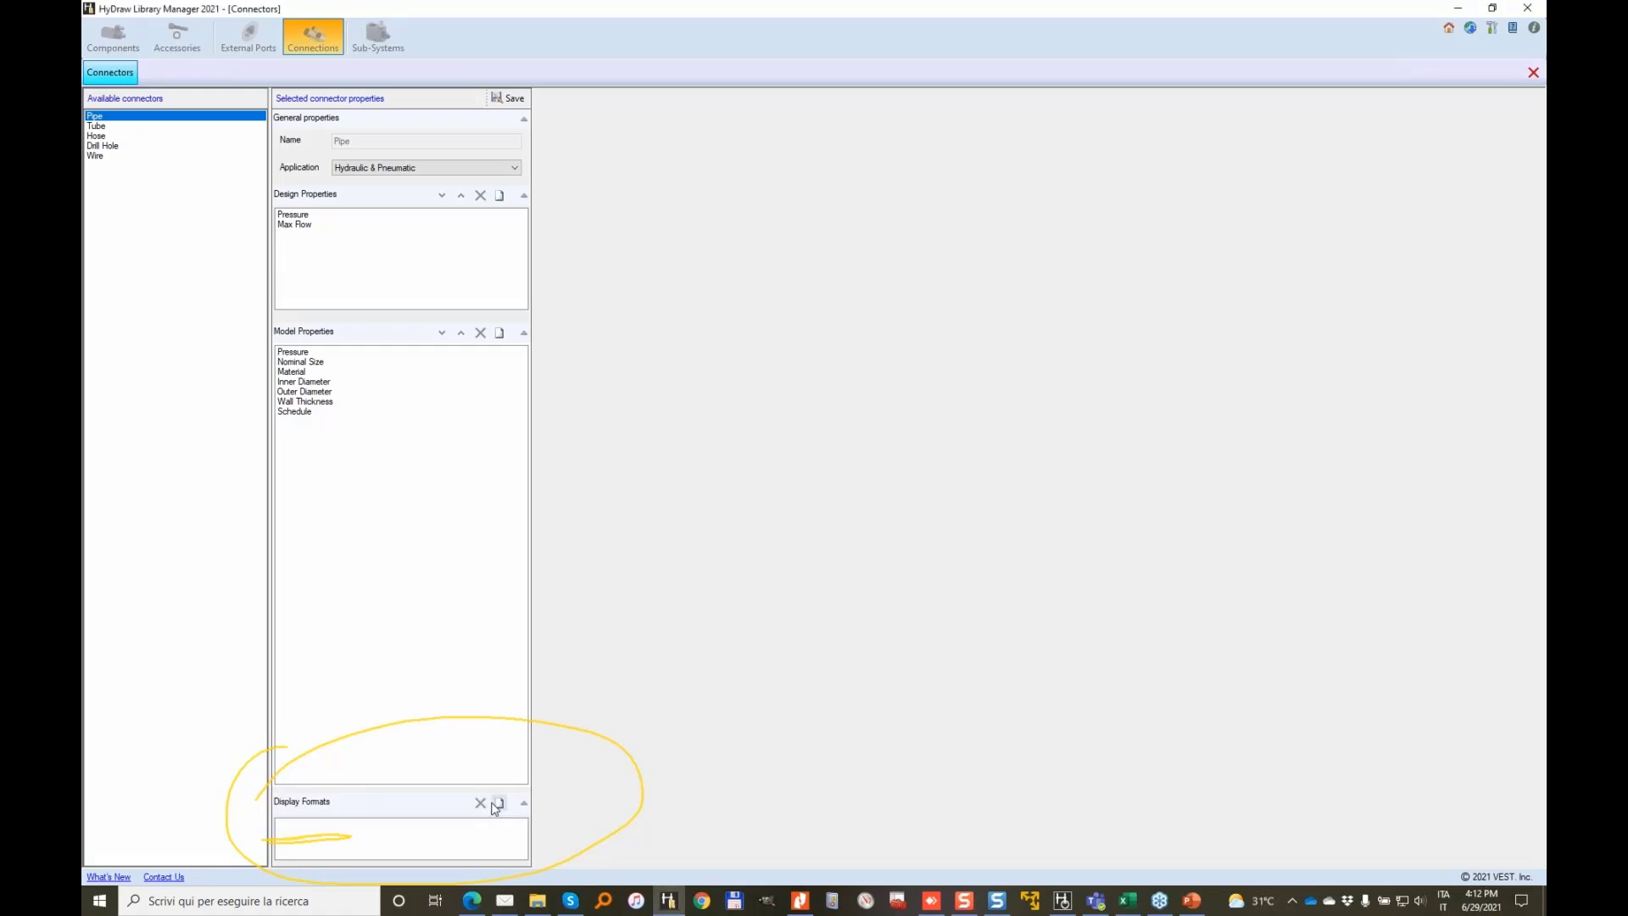
pyautogui.click(498, 803)
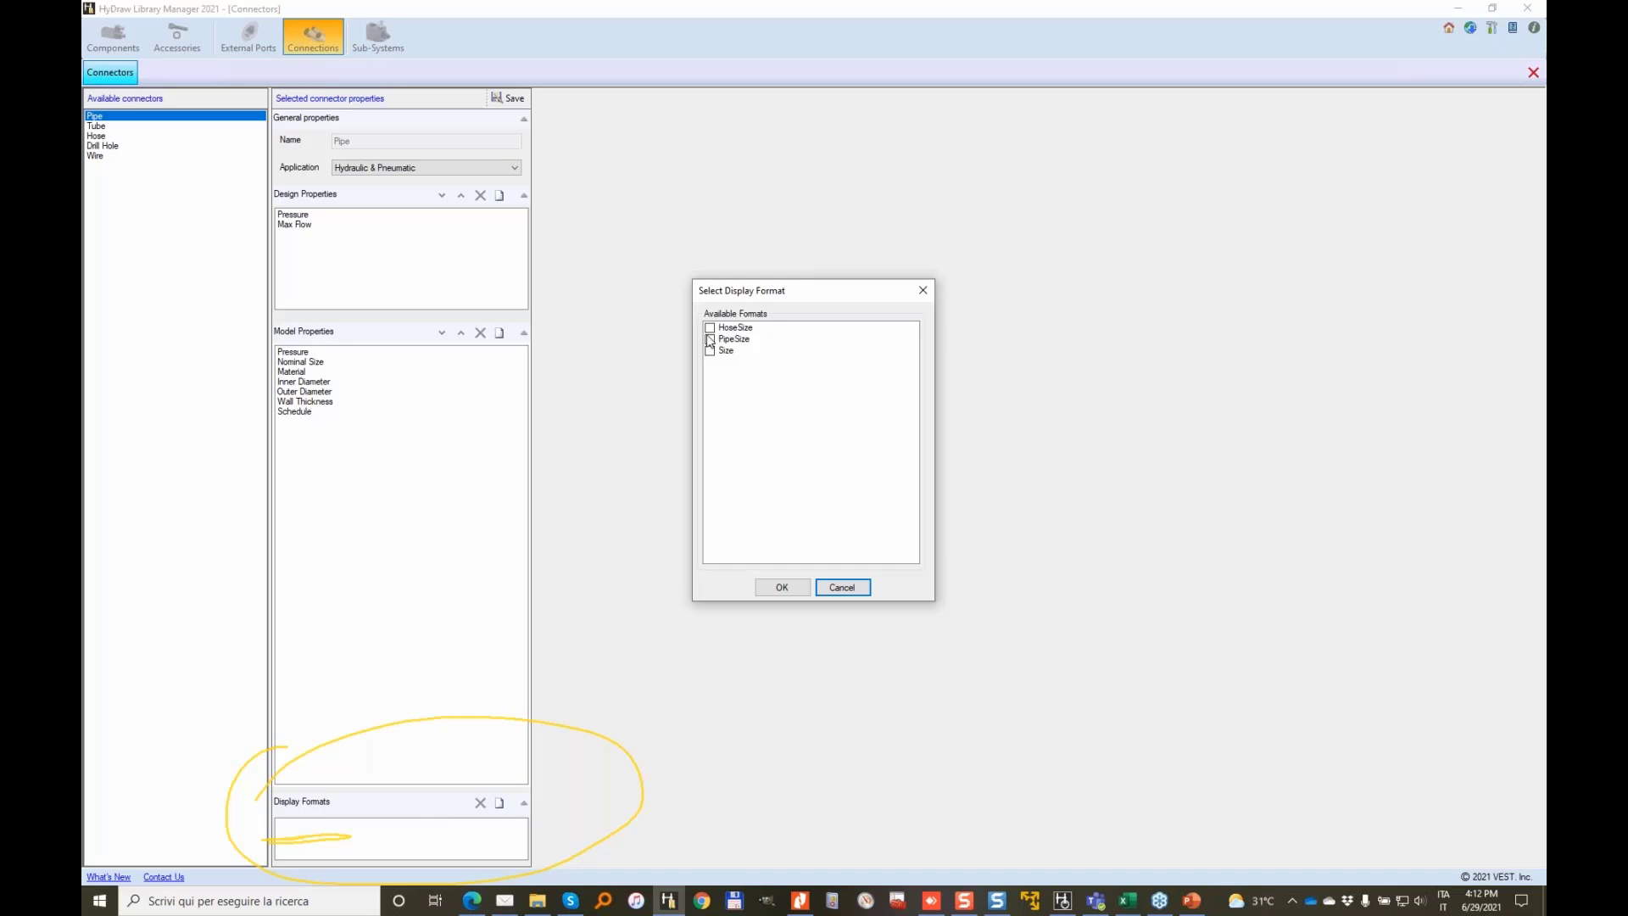
pyautogui.click(710, 340)
pyautogui.click(771, 587)
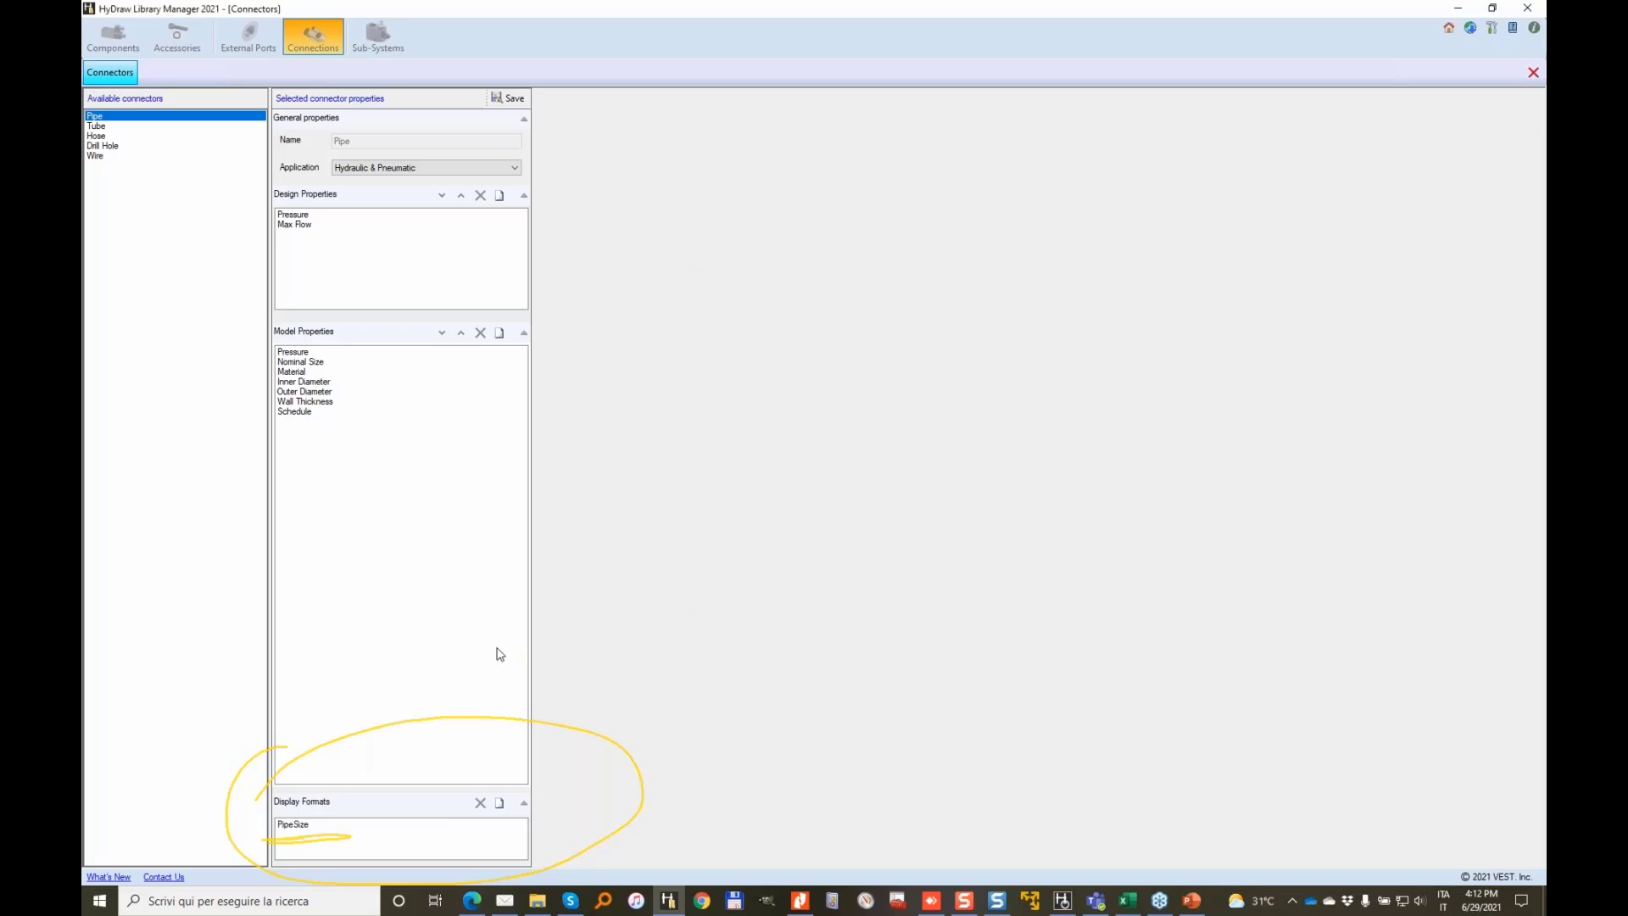
pyautogui.click(509, 98)
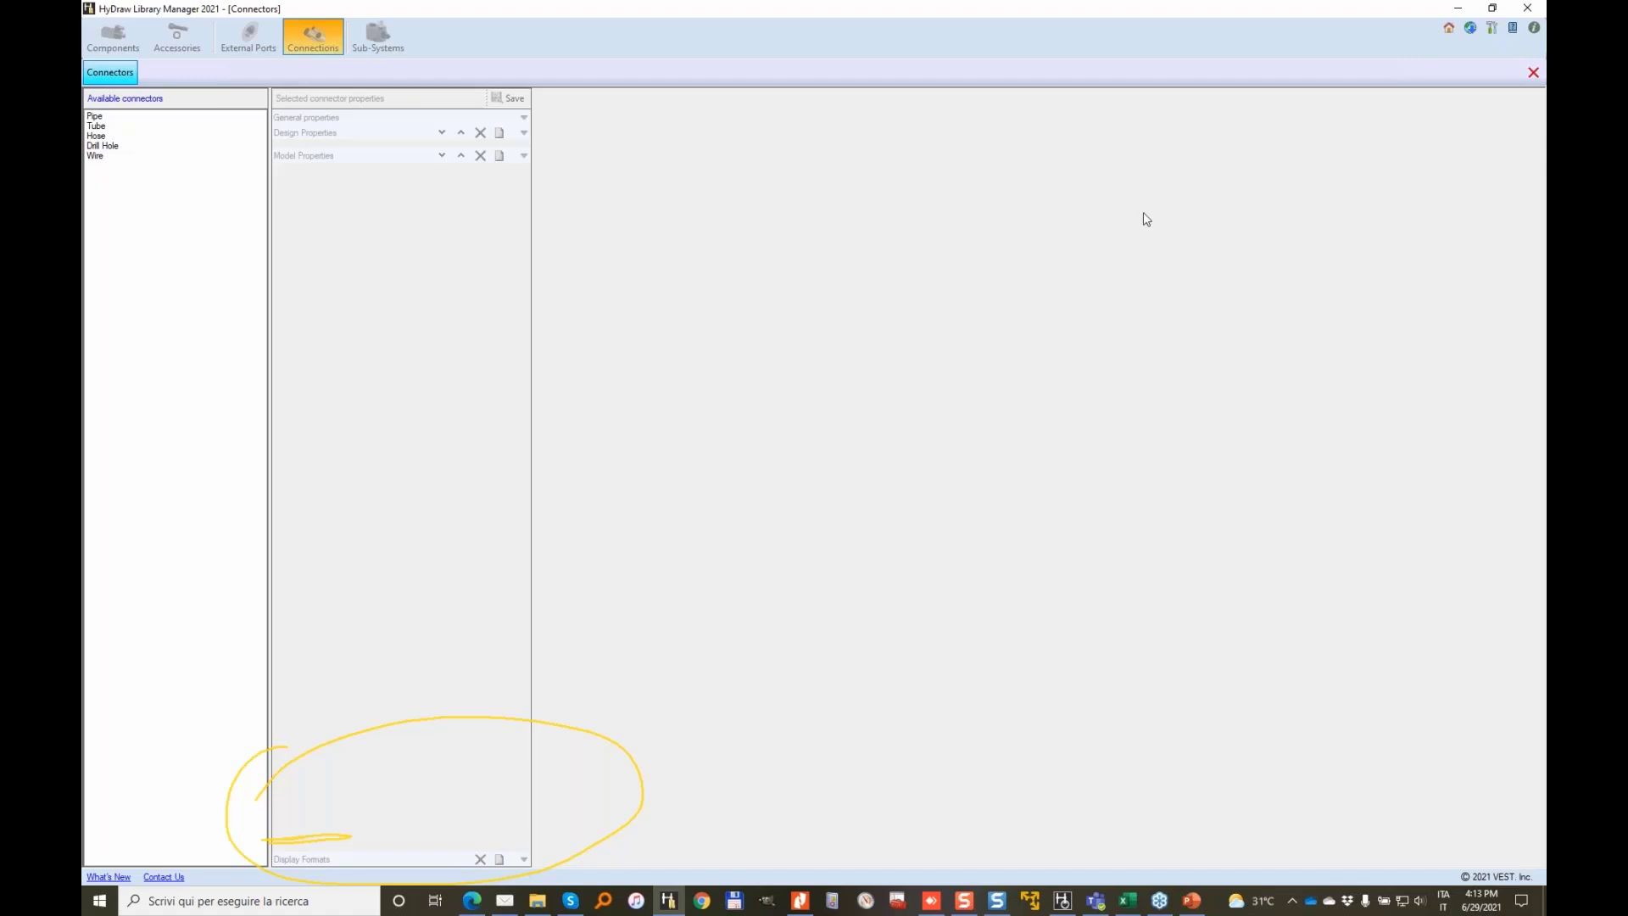
# Switch to HyDraw CAD and insert the tank sub-system from the Power Unit folder into the empty drawing with Explode Sub-System checked
pyautogui.click(1525, 274)
pyautogui.click(1528, 401)
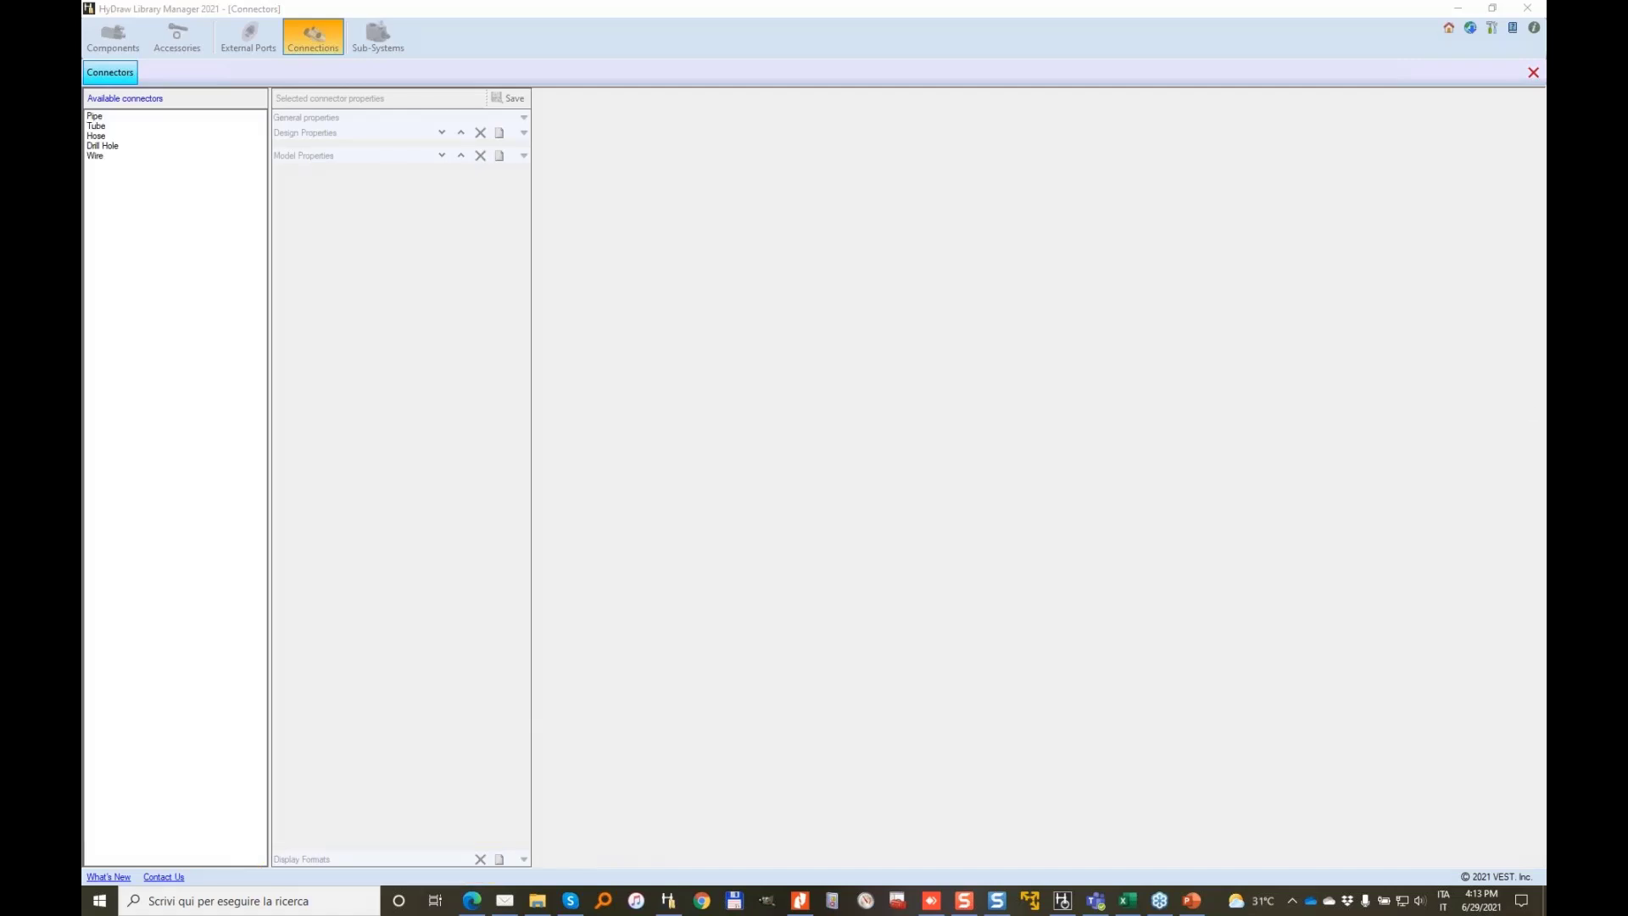
pyautogui.click(1064, 904)
pyautogui.click(462, 310)
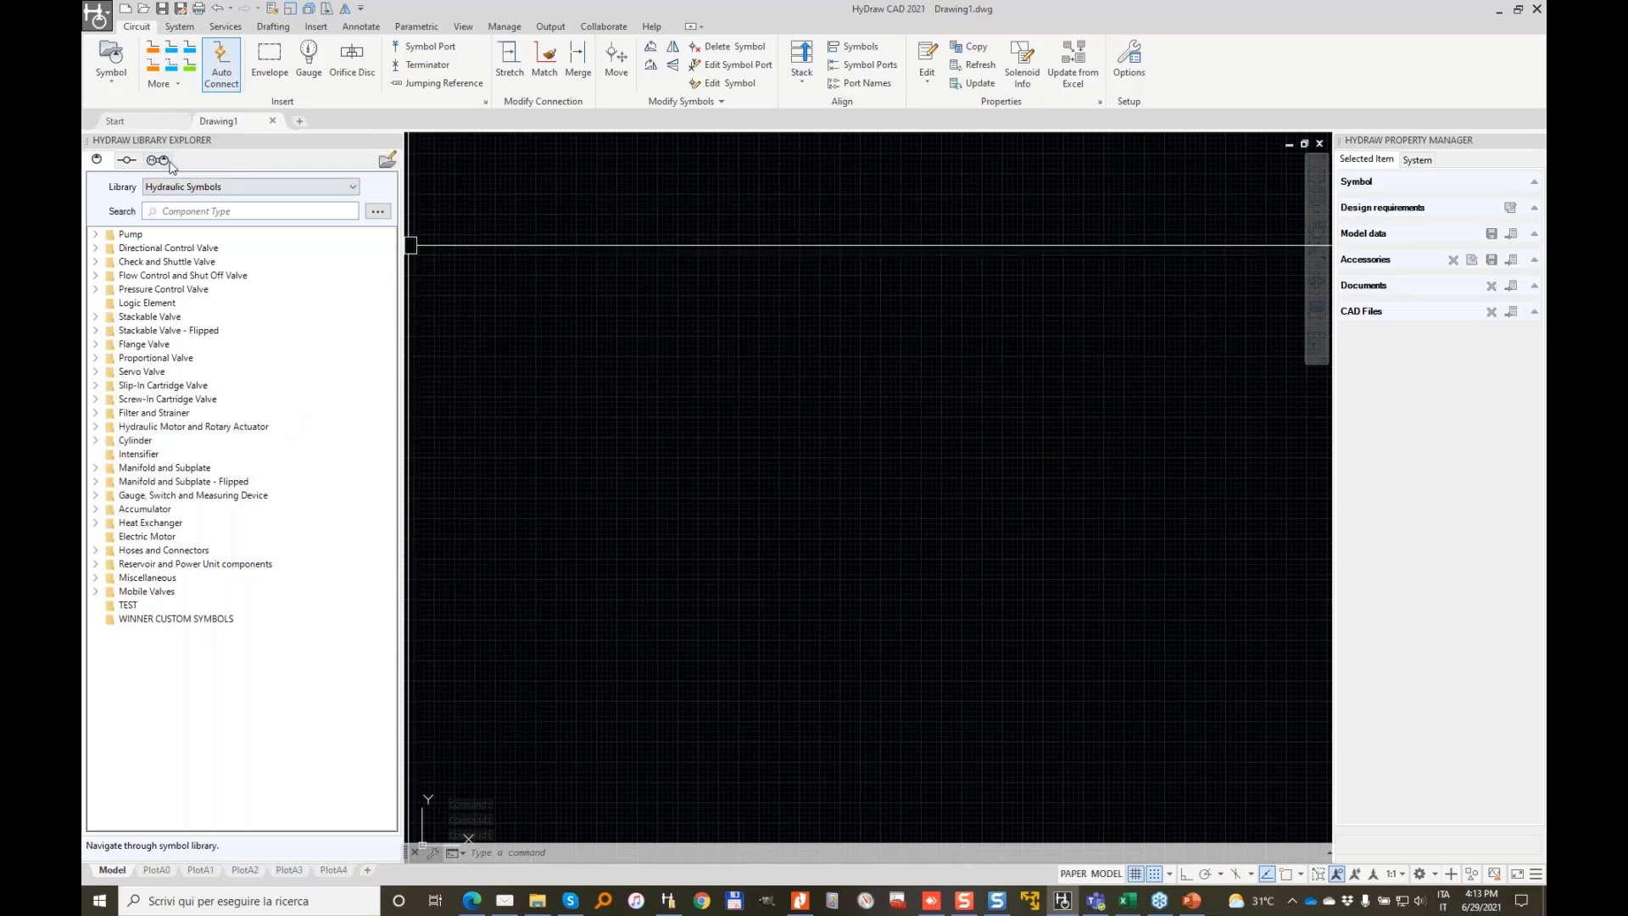
pyautogui.click(158, 159)
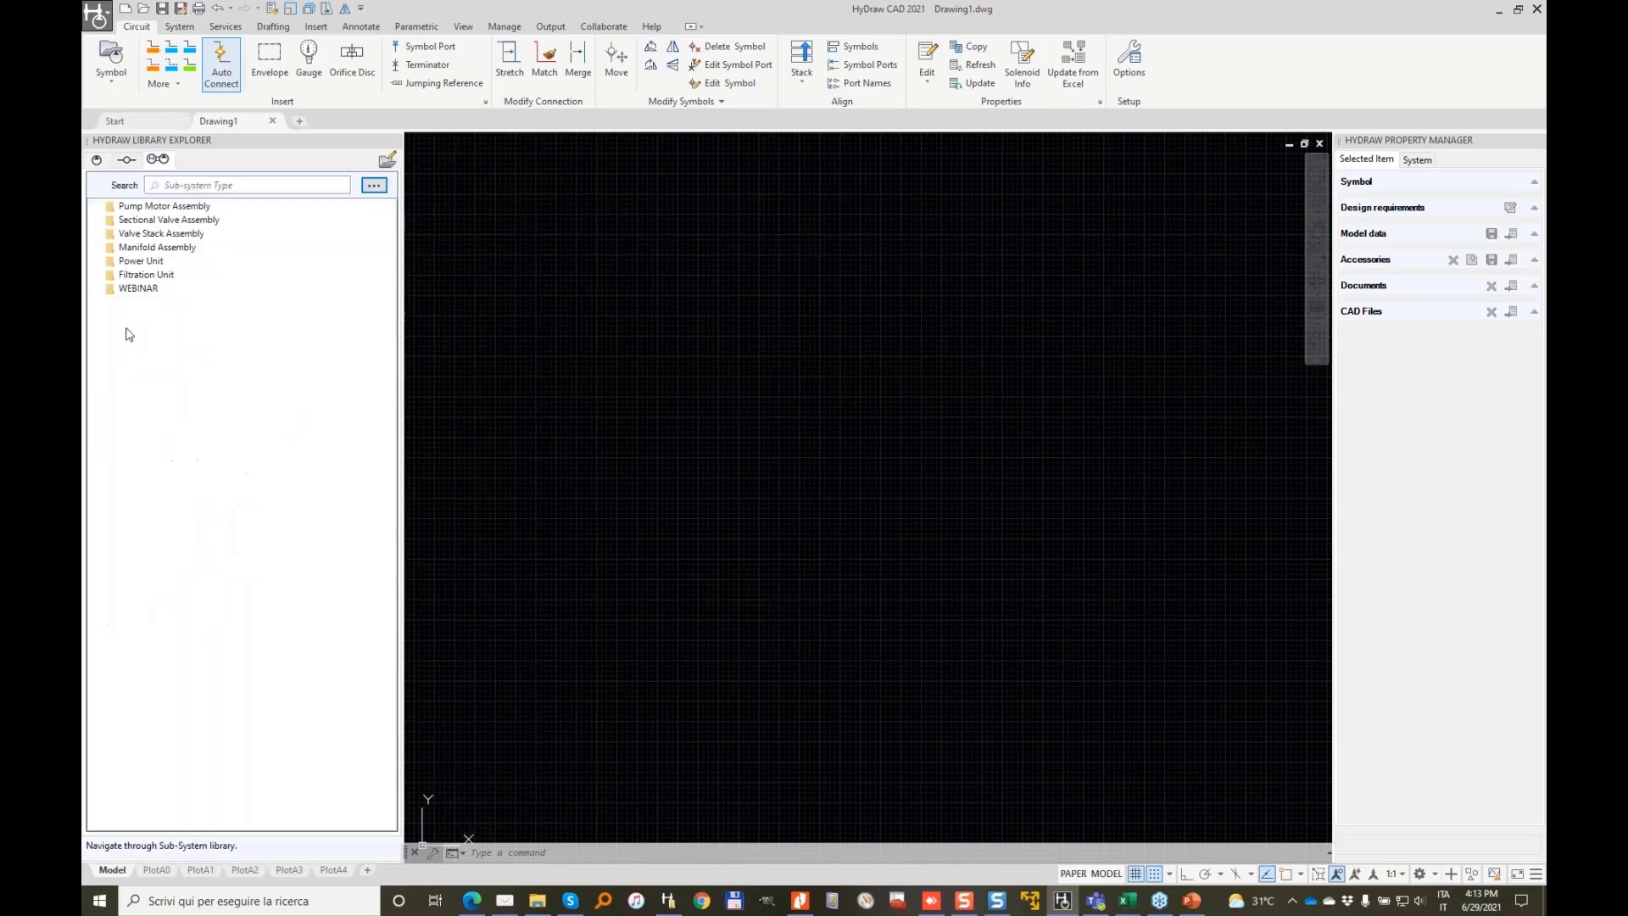
pyautogui.click(143, 261)
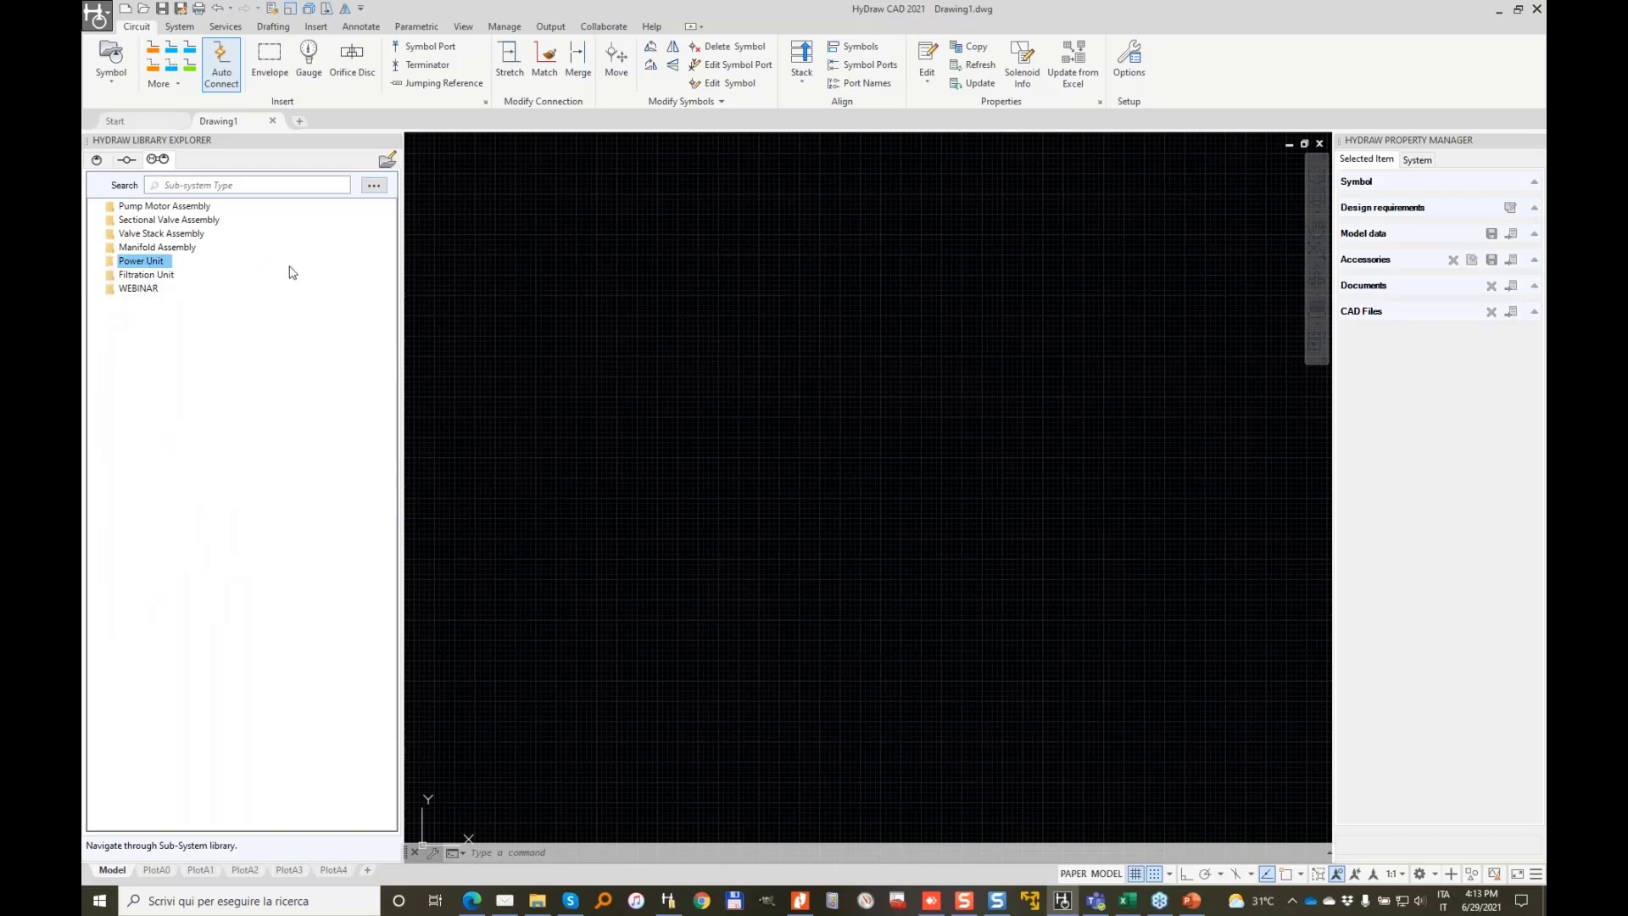
pyautogui.doubleClick(137, 263)
pyautogui.click(99, 823)
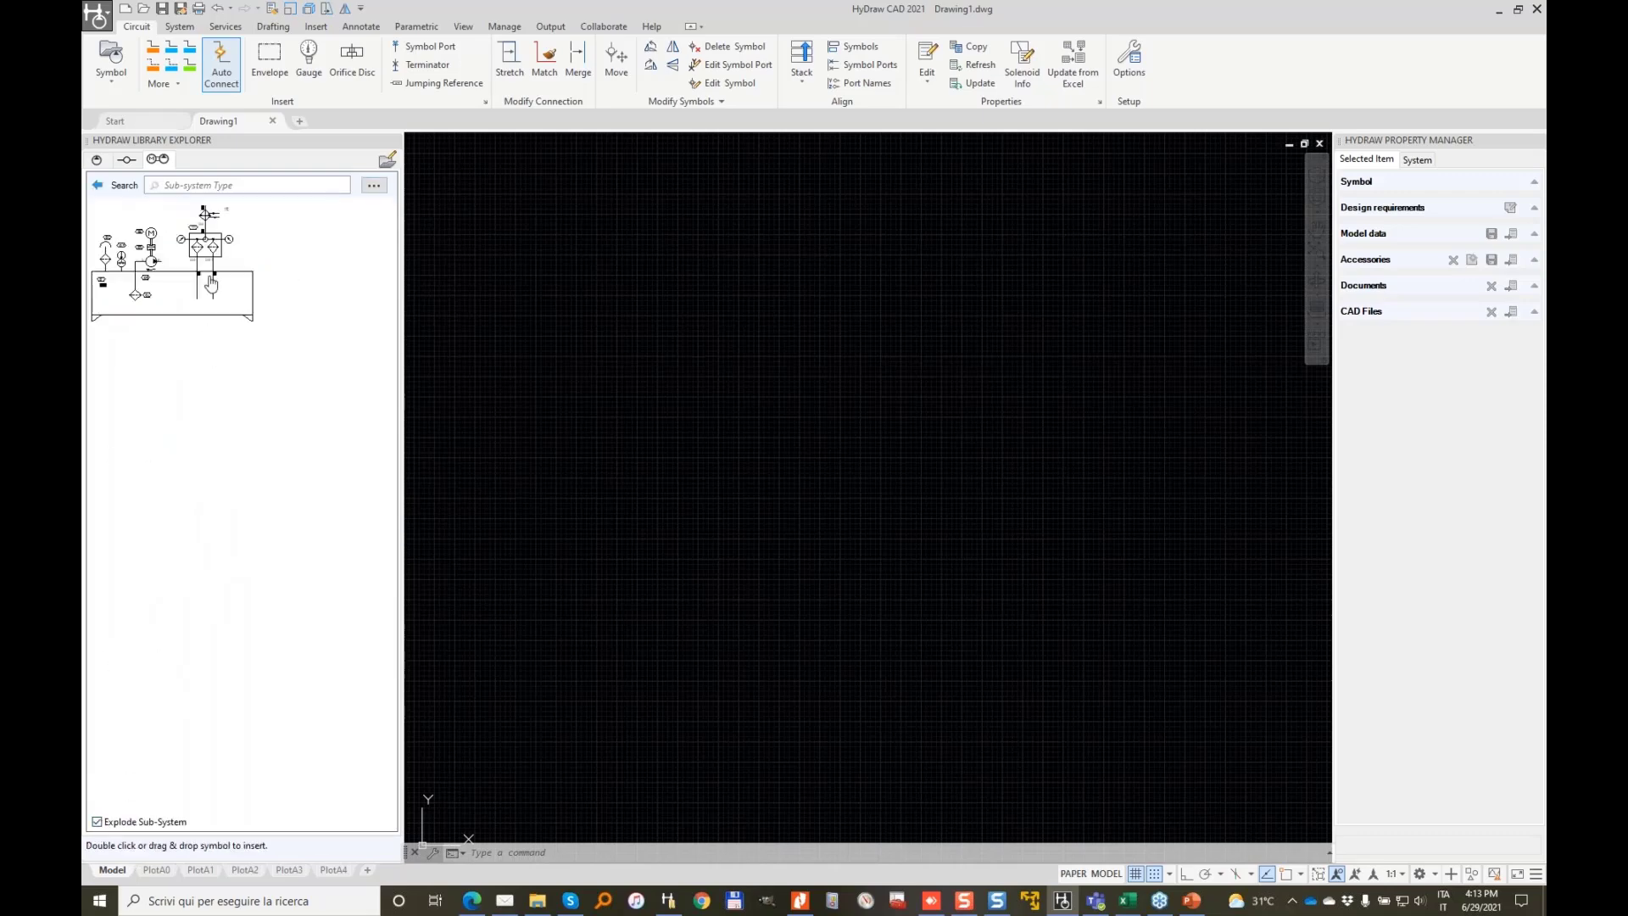
pyautogui.click(200, 233)
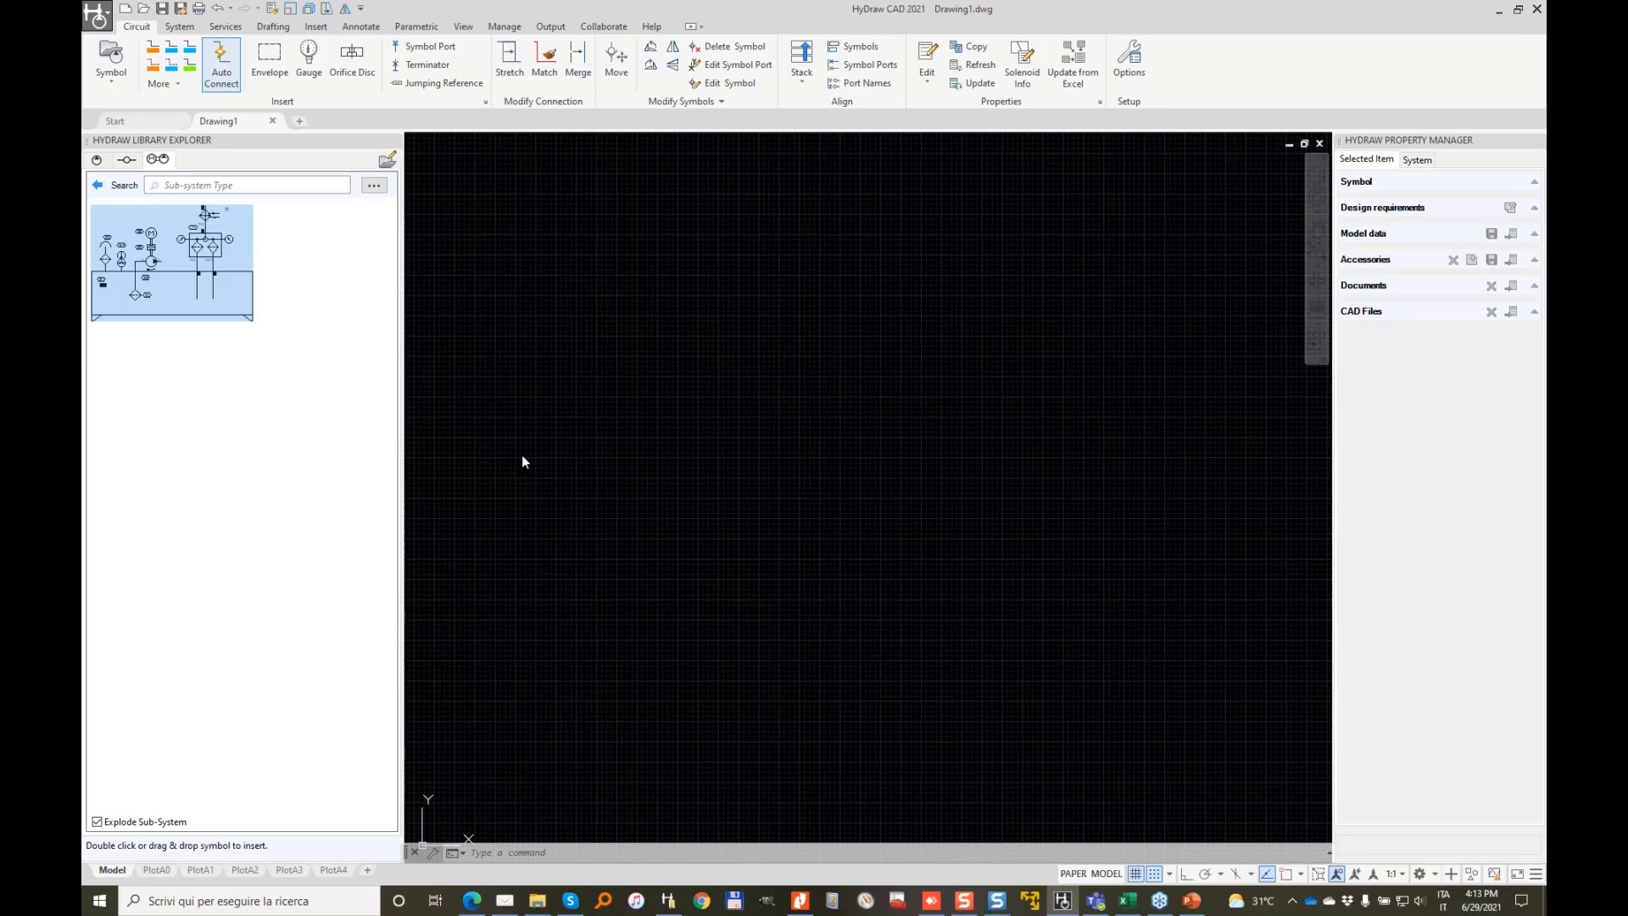
pyautogui.click(567, 519)
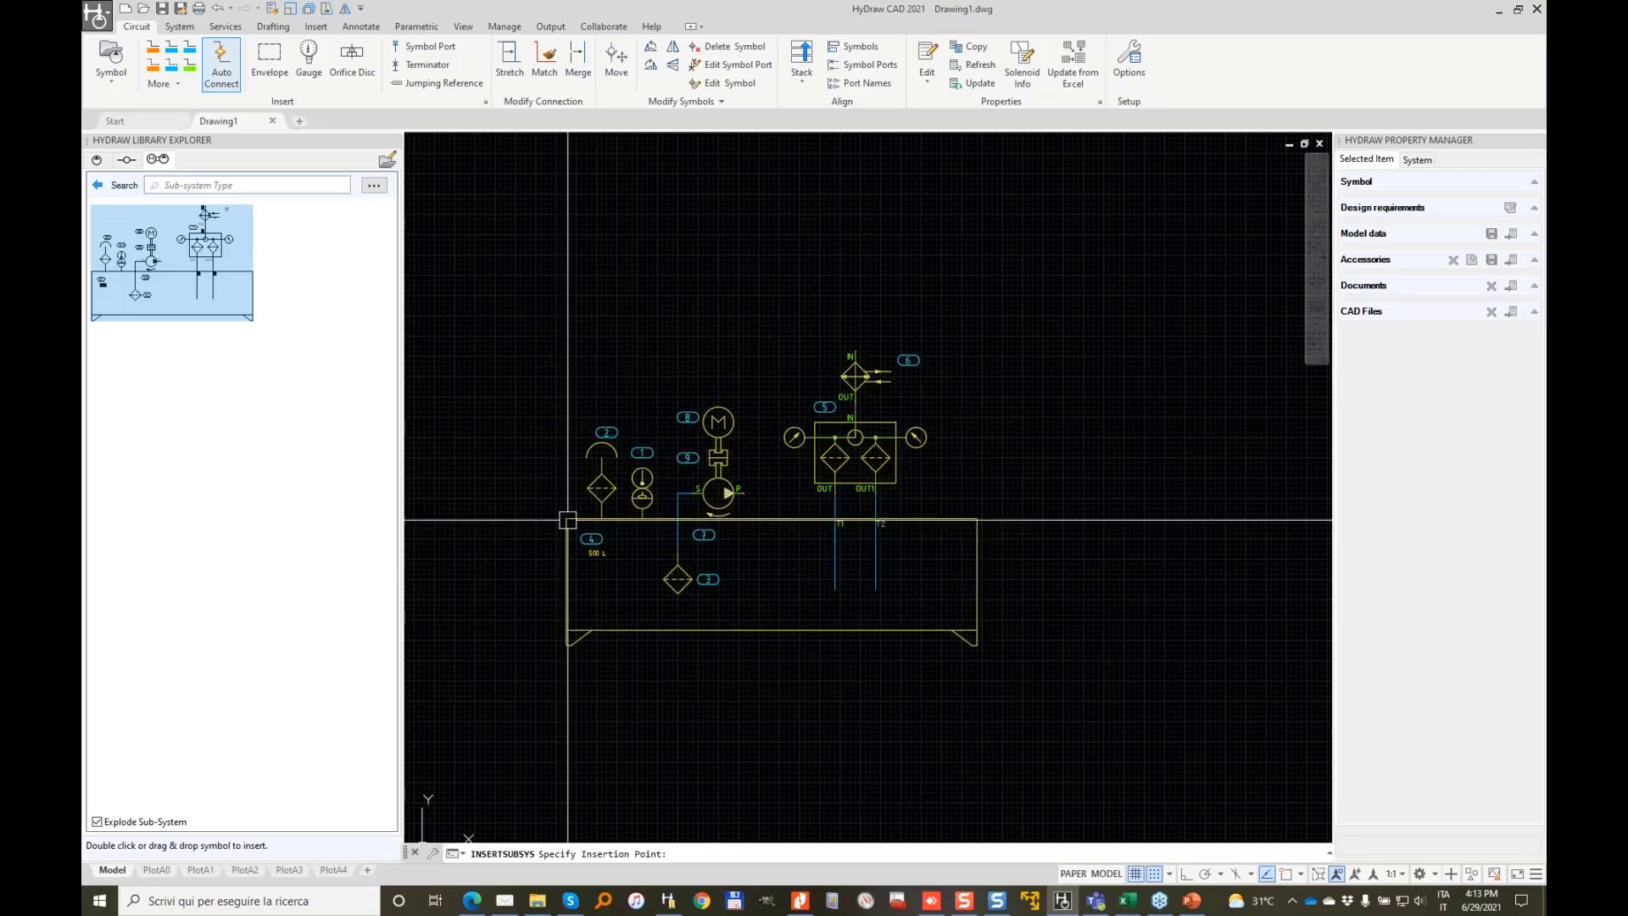
# Search the online FluidPowerTools.com library for hydraulic components with the model code "msr"
pyautogui.click(99, 184)
pyautogui.click(121, 162)
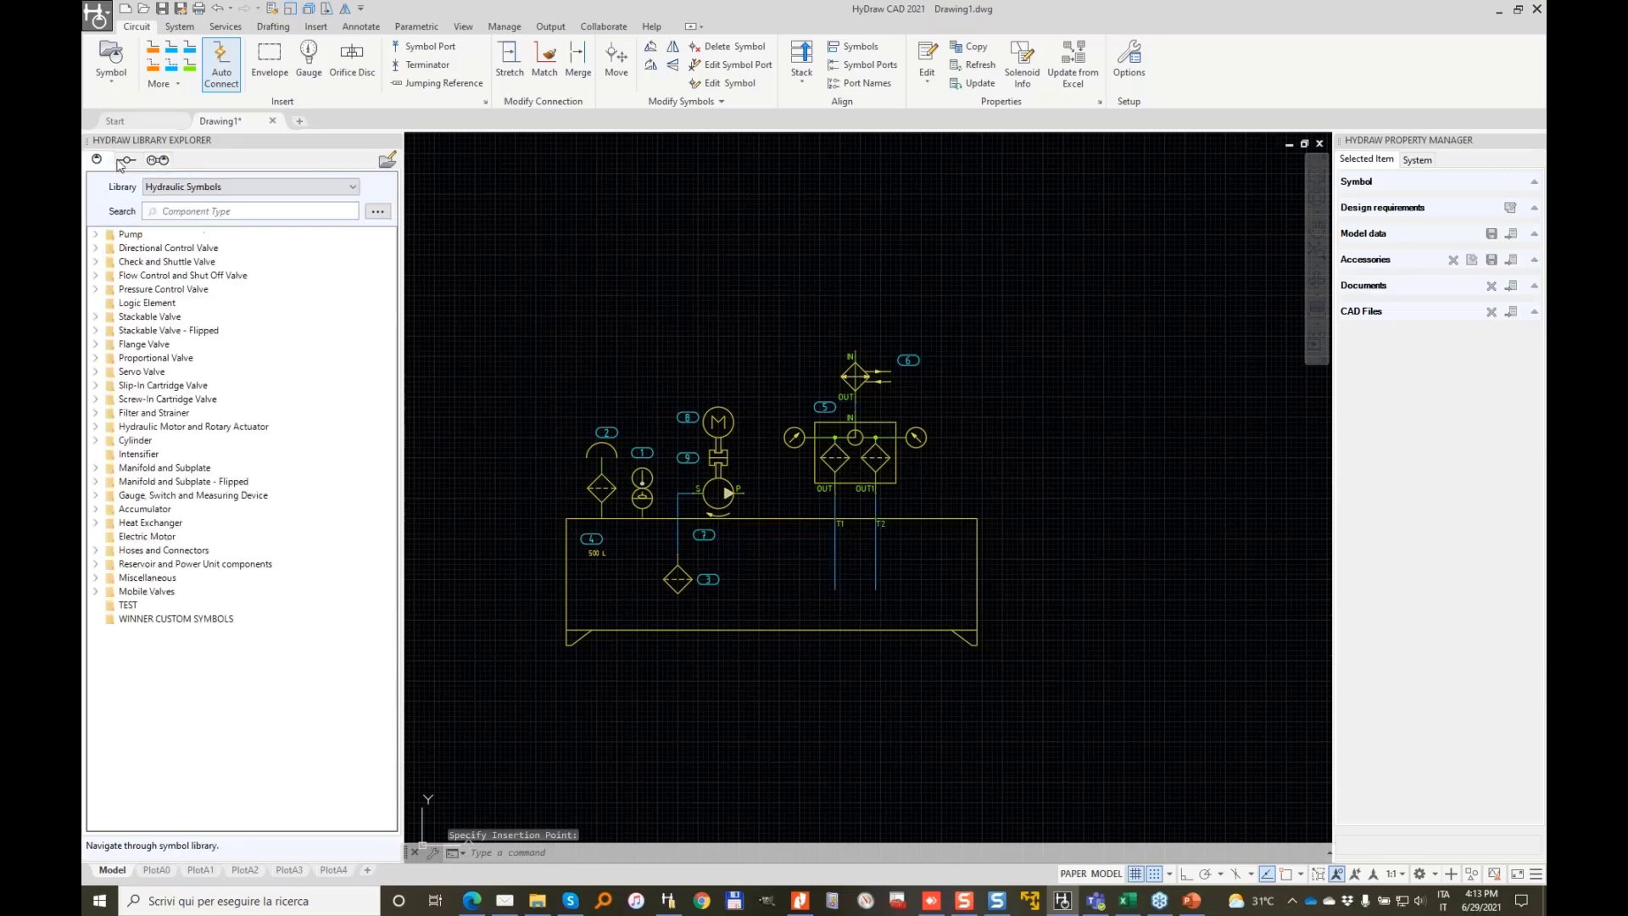
pyautogui.click(379, 214)
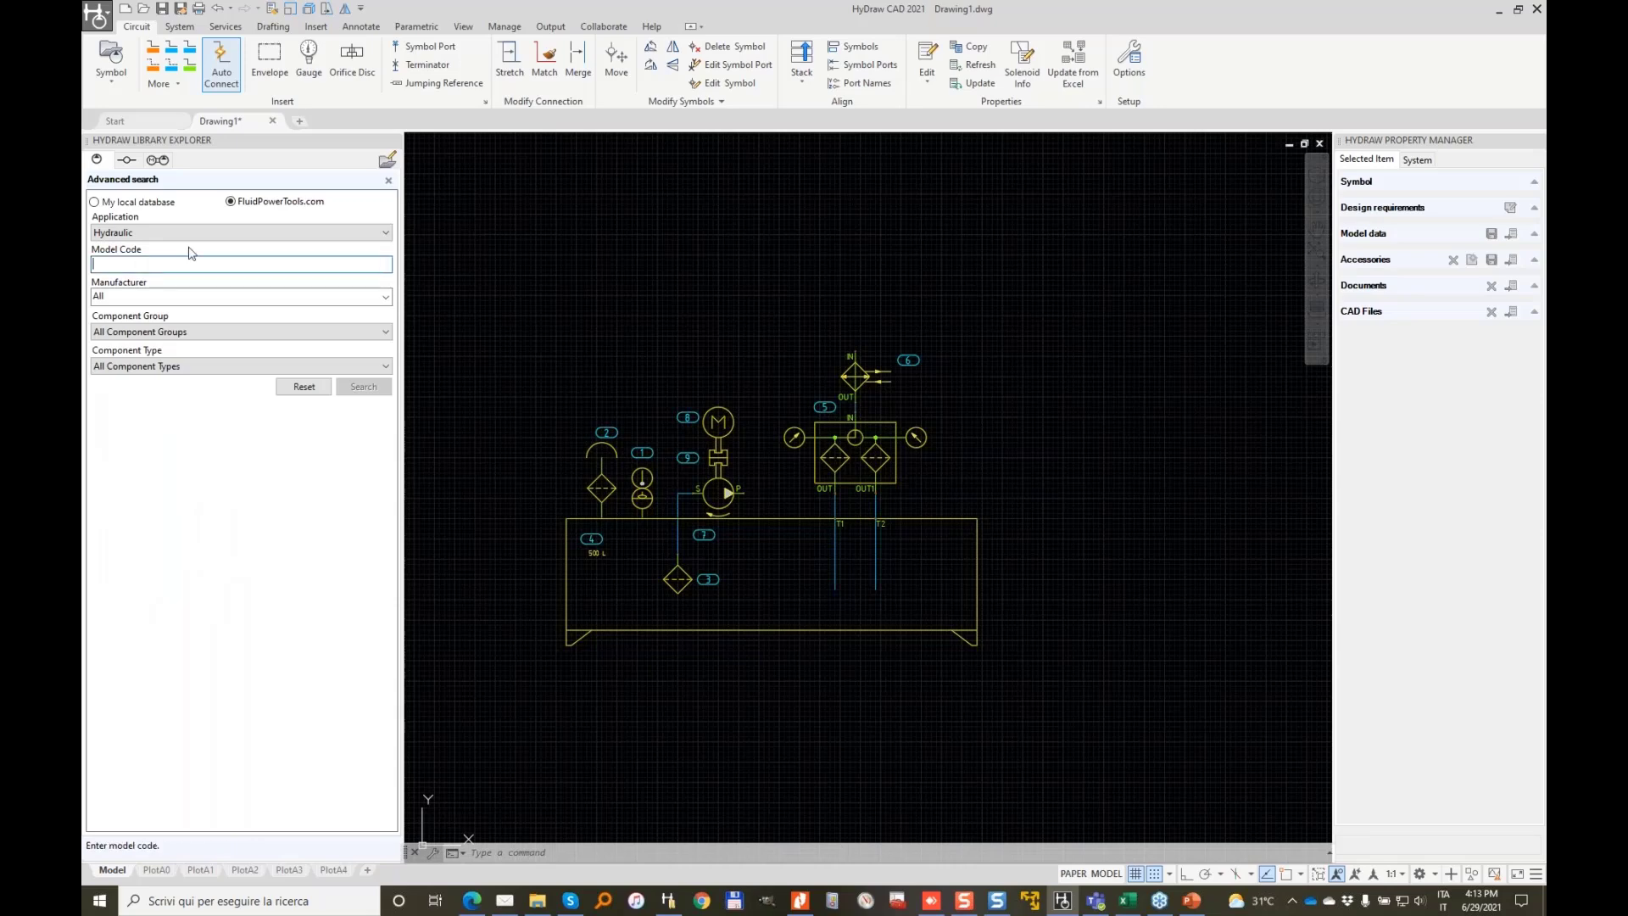
pyautogui.write('msr')
pyautogui.press('Return')
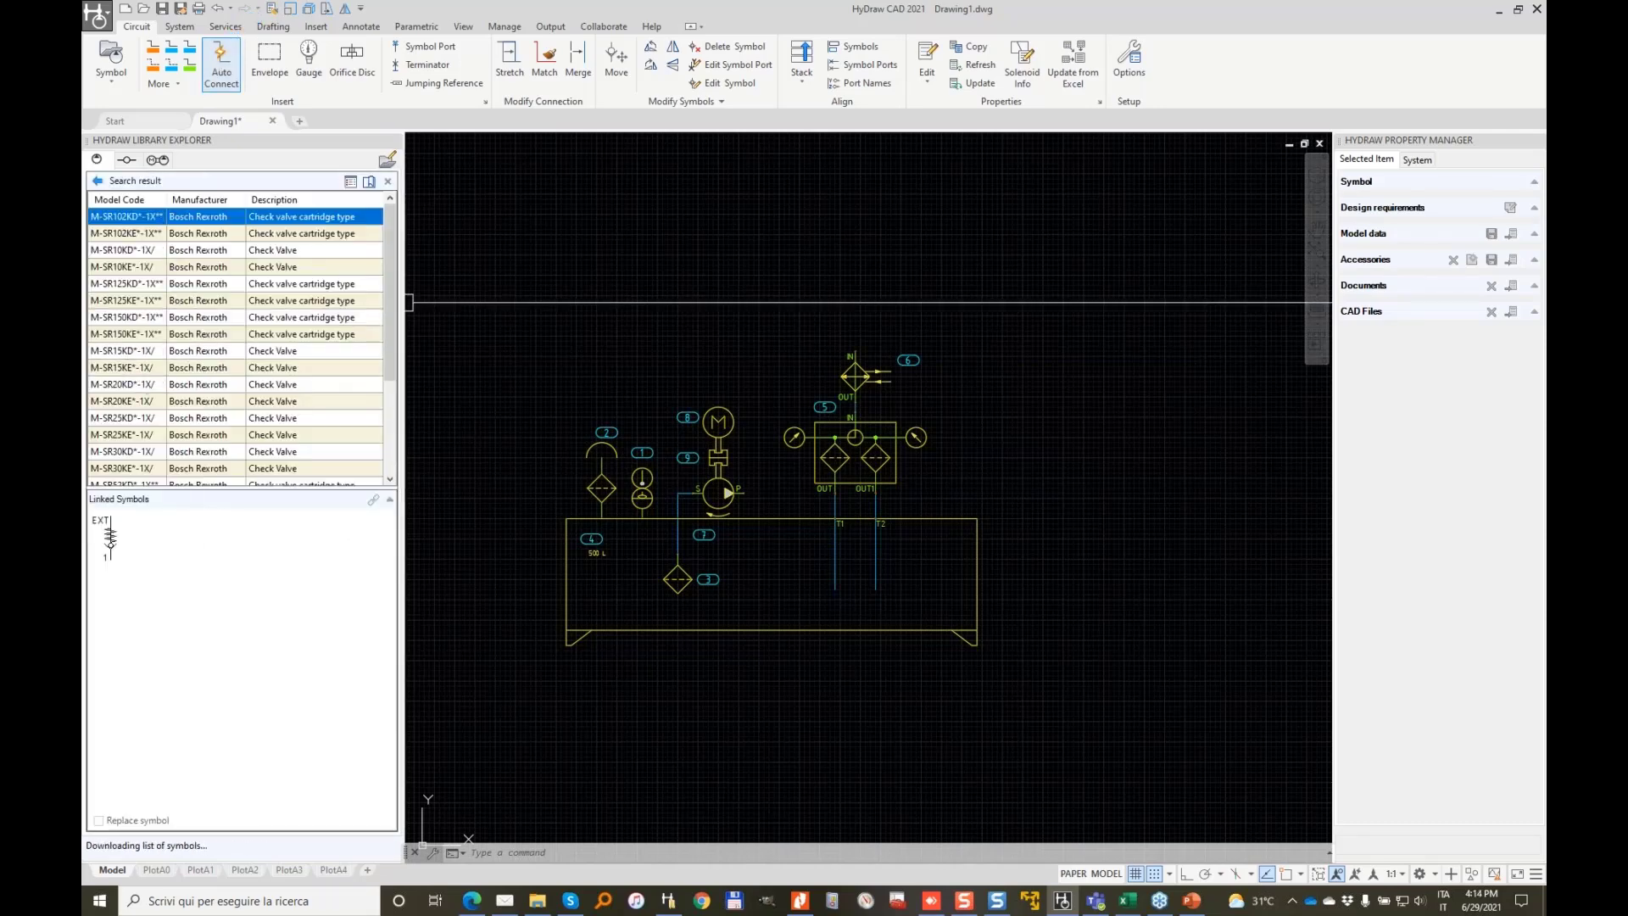
# Insert the symbol of the Bosch Rexroth M-SR15KE*-1X/ check valve above the pump, clear of the return filter assembly
pyautogui.click(199, 369)
pyautogui.doubleClick(101, 543)
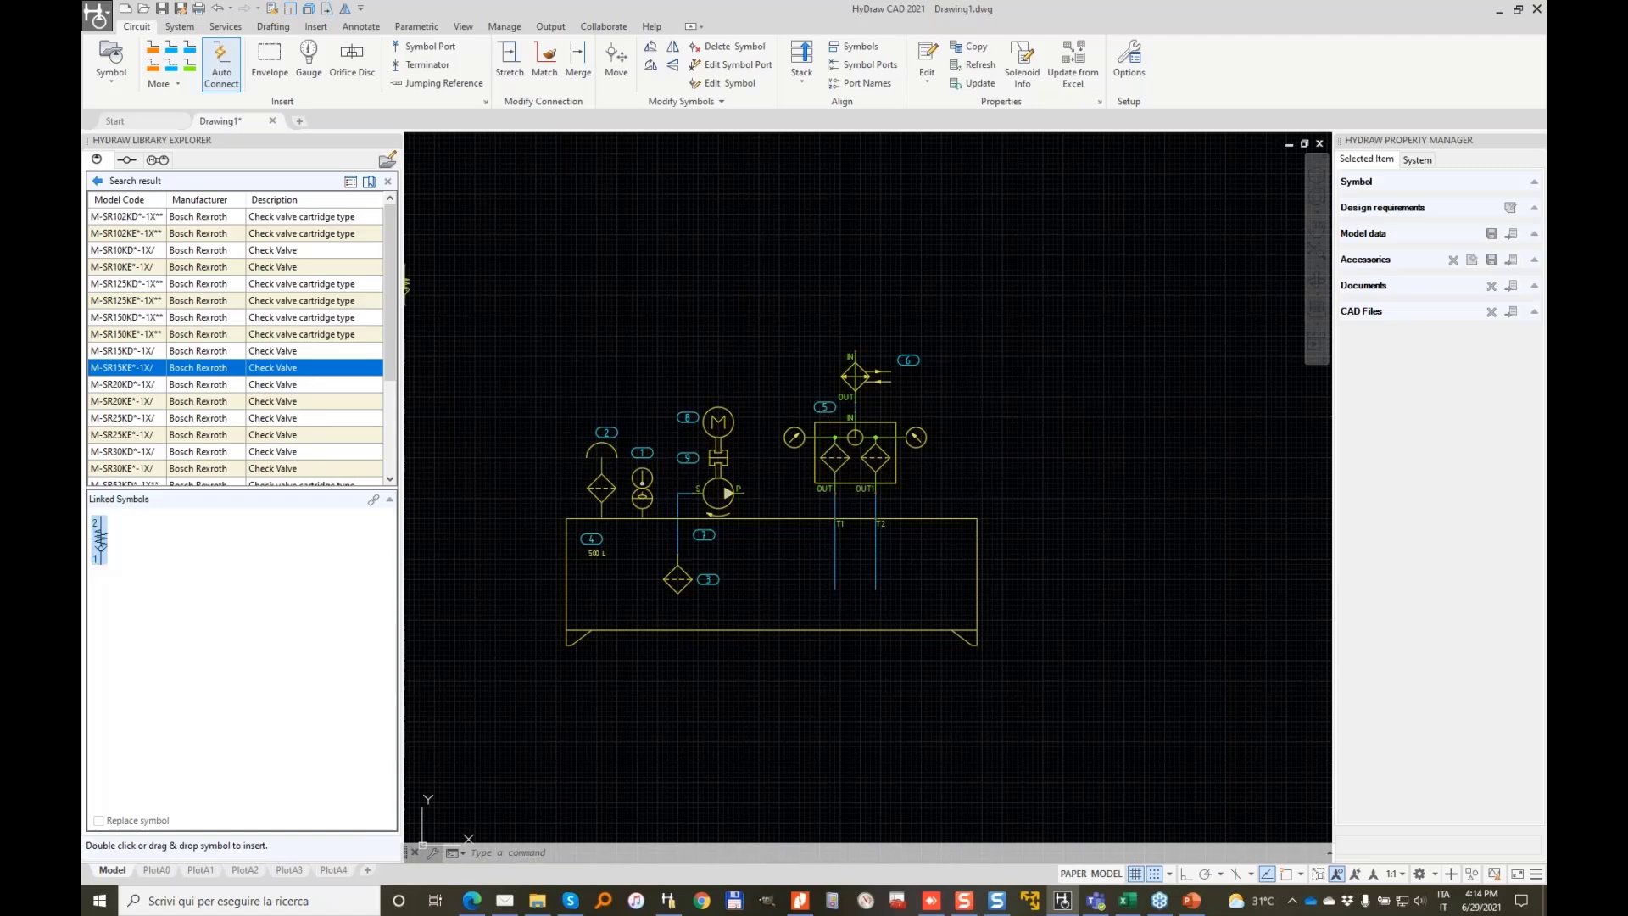
pyautogui.click(769, 290)
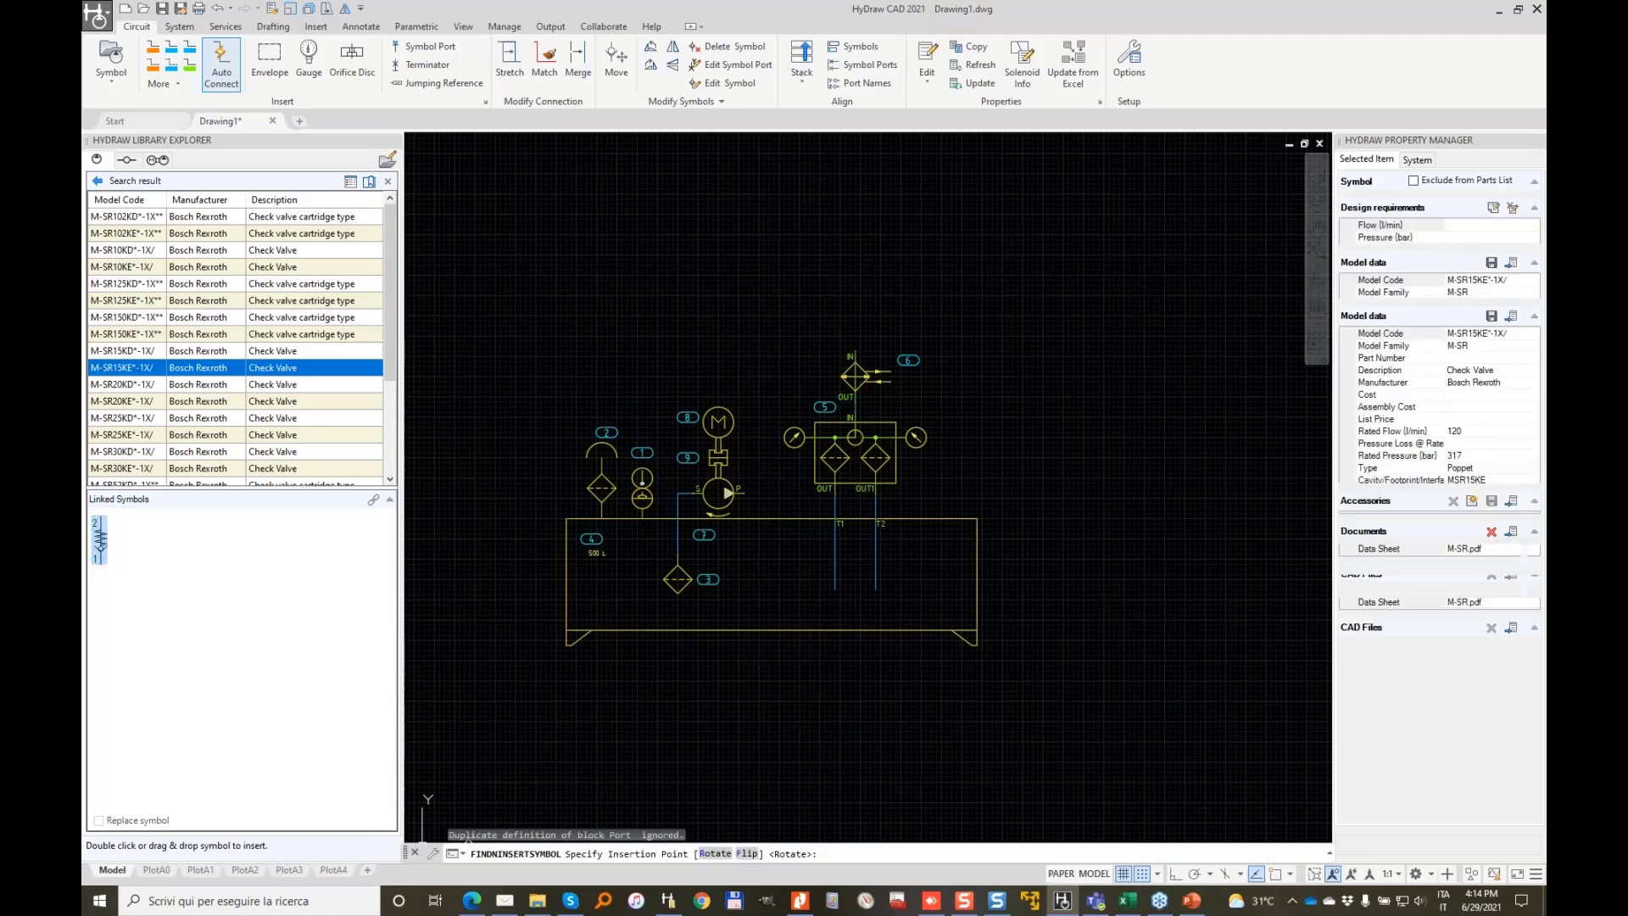
pyautogui.scroll(2, 764, 452)
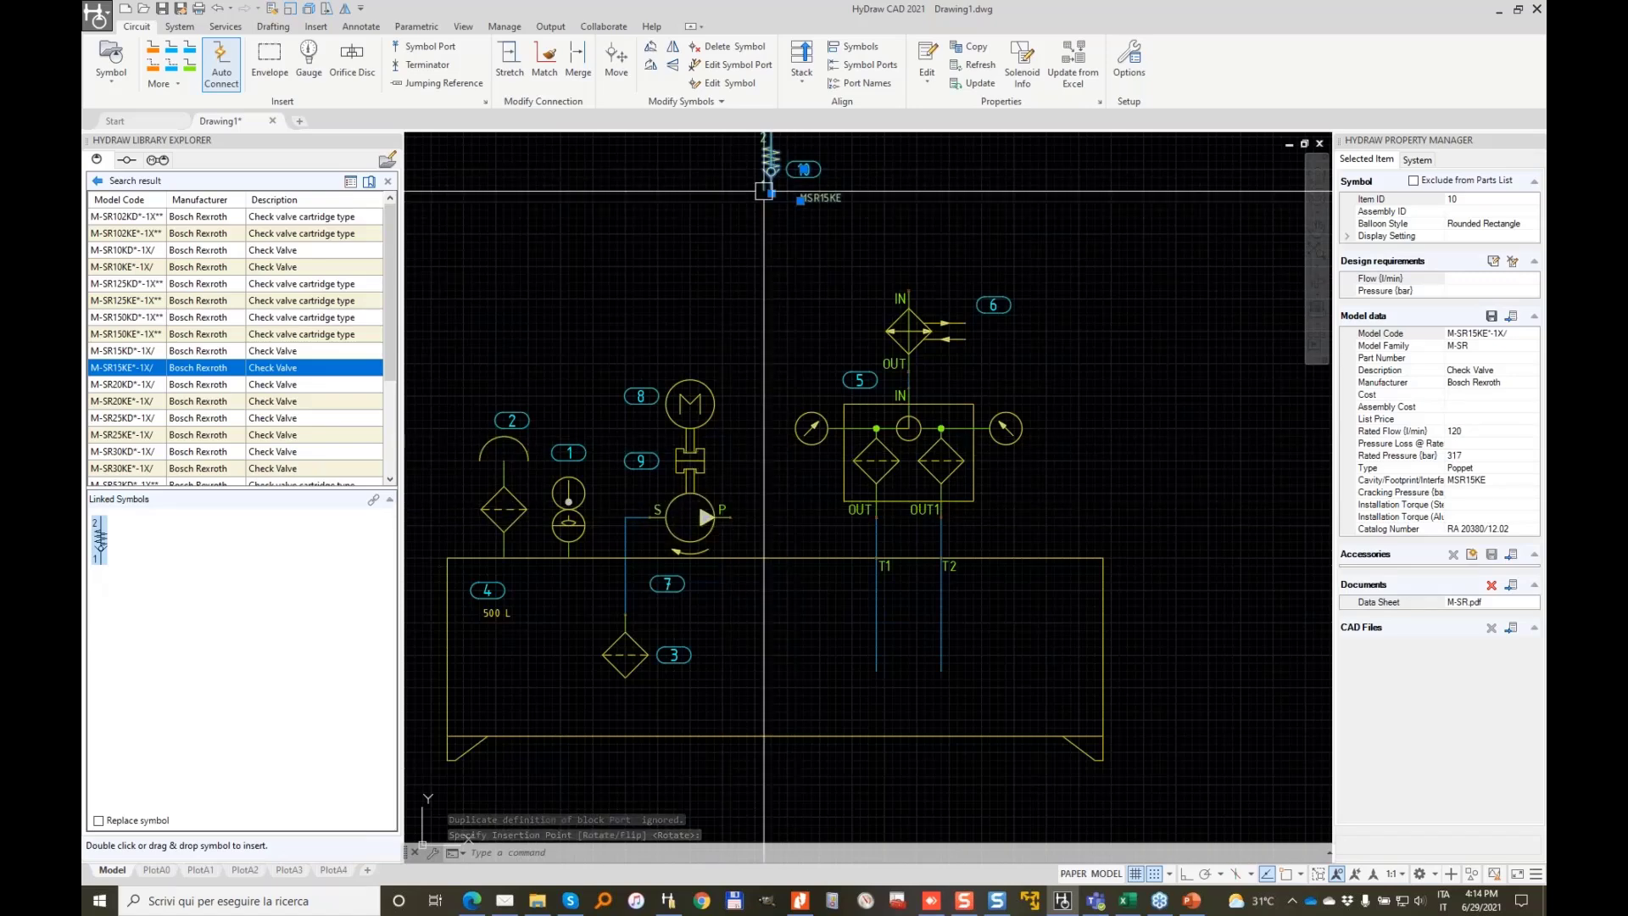
# Draw a pressure line from the pump's port P to port 1 of the check valve
pyautogui.click(153, 50)
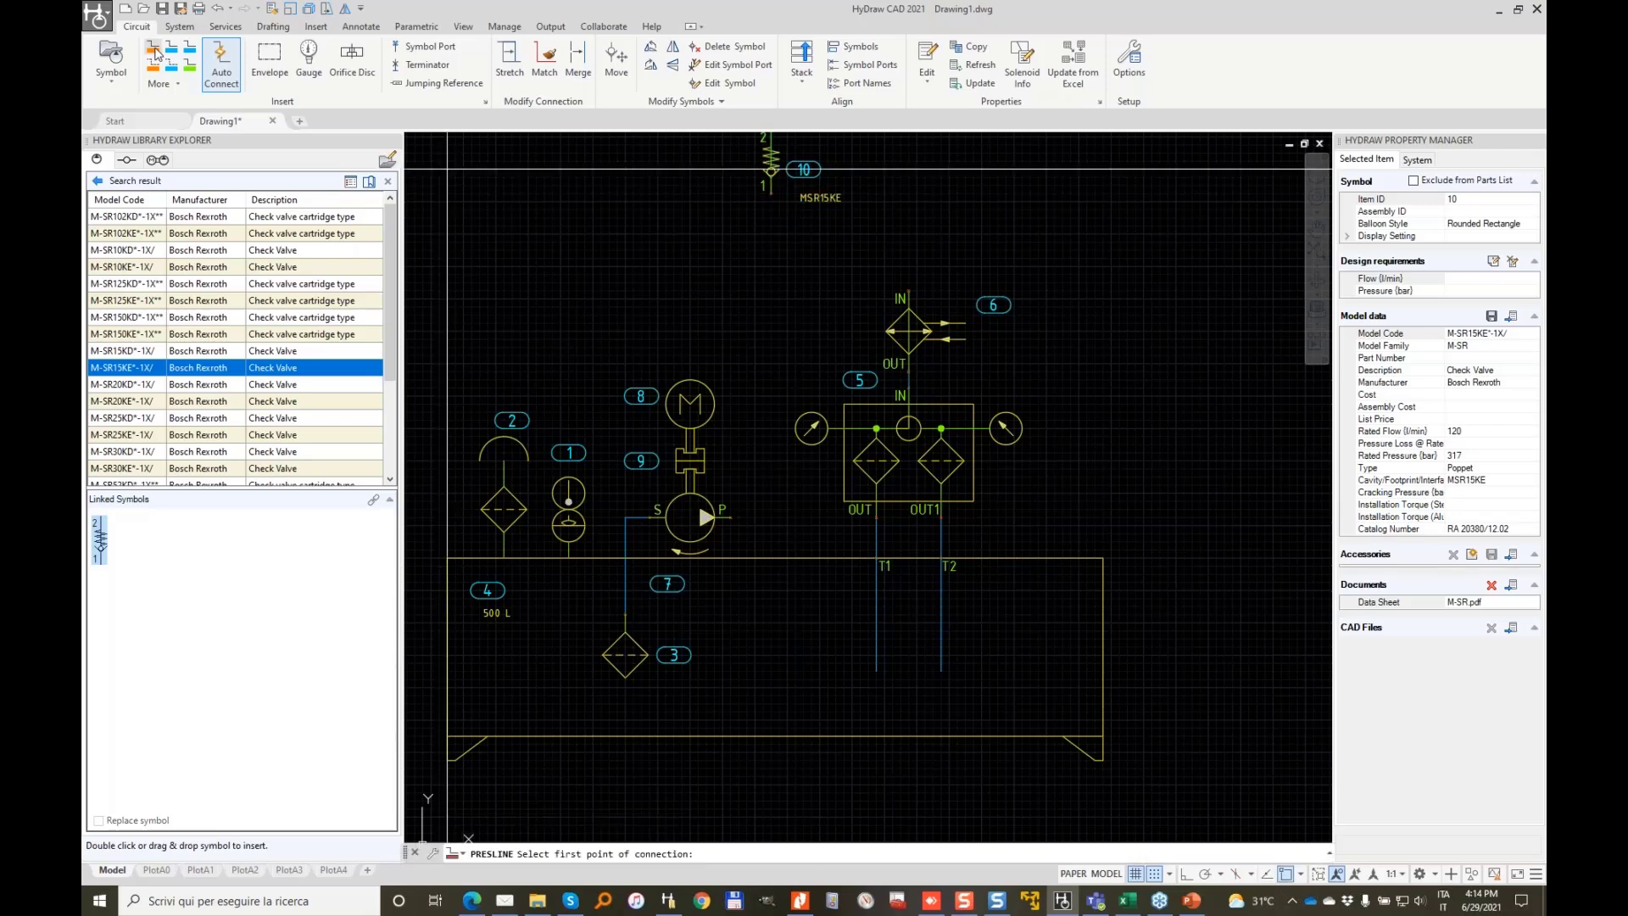
pyautogui.click(731, 516)
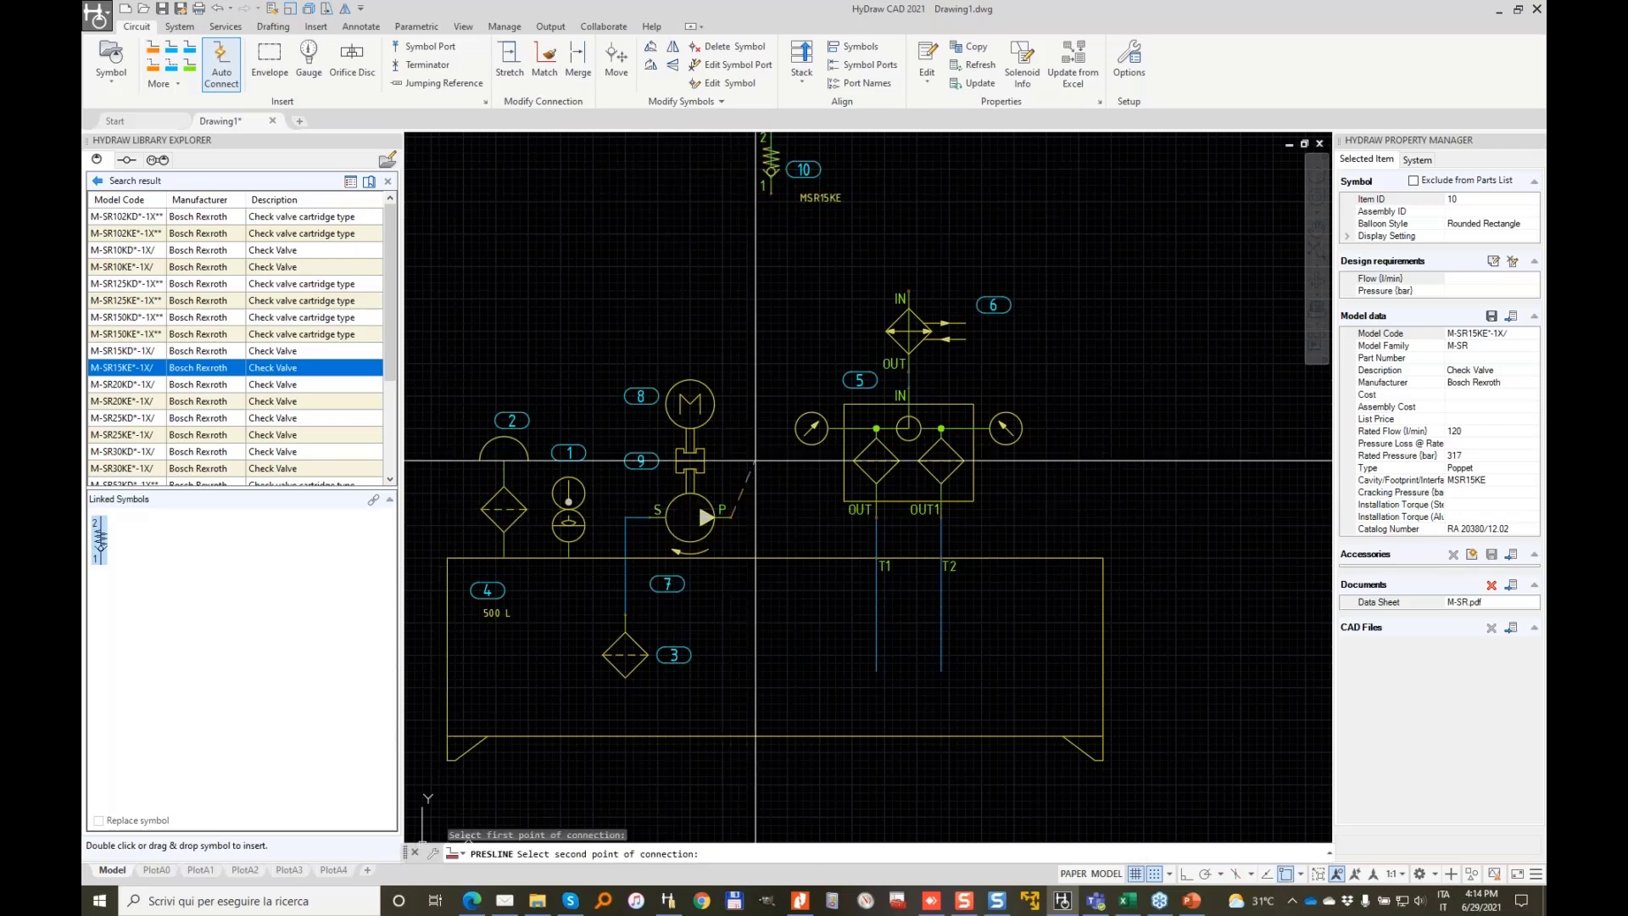
pyautogui.click(771, 193)
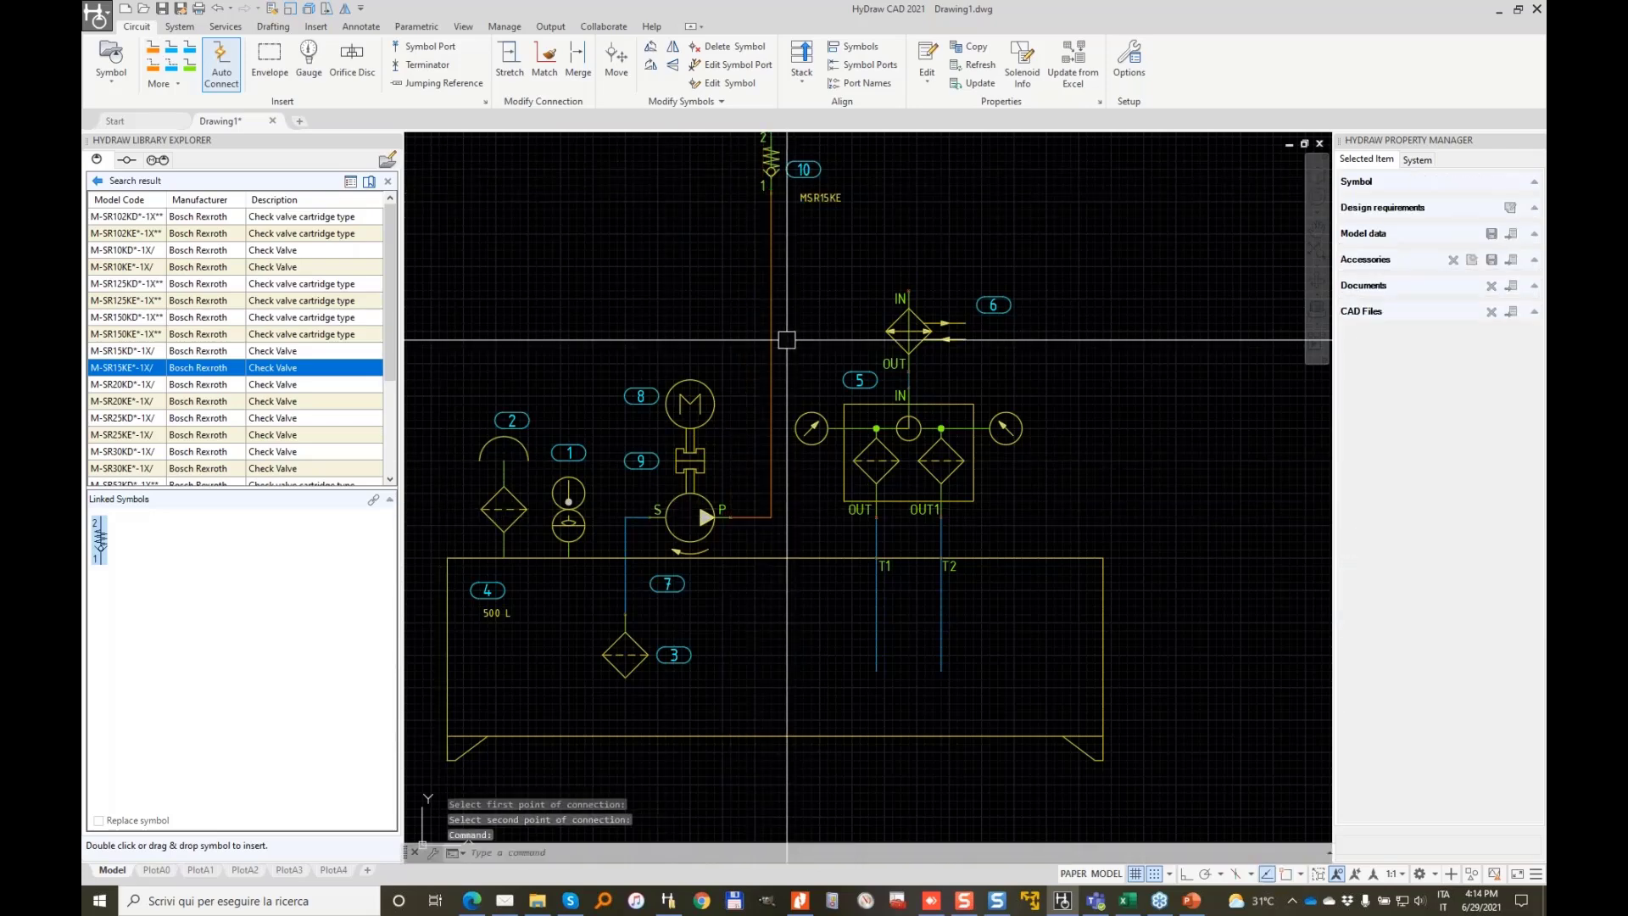
# Set the connector of the pressure line between the pump and the check valve to Pipe
pyautogui.click(774, 309)
pyautogui.moveTo(893, 272); pyautogui.dragTo(847, 362, button='middle')
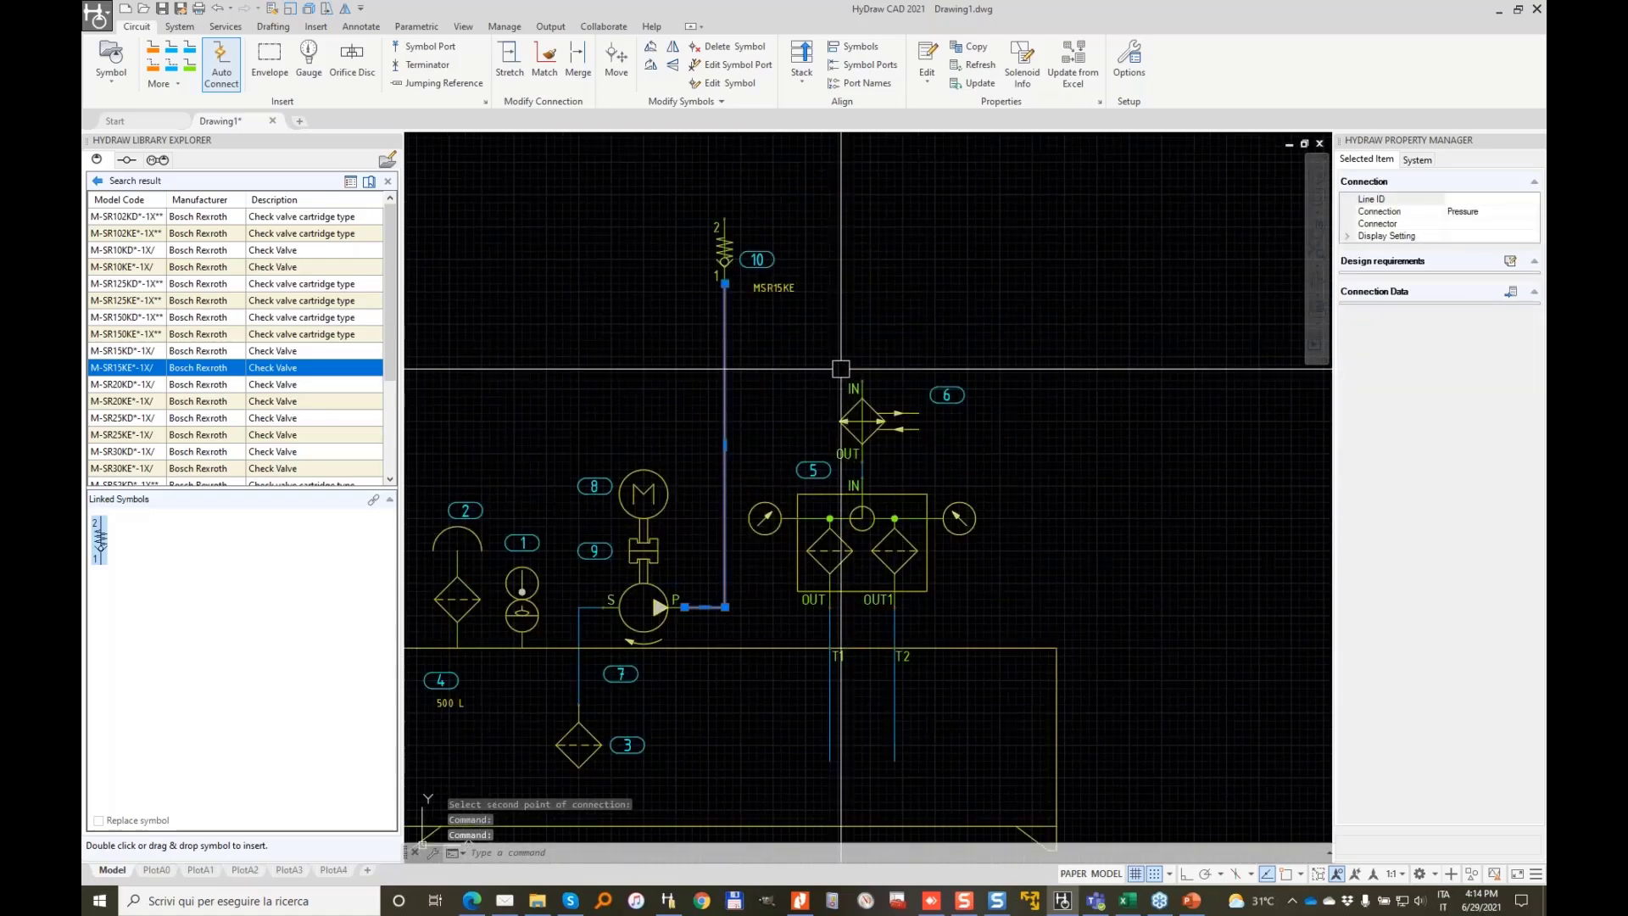
pyautogui.click(1526, 225)
pyautogui.click(1534, 224)
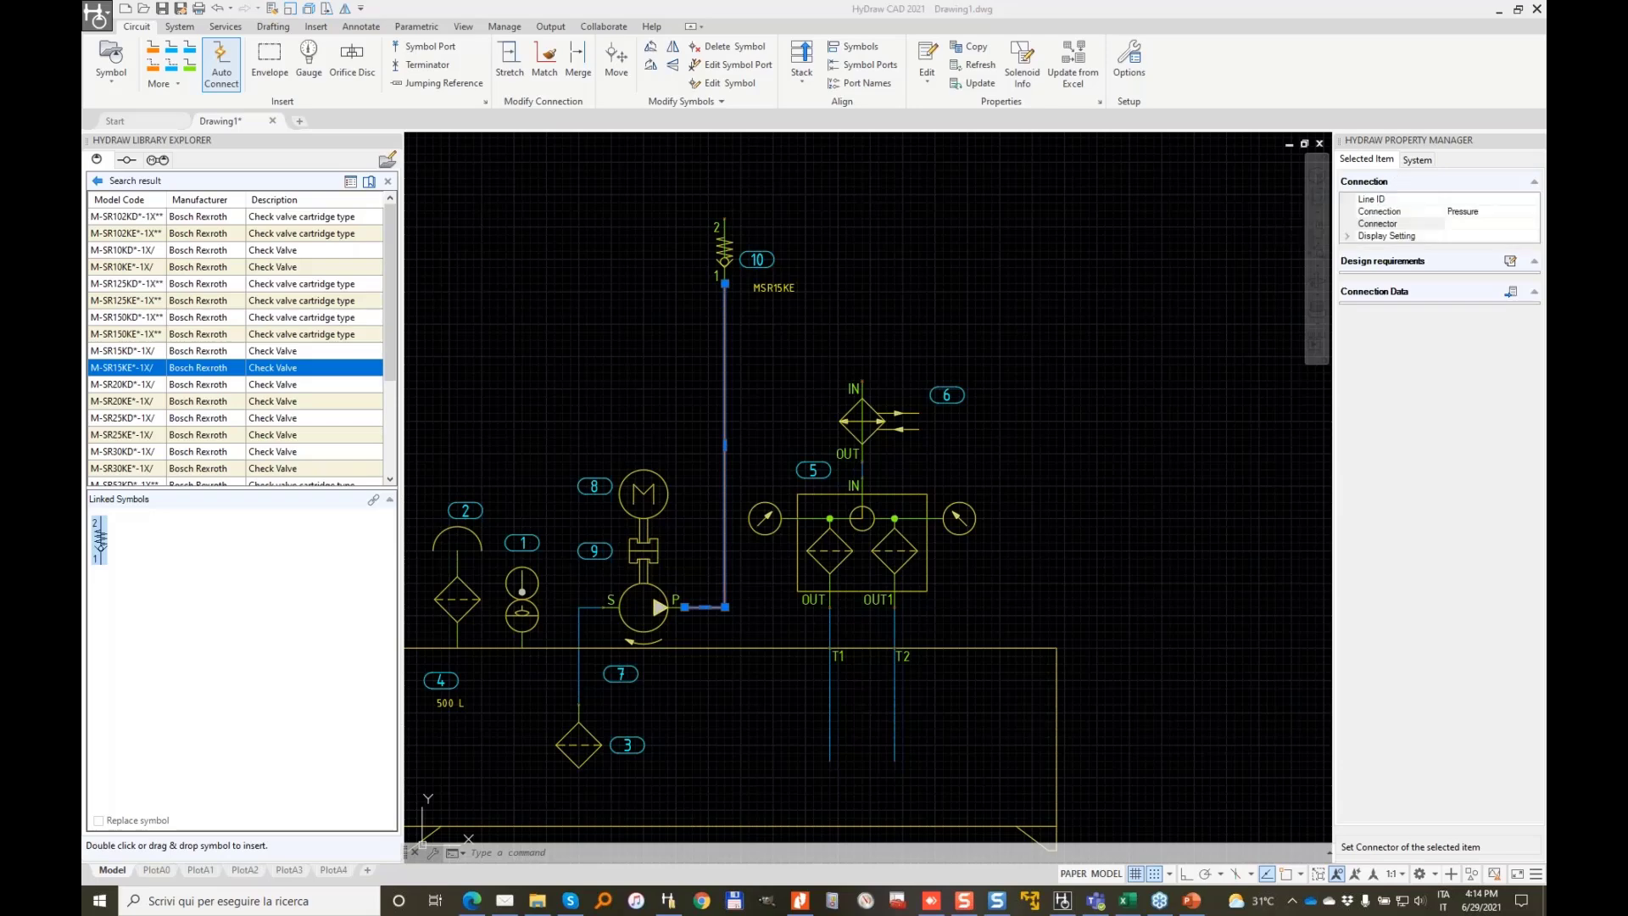
pyautogui.moveTo(1357, 115)
pyautogui.mouseDown()
pyautogui.moveTo(1371, 315)
pyautogui.moveTo(1456, 103)
pyautogui.moveTo(1322, 123)
pyautogui.mouseUp()
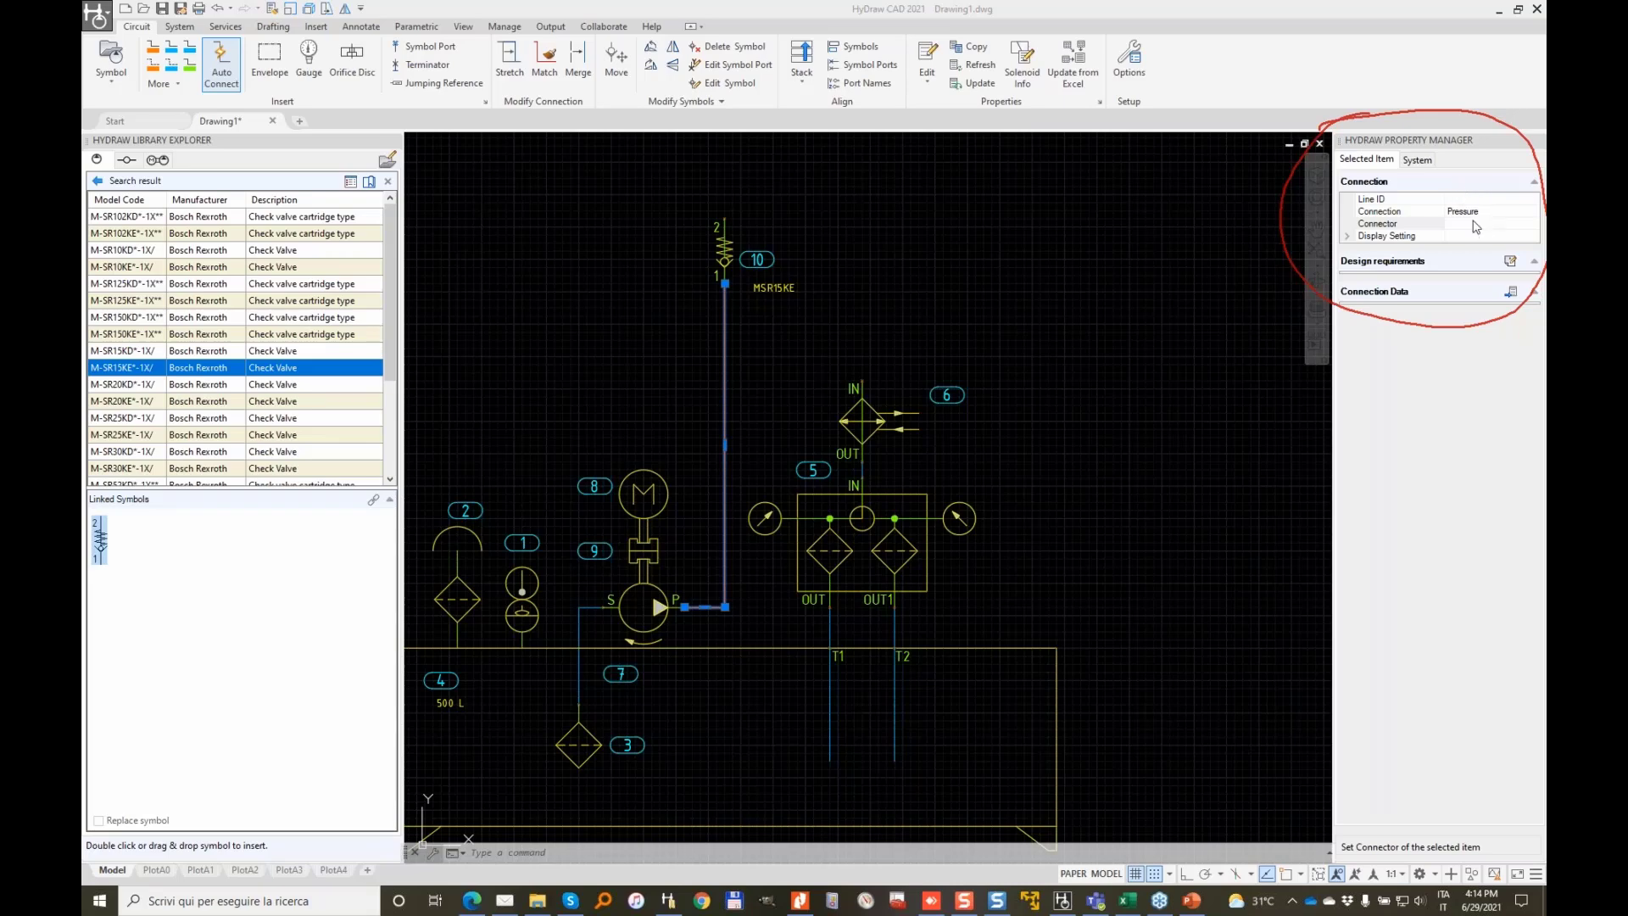
pyautogui.click(1476, 224)
pyautogui.click(1534, 224)
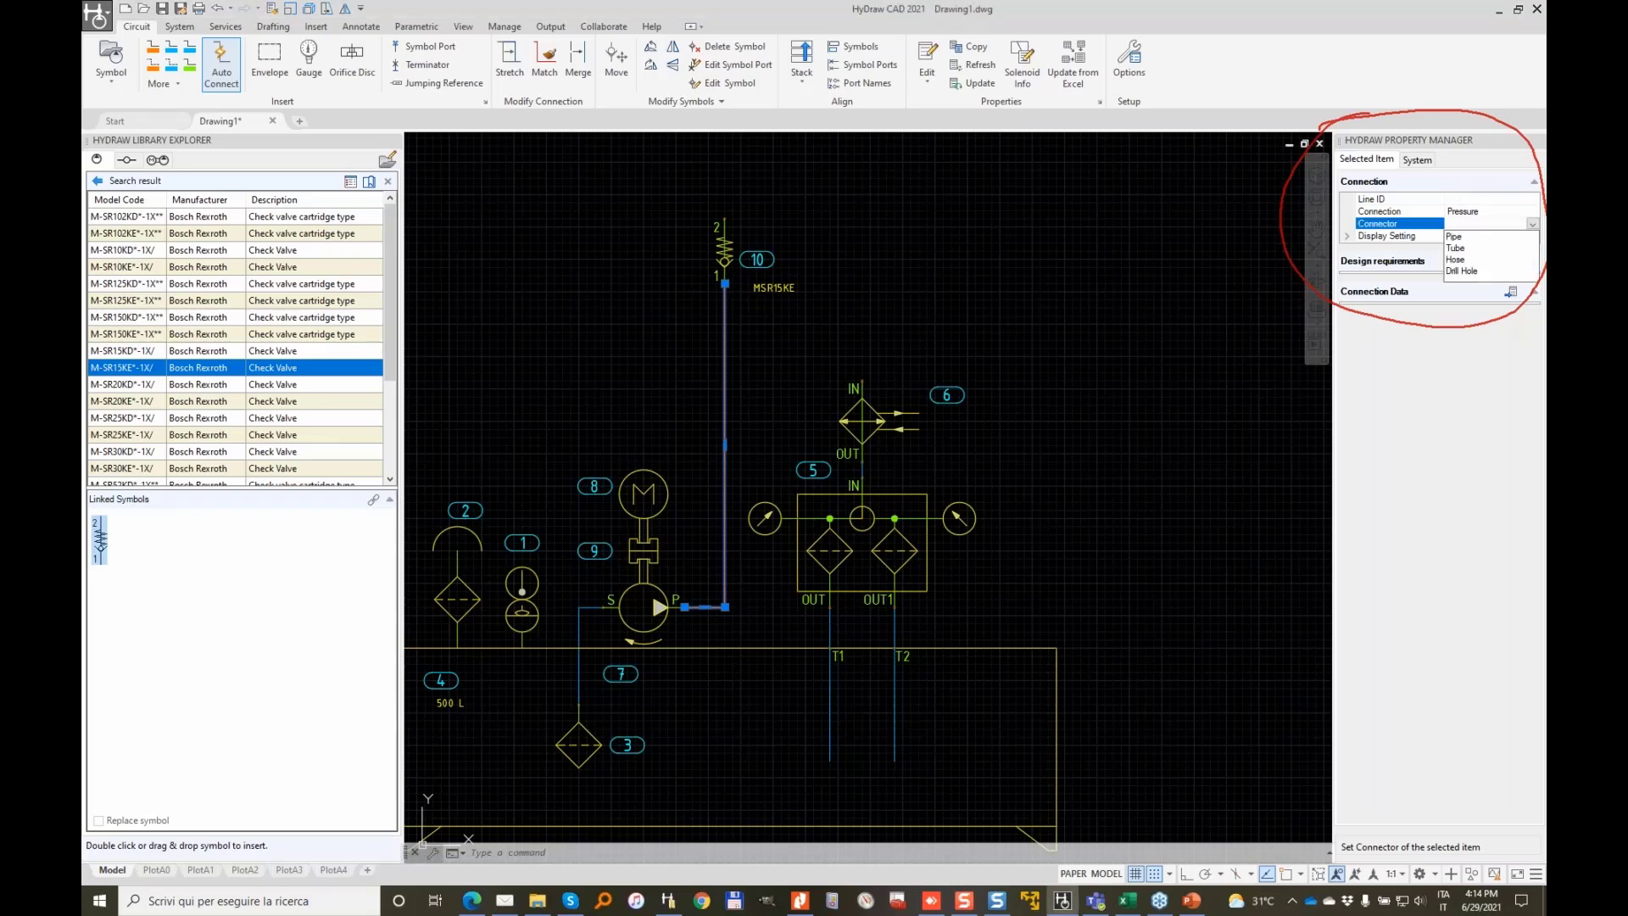
pyautogui.click(1459, 238)
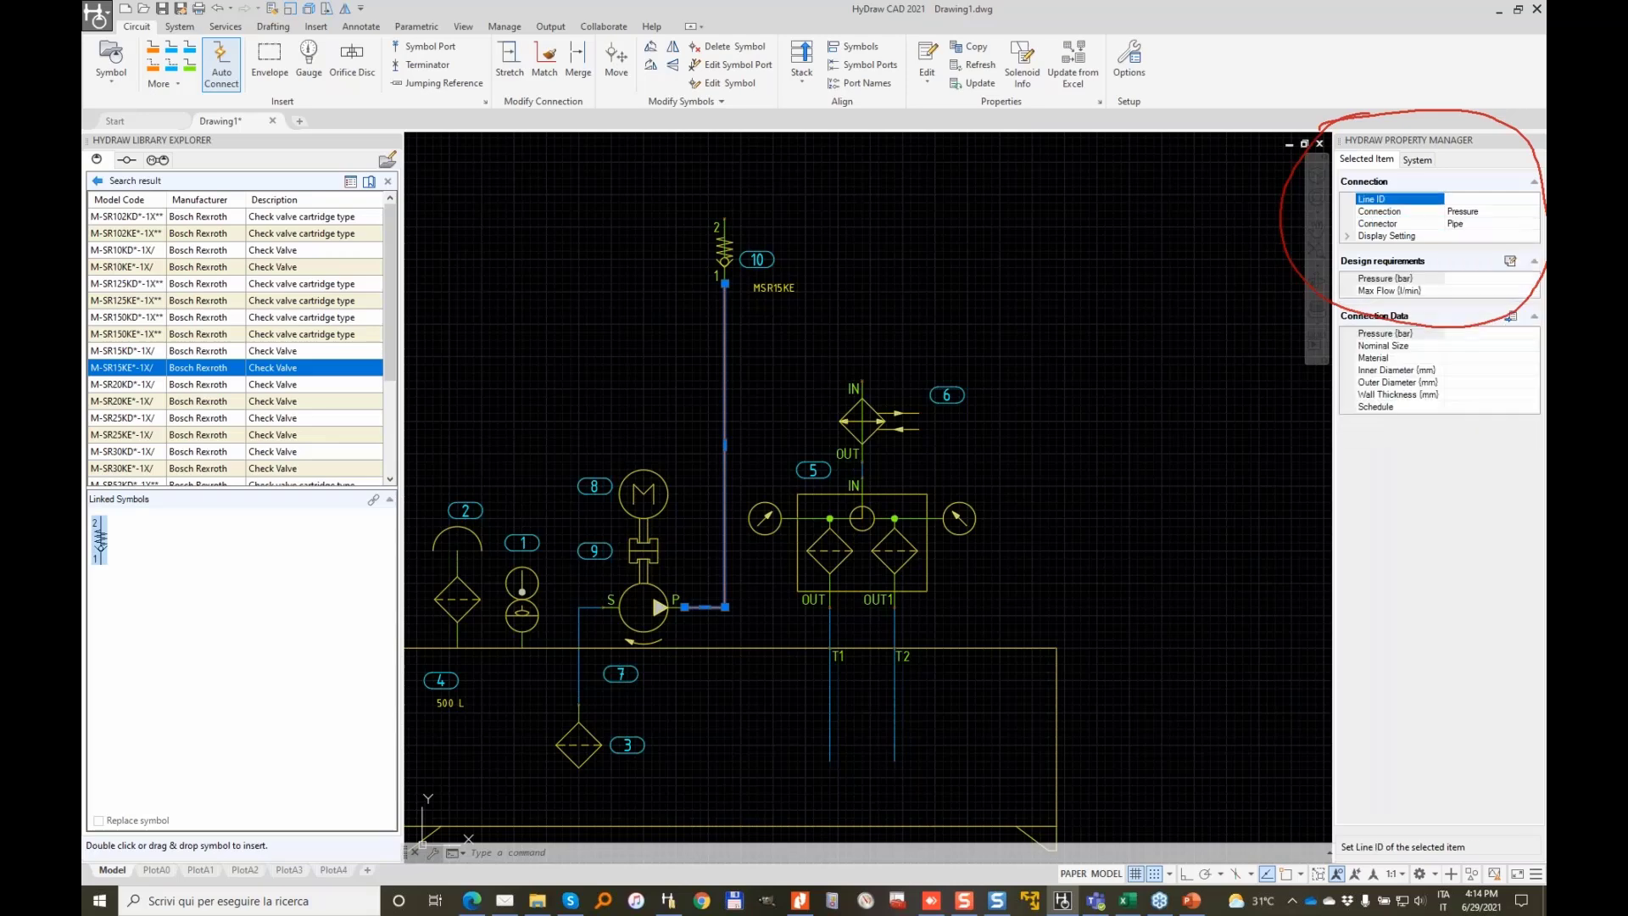
# Fetch the 704 bar, 1/4 XS ASTM106B pipe from the library for the line, using 600 bar pressure and 10 l/min flow
pyautogui.click(1512, 318)
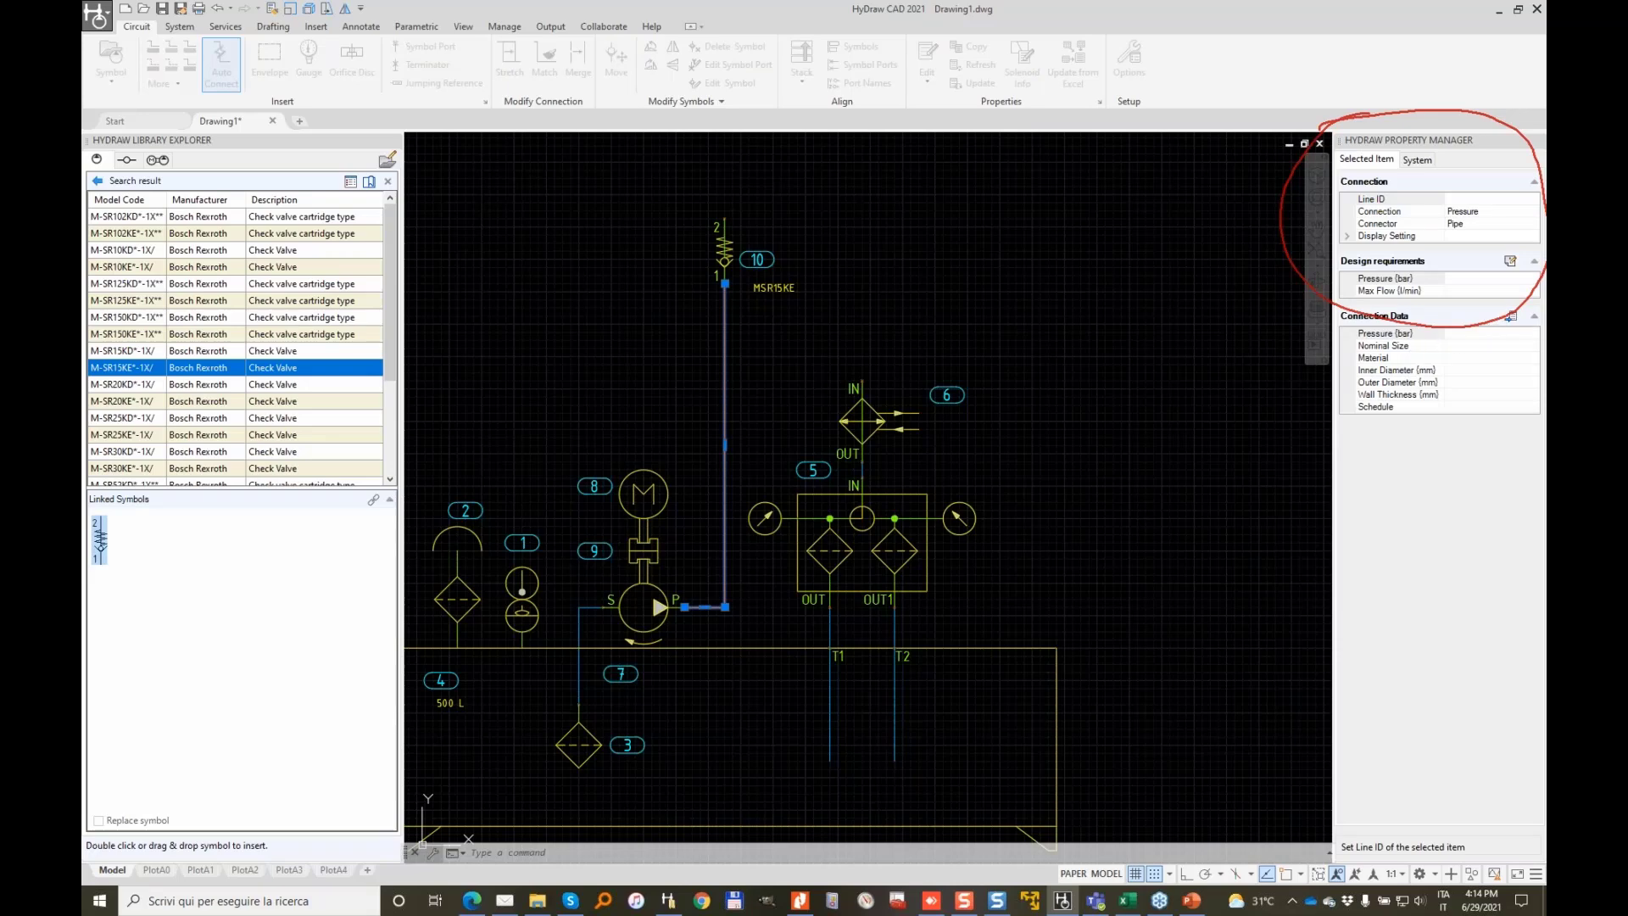
pyautogui.moveTo(1237, 253); pyautogui.dragTo(1060, 101)
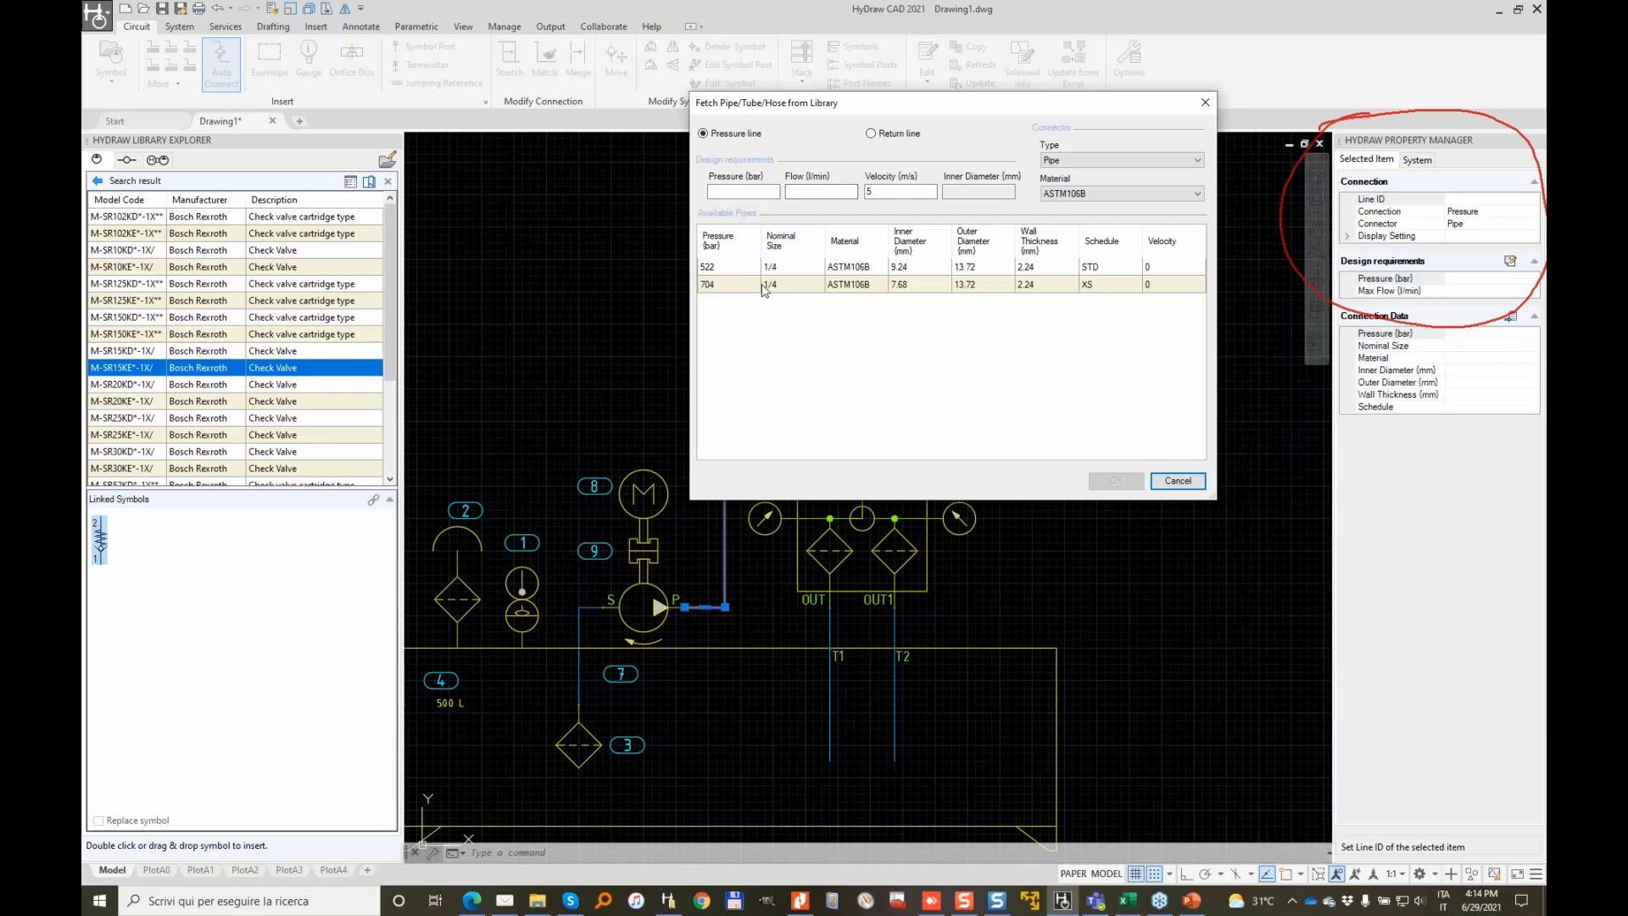
pyautogui.click(755, 193)
pyautogui.write('20')
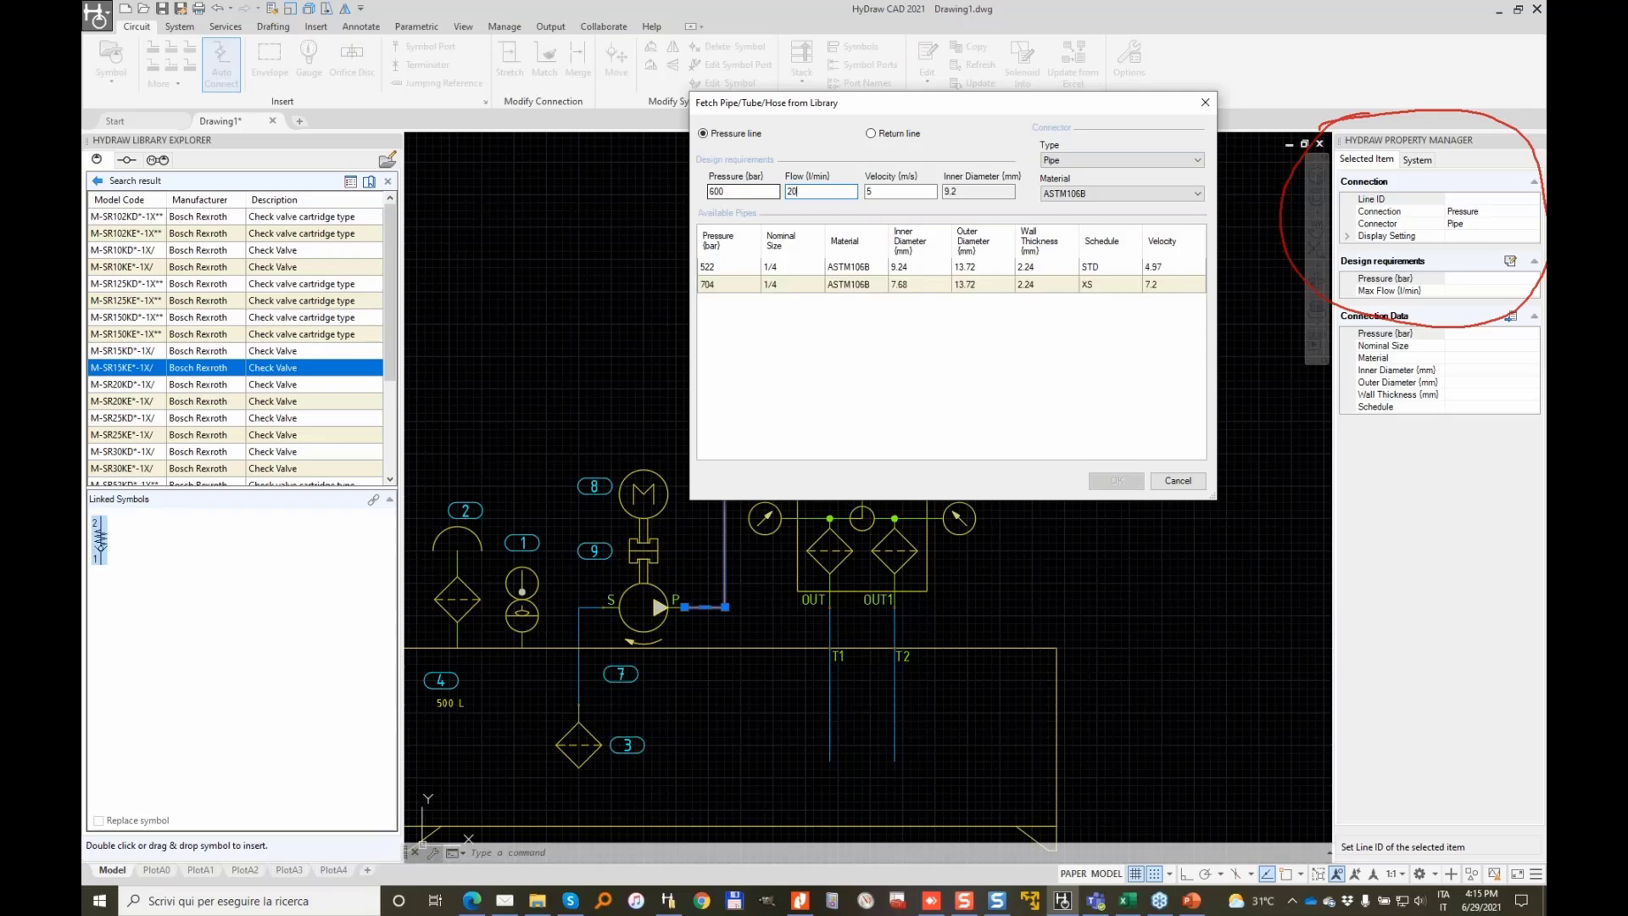
pyautogui.press('BackSpace')
pyautogui.write('10')
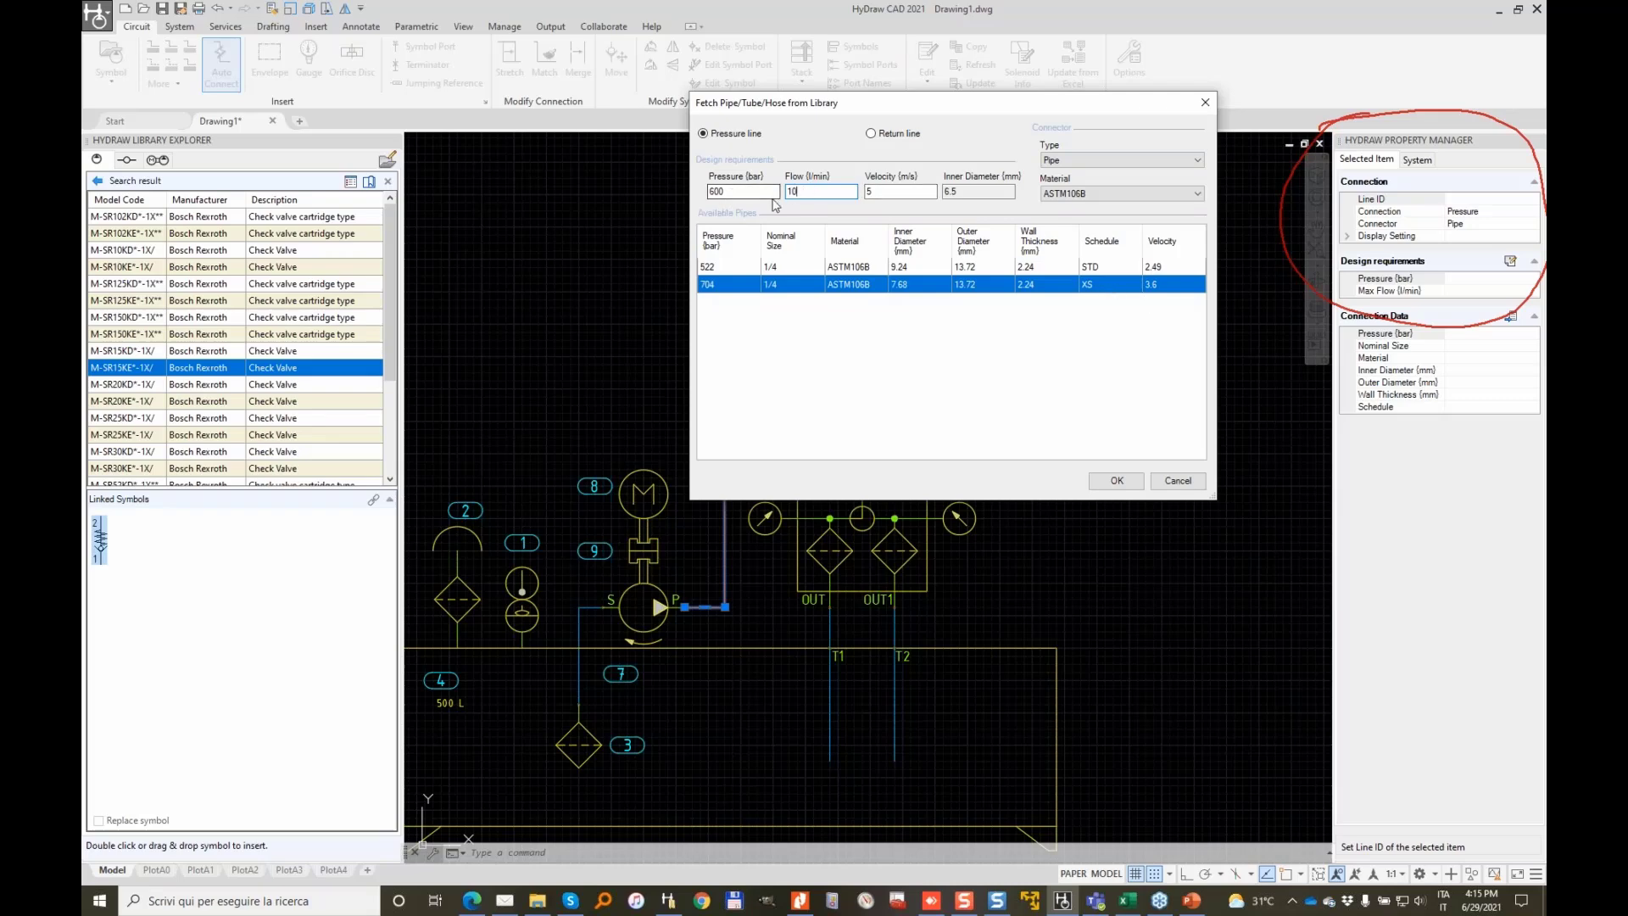
pyautogui.click(1116, 481)
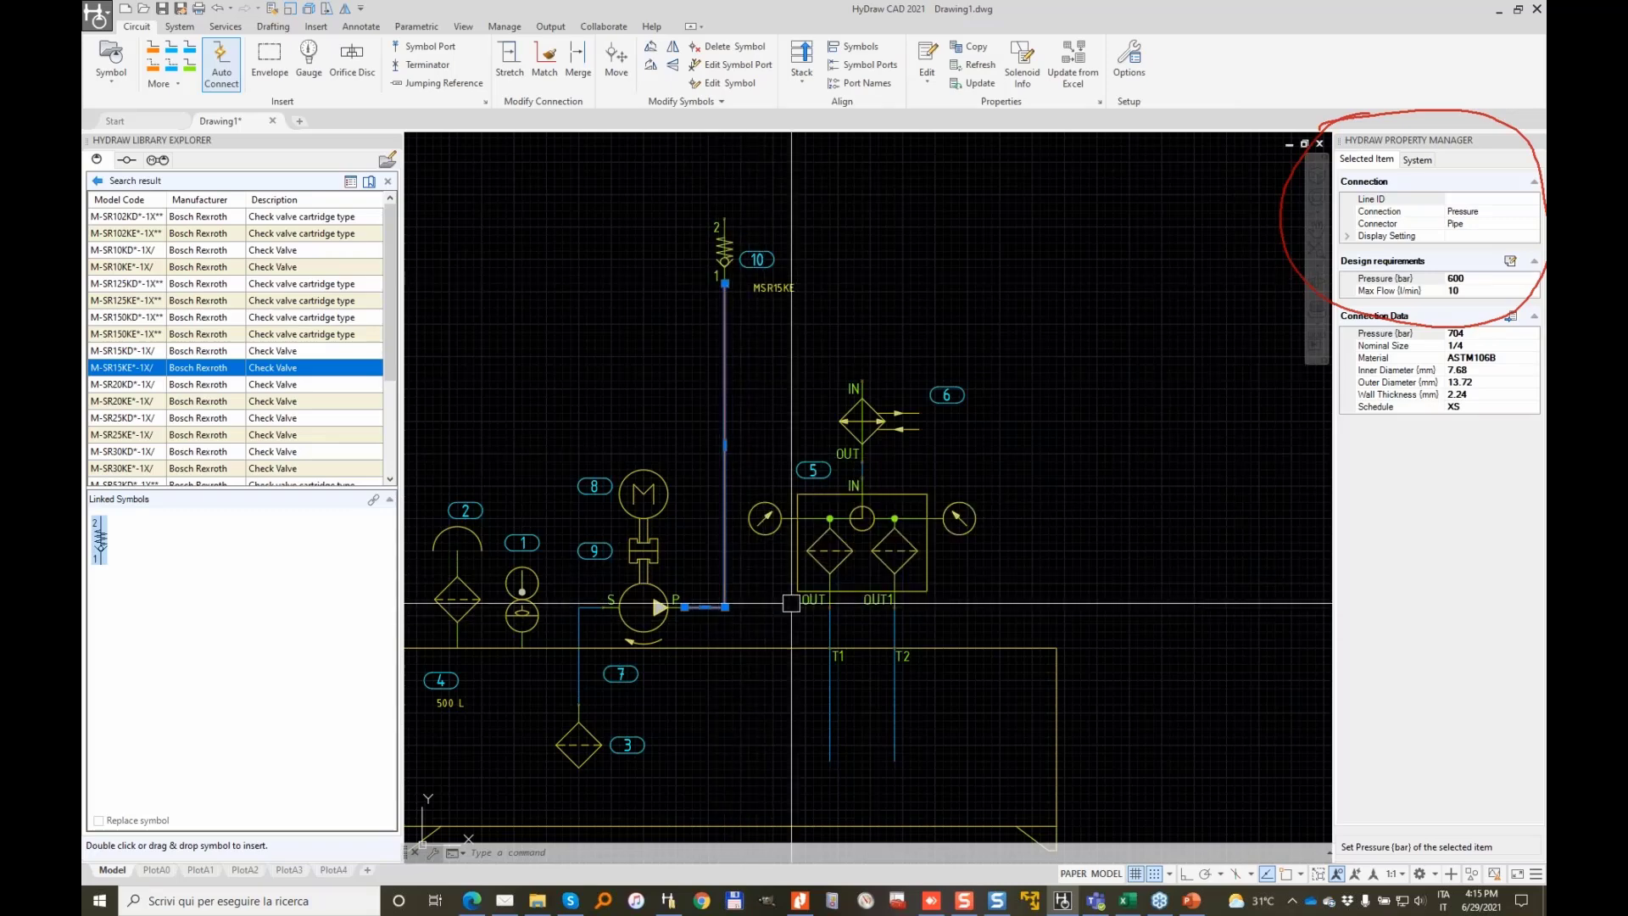
# Set the pressure line's PipeSize display setting to Show and examine its label in the drawing
pyautogui.click(1347, 236)
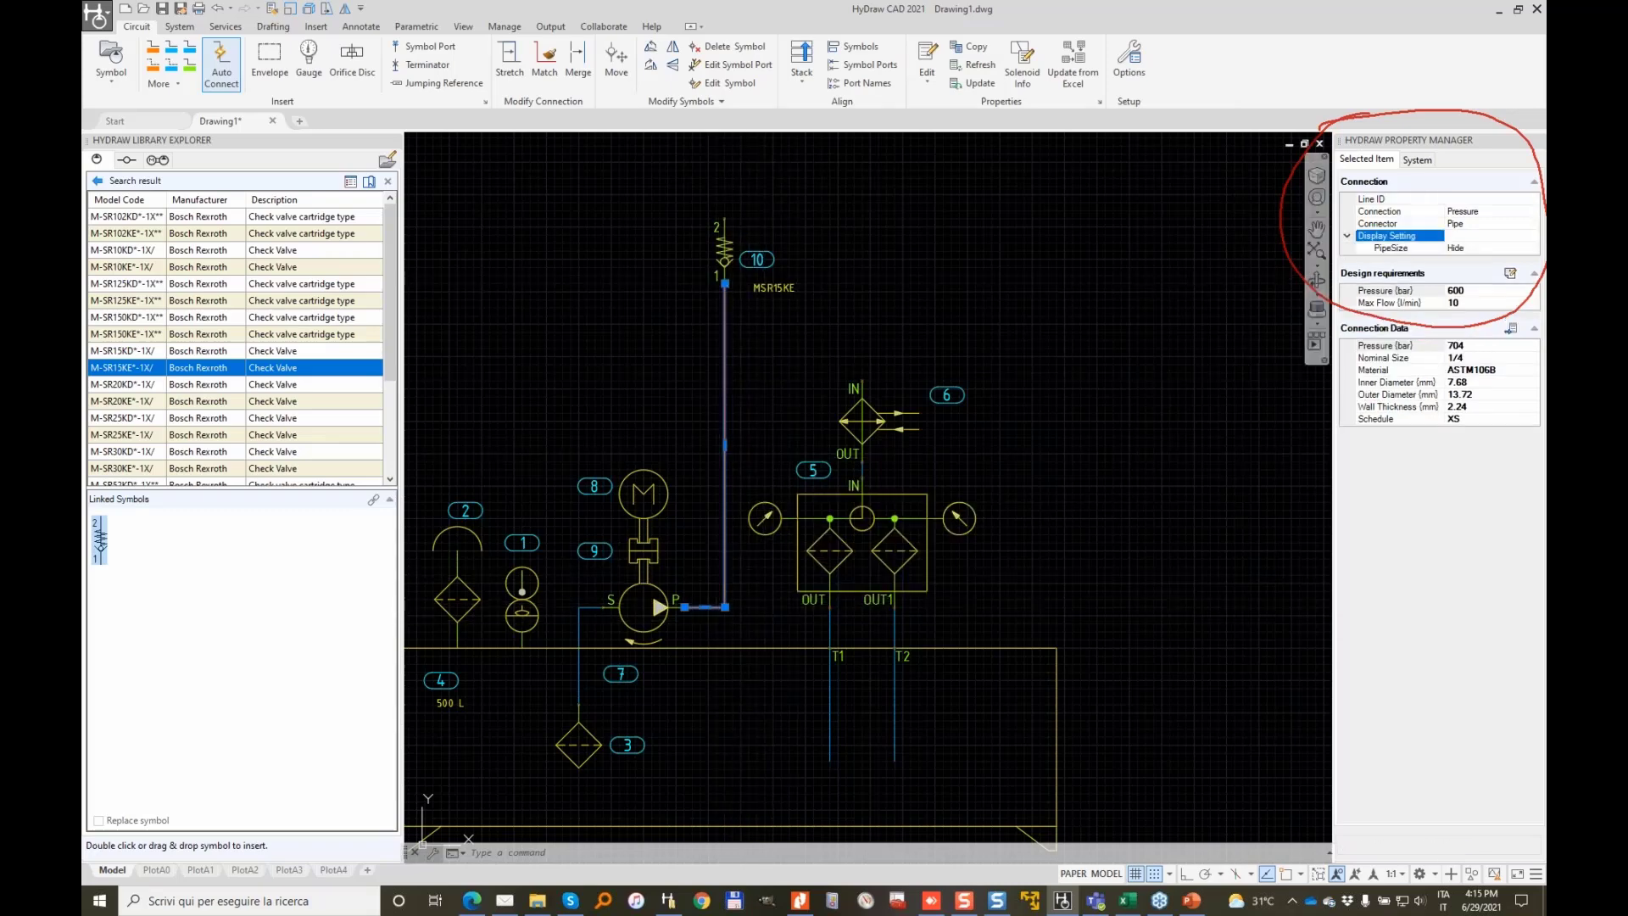
pyautogui.click(1498, 249)
pyautogui.scroll(3, 725, 551)
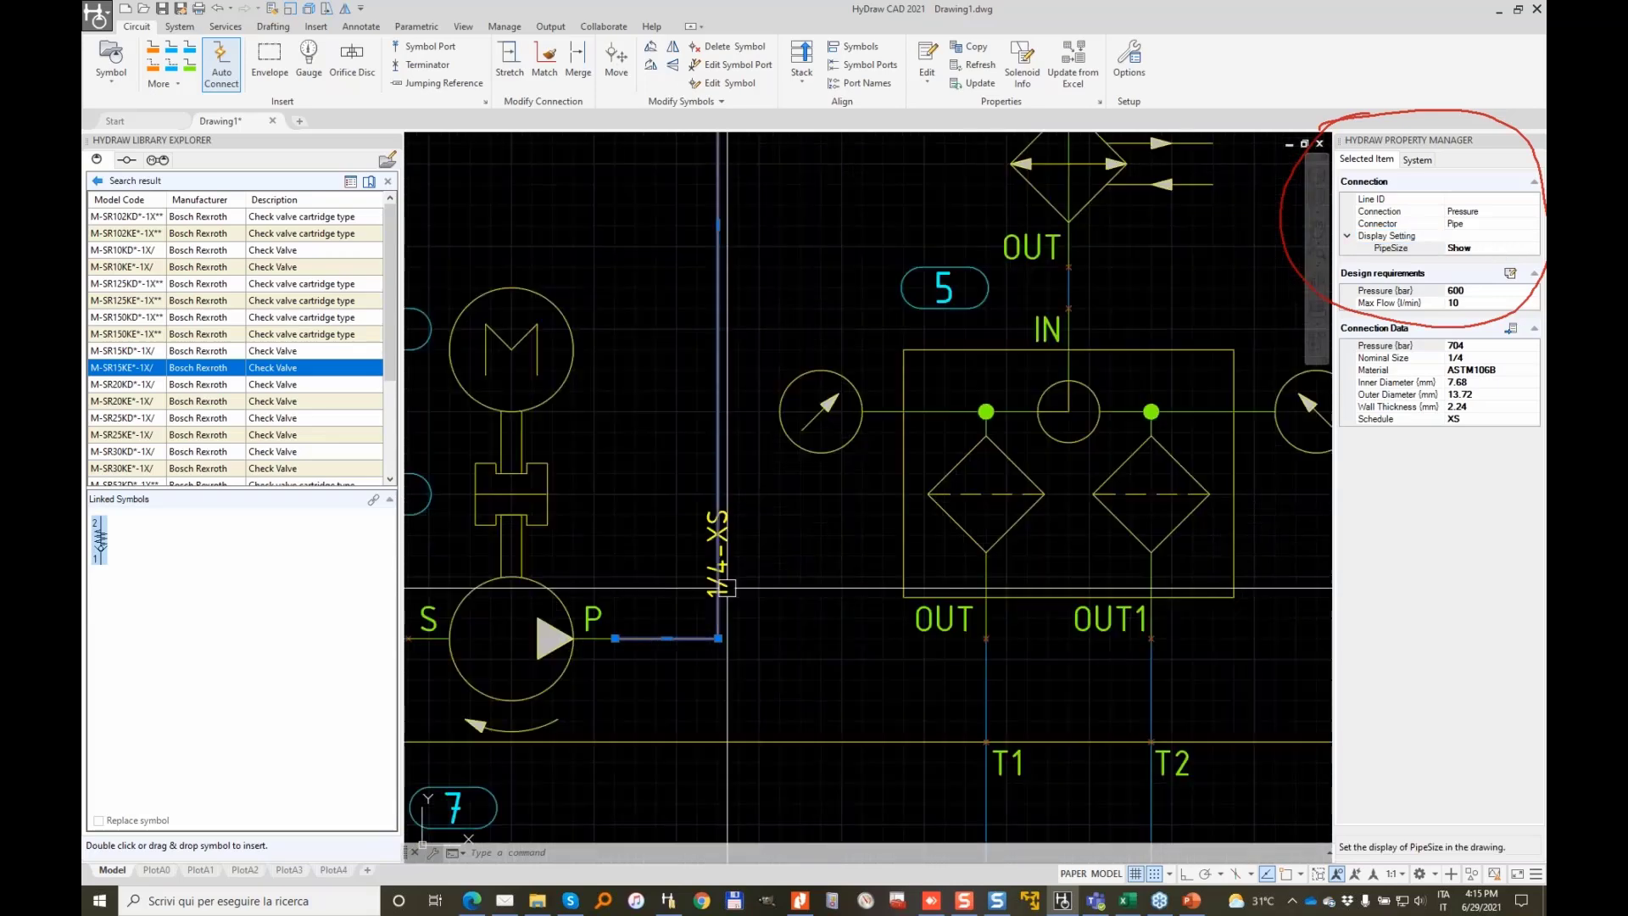
pyautogui.scroll(3, 725, 543)
pyautogui.press('Escape')
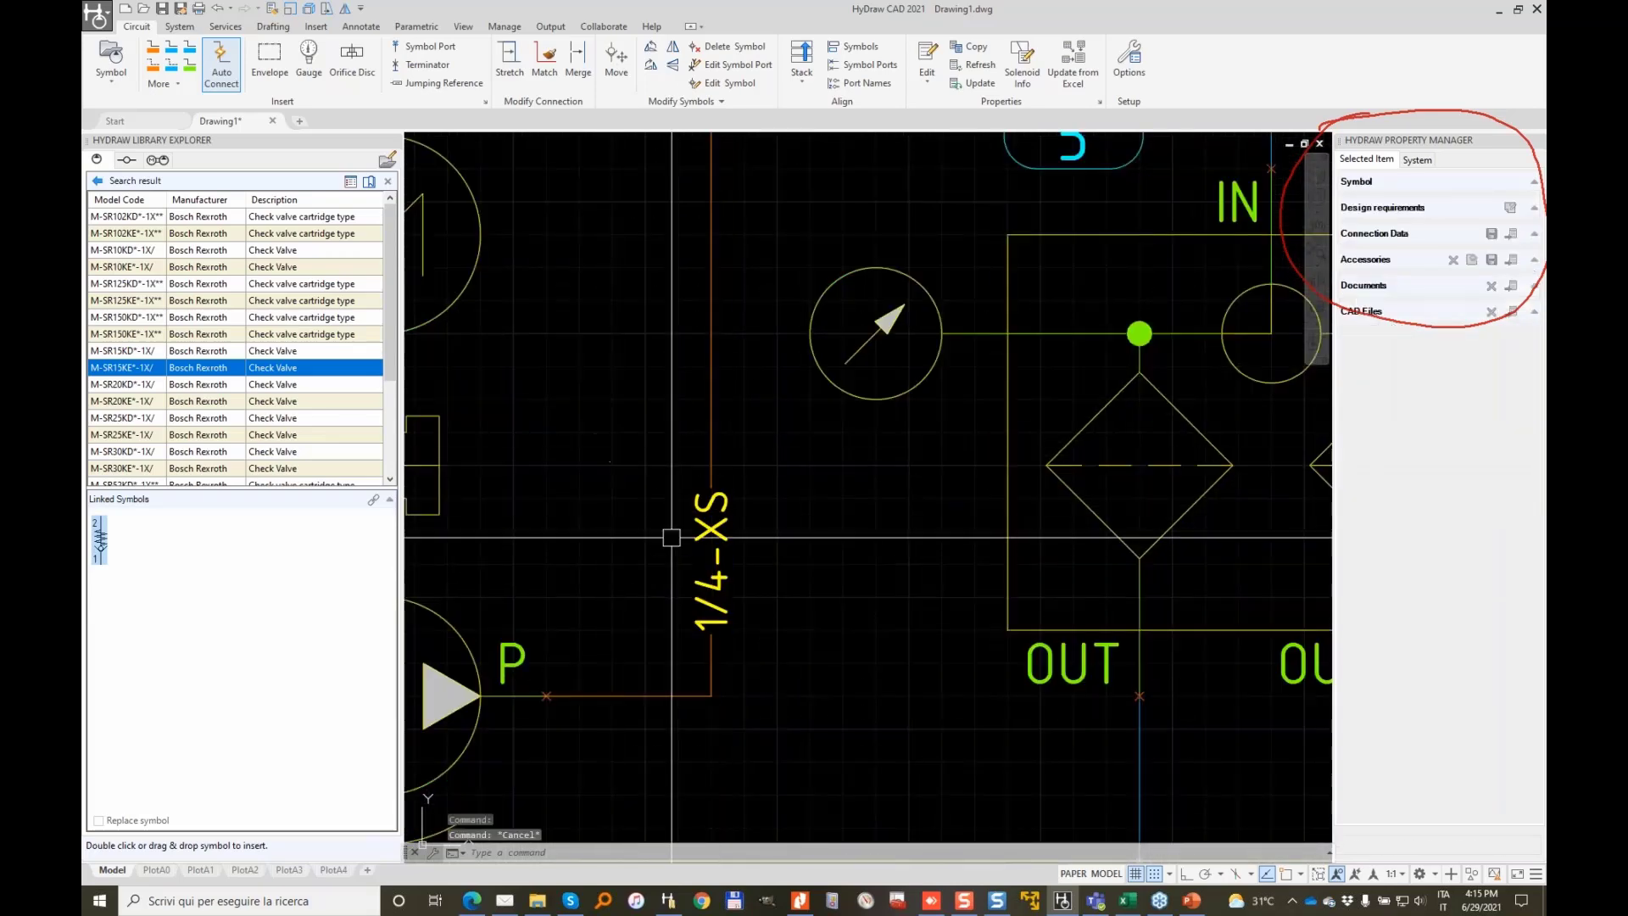
pyautogui.scroll(3, 726, 365)
pyautogui.scroll(-3, 740, 456)
pyautogui.scroll(-3, 740, 455)
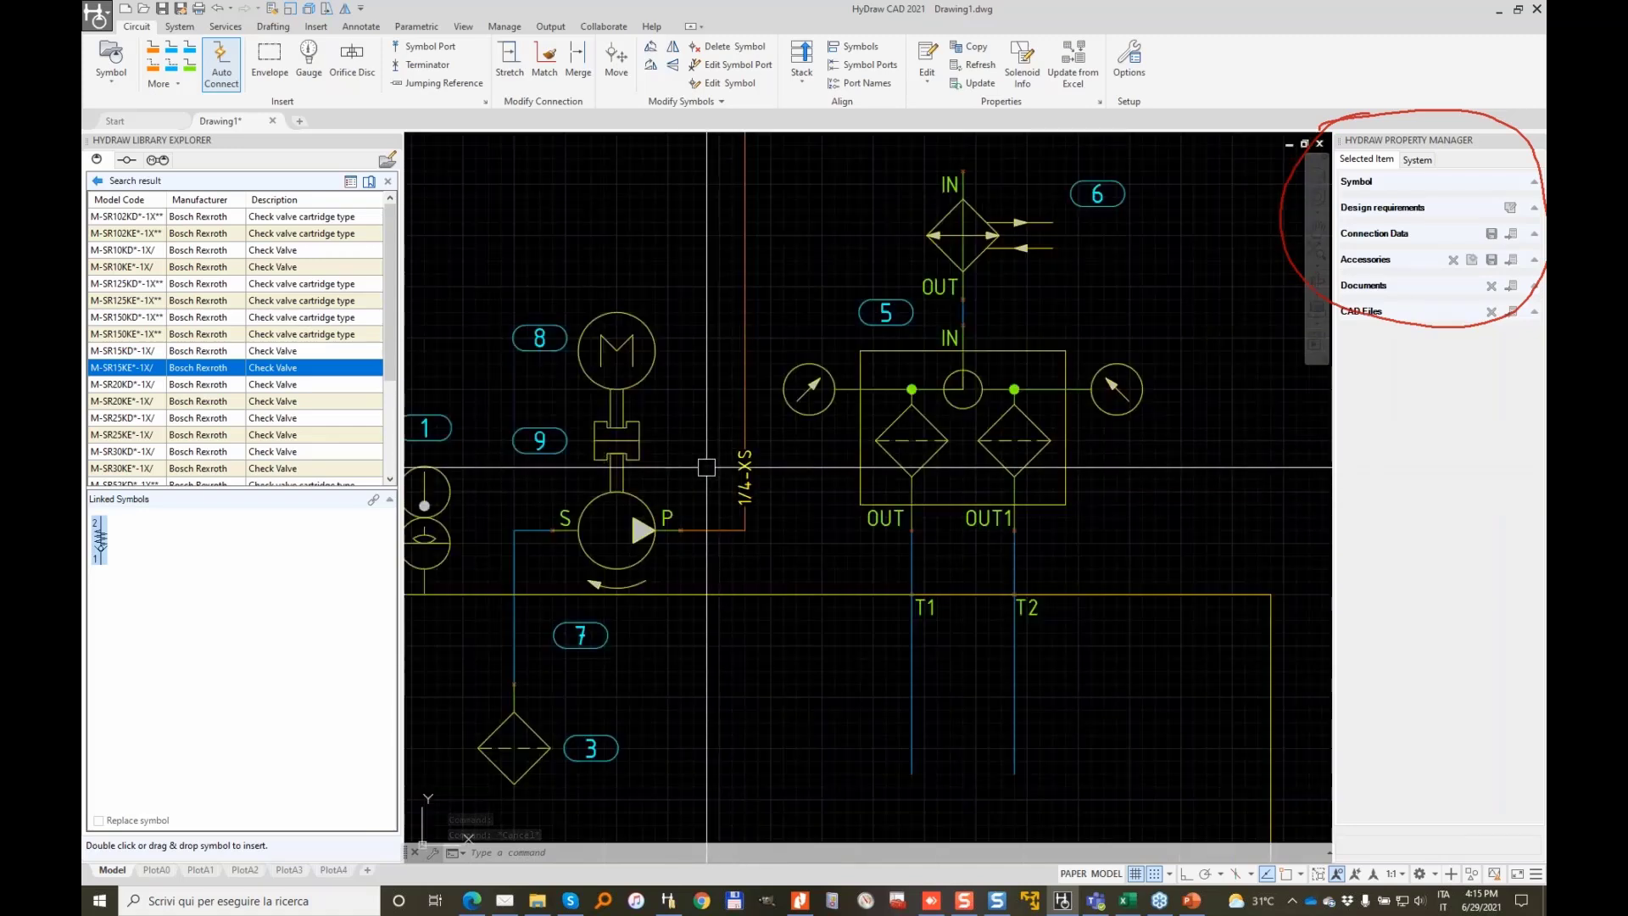
pyautogui.scroll(2, 747, 467)
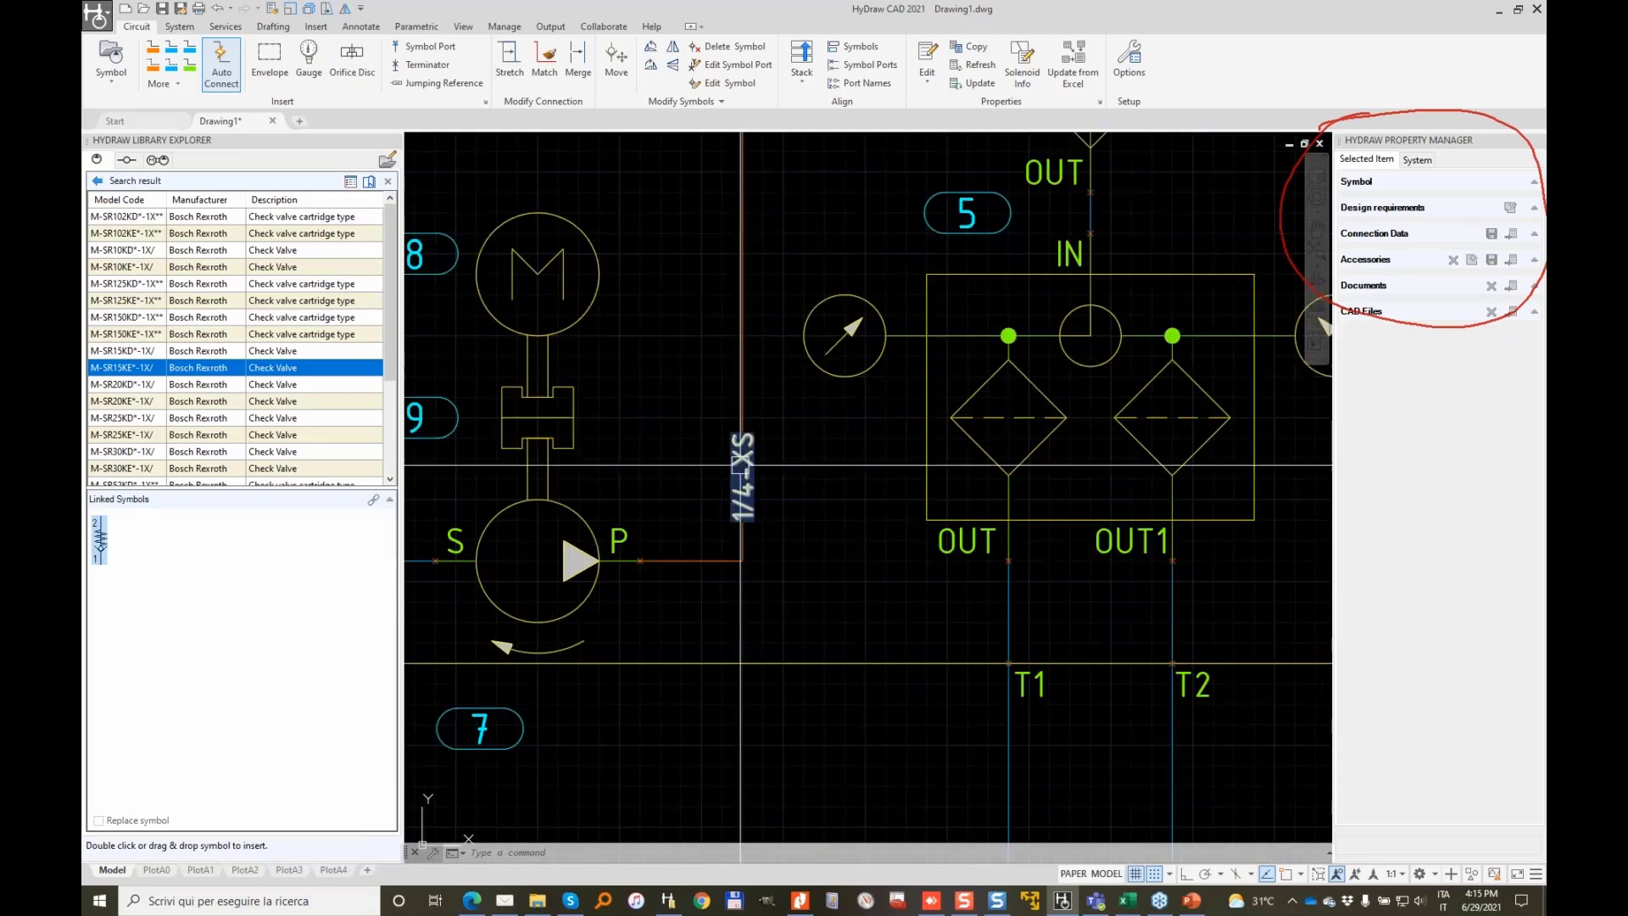
pyautogui.scroll(-4, 741, 464)
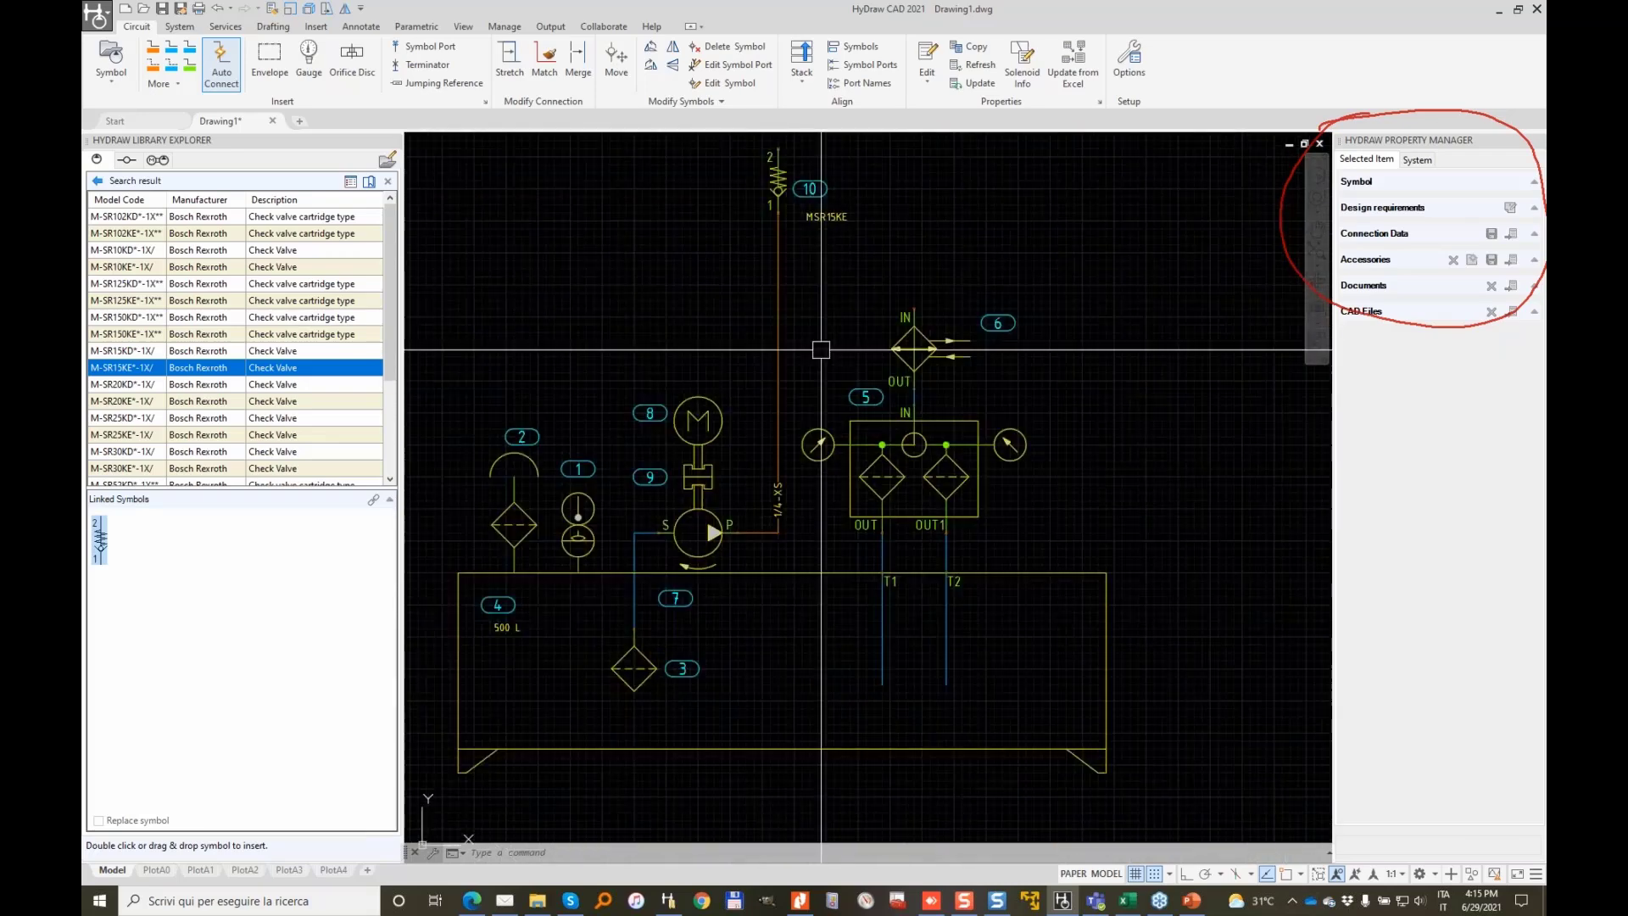
# Move the check valve sideways beyond the return filter assembly with its line attached and bring it back above the pump
pyautogui.click(770, 202)
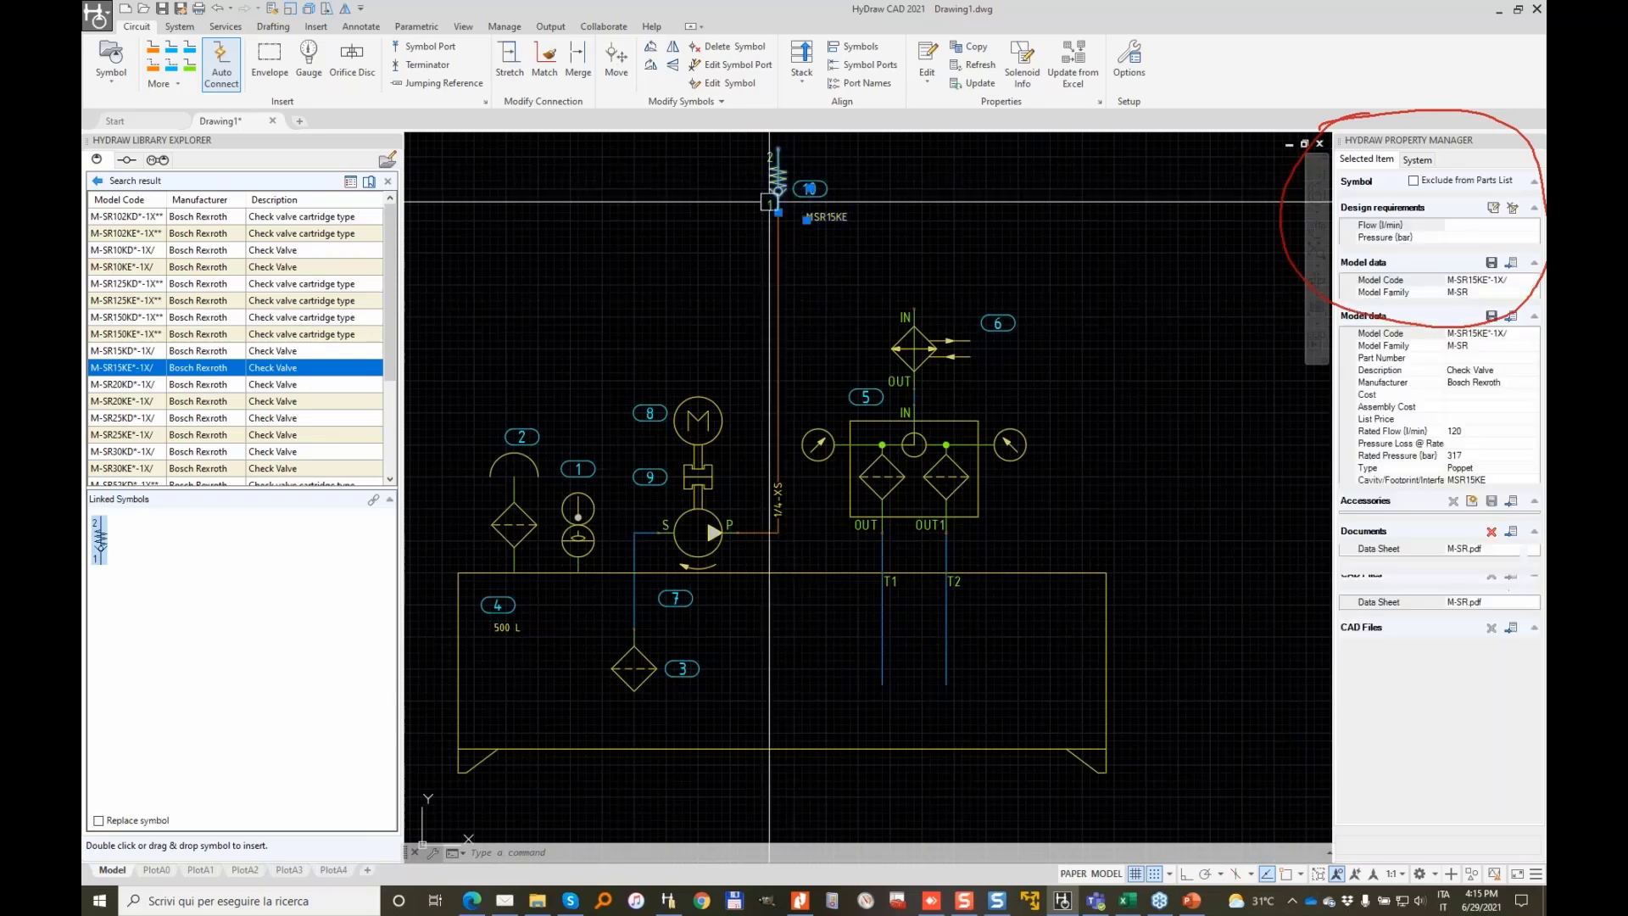
pyautogui.click(769, 202)
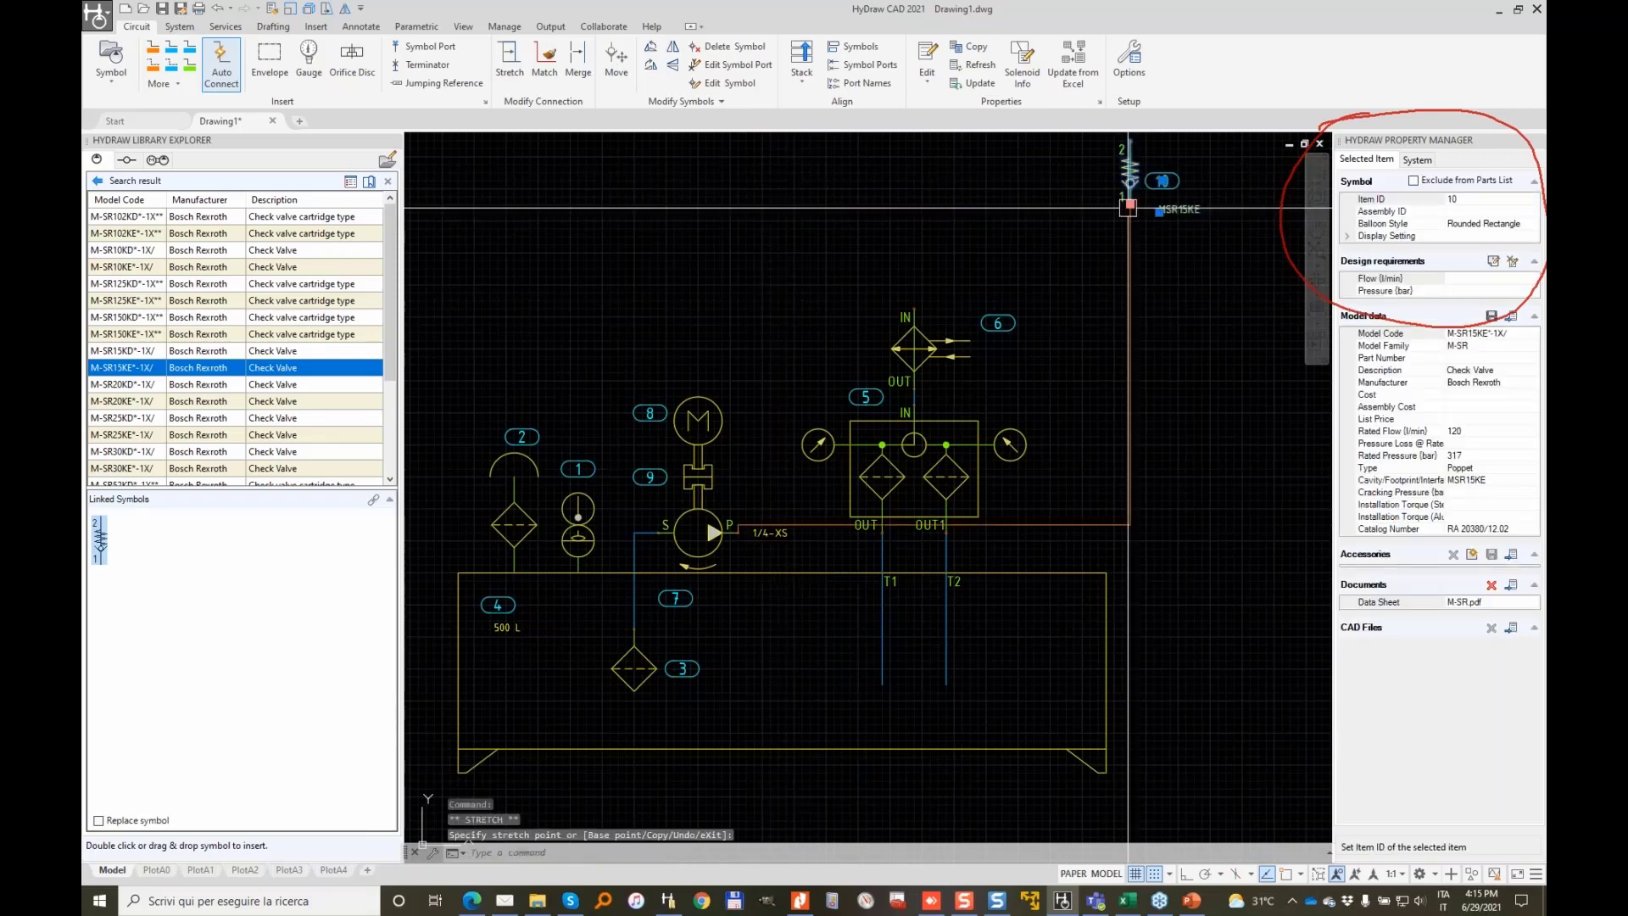
pyautogui.click(1130, 206)
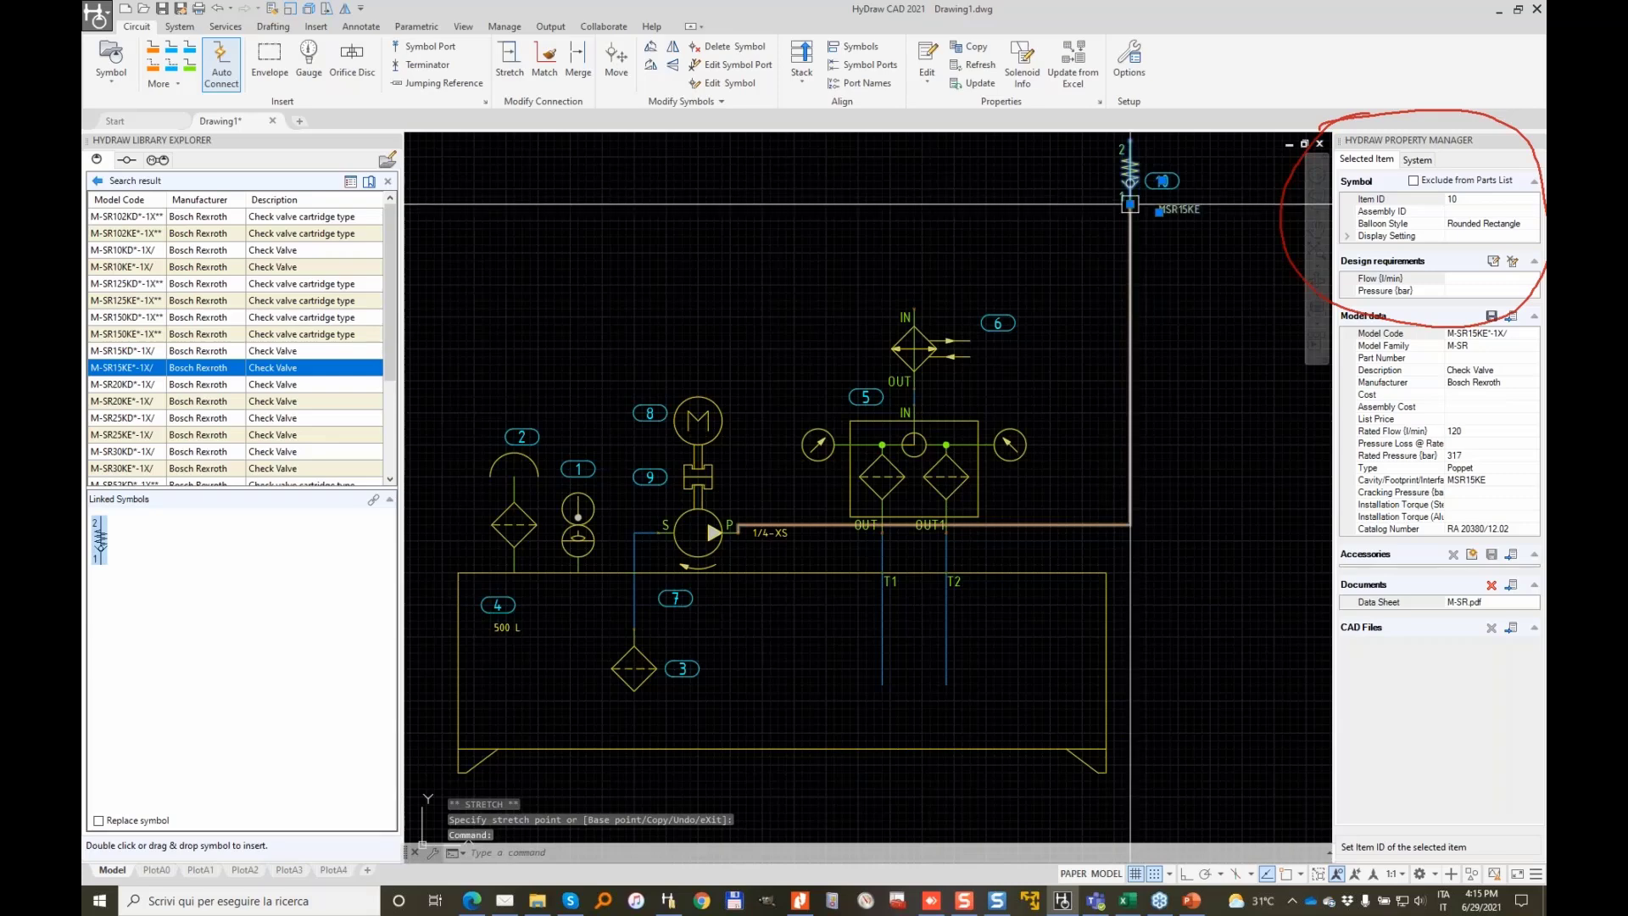
pyautogui.hotkey('ctrl', 'z')
pyautogui.scroll(4, 755, 522)
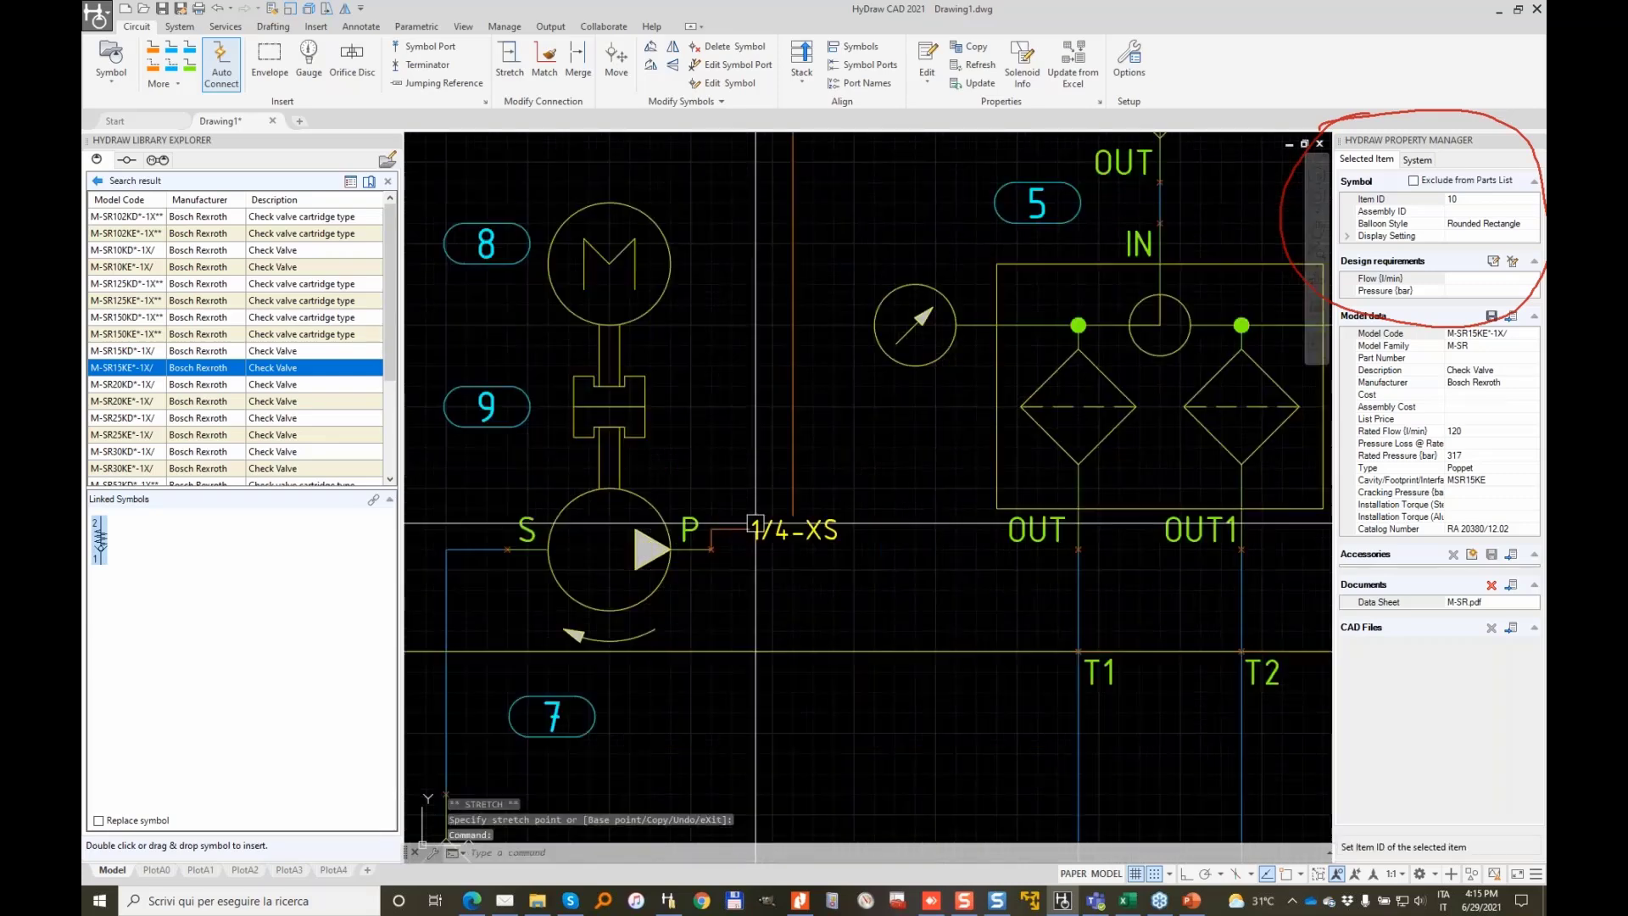
# Straighten the jog in the pressure line beside the pump's port P with the Stretch connection command
pyautogui.click(509, 58)
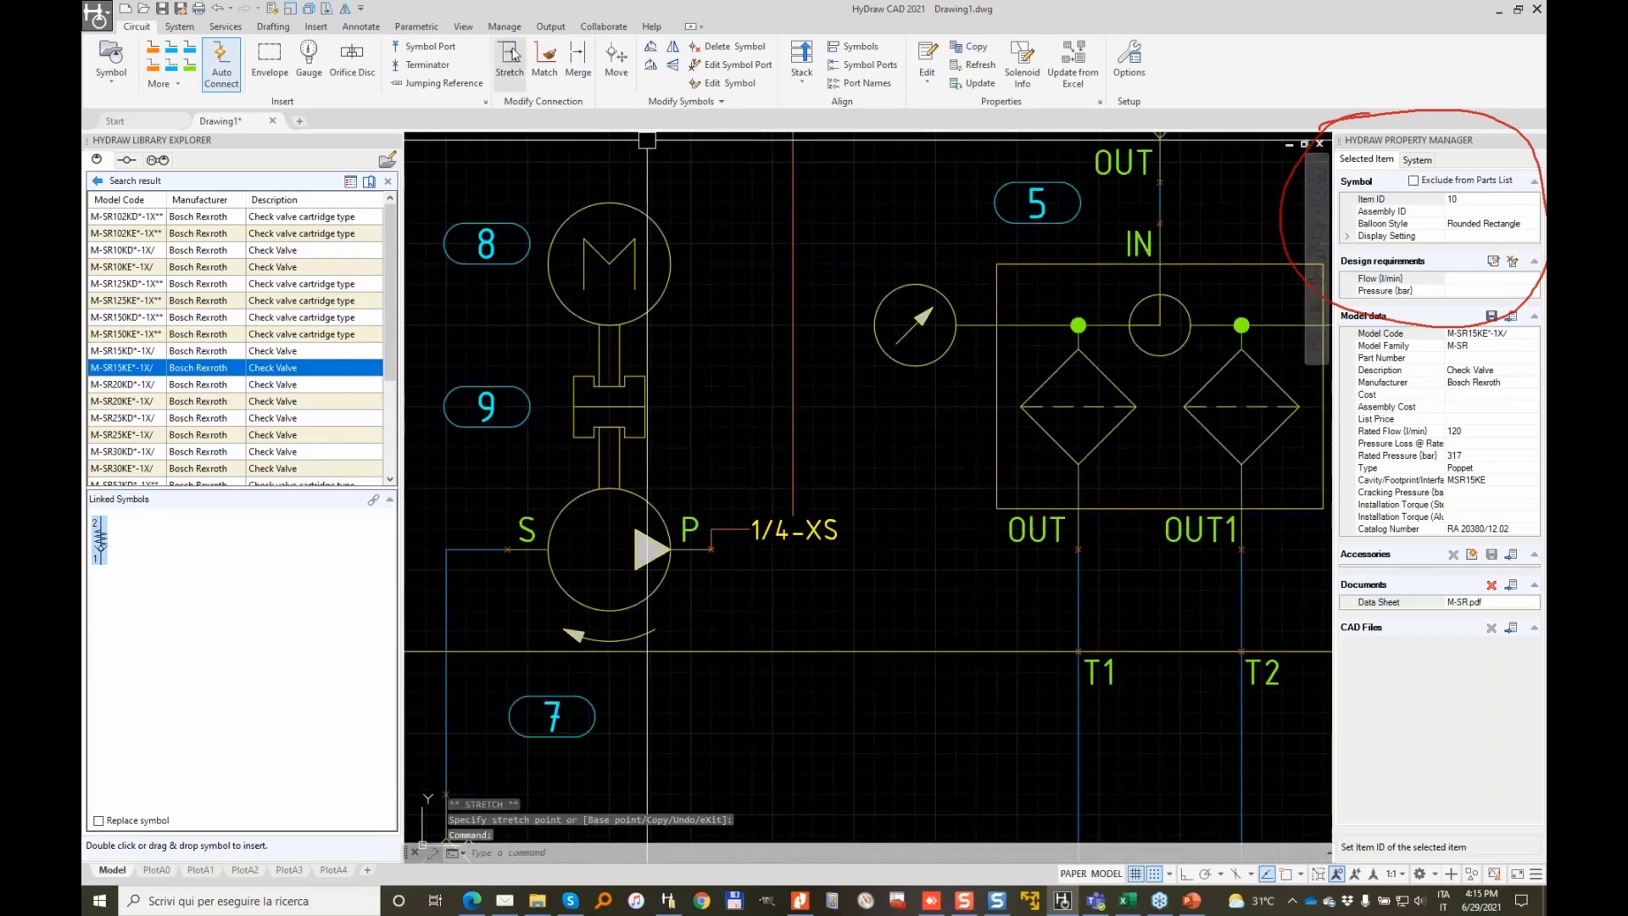
pyautogui.click(753, 530)
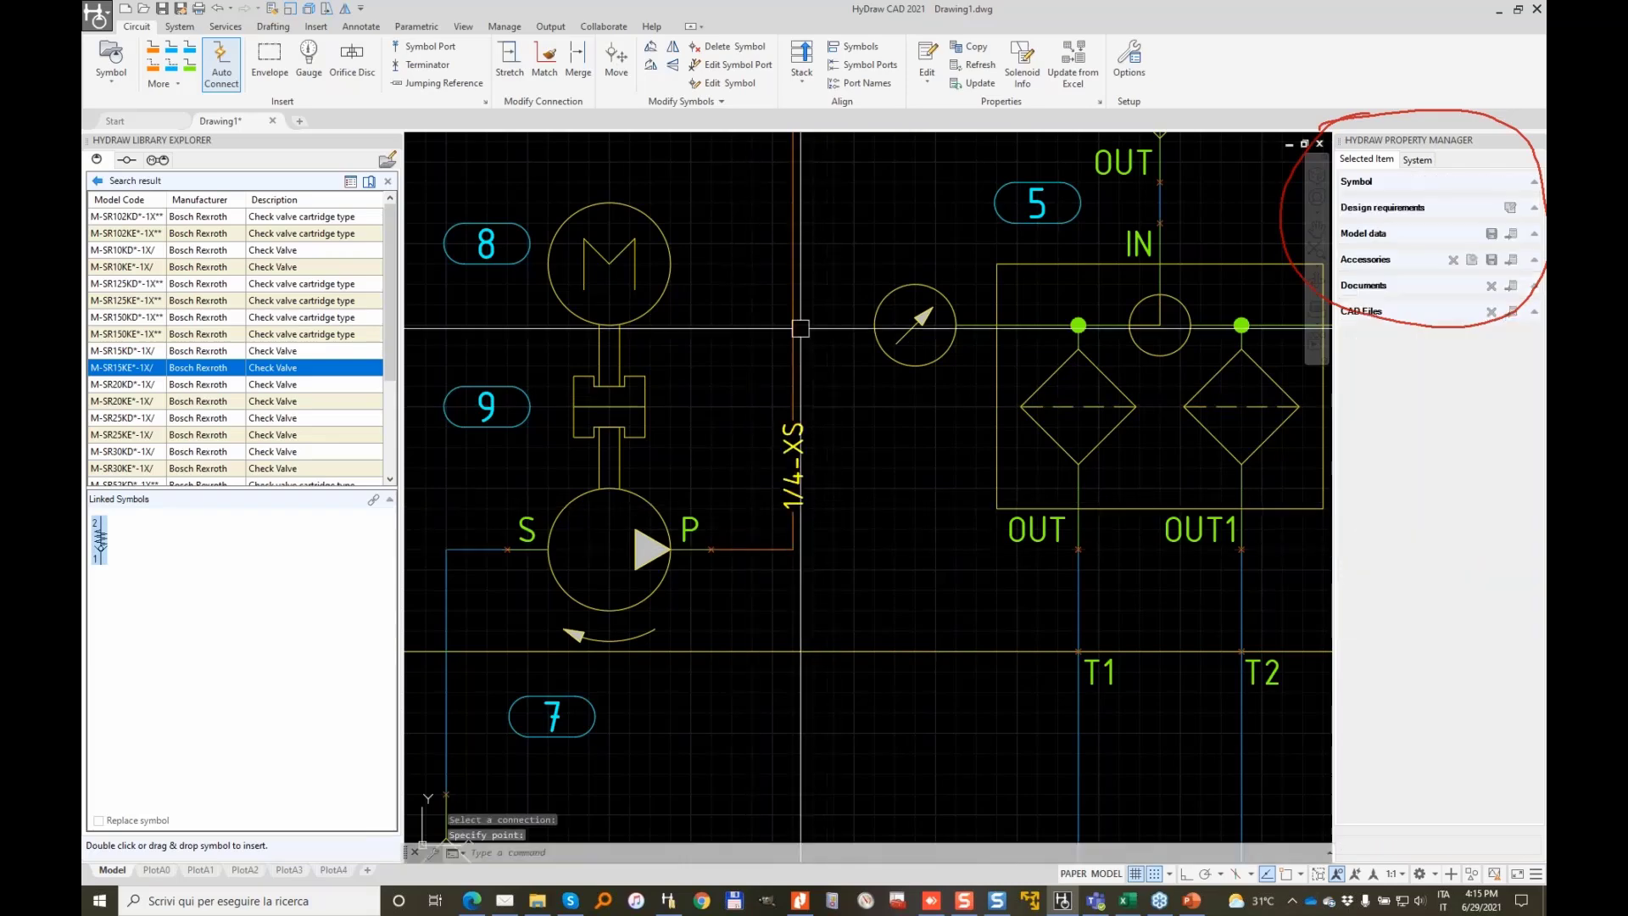
pyautogui.scroll(-2, 910, 238)
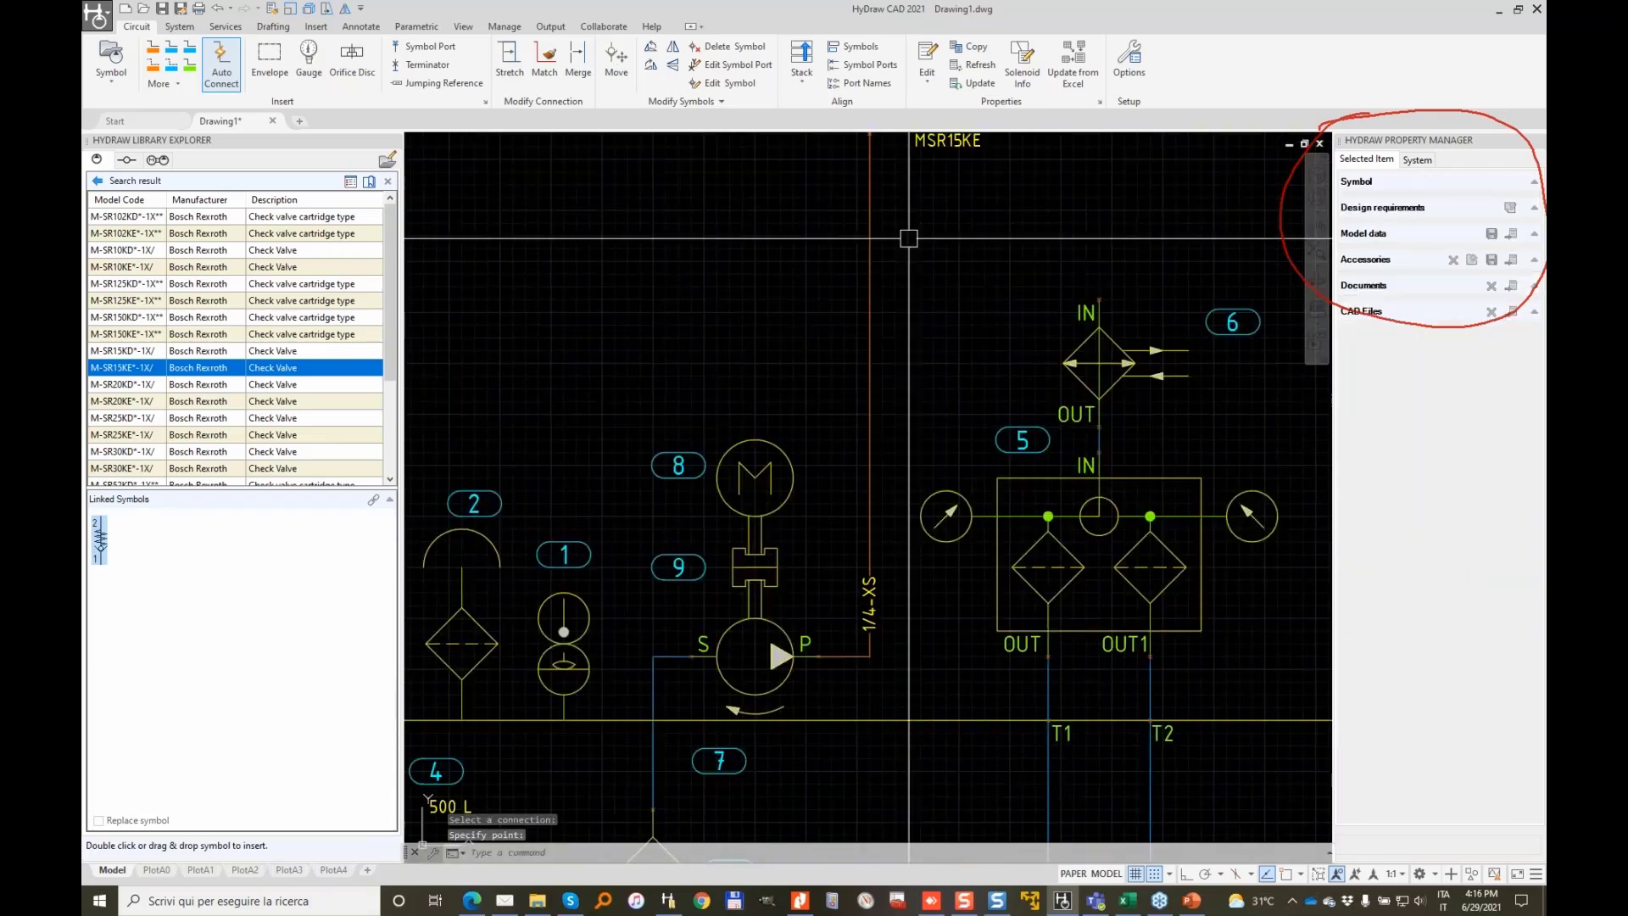
# Move the pipe size label up along the pressure line's vertical segment to just above the electric motor's height
pyautogui.scroll(-2, 909, 239)
pyautogui.click(887, 536)
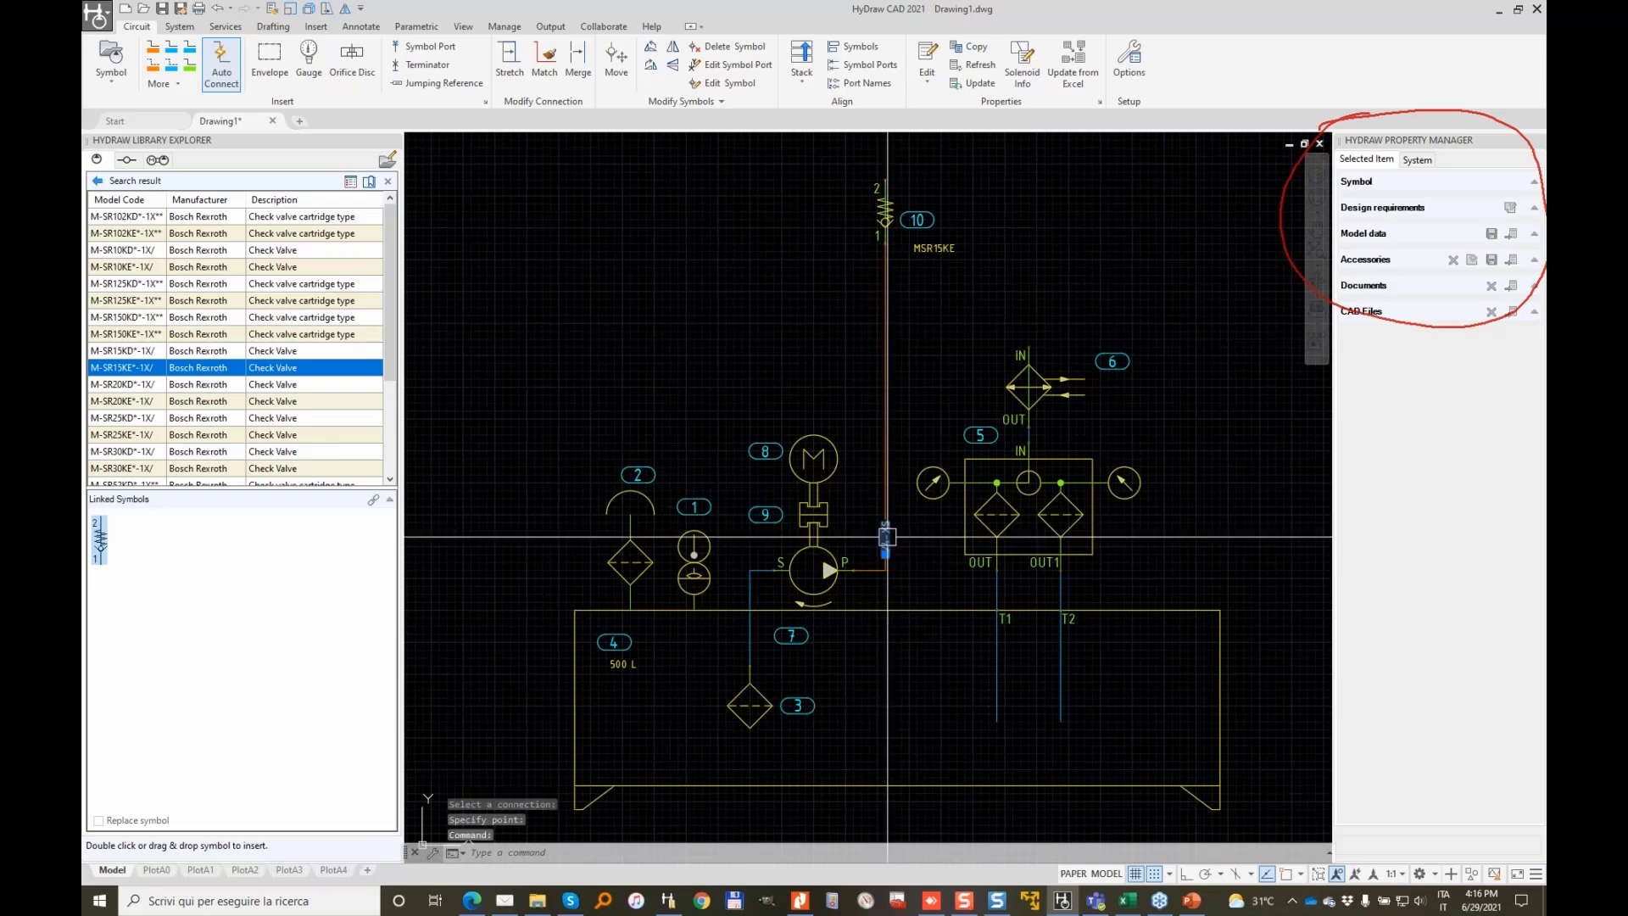
pyautogui.scroll(3, 887, 536)
pyautogui.click(884, 564)
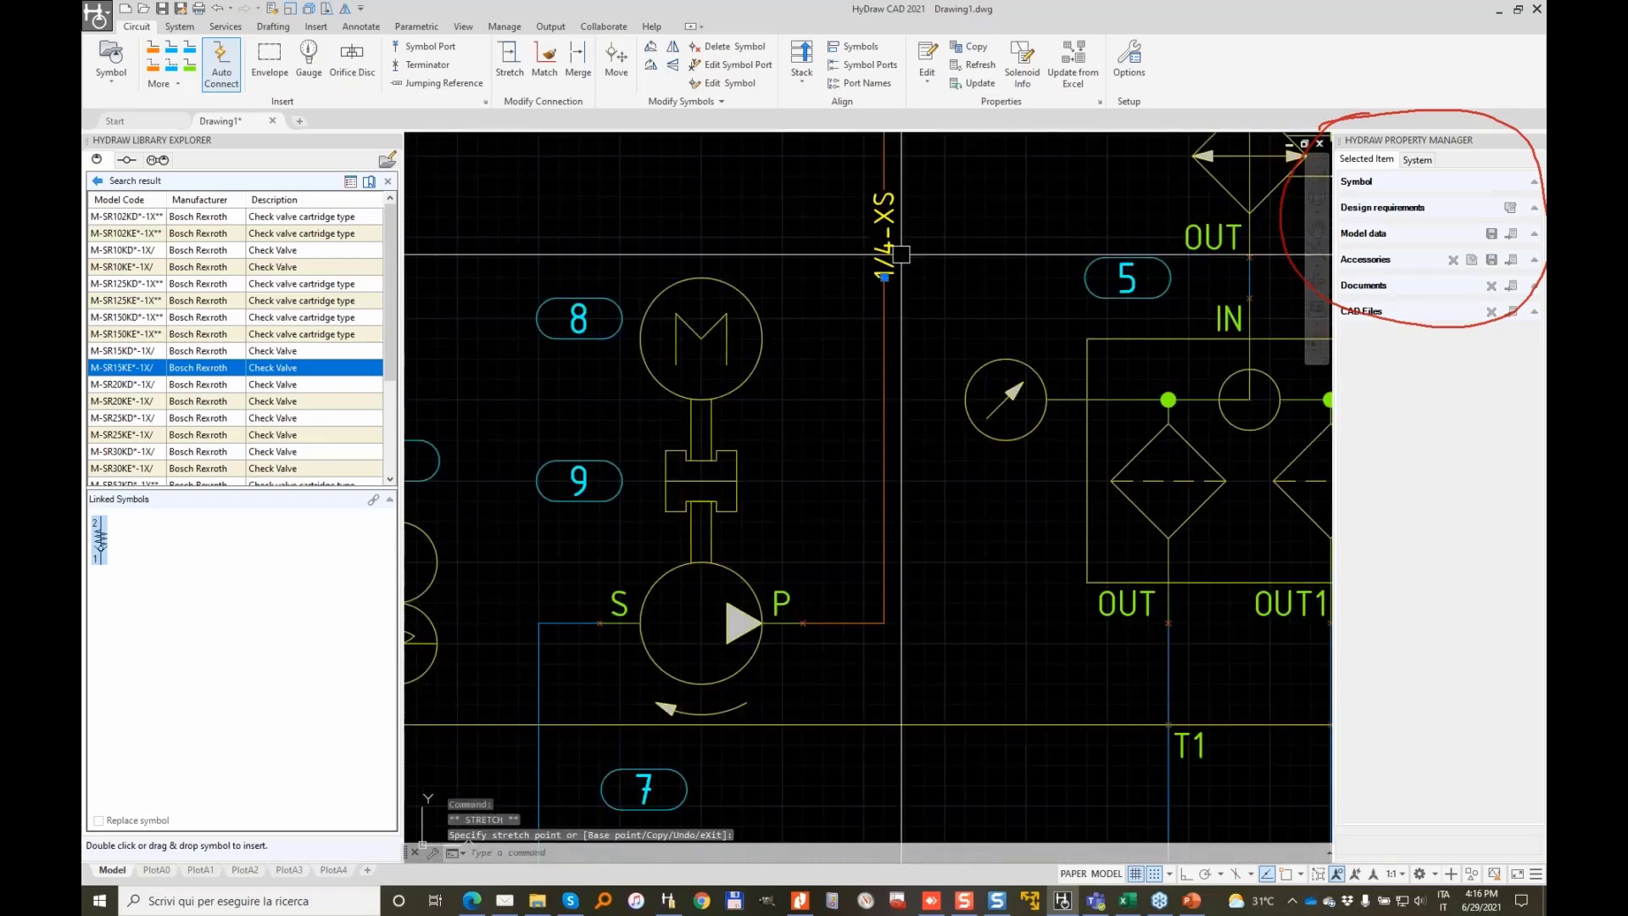
pyautogui.scroll(-2, 873, 364)
pyautogui.scroll(-2, 958, 301)
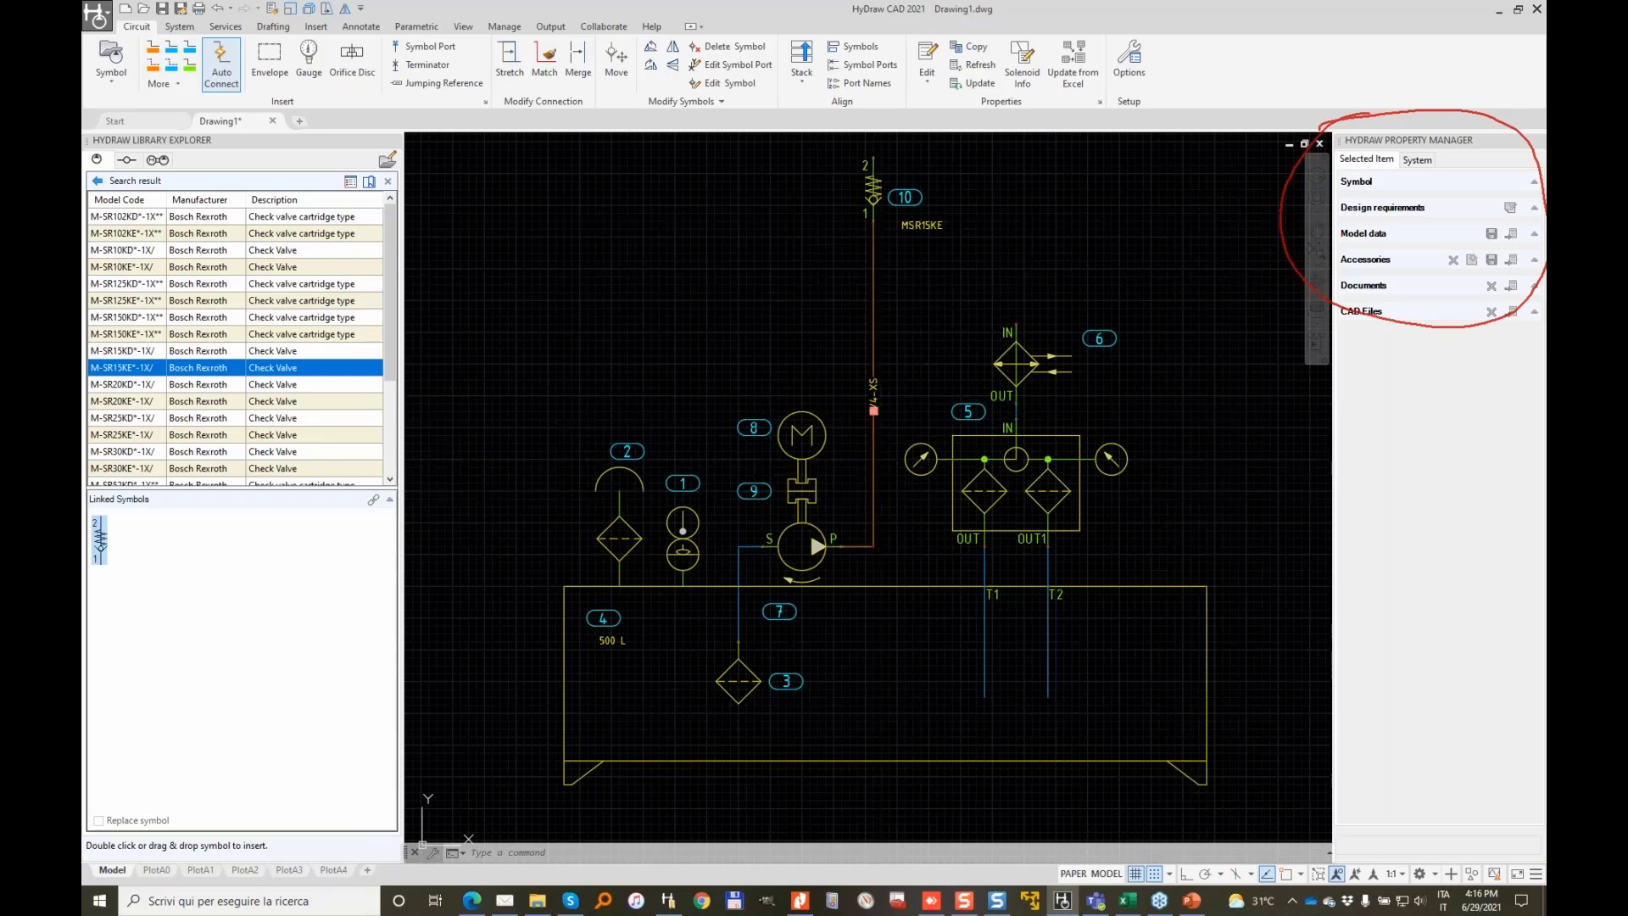
# Move the pipe size label down the pressure line's vertical segment to just above the pump's port P level
pyautogui.click(873, 410)
pyautogui.click(874, 529)
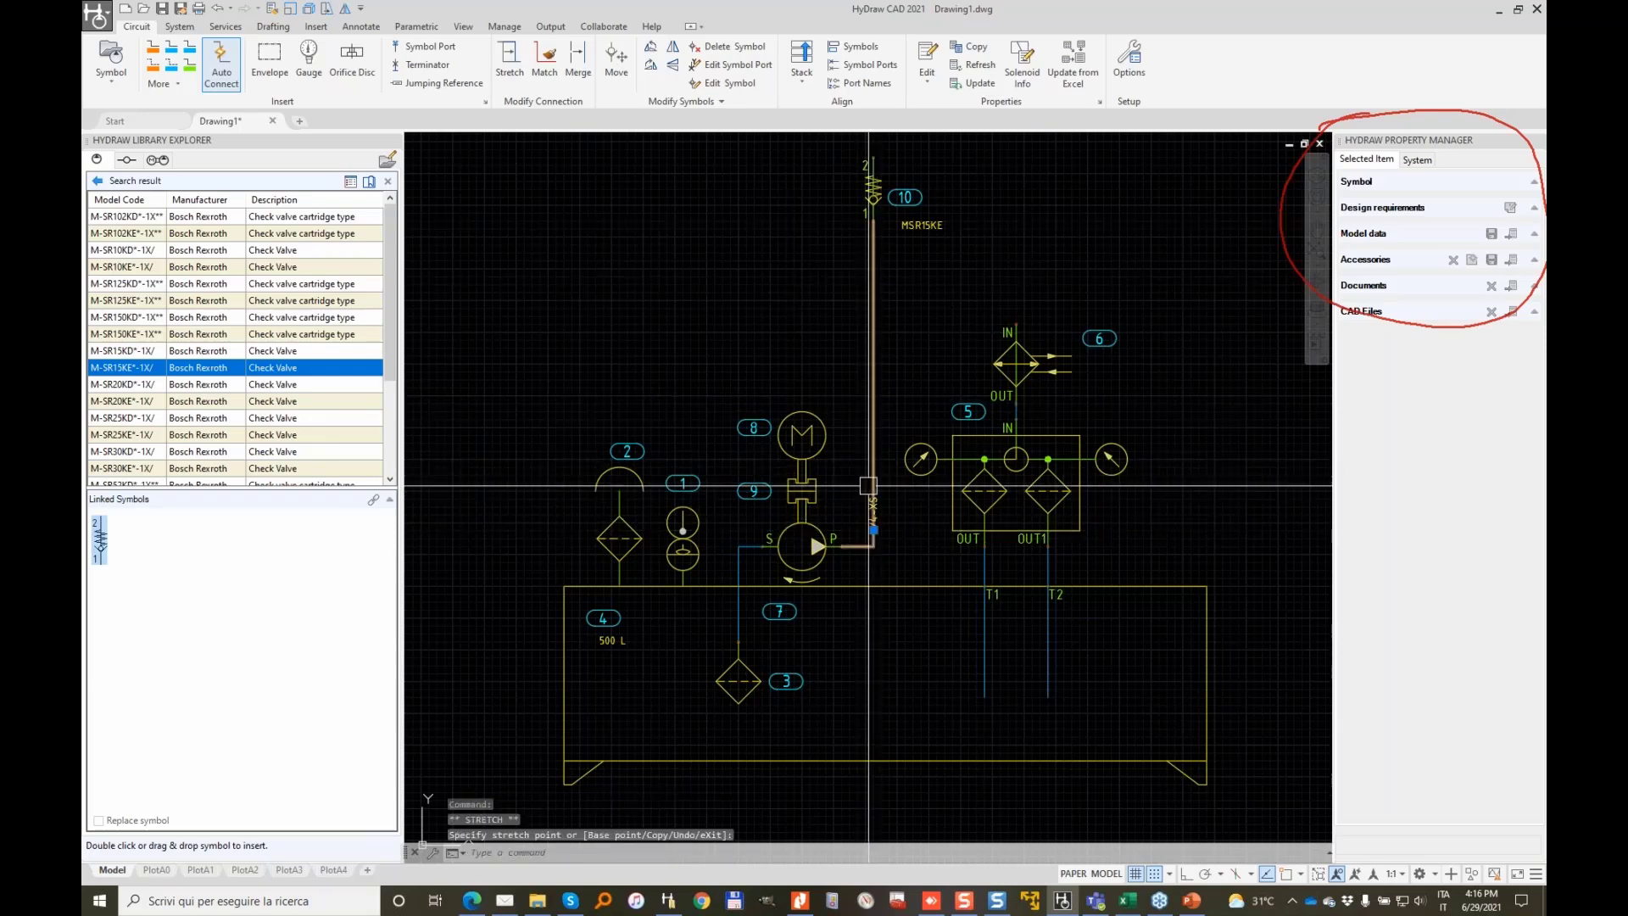
pyautogui.press('Escape')
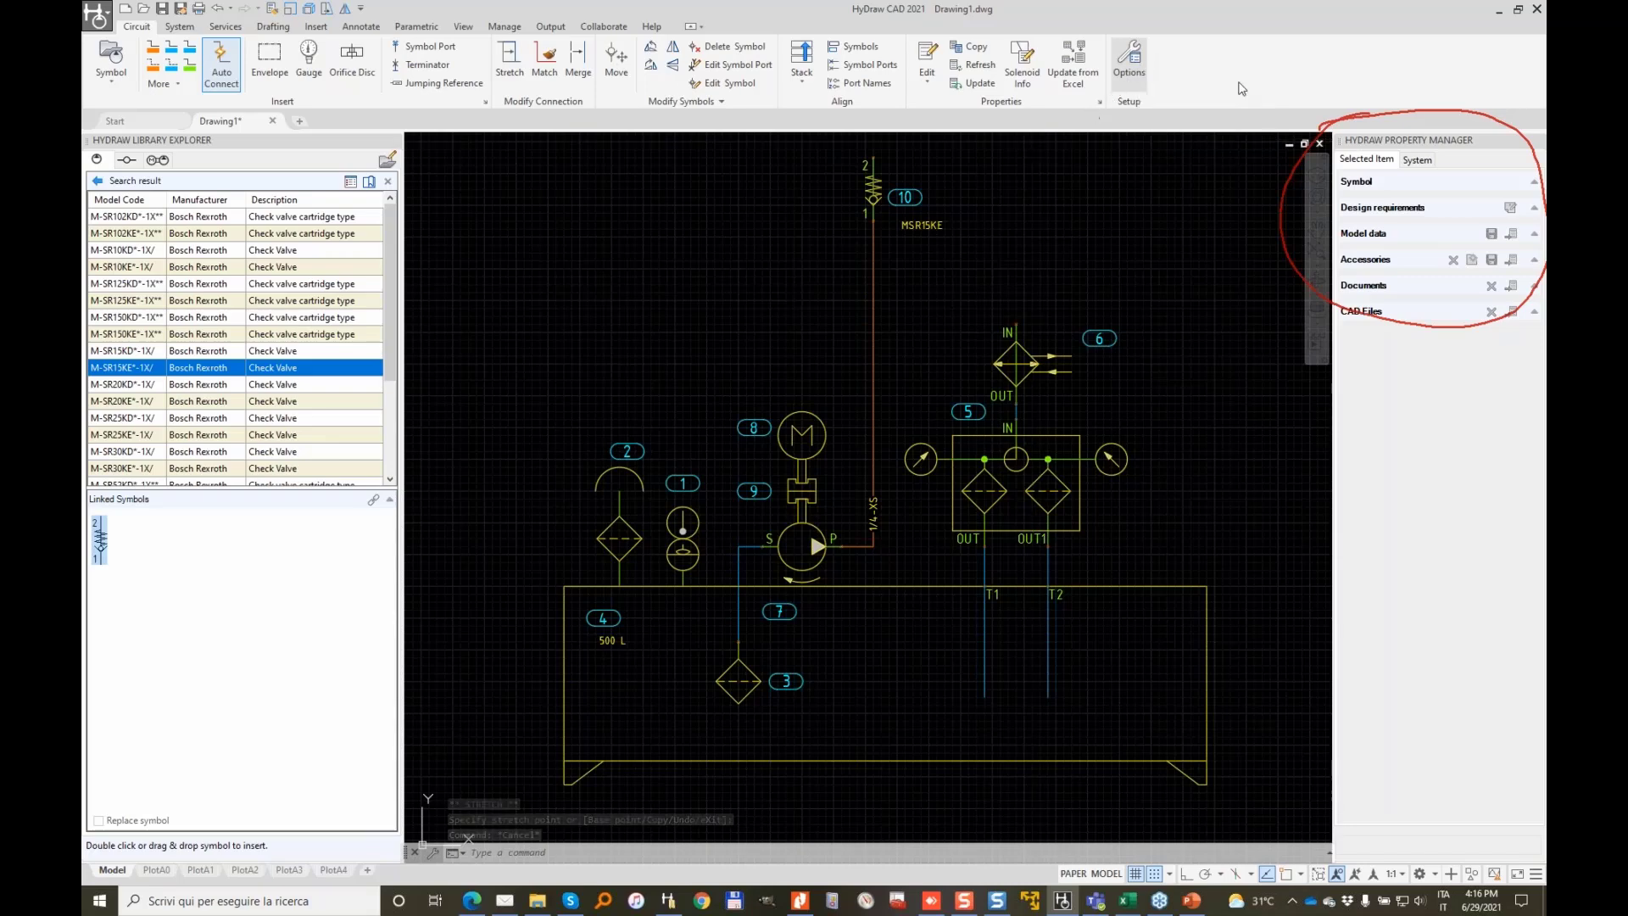
# Reset the display format properties in the HyDraw application settings so the library's connection formats are reloaded
pyautogui.click(1129, 60)
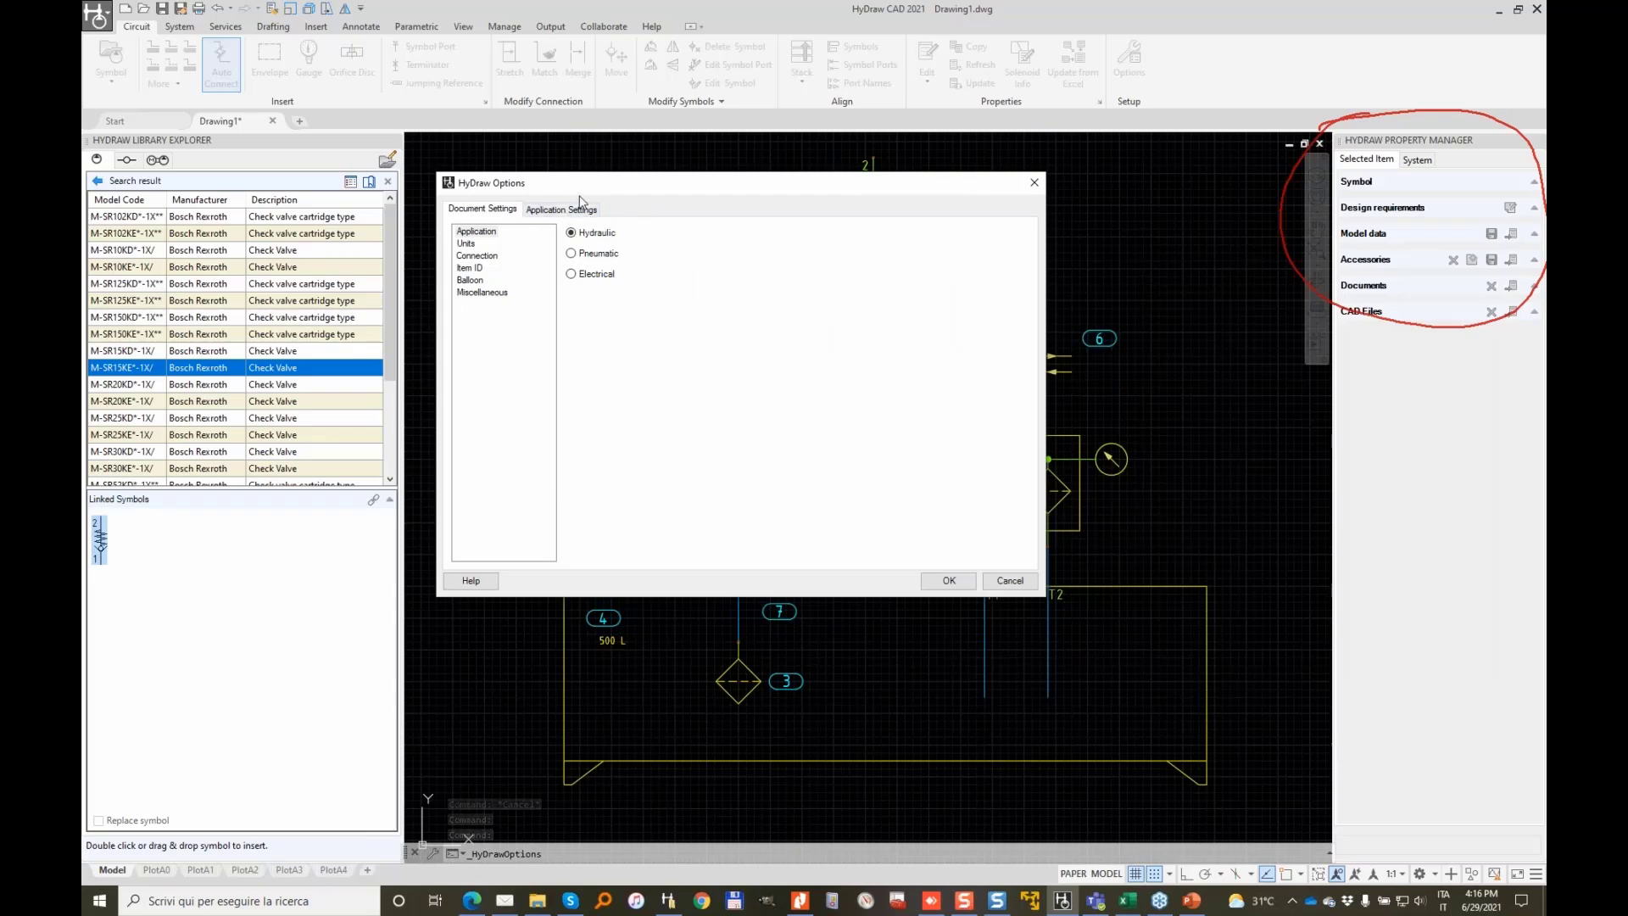
pyautogui.moveTo(586, 189); pyautogui.dragTo(681, 200)
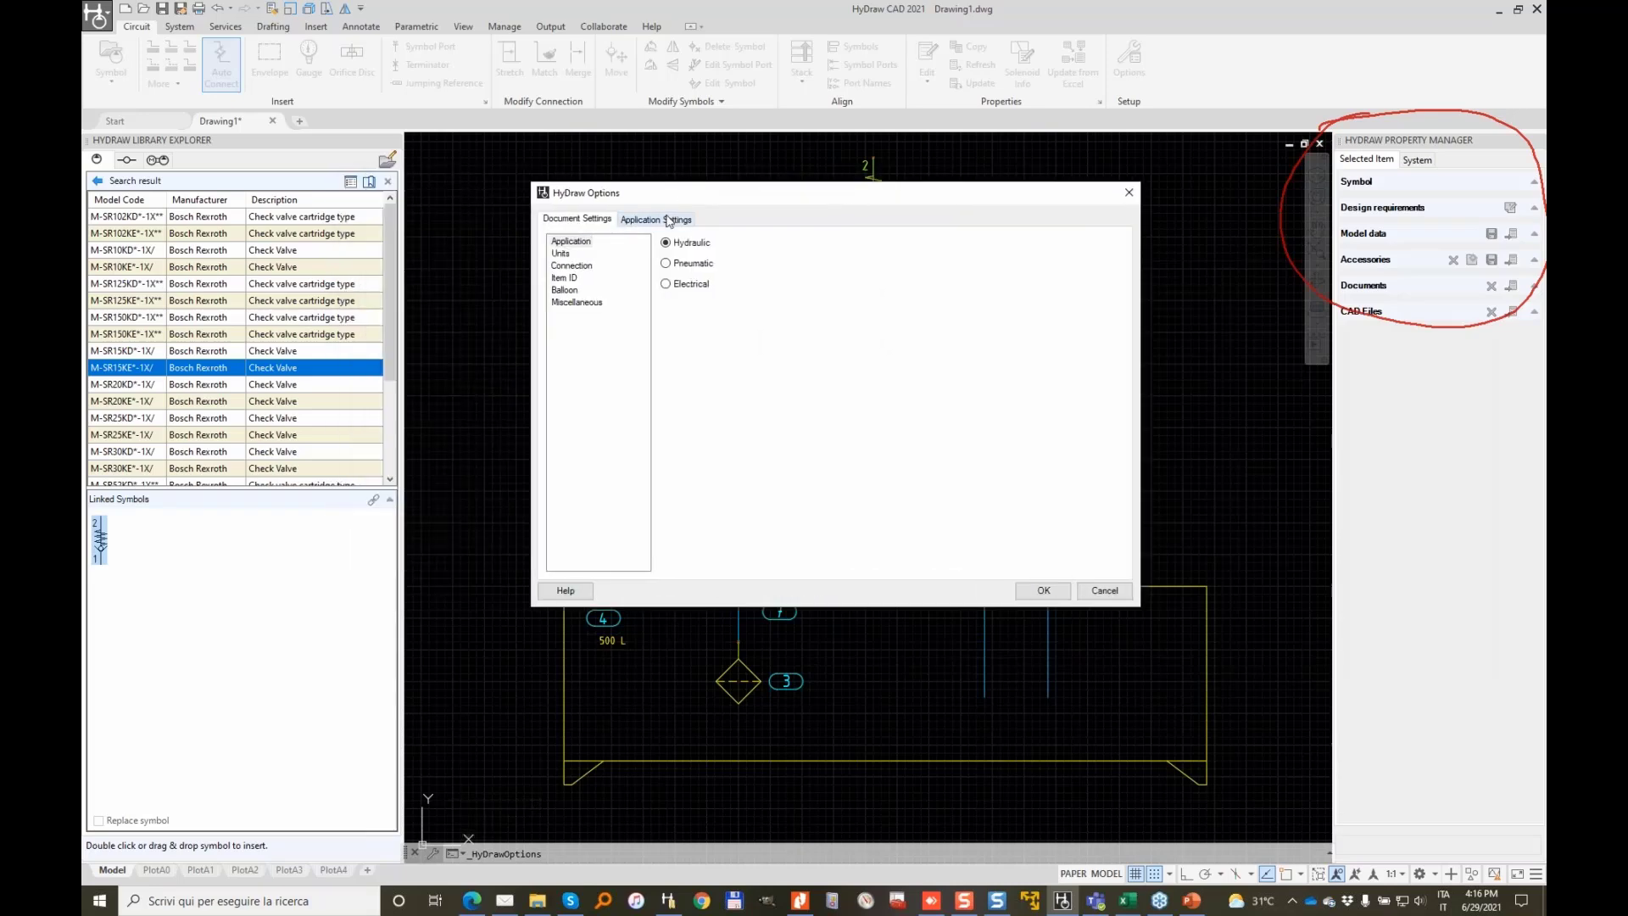
pyautogui.click(669, 220)
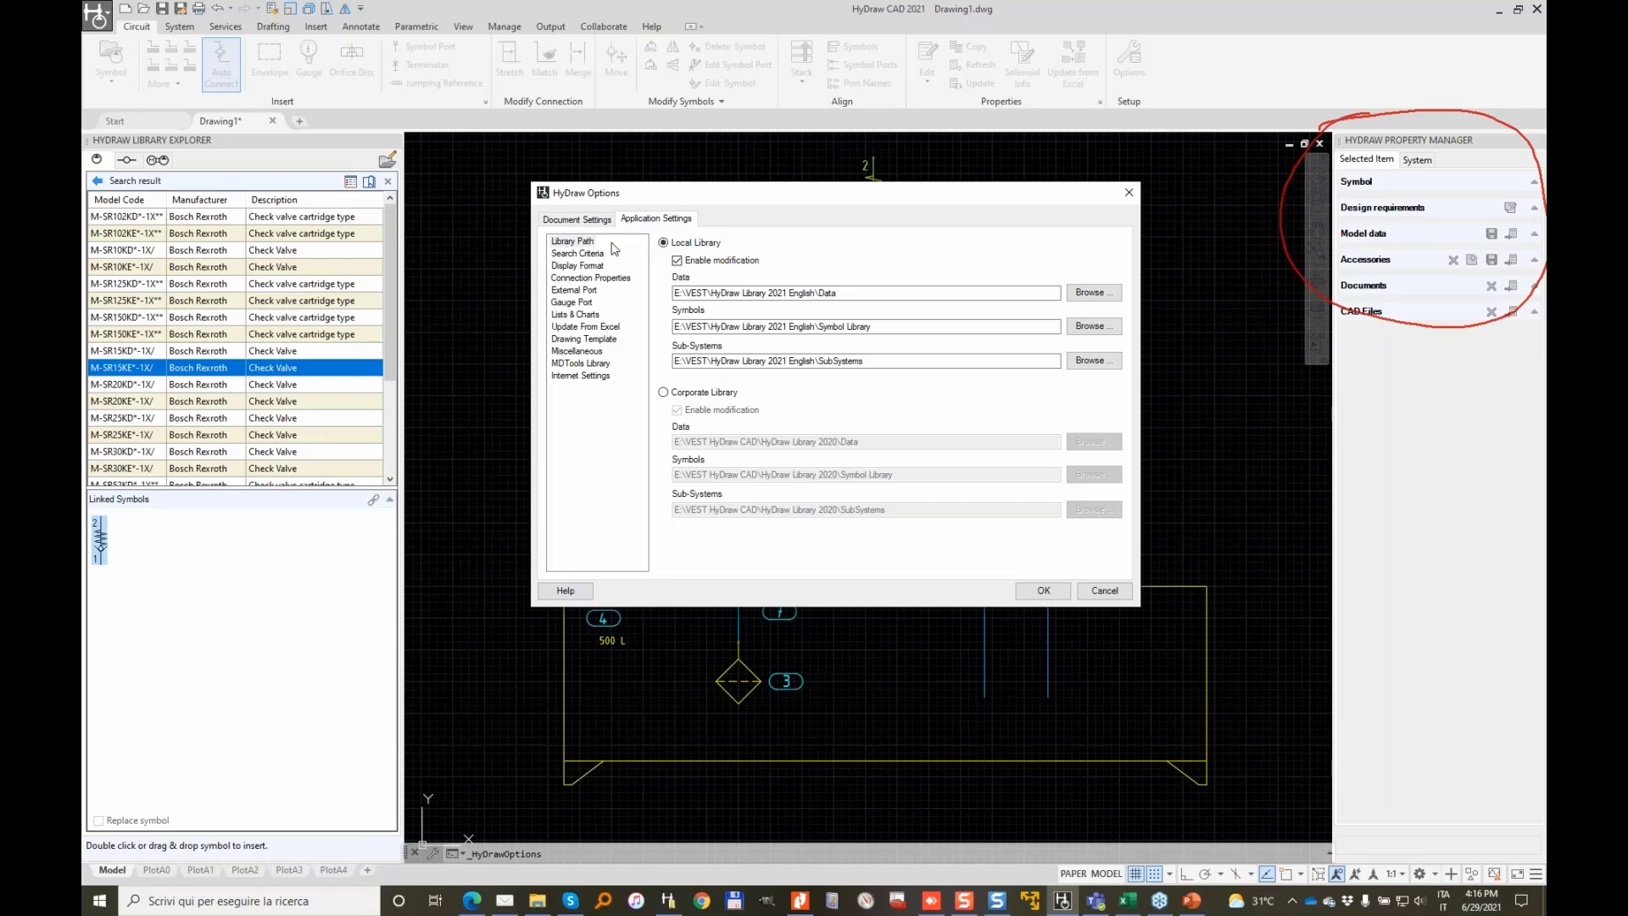
pyautogui.click(585, 265)
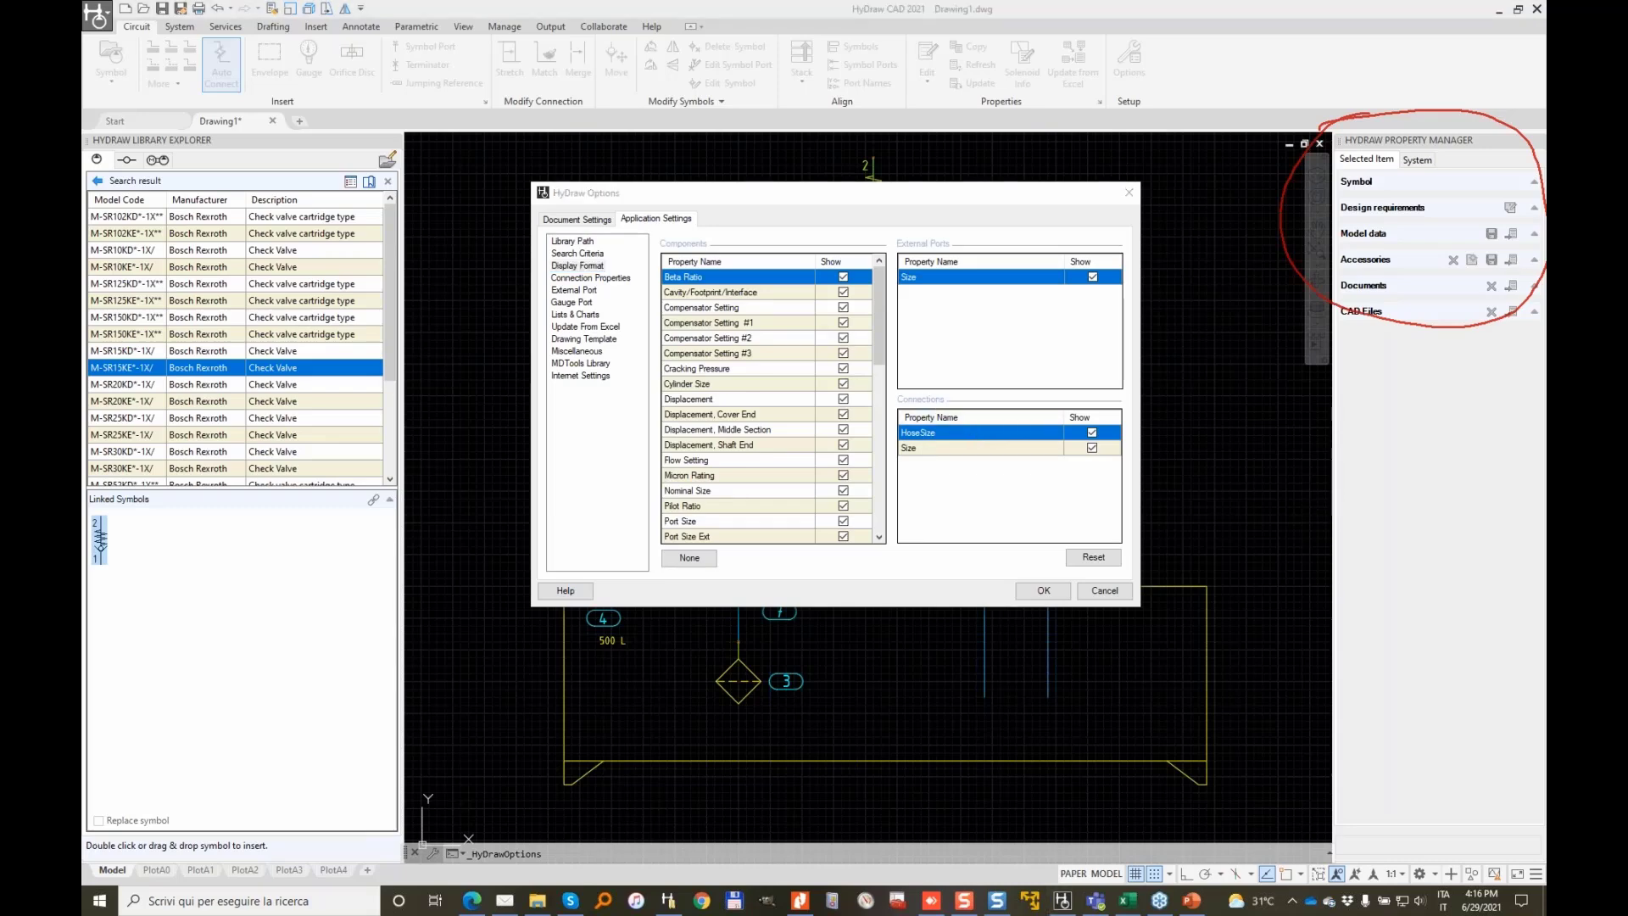
pyautogui.moveTo(943, 379)
pyautogui.mouseDown()
pyautogui.moveTo(993, 538)
pyautogui.moveTo(924, 381)
pyautogui.mouseUp()
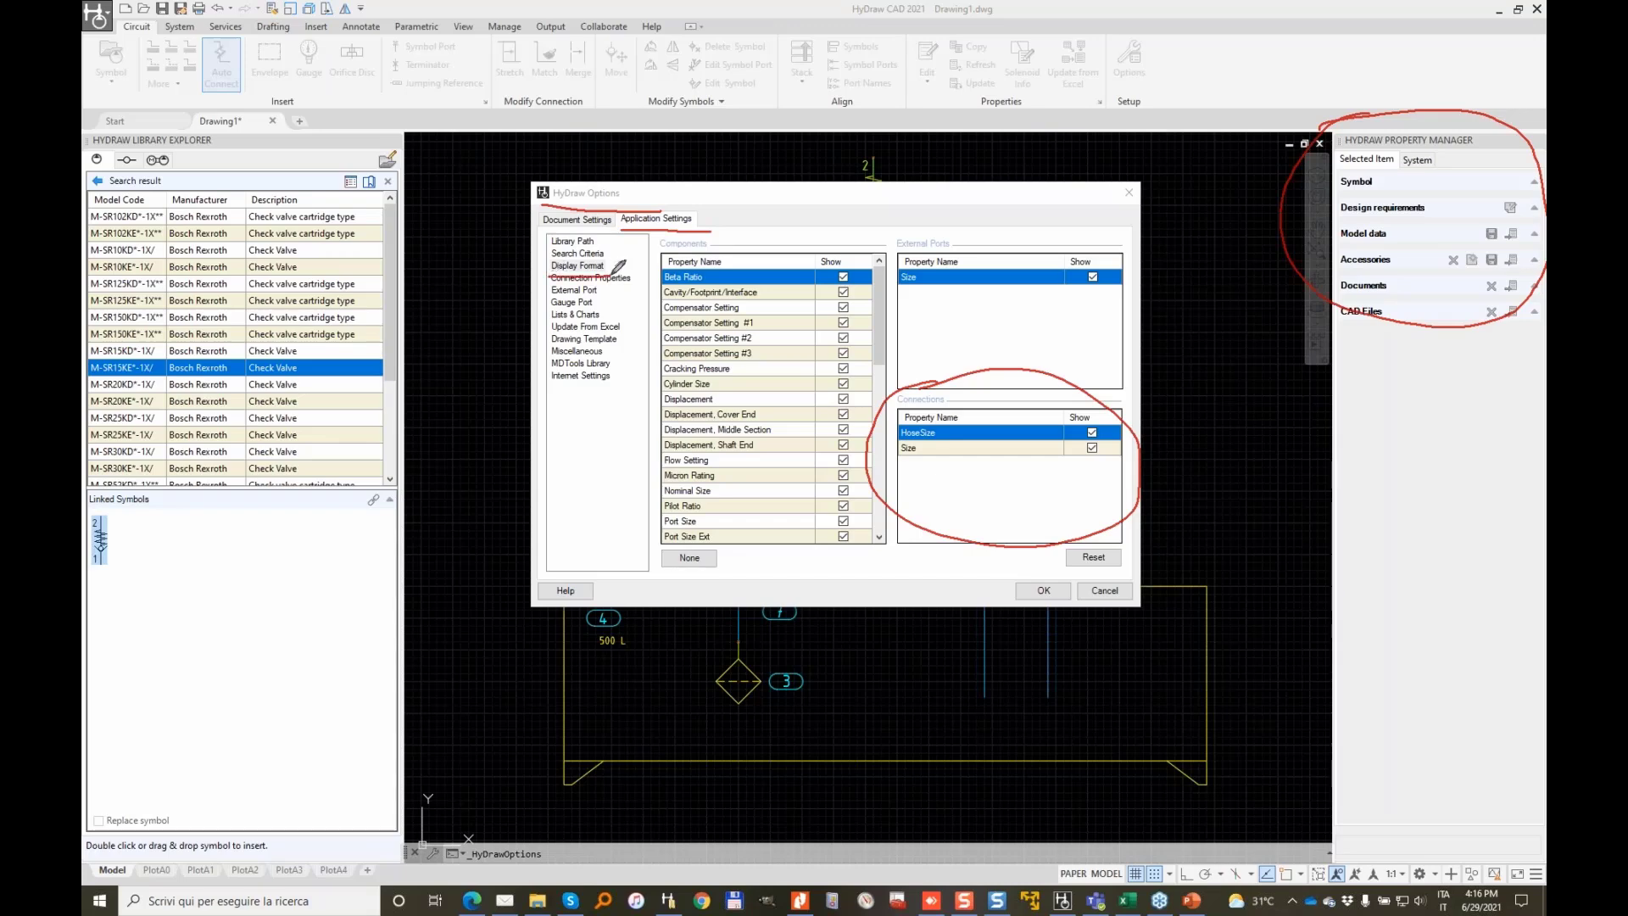
pyautogui.moveTo(1094, 537); pyautogui.dragTo(1121, 514)
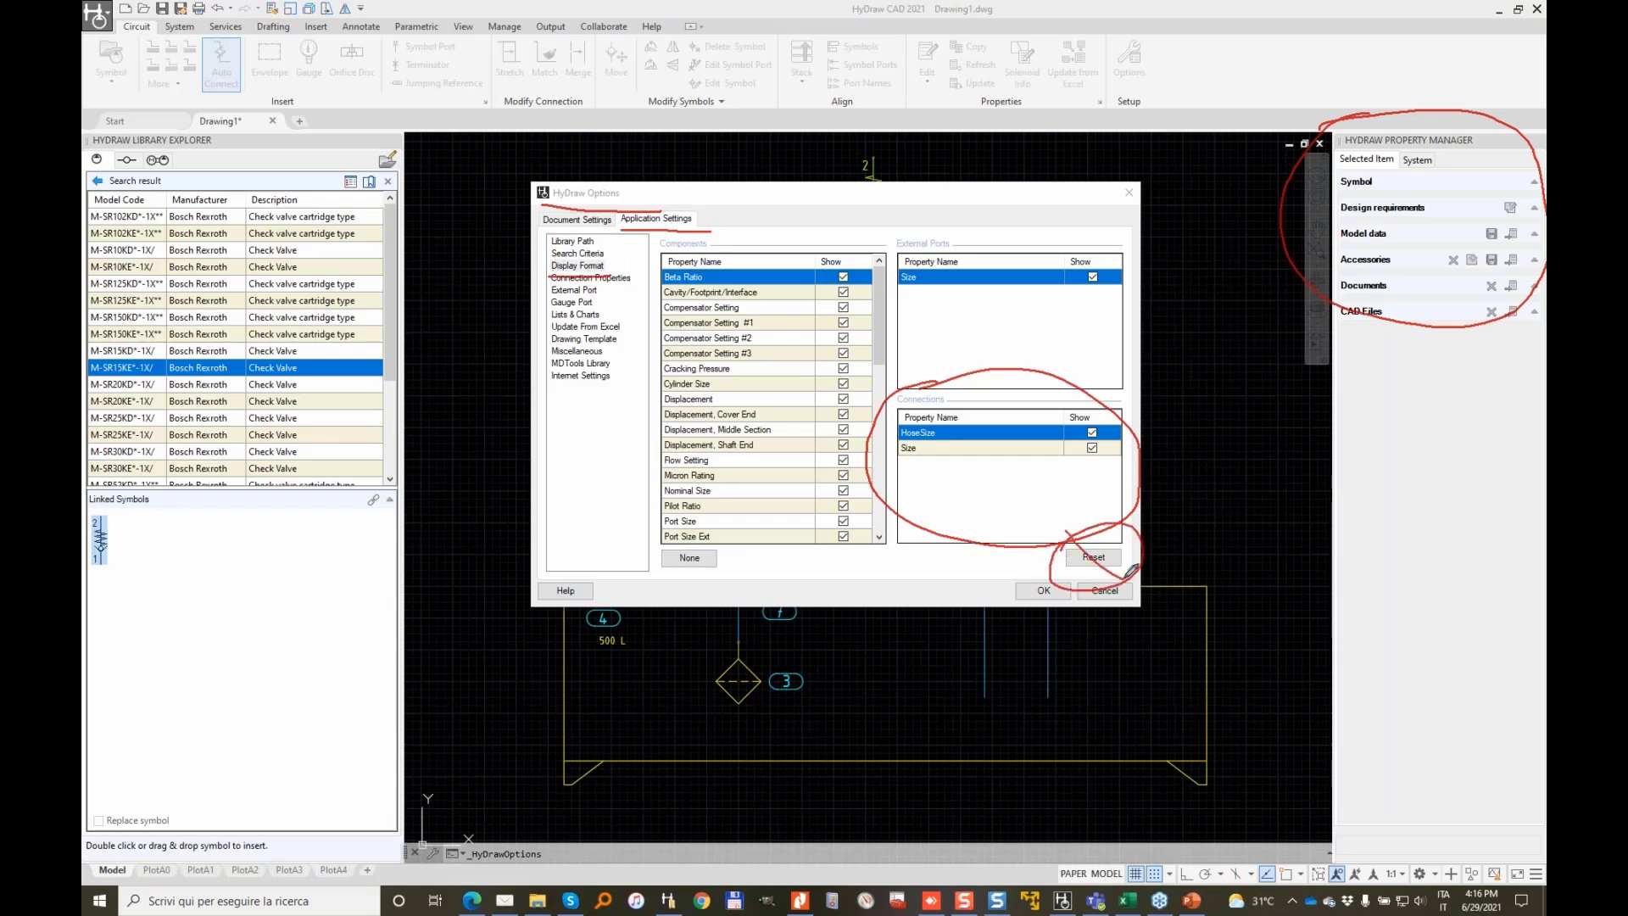
pyautogui.click(1094, 556)
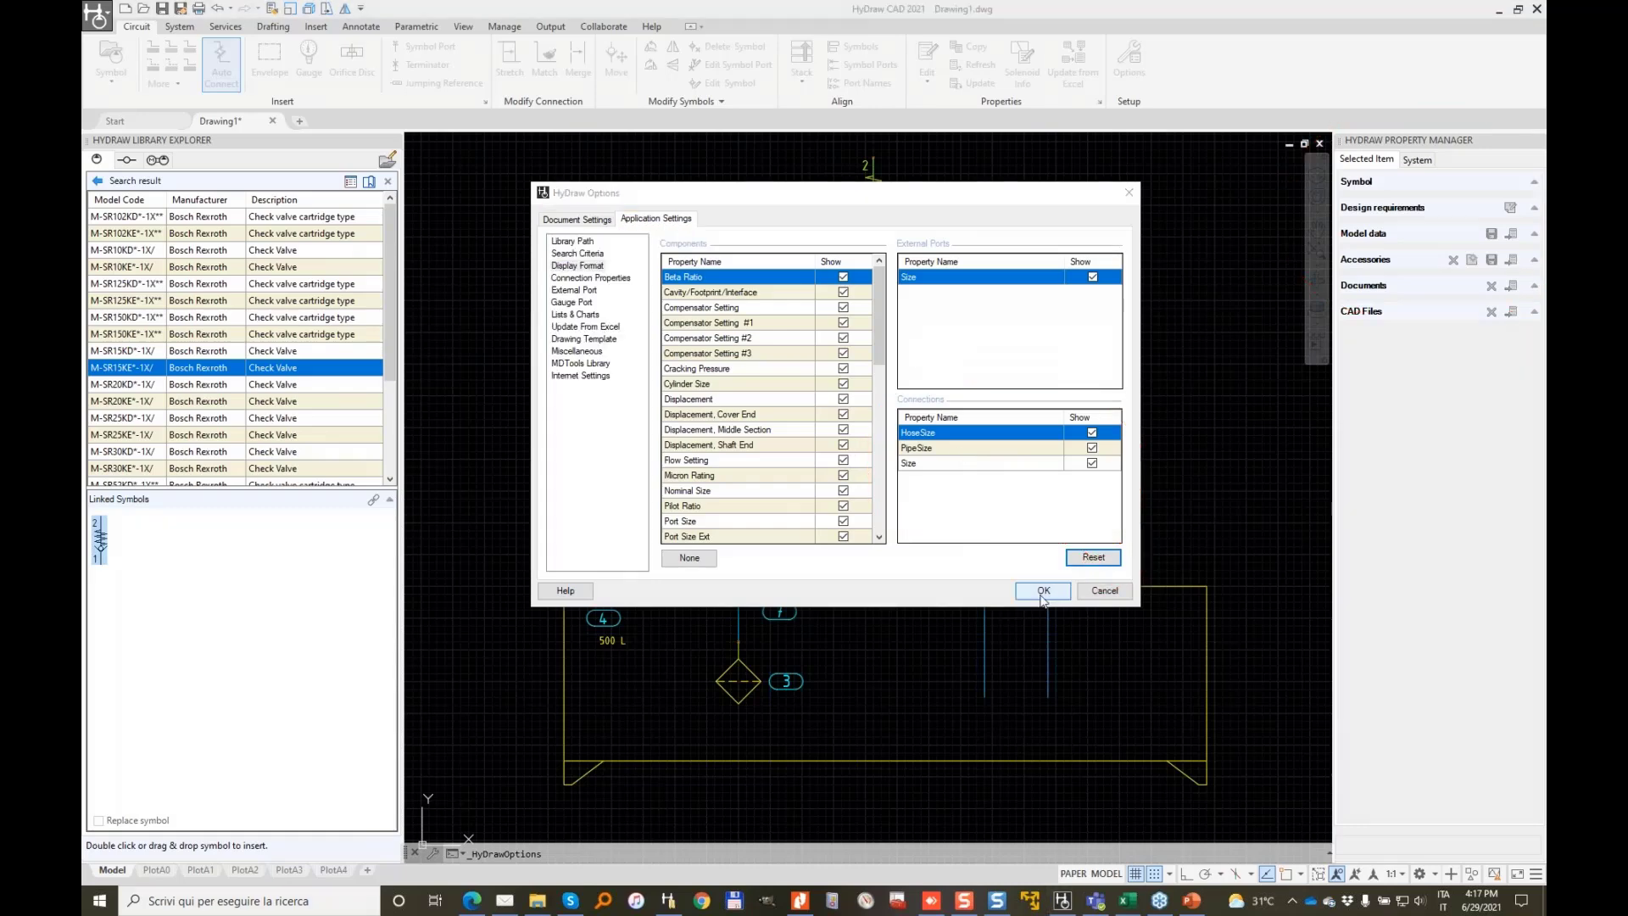
# Check the document's connection setting for showing line ID and properties on both ends, and accept the options
pyautogui.click(581, 218)
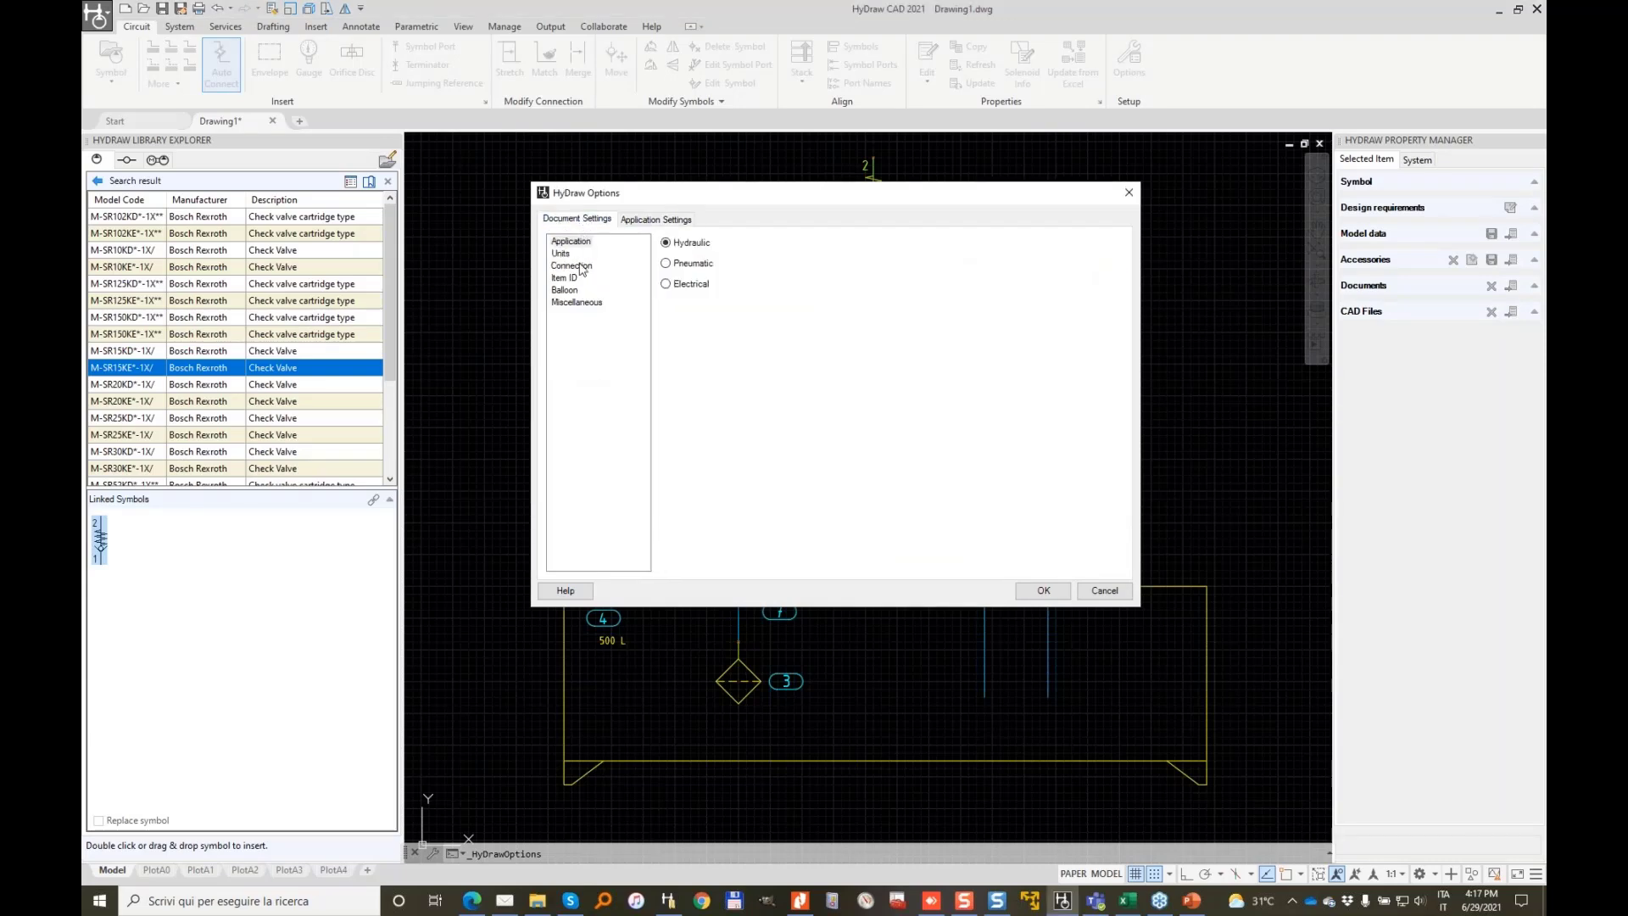
pyautogui.click(572, 267)
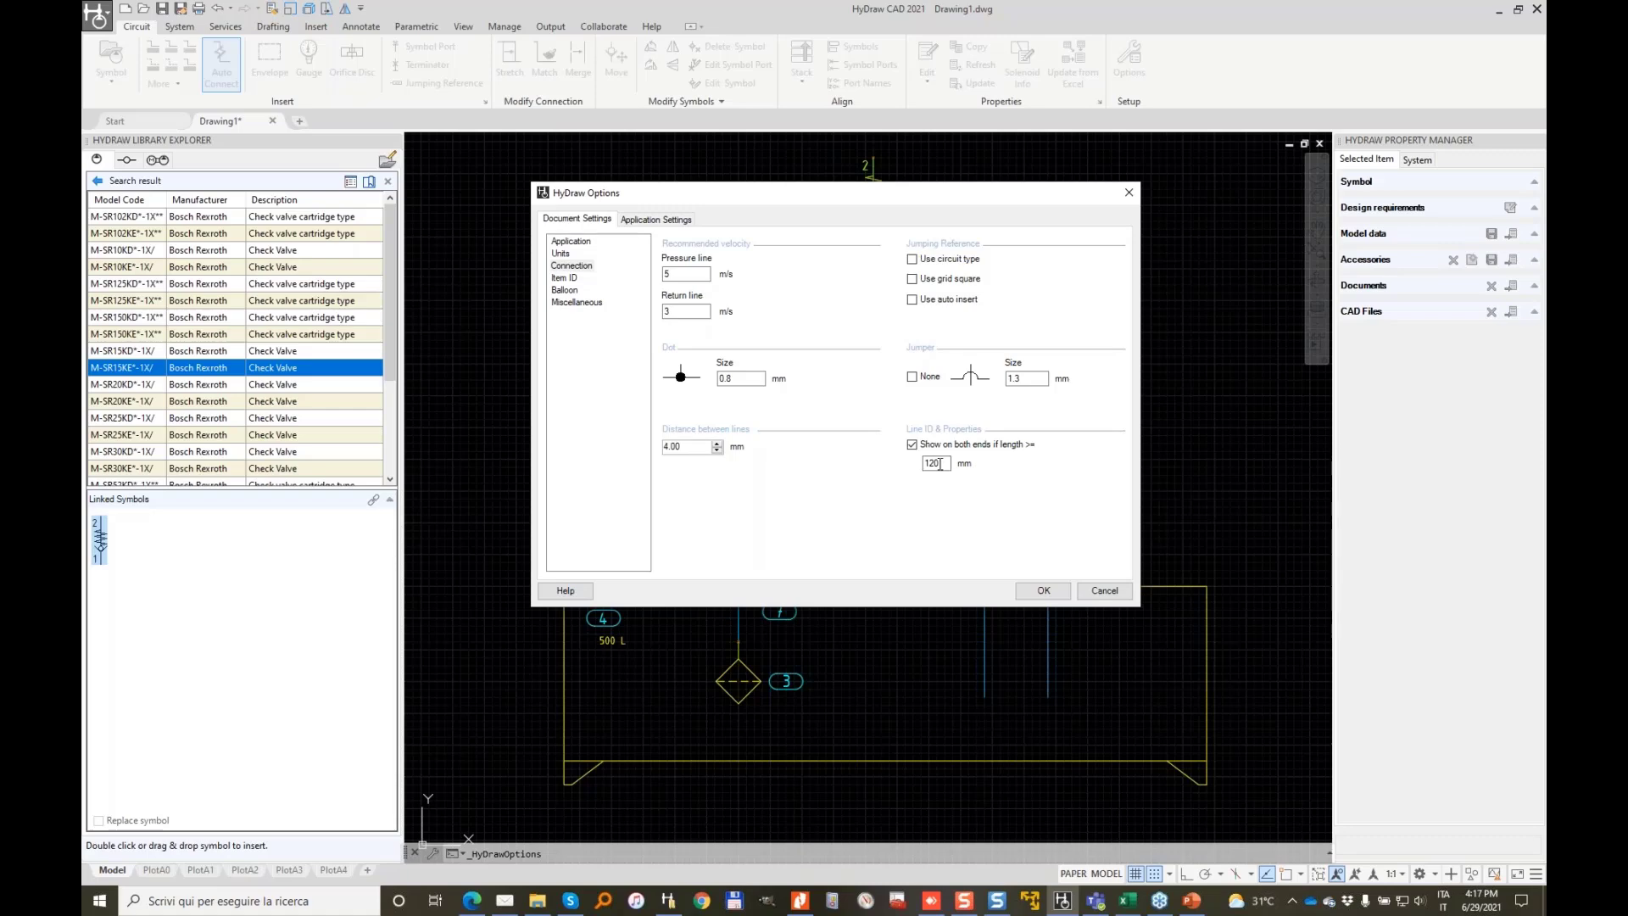
pyautogui.click(1044, 587)
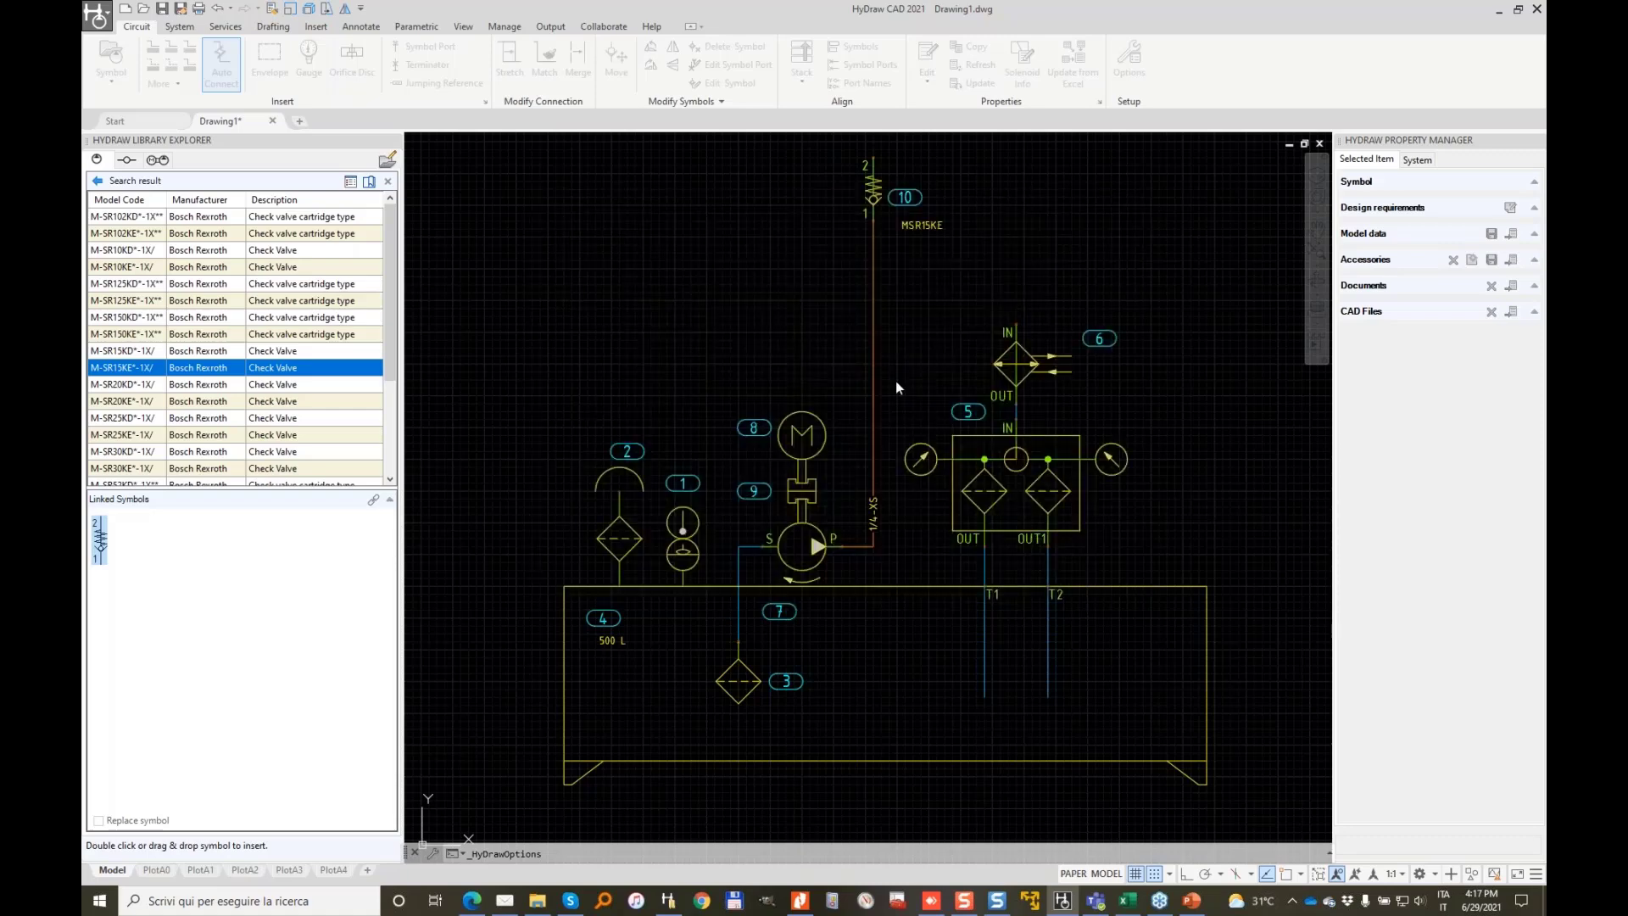
# Draw an L-shaped pressure line in the empty area beside the tank, running horizontally and then up
pyautogui.click(156, 49)
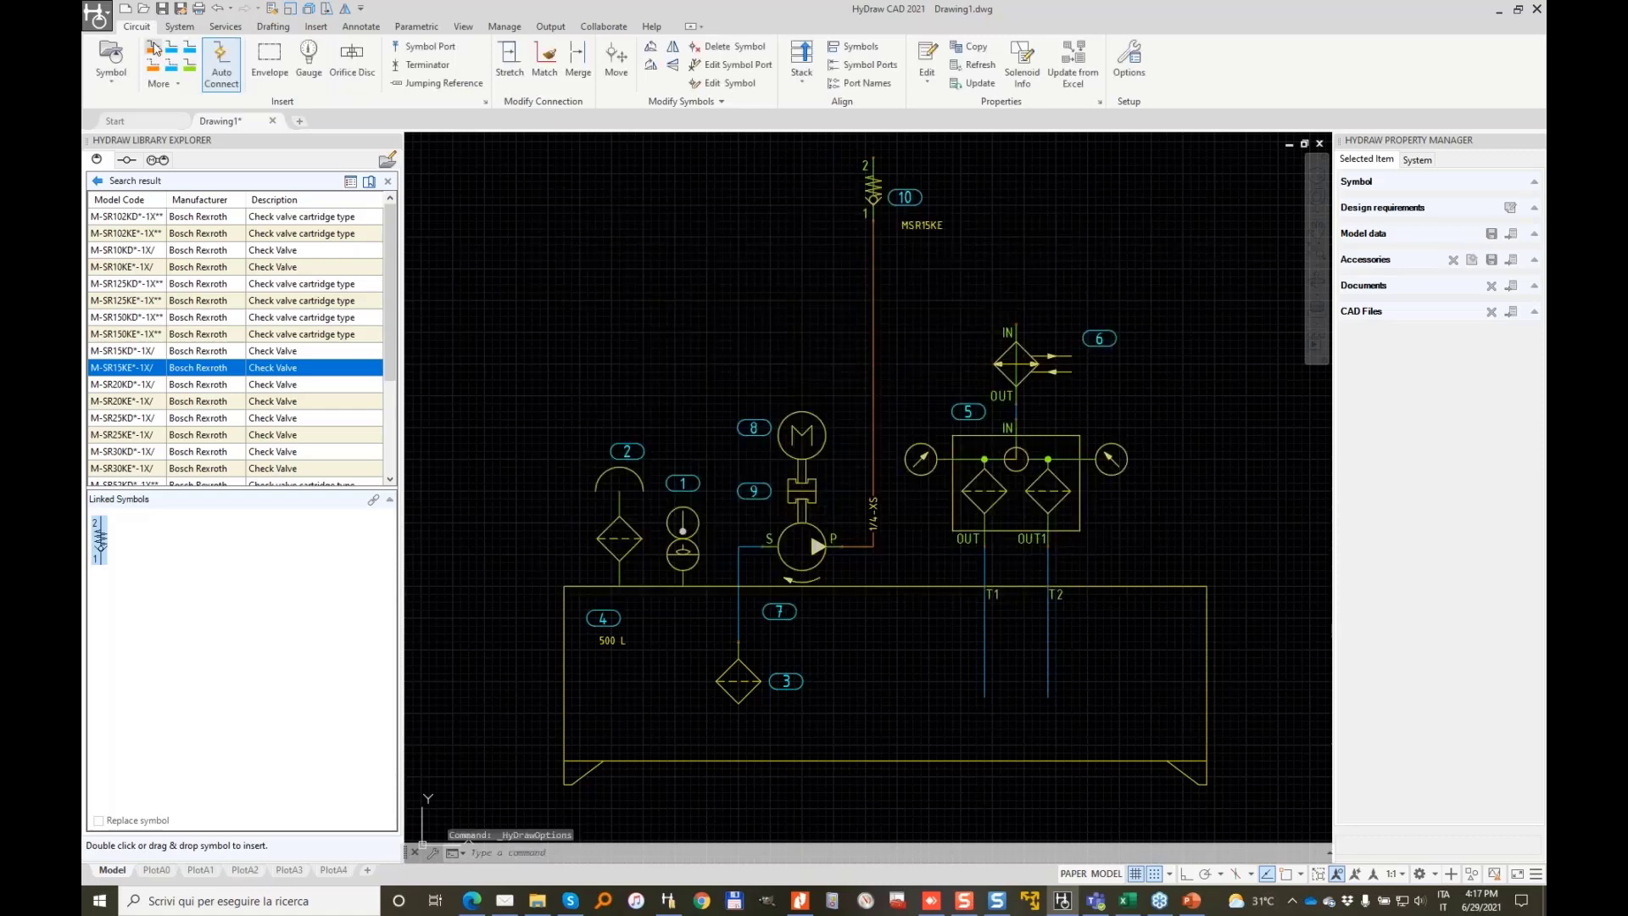
pyautogui.moveTo(1174, 441); pyautogui.dragTo(684, 418, button='middle')
pyautogui.click(765, 507)
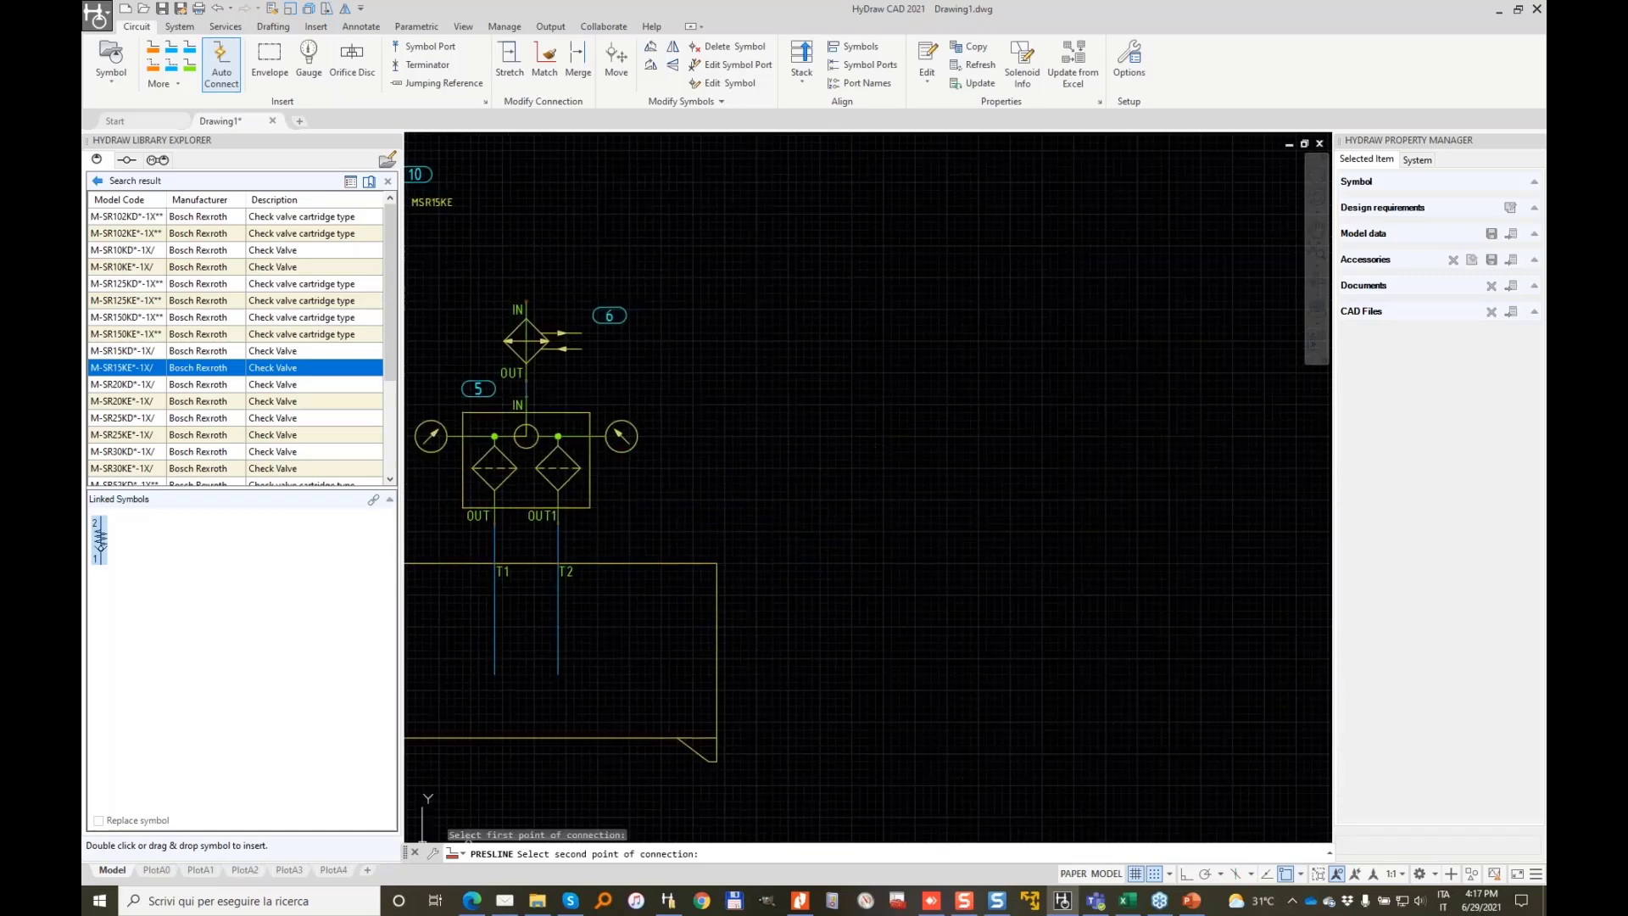
pyautogui.click(979, 381)
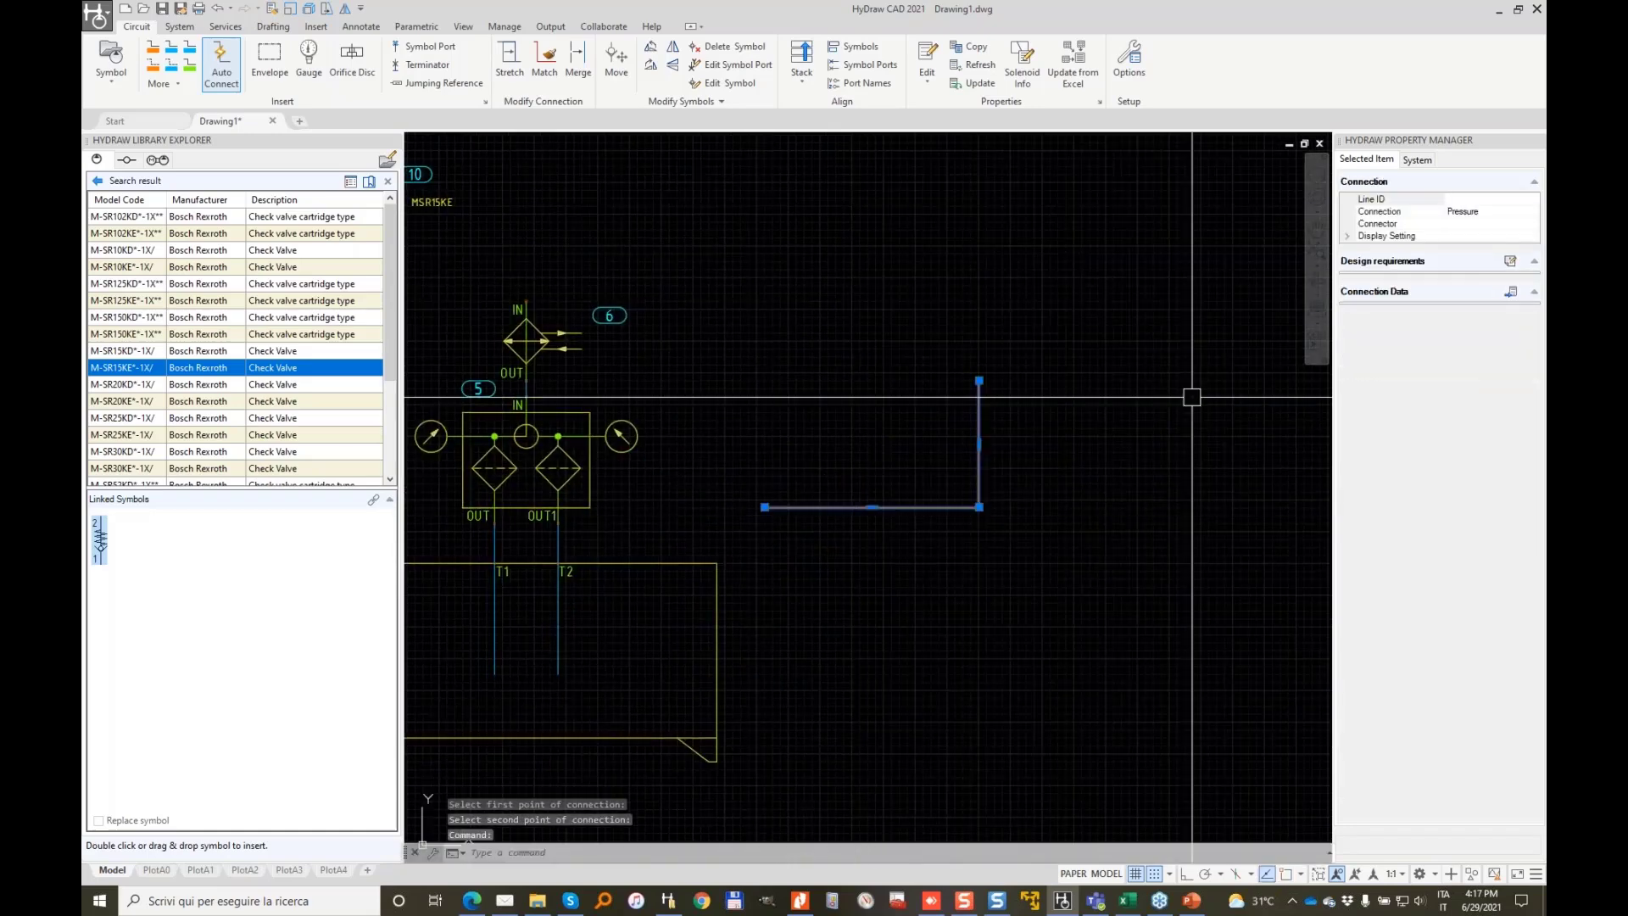
# Make the new pressure line a Pipe connector and assign it the ASTM106B 1/4 STD pipe from the library
pyautogui.click(1484, 223)
pyautogui.click(1533, 224)
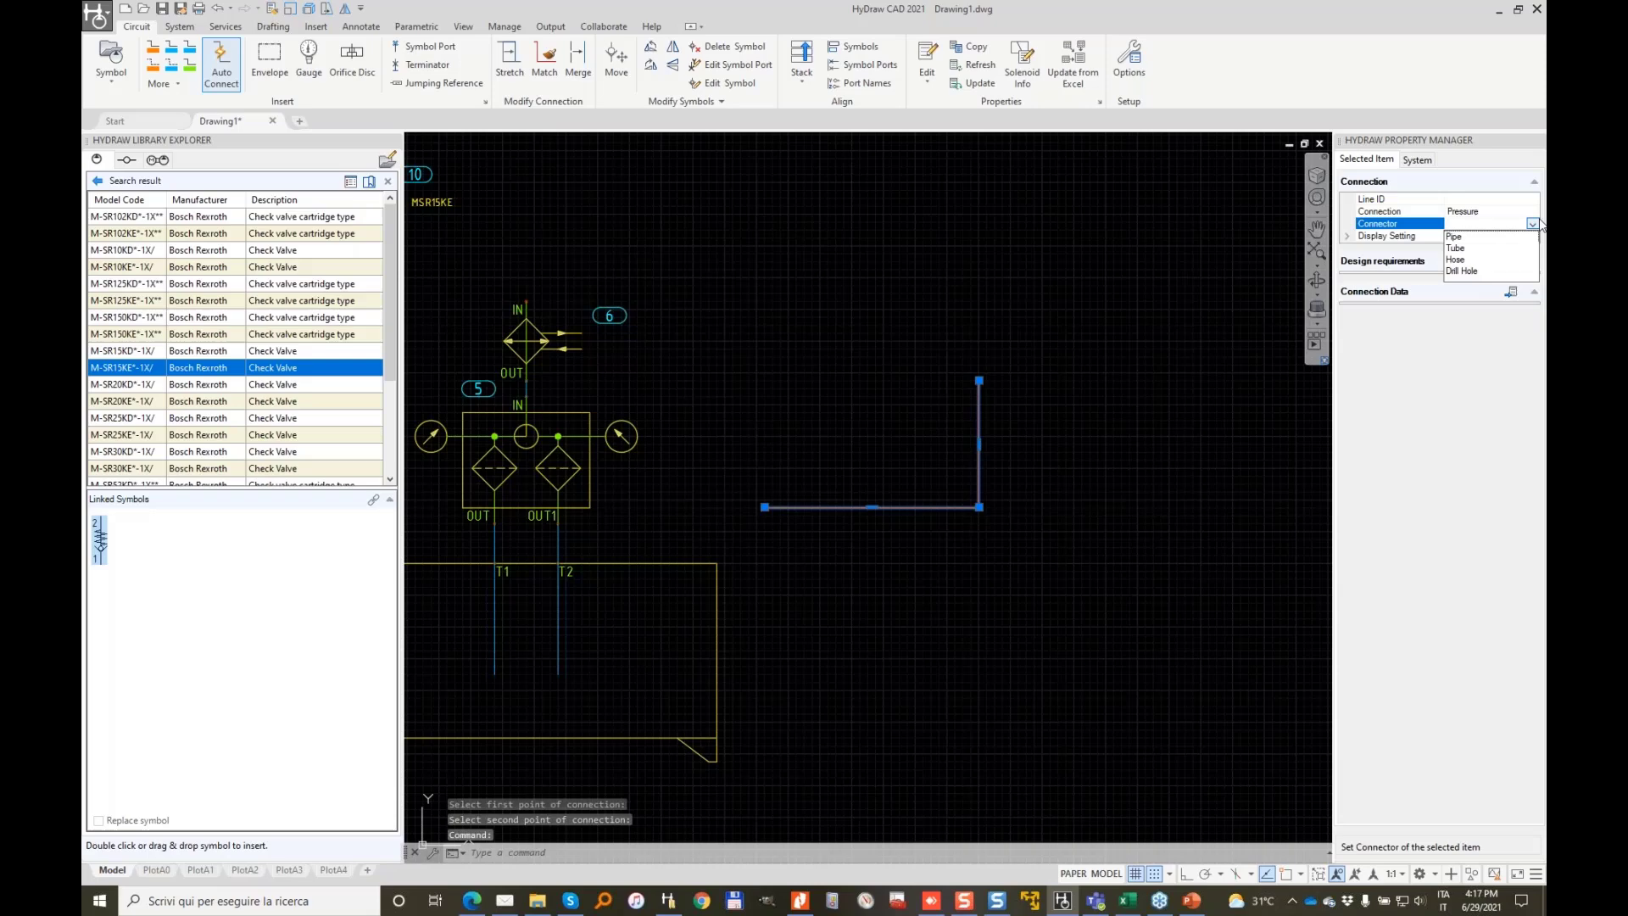
pyautogui.click(1455, 237)
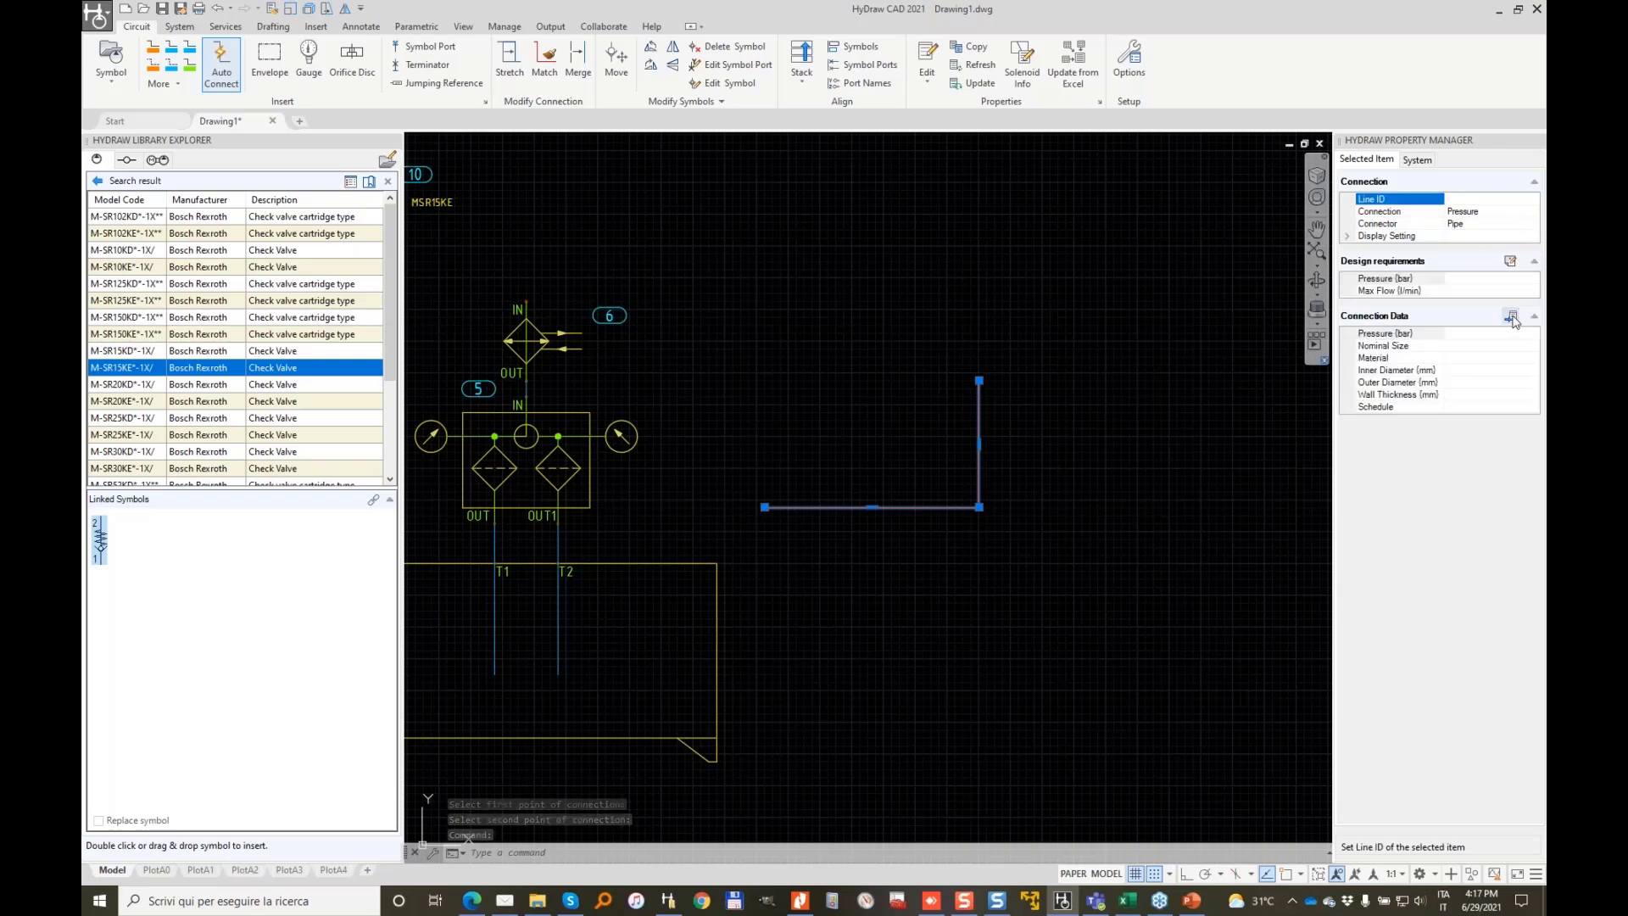
pyautogui.click(1511, 315)
pyautogui.click(761, 267)
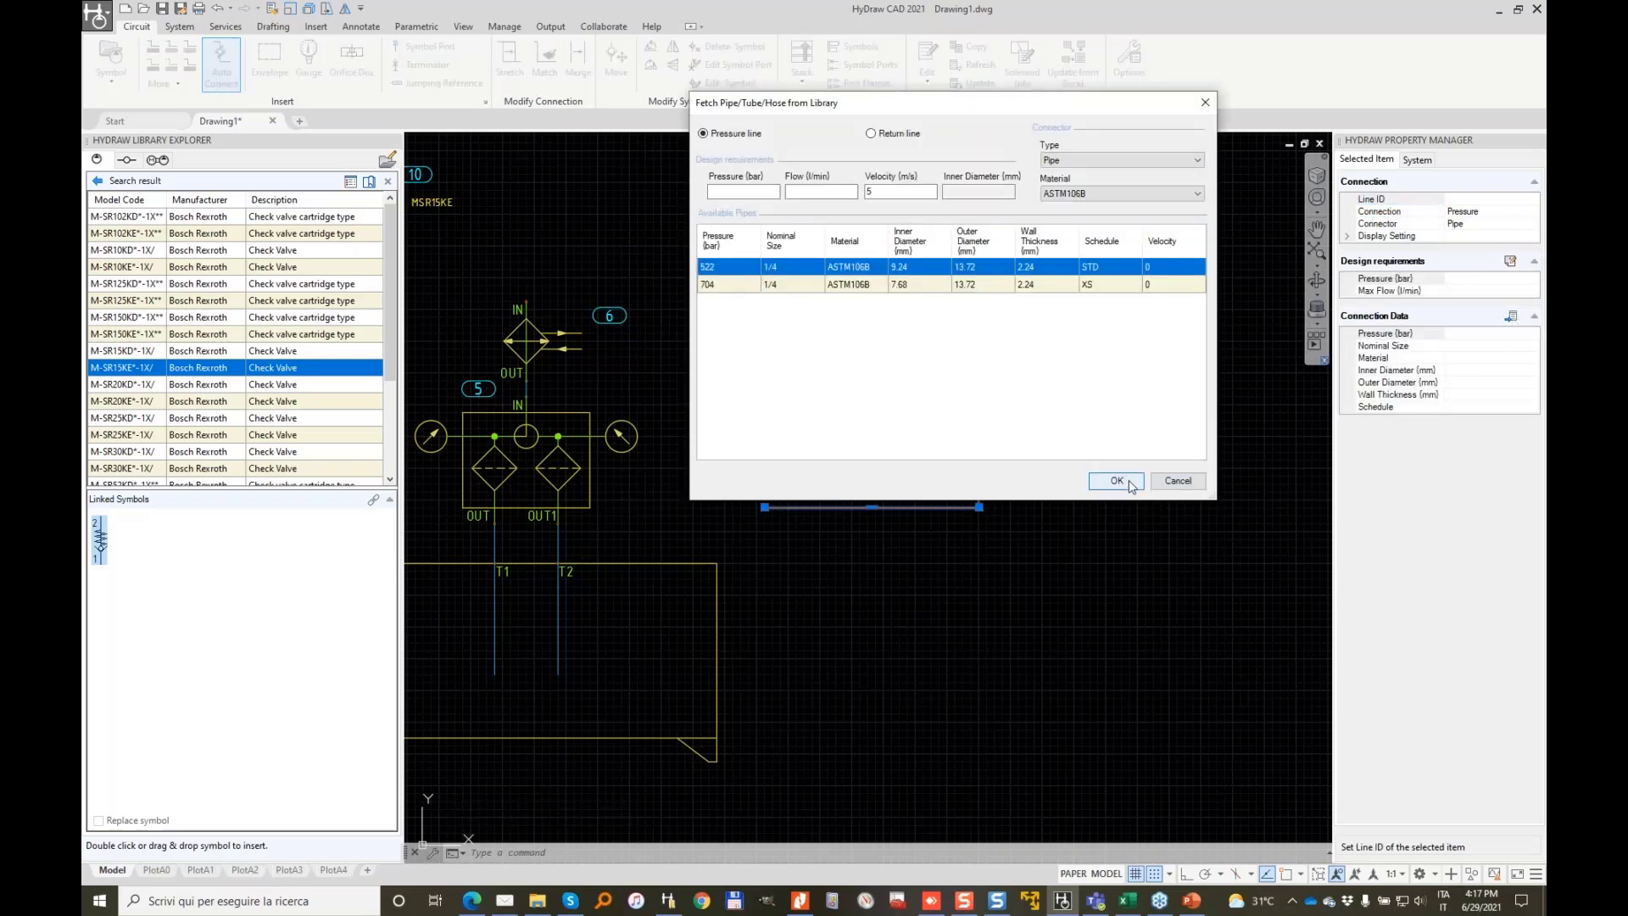
pyautogui.press('Return')
pyautogui.scroll(4, 760, 469)
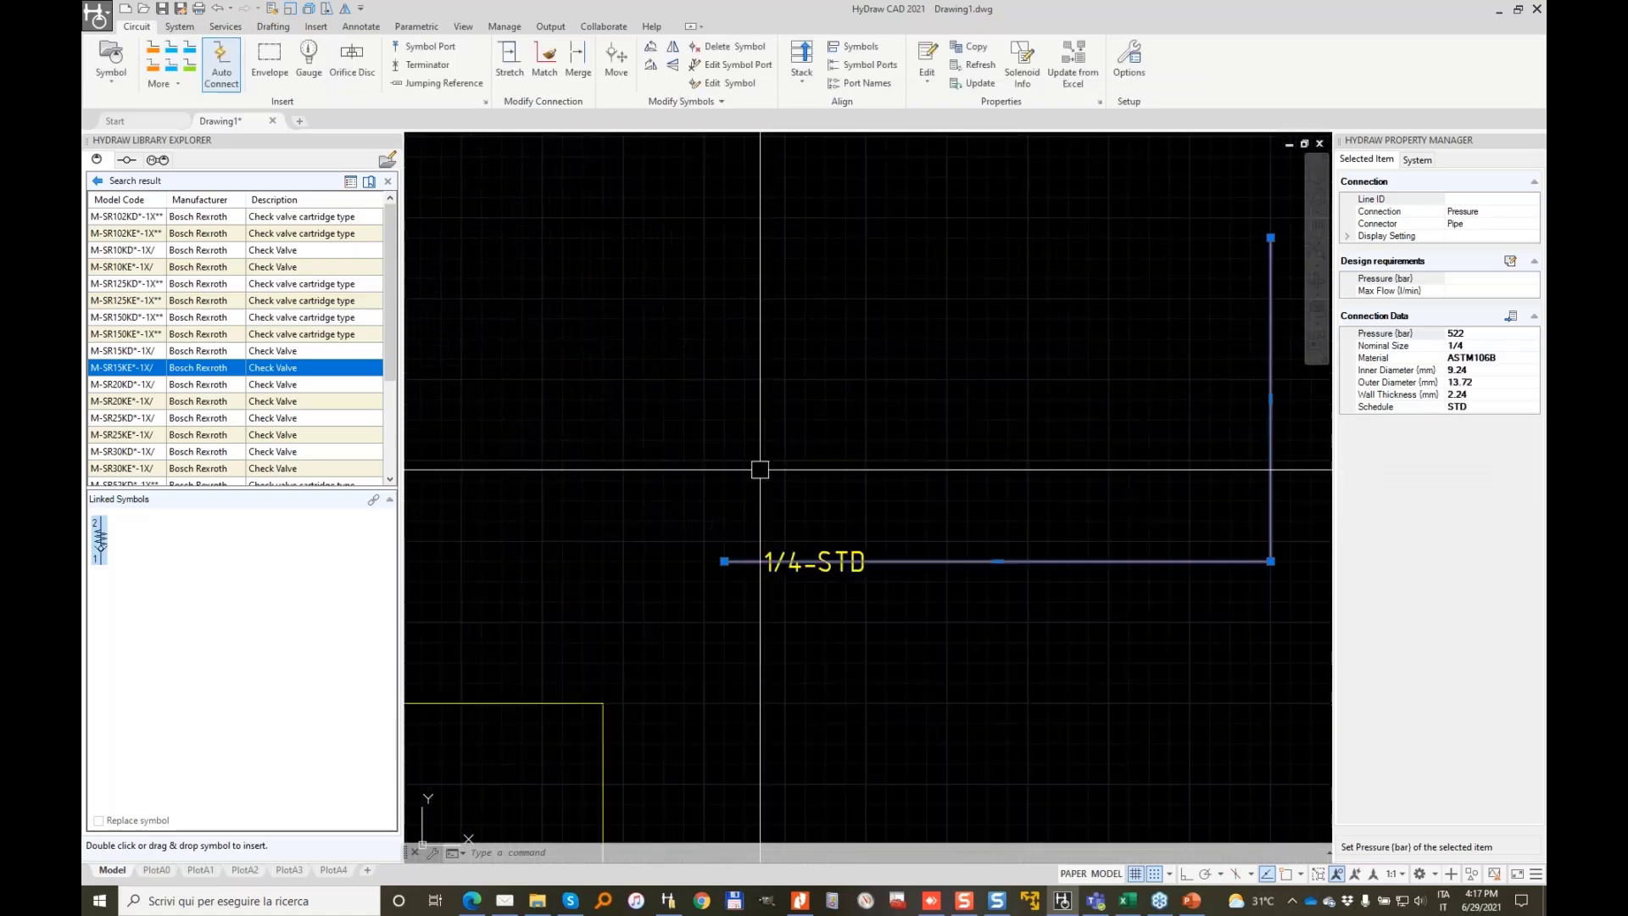
pyautogui.press('Escape')
pyautogui.scroll(-4, 763, 471)
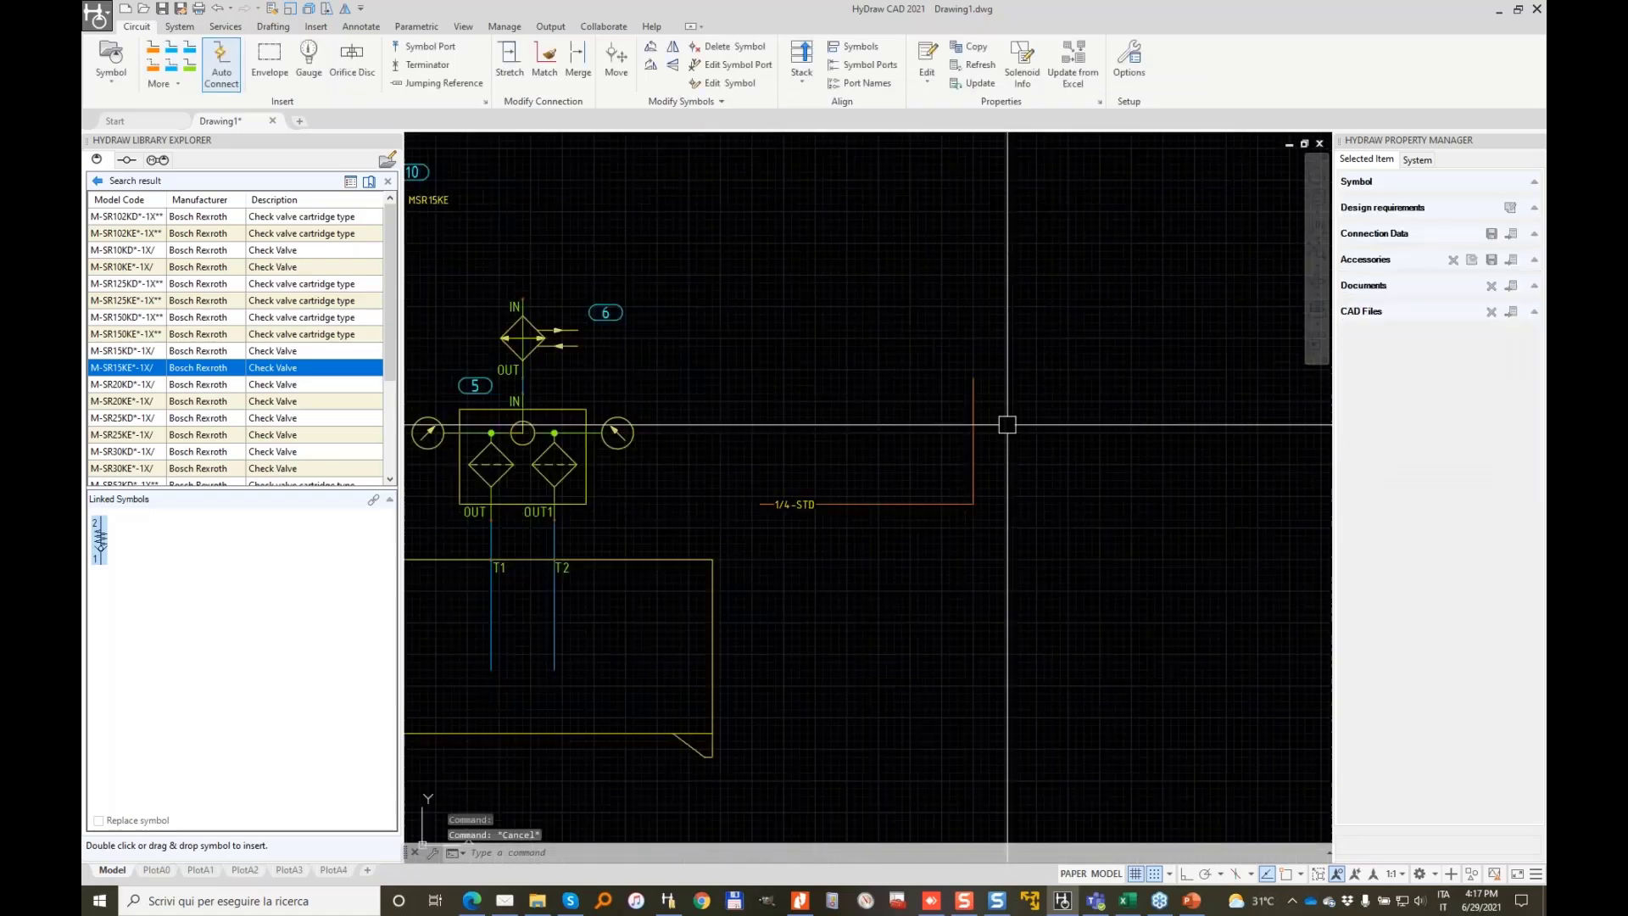
# Stretch the free end of the new line's vertical segment straight up, well above the cooler's height
pyautogui.click(974, 408)
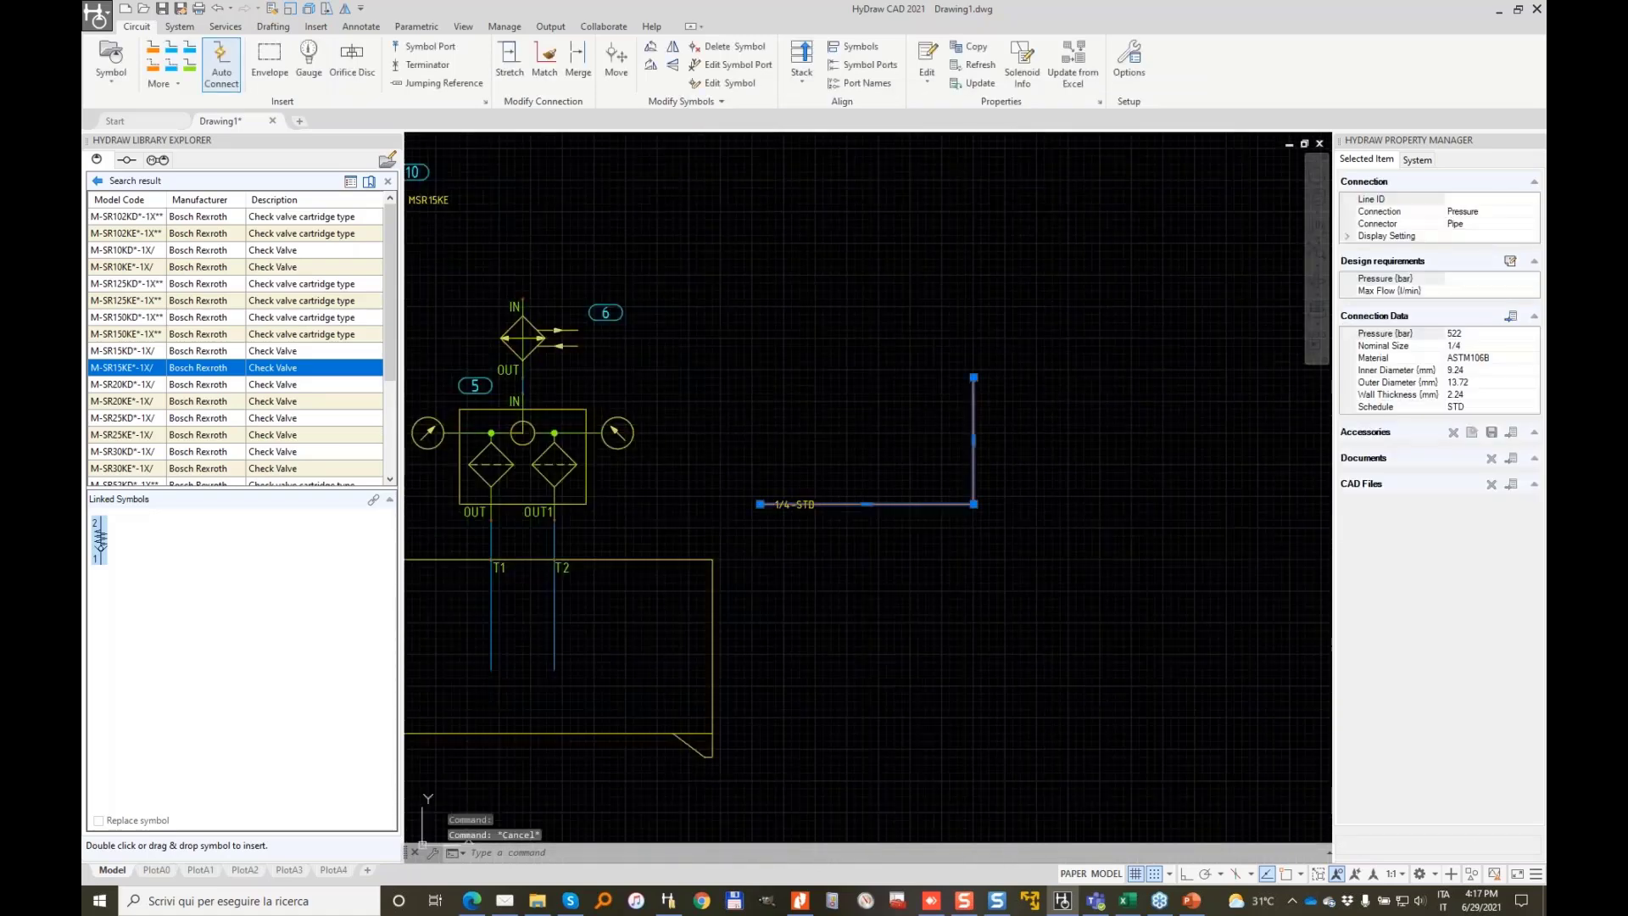
pyautogui.click(974, 377)
pyautogui.moveTo(1003, 245); pyautogui.dragTo(967, 418, button='middle')
pyautogui.click(940, 186)
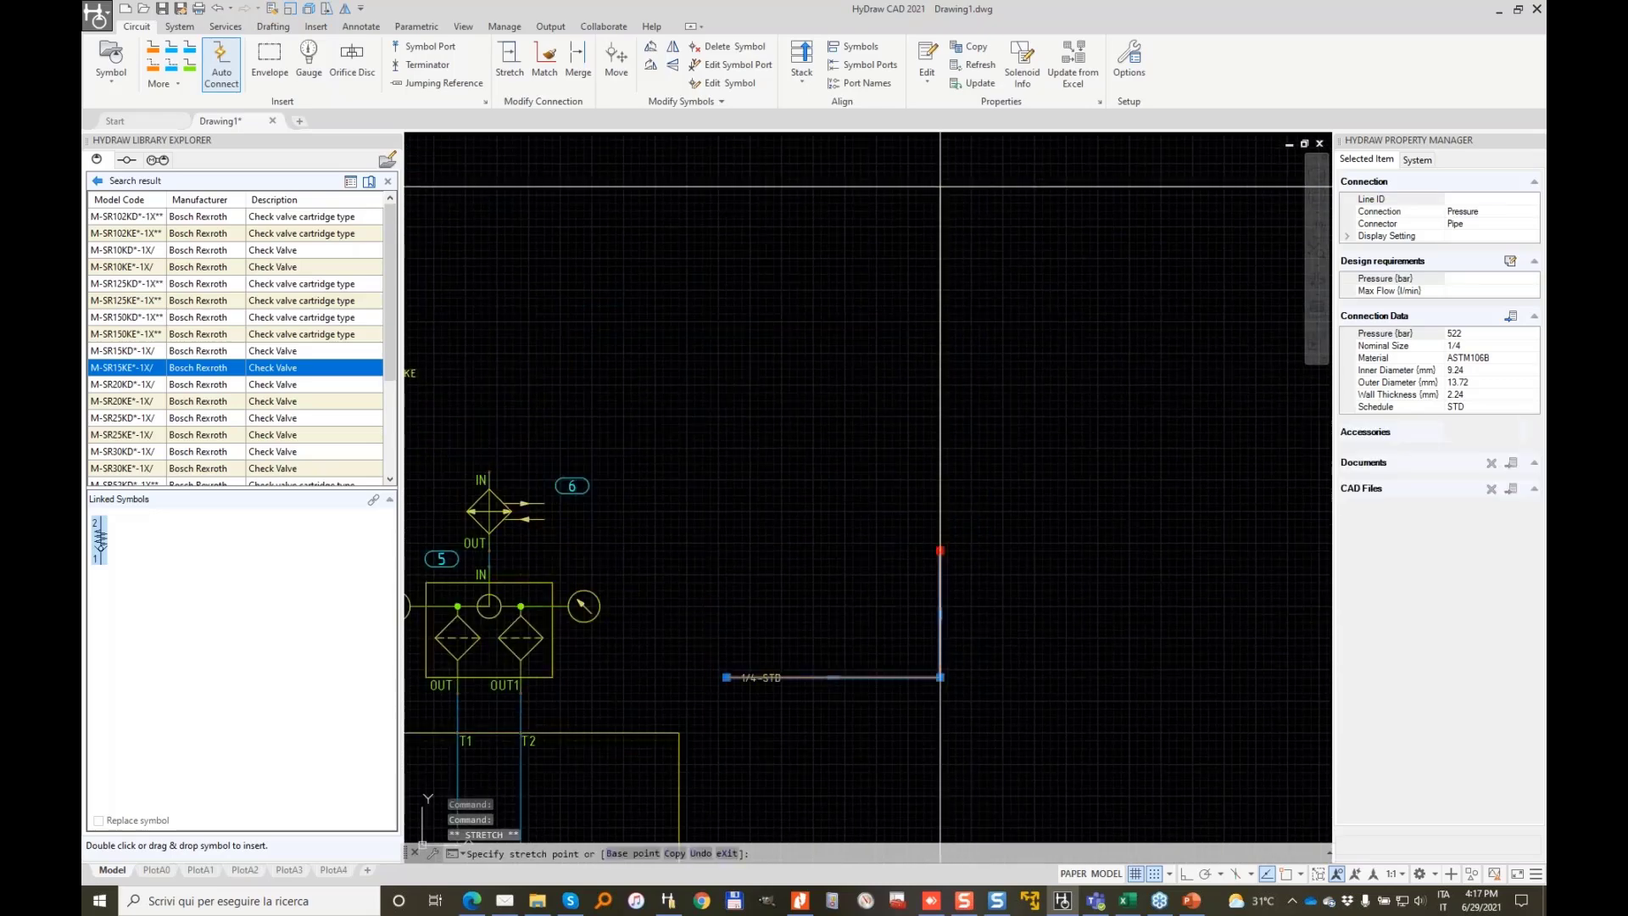
pyautogui.press('Escape')
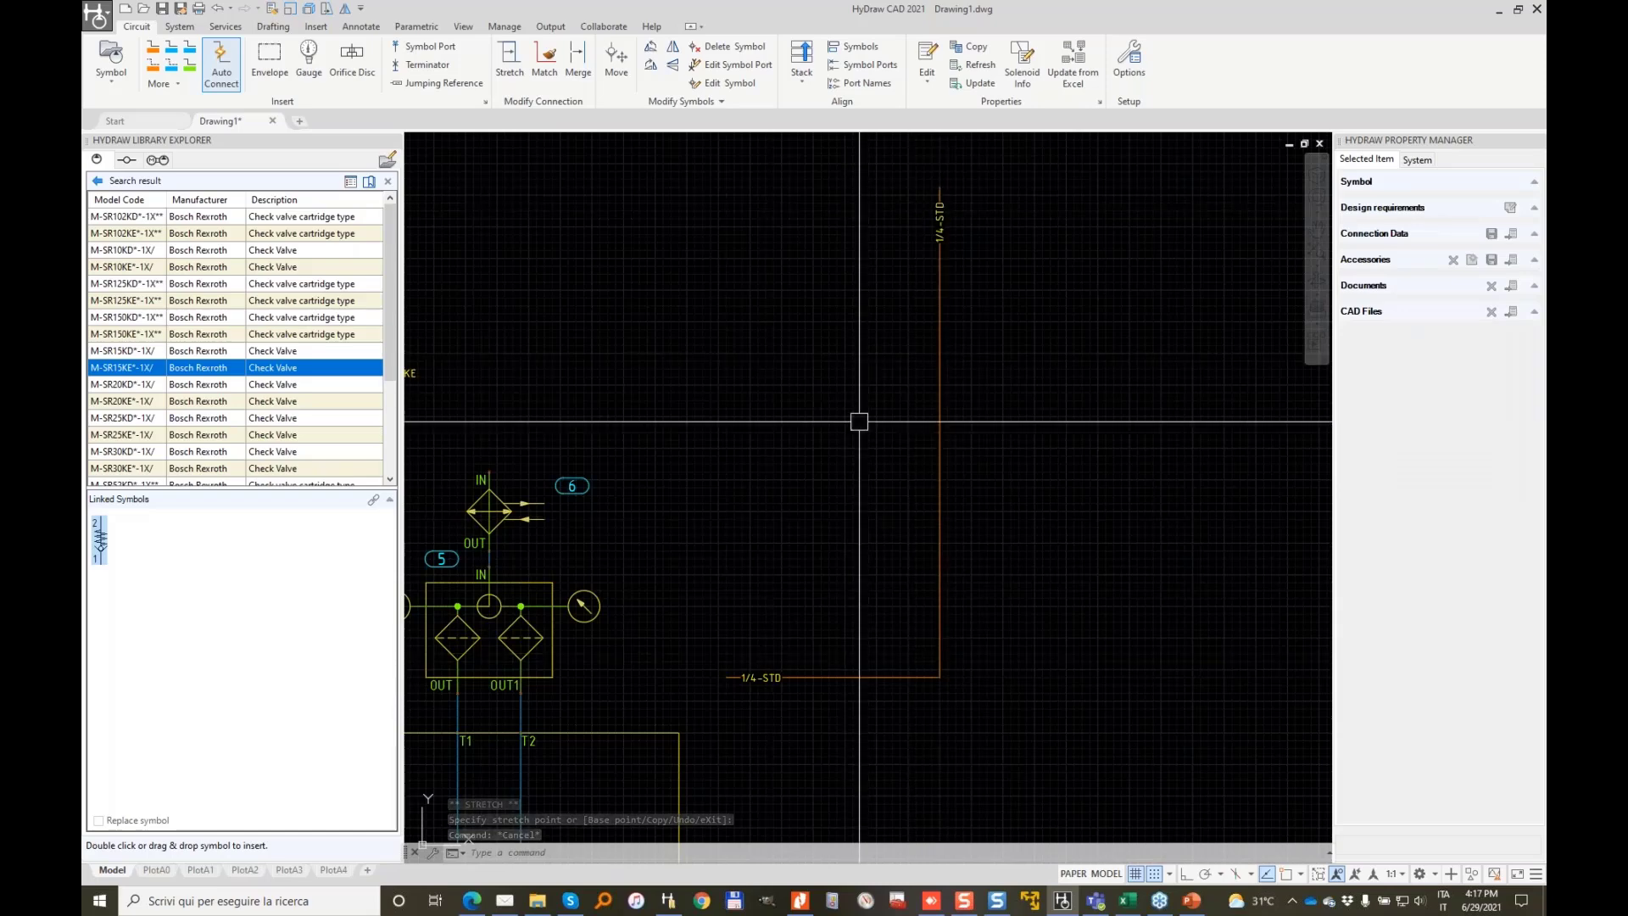
# Set the Line ID of the new L-shaped pressure line to P1
pyautogui.click(939, 363)
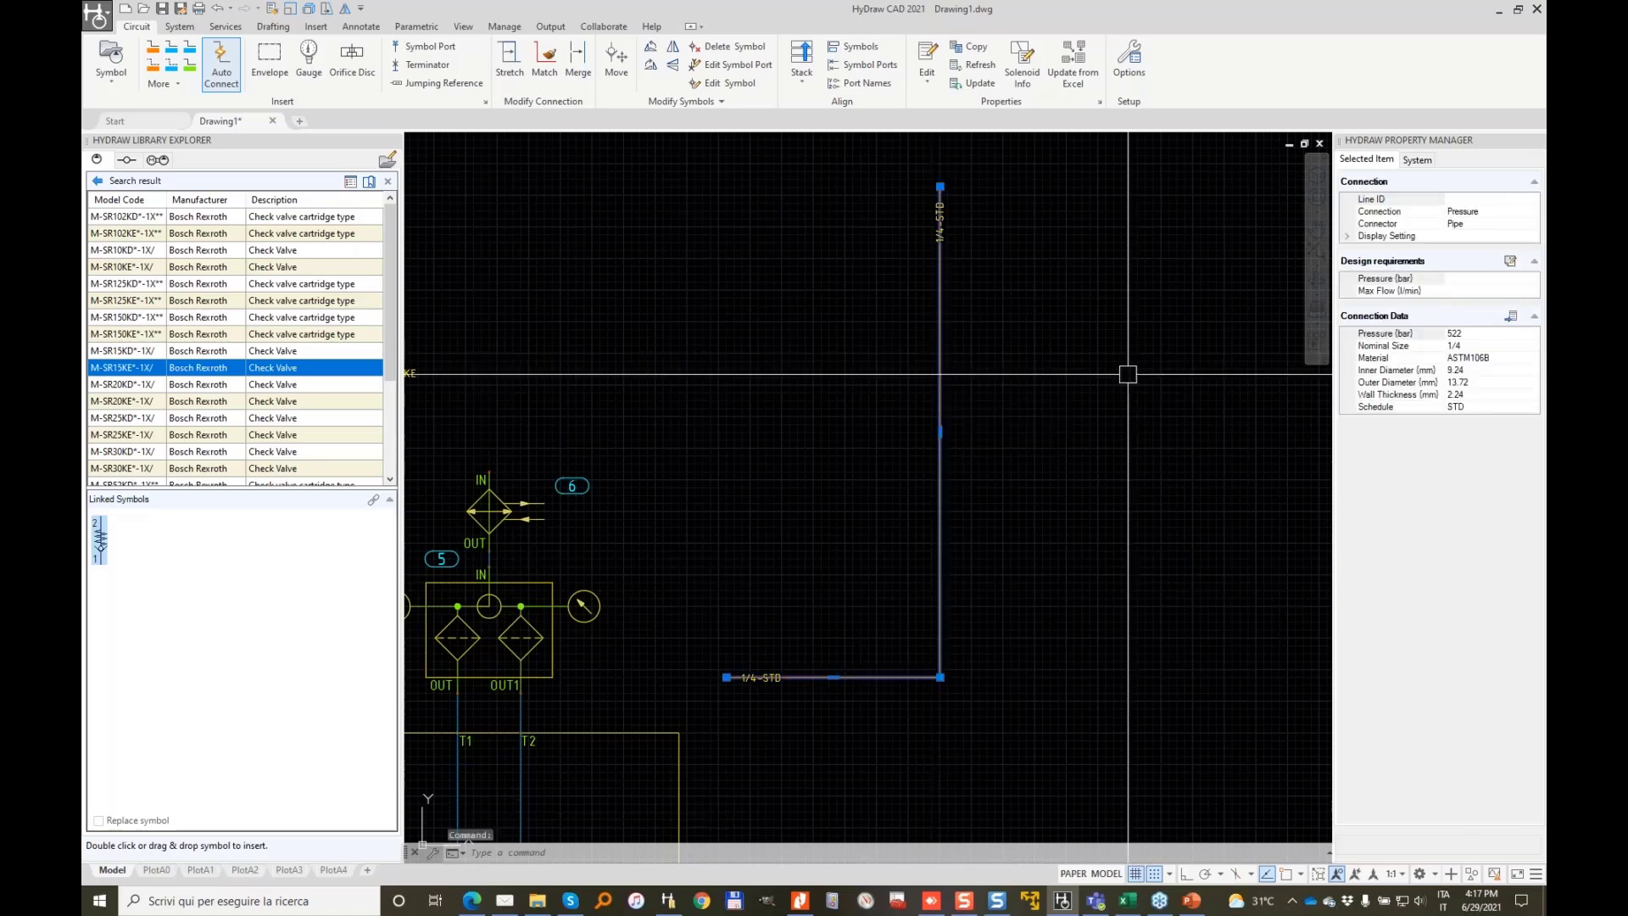
pyautogui.click(1471, 198)
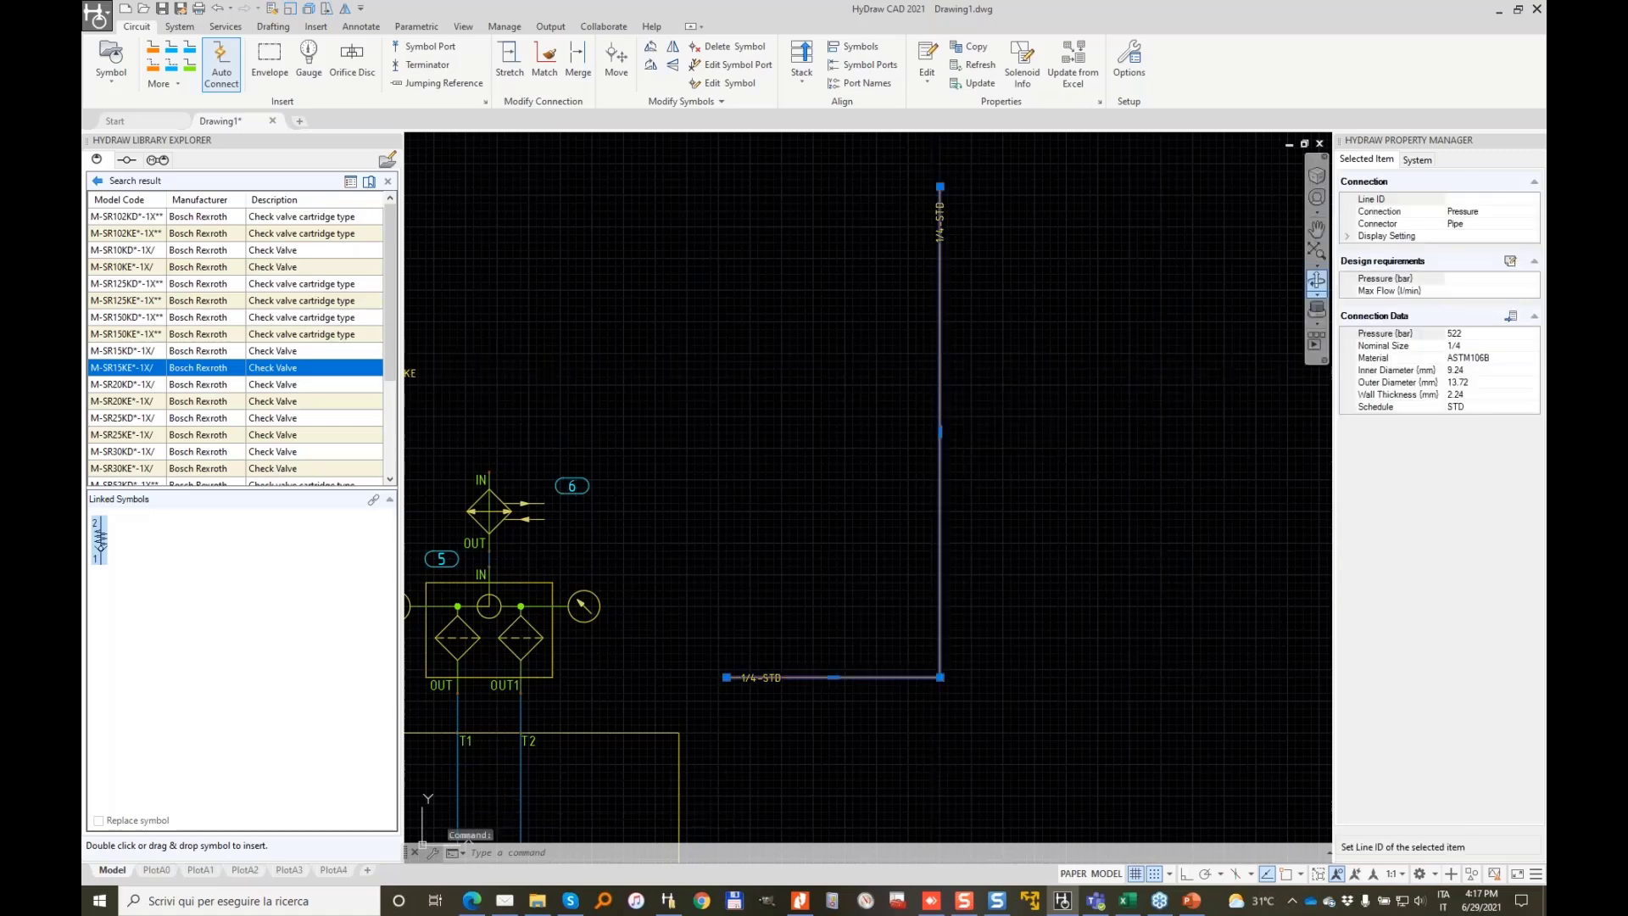
pyautogui.click(1488, 201)
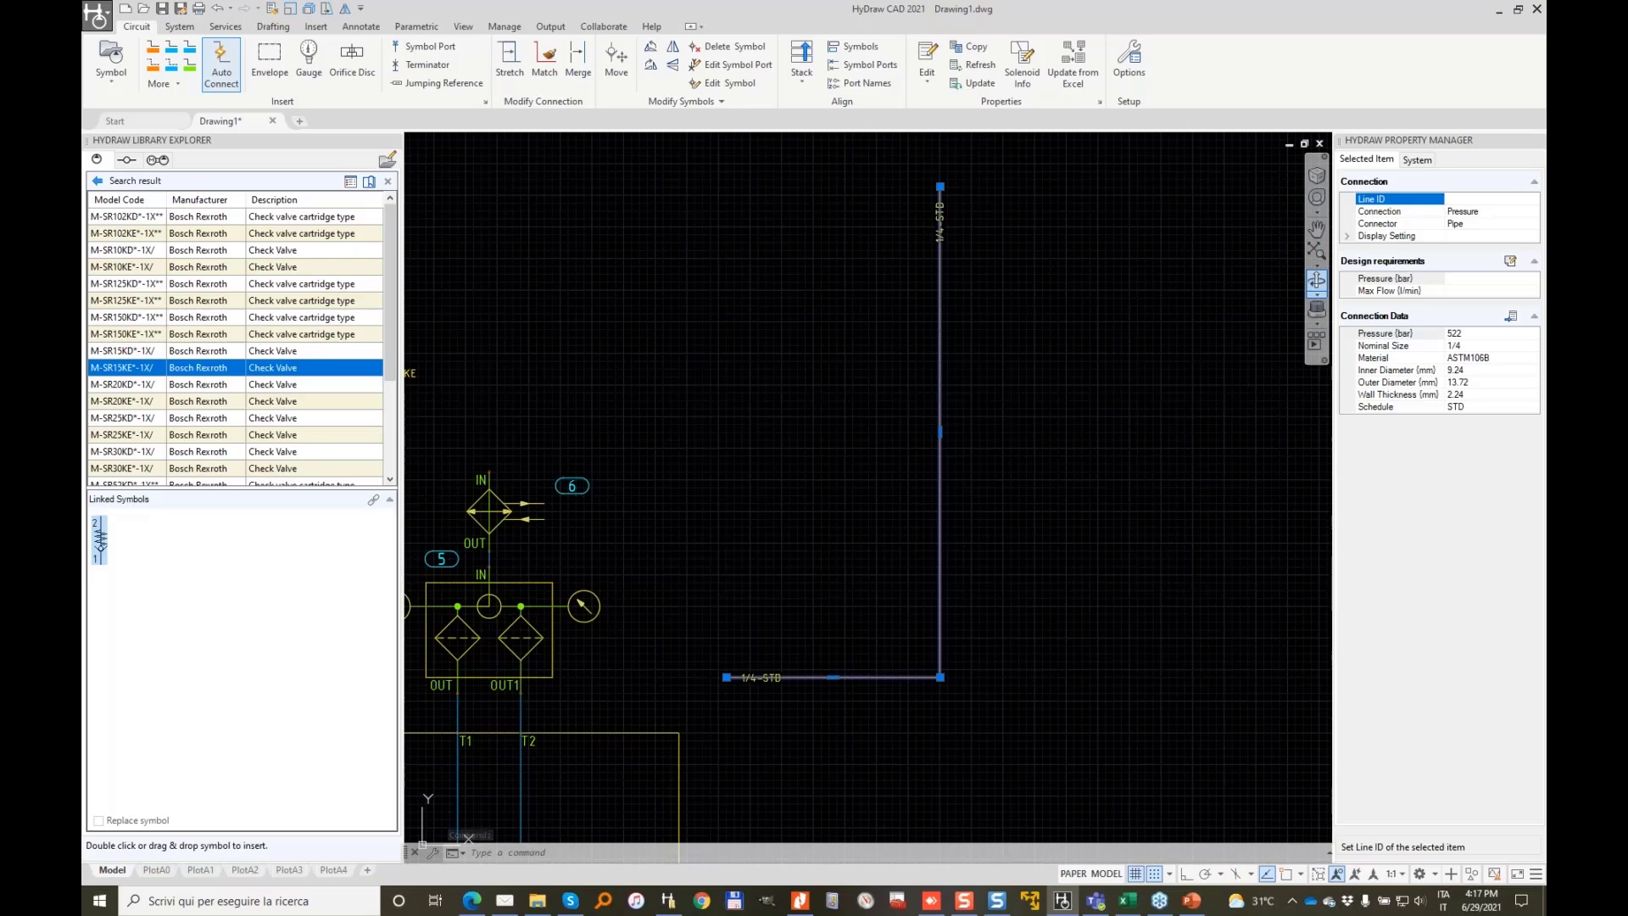
pyautogui.write('P1')
pyautogui.press('Tab')
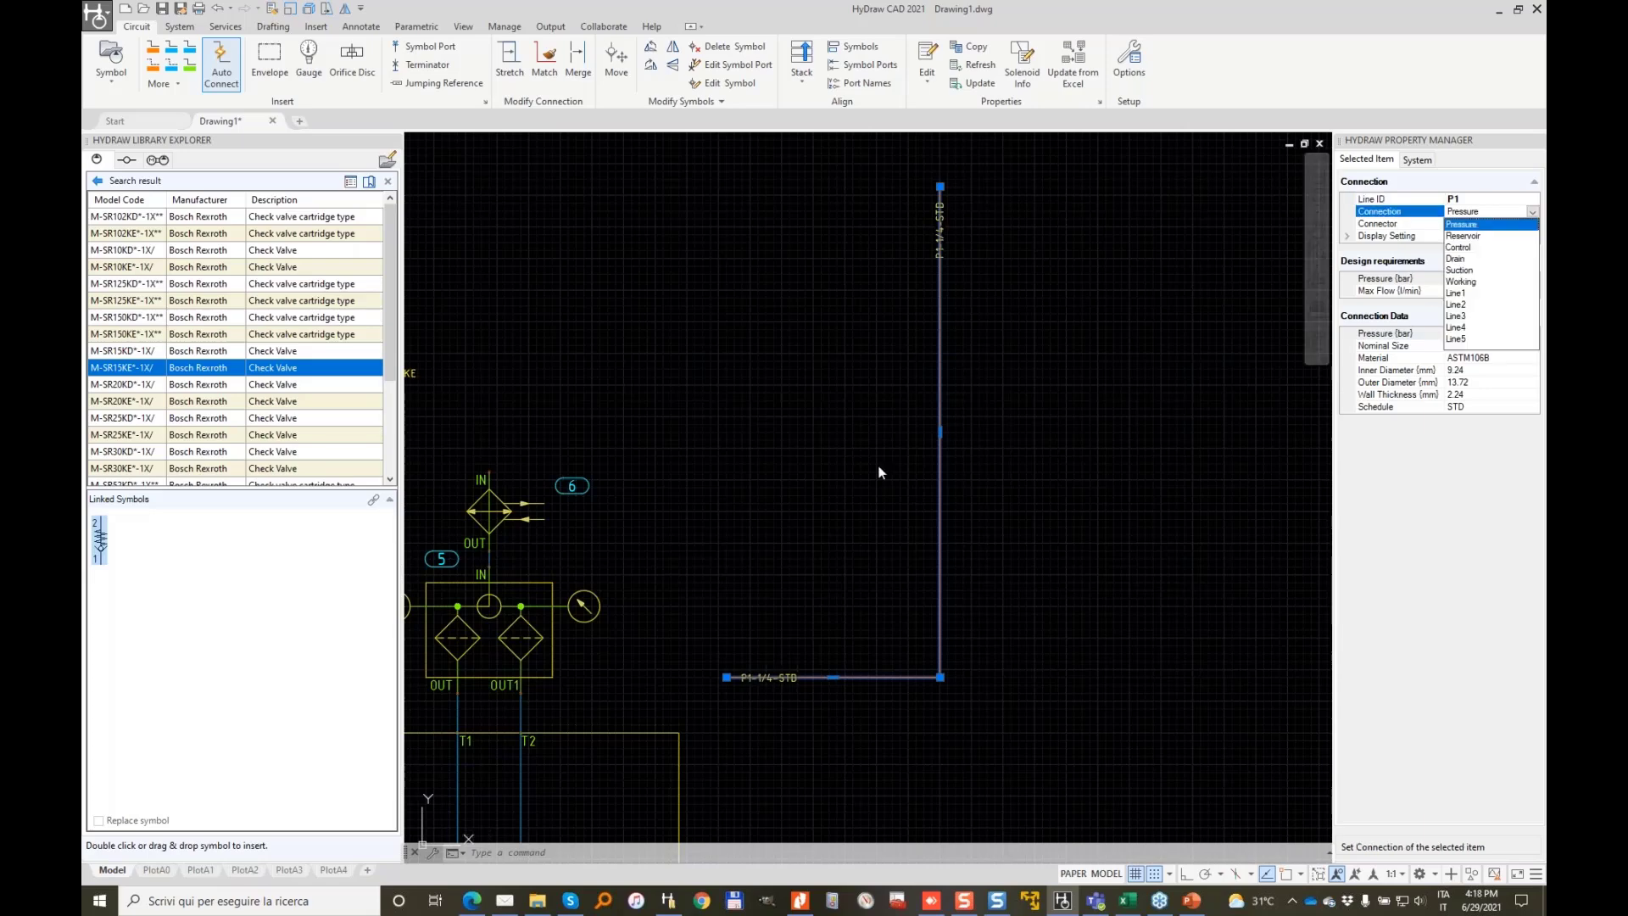
pyautogui.press('Escape')
# Examine the P1 line's combined ID and pipe size label up close and within the whole circuit
pyautogui.scroll(6, 731, 664)
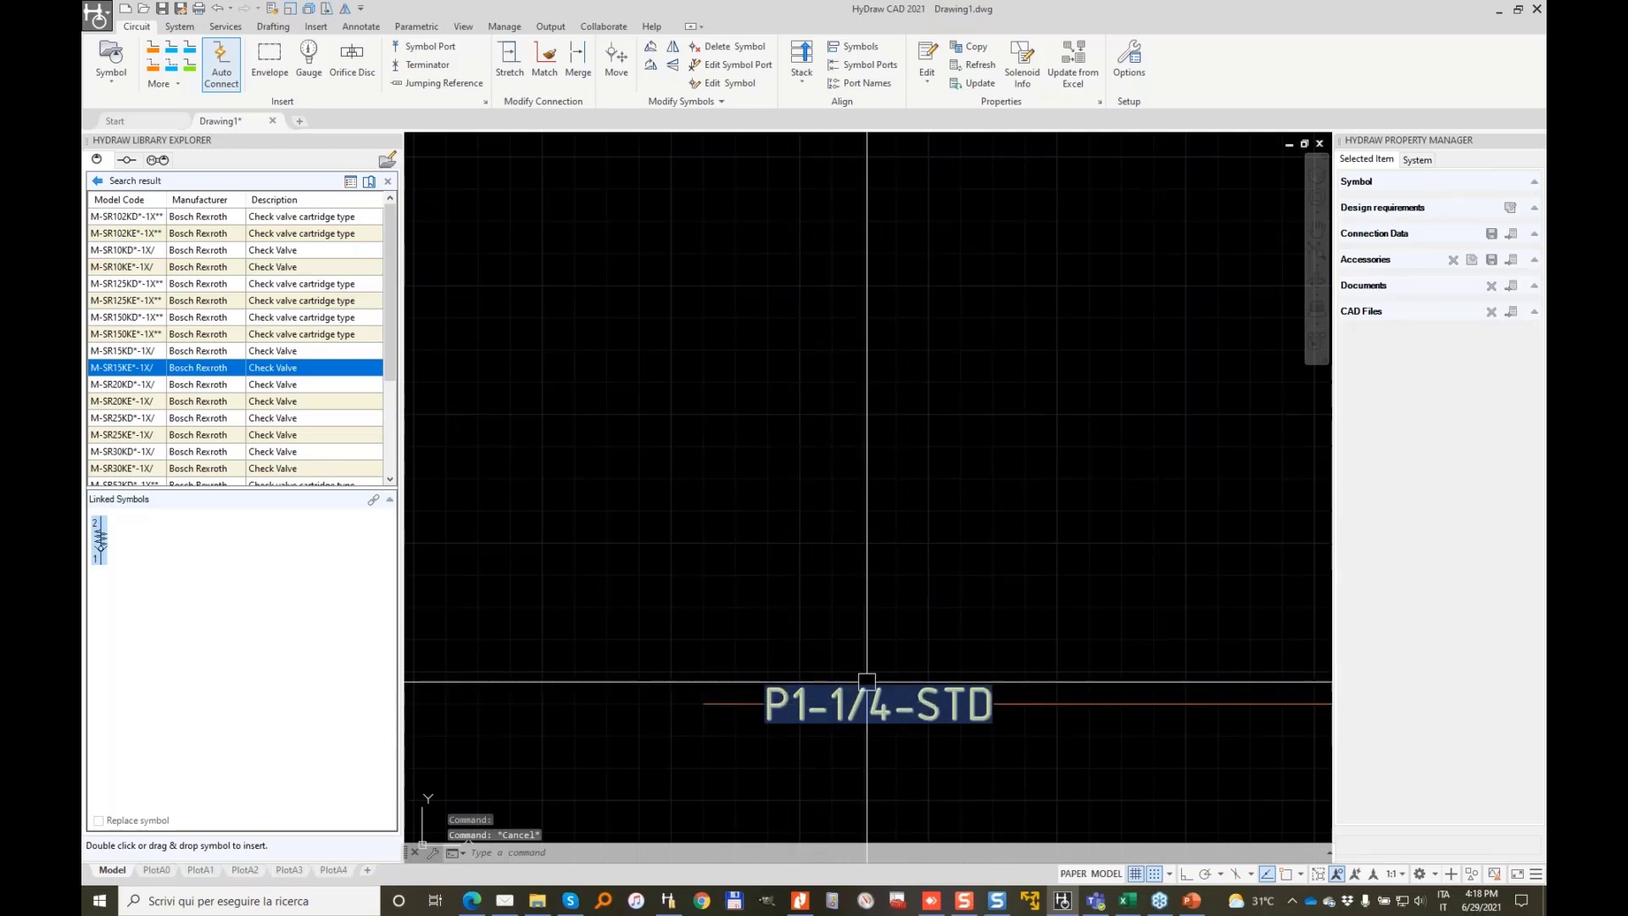
pyautogui.scroll(-2, 845, 694)
pyautogui.scroll(2, 868, 707)
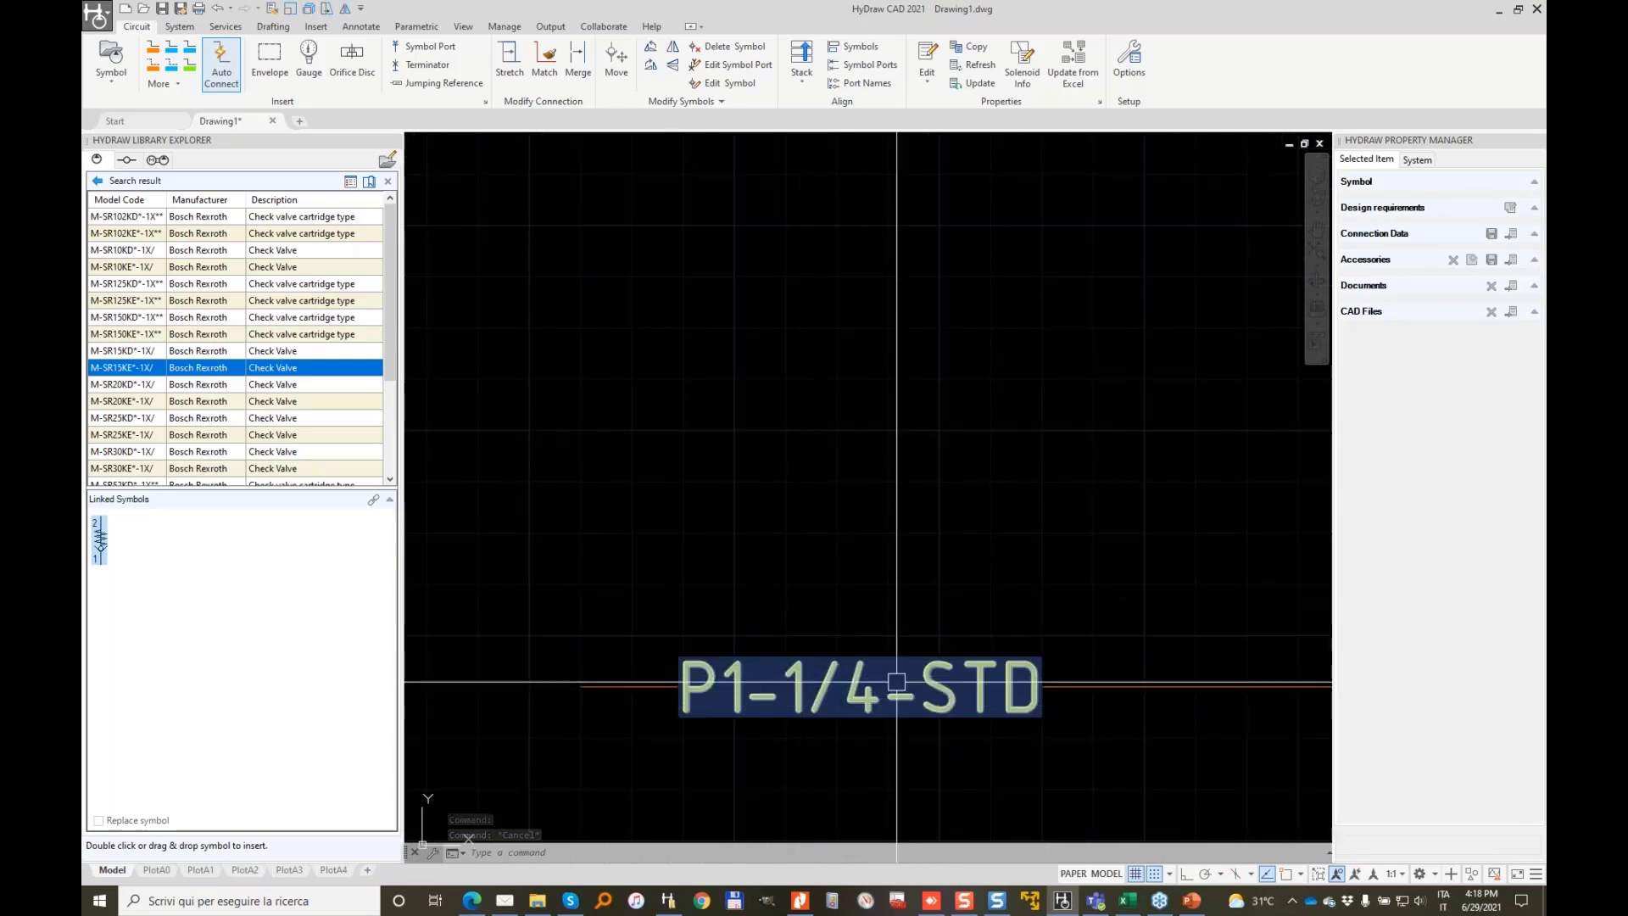
pyautogui.scroll(-2, 944, 666)
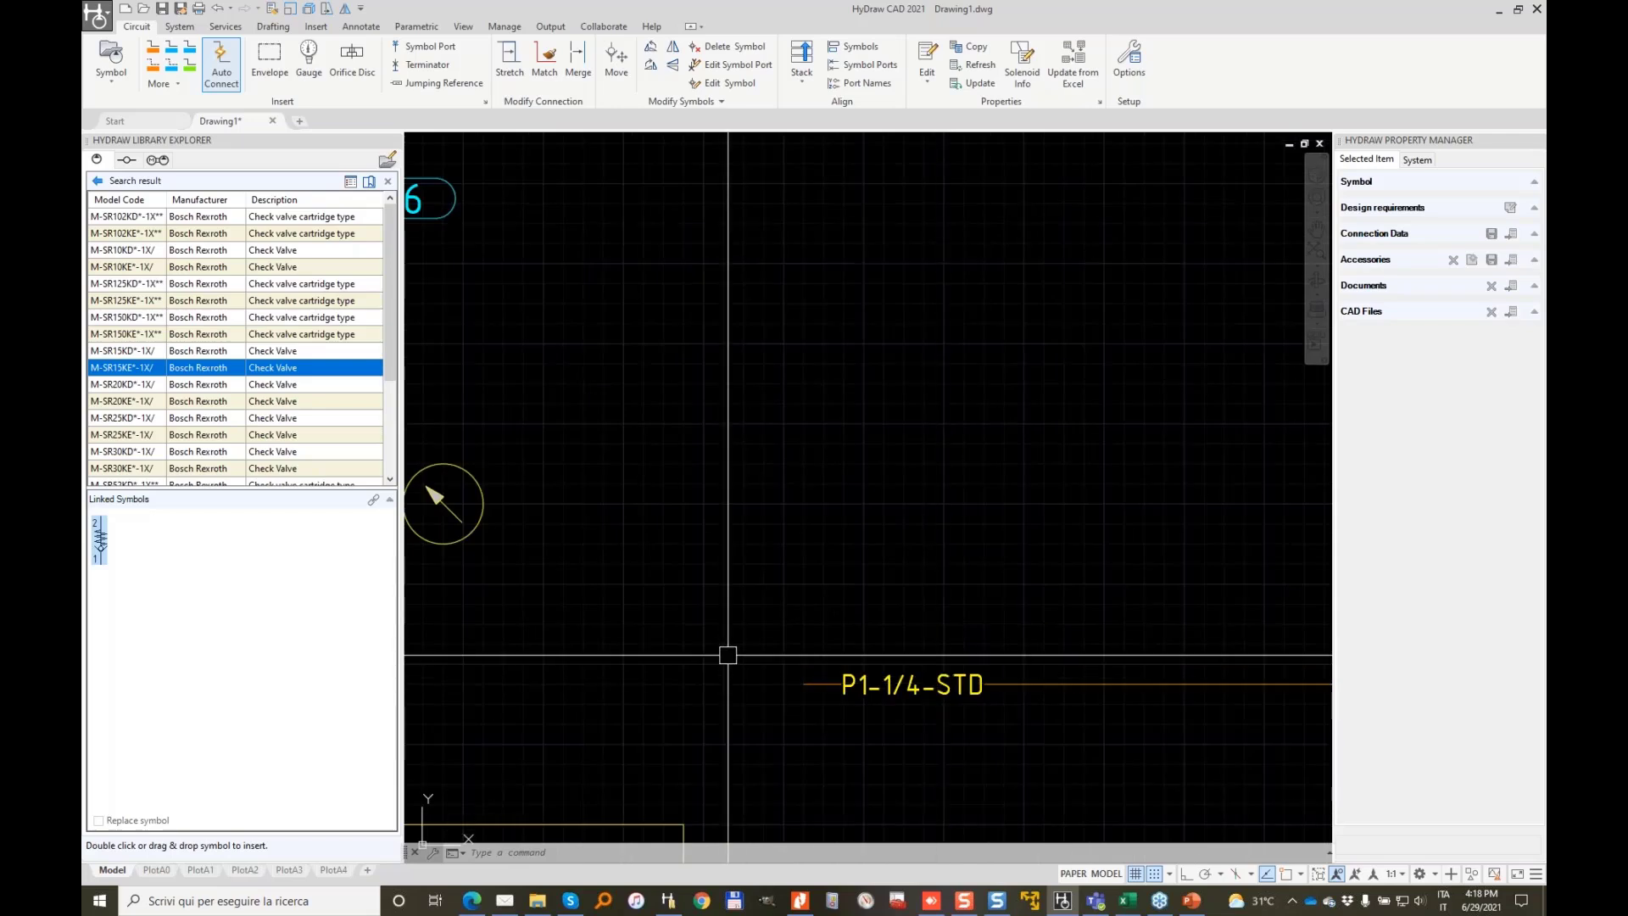
pyautogui.scroll(-2, 857, 627)
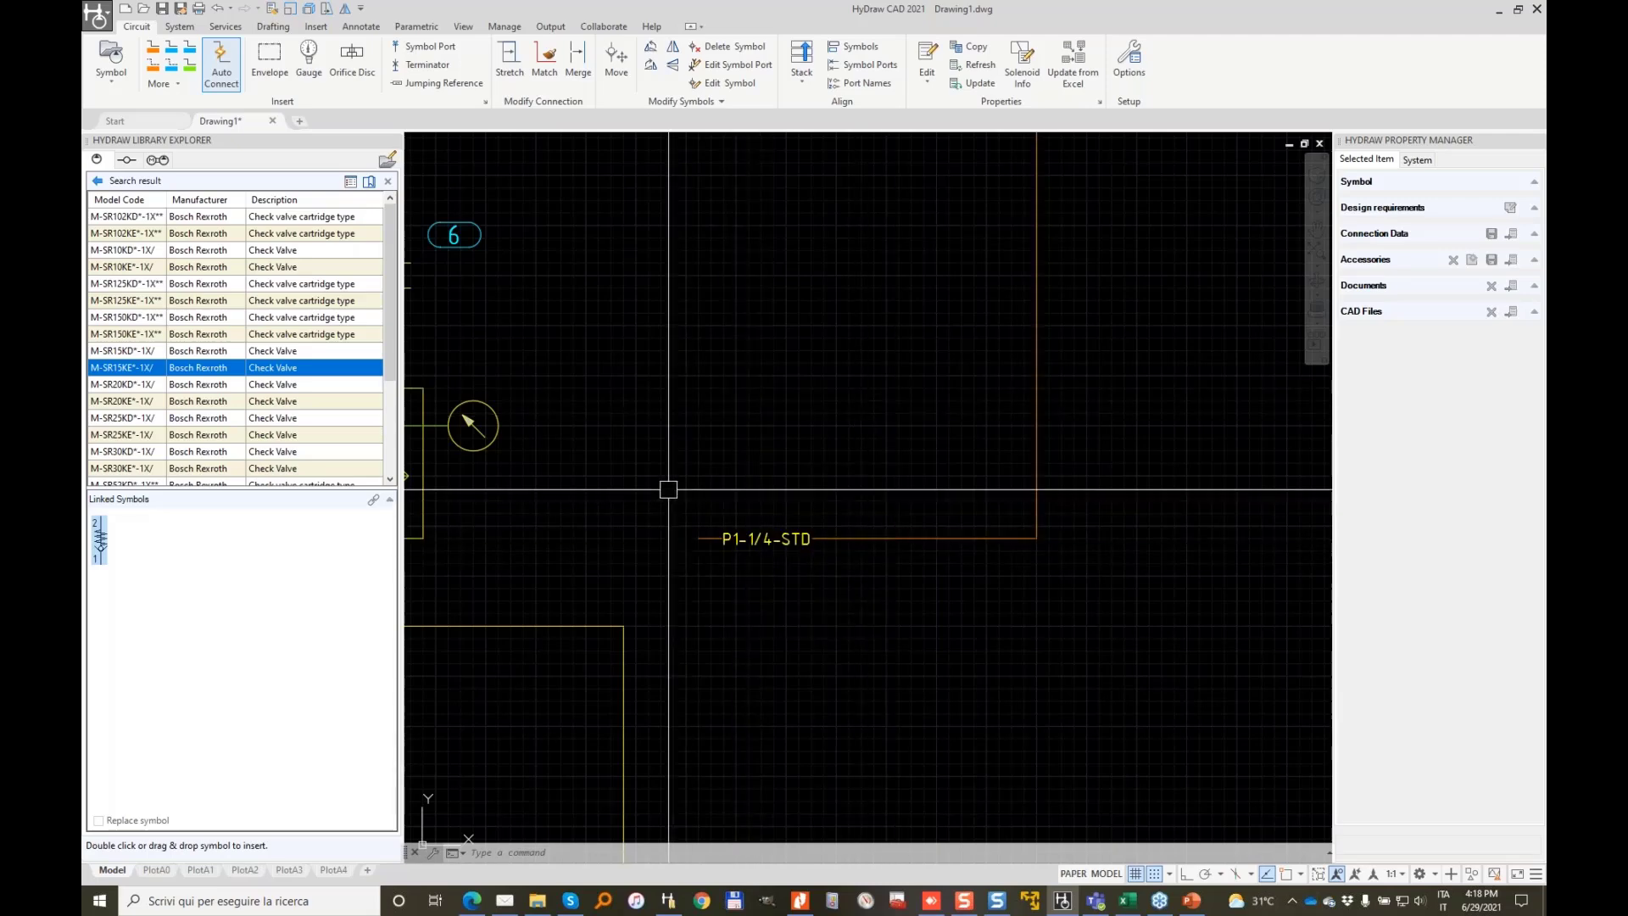
pyautogui.moveTo(931, 385); pyautogui.dragTo(916, 492, button='middle')
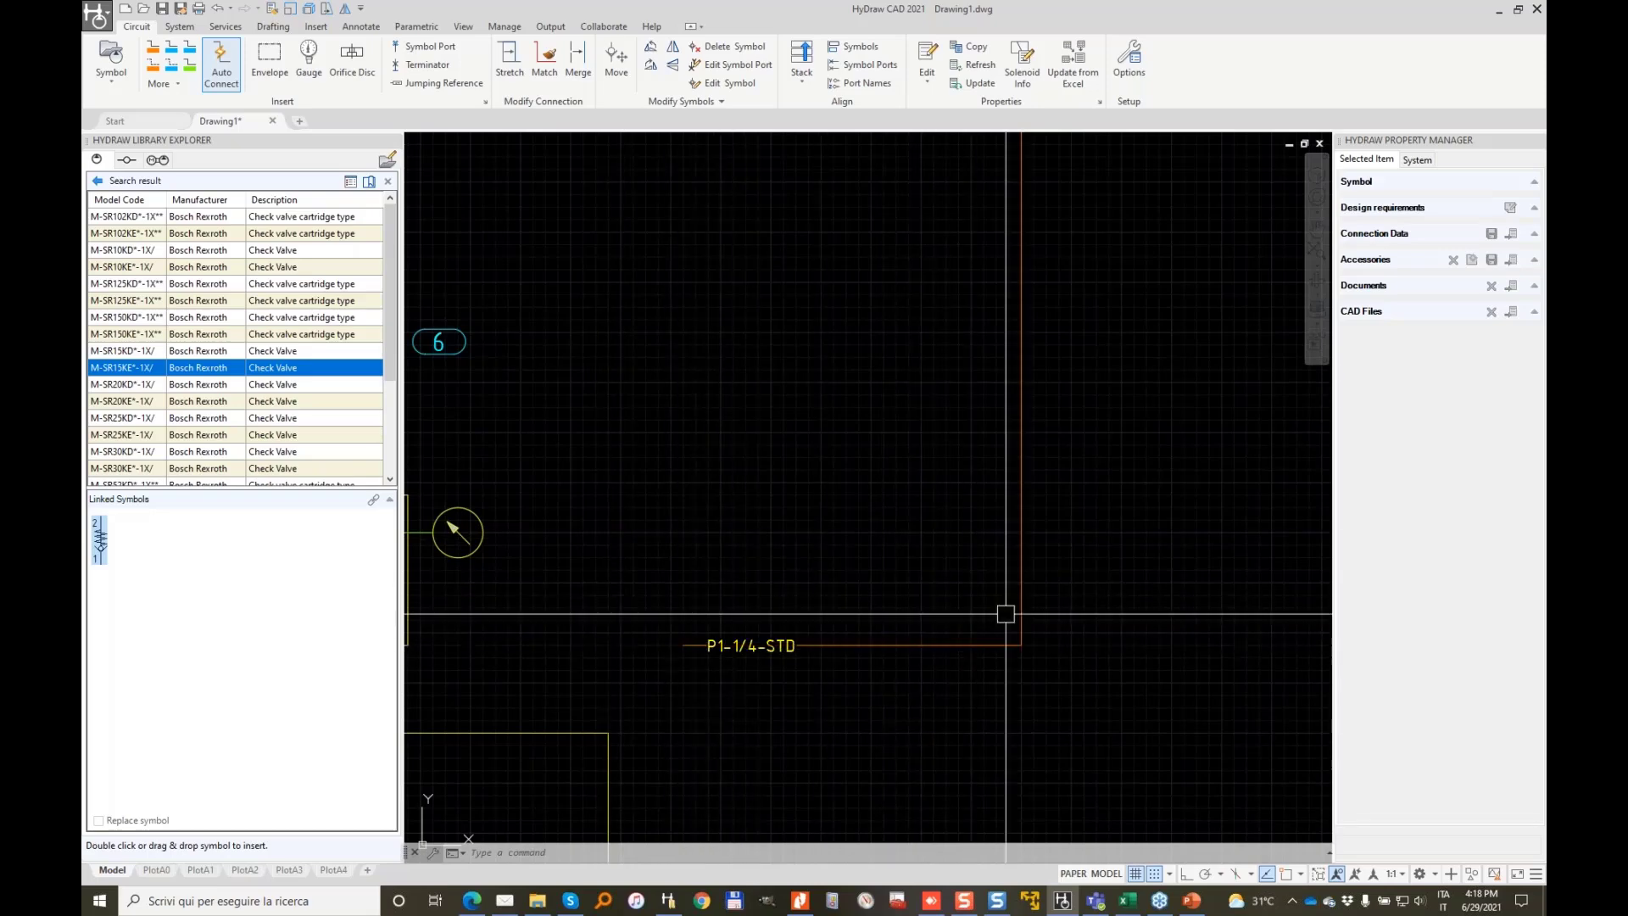
pyautogui.scroll(-4, 963, 404)
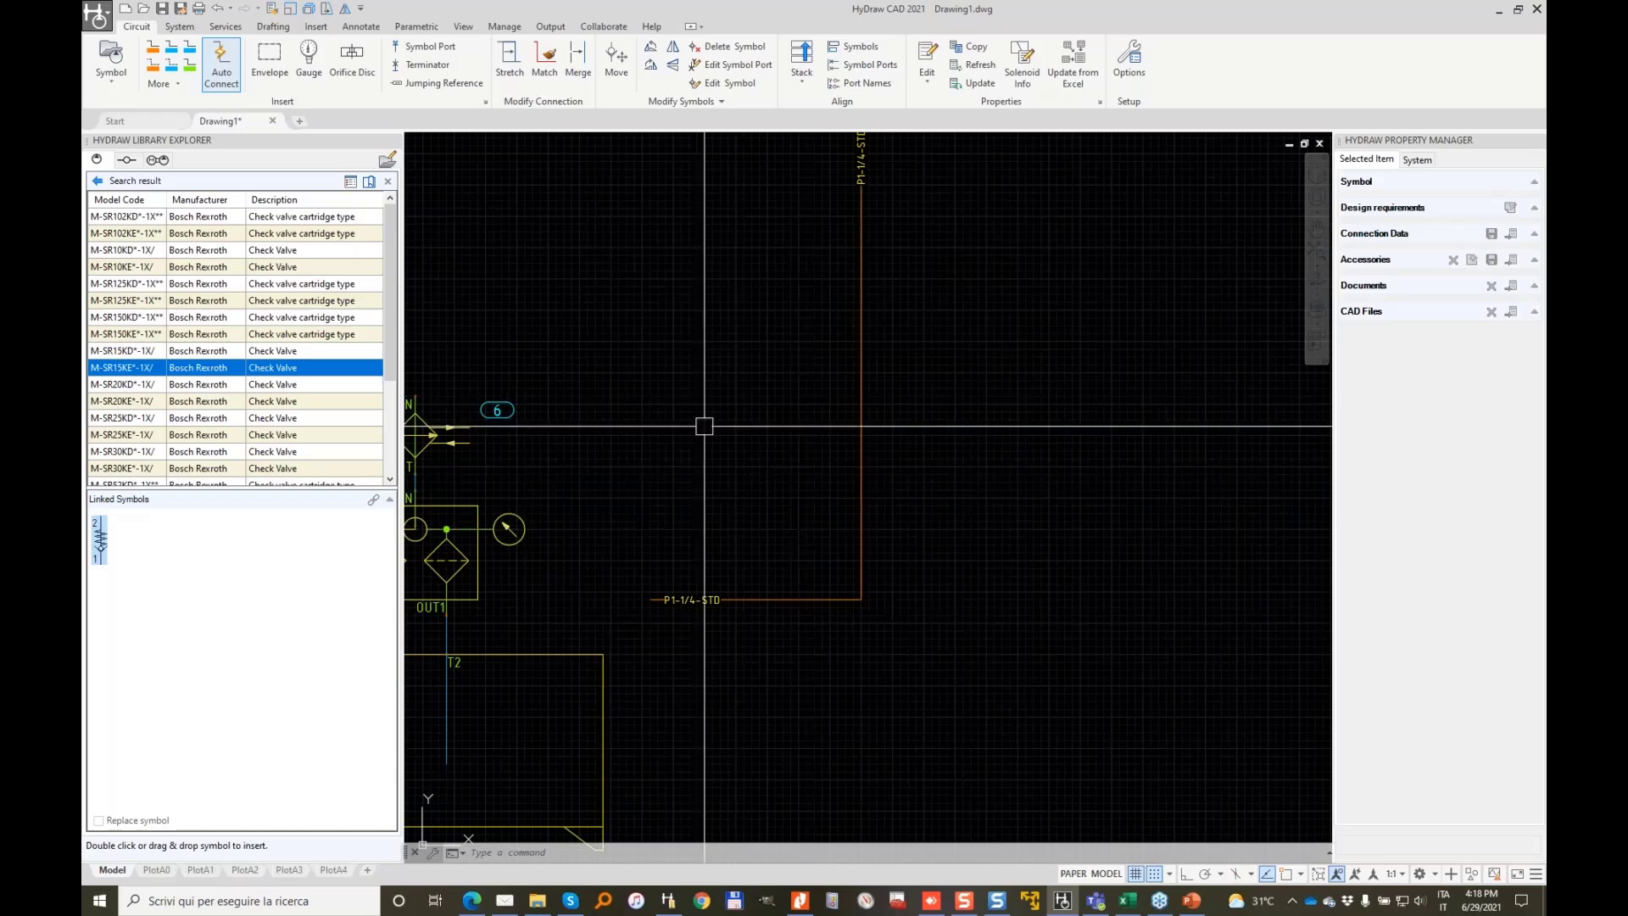
pyautogui.moveTo(717, 406); pyautogui.dragTo(804, 375, button='middle')
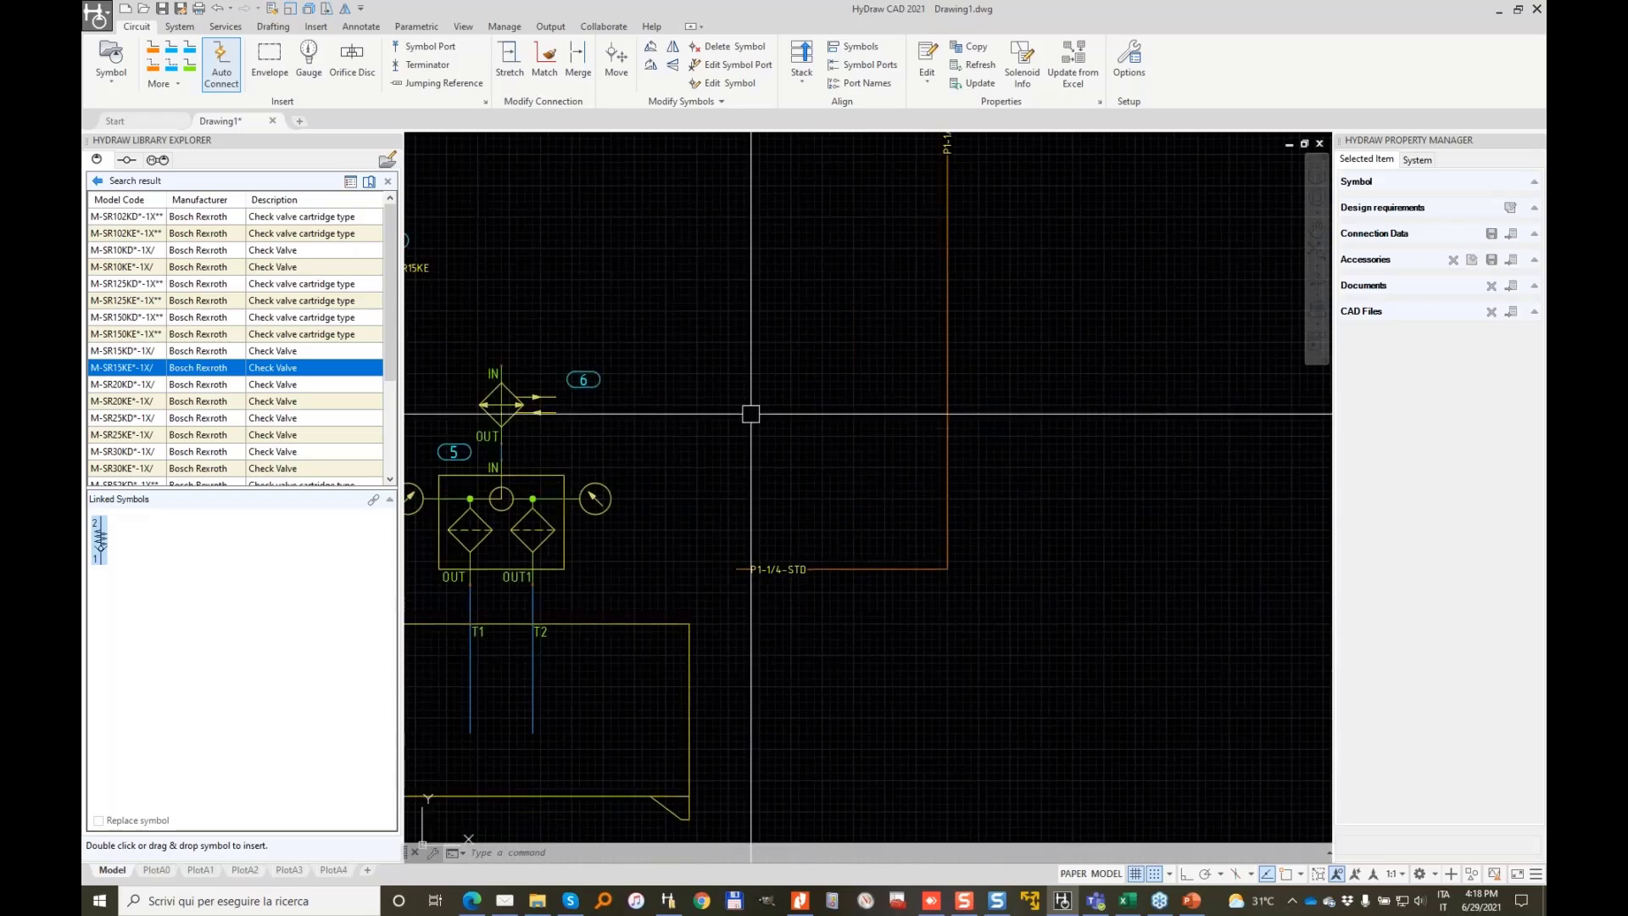
pyautogui.scroll(-3, 746, 415)
pyautogui.moveTo(686, 411); pyautogui.dragTo(805, 385, button='middle')
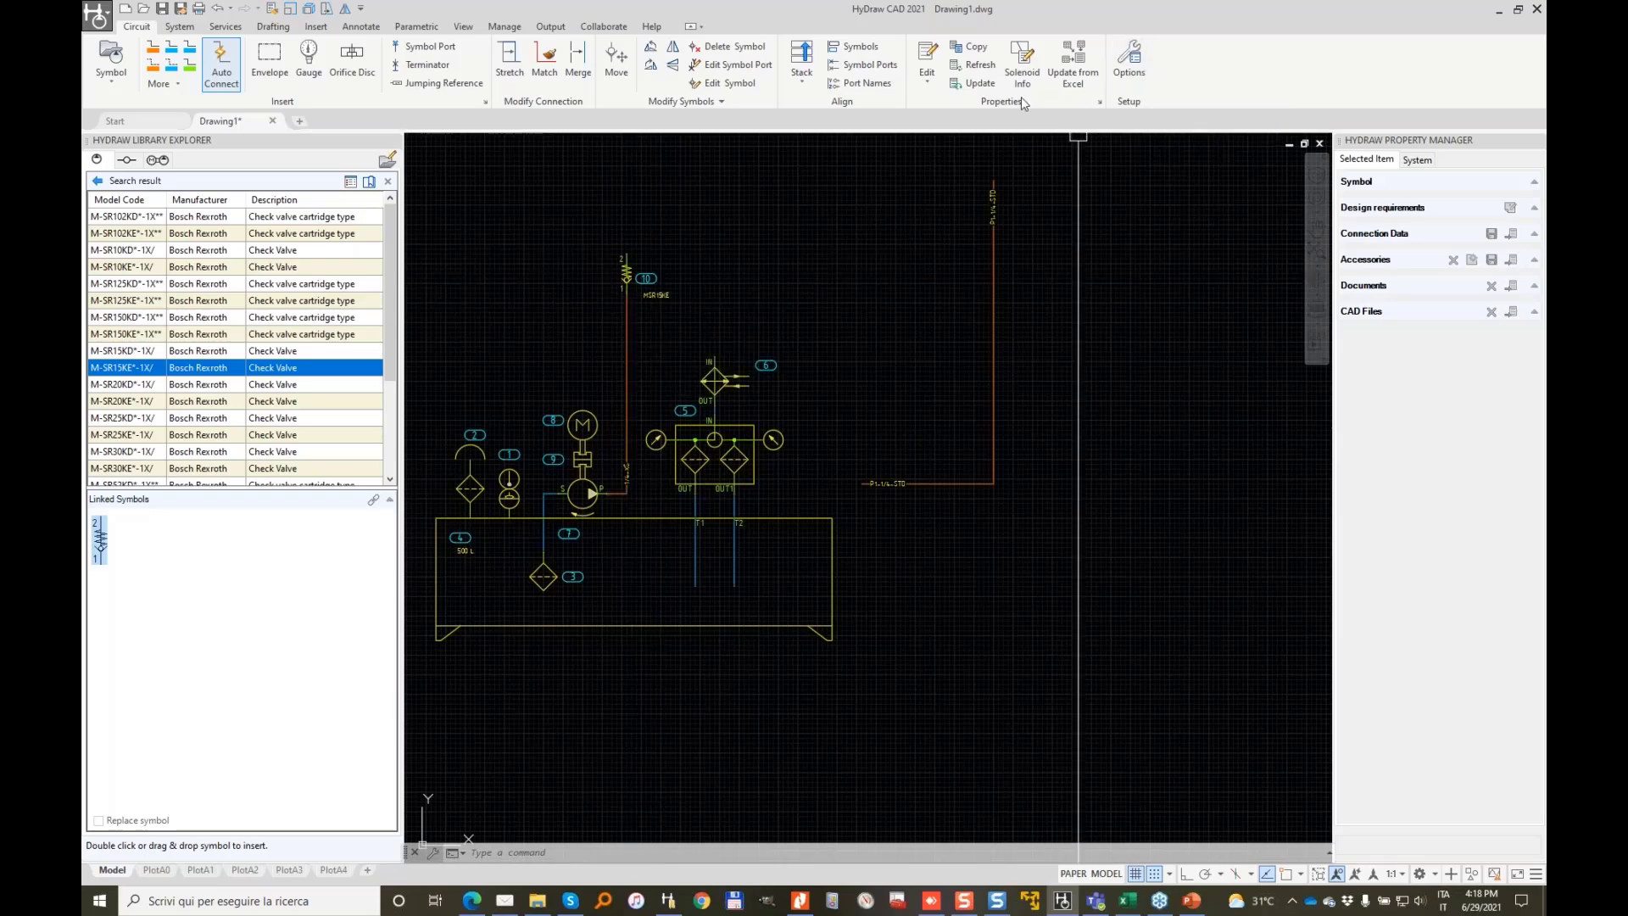
# Preview the Pipe & Tube connector list of the whole circuit in HyDraw default format, without inserting it
pyautogui.click(179, 27)
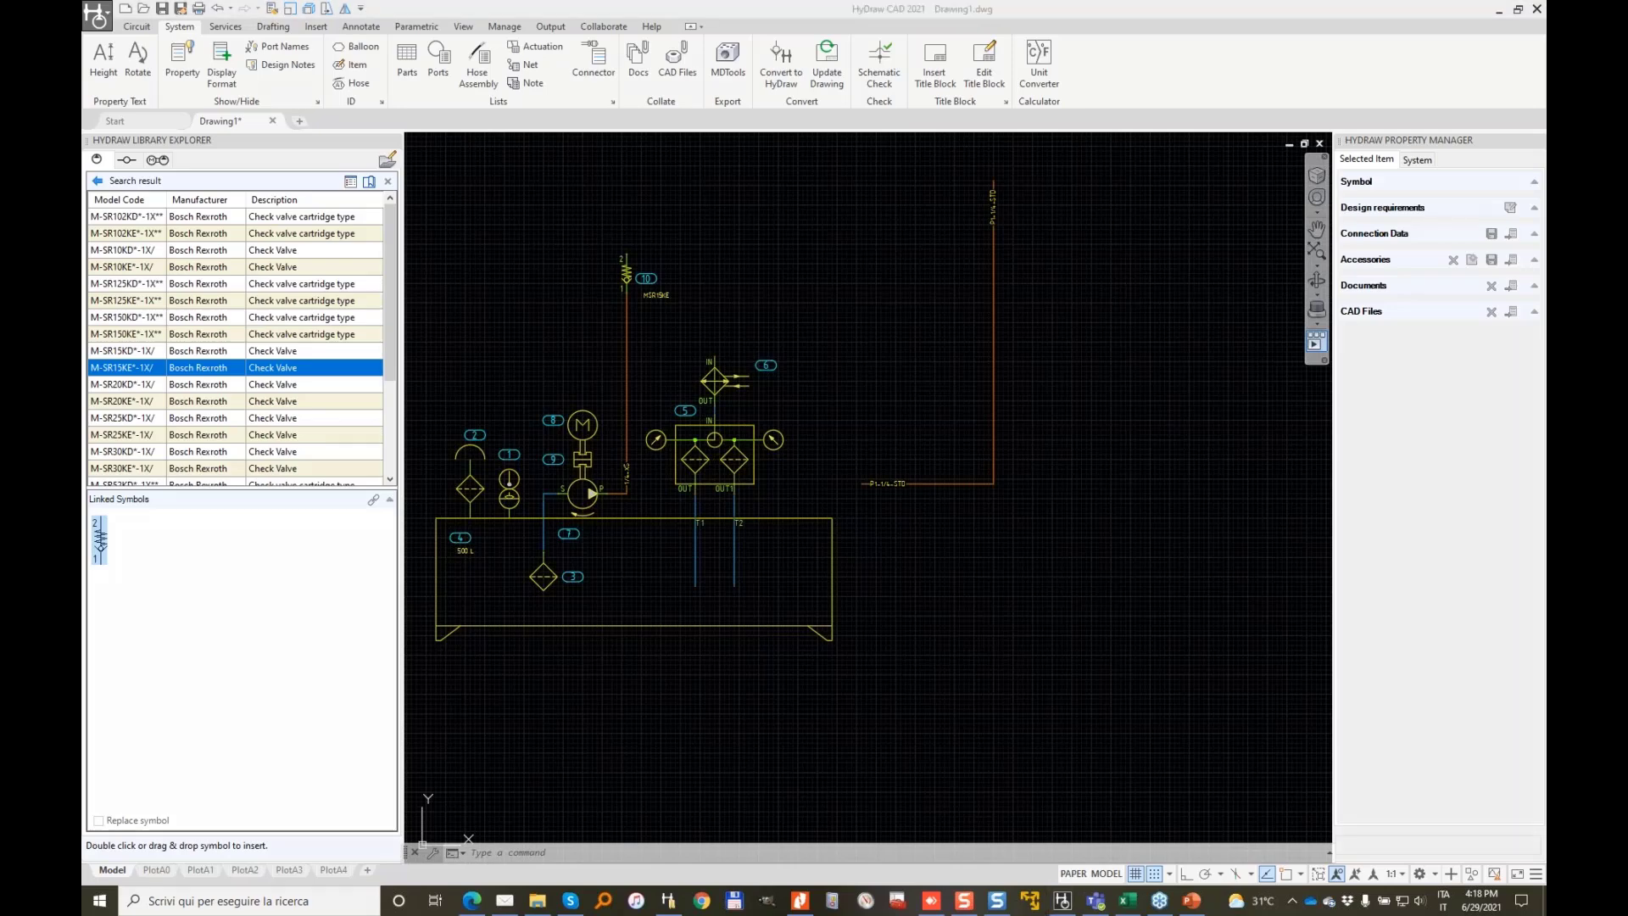
pyautogui.moveTo(602, 23)
pyautogui.mouseDown()
pyautogui.moveTo(585, 101)
pyautogui.moveTo(581, 25)
pyautogui.mouseUp()
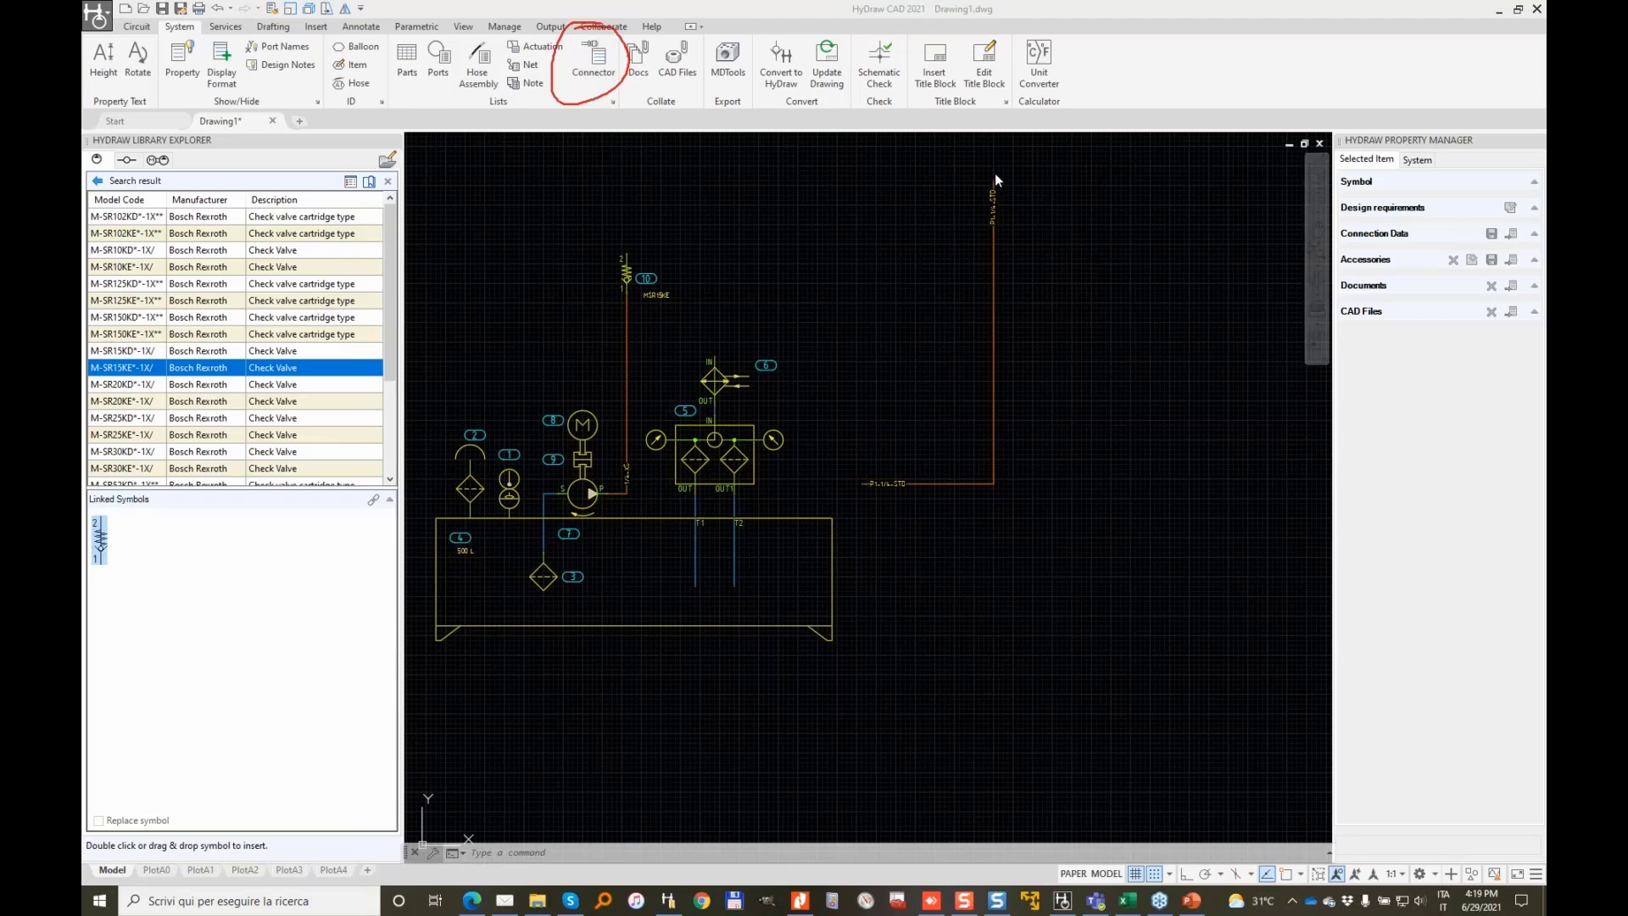
pyautogui.click(602, 65)
pyautogui.click(601, 65)
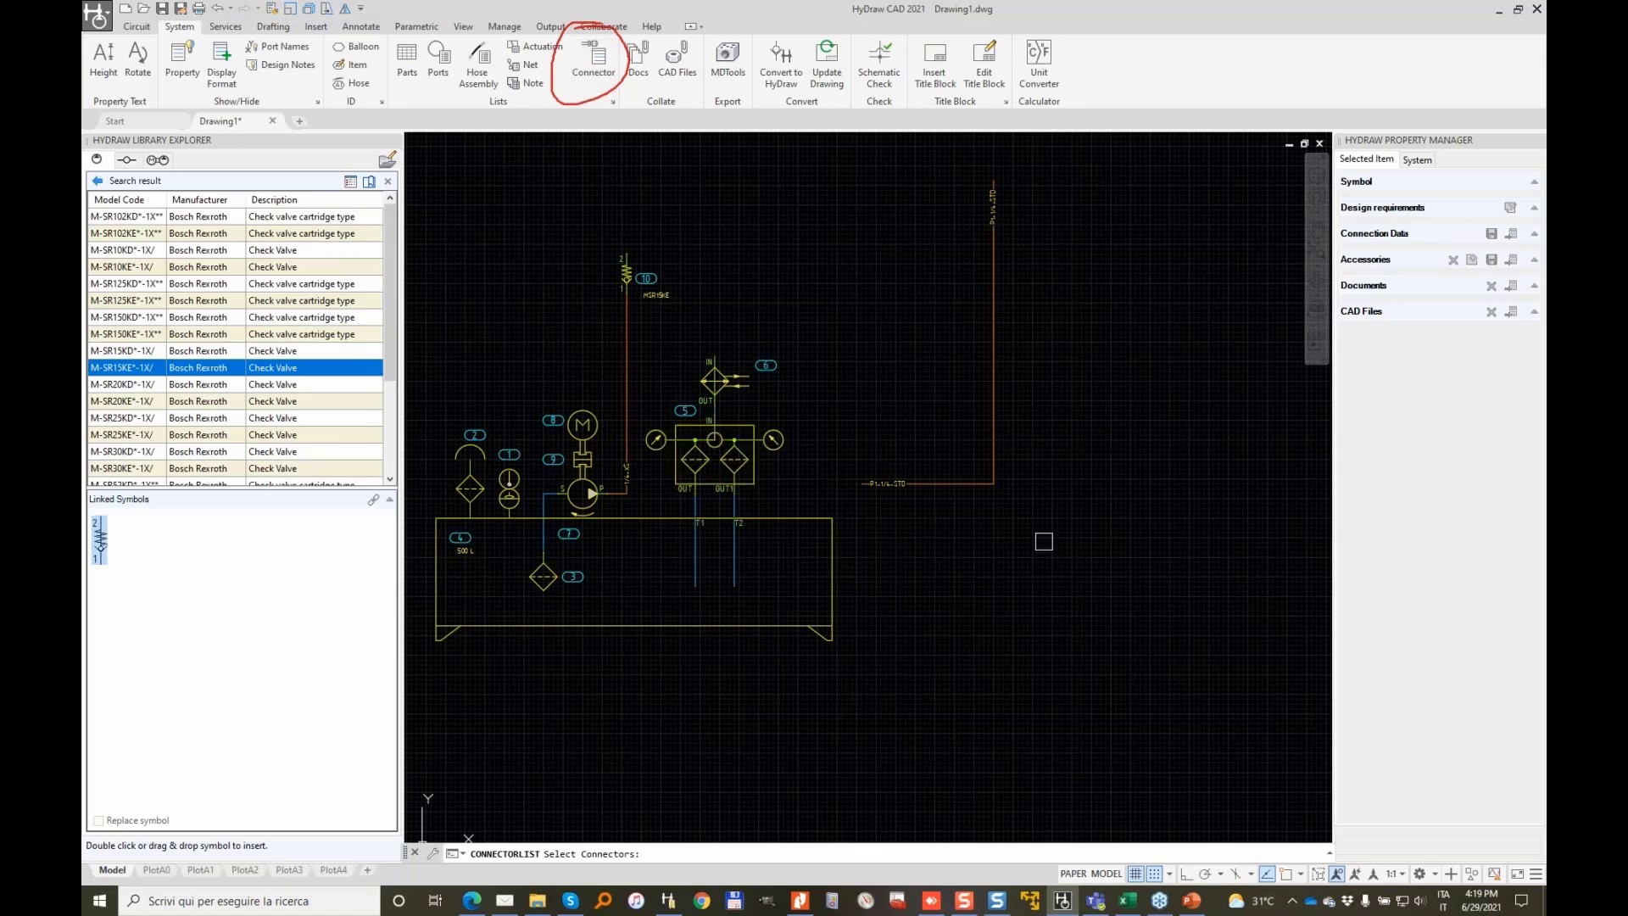
pyautogui.click(1114, 570)
pyautogui.click(541, 177)
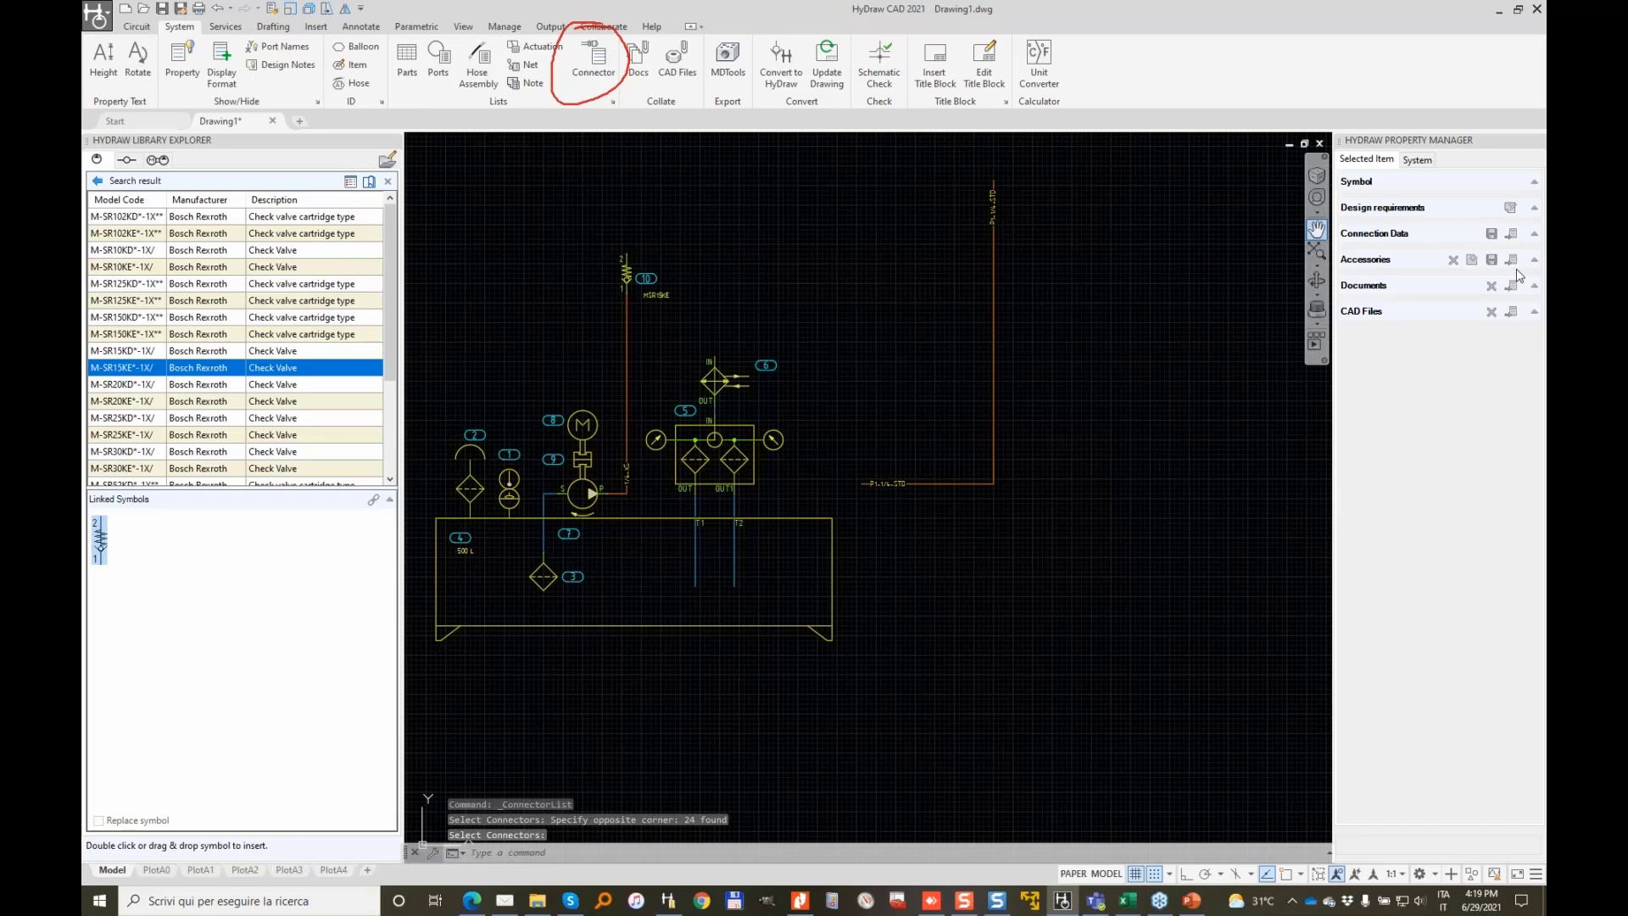
pyautogui.press('Return')
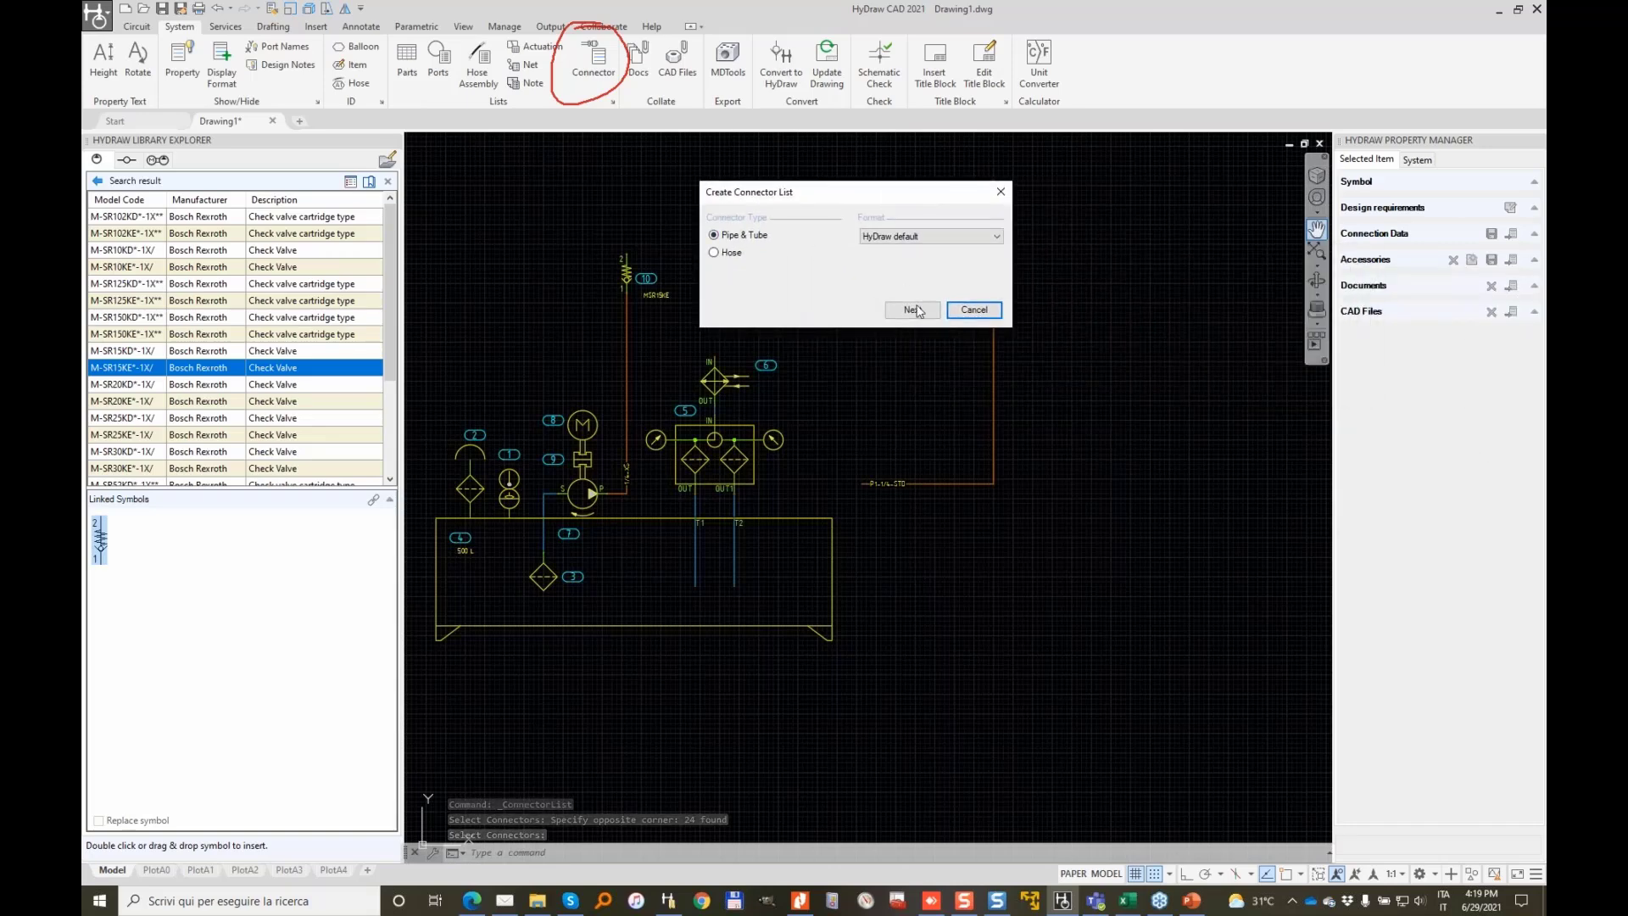
pyautogui.click(913, 310)
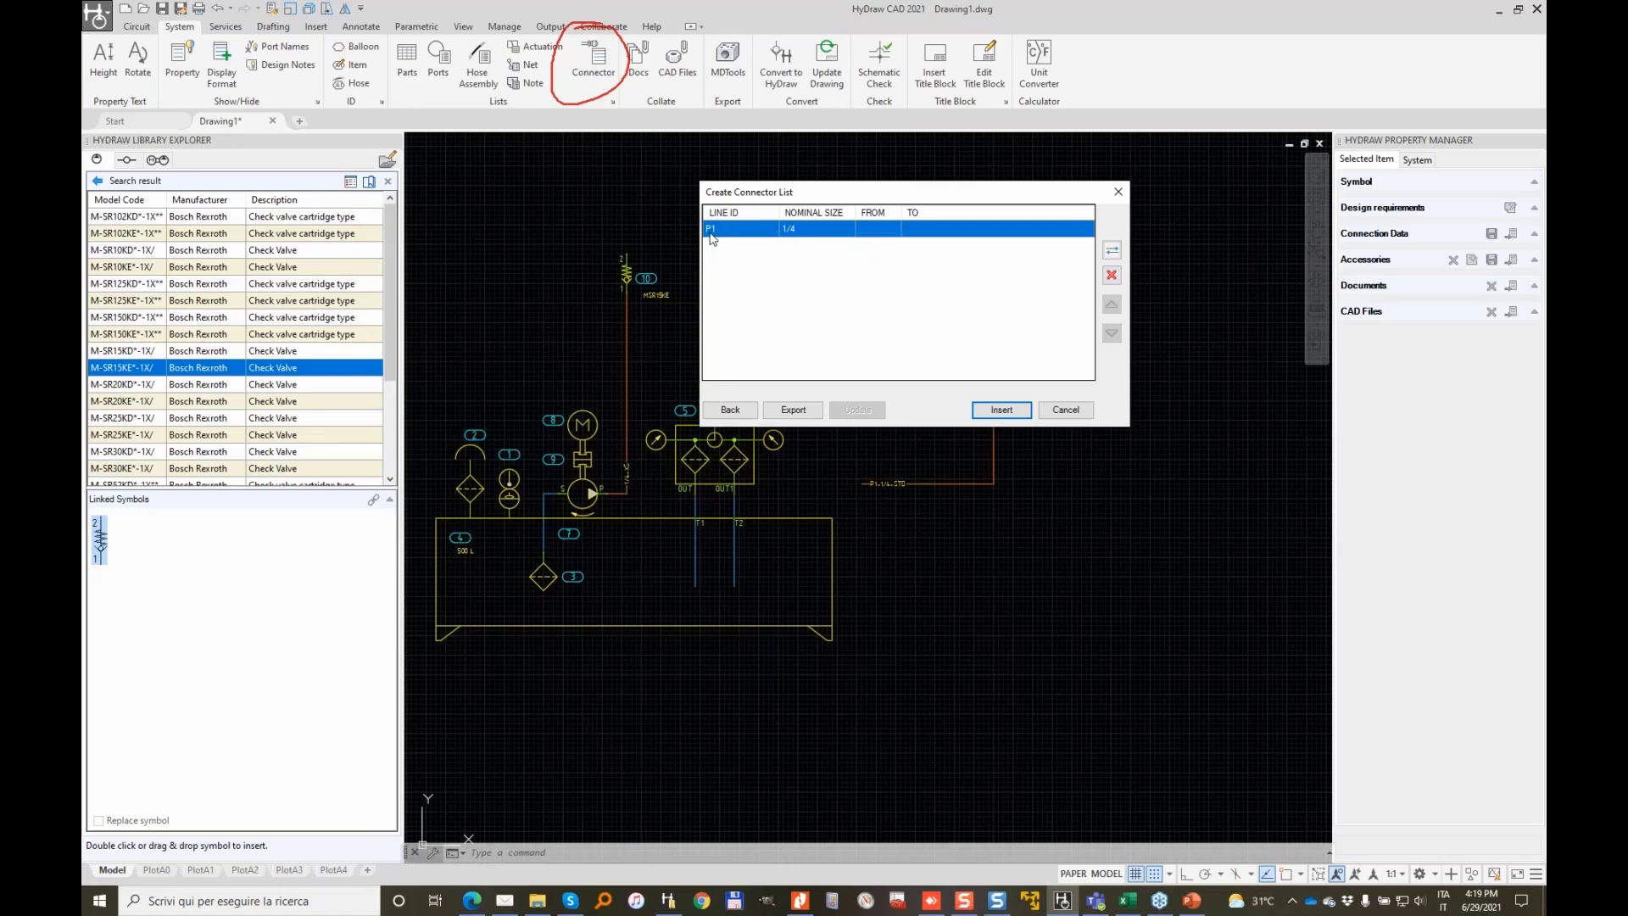
pyautogui.click(1066, 410)
# Set the Line ID of the pressure line between the pump and the check valve to P3
pyautogui.scroll(5, 630, 376)
pyautogui.click(621, 376)
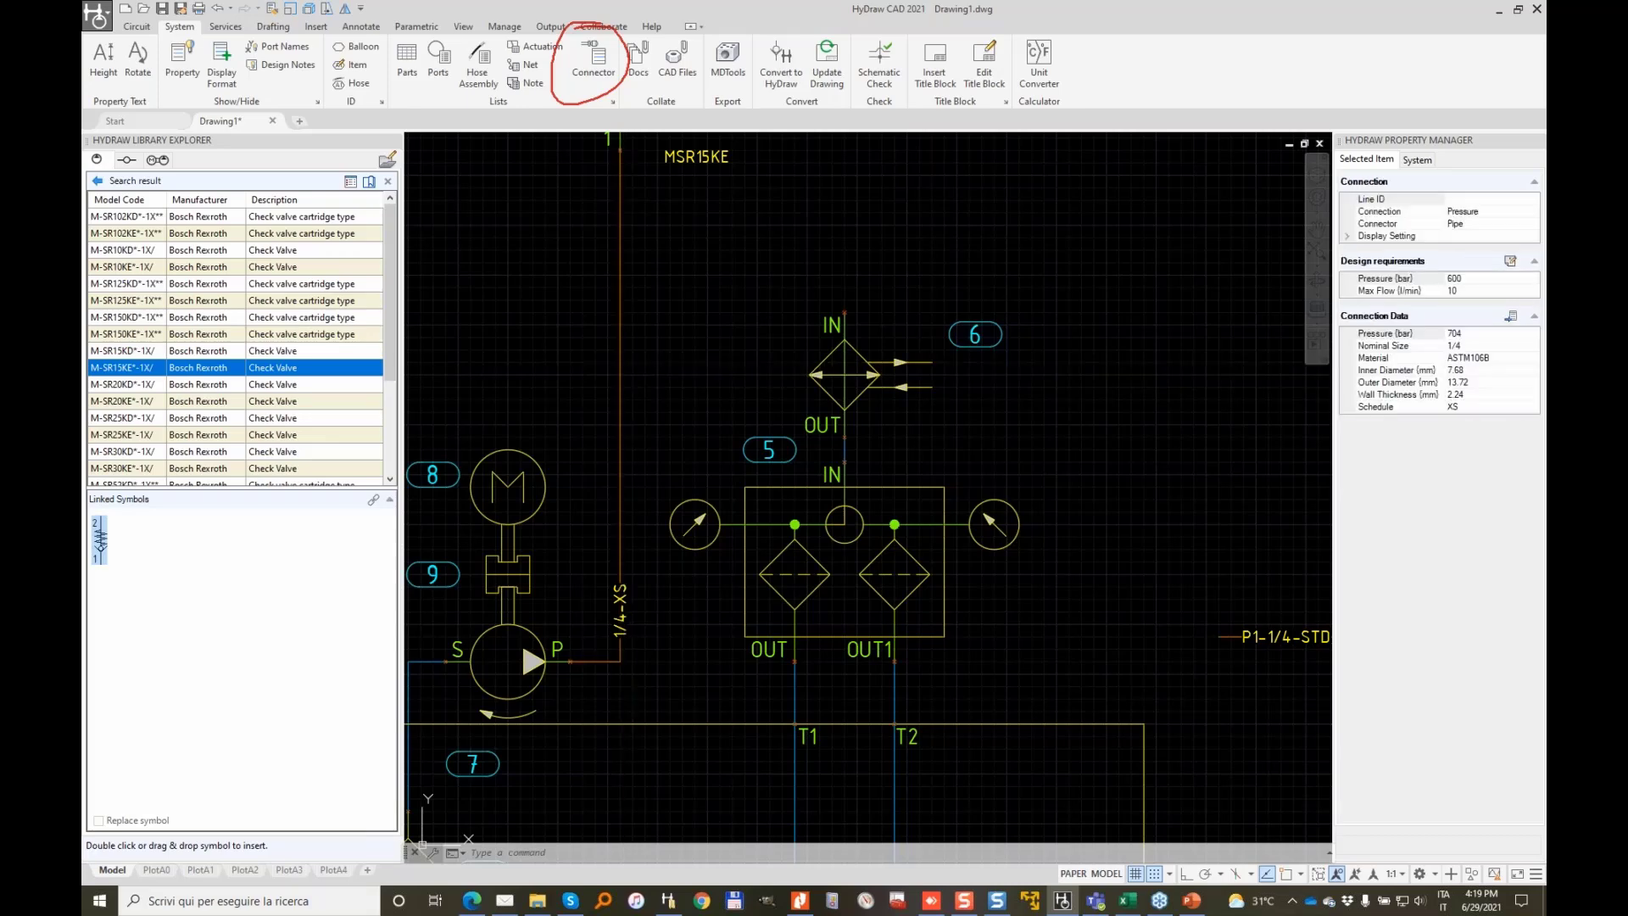
pyautogui.click(1491, 200)
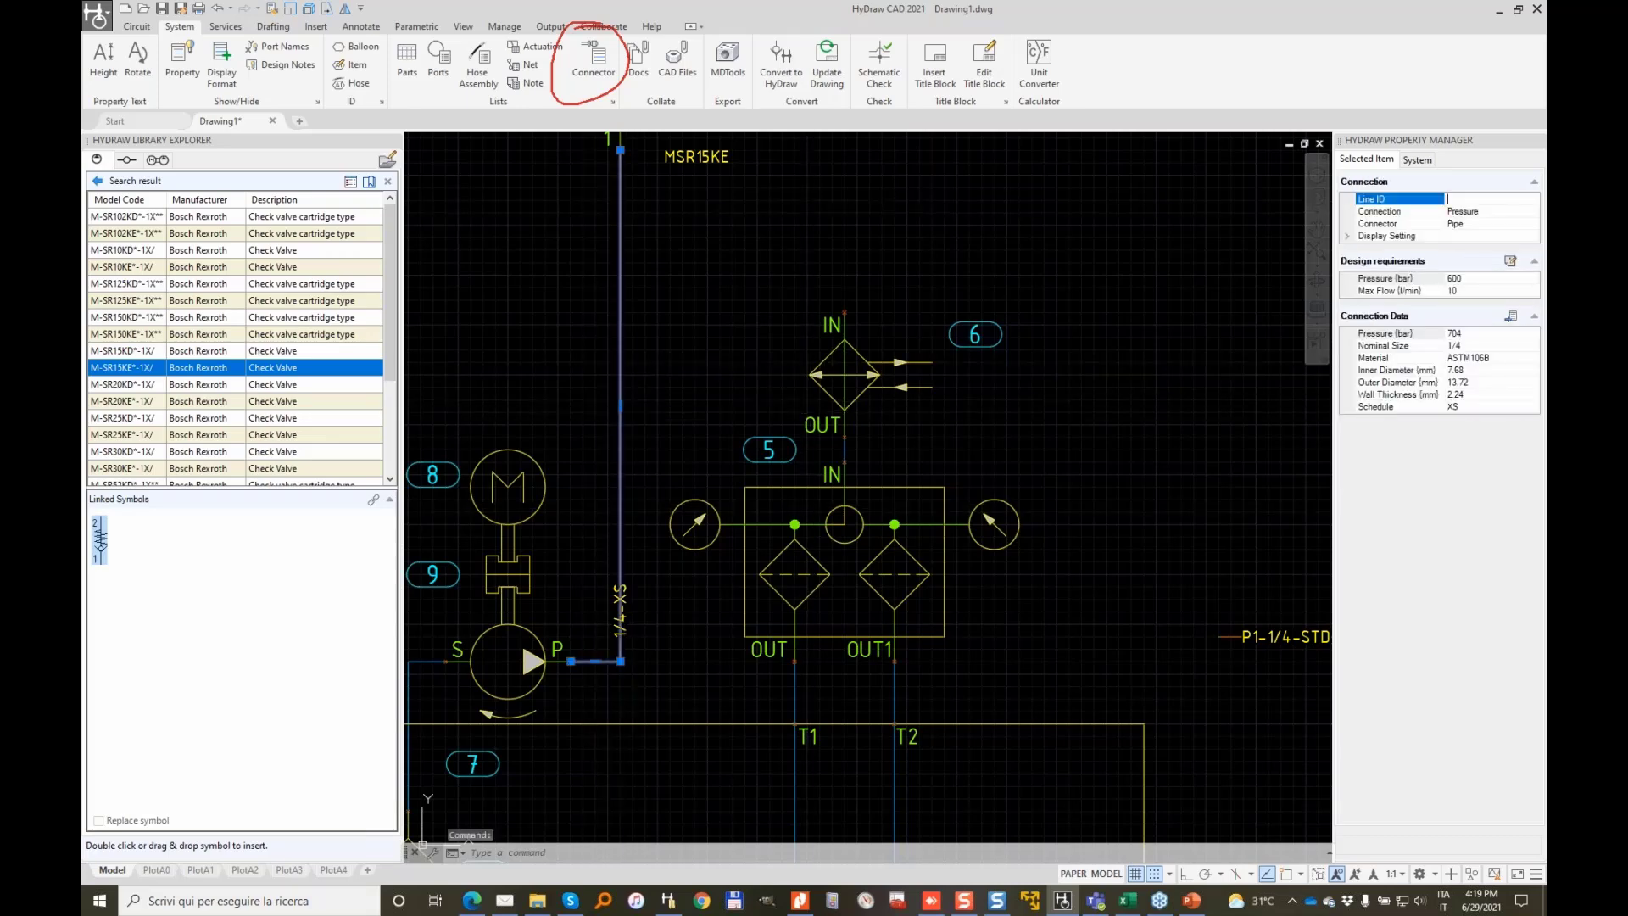
pyautogui.write('P3')
pyautogui.click(1491, 212)
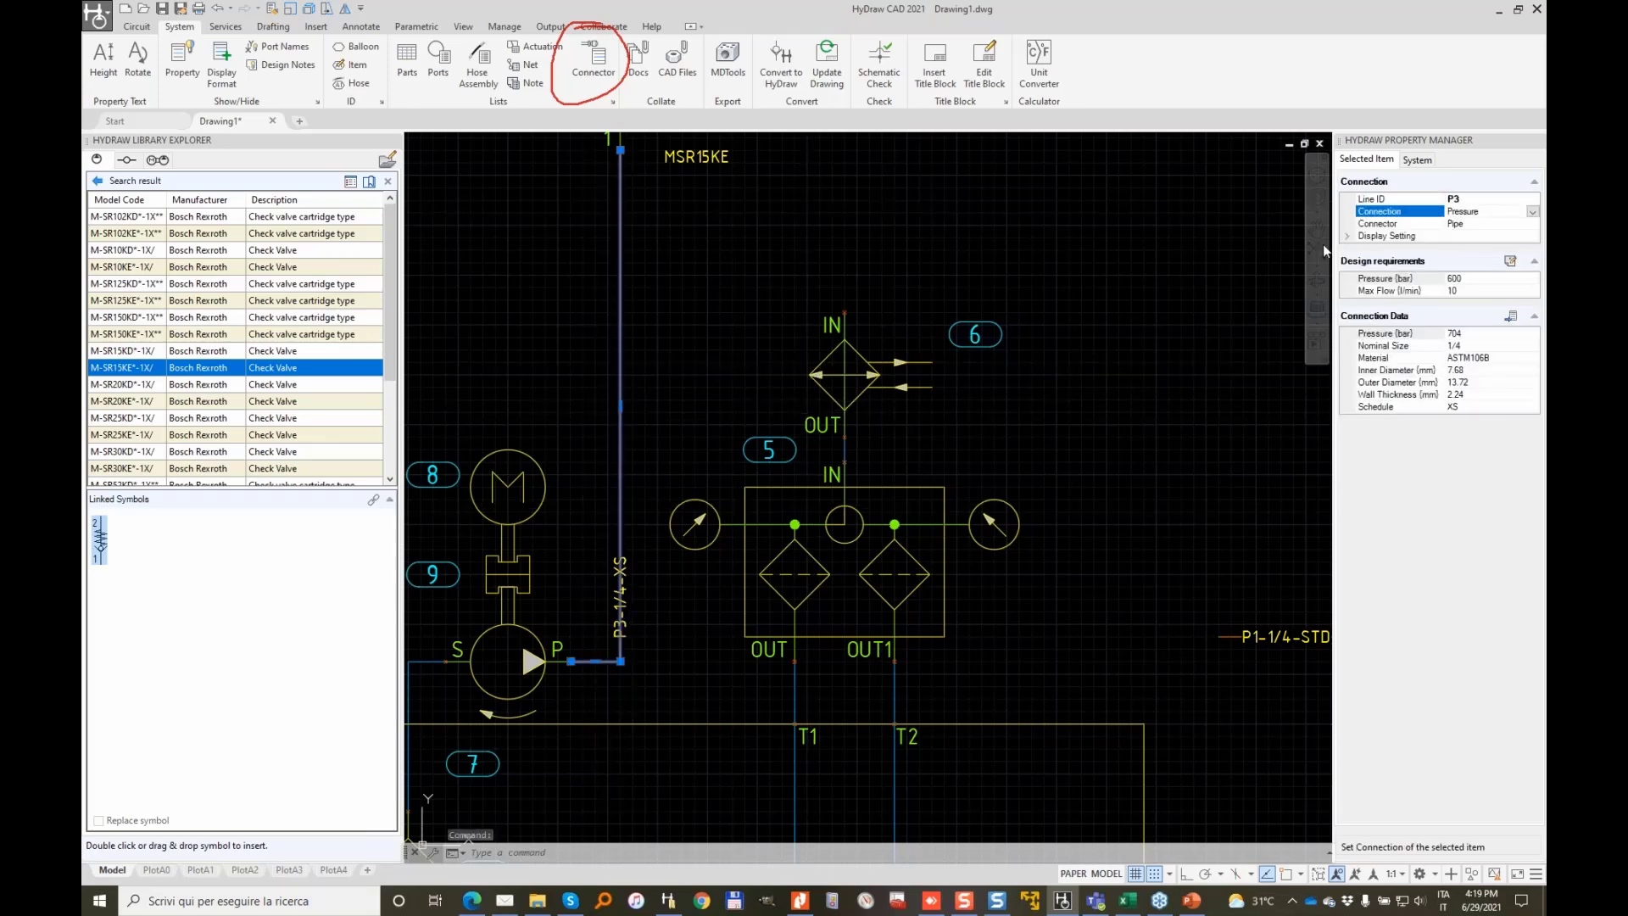
pyautogui.click(778, 307)
pyautogui.scroll(3, 576, 644)
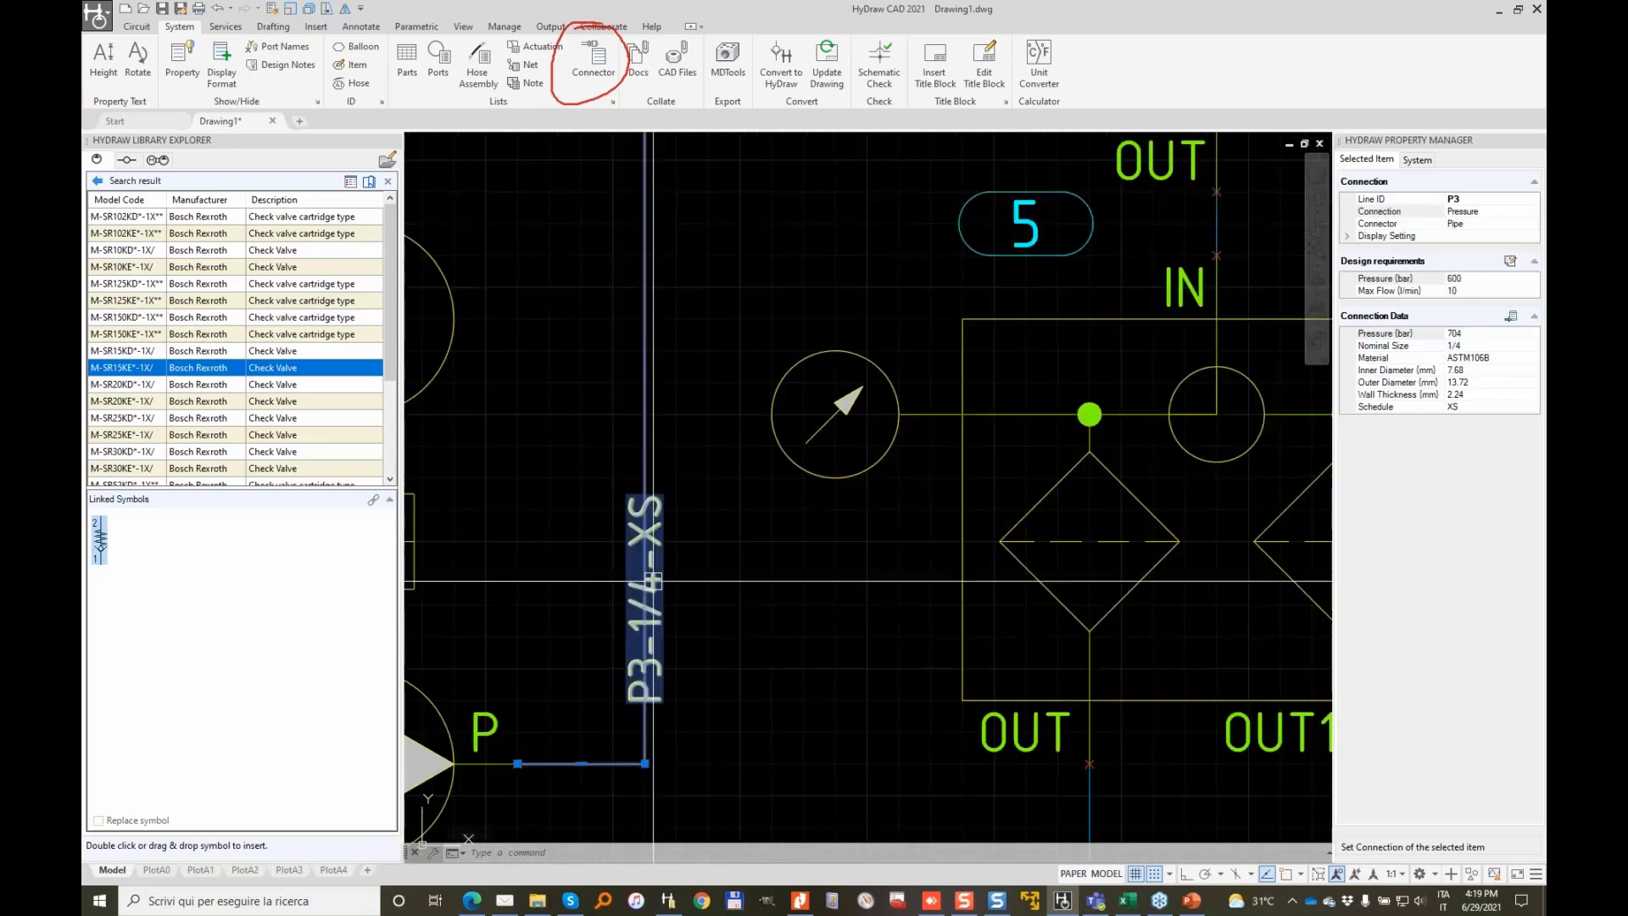
pyautogui.scroll(-1, 577, 644)
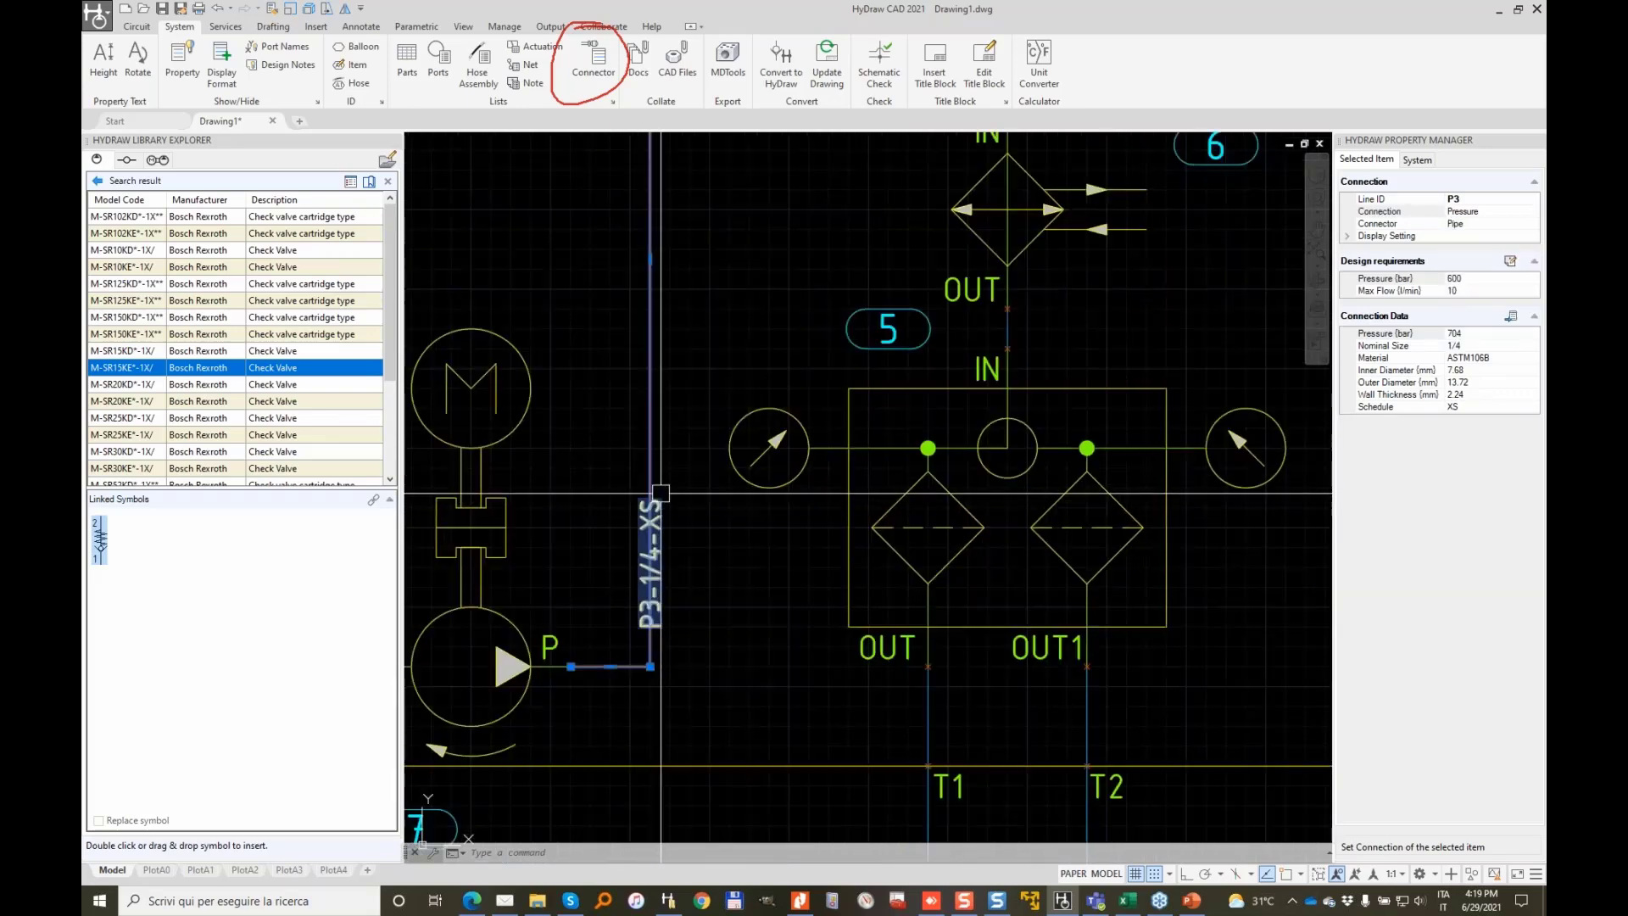
pyautogui.scroll(-5, 707, 424)
pyautogui.press('Escape')
# Generate the Pipe & Tube connector list for the whole circuit and review the P3 row's From and To entries against the drawing
pyautogui.click(592, 60)
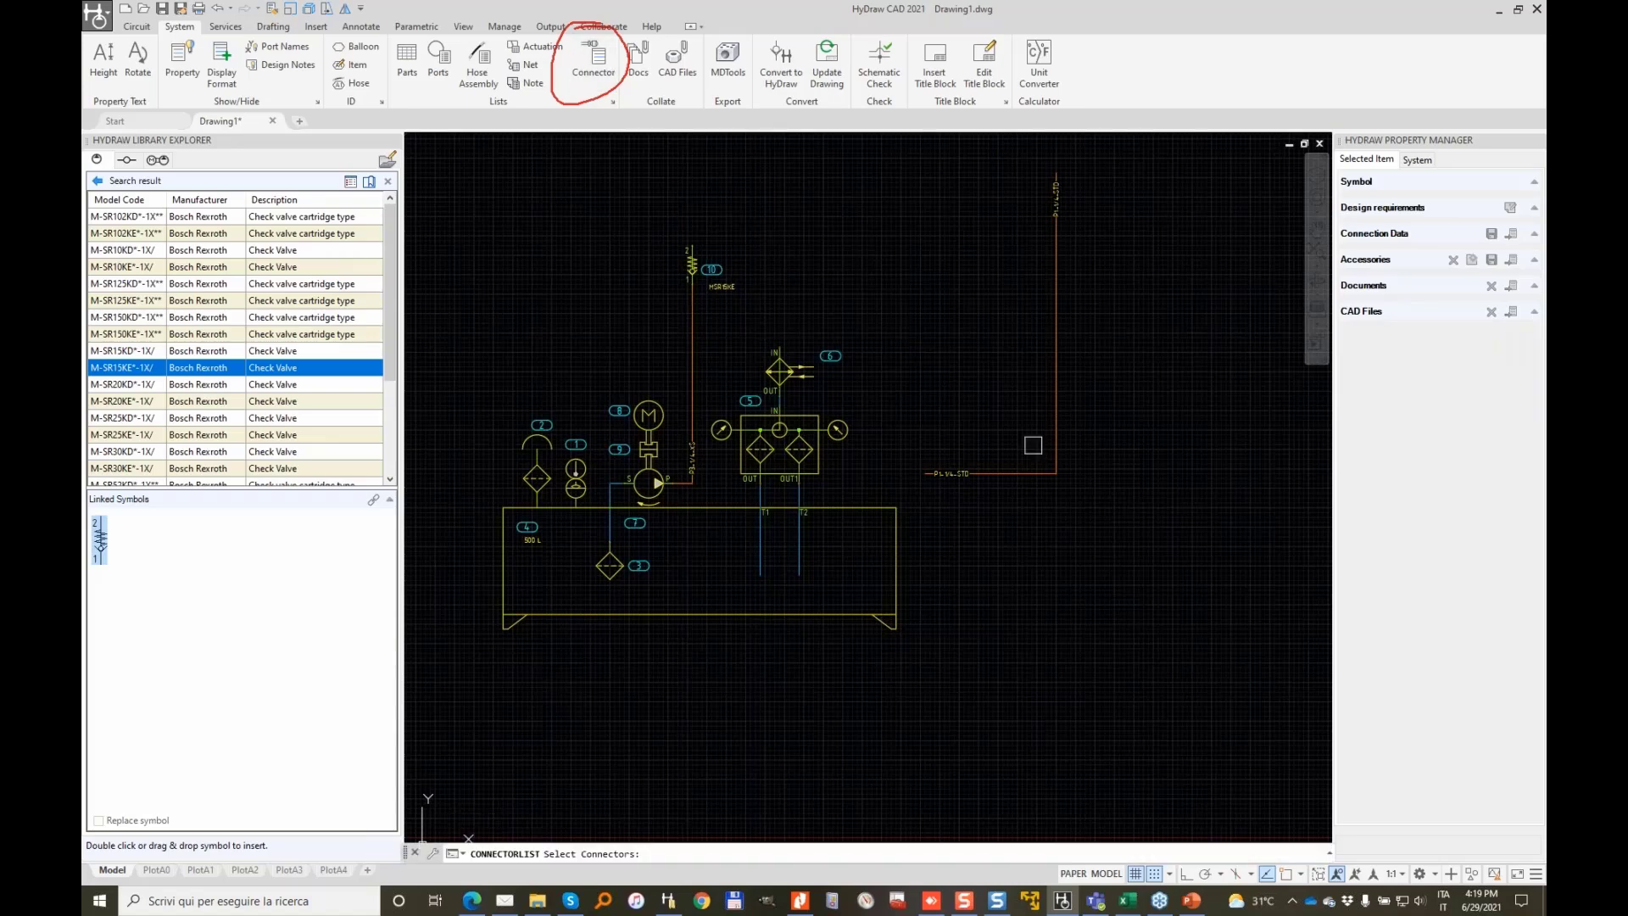
pyautogui.click(1185, 569)
pyautogui.click(594, 140)
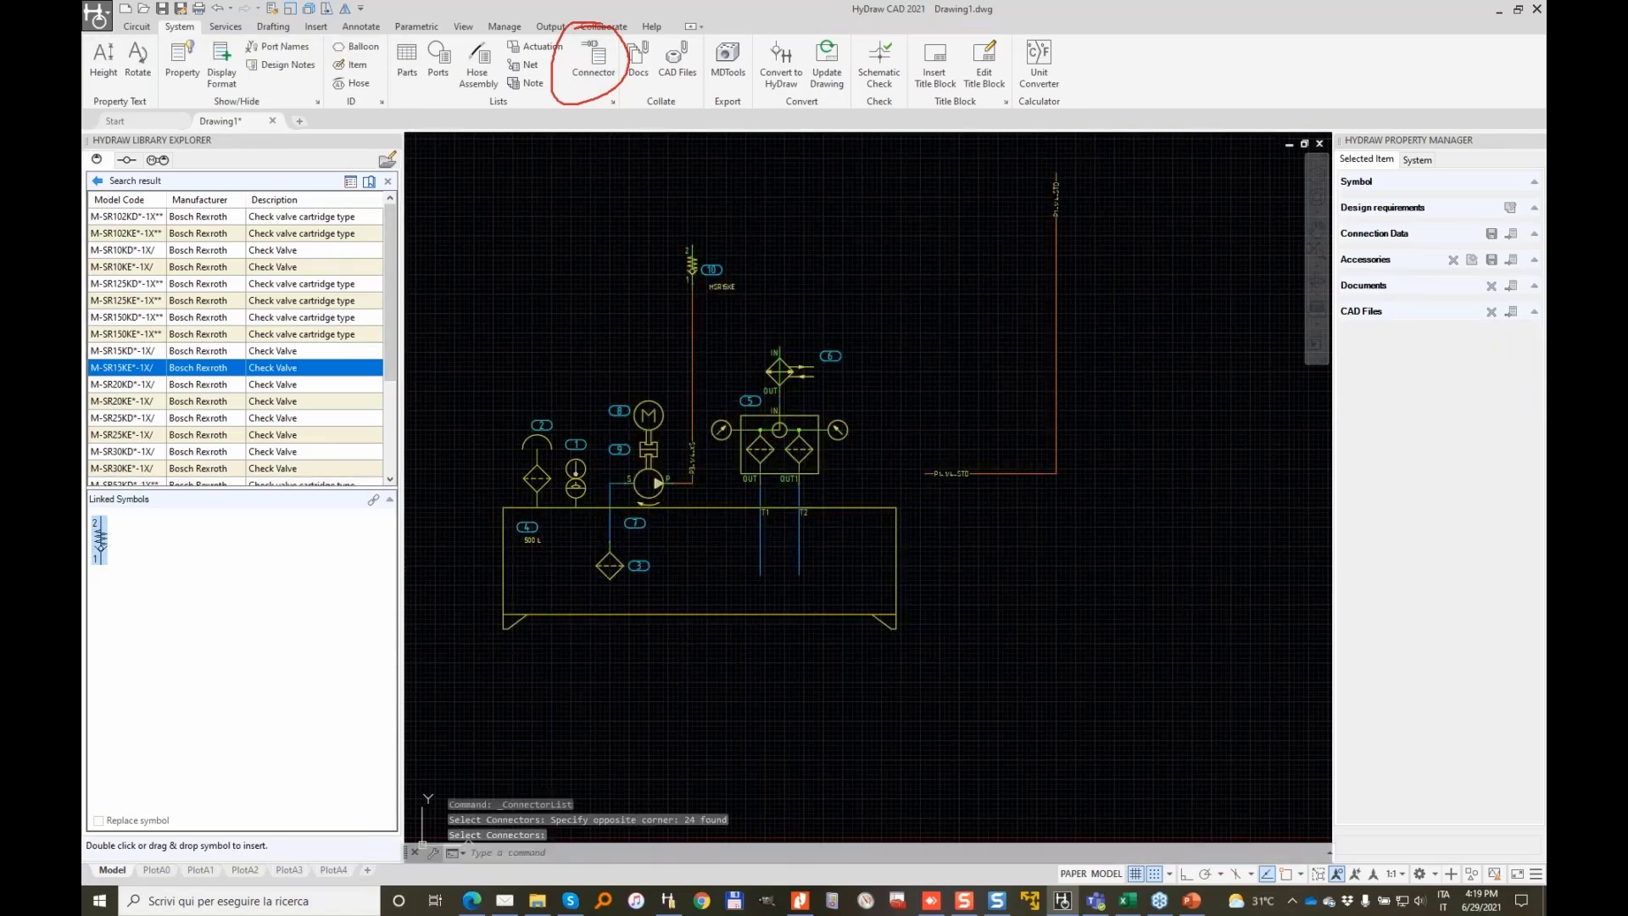
pyautogui.press('Return')
pyautogui.click(1018, 342)
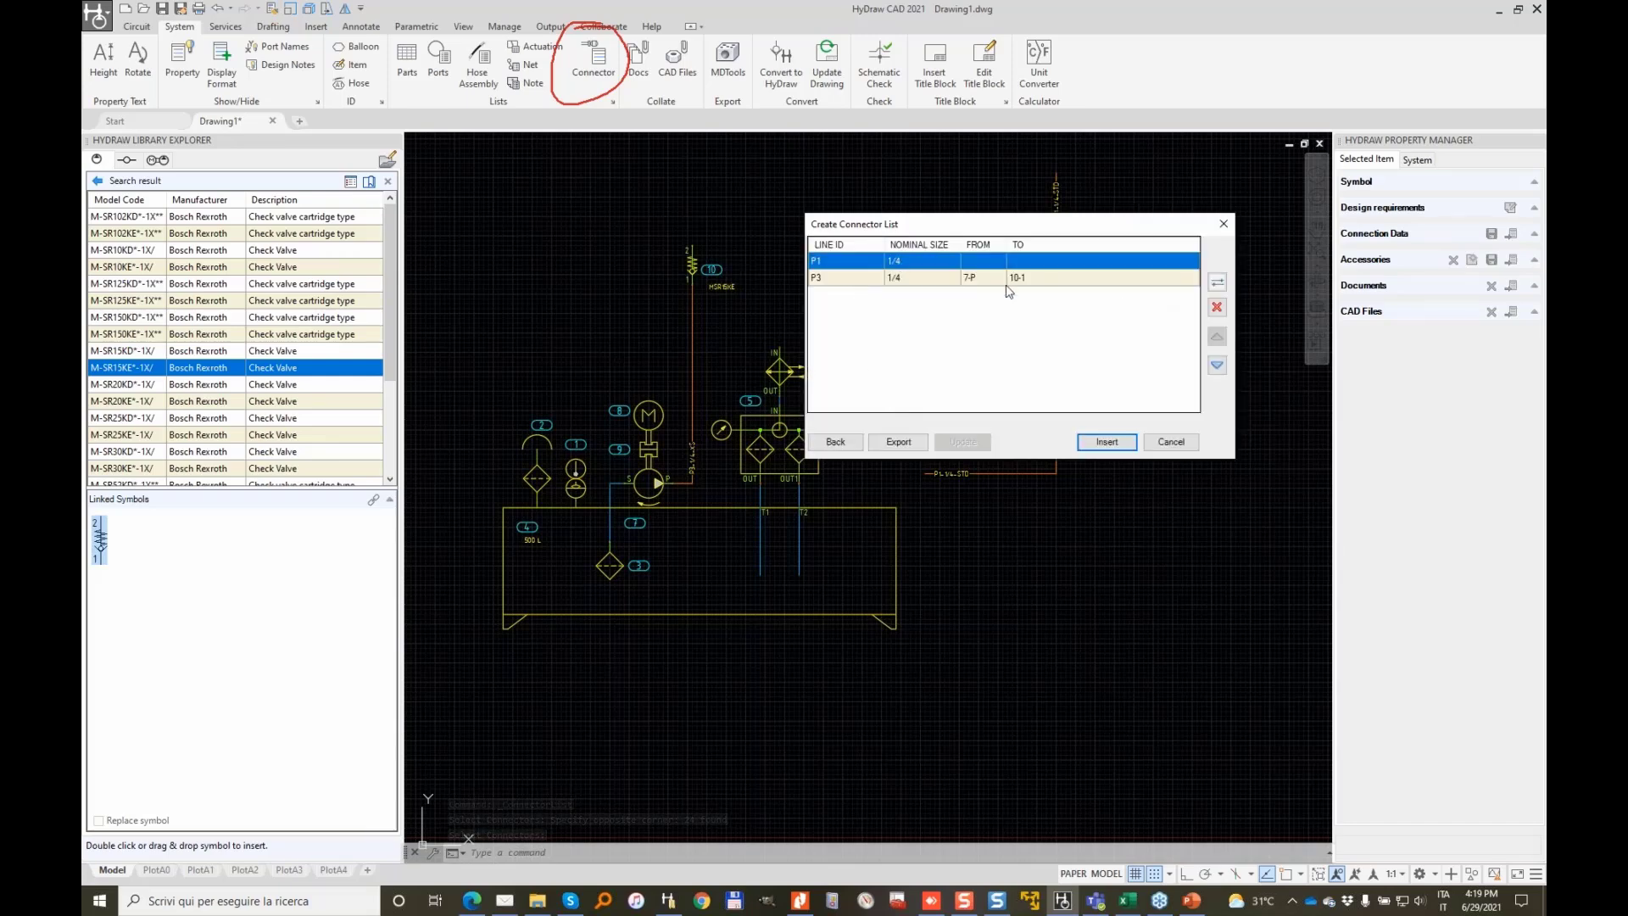
pyautogui.moveTo(920, 225); pyautogui.dragTo(719, 198)
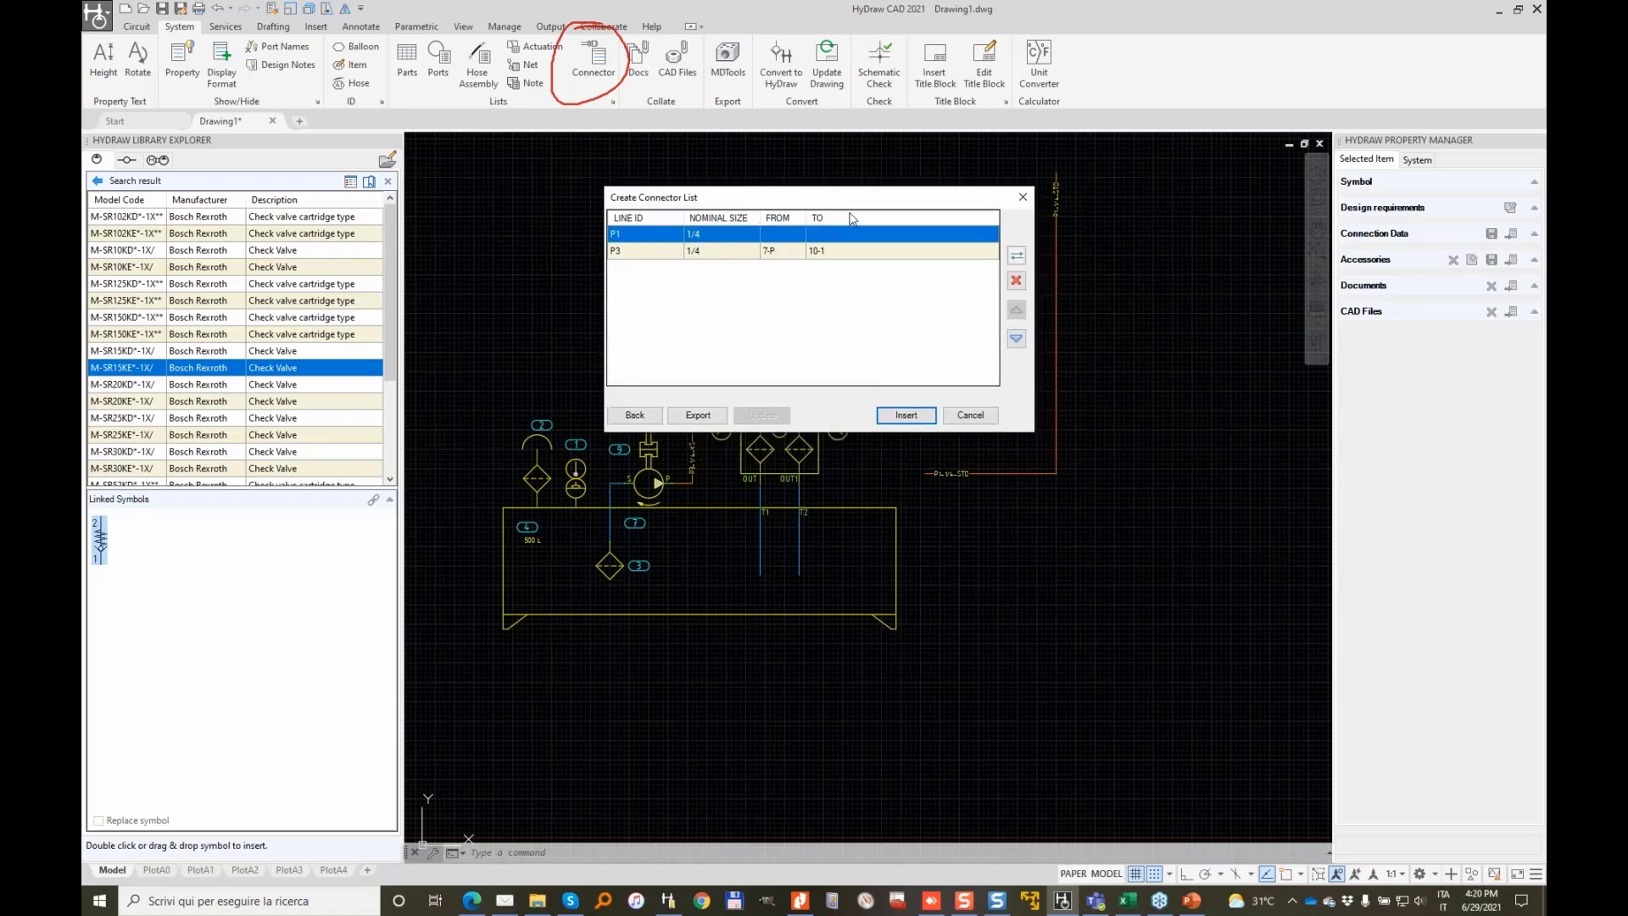
pyautogui.moveTo(843, 197)
pyautogui.mouseDown()
pyautogui.moveTo(715, 171)
pyautogui.moveTo(442, 163)
pyautogui.mouseUp()
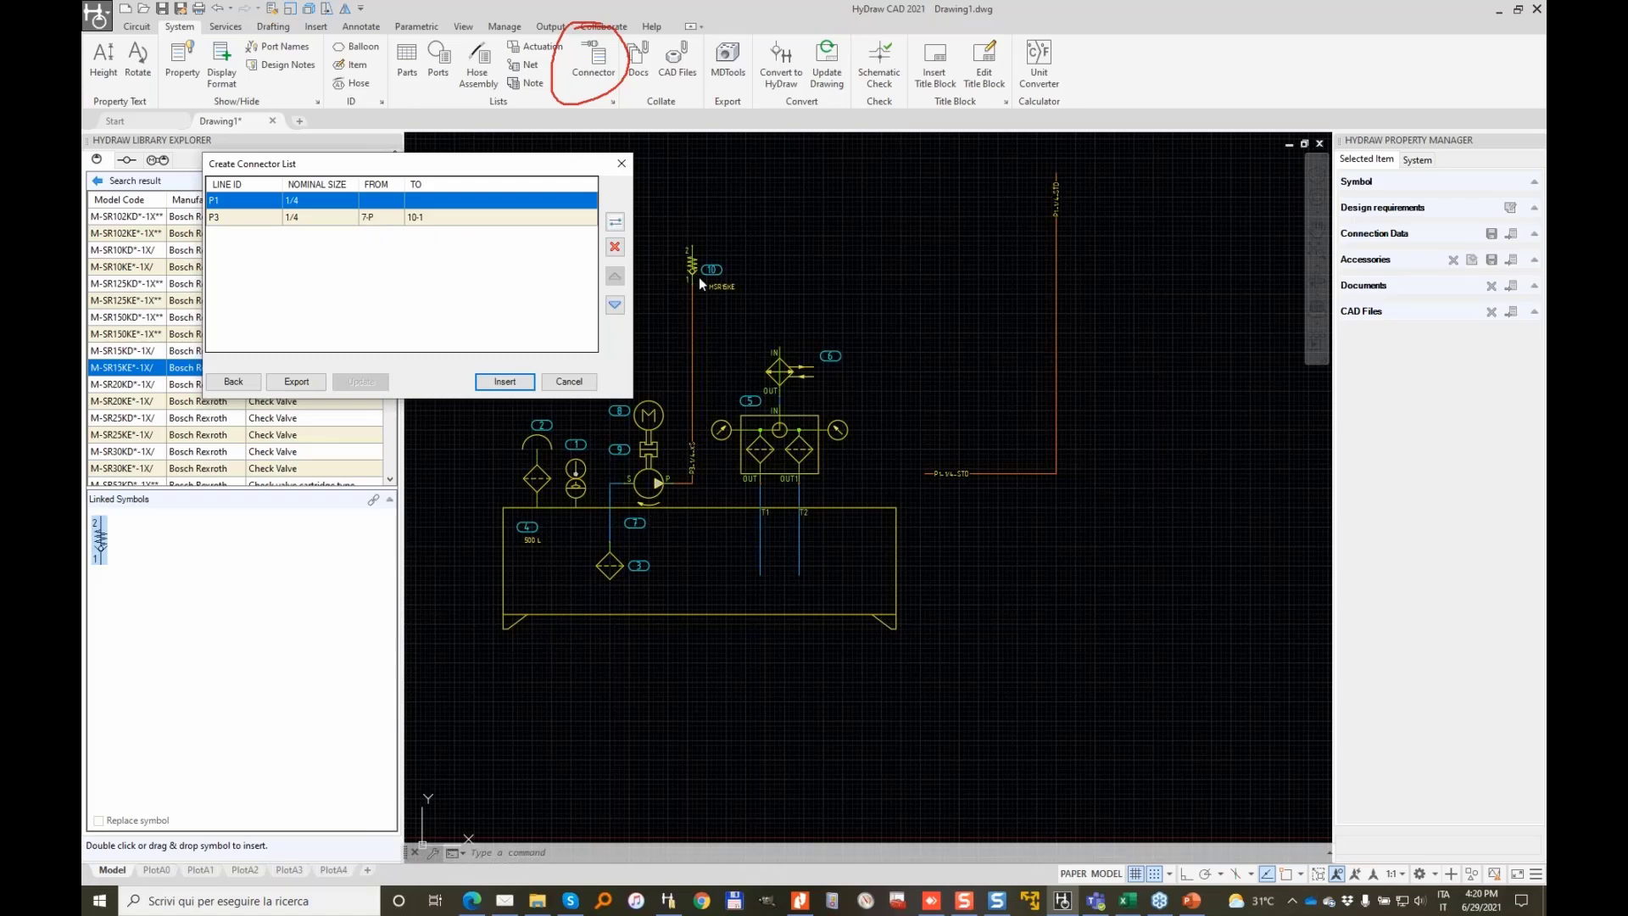
pyautogui.click(290, 220)
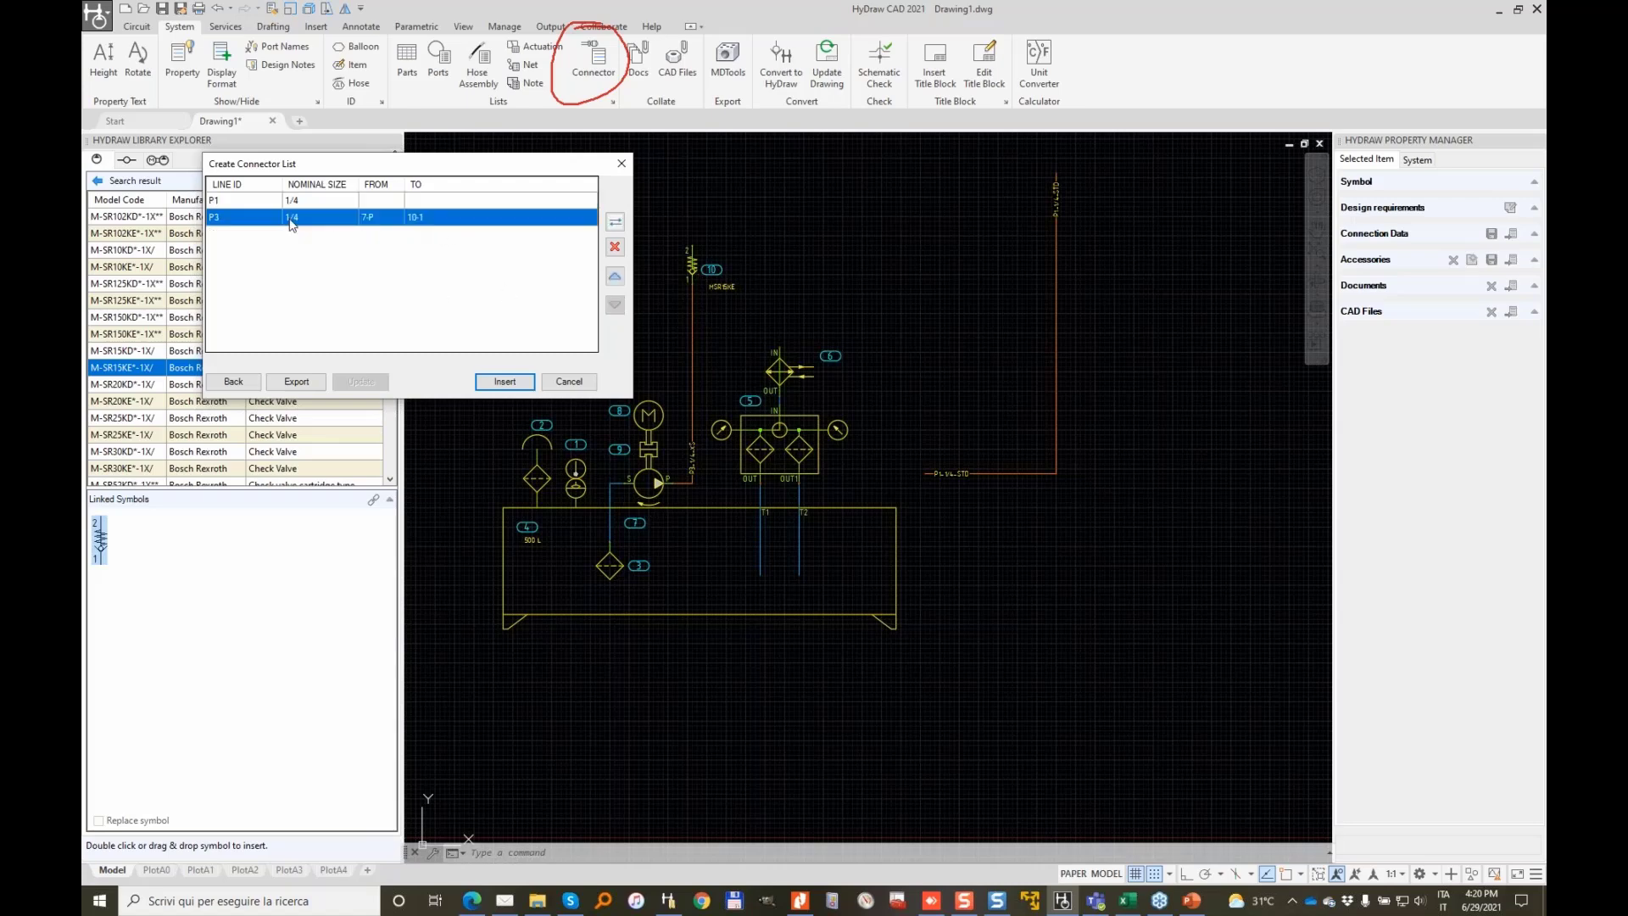
pyautogui.click(620, 227)
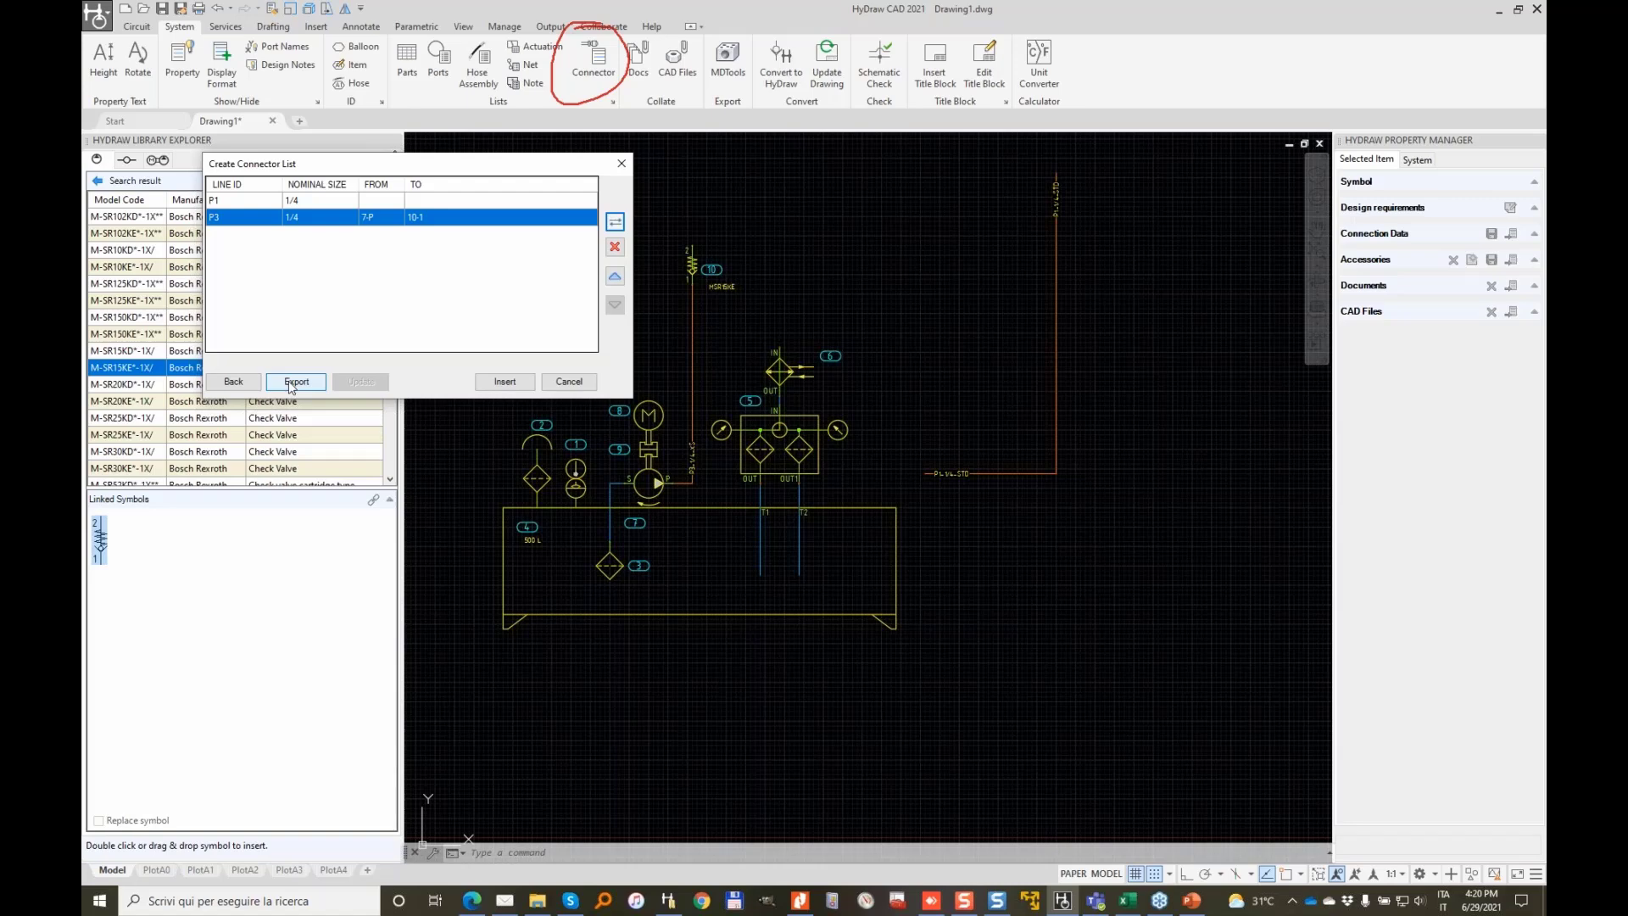
# Insert the connector list as a table in the empty area above the check valve
pyautogui.click(512, 383)
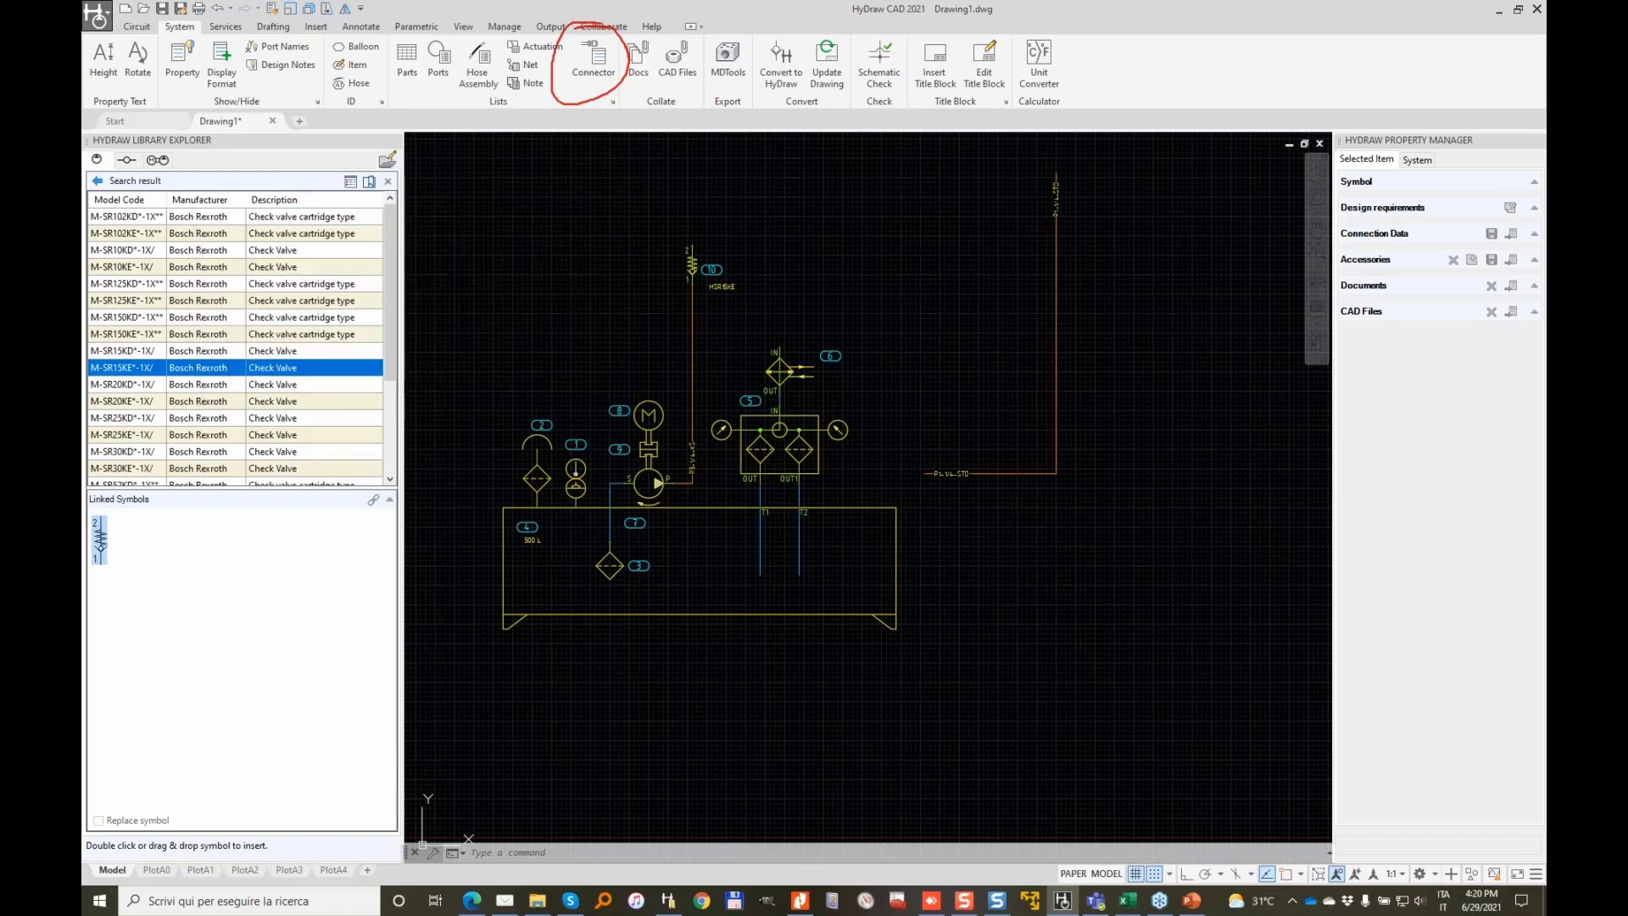
pyautogui.click(615, 154)
pyautogui.click(927, 201)
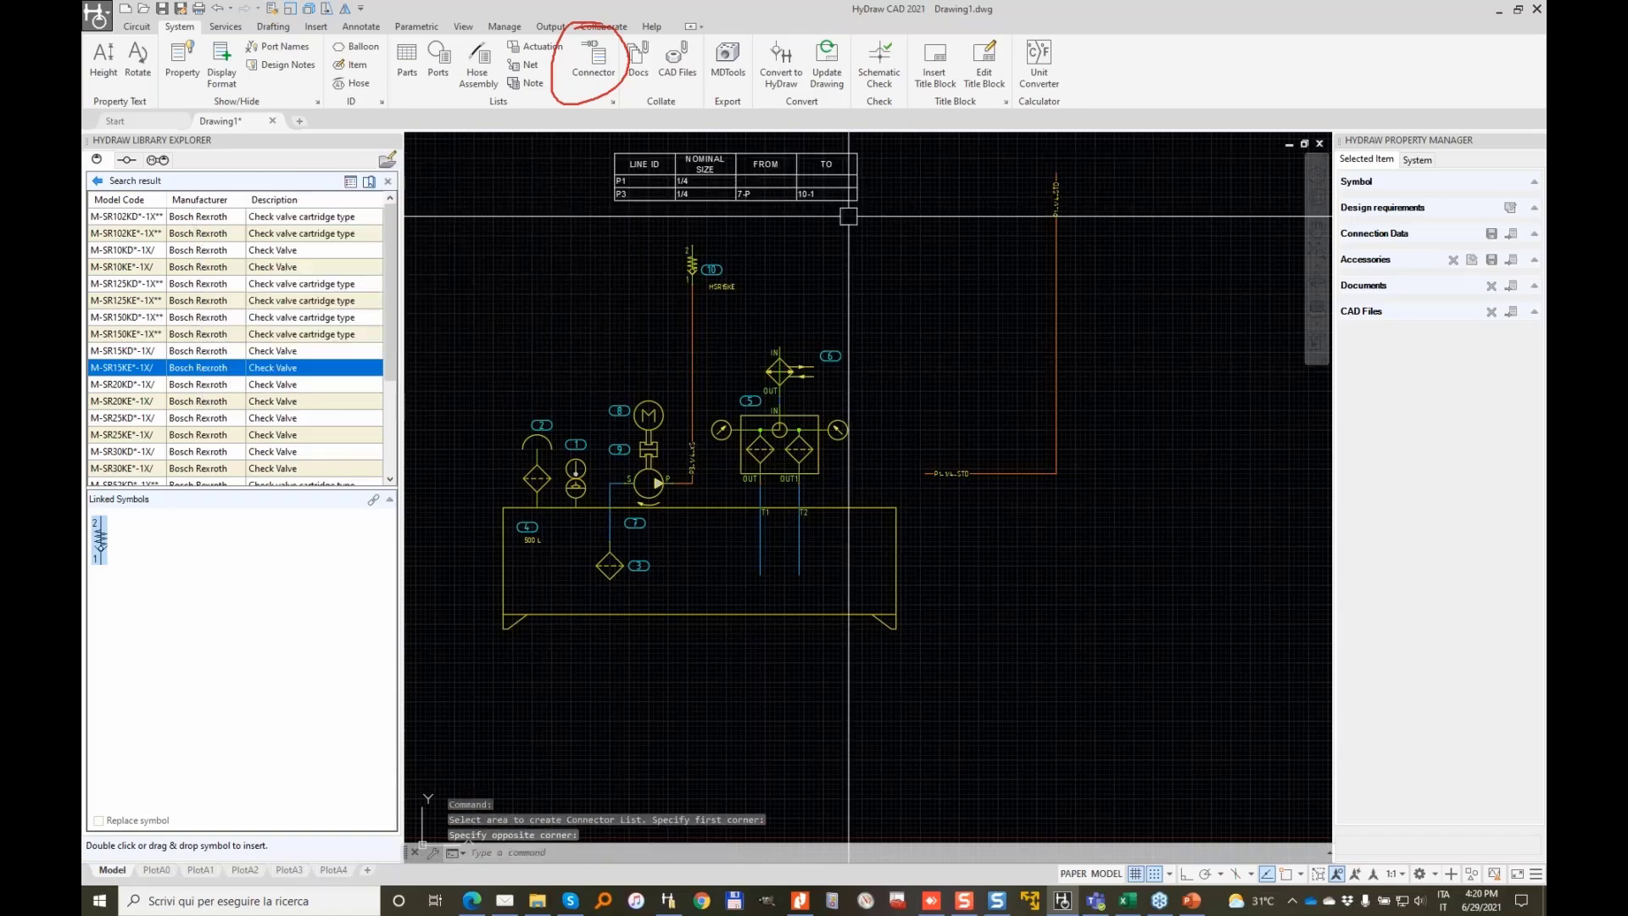
pyautogui.scroll(3, 758, 254)
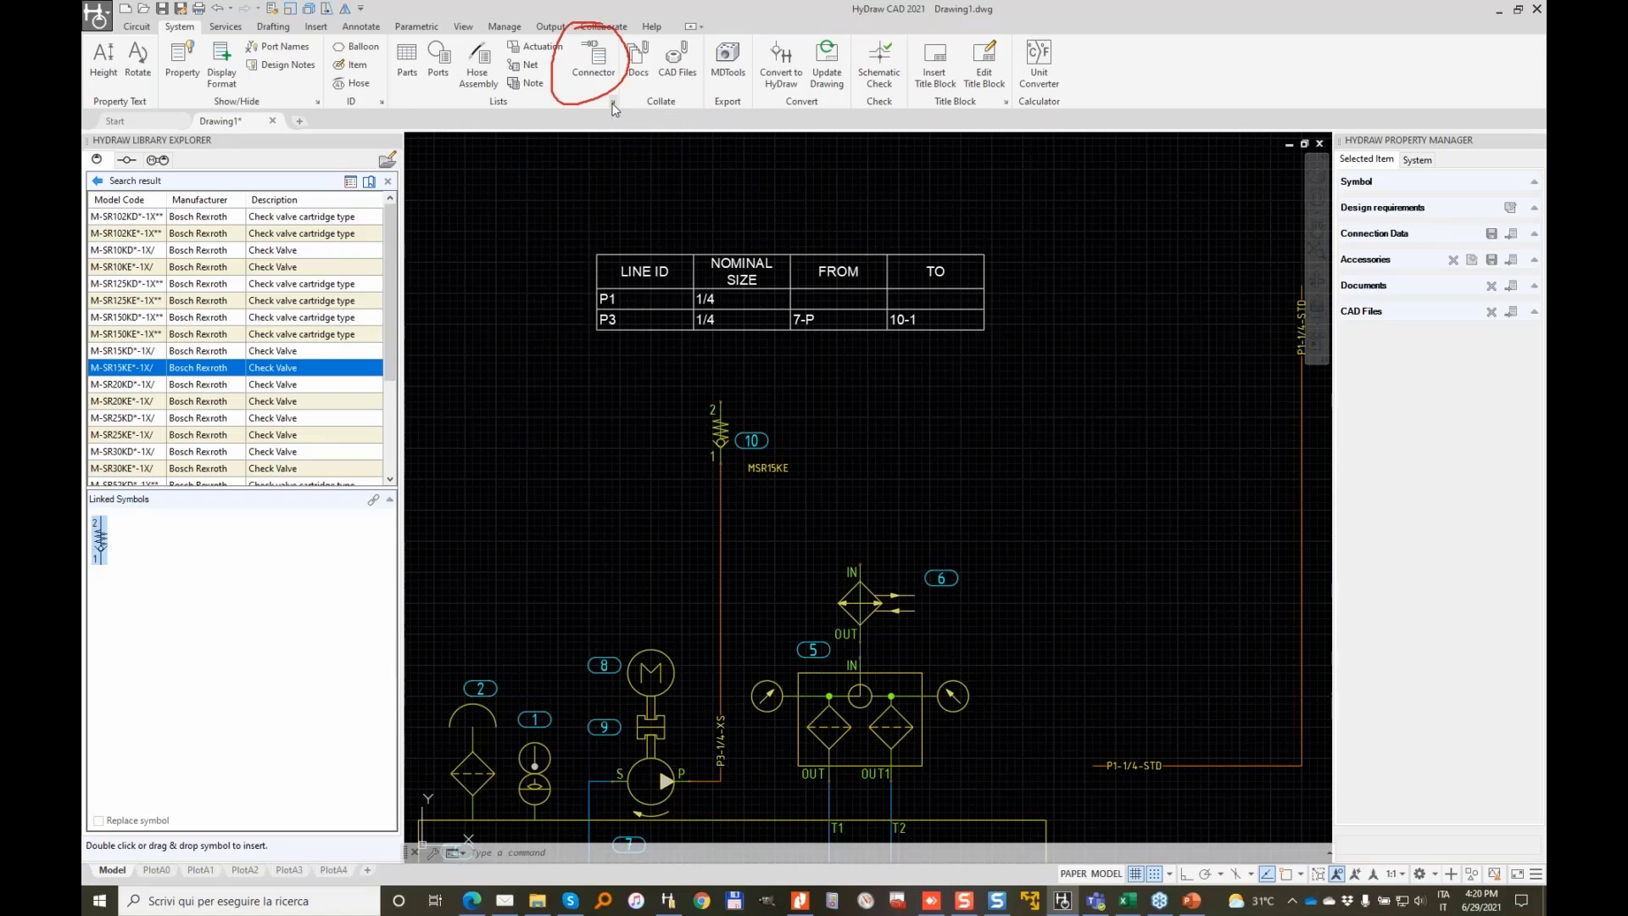
# Add a Schedule column to the HyDraw default format of the Pipe & Tube connector list
pyautogui.click(612, 103)
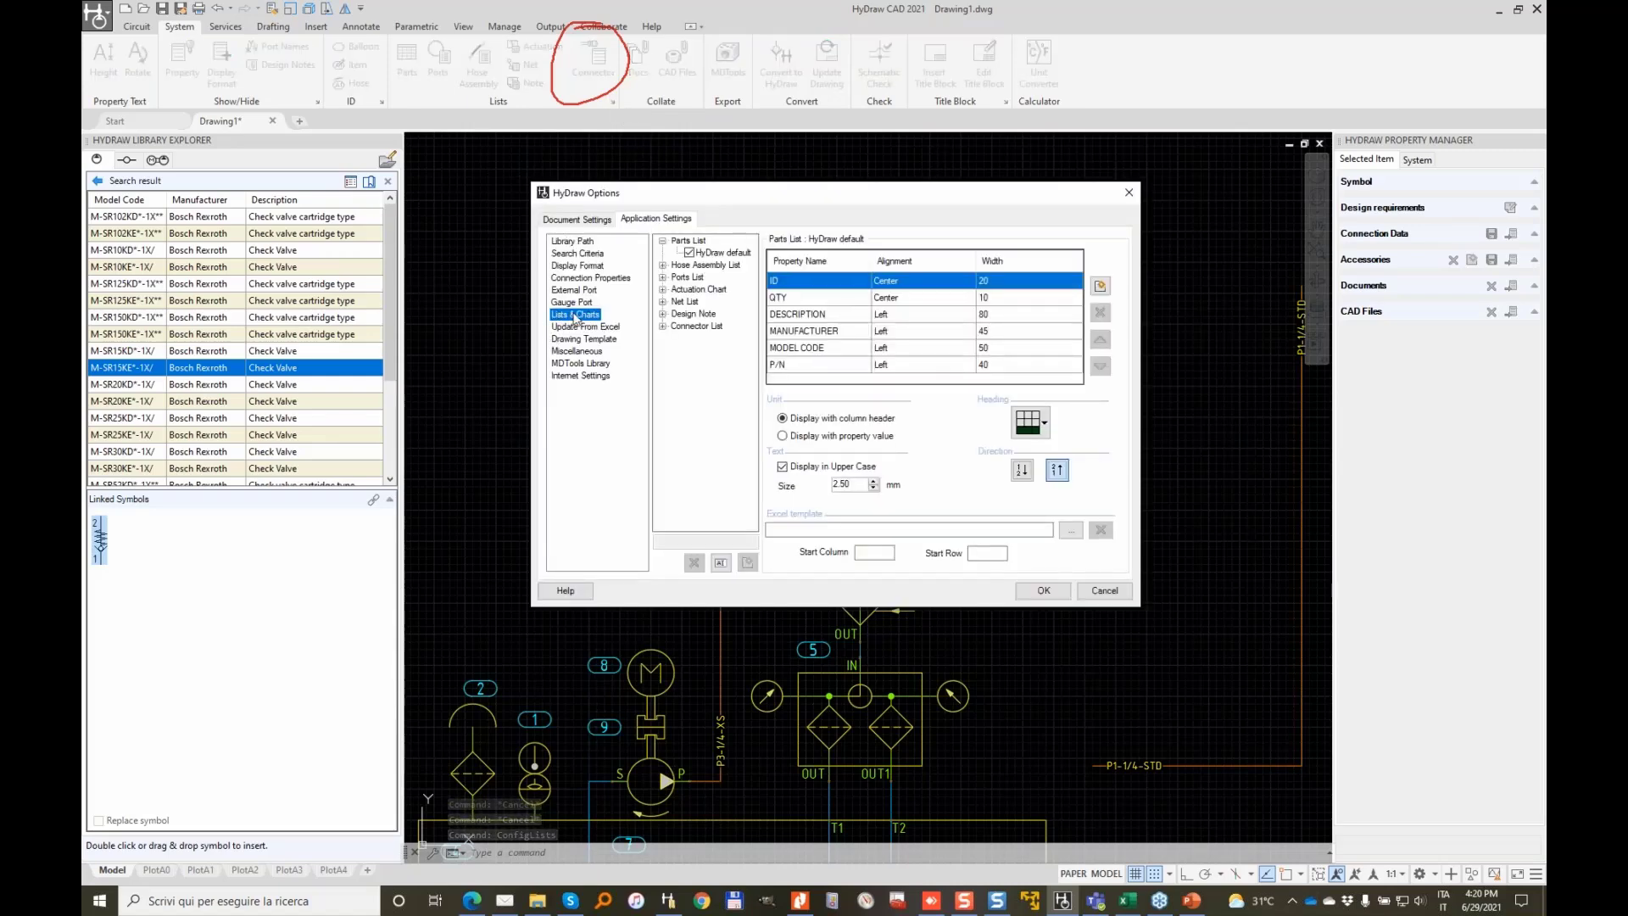
pyautogui.doubleClick(695, 325)
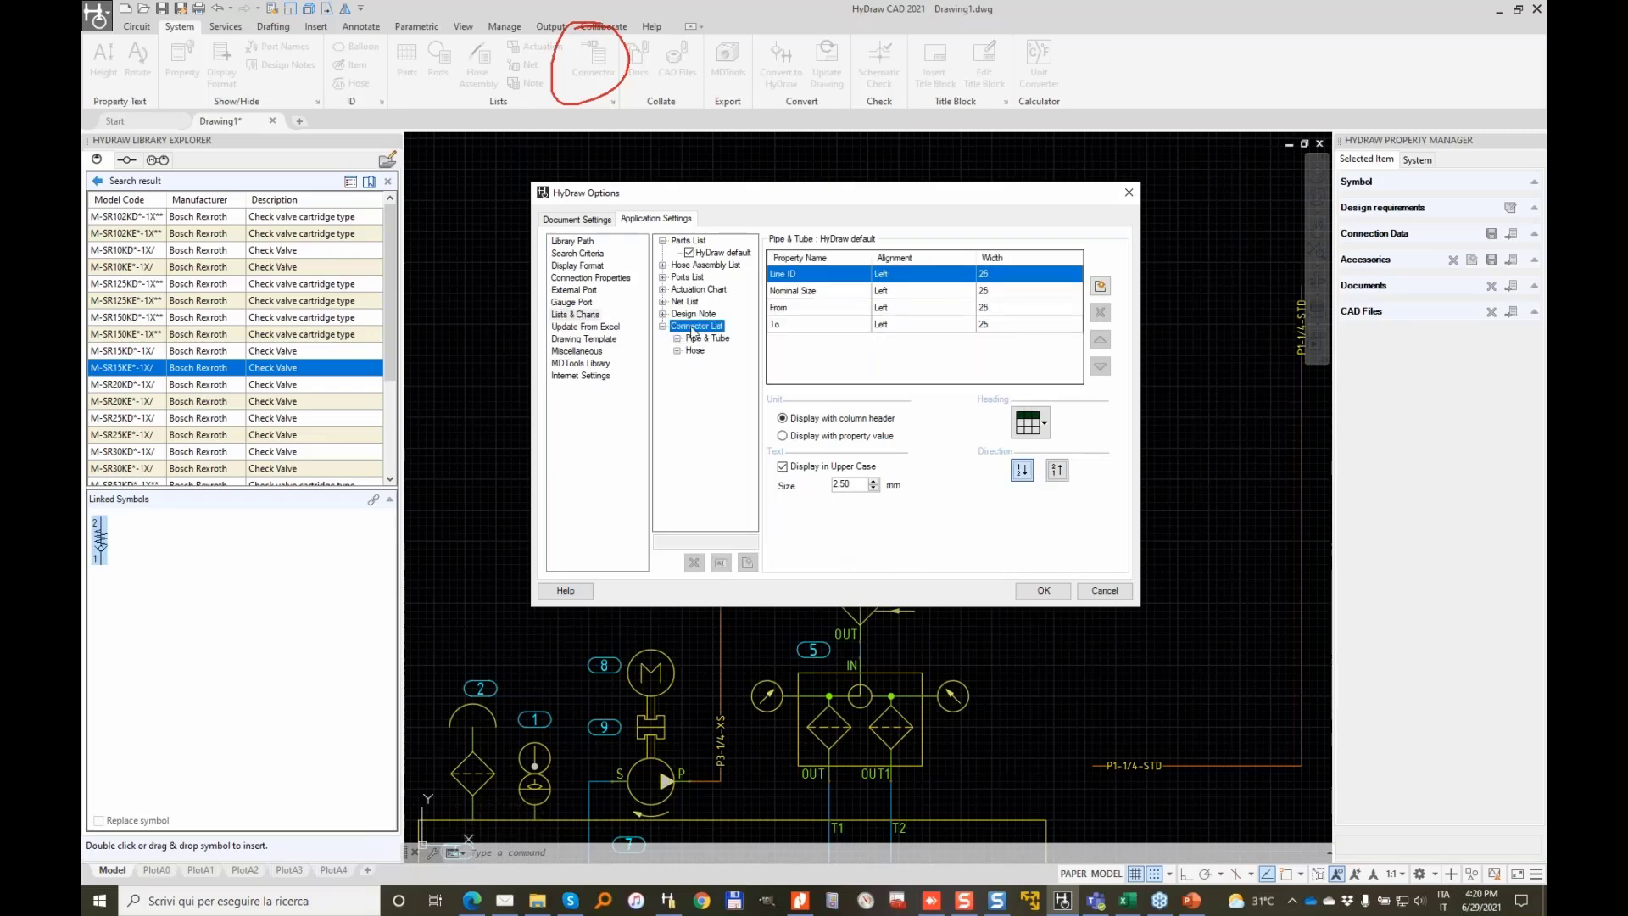
pyautogui.doubleClick(689, 338)
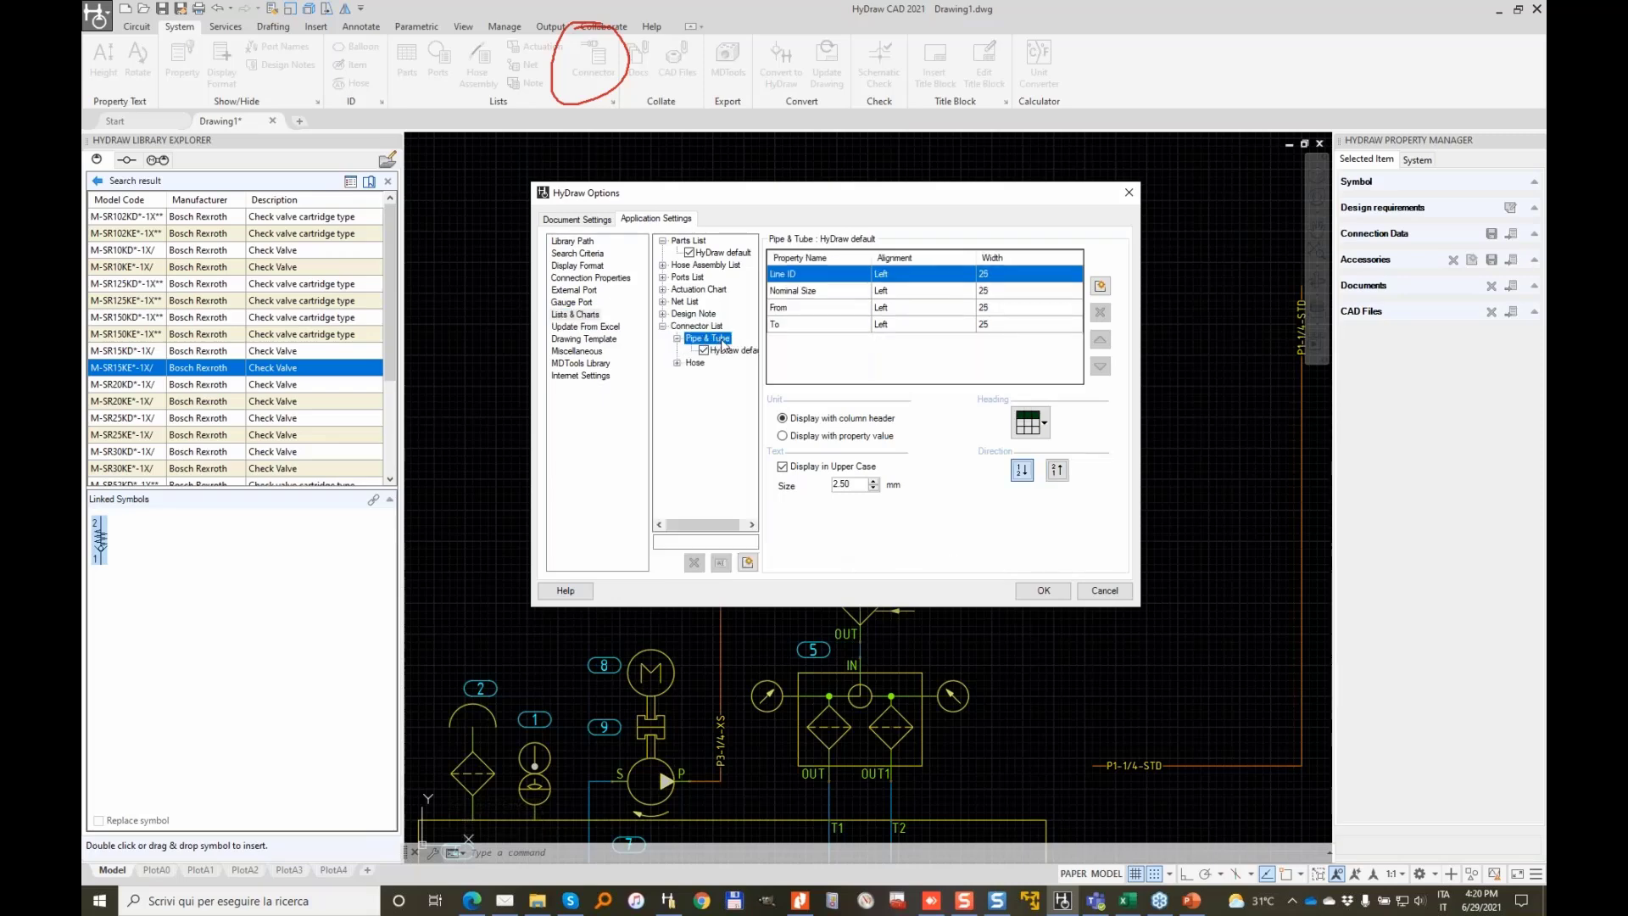
pyautogui.click(1100, 287)
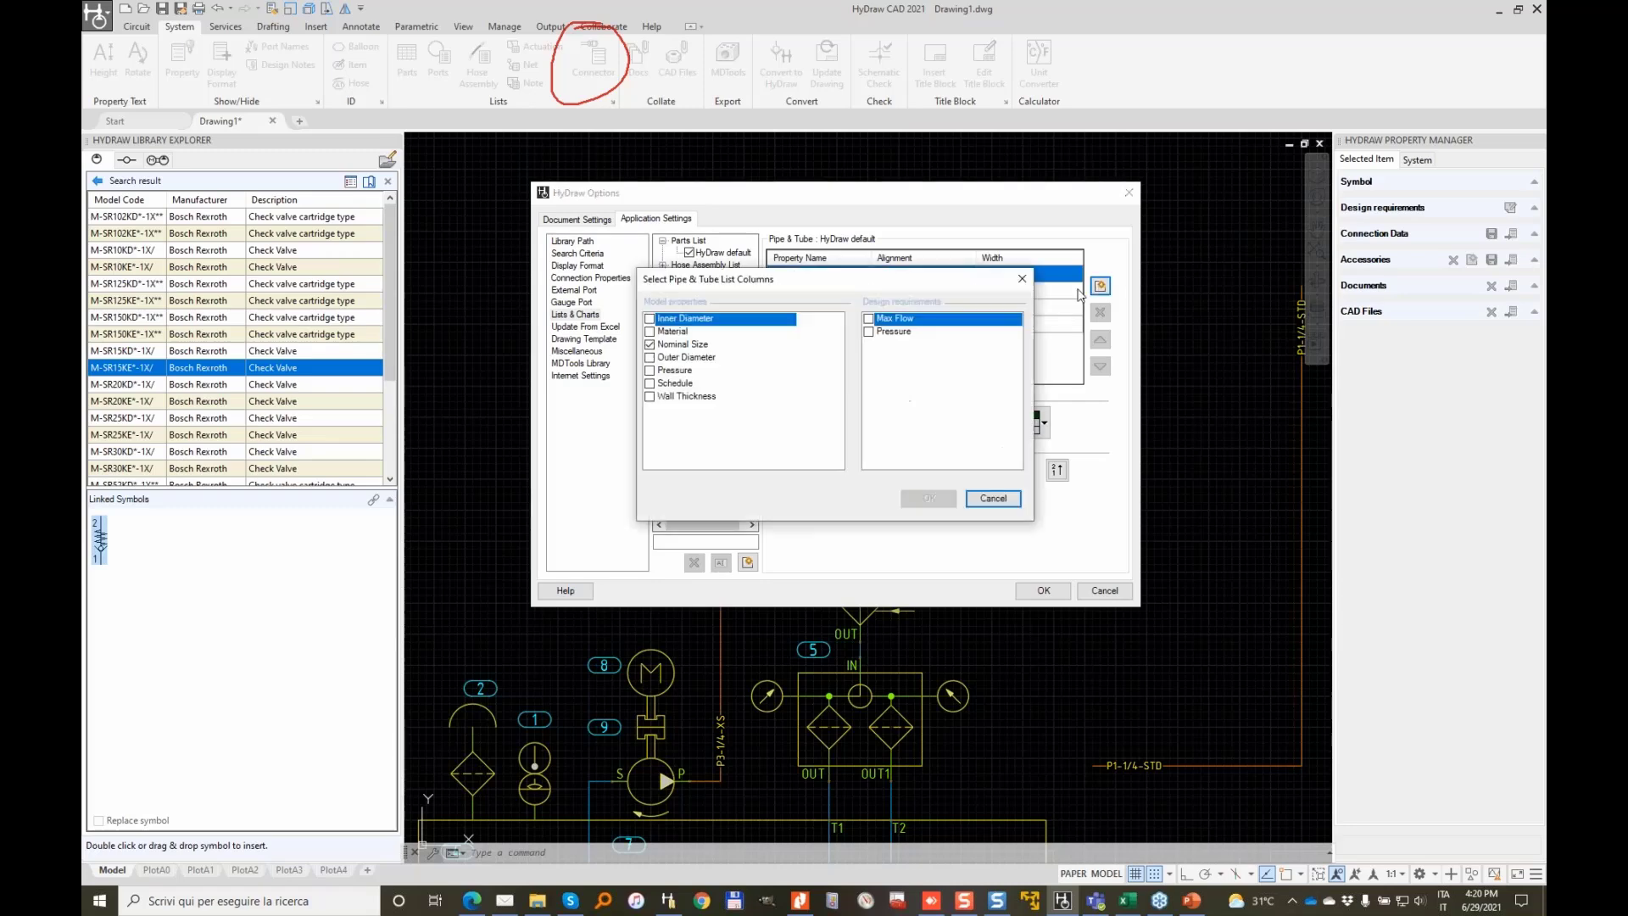
pyautogui.click(650, 383)
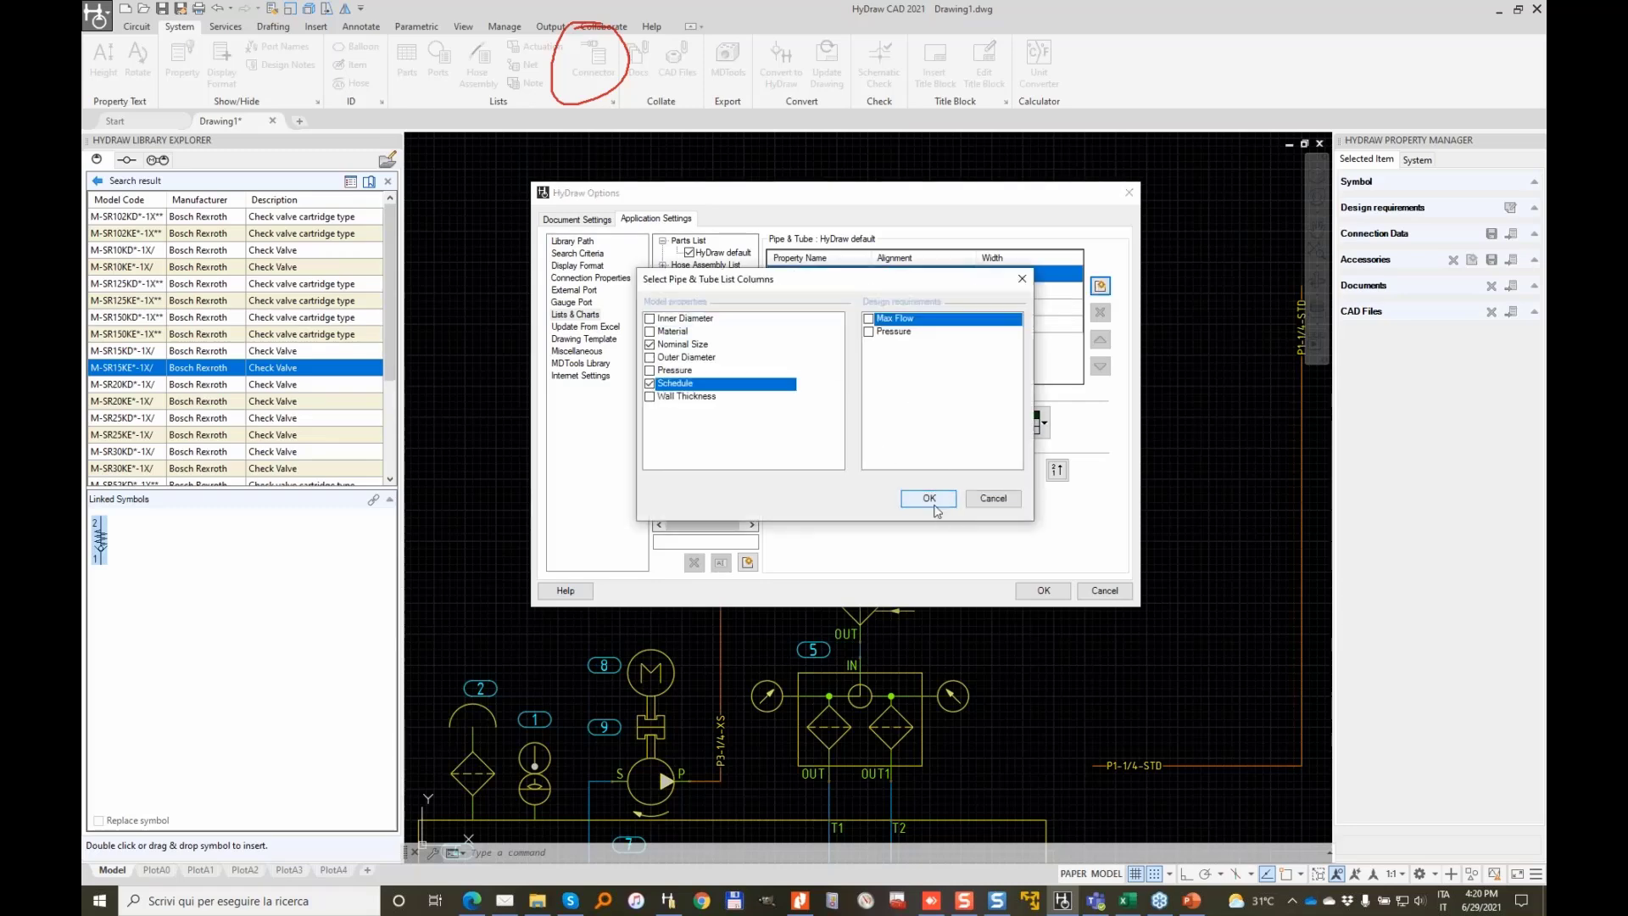
pyautogui.click(929, 499)
# Set the Schedule column's width to 25 and save the list options
pyautogui.click(819, 308)
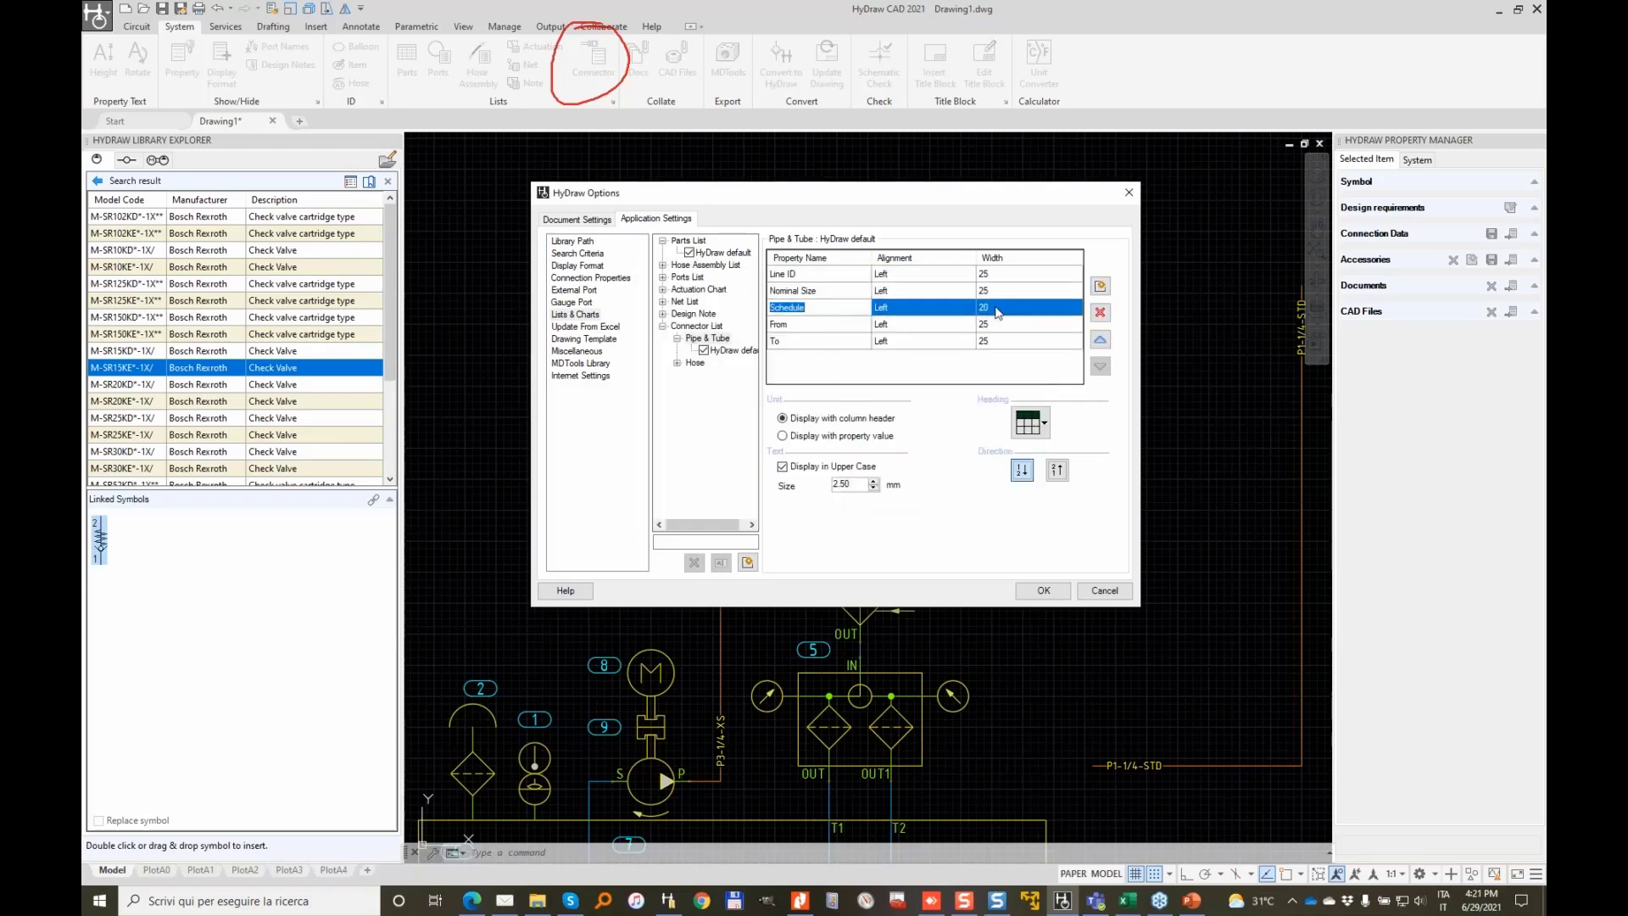
pyautogui.click(997, 312)
pyautogui.write('2')
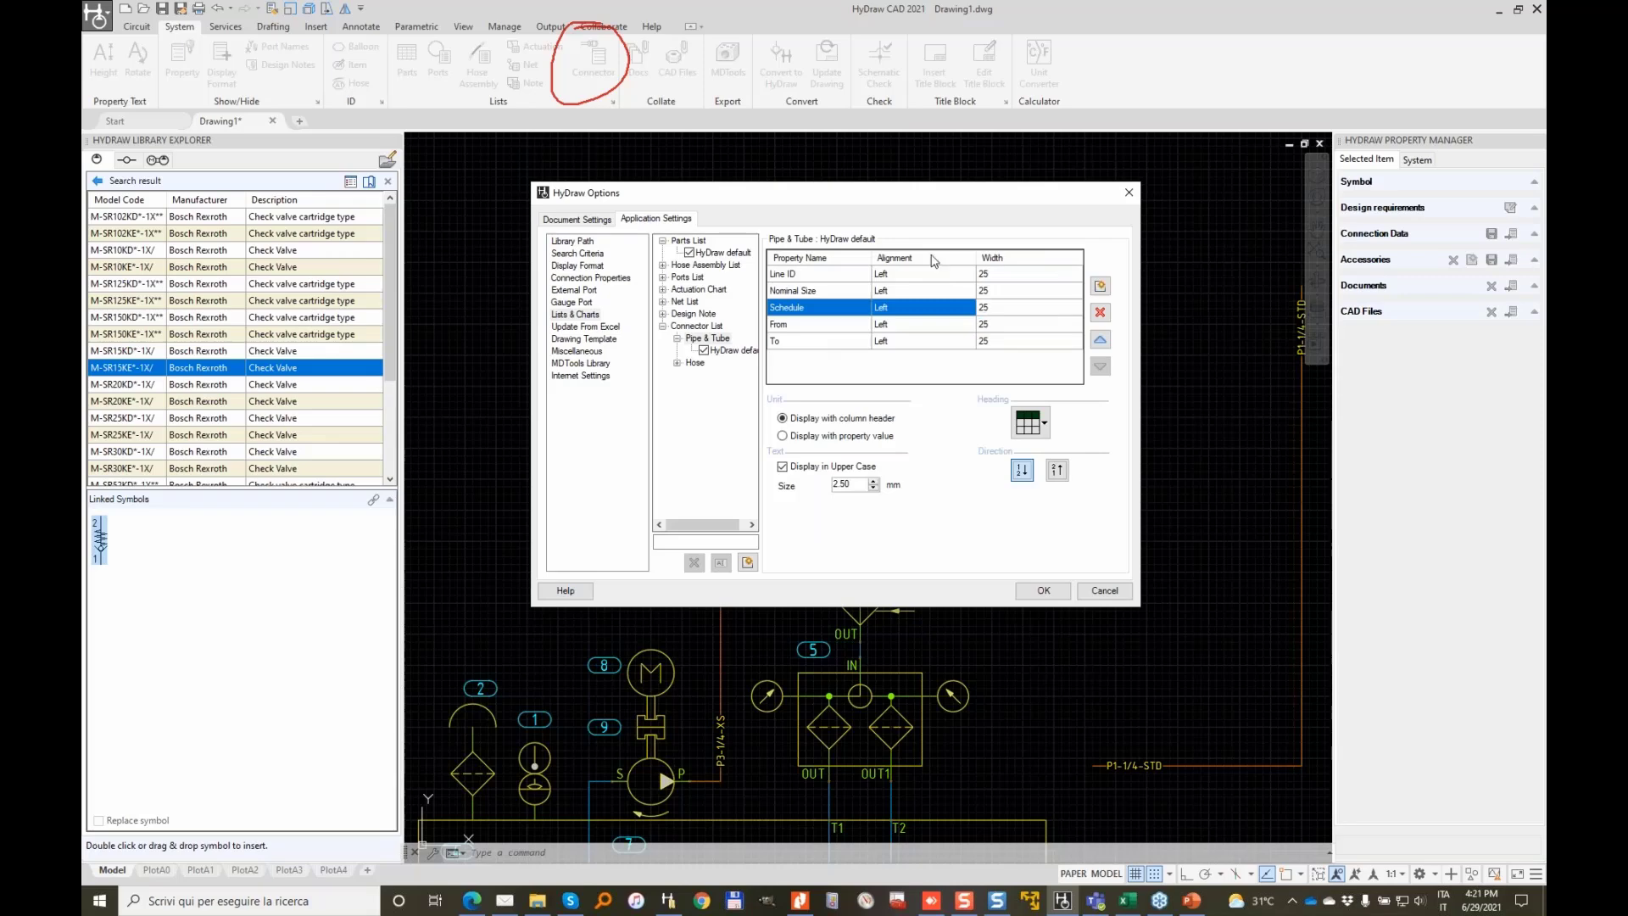
pyautogui.click(1045, 592)
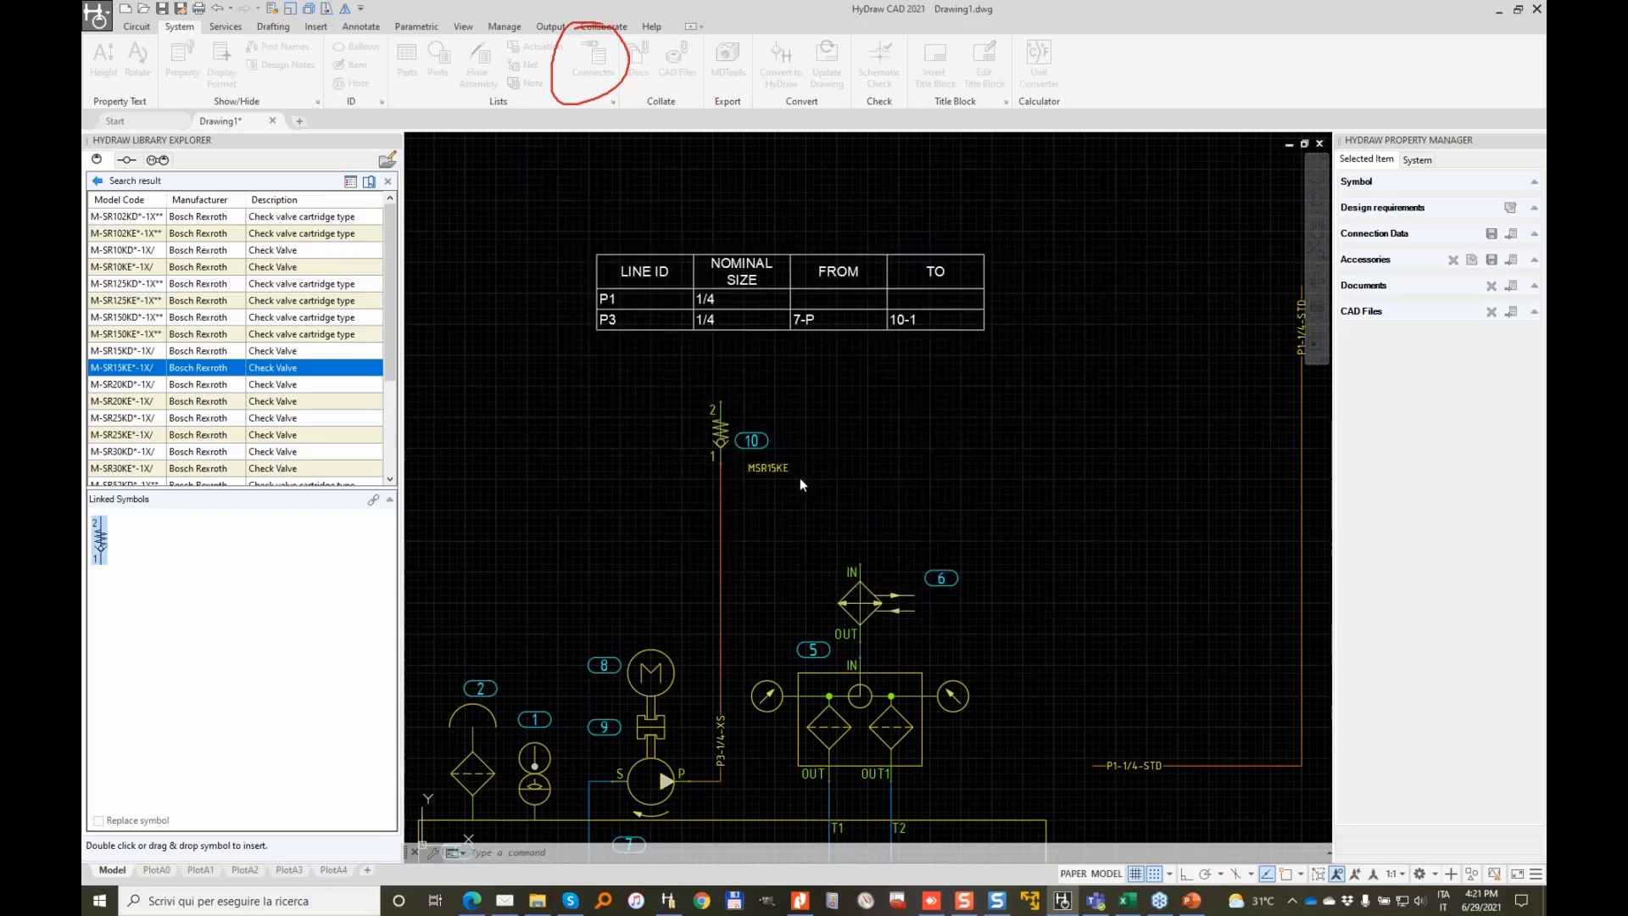
# Generate the connector list again for all connectors and insert the table with the Schedule column above the P1 line
pyautogui.click(593, 59)
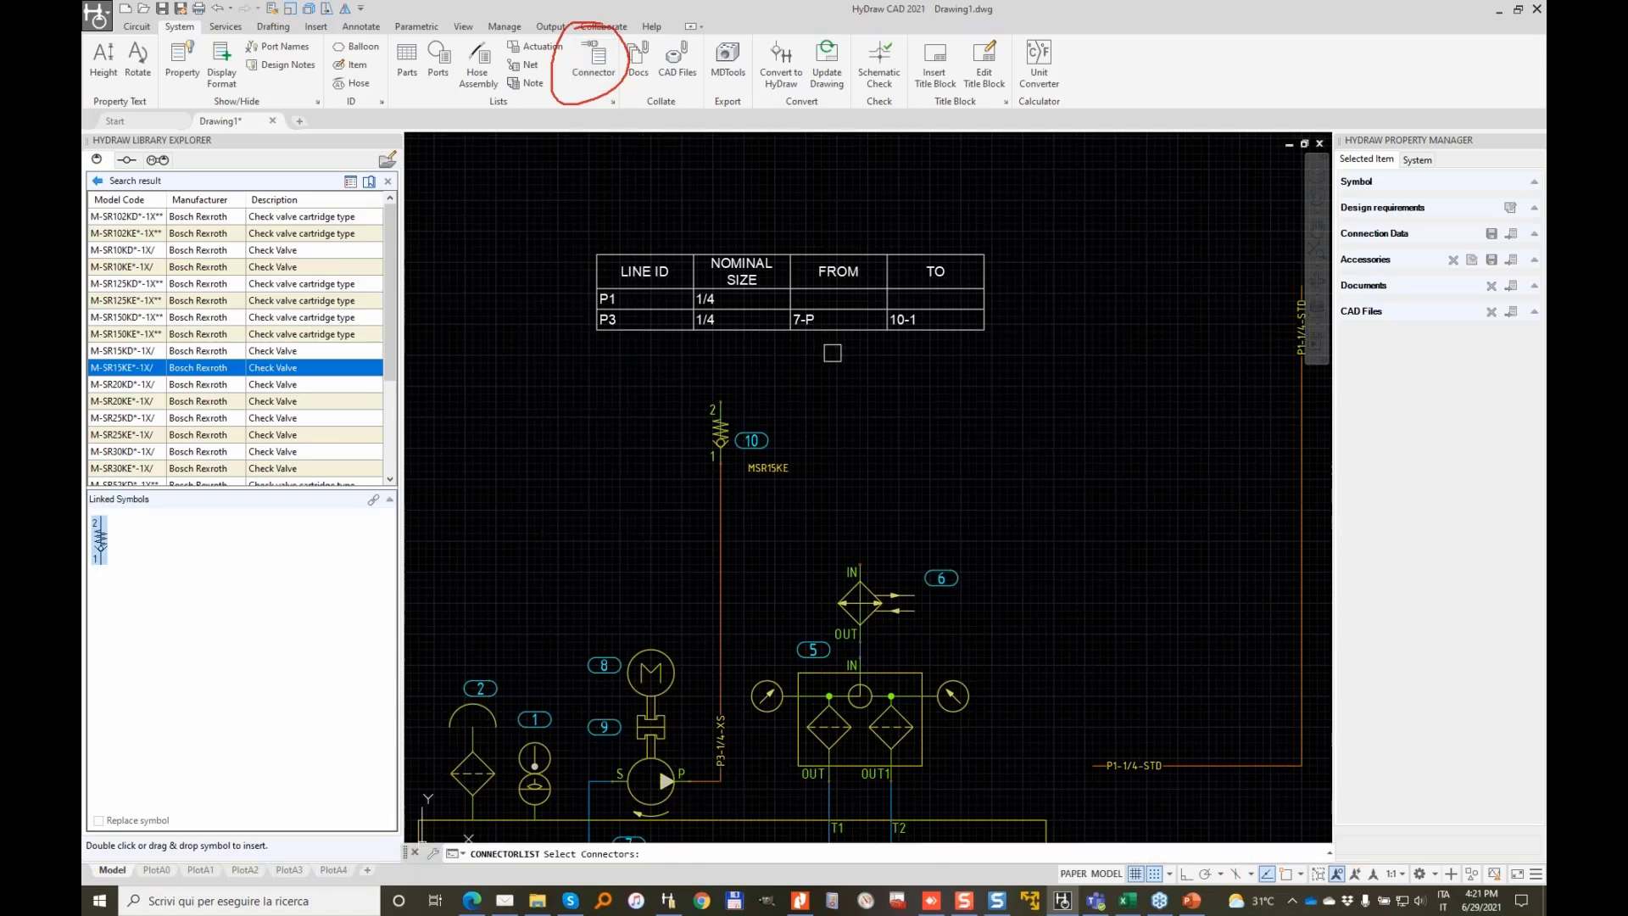
pyautogui.press('Return')
pyautogui.press('Return')
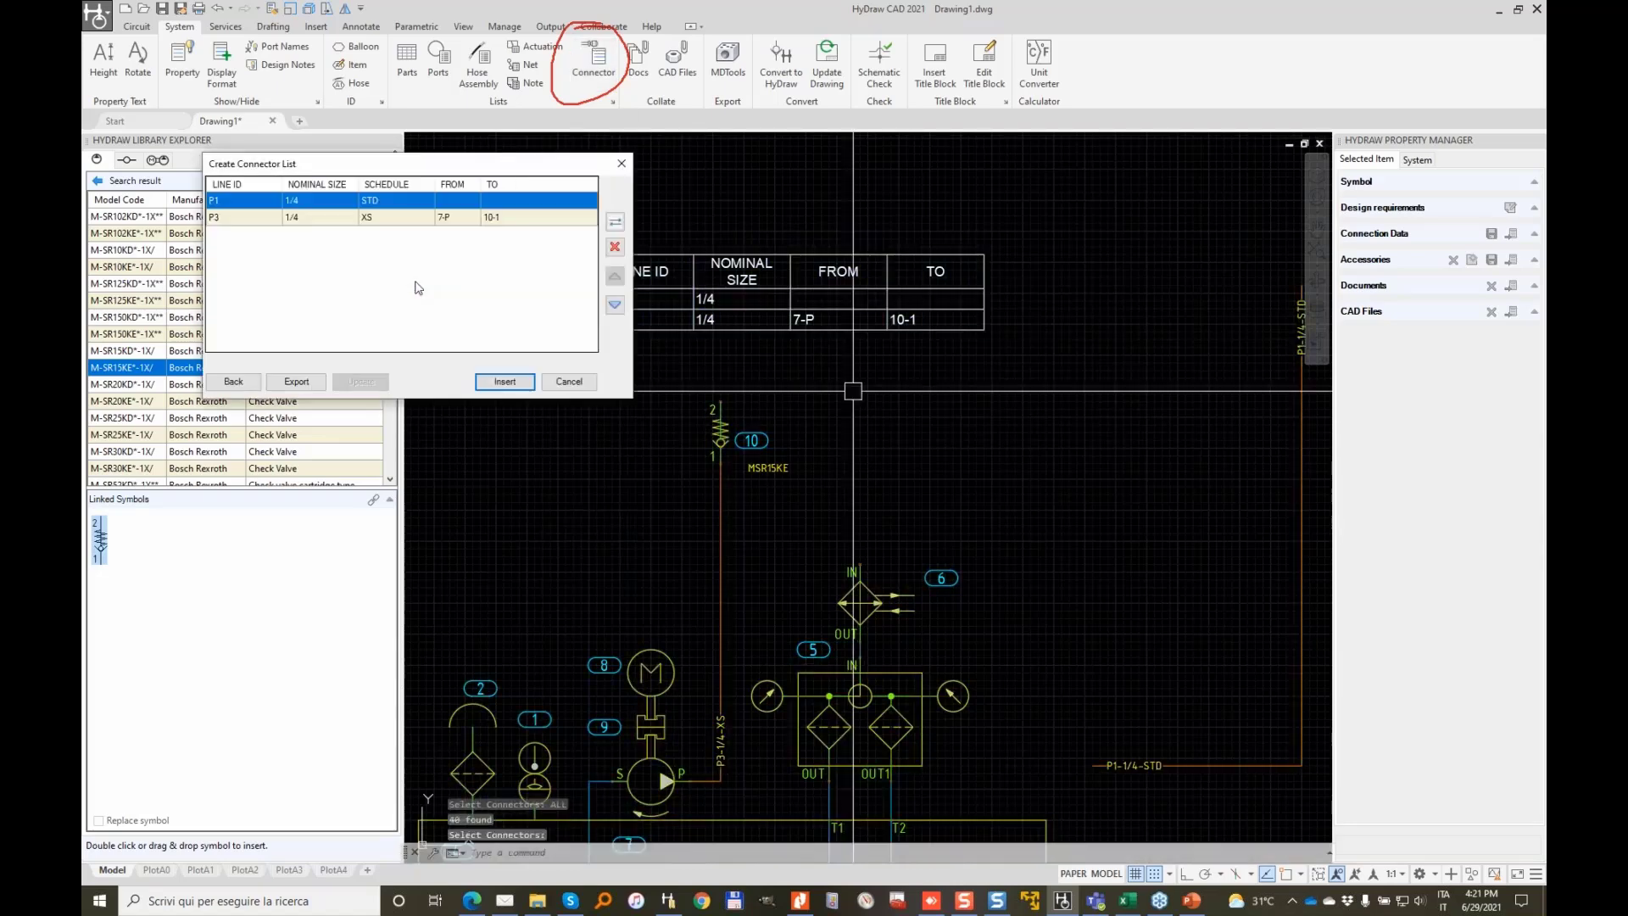
pyautogui.click(507, 379)
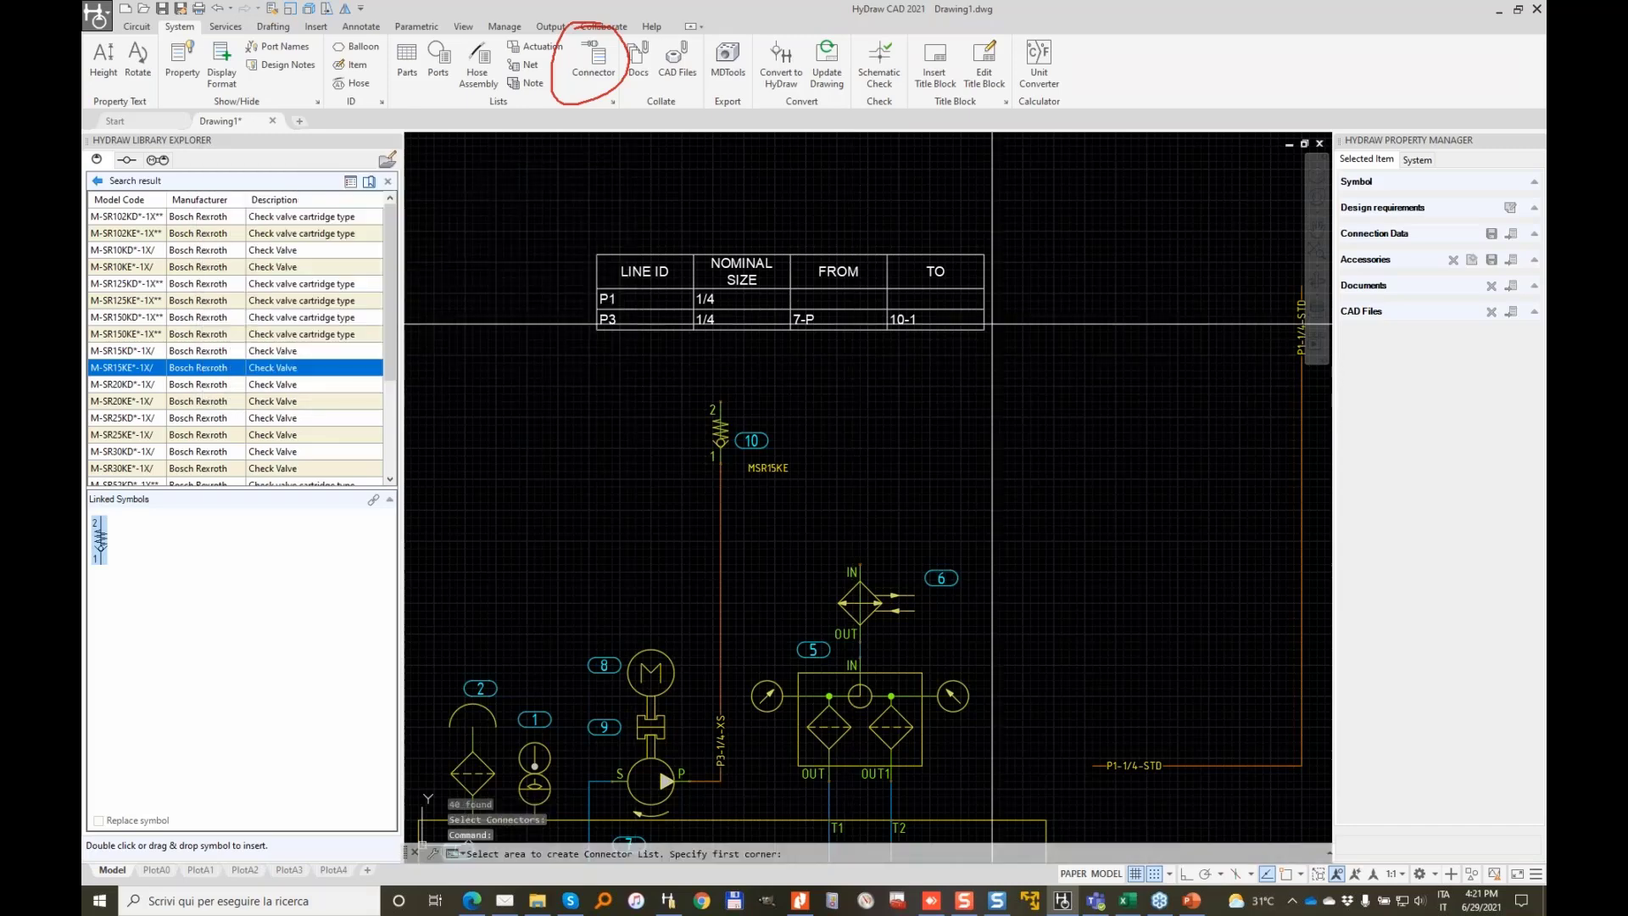
pyautogui.moveTo(1043, 374); pyautogui.dragTo(711, 469, button='middle')
pyautogui.click(700, 195)
pyautogui.click(1182, 284)
pyautogui.scroll(2, 961, 261)
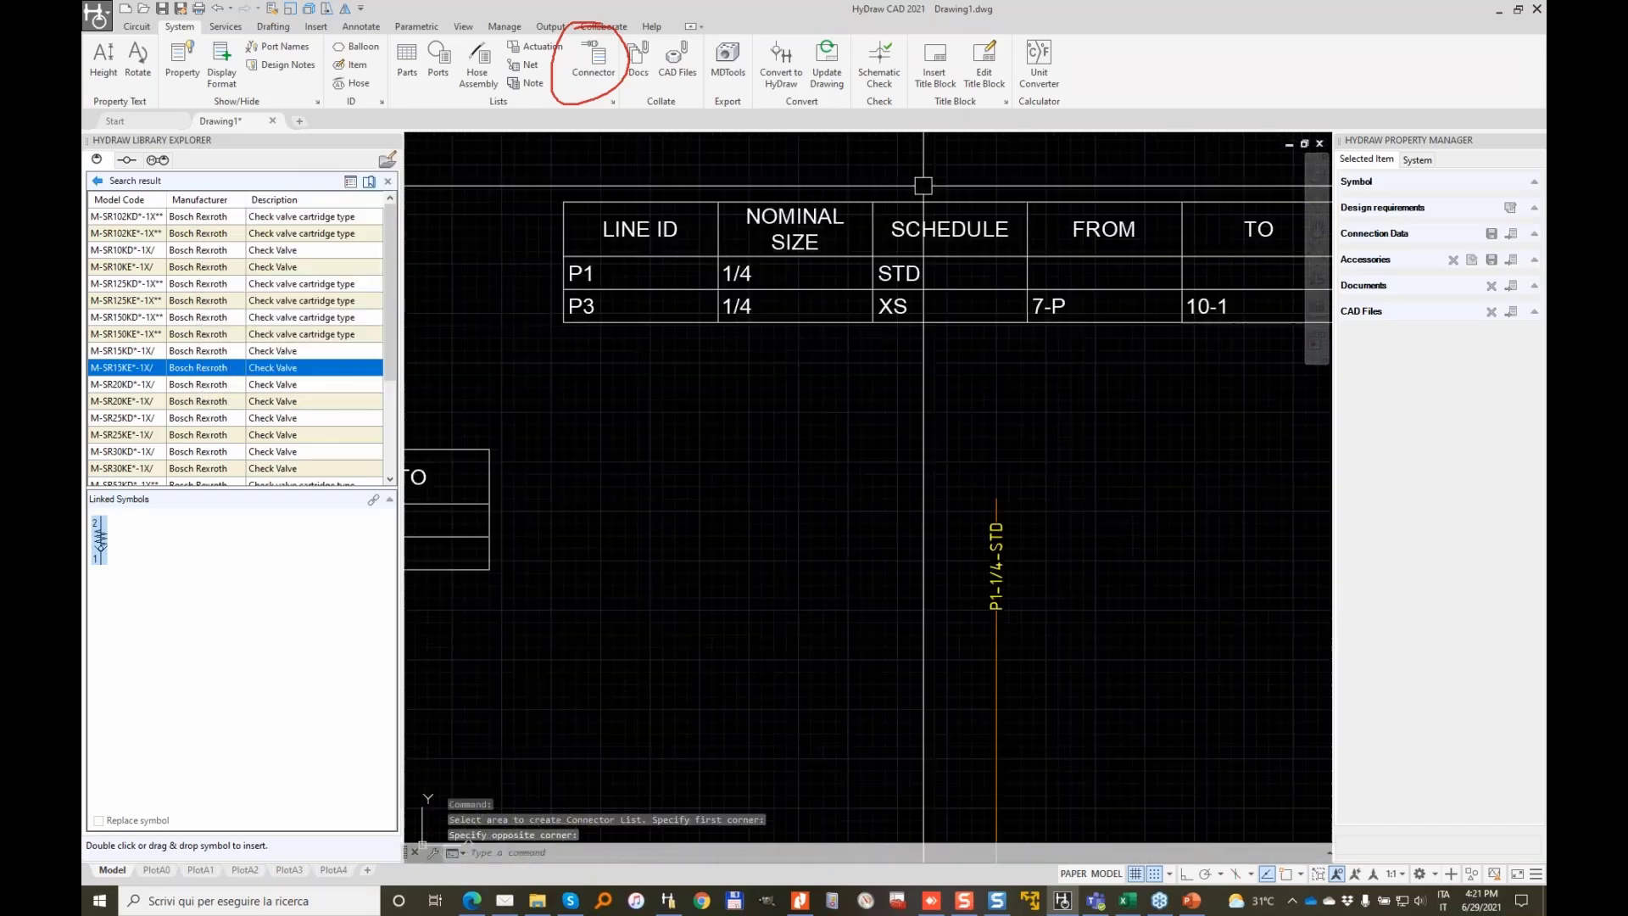
pyautogui.scroll(-2, 755, 371)
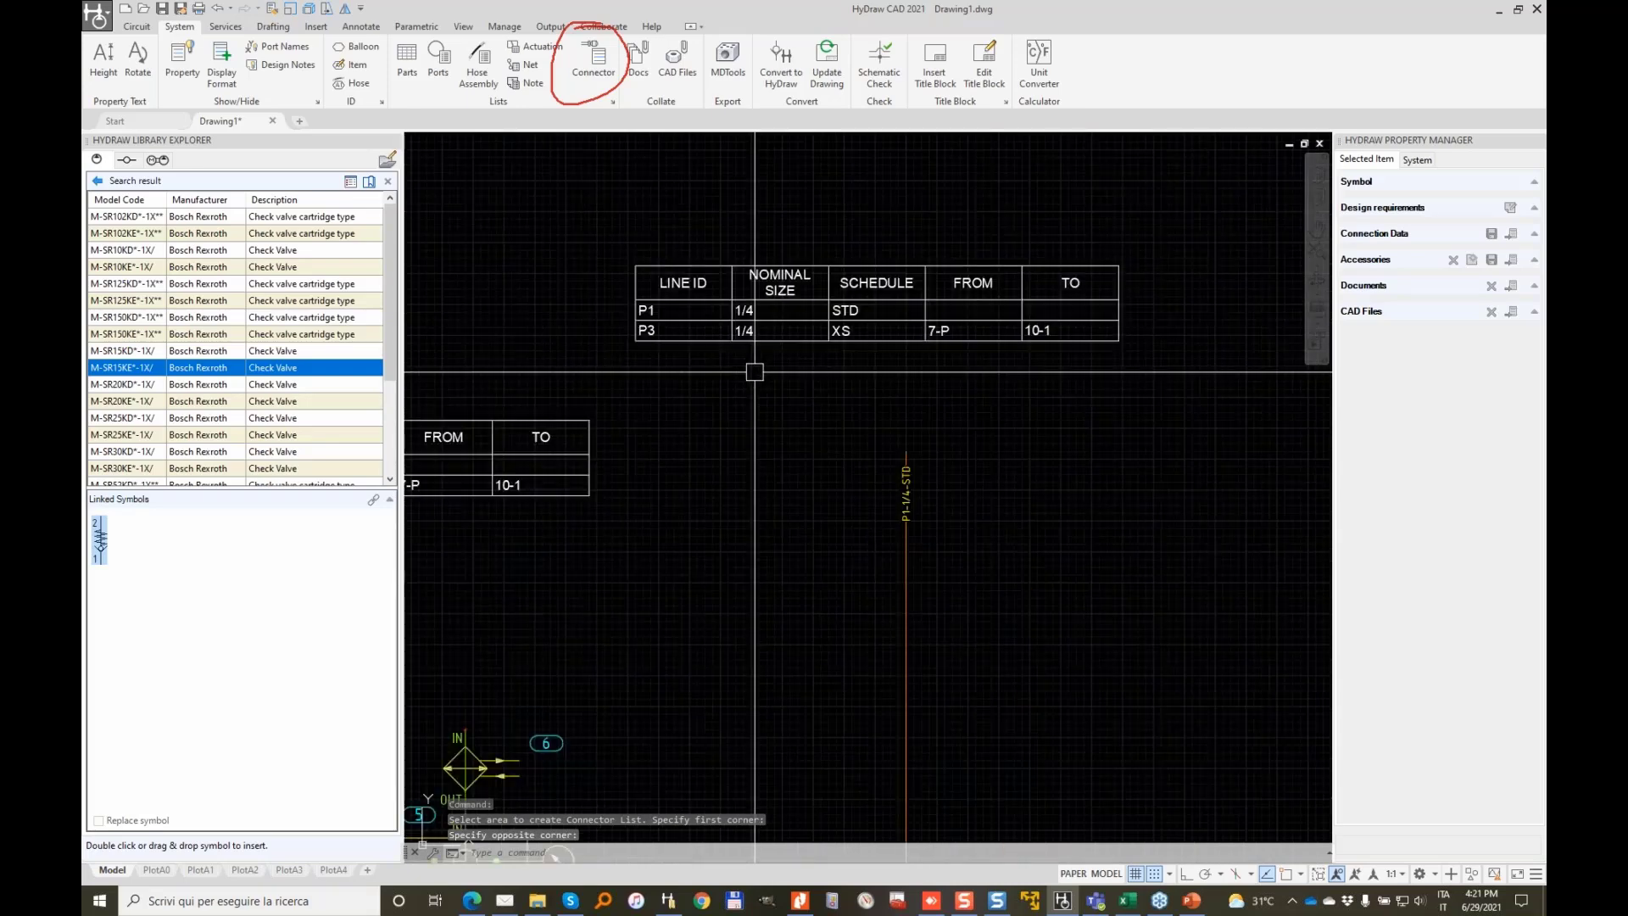
pyautogui.press('Escape')
pyautogui.scroll(-3, 848, 340)
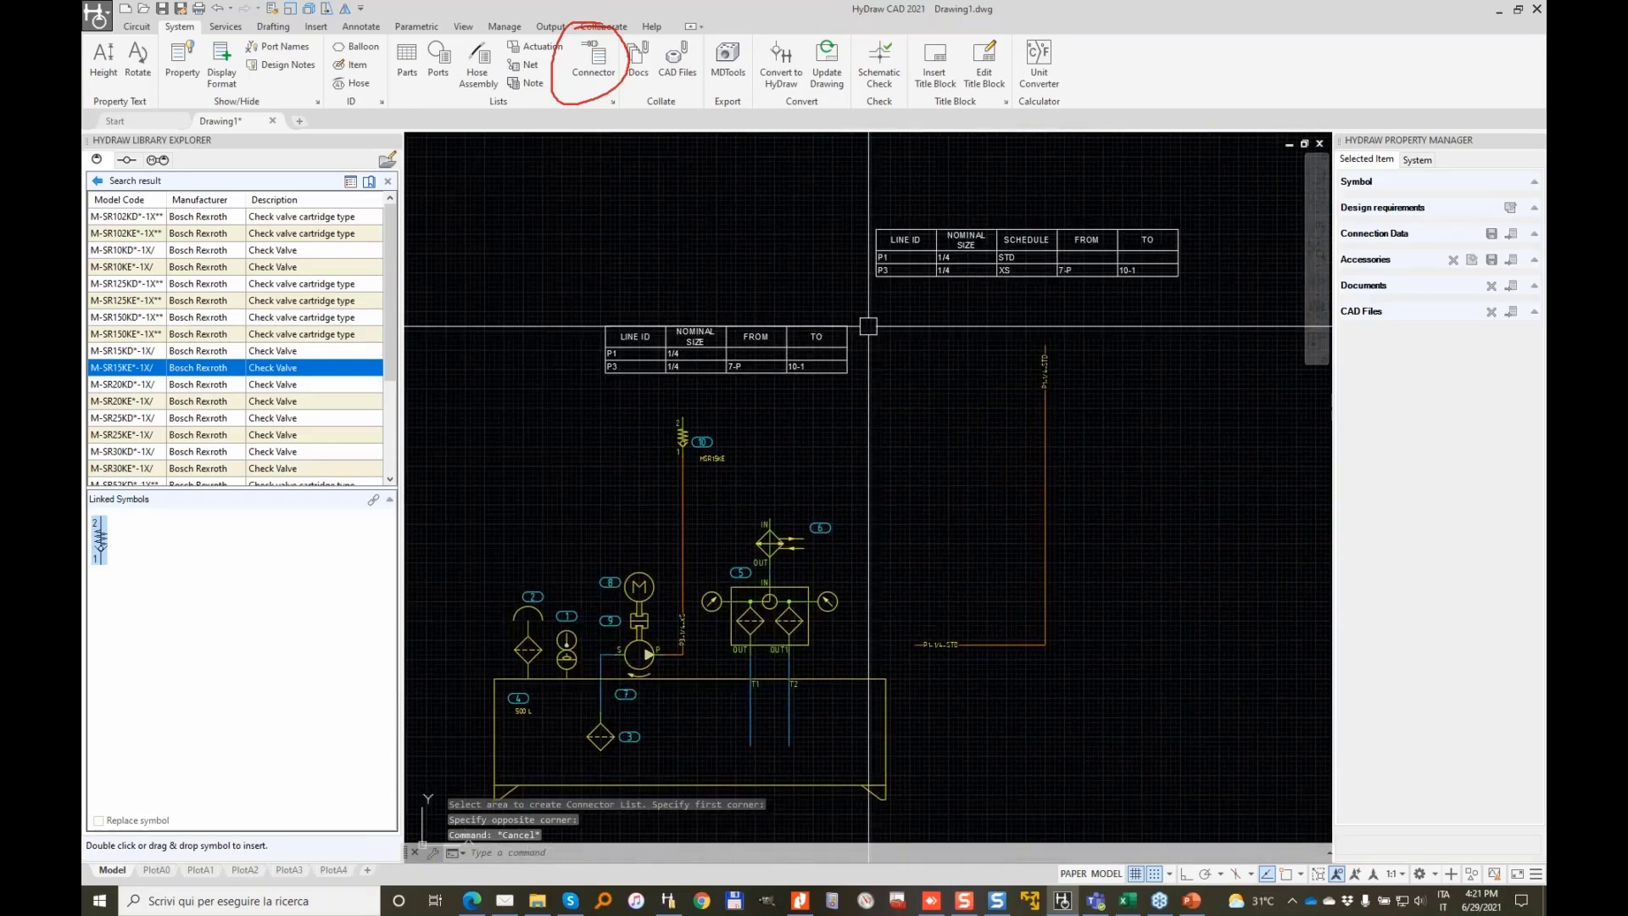
pyautogui.click(868, 384)
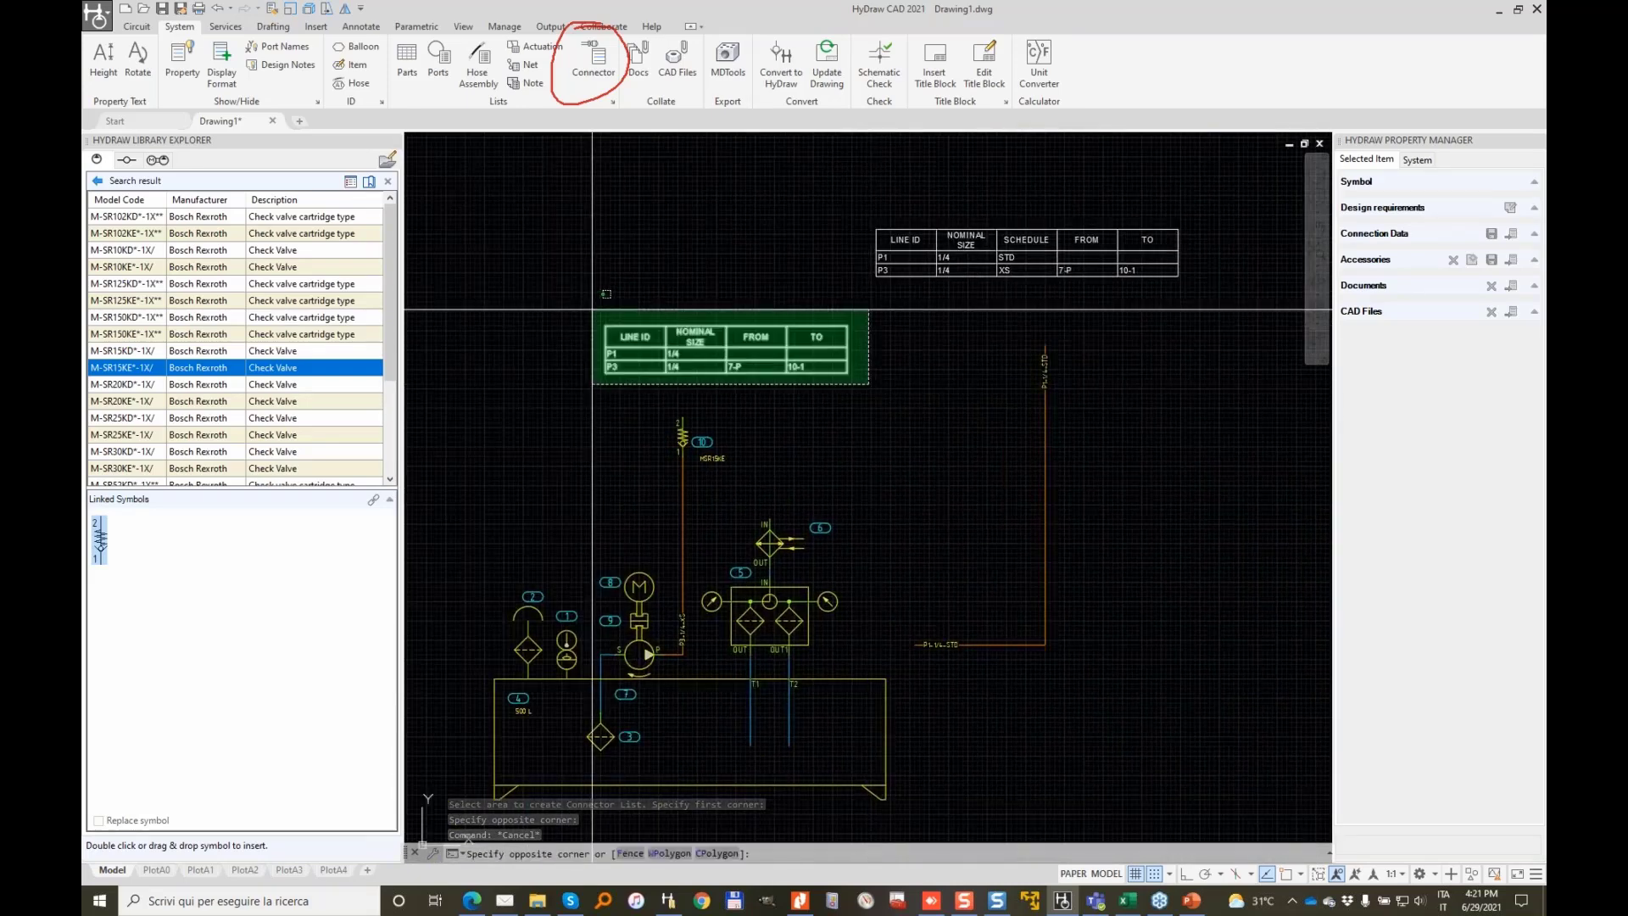
pyautogui.press('Escape')
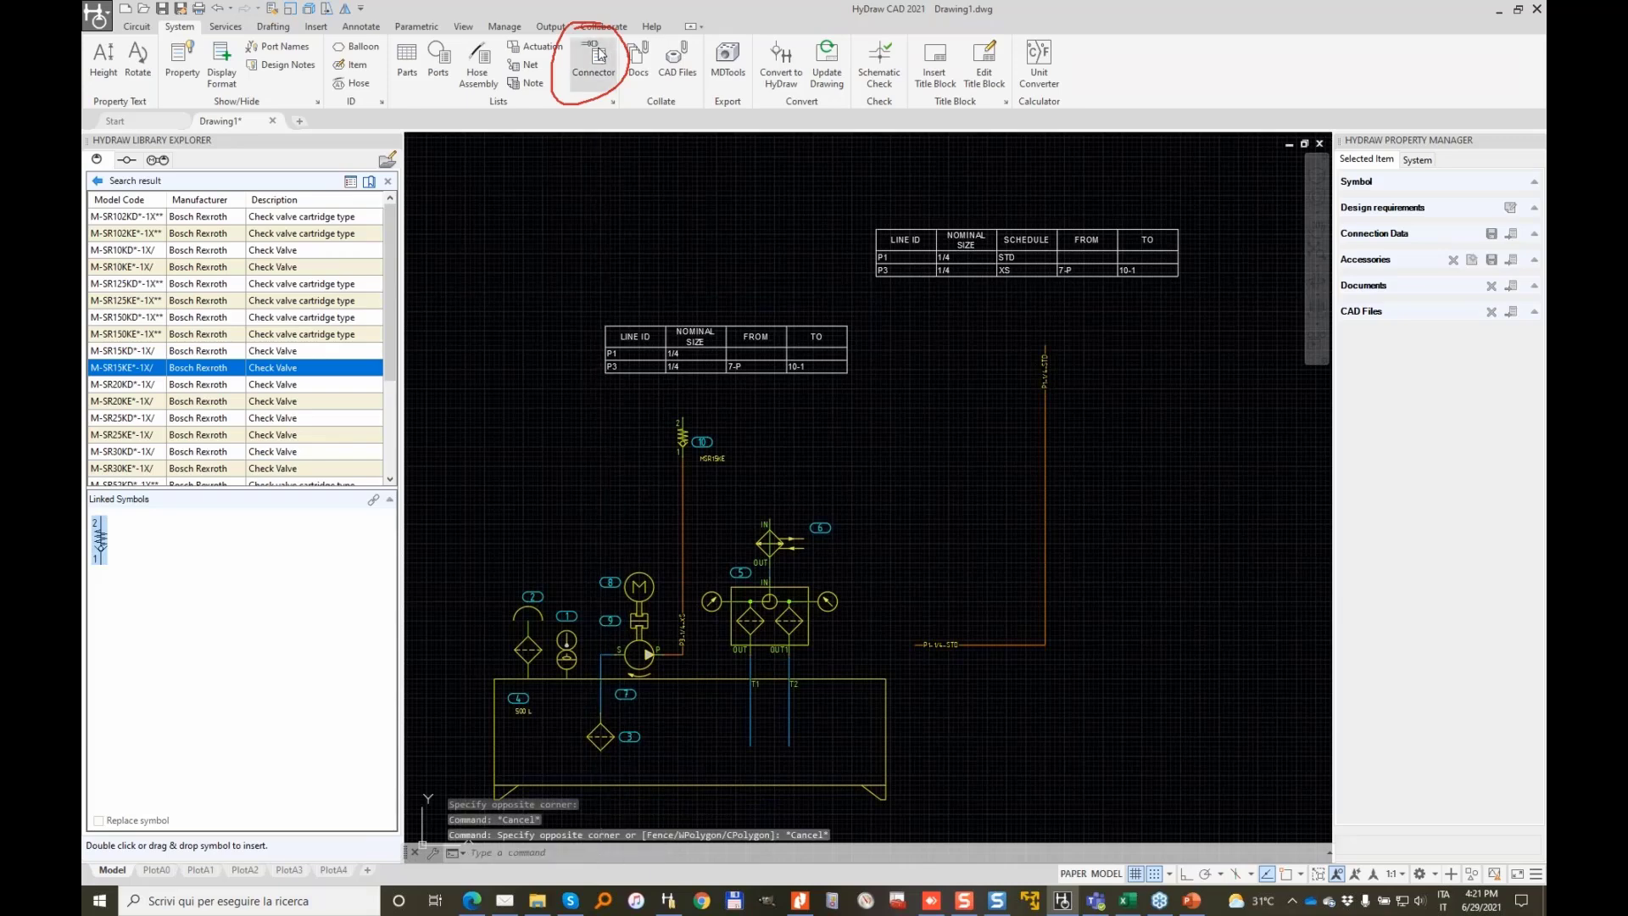
pyautogui.click(599, 56)
pyautogui.click(1268, 772)
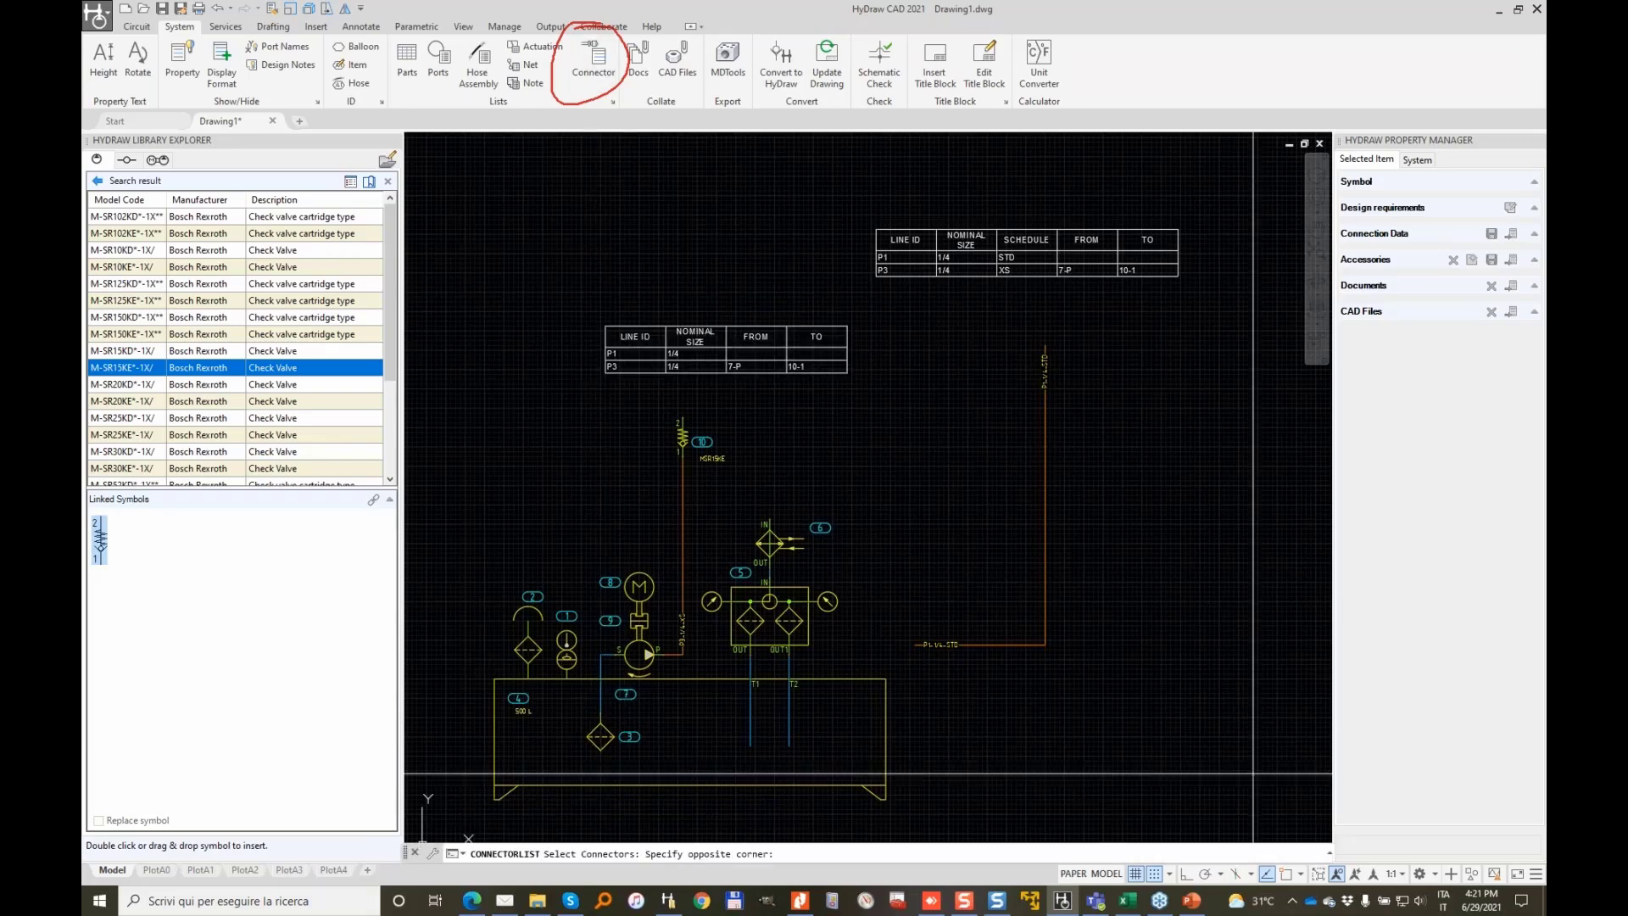
pyautogui.click(585, 254)
pyautogui.press('Return')
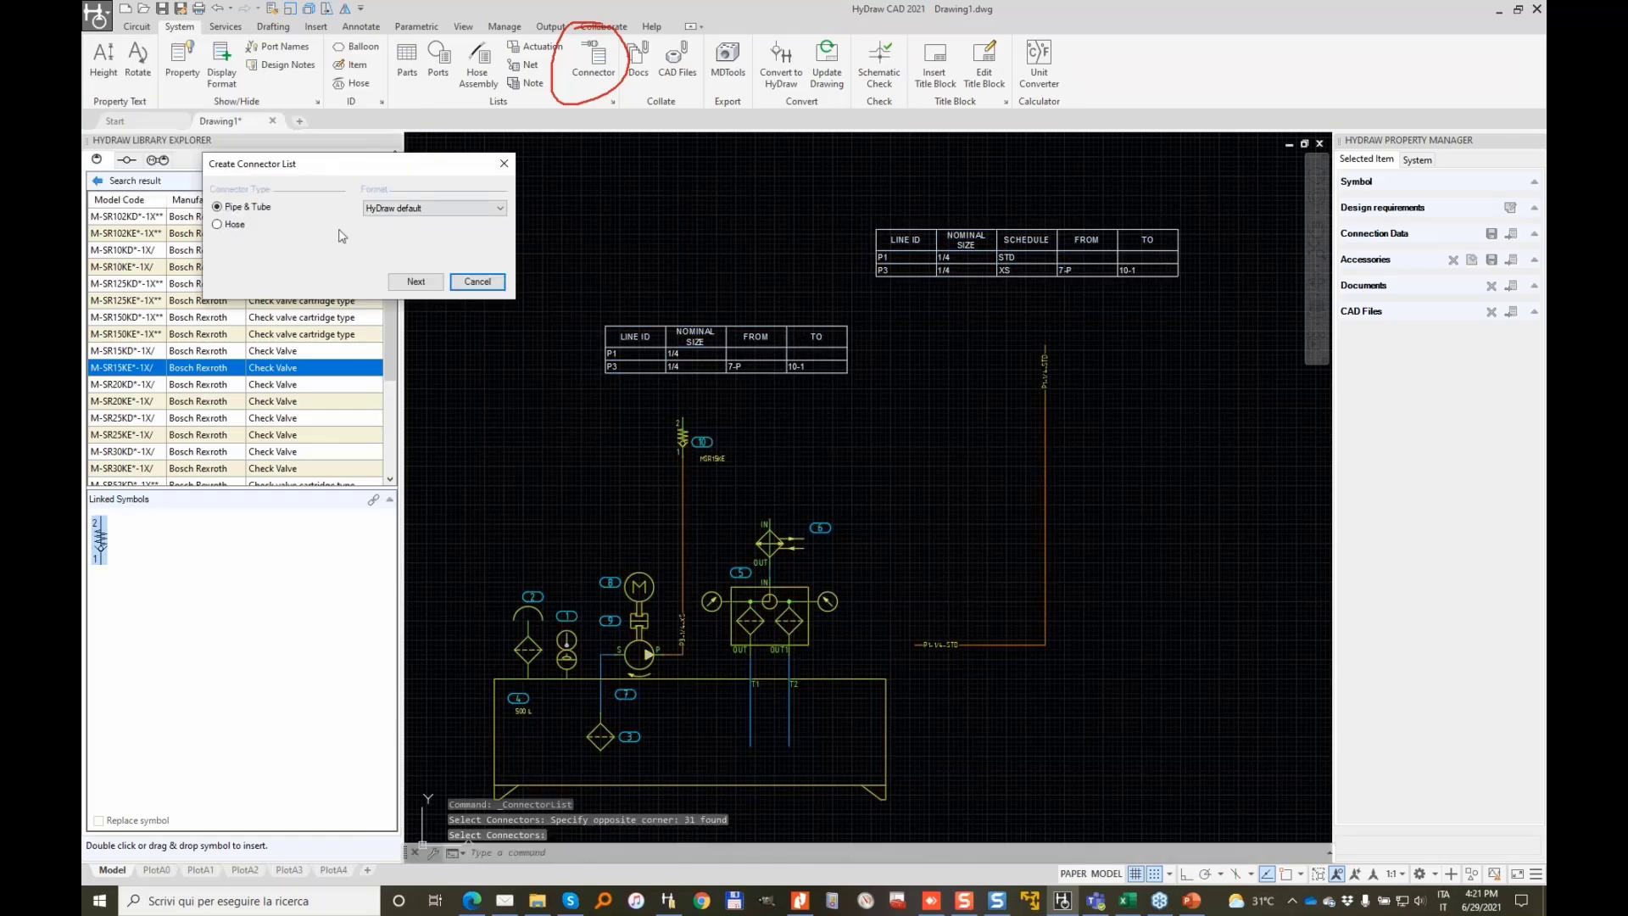
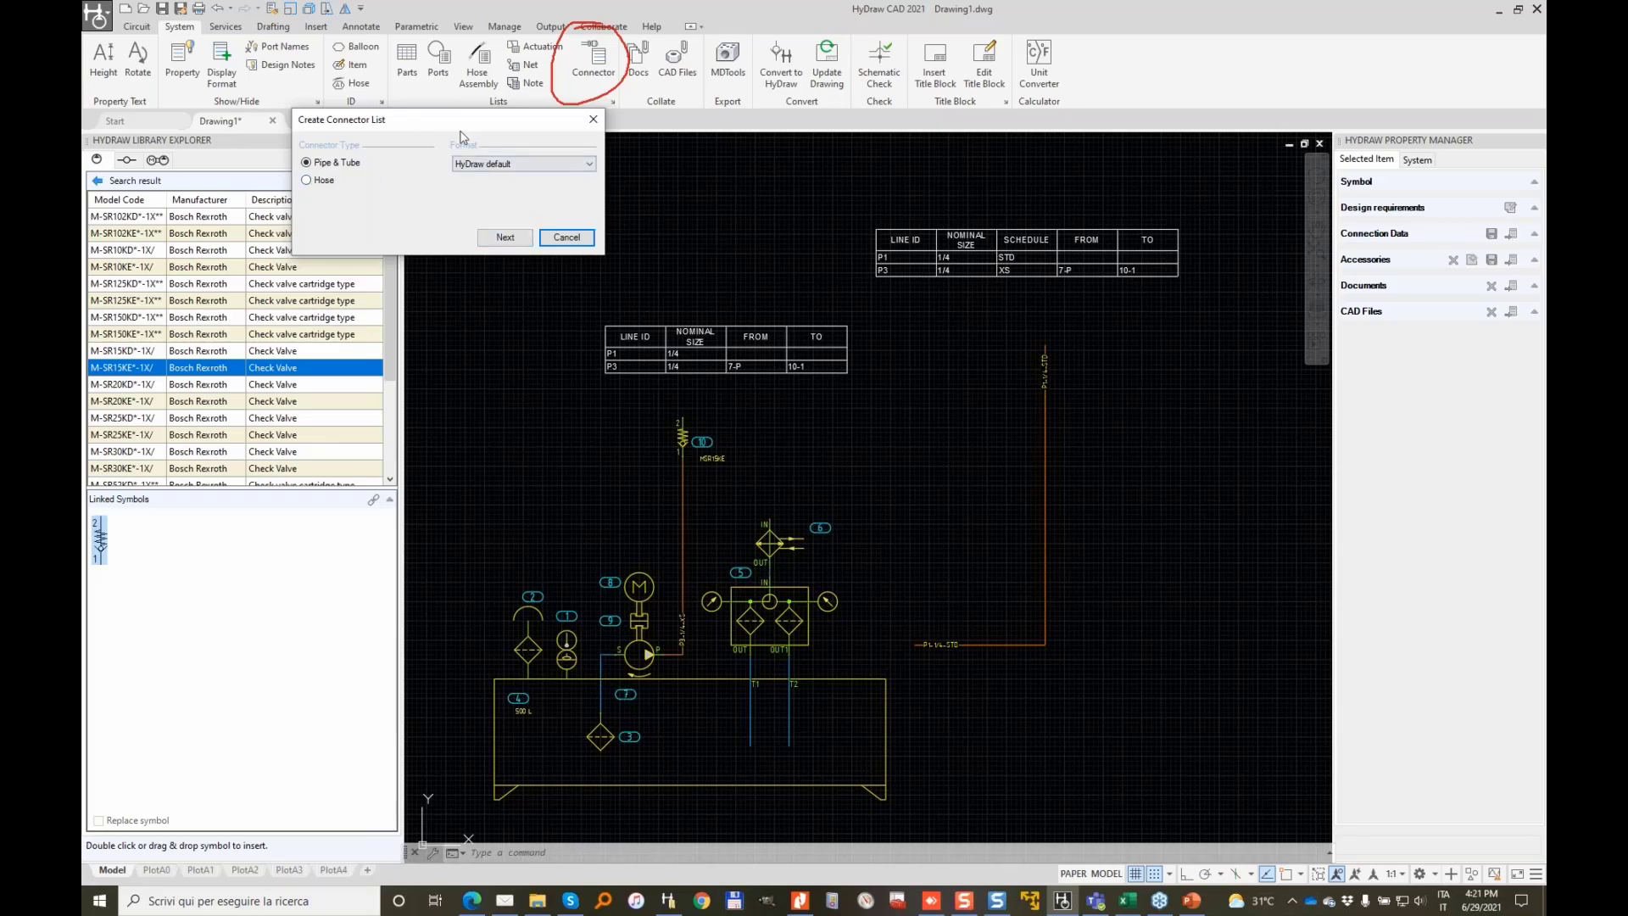
pyautogui.moveTo(461, 132); pyautogui.dragTo(650, 130)
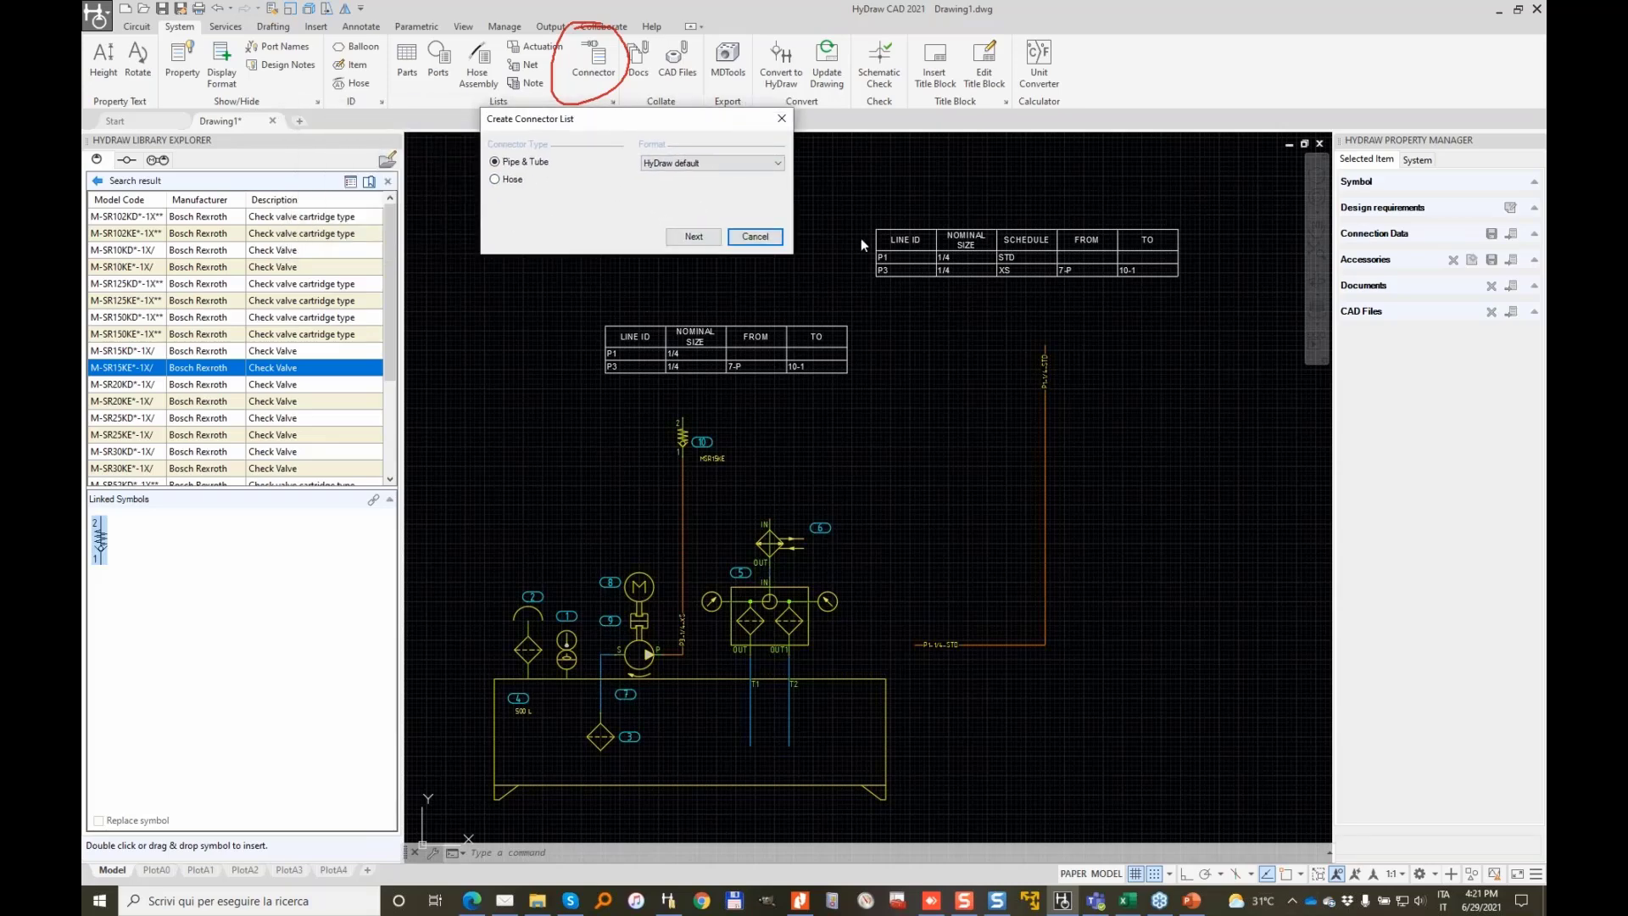
pyautogui.click(754, 236)
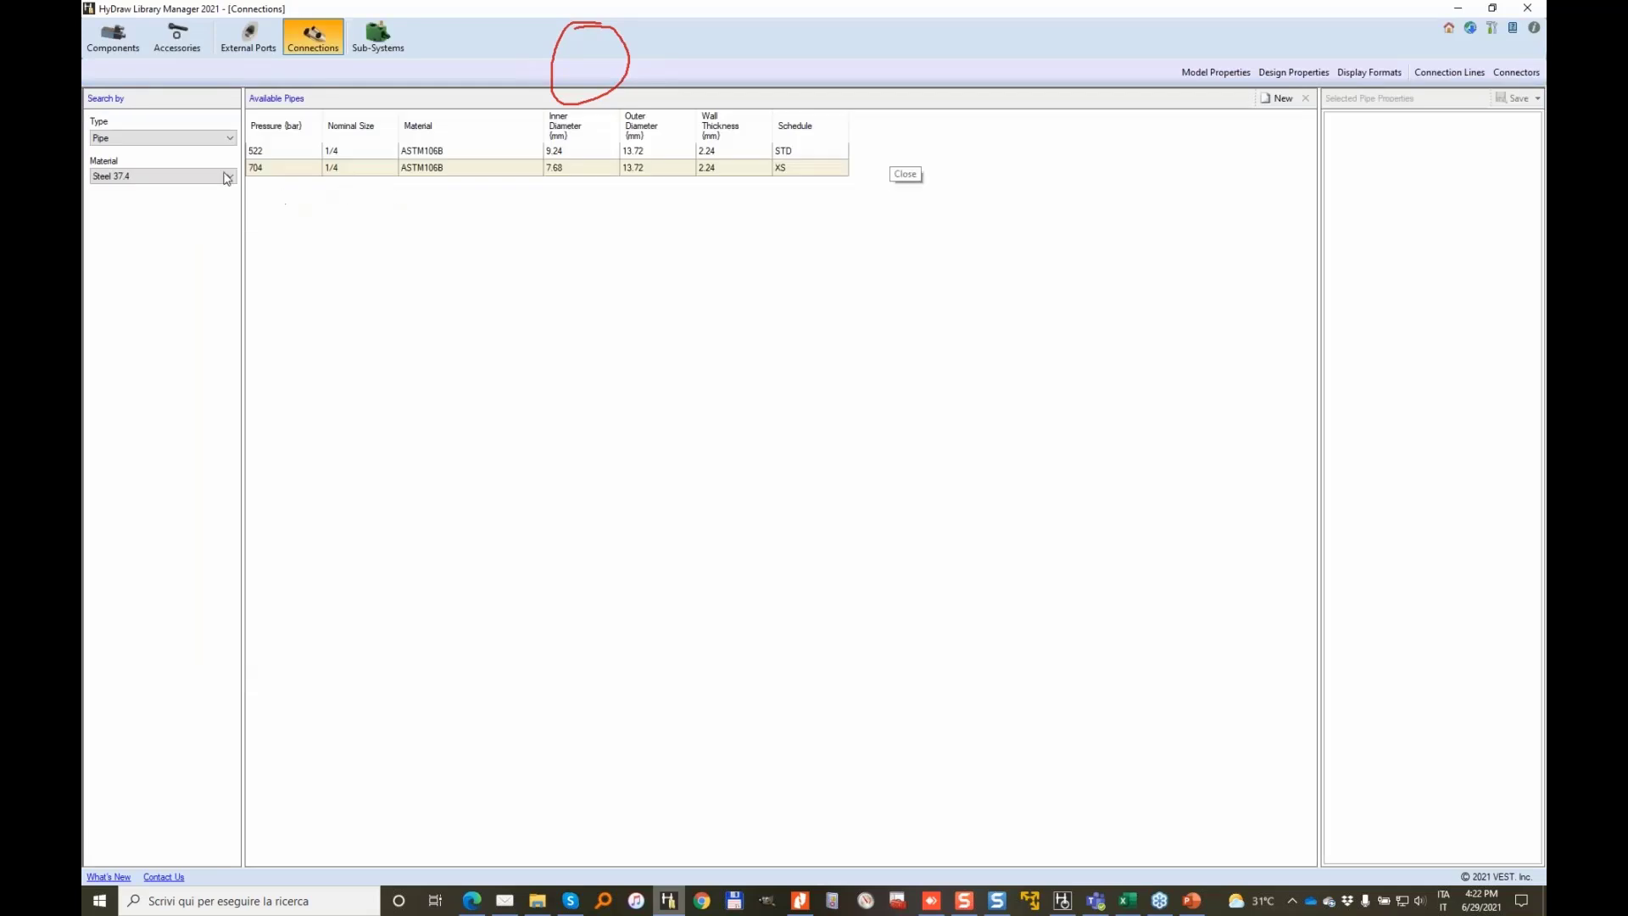
# Switch to HyDraw Library Manager and list the library connections of type Hose
pyautogui.click(333, 34)
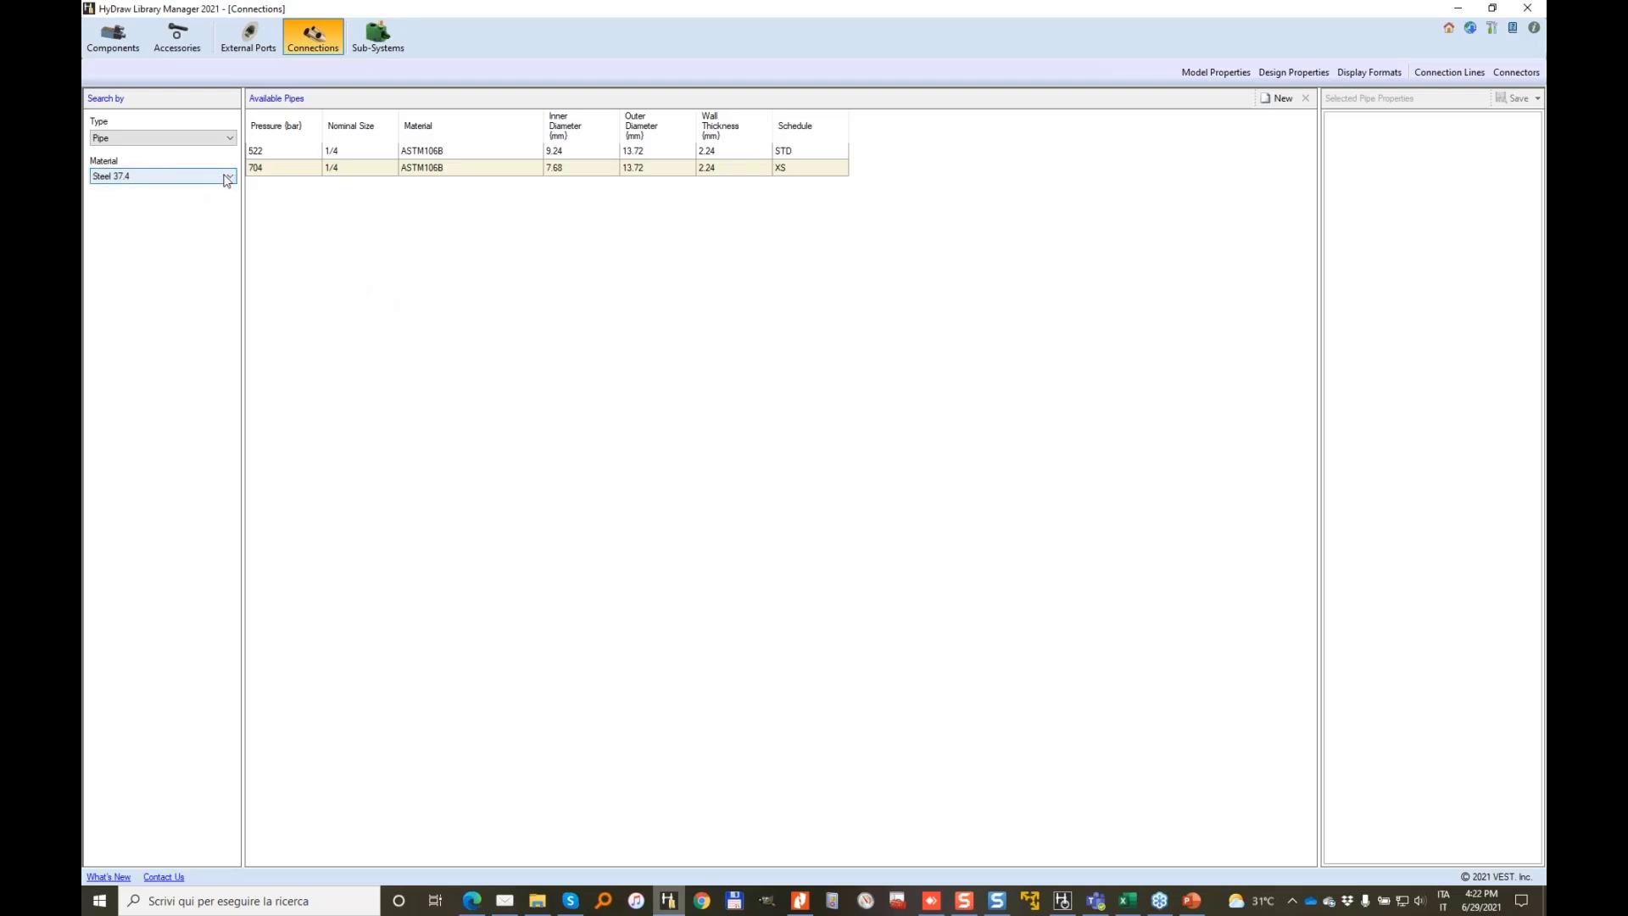
pyautogui.click(227, 138)
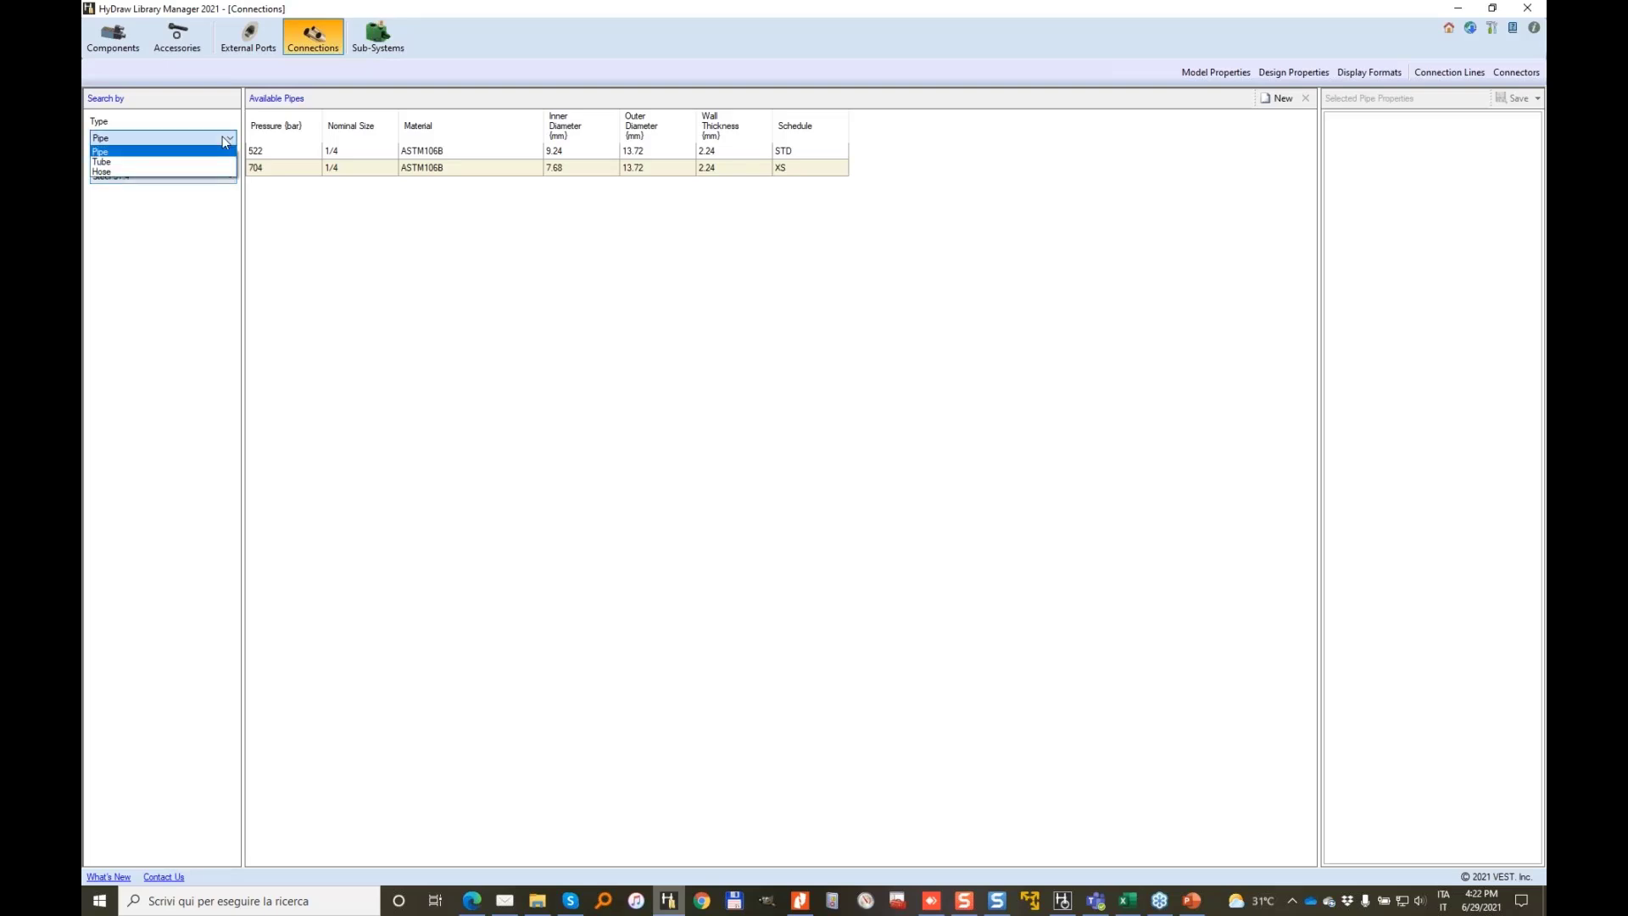
pyautogui.click(109, 172)
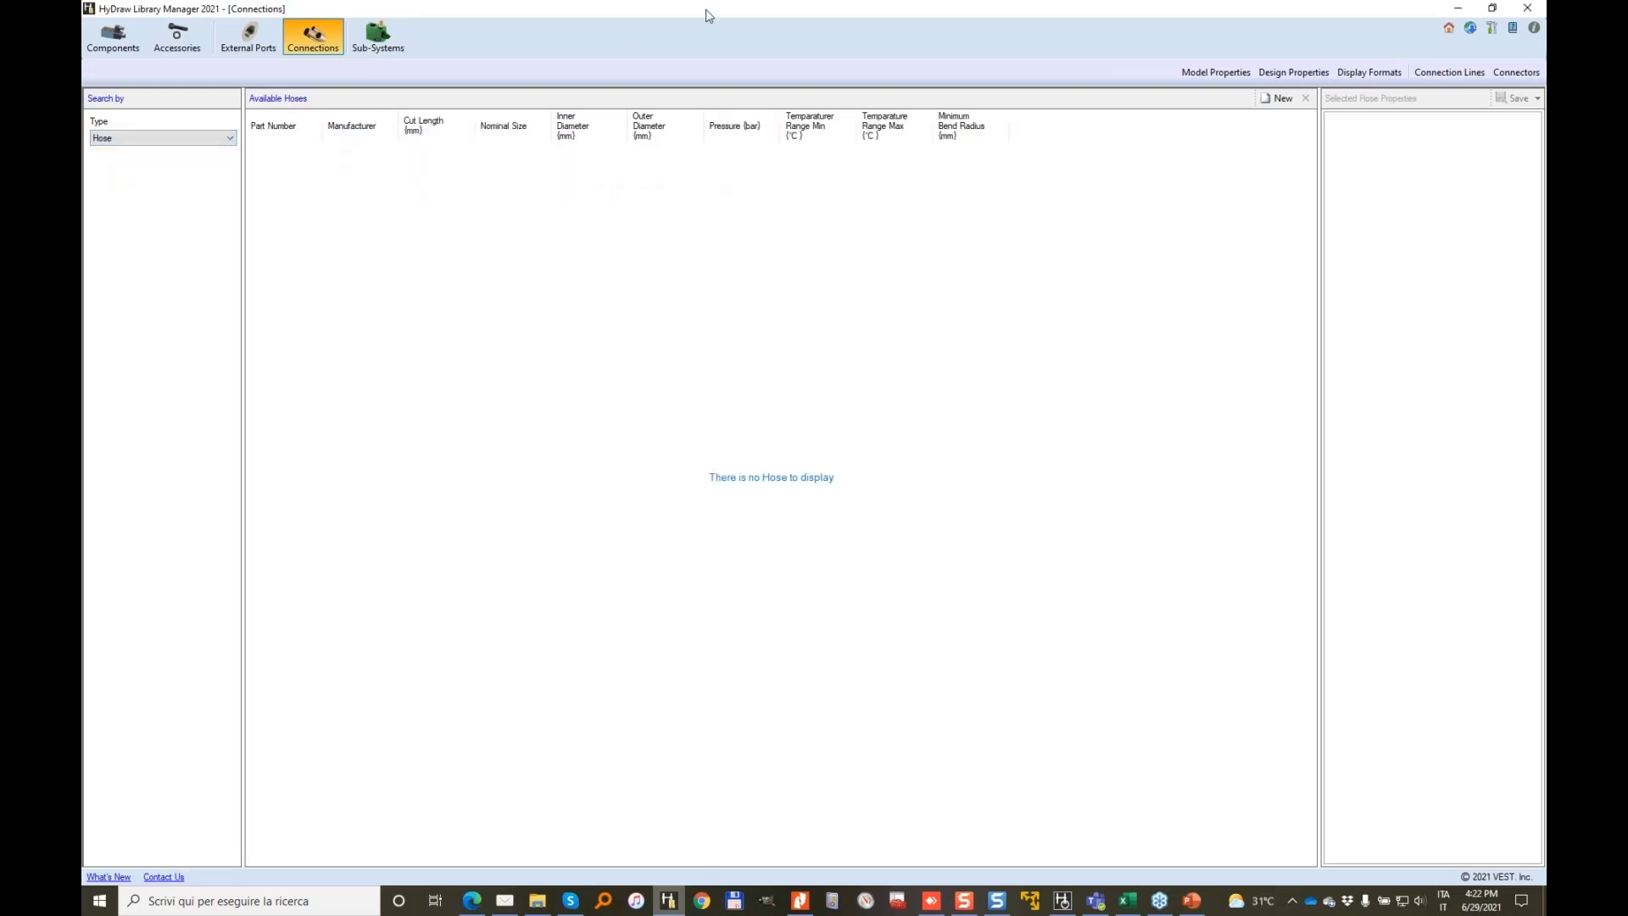
# Tile HyDraw Library Manager side by side with Nitro Pro and bring up the HPD_4400_Catalog hose catalog
pyautogui.moveTo(709, 15); pyautogui.dragTo(85, 340)
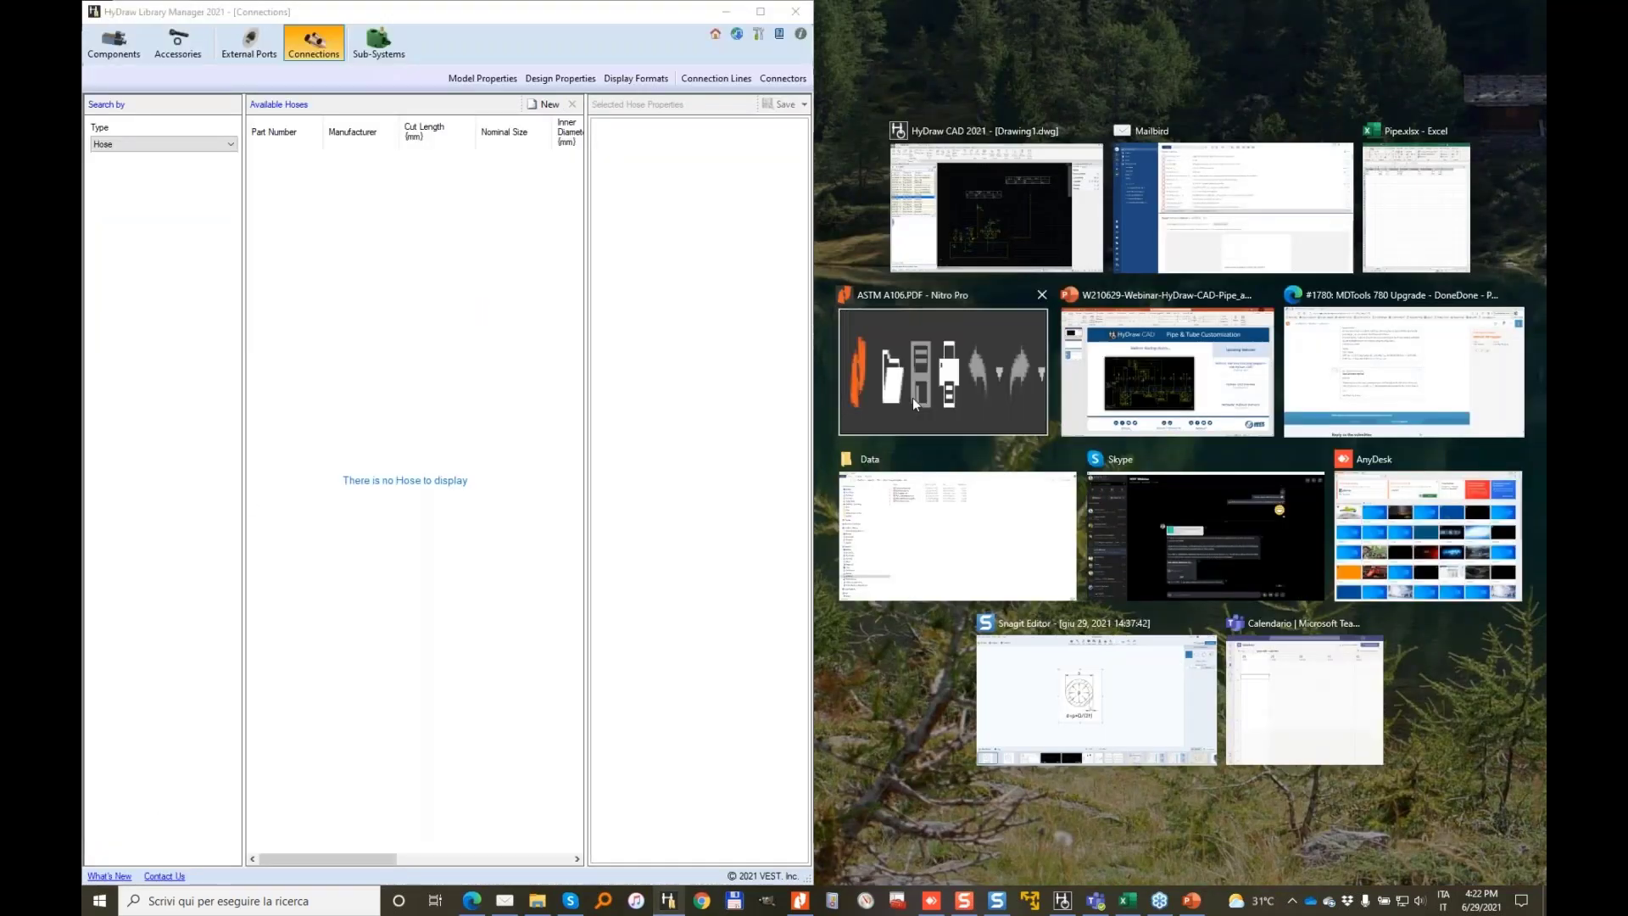
pyautogui.click(912, 398)
pyautogui.click(1045, 130)
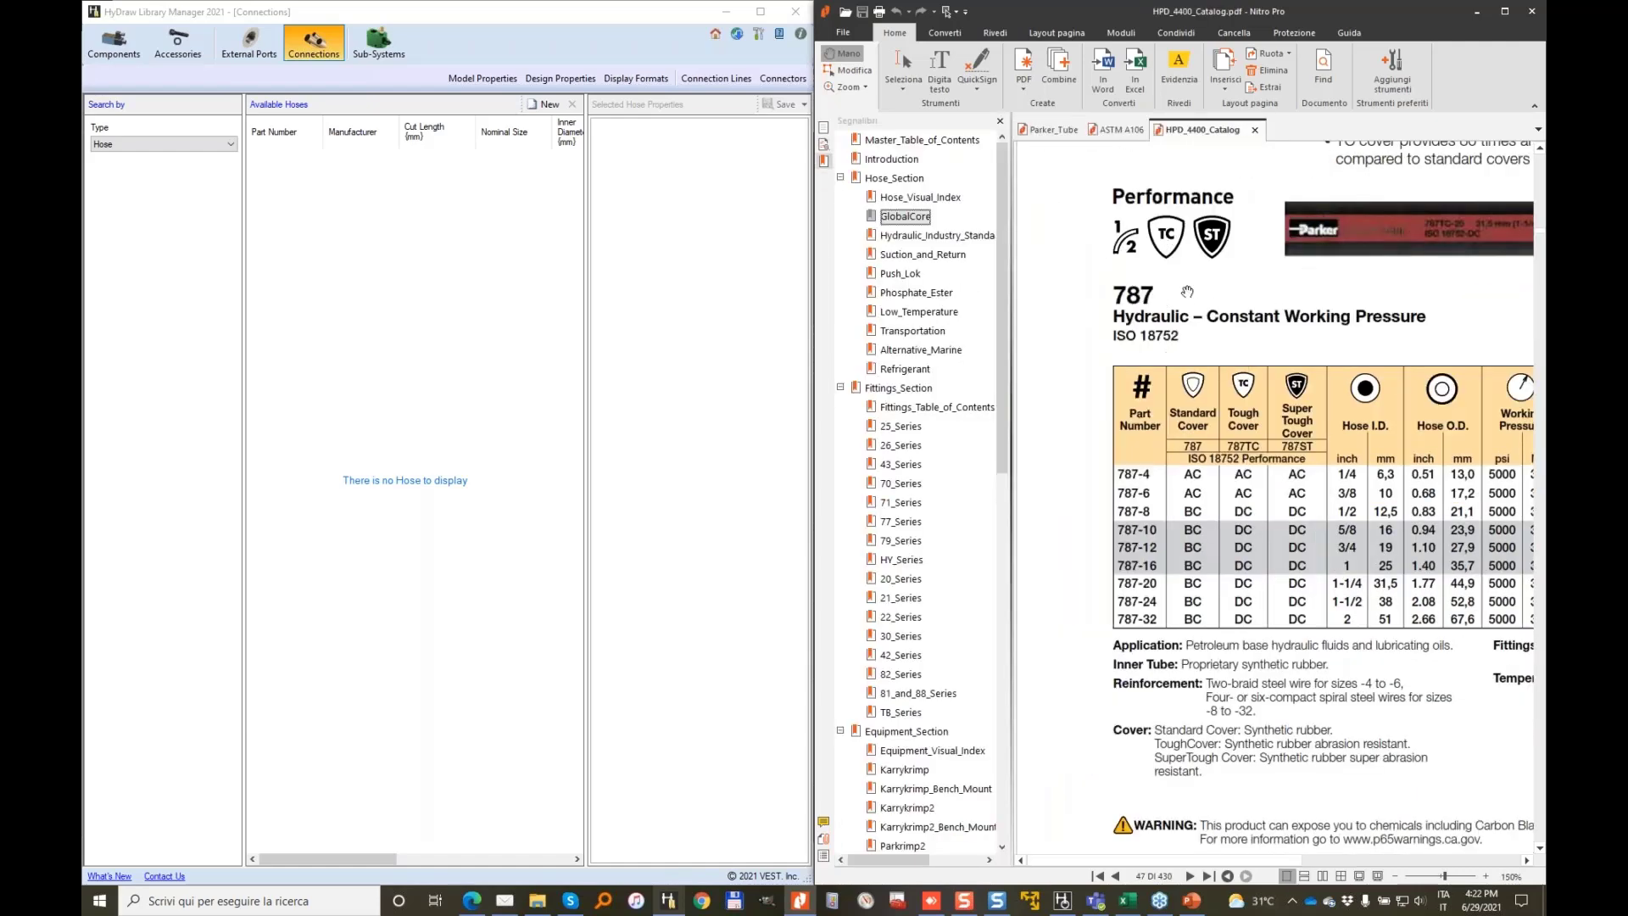
# Create a new hose entry with part number 787-4 and manufacturer Parker
pyautogui.click(544, 105)
pyautogui.click(544, 105)
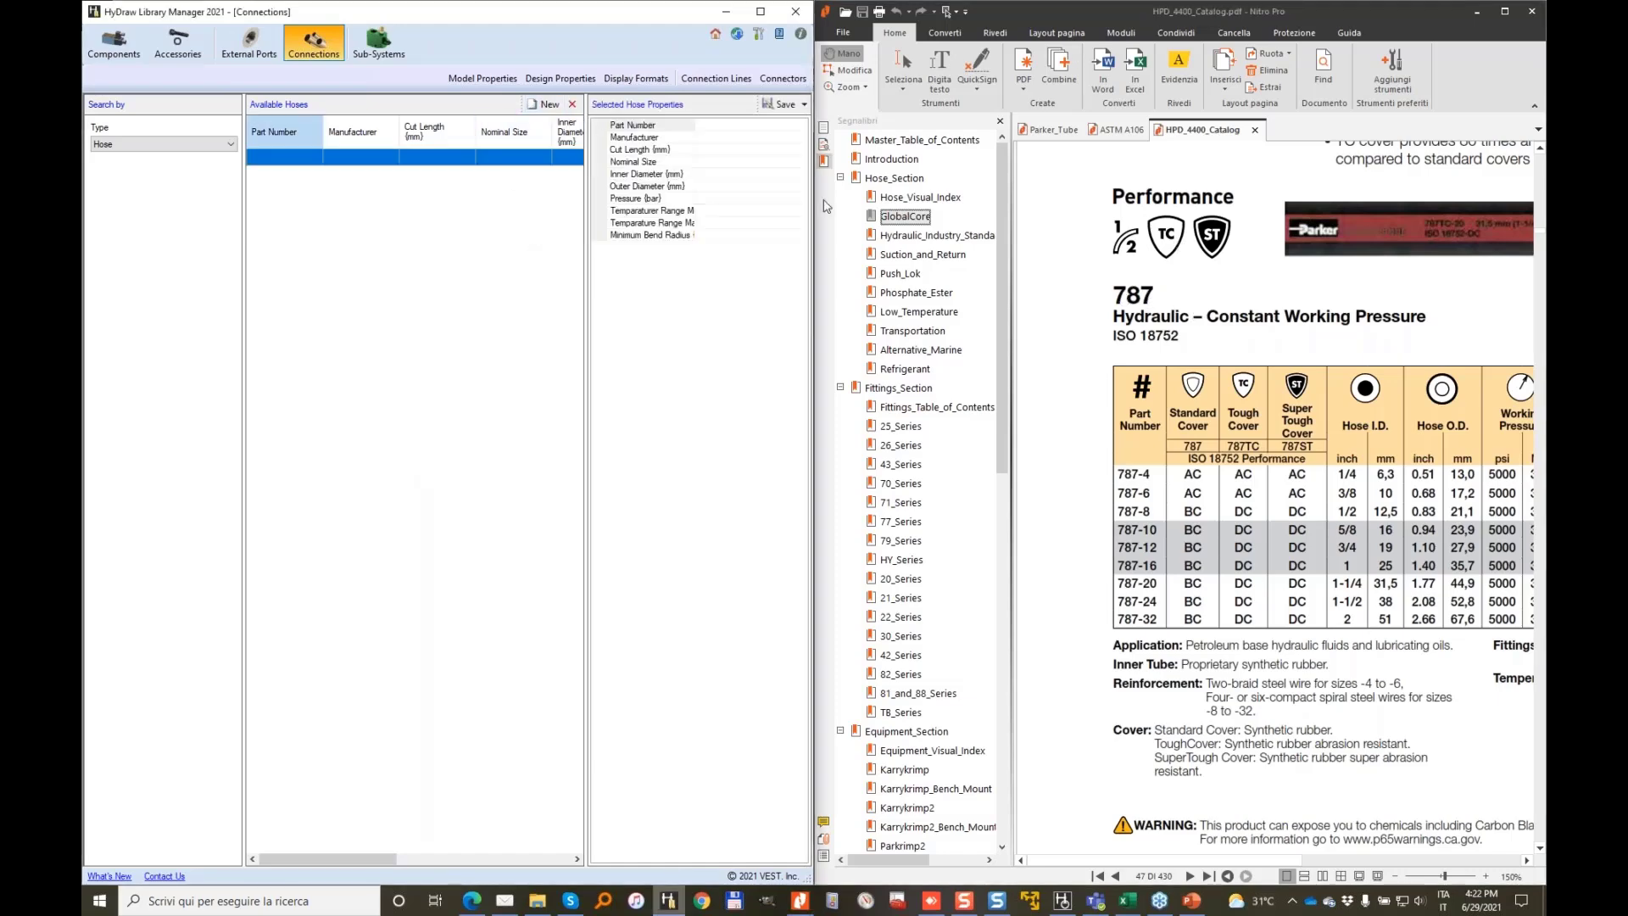
pyautogui.click(733, 123)
pyautogui.write('787-4')
pyautogui.press('Return')
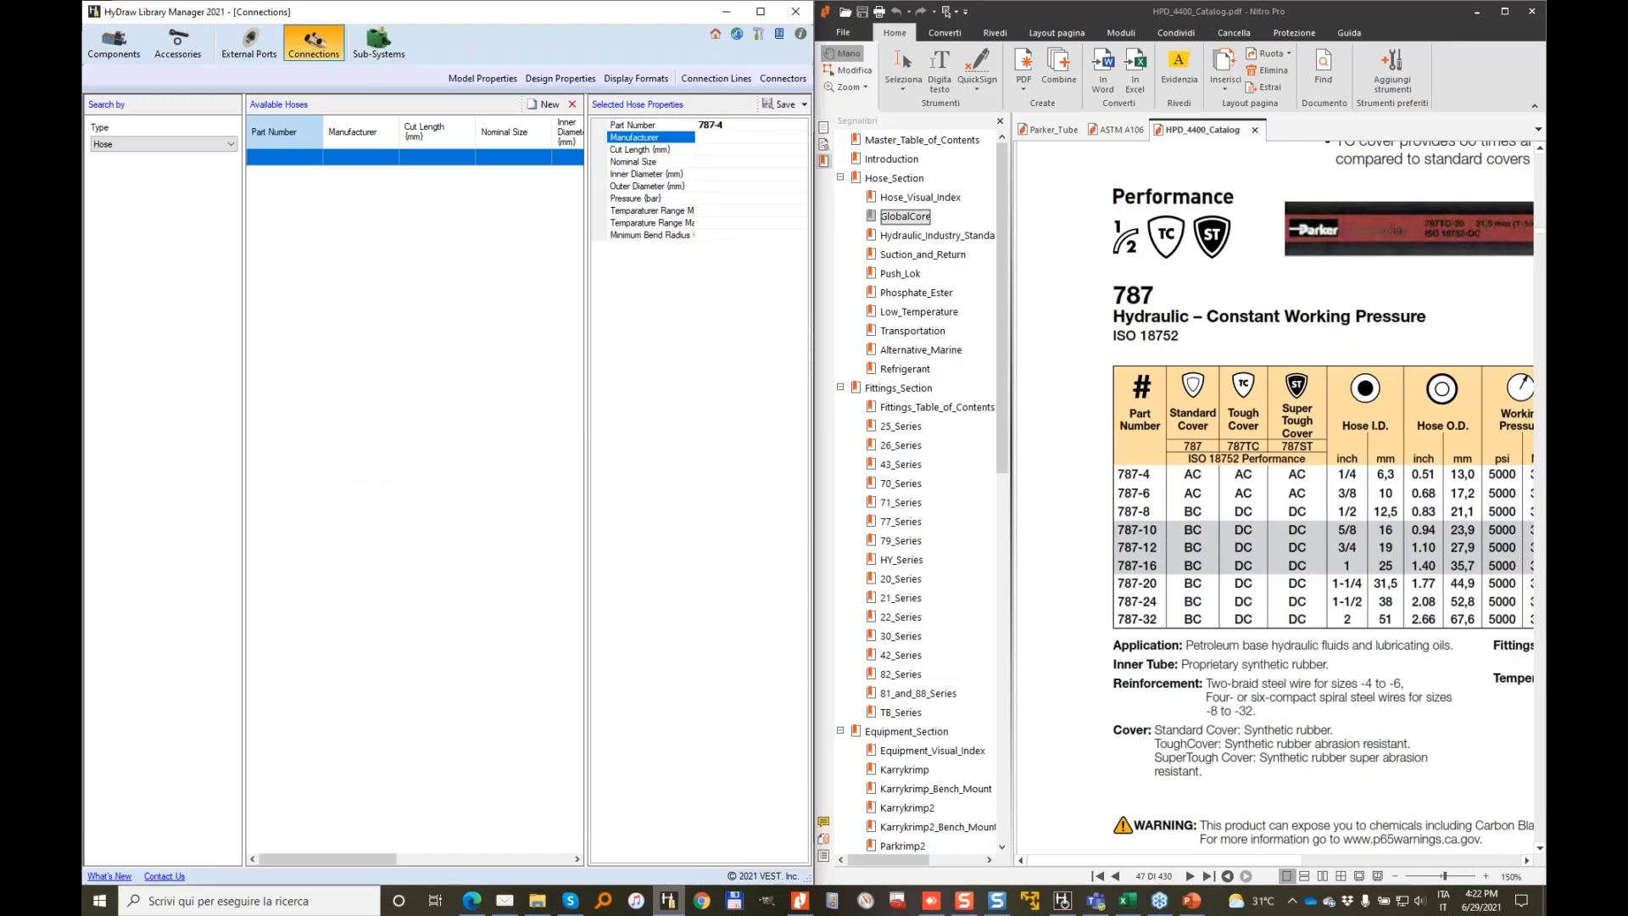
pyautogui.press('Return')
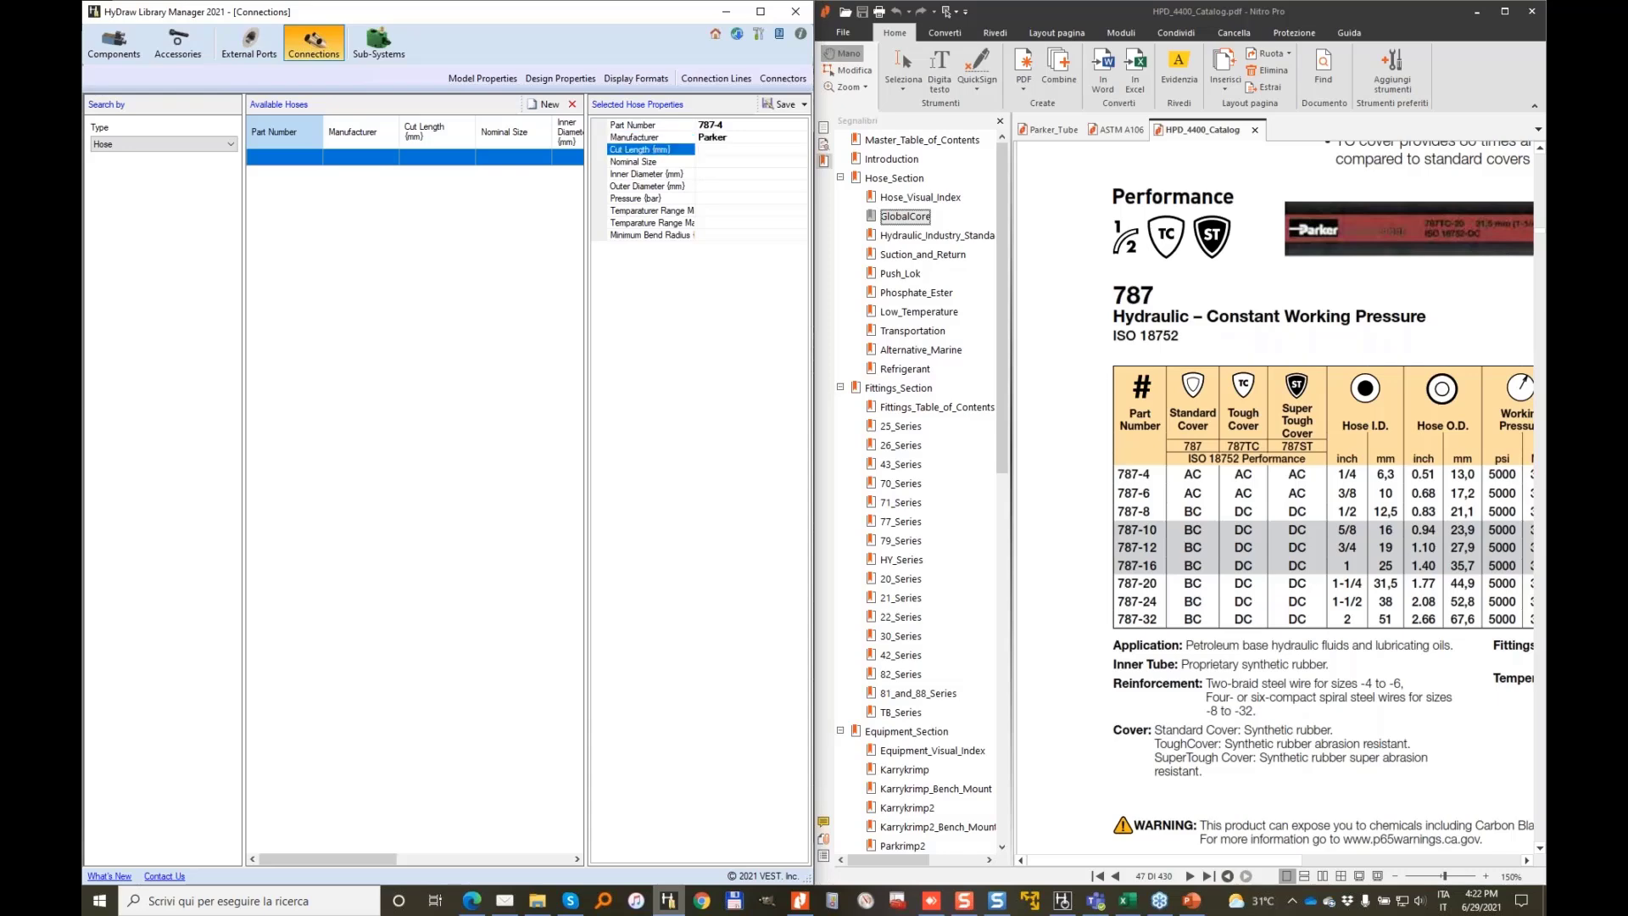
# Leave the cut length empty and set the hose's nominal size to 04, inner diameter to 6.3 mm and outer diameter to 13 mm
pyautogui.press('Return')
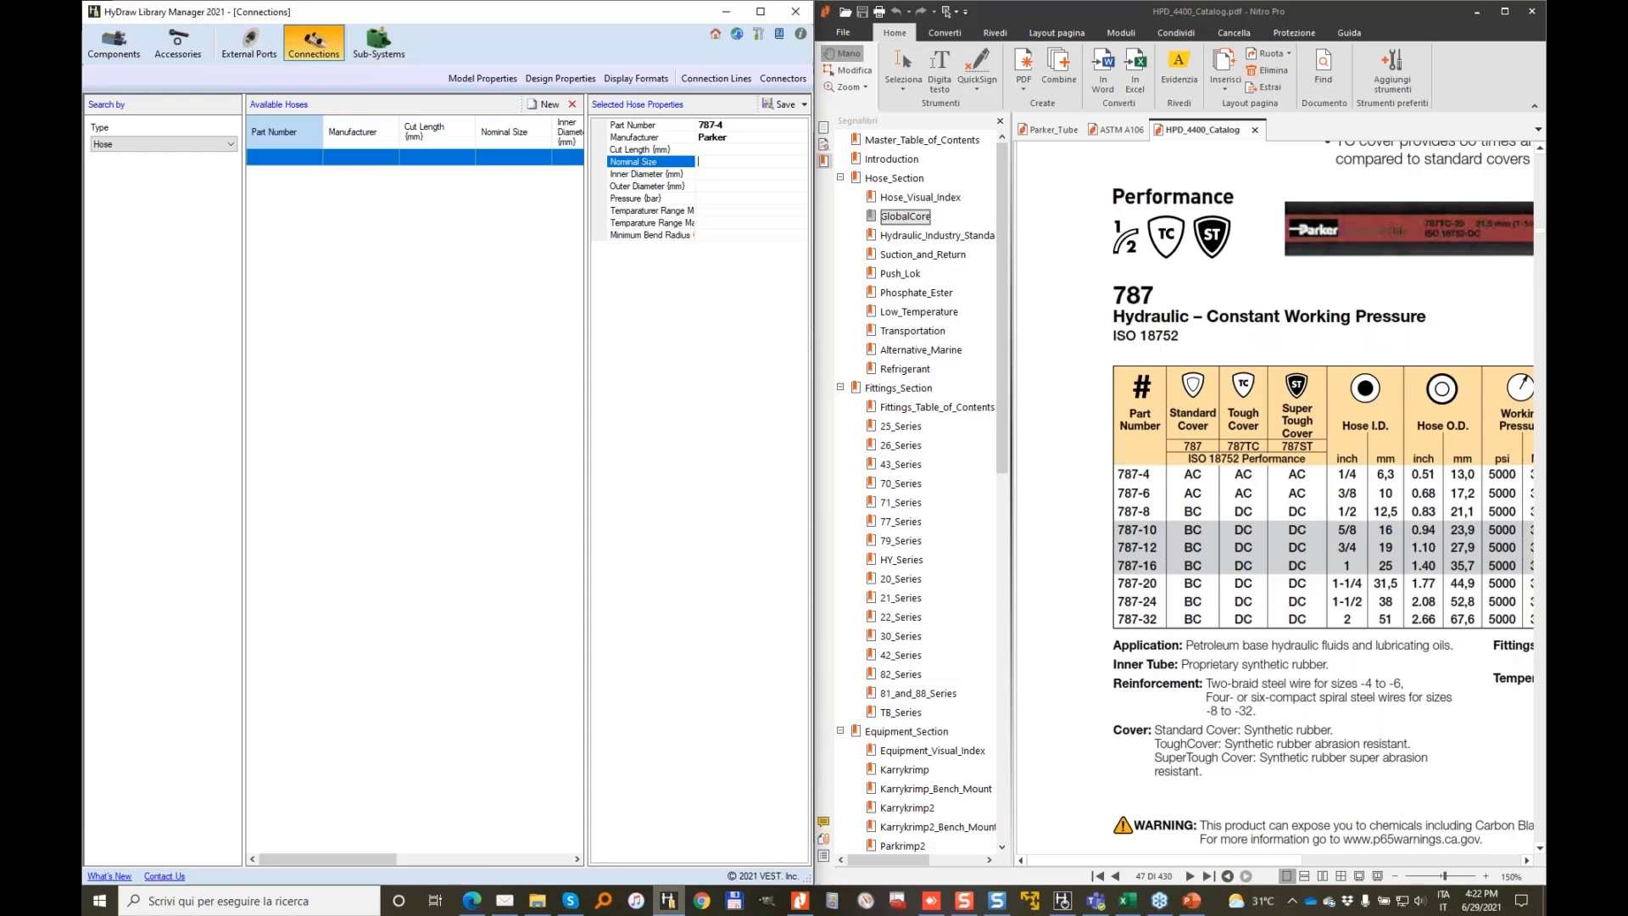
pyautogui.write('04')
pyautogui.press('Return')
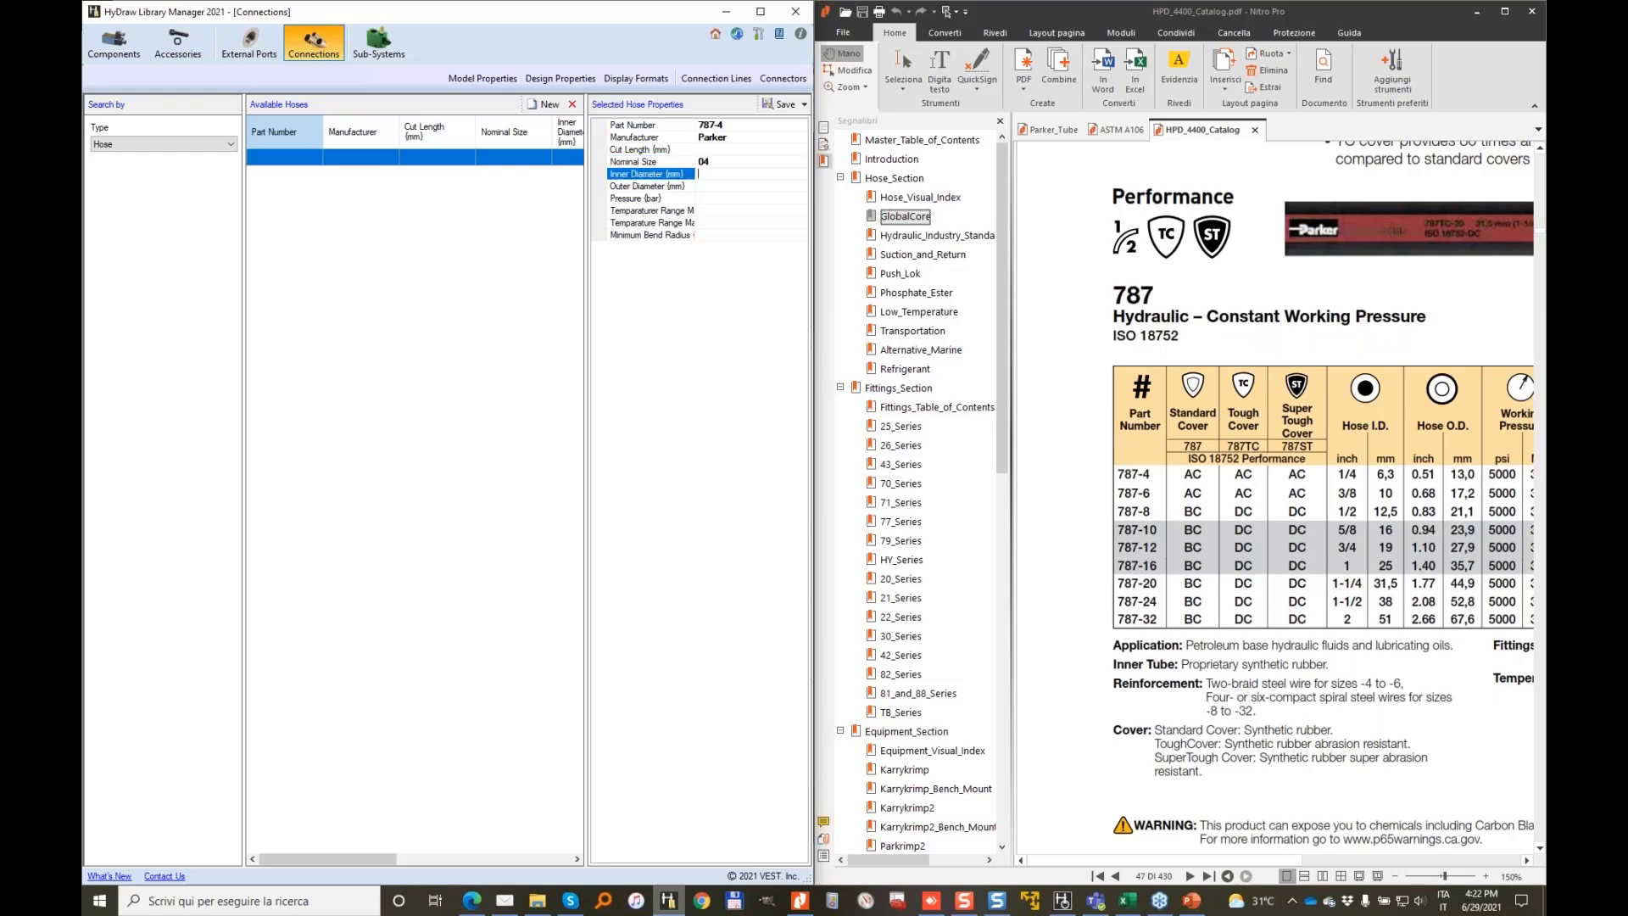
pyautogui.press('Return')
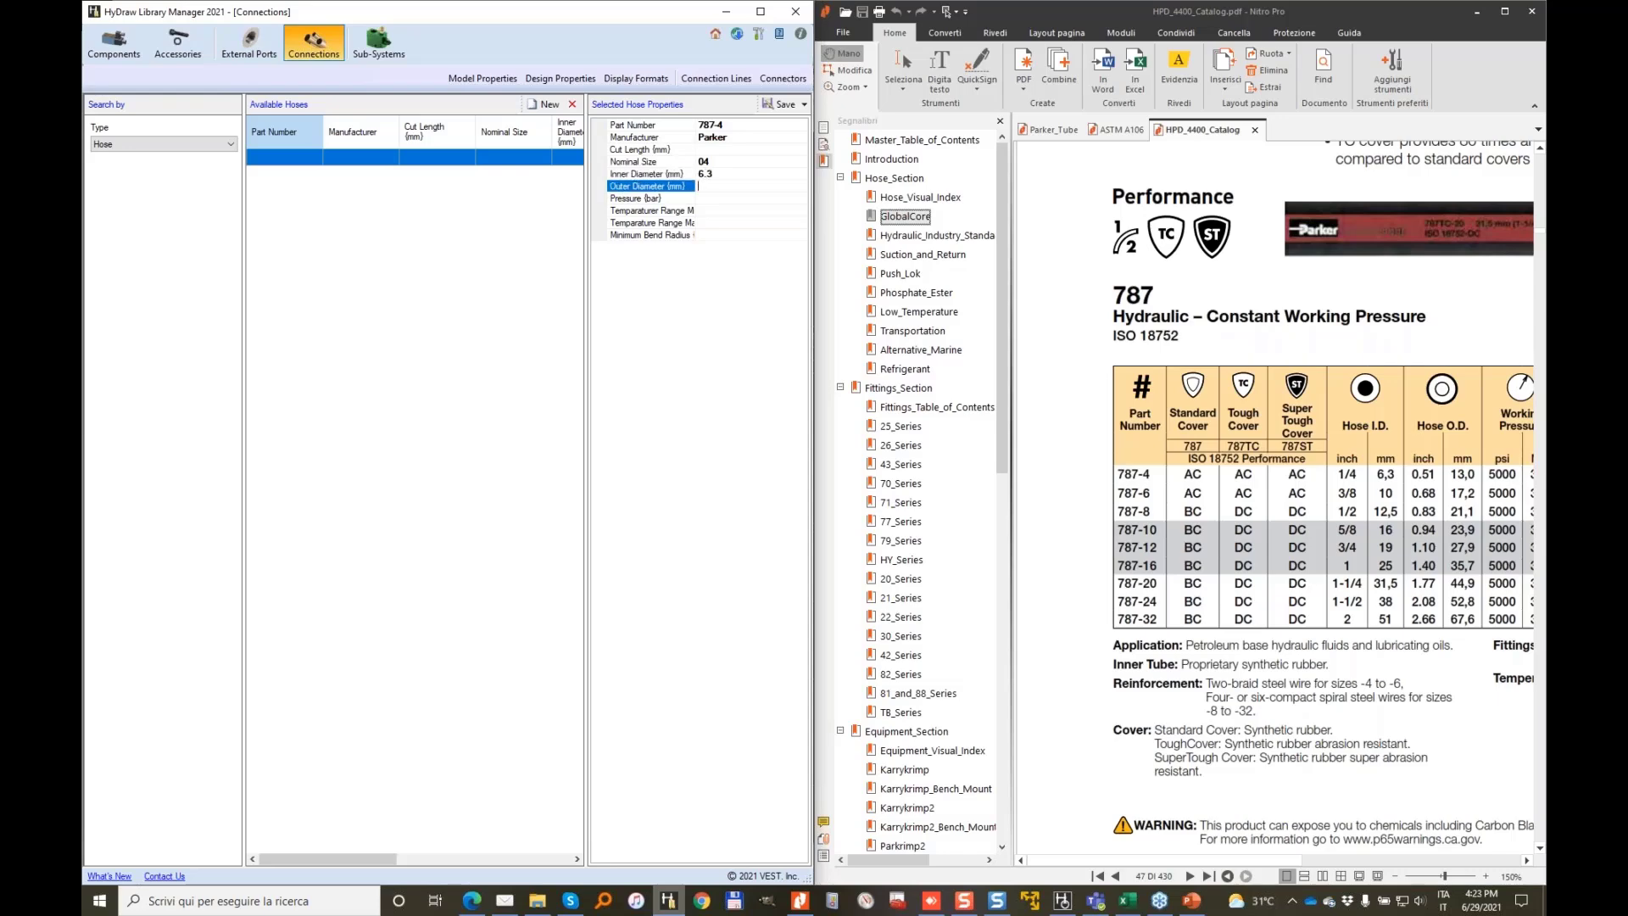
pyautogui.write('13')
pyautogui.press('Return')
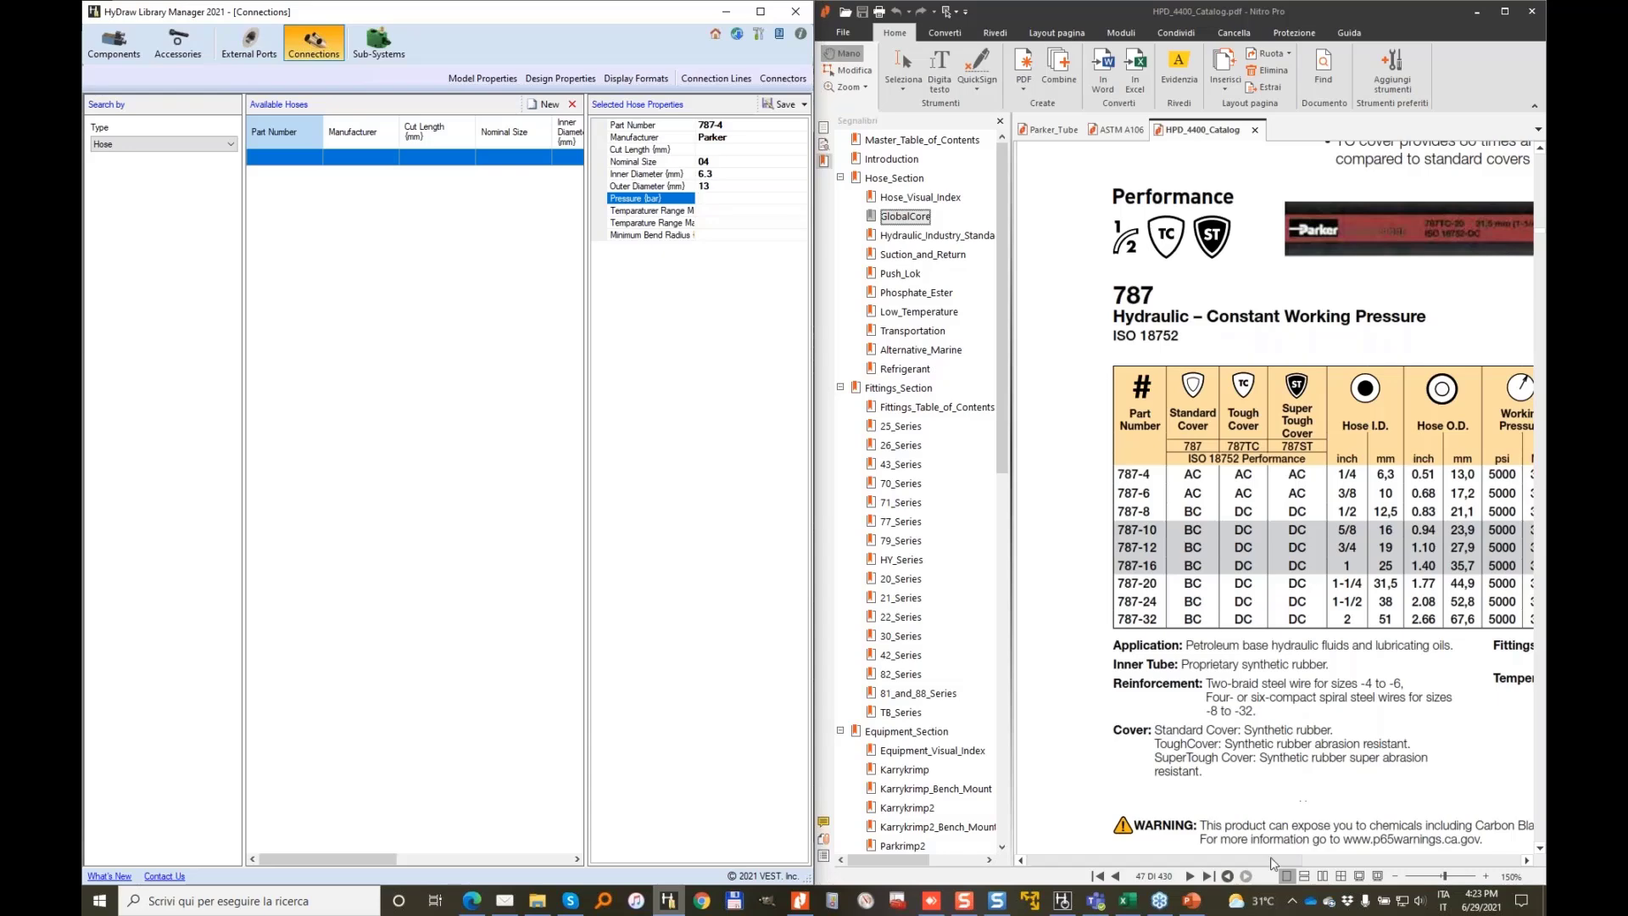
# Set the hose's pressure to 350 bar from the catalog table and save the 787-4 entry
pyautogui.moveTo(1273, 865); pyautogui.dragTo(1348, 858)
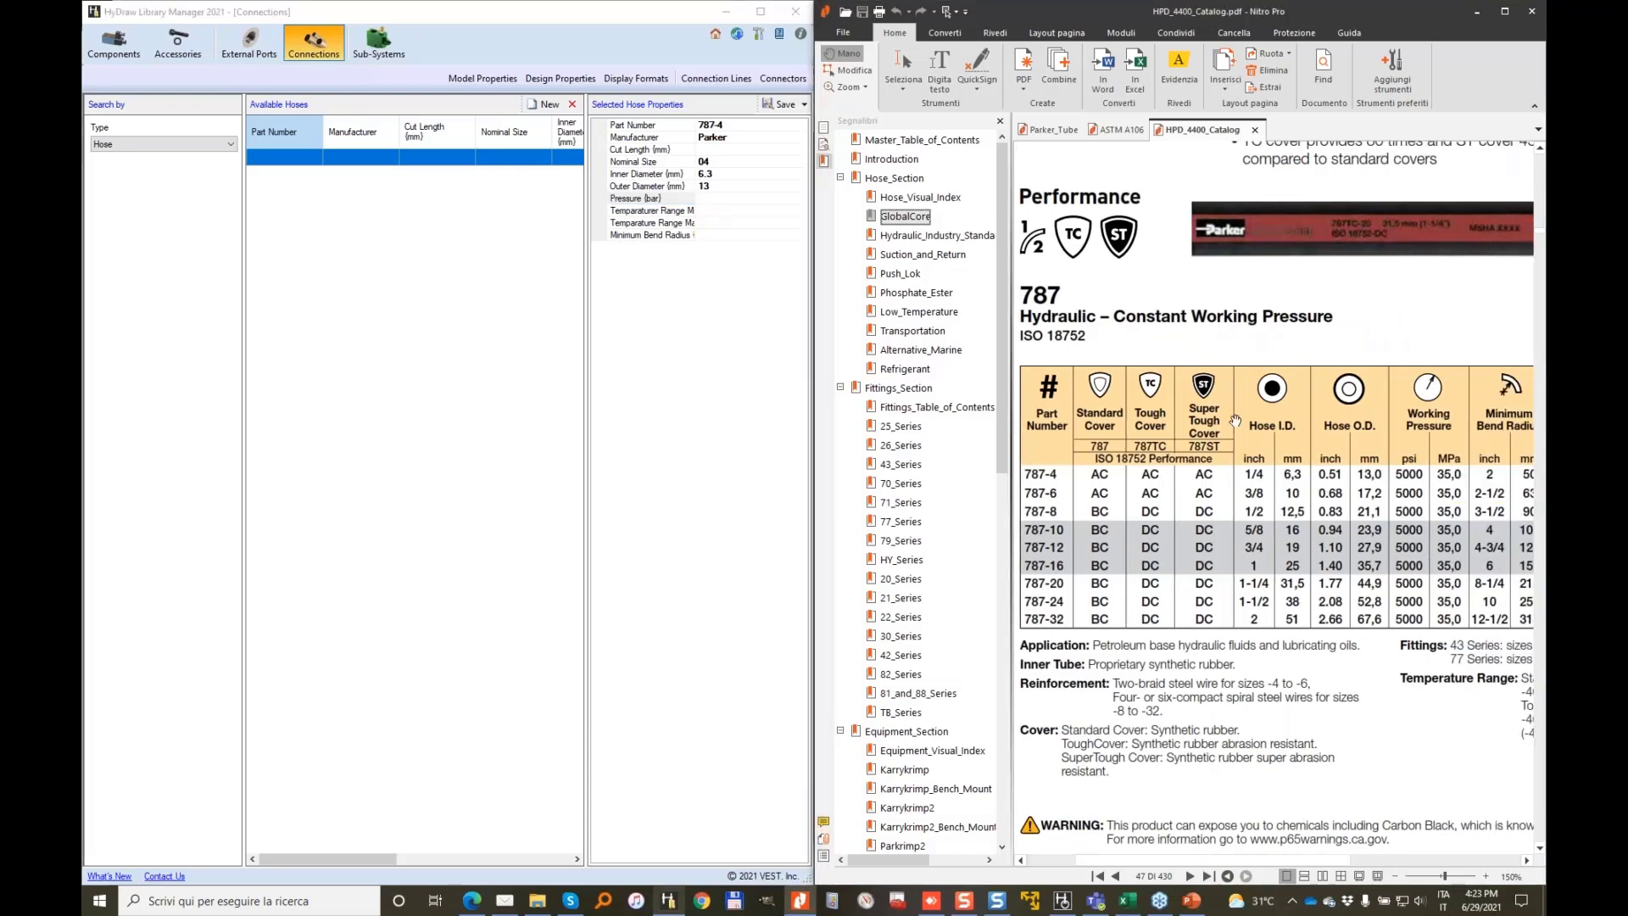
pyautogui.click(728, 204)
pyautogui.write('350')
pyautogui.press('Return')
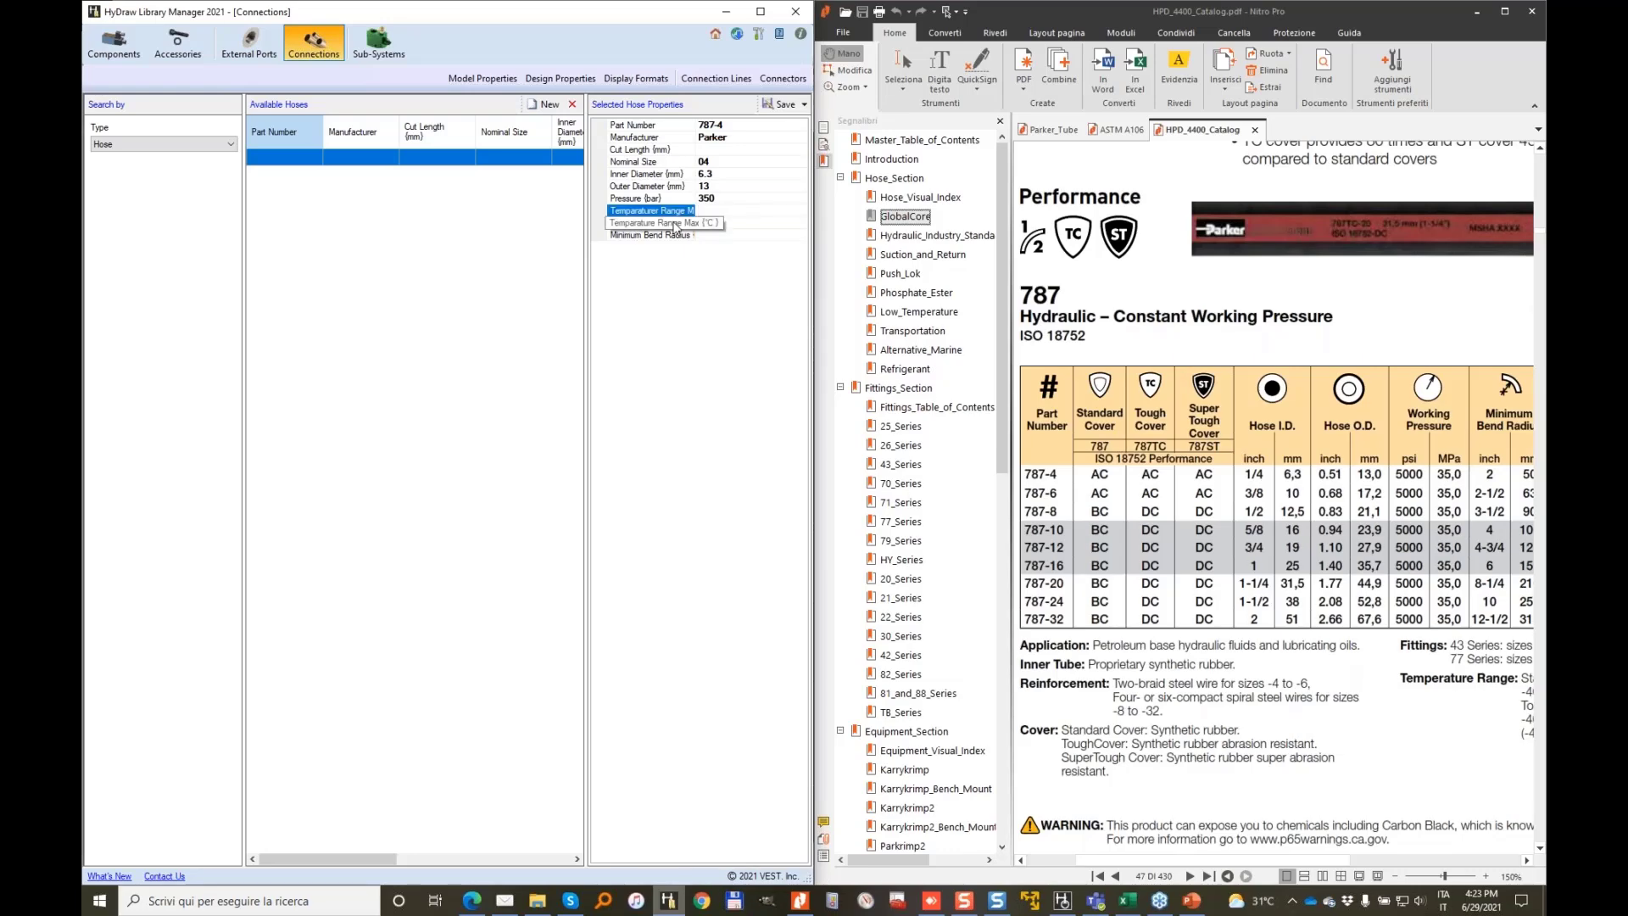
pyautogui.click(785, 105)
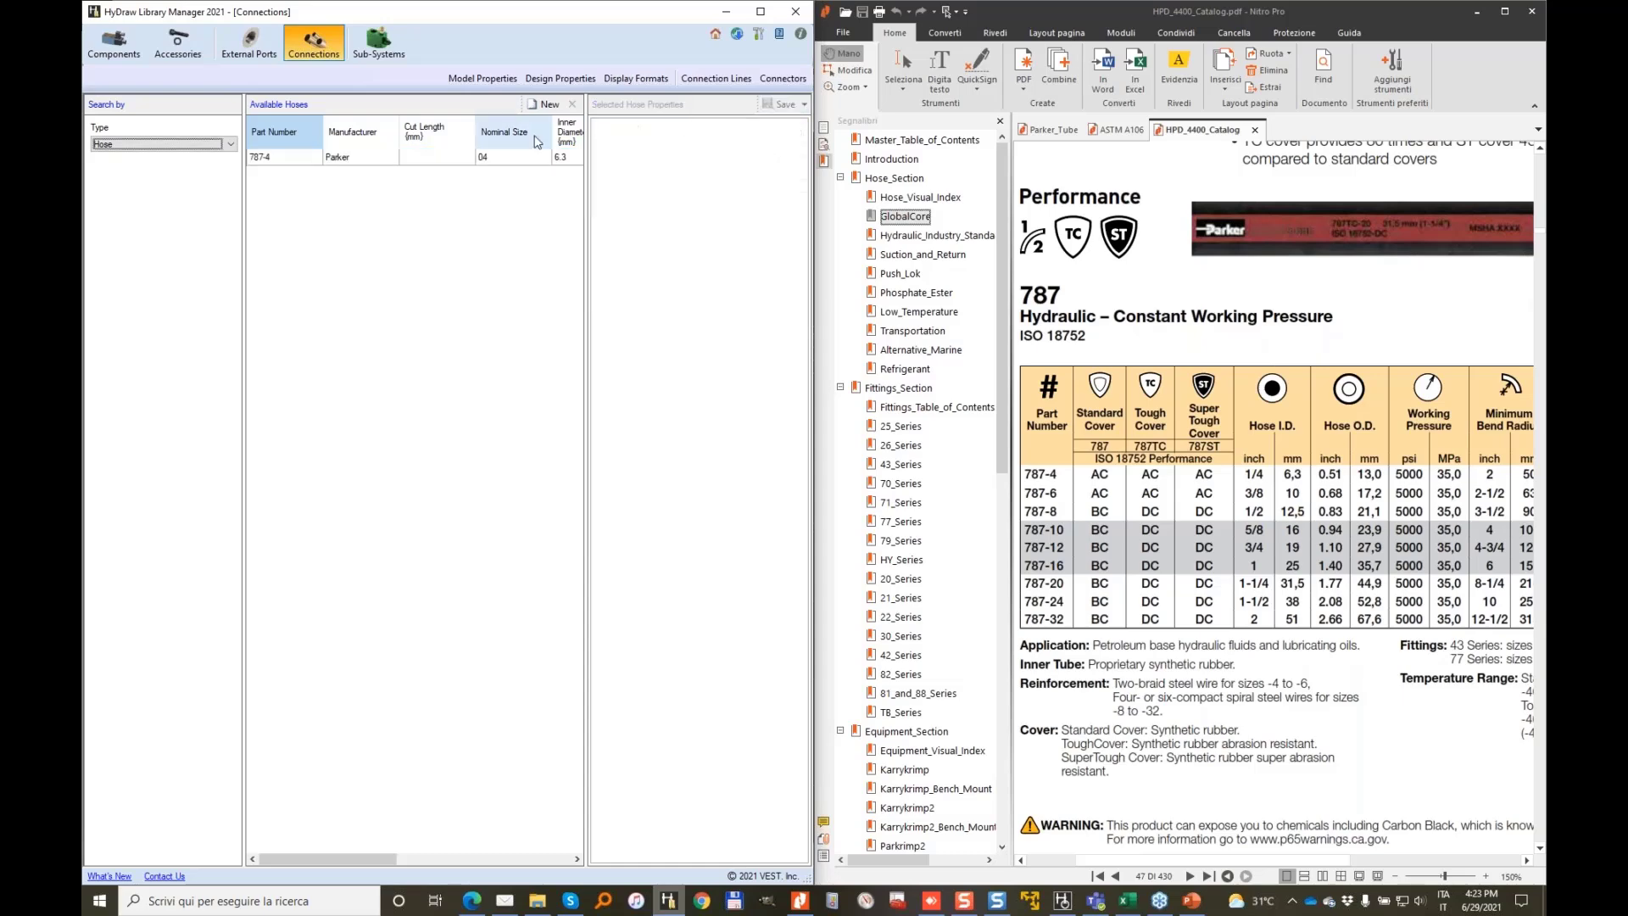
# Use the saved 787-4 hose as a template and change its part number to 787-6
pyautogui.click(442, 159)
pyautogui.click(742, 127)
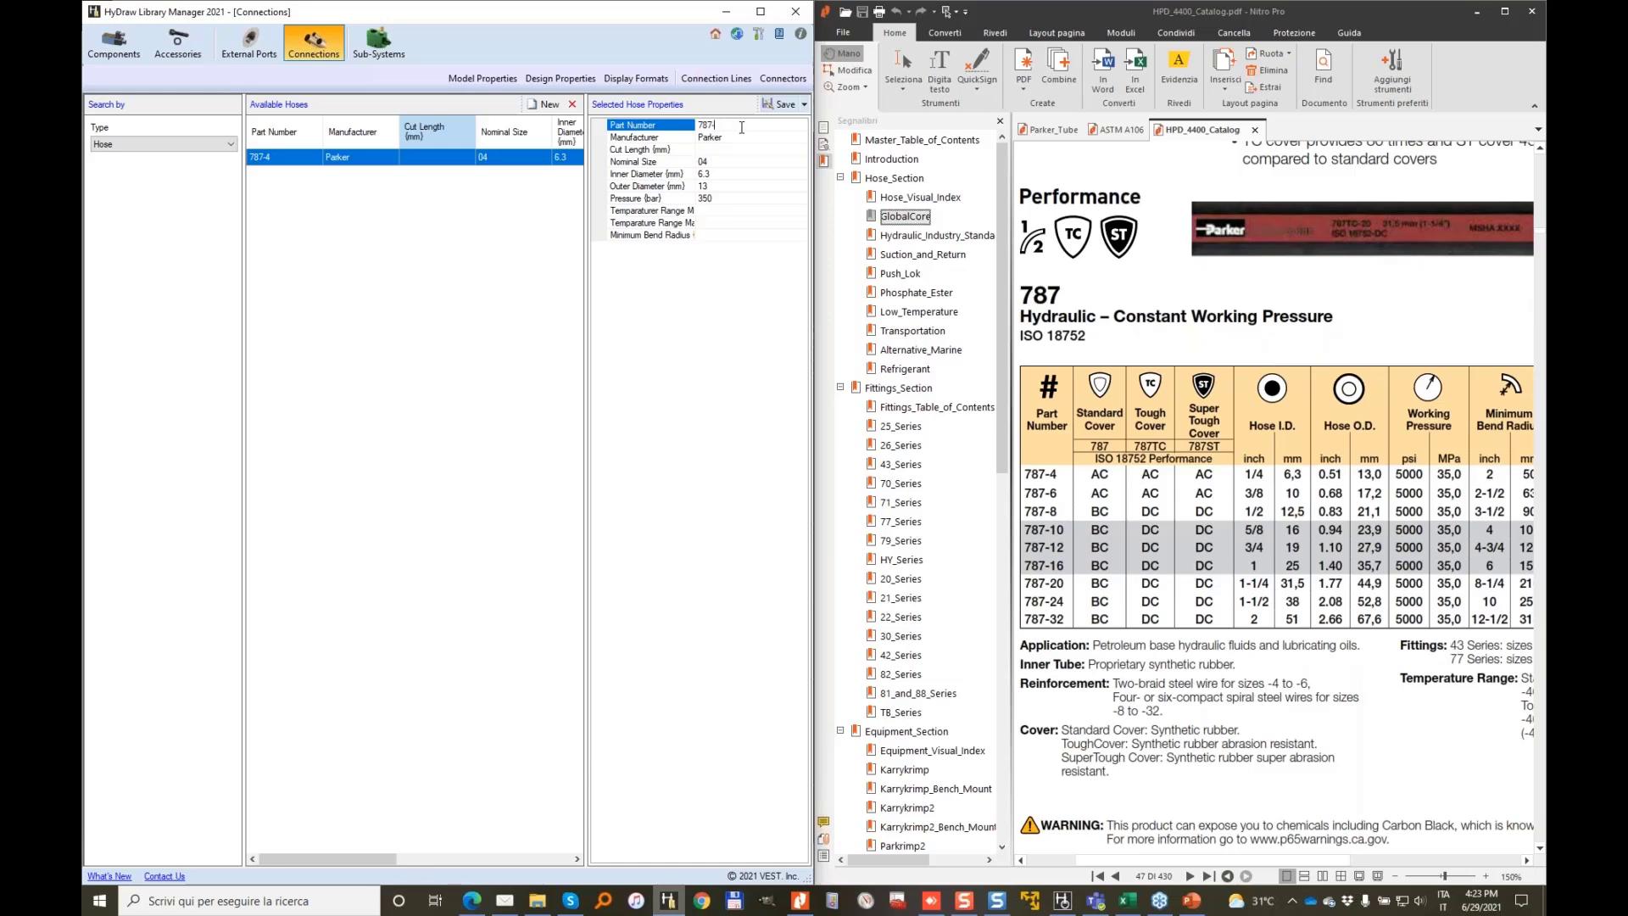
pyautogui.write('6')
pyautogui.press('Tab')
# Set nominal size 06, inner diameter 10 mm and outer diameter 17.2 mm, and save the 787-6 hose as a new entry
pyautogui.press('Tab')
pyautogui.press('Tab')
pyautogui.press('Tab')
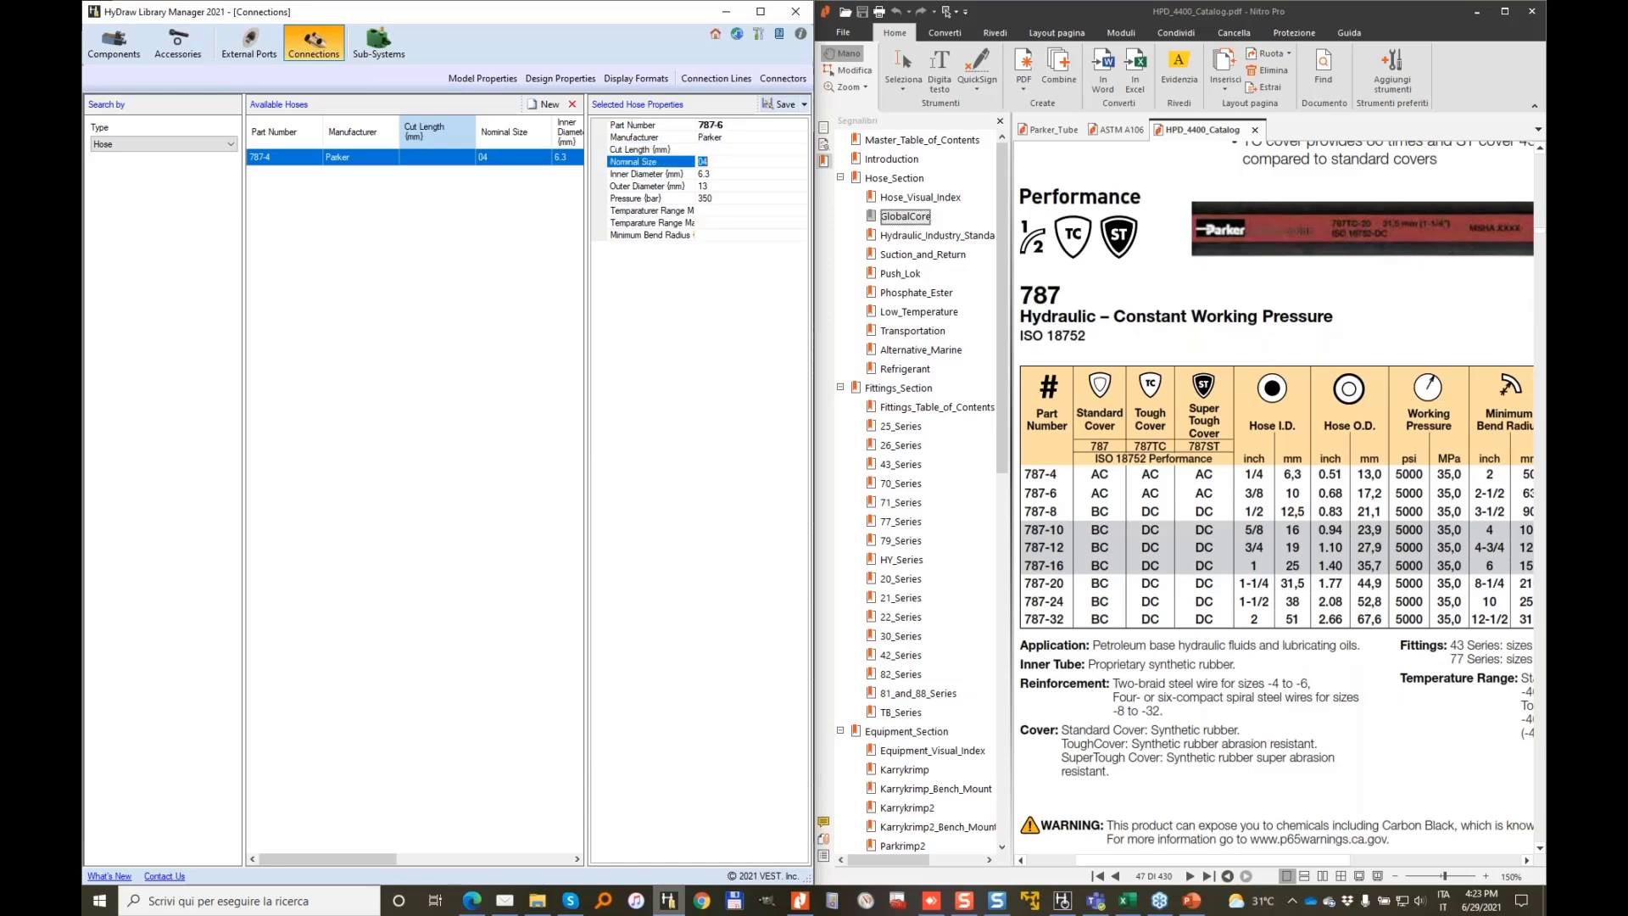
pyautogui.write('06')
pyautogui.press('Tab')
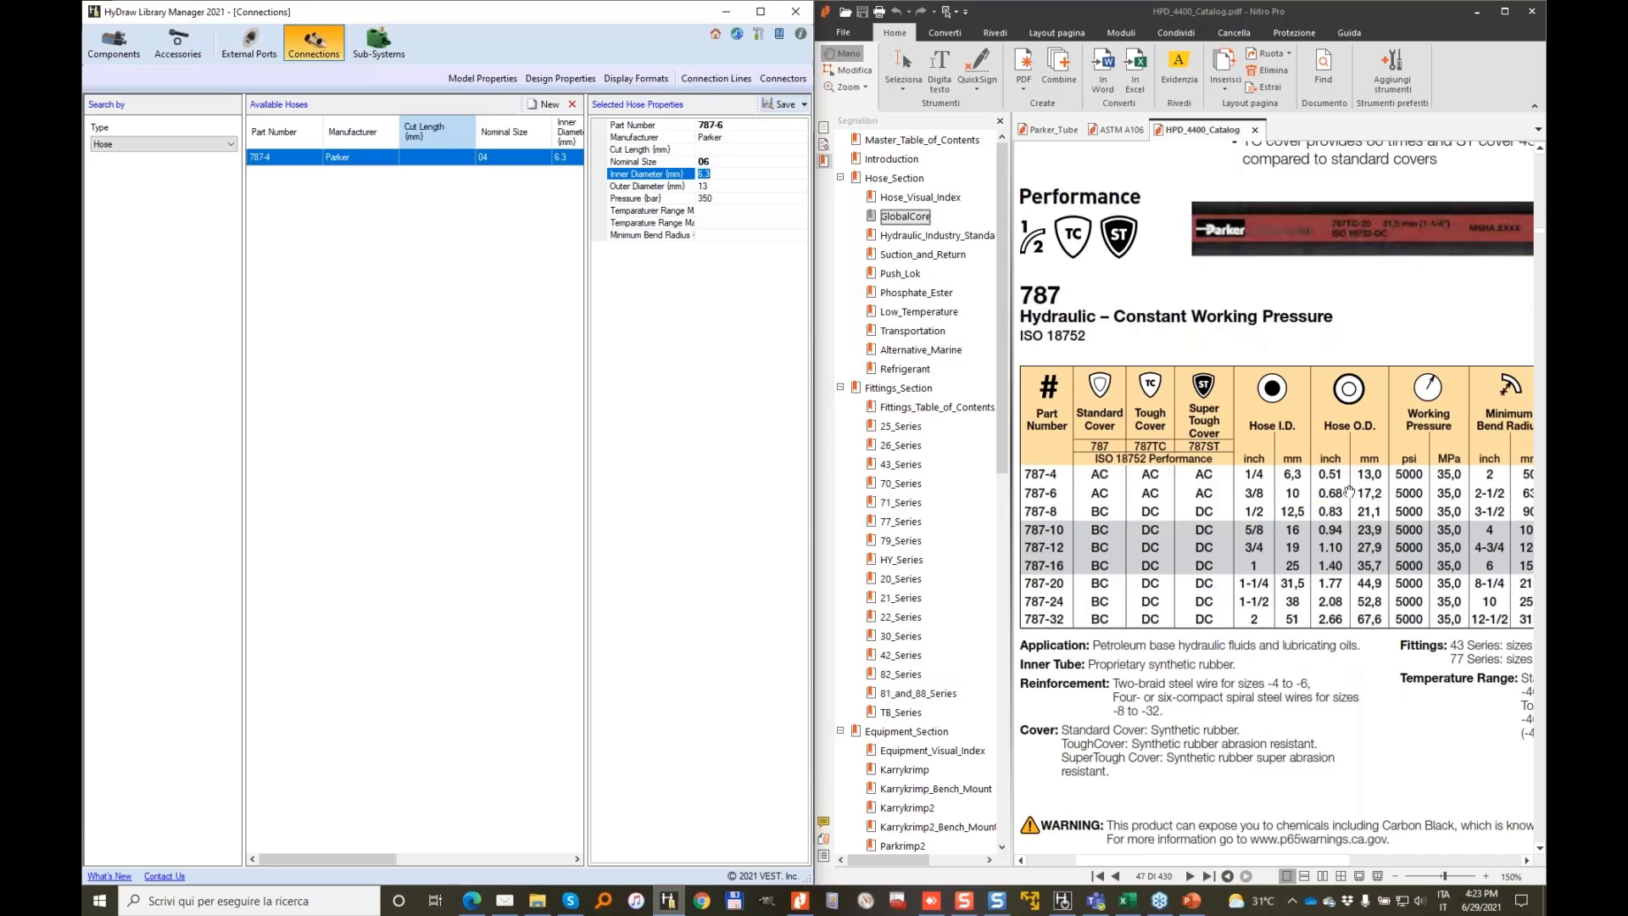
pyautogui.write('10')
pyautogui.press('Tab')
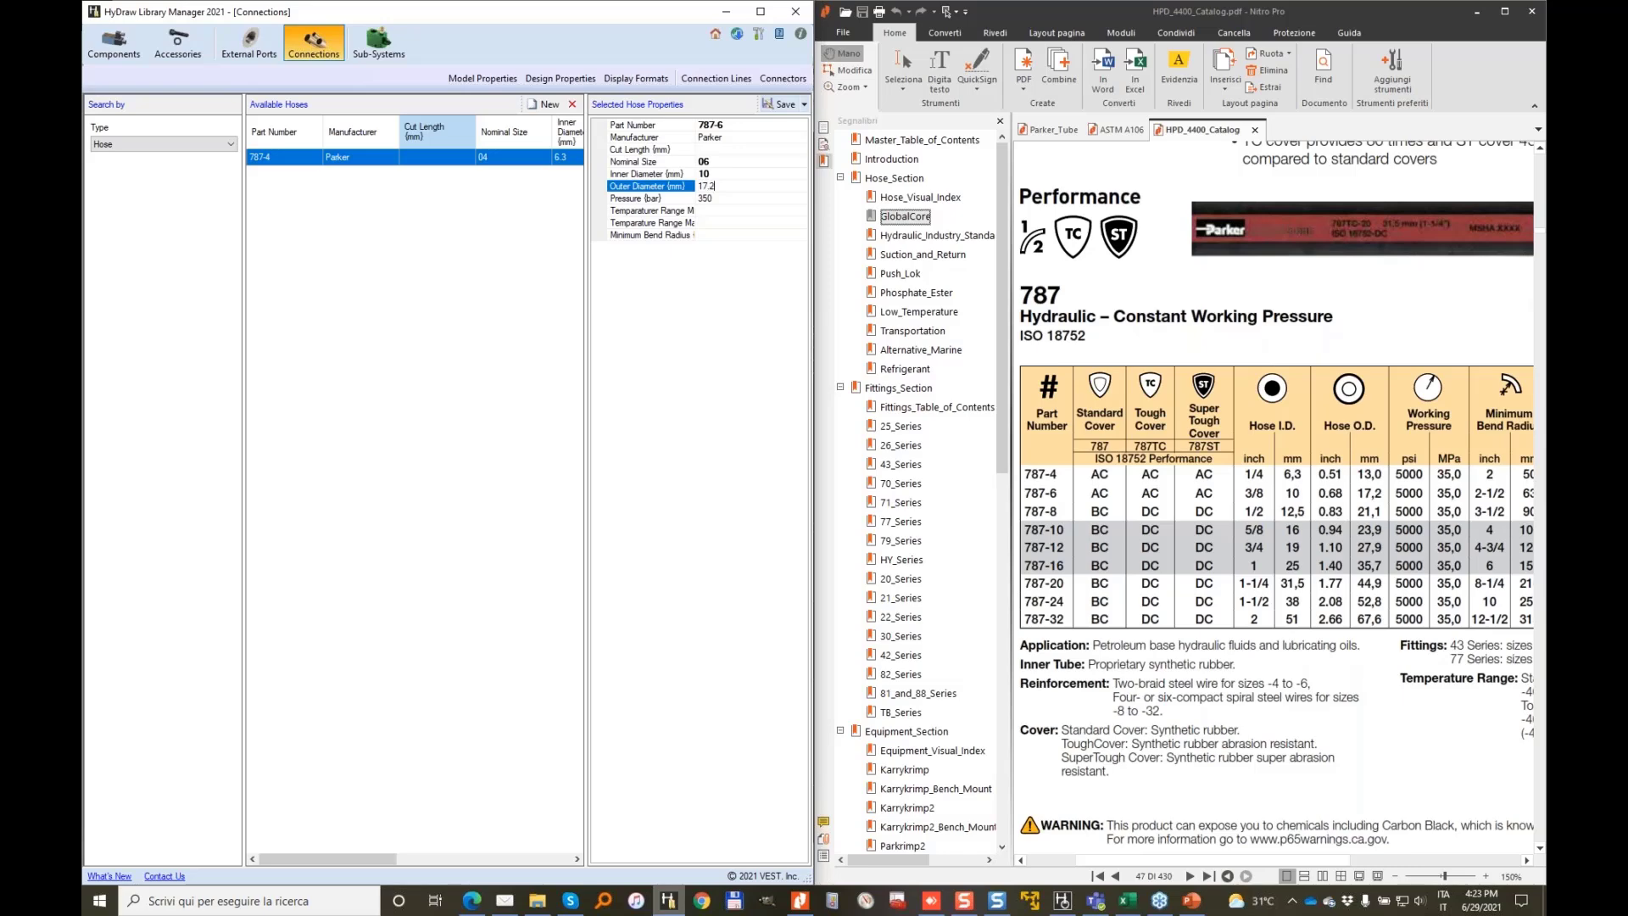
pyautogui.click(805, 105)
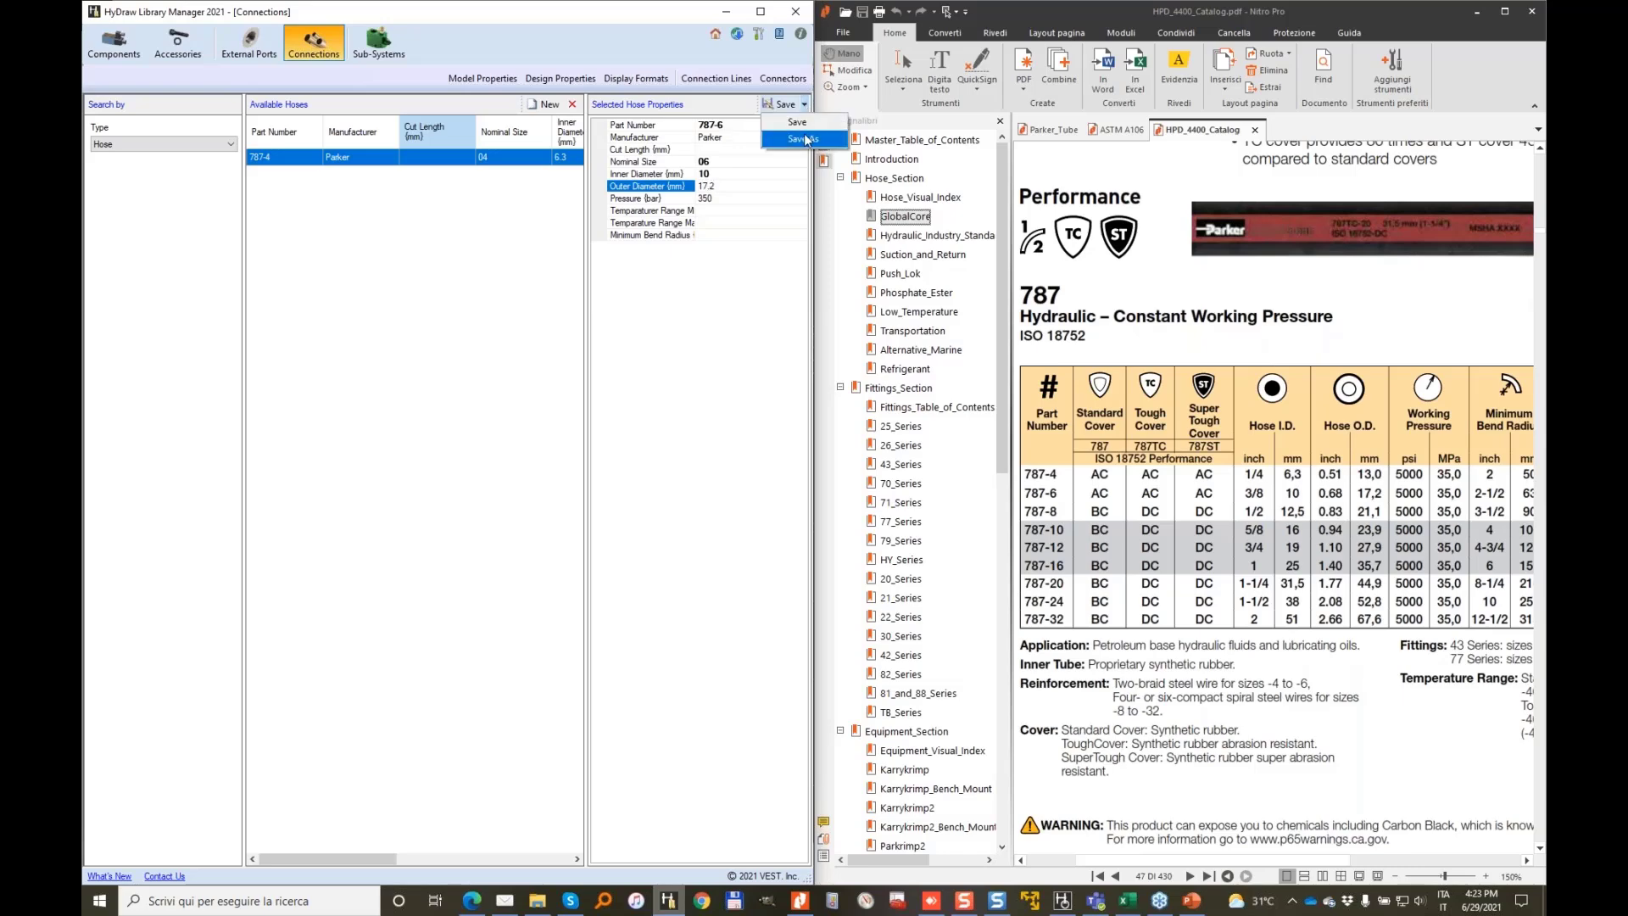
pyautogui.click(802, 139)
# Derive a 797-4 hose with 420 bar pressure from the 787-4 entry, following the catalog's 797 table, and save it as a new entry
pyautogui.scroll(-10, 1204, 383)
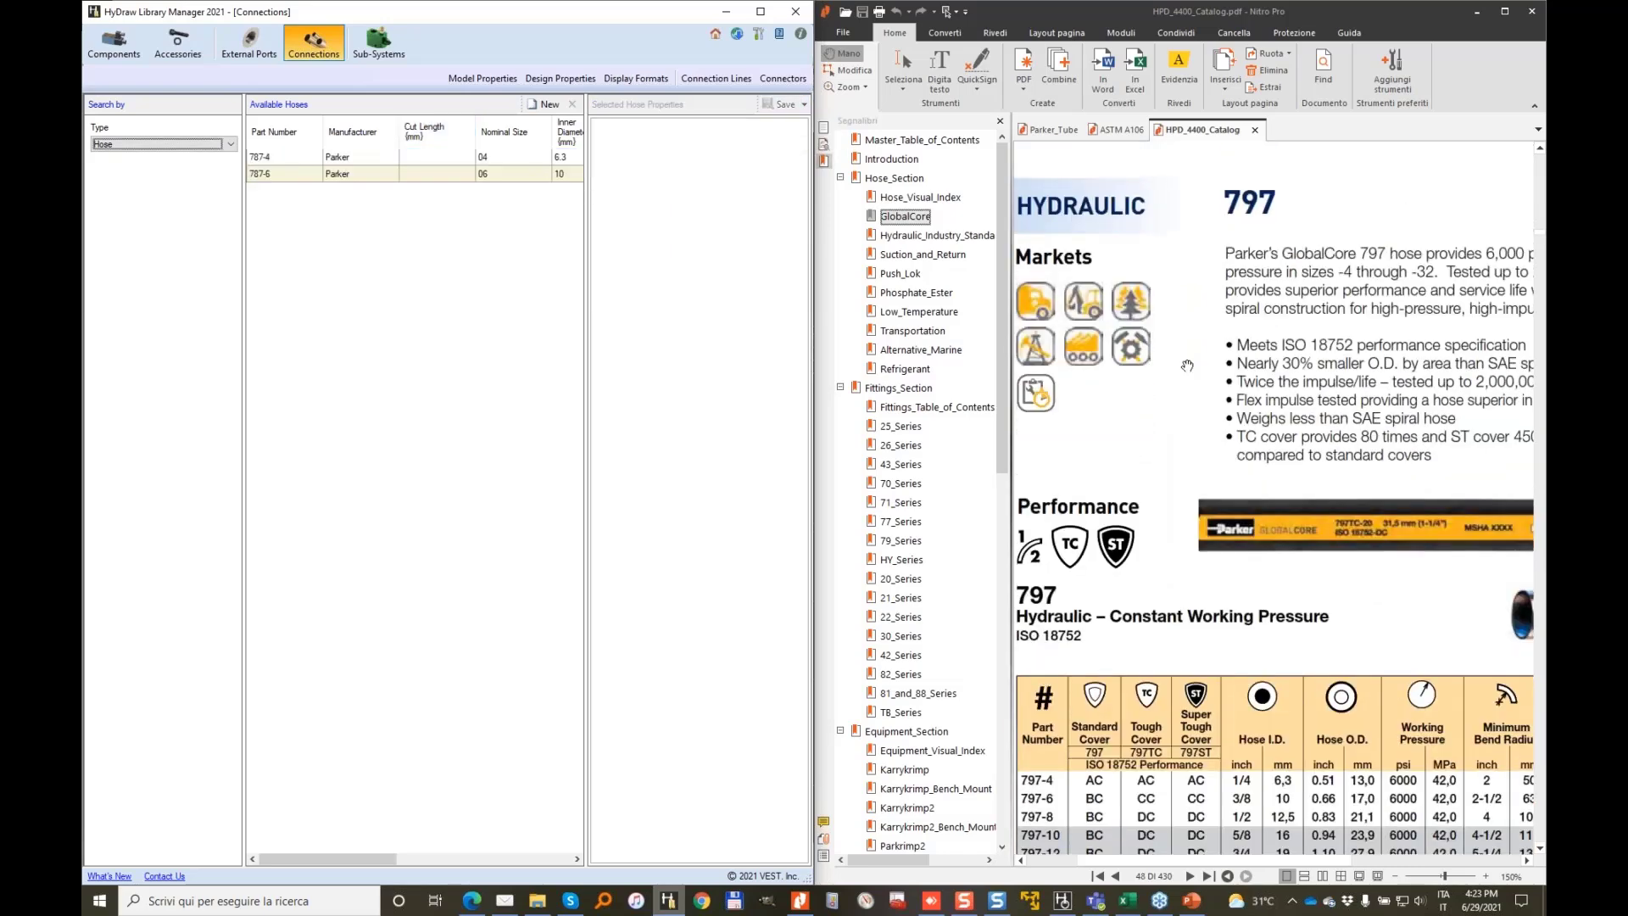
pyautogui.click(291, 158)
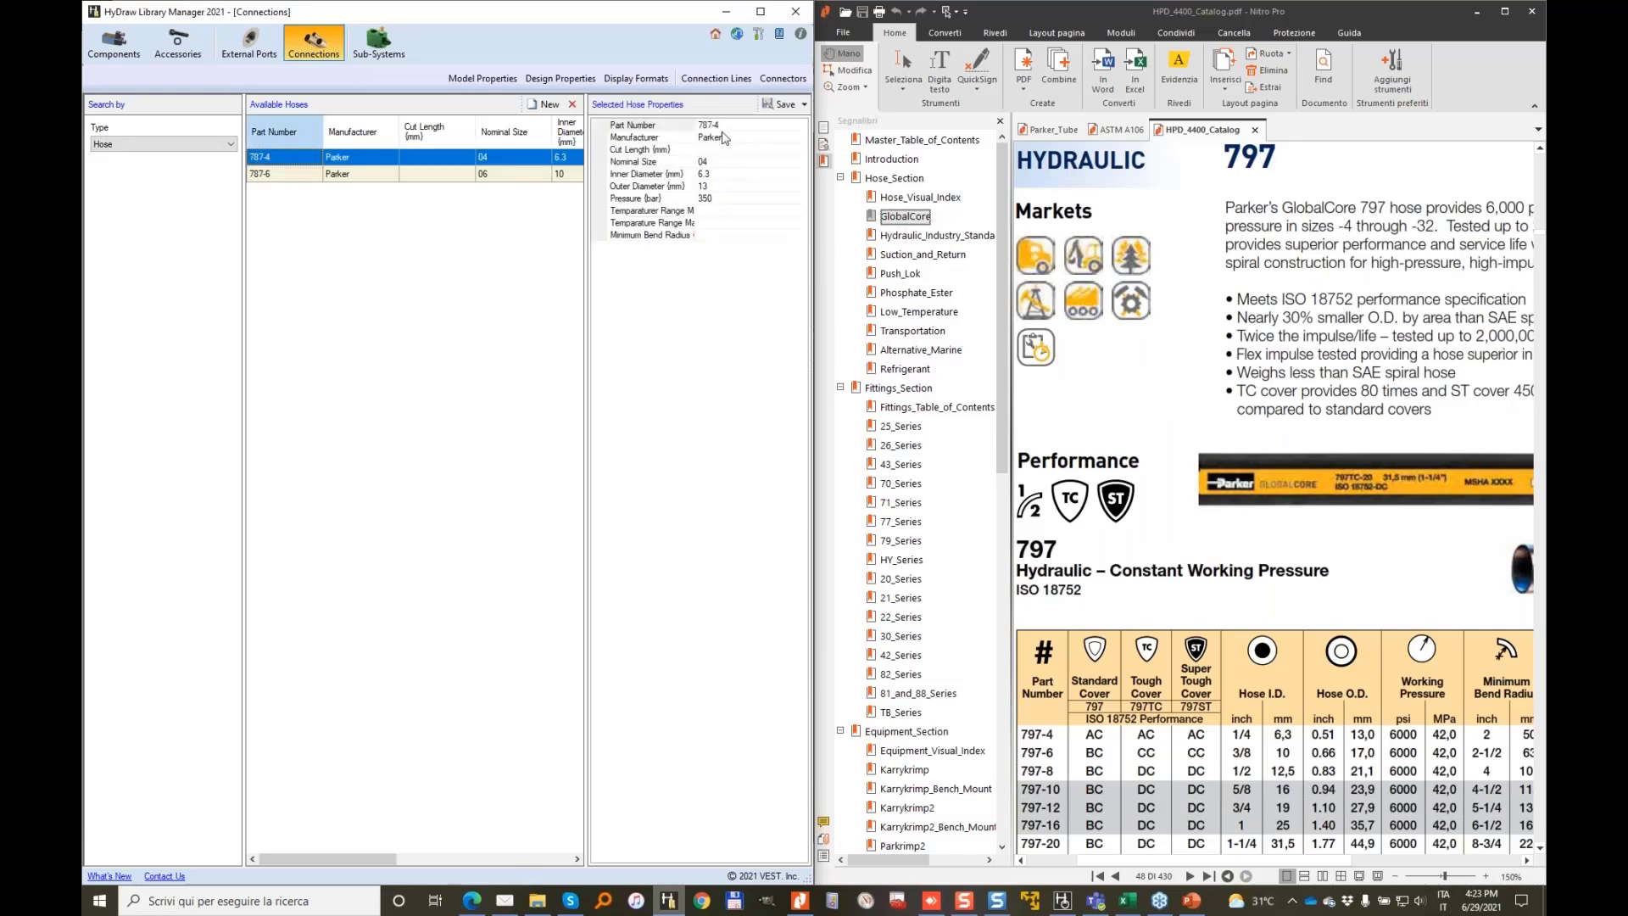
pyautogui.click(706, 125)
pyautogui.press('BackSpace')
pyautogui.write('9')
pyautogui.click(711, 199)
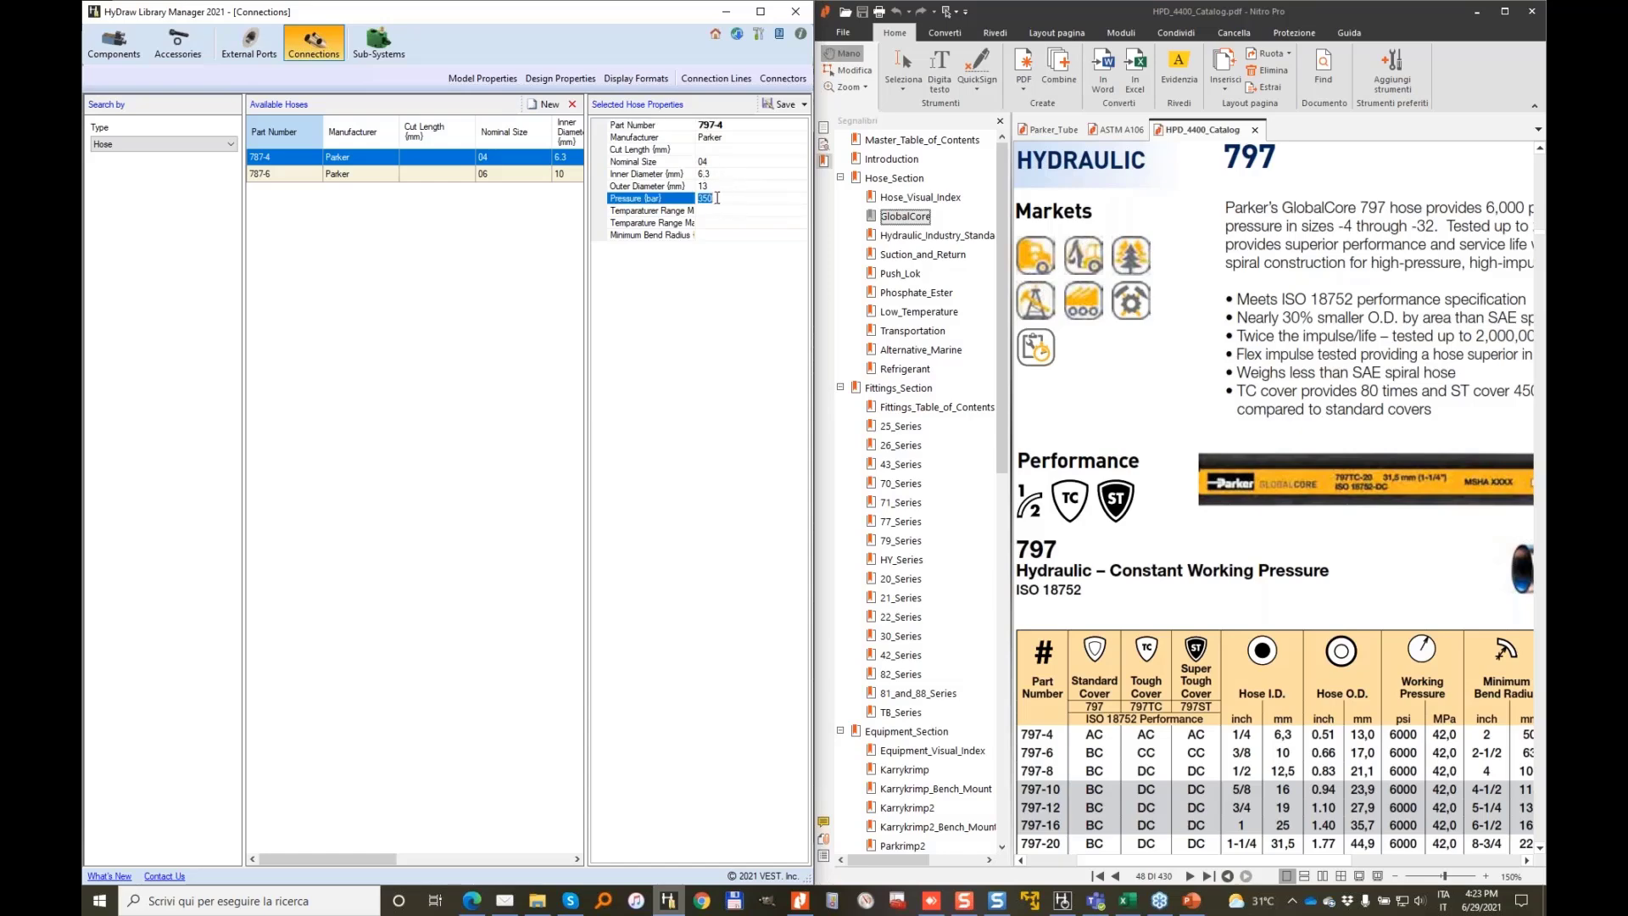
pyautogui.write('420')
pyautogui.click(803, 106)
pyautogui.click(795, 146)
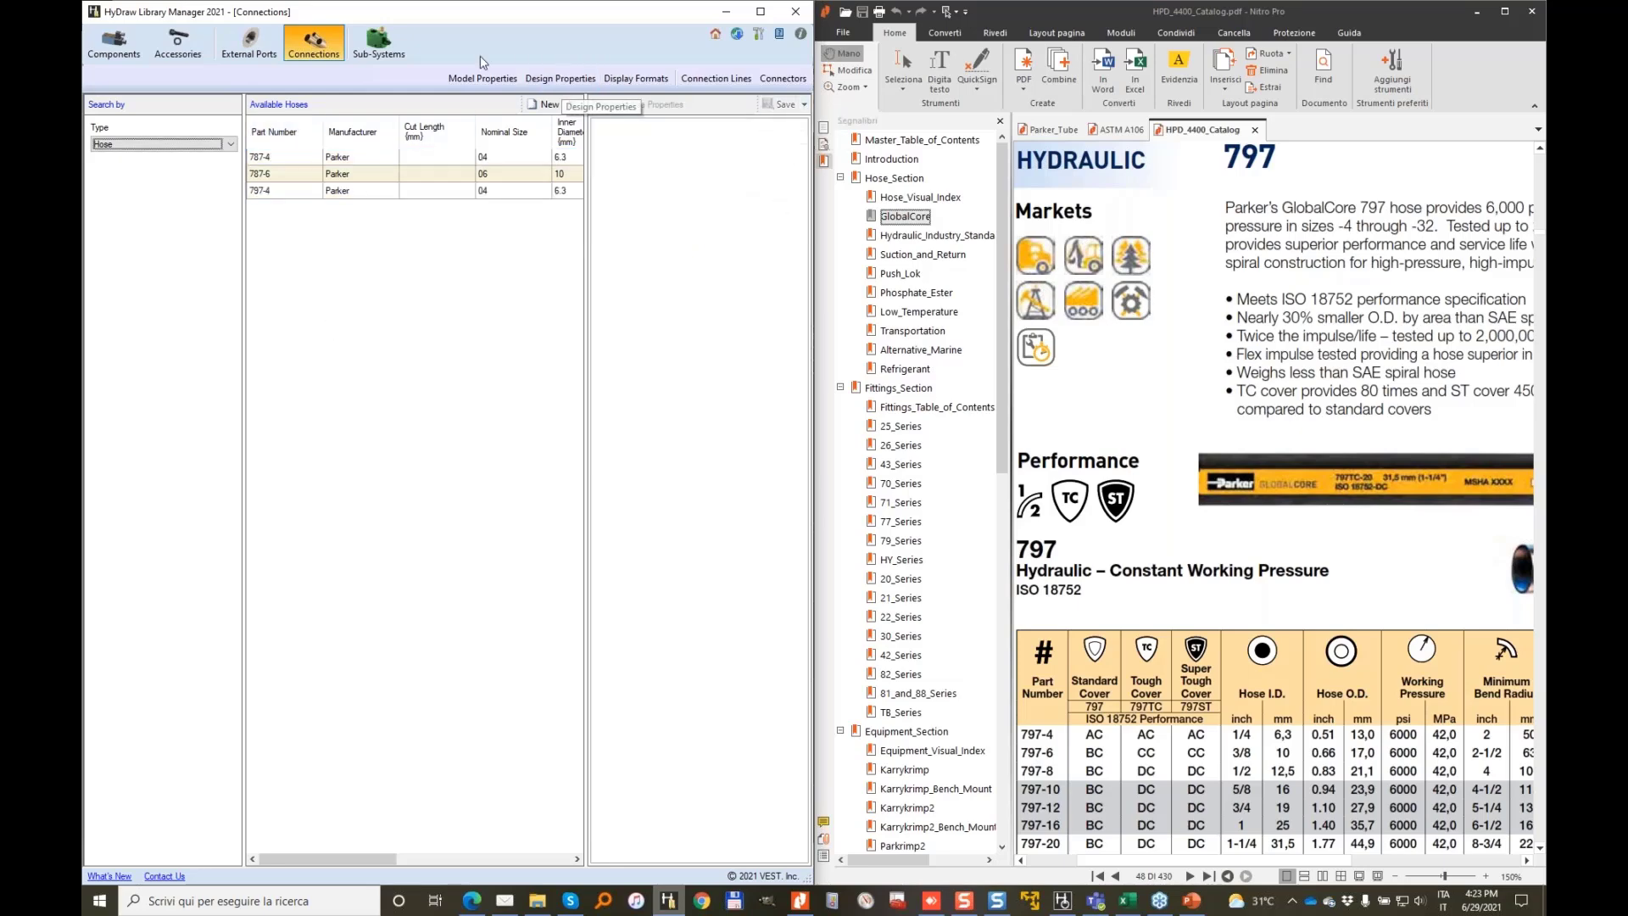
# Review the properties of the library hoses 787-4, 787-6 and 797-4 one by one
pyautogui.click(268, 160)
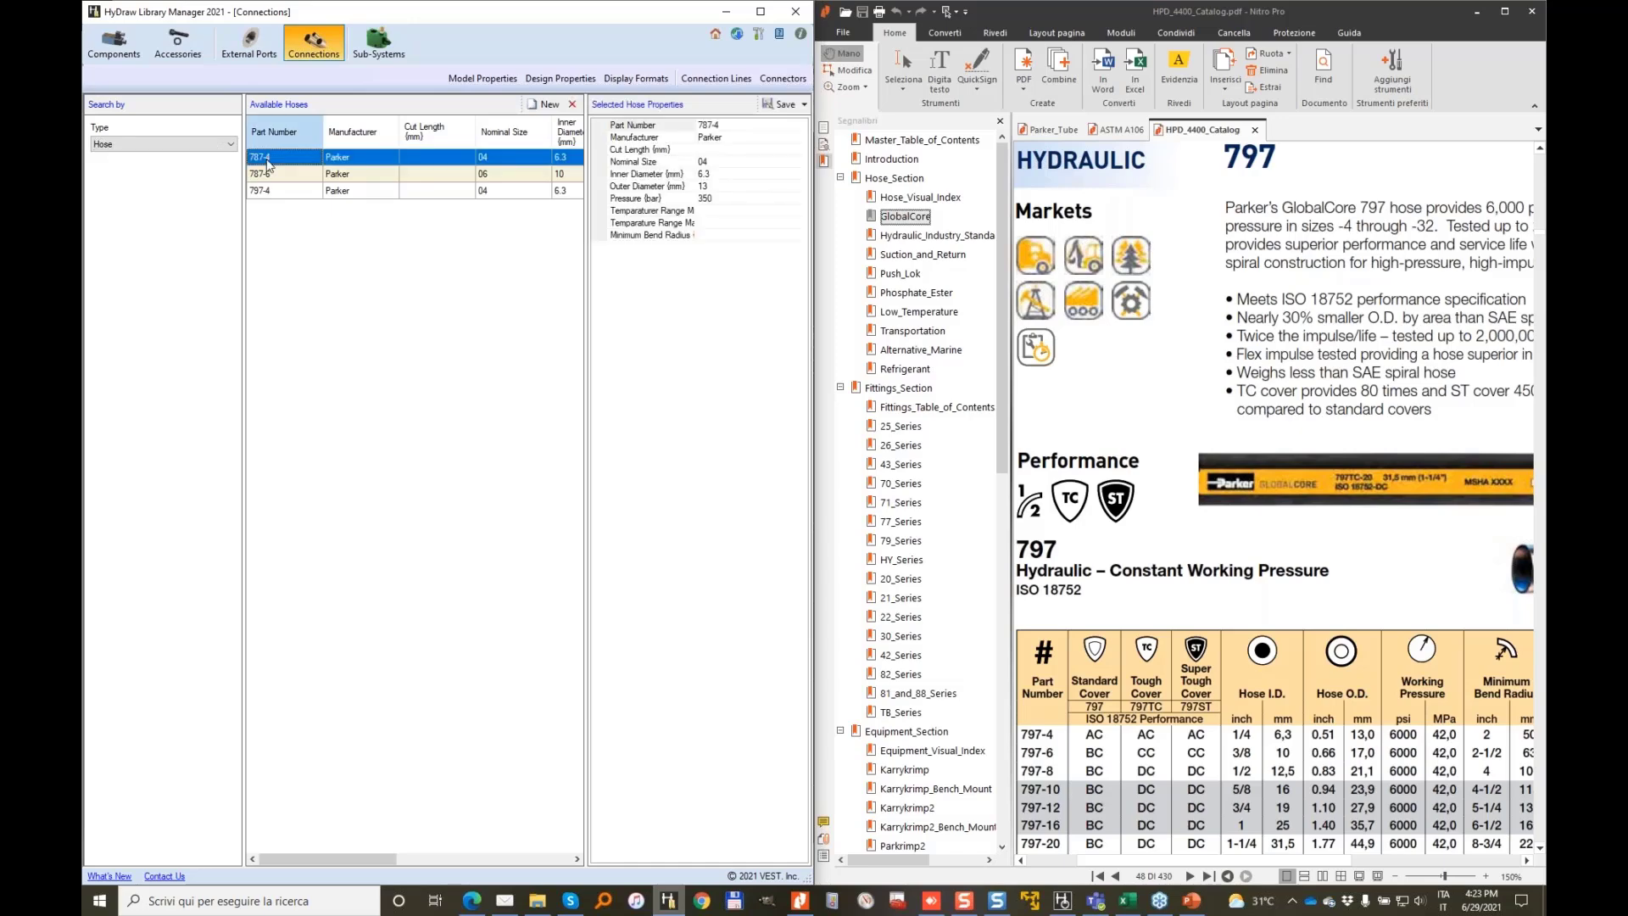
pyautogui.click(295, 174)
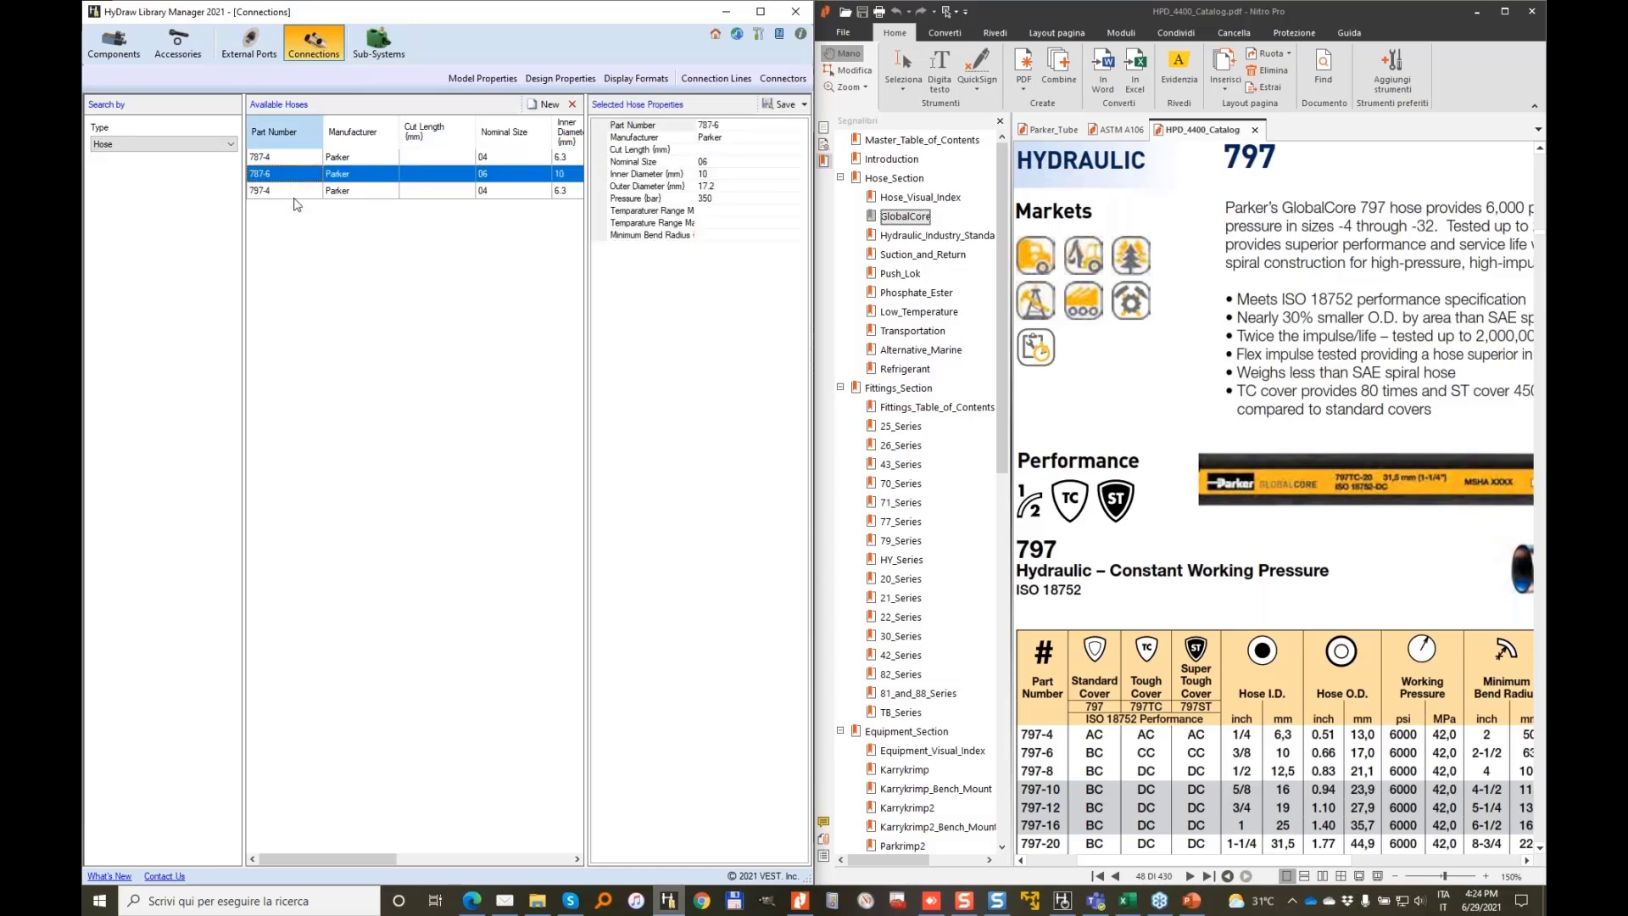
pyautogui.click(277, 197)
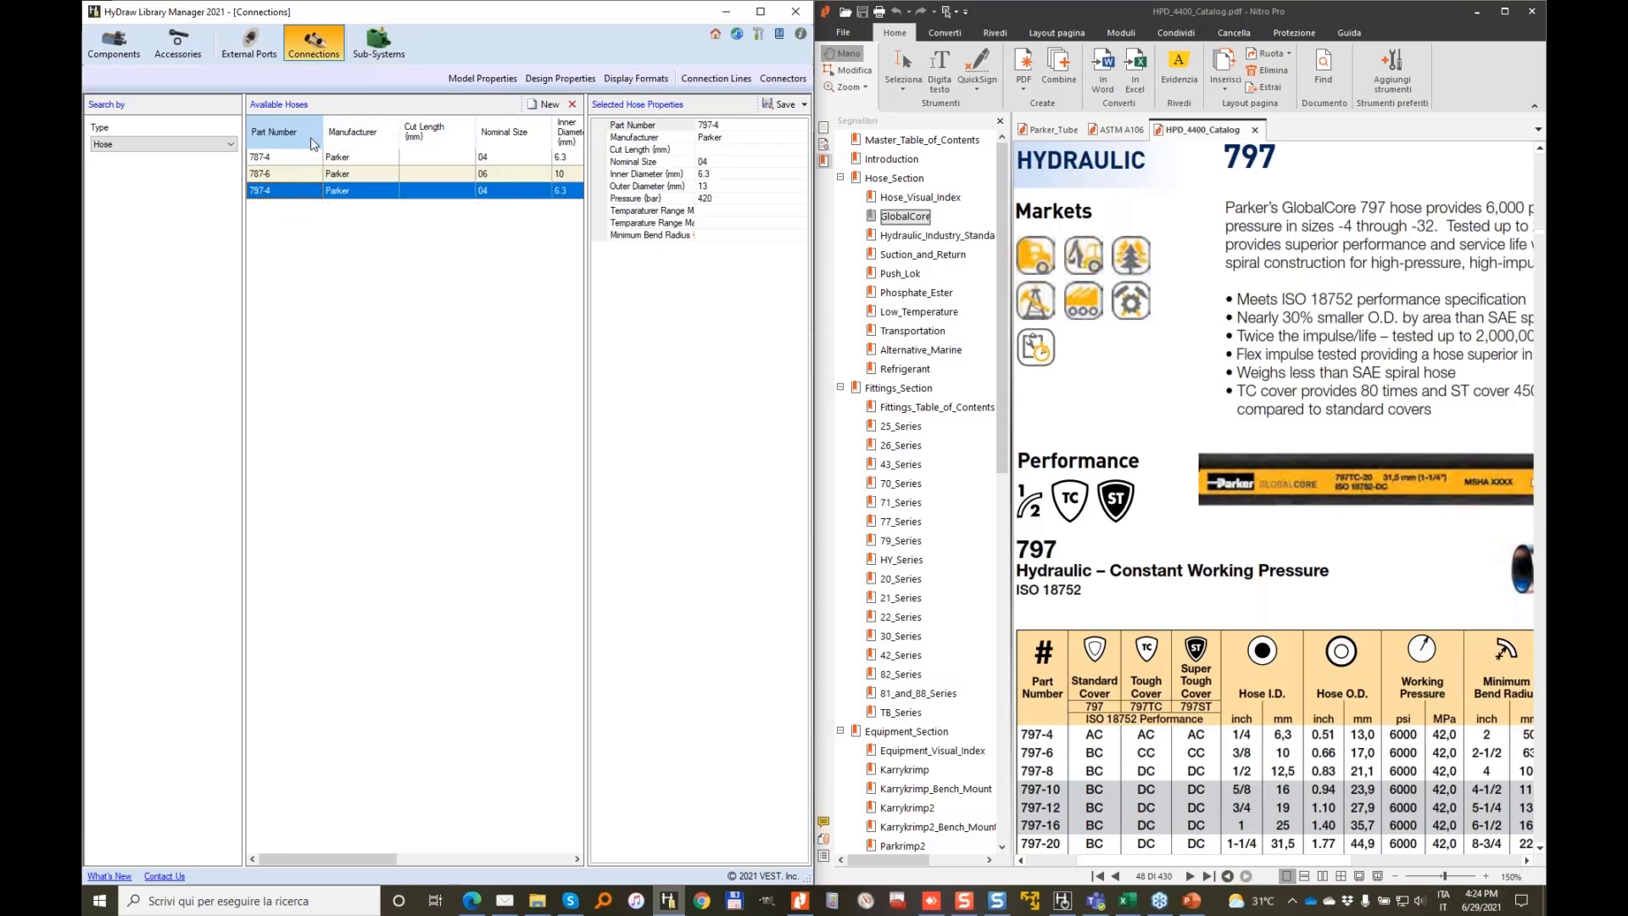
# Examine the Hose connector's design, model and display format settings, and the property linked to the HoseSize display format
pyautogui.click(788, 85)
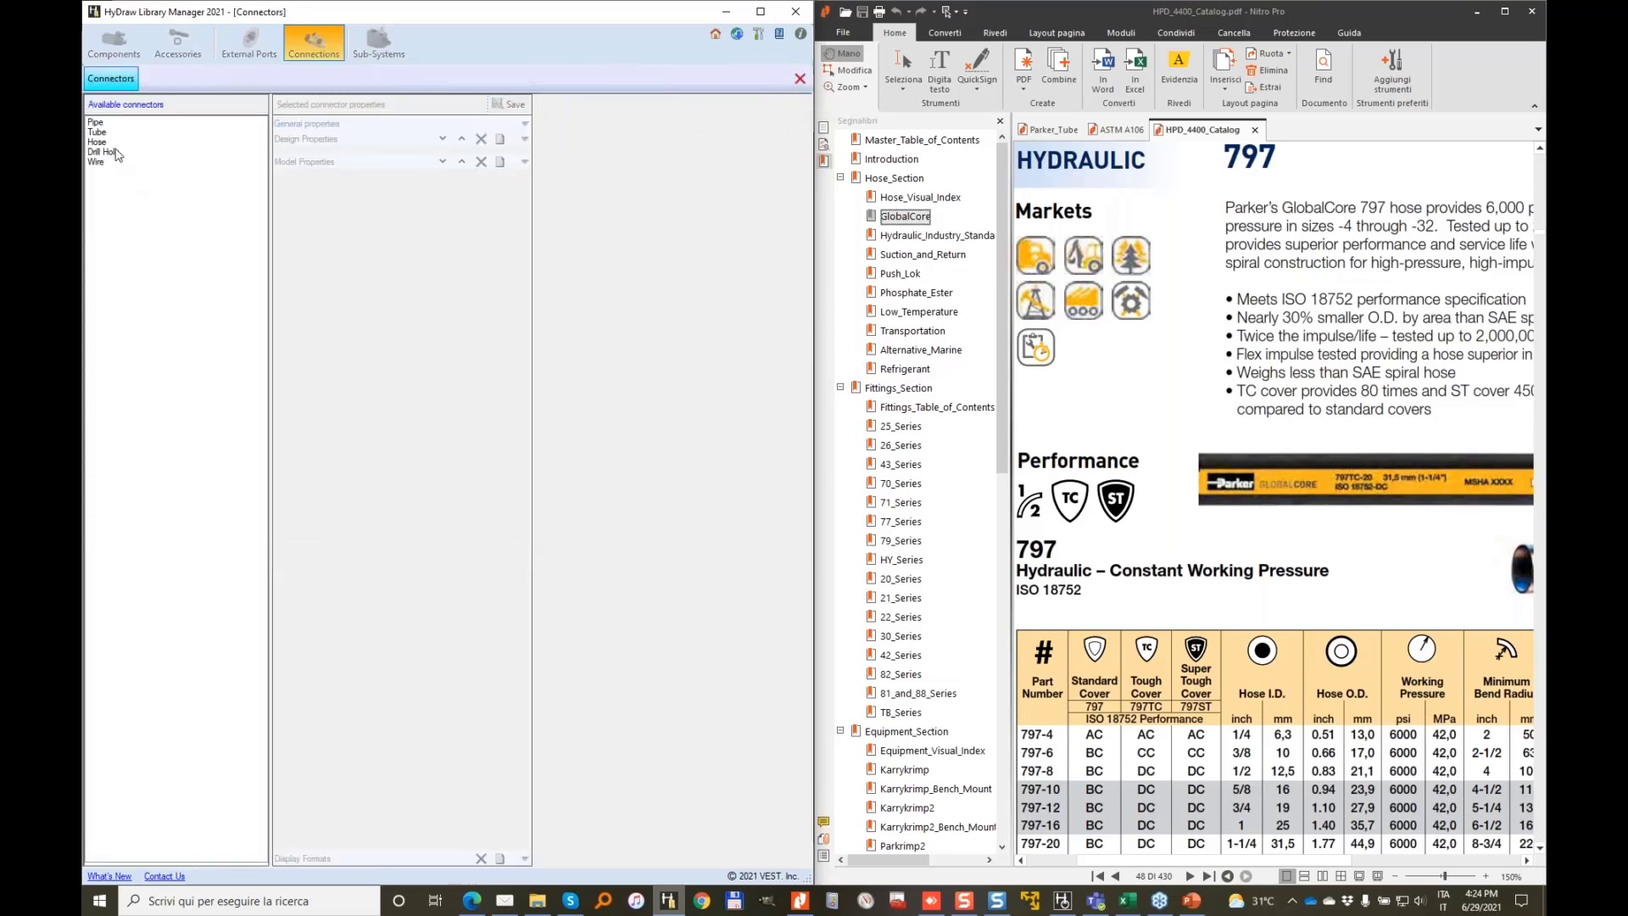
pyautogui.click(109, 143)
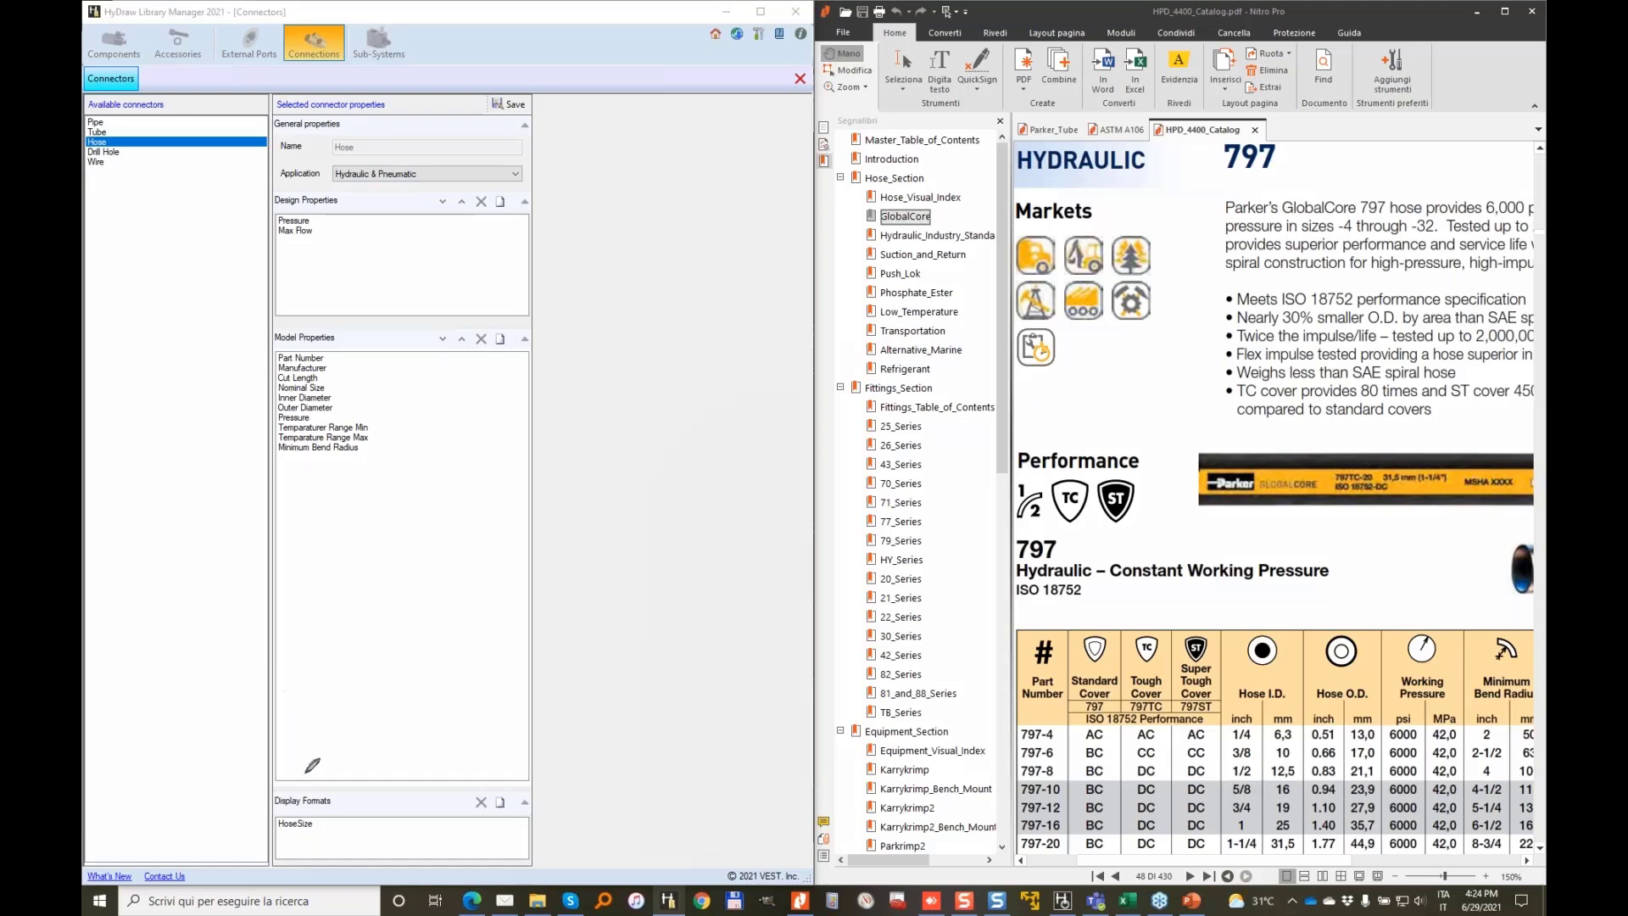
pyautogui.moveTo(304, 773)
pyautogui.mouseDown()
pyautogui.moveTo(307, 848)
pyautogui.moveTo(386, 753)
pyautogui.moveTo(259, 799)
pyautogui.moveTo(321, 832)
pyautogui.moveTo(287, 832)
pyautogui.mouseUp()
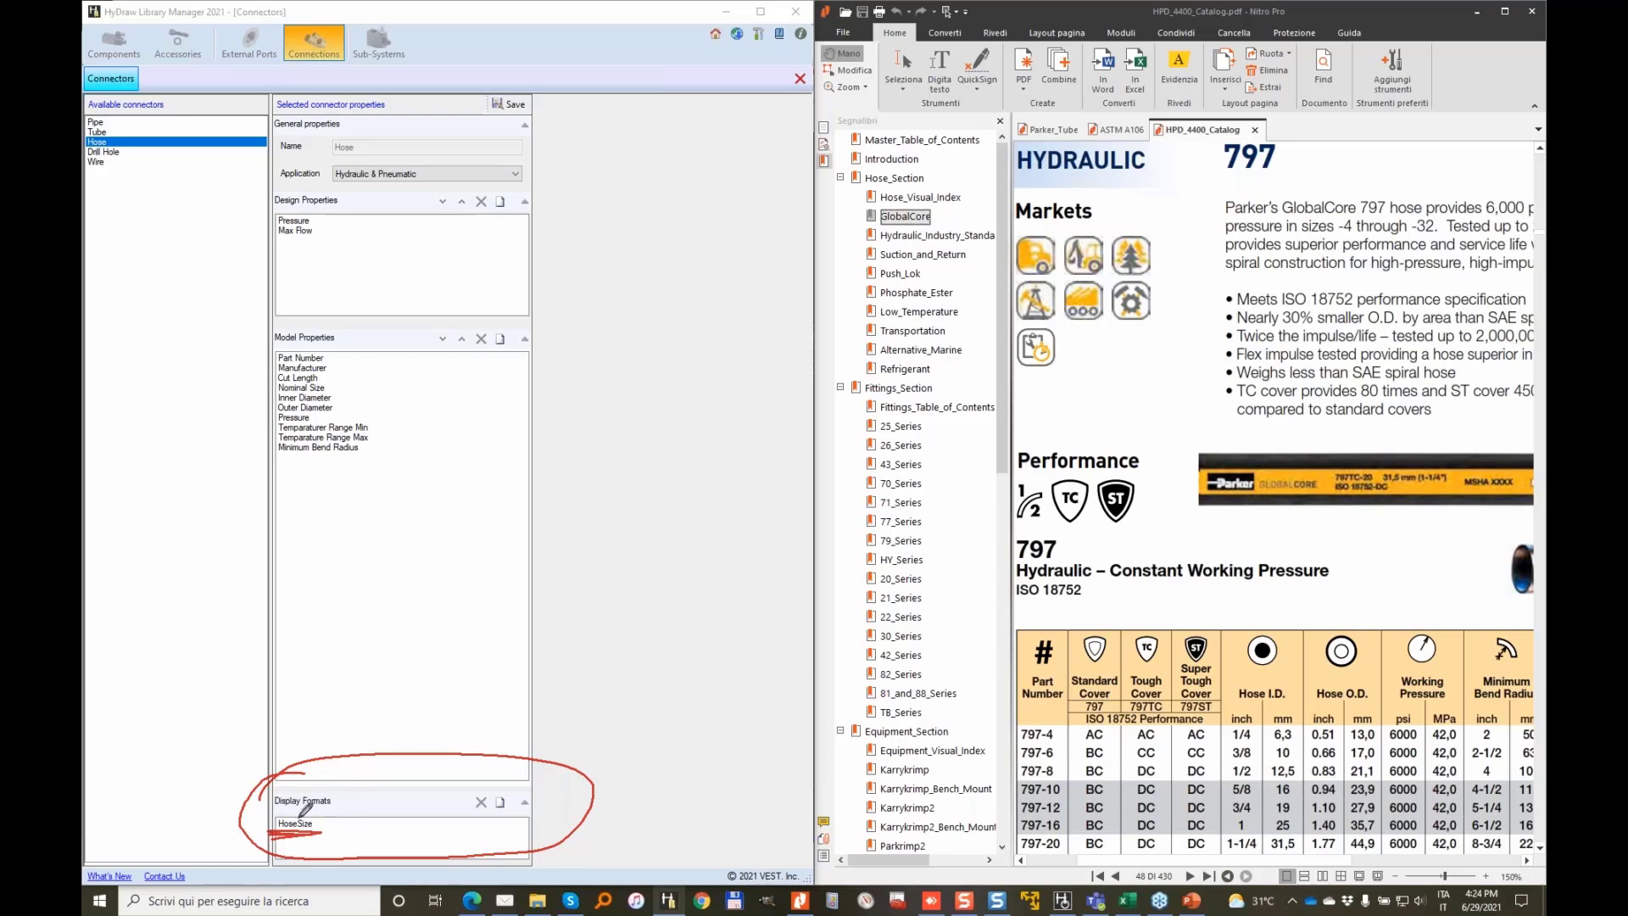
pyautogui.click(801, 81)
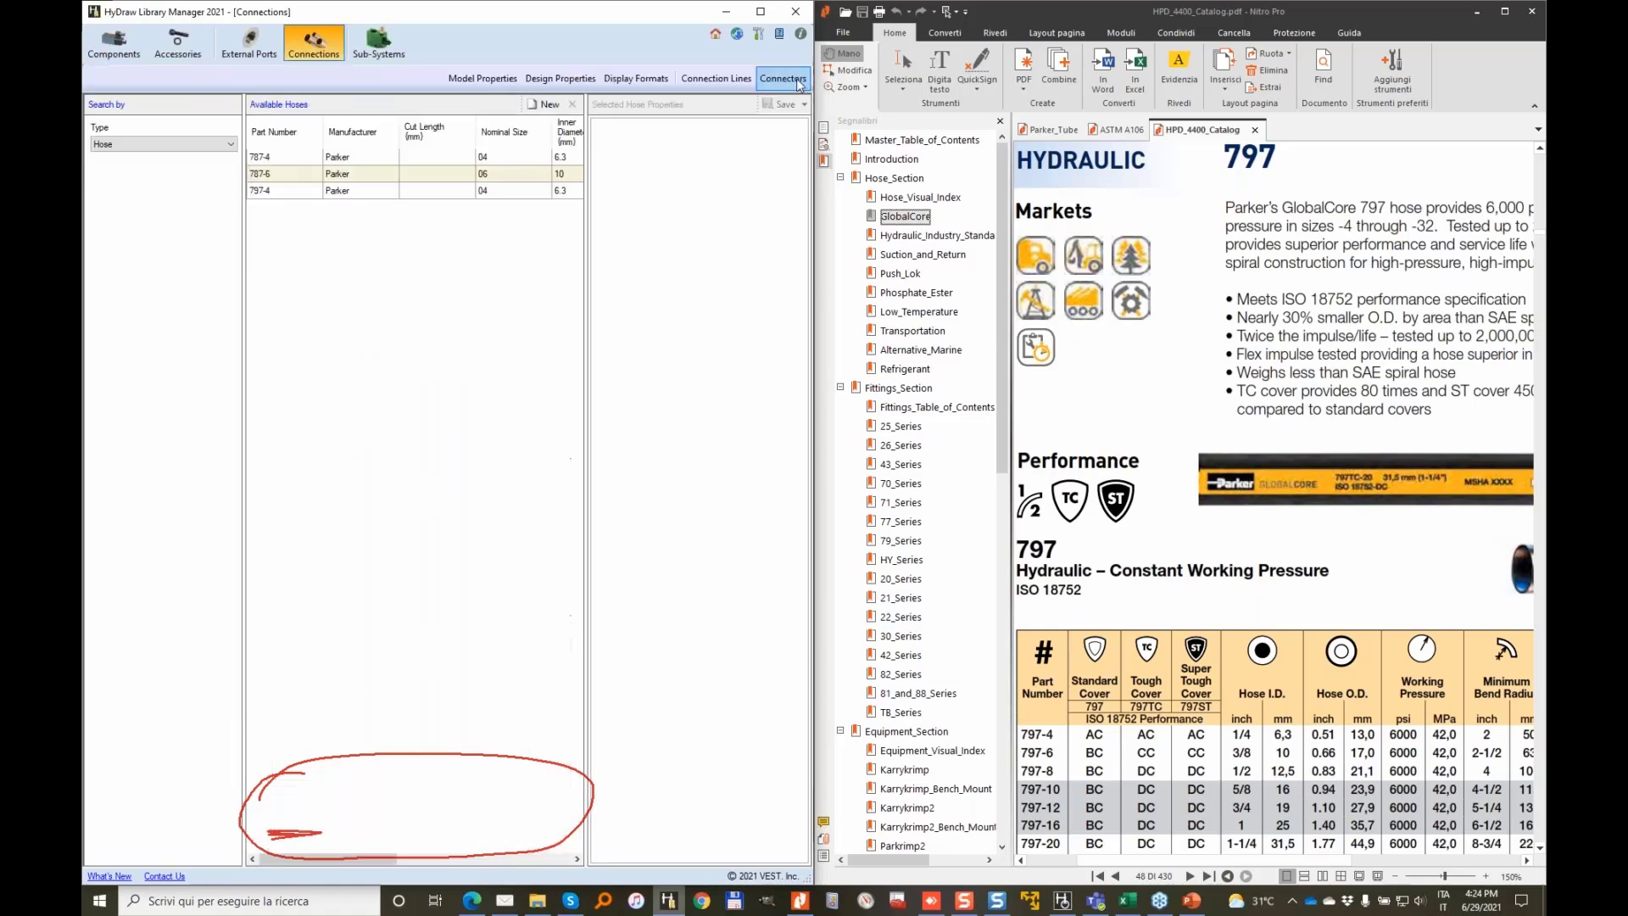
pyautogui.click(648, 78)
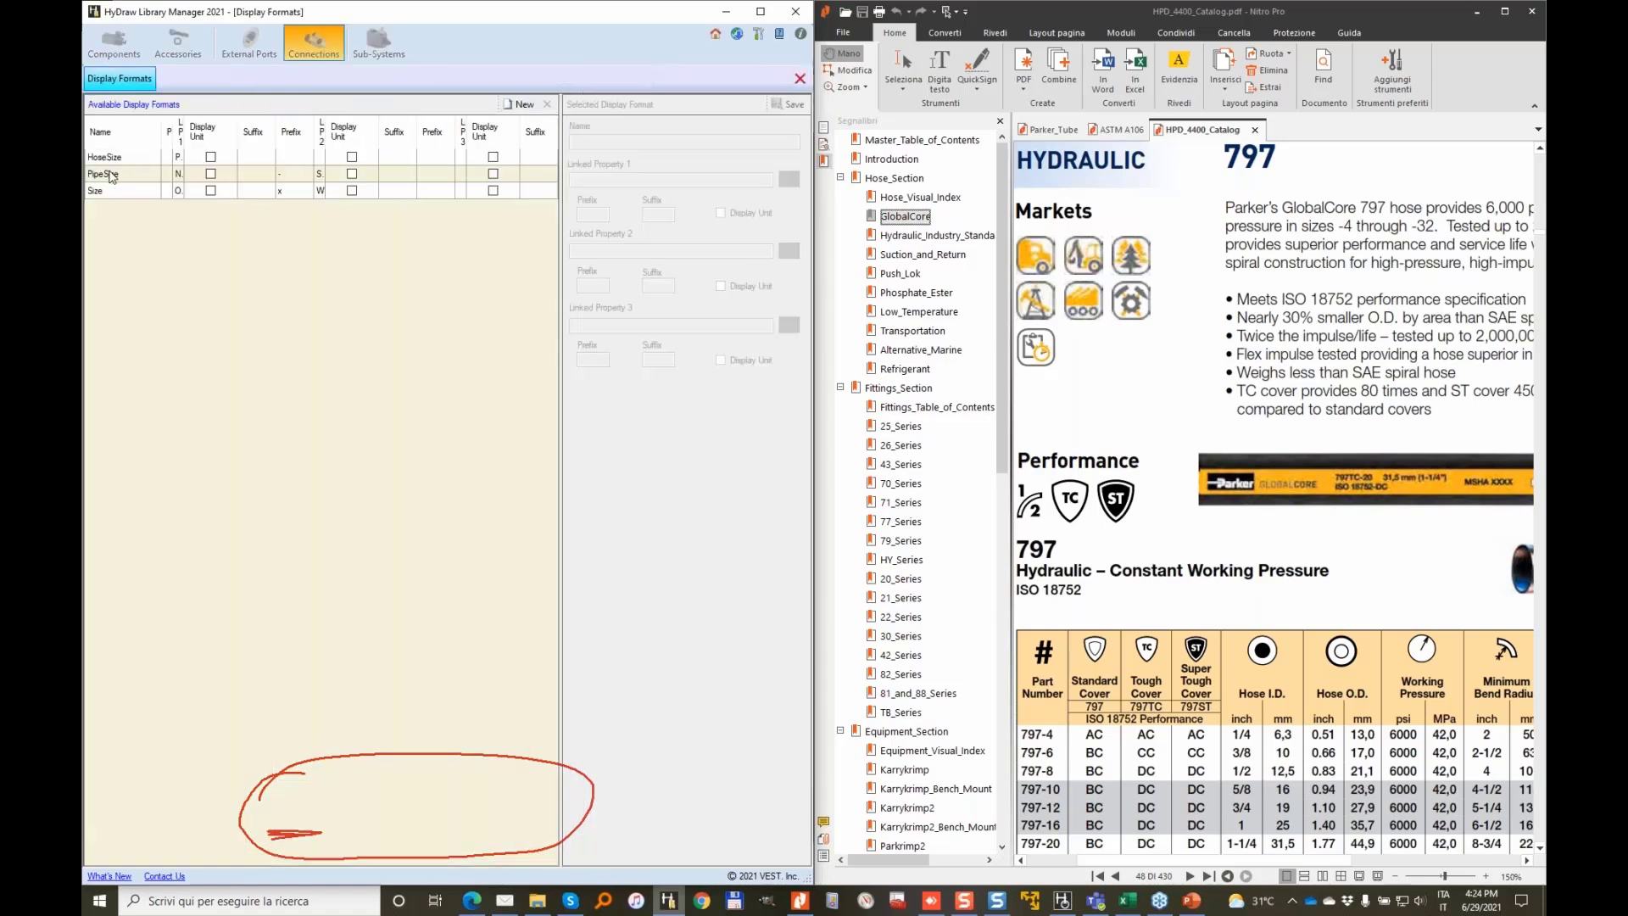
pyautogui.click(120, 159)
pyautogui.click(633, 182)
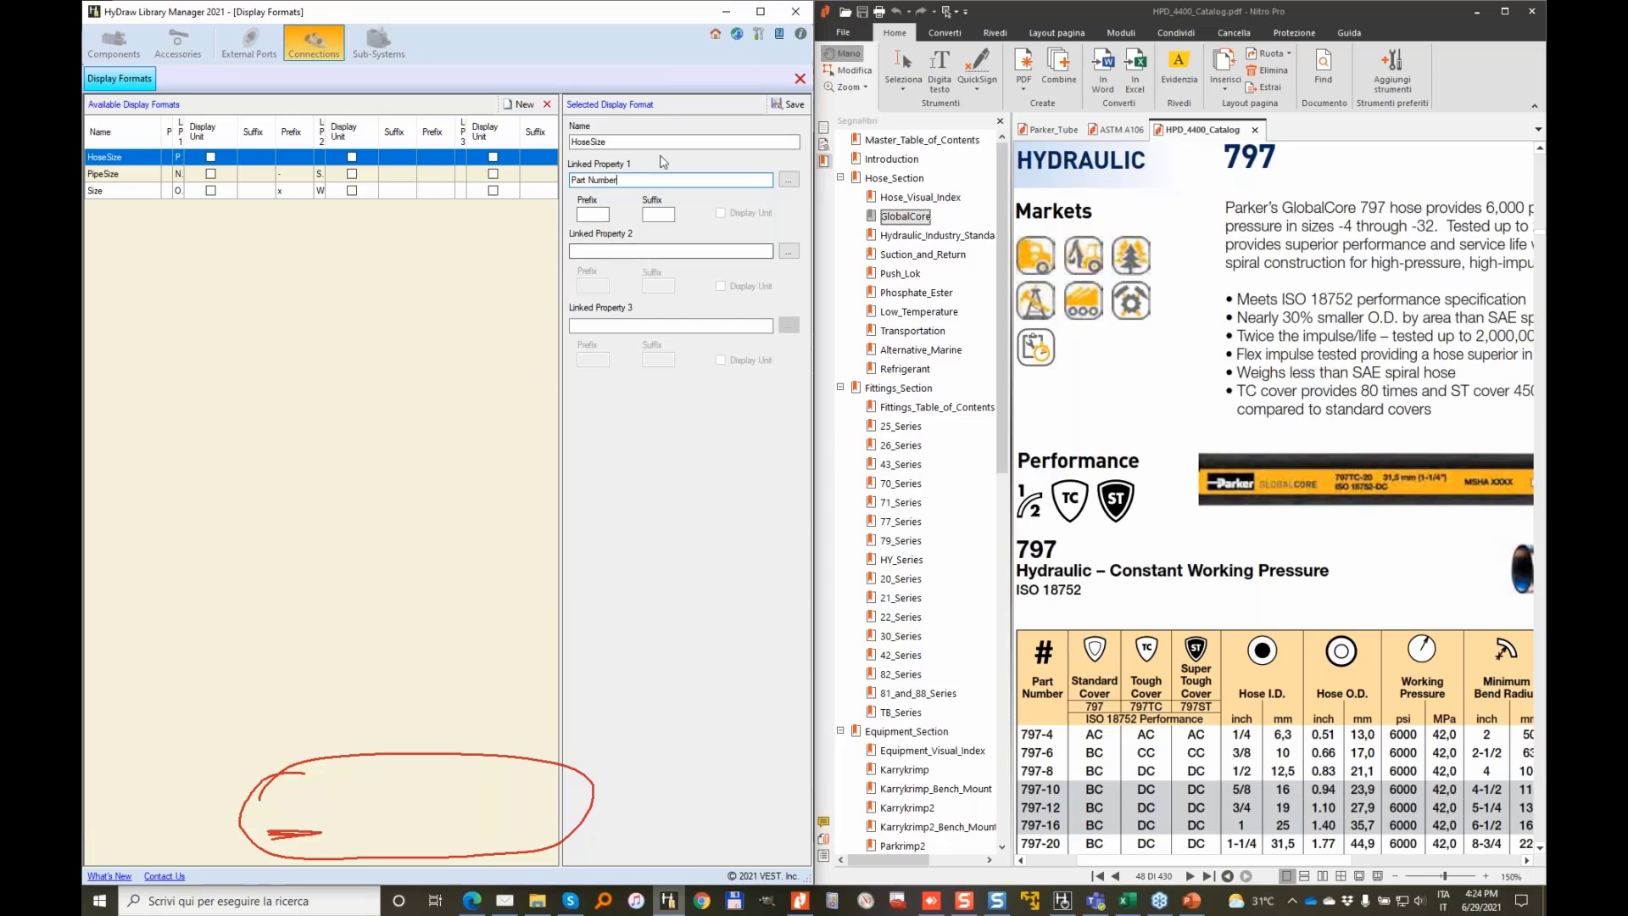
pyautogui.click(628, 179)
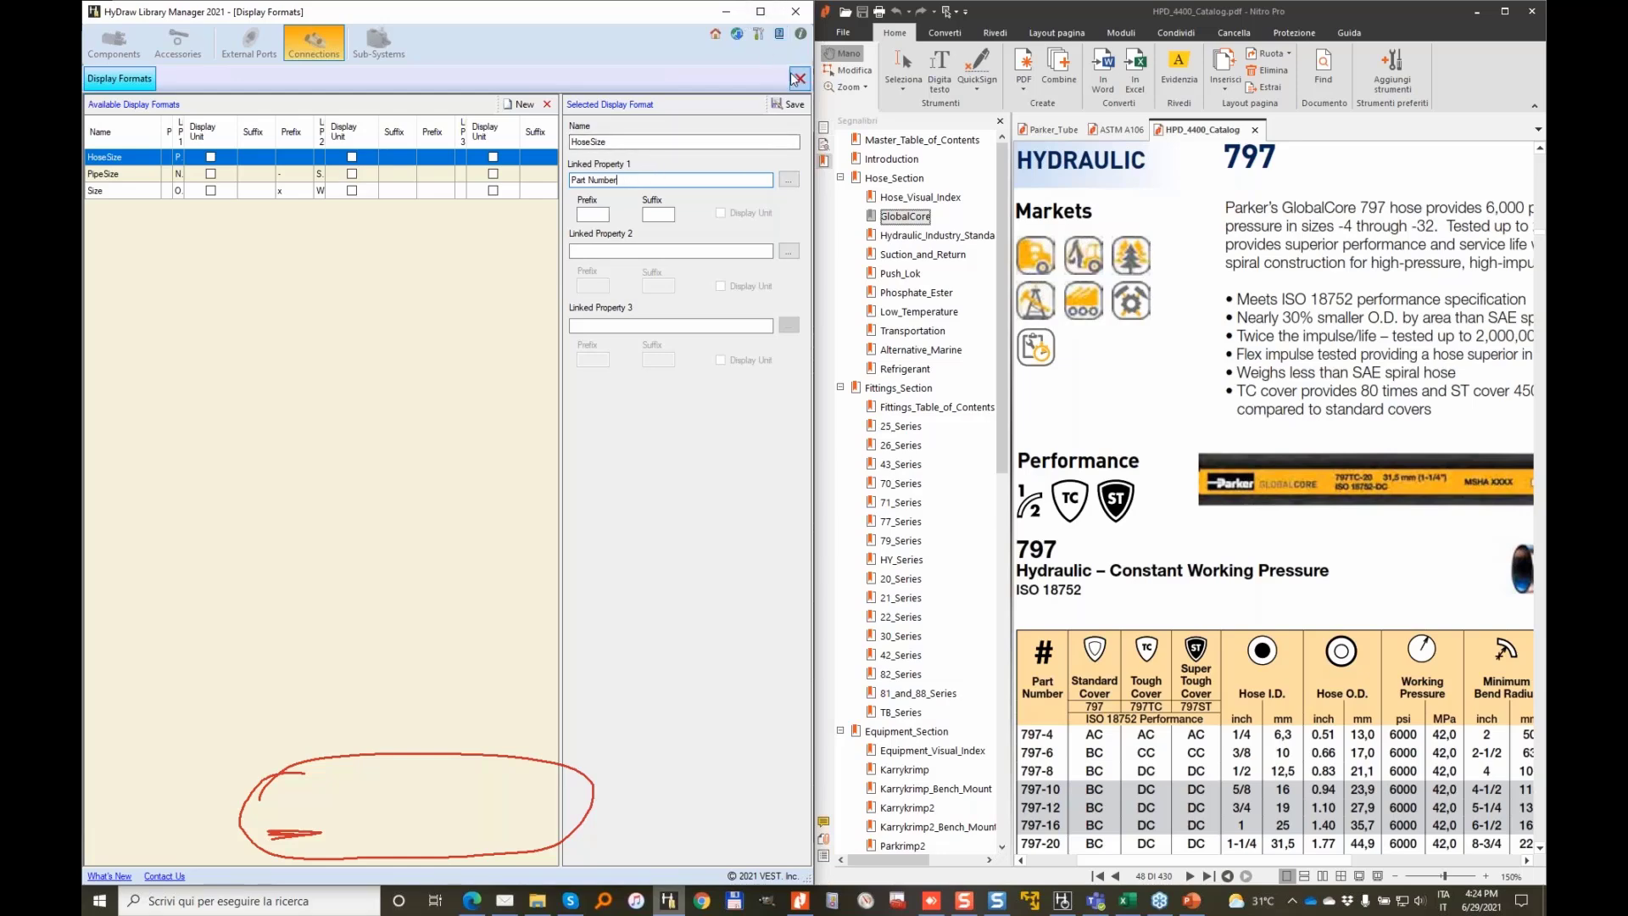
# Switch to the HyDraw CAD drawing and draw a pressure connection from symbol 6's IN port upward, then right across the P1 line
pyautogui.click(730, 17)
pyautogui.click(730, 15)
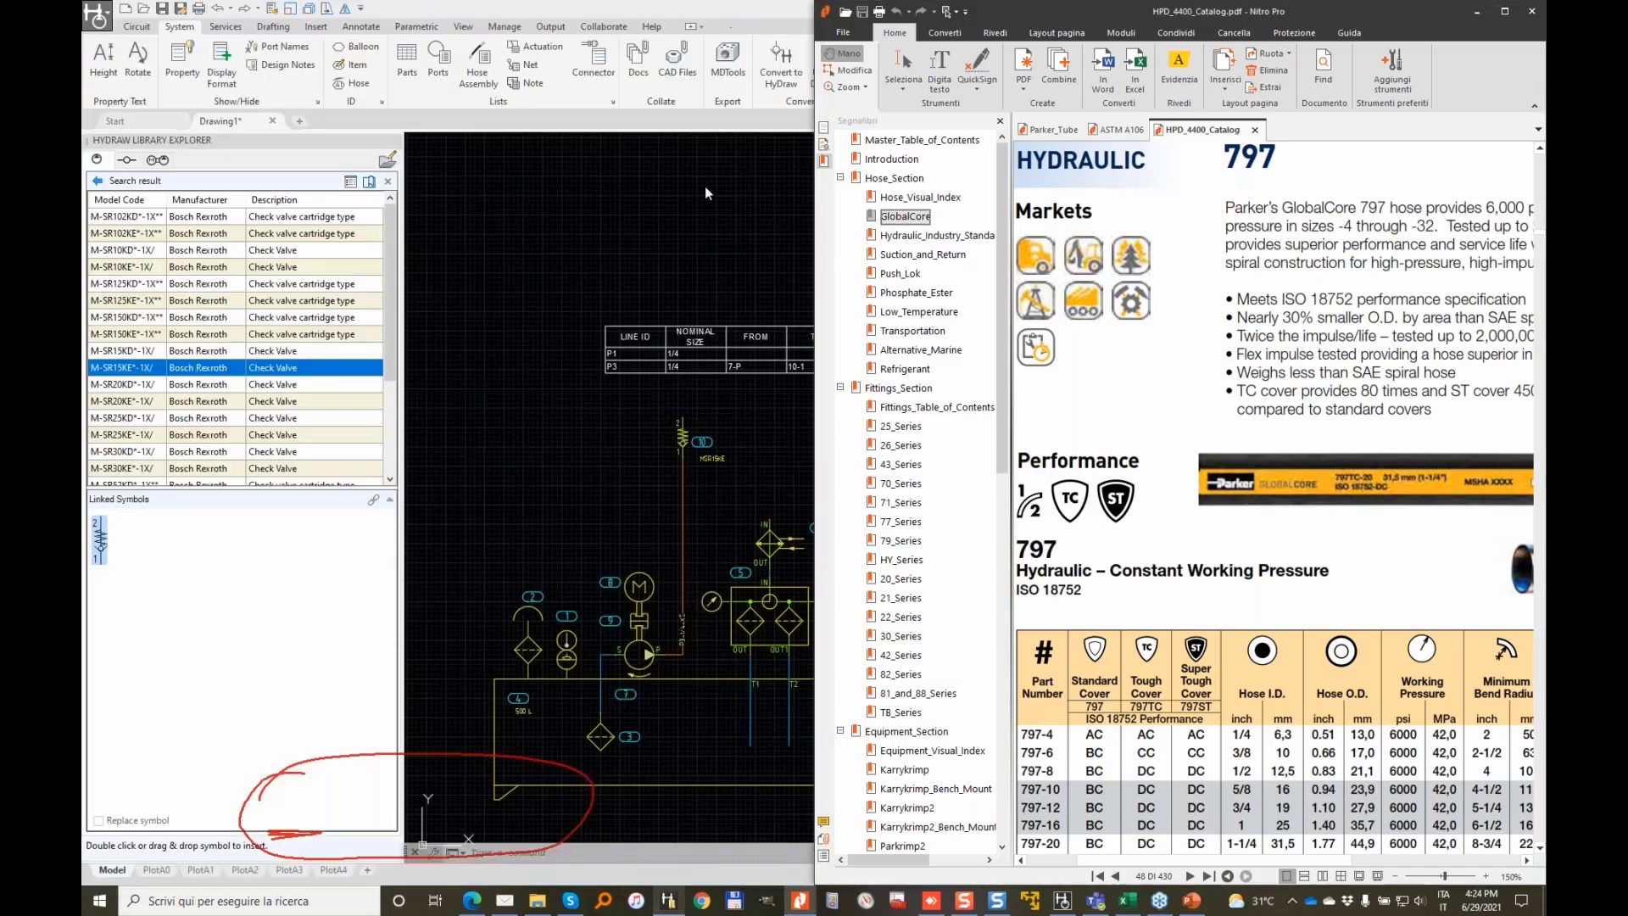
pyautogui.doubleClick(730, 14)
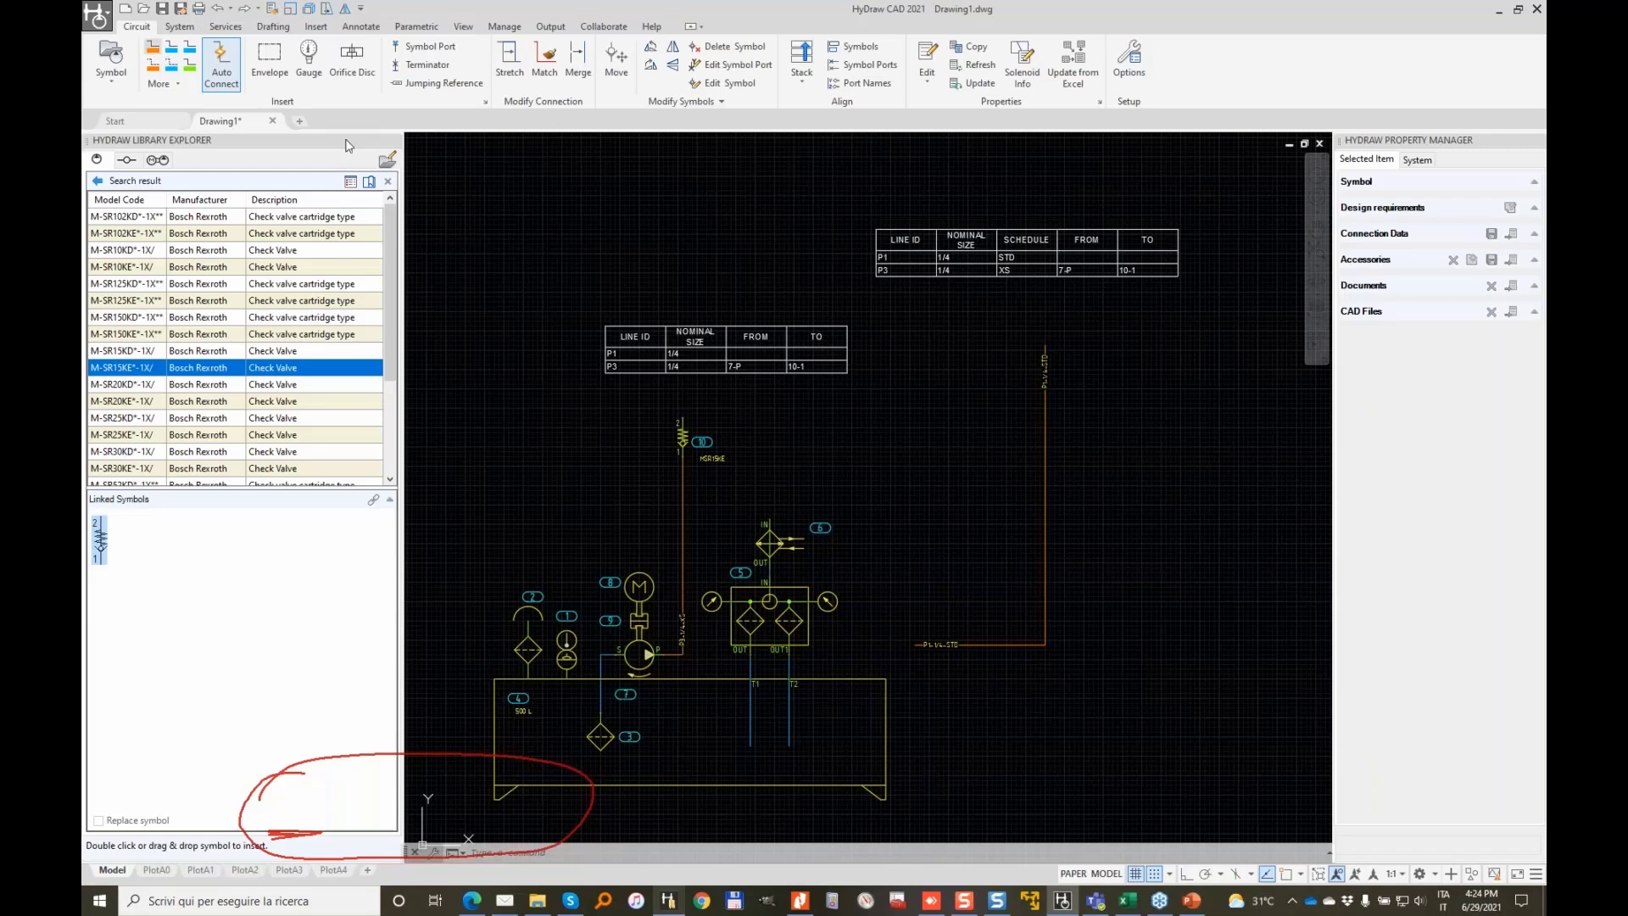
pyautogui.click(158, 51)
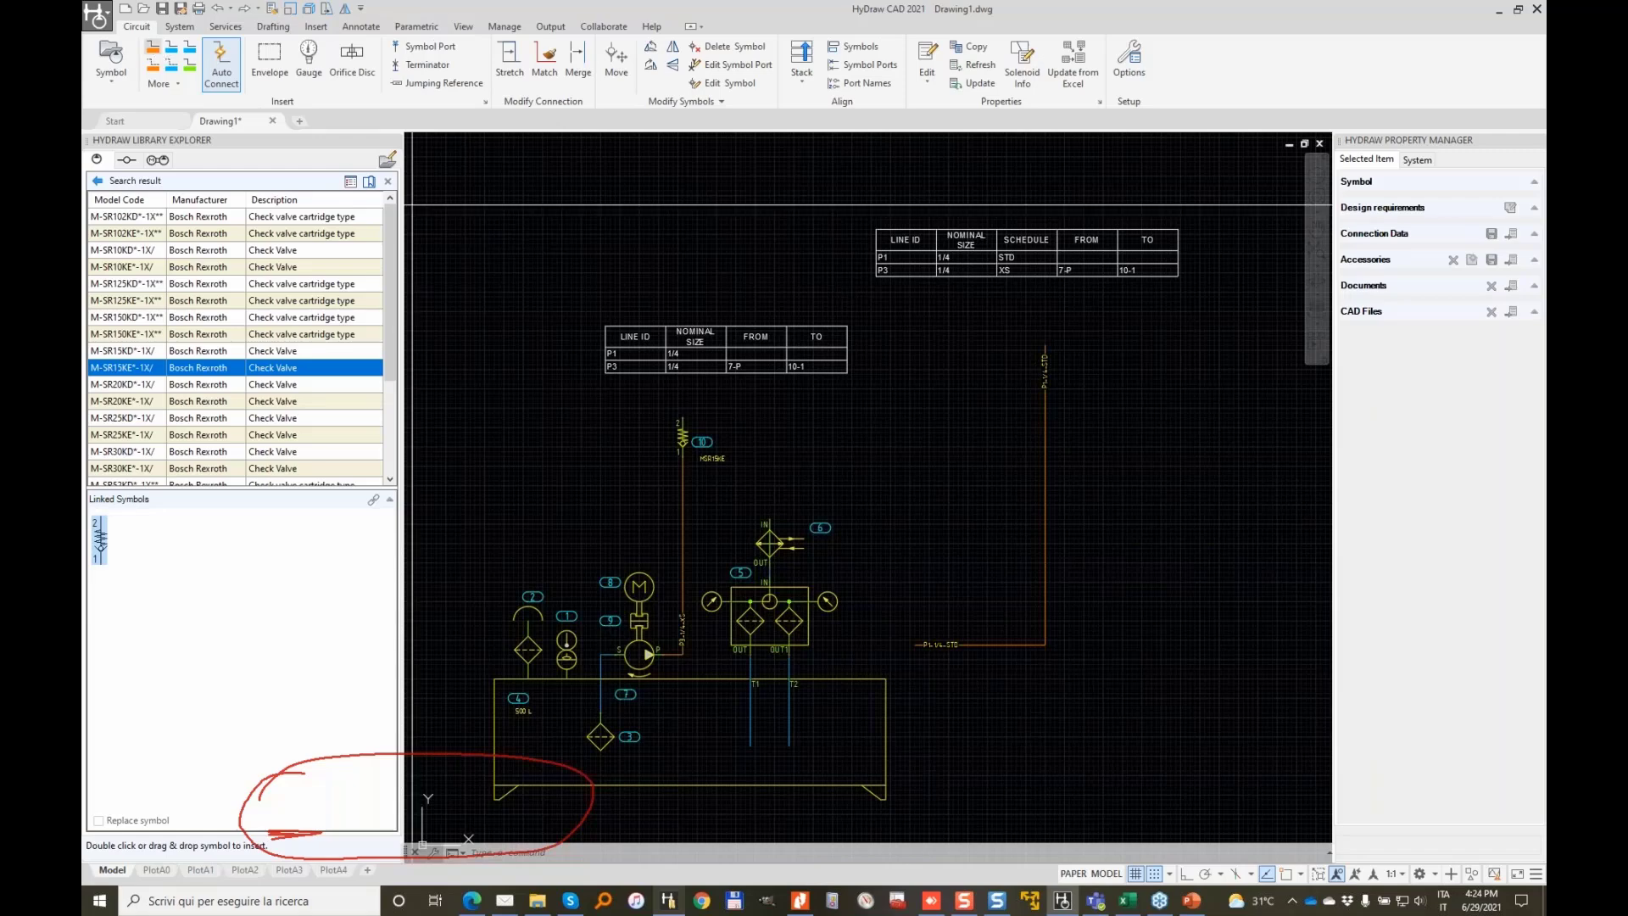
pyautogui.click(770, 519)
pyautogui.moveTo(1276, 422); pyautogui.dragTo(1055, 417, button='middle')
pyautogui.click(1055, 417)
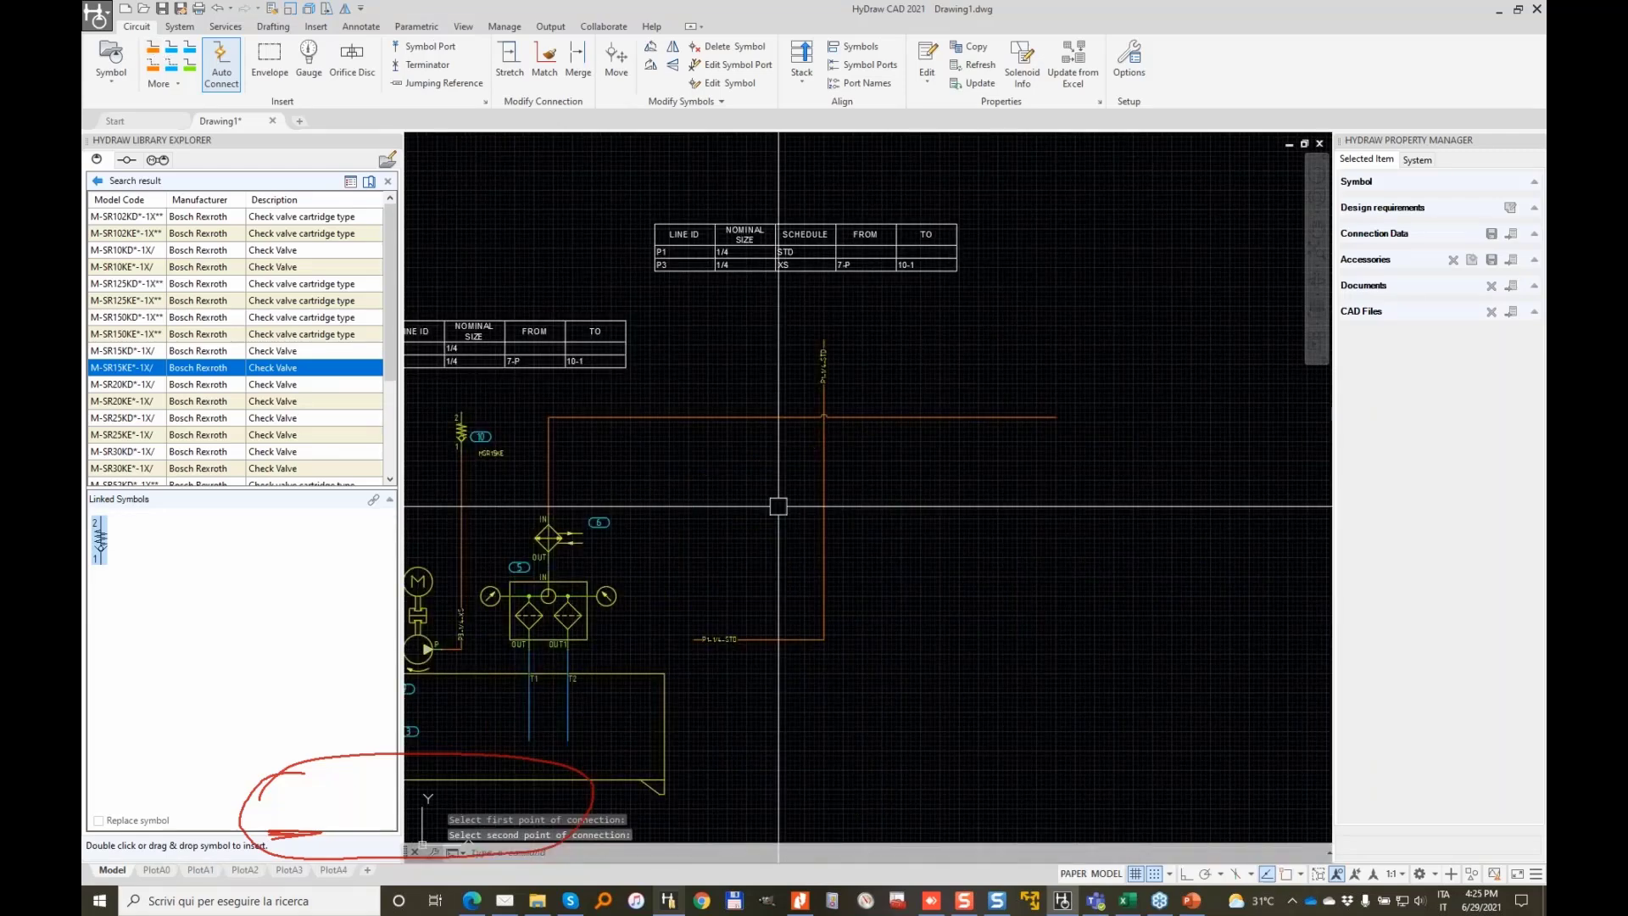
# Set the new connection's connector to Hose, with design requirements of 150 bar pressure and 20 l/min maximum flow
pyautogui.click(686, 416)
pyautogui.click(1505, 224)
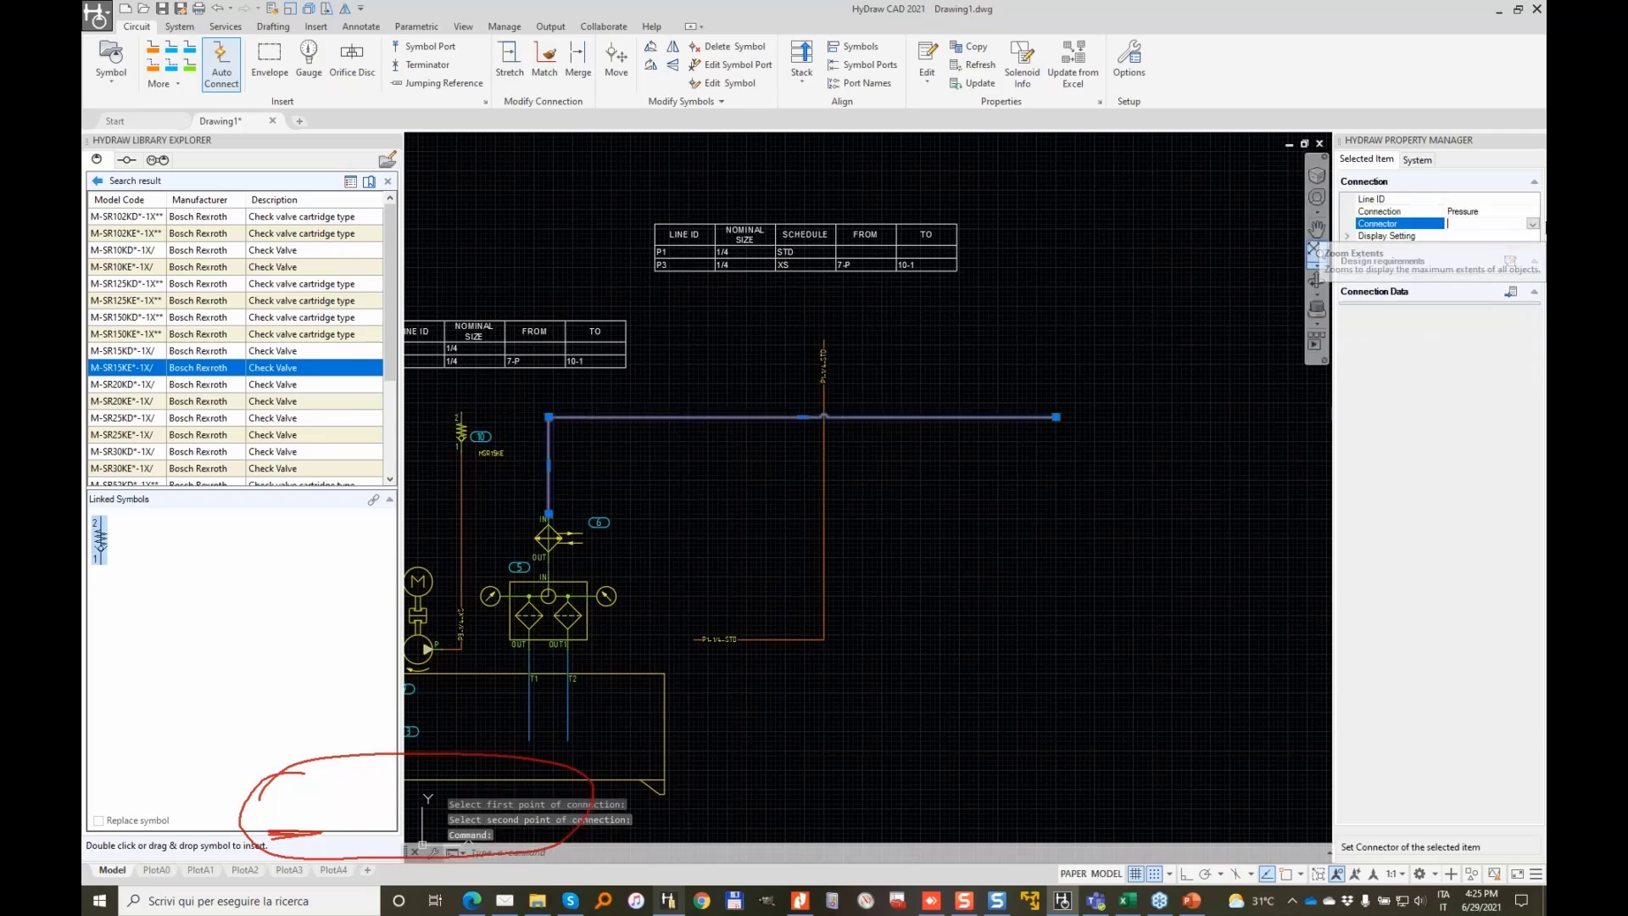
pyautogui.click(1532, 224)
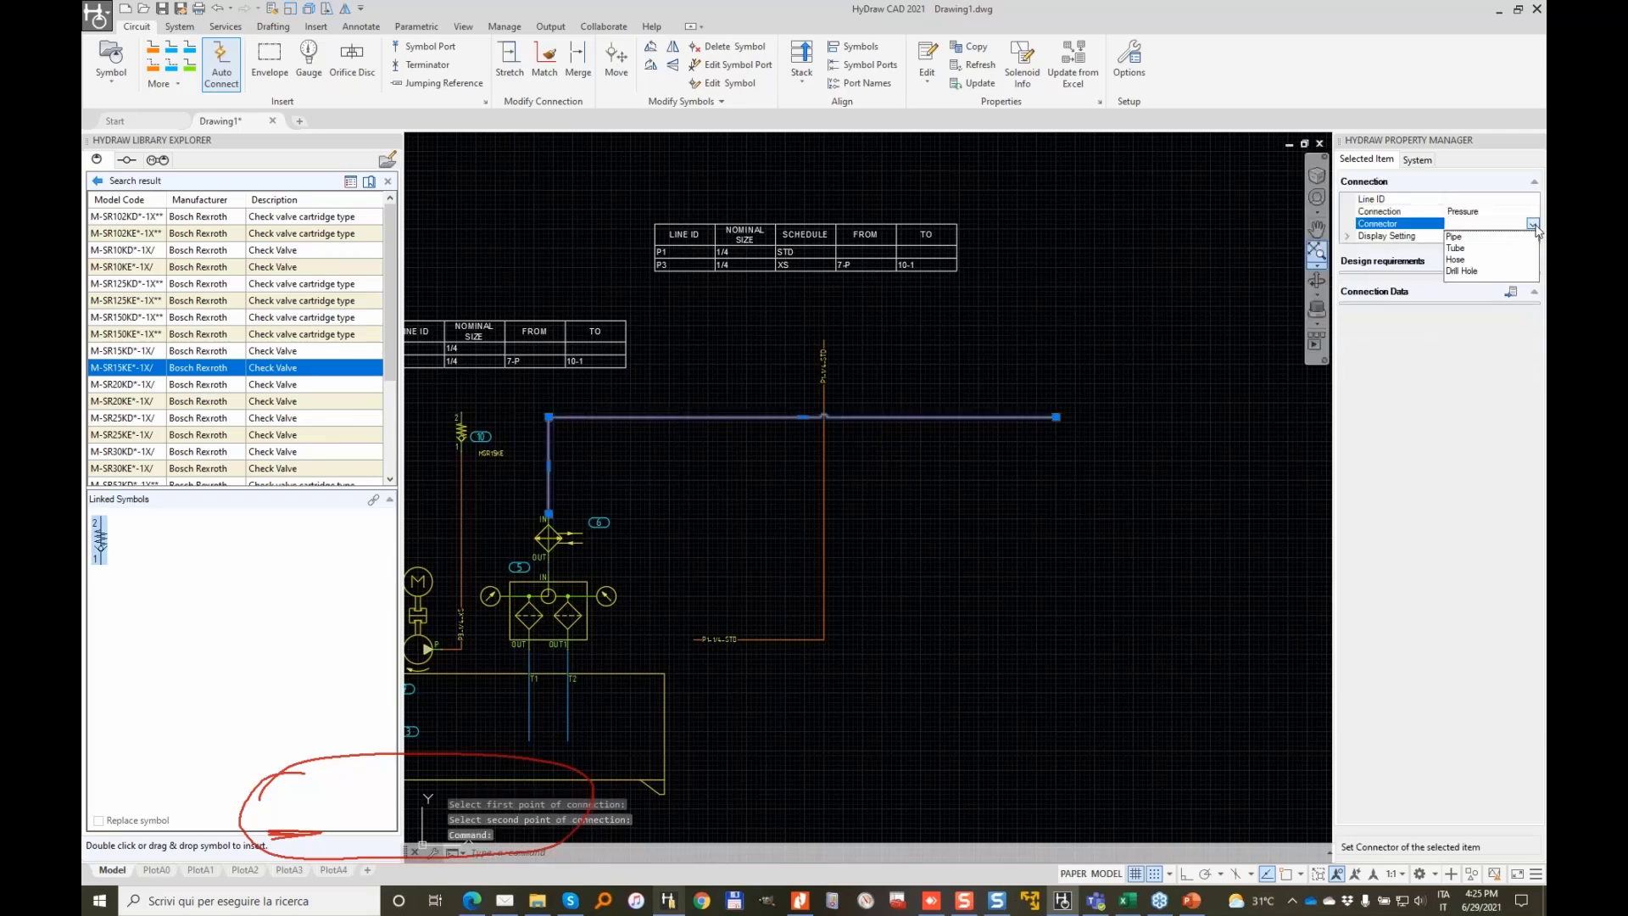
pyautogui.click(1475, 261)
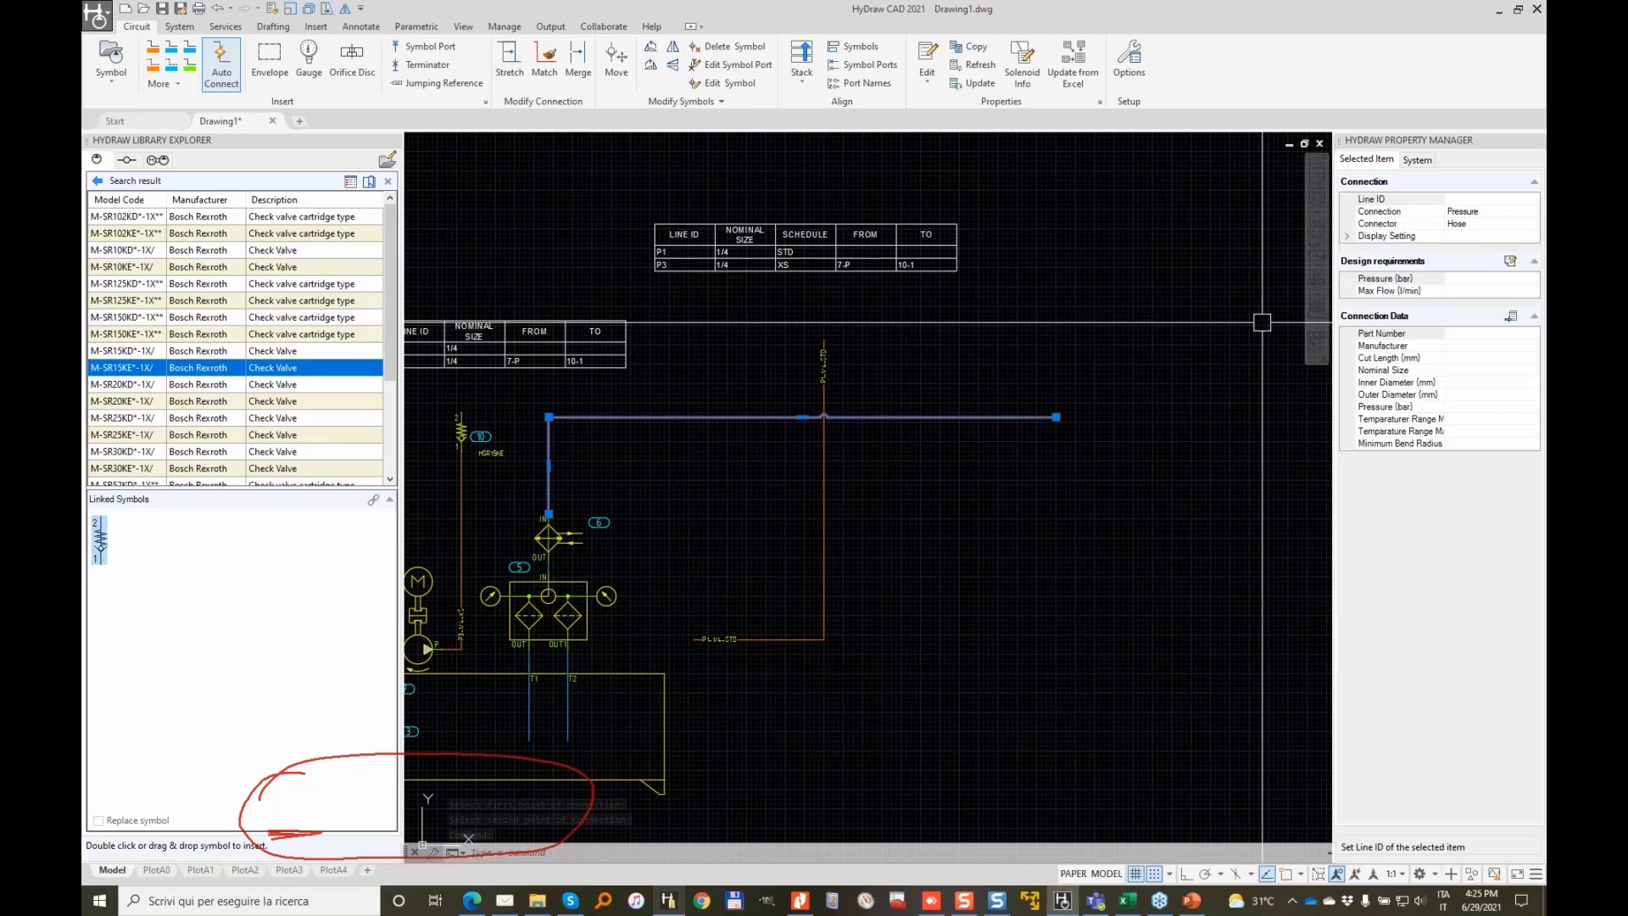
pyautogui.click(1448, 278)
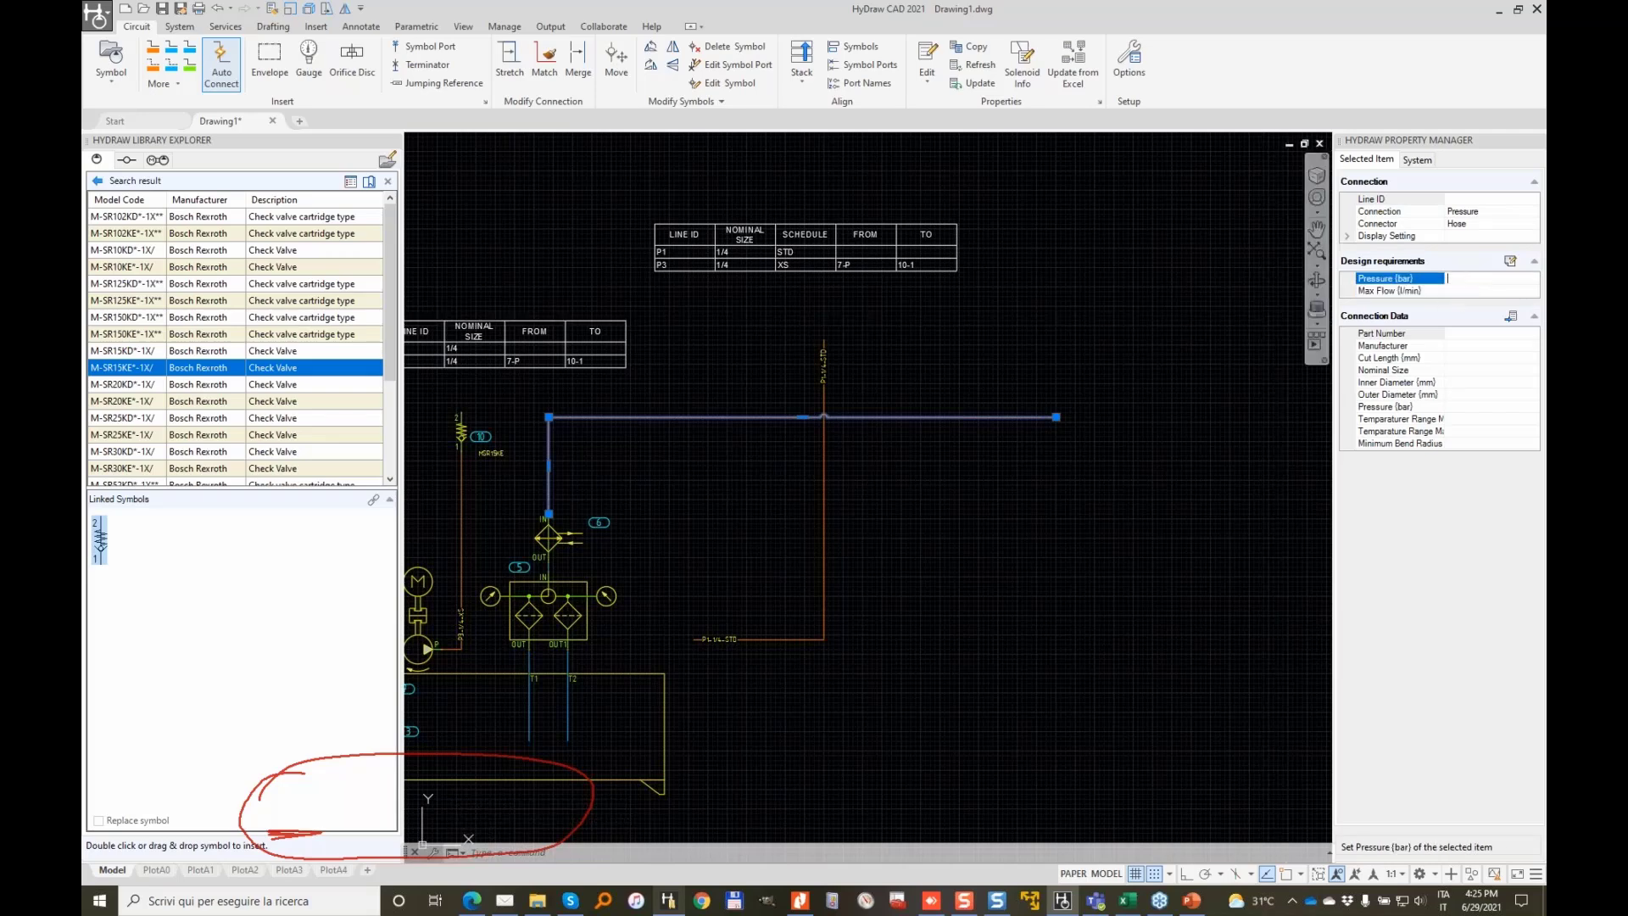
pyautogui.write('150')
pyautogui.press('Tab')
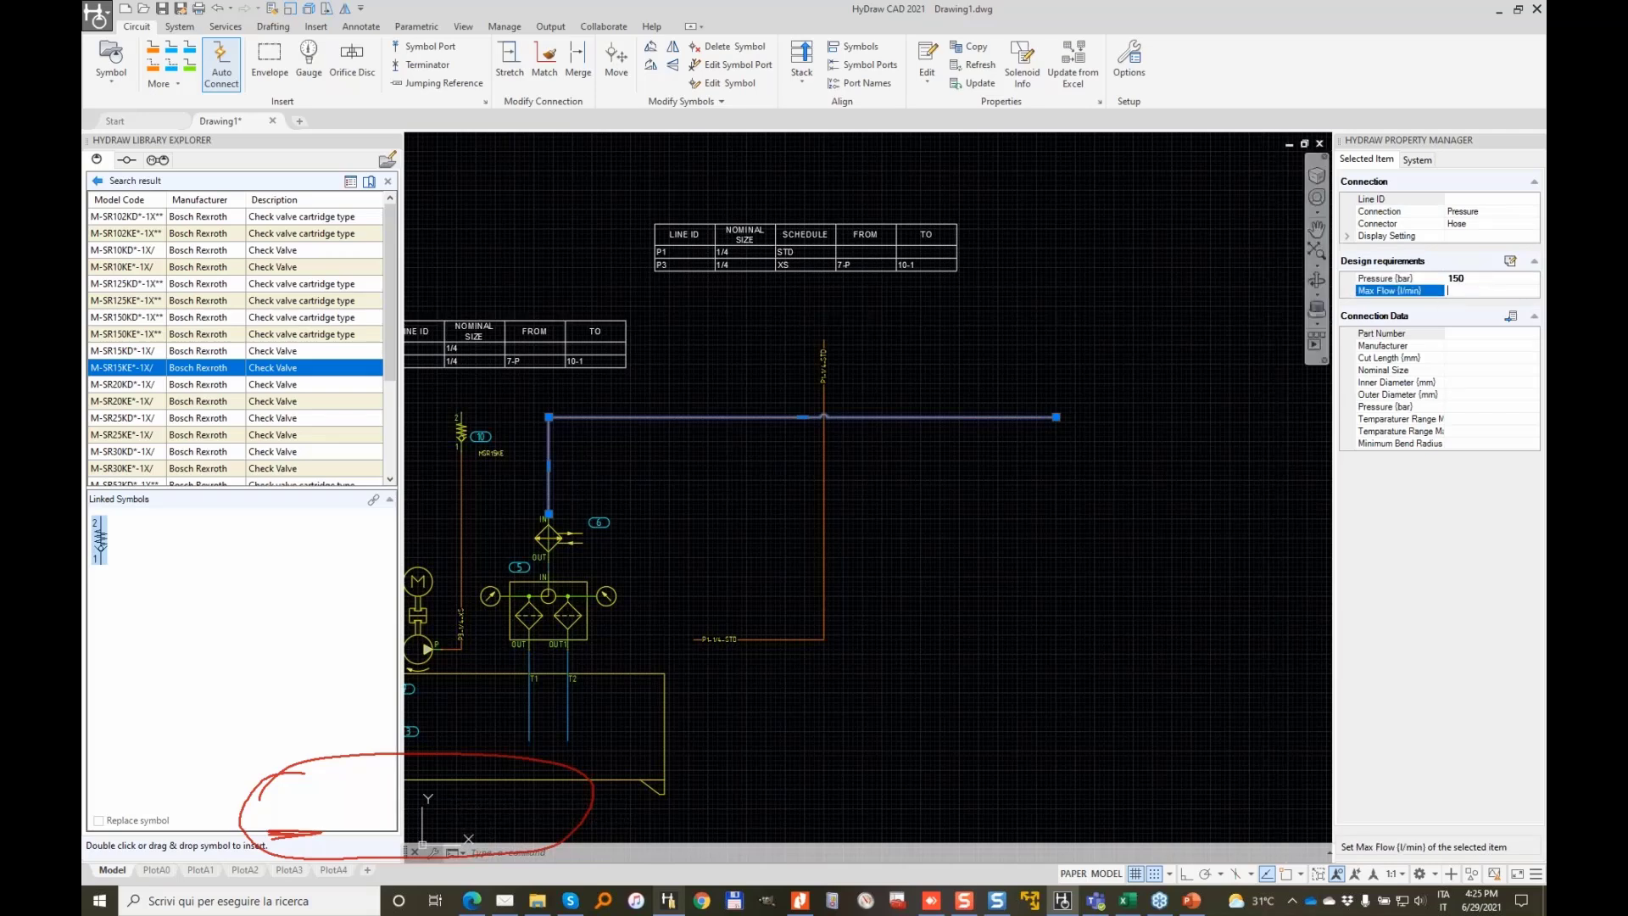
pyautogui.write('20')
# Fetch hoses from the library for the line, re-enter the 20 l/min flow and assign the Parker 787-6 hose
pyautogui.click(1511, 317)
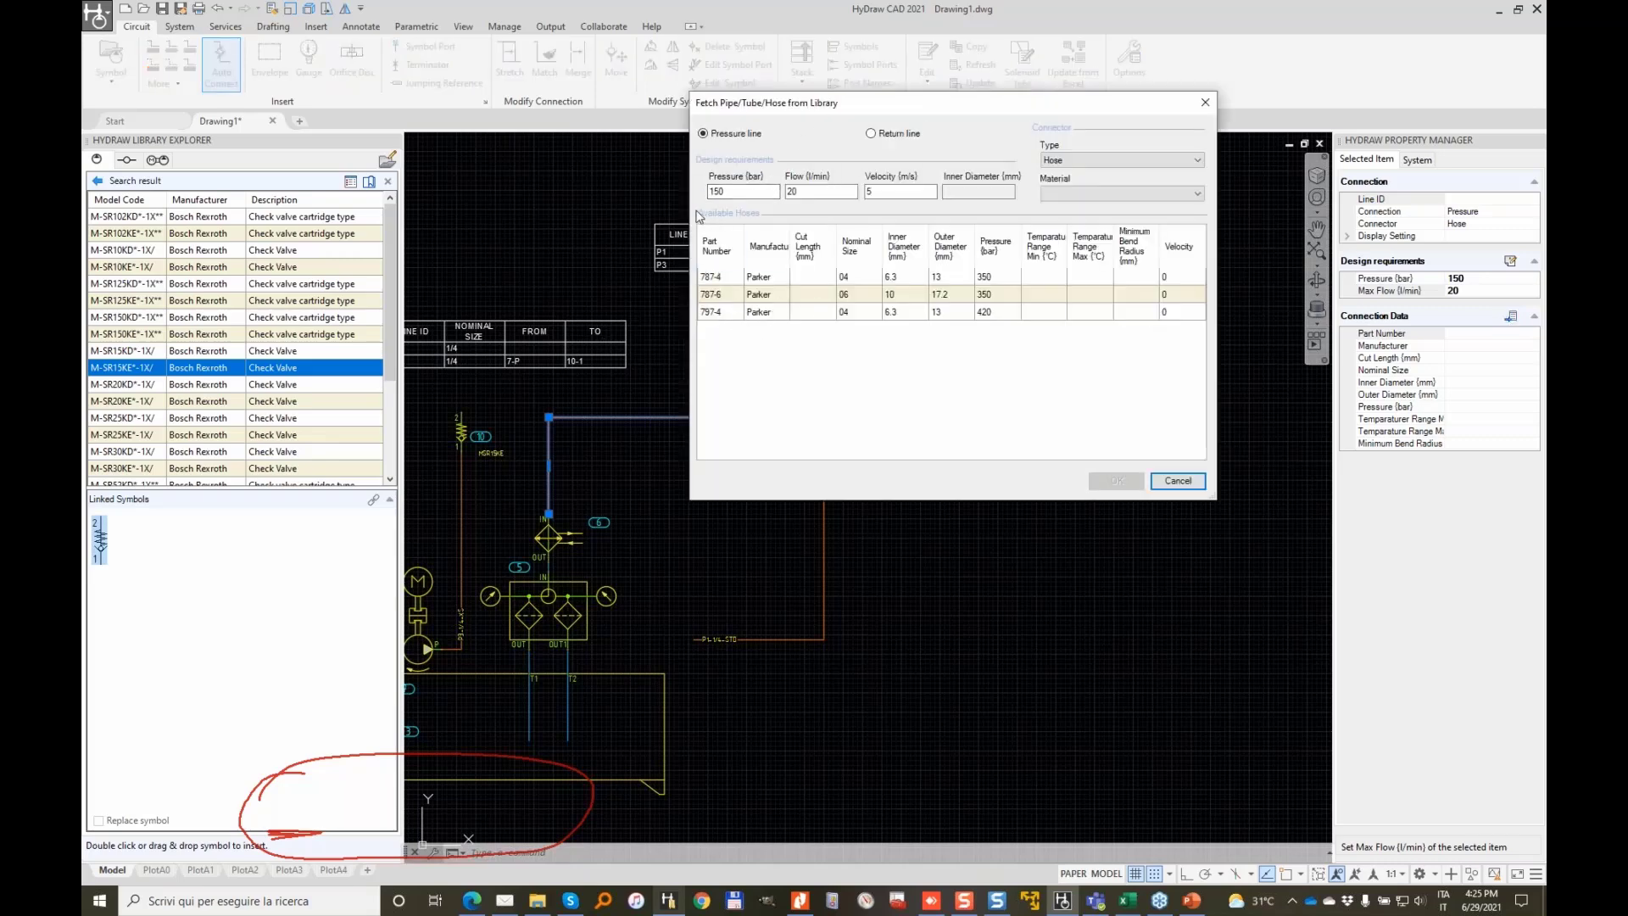
pyautogui.click(723, 297)
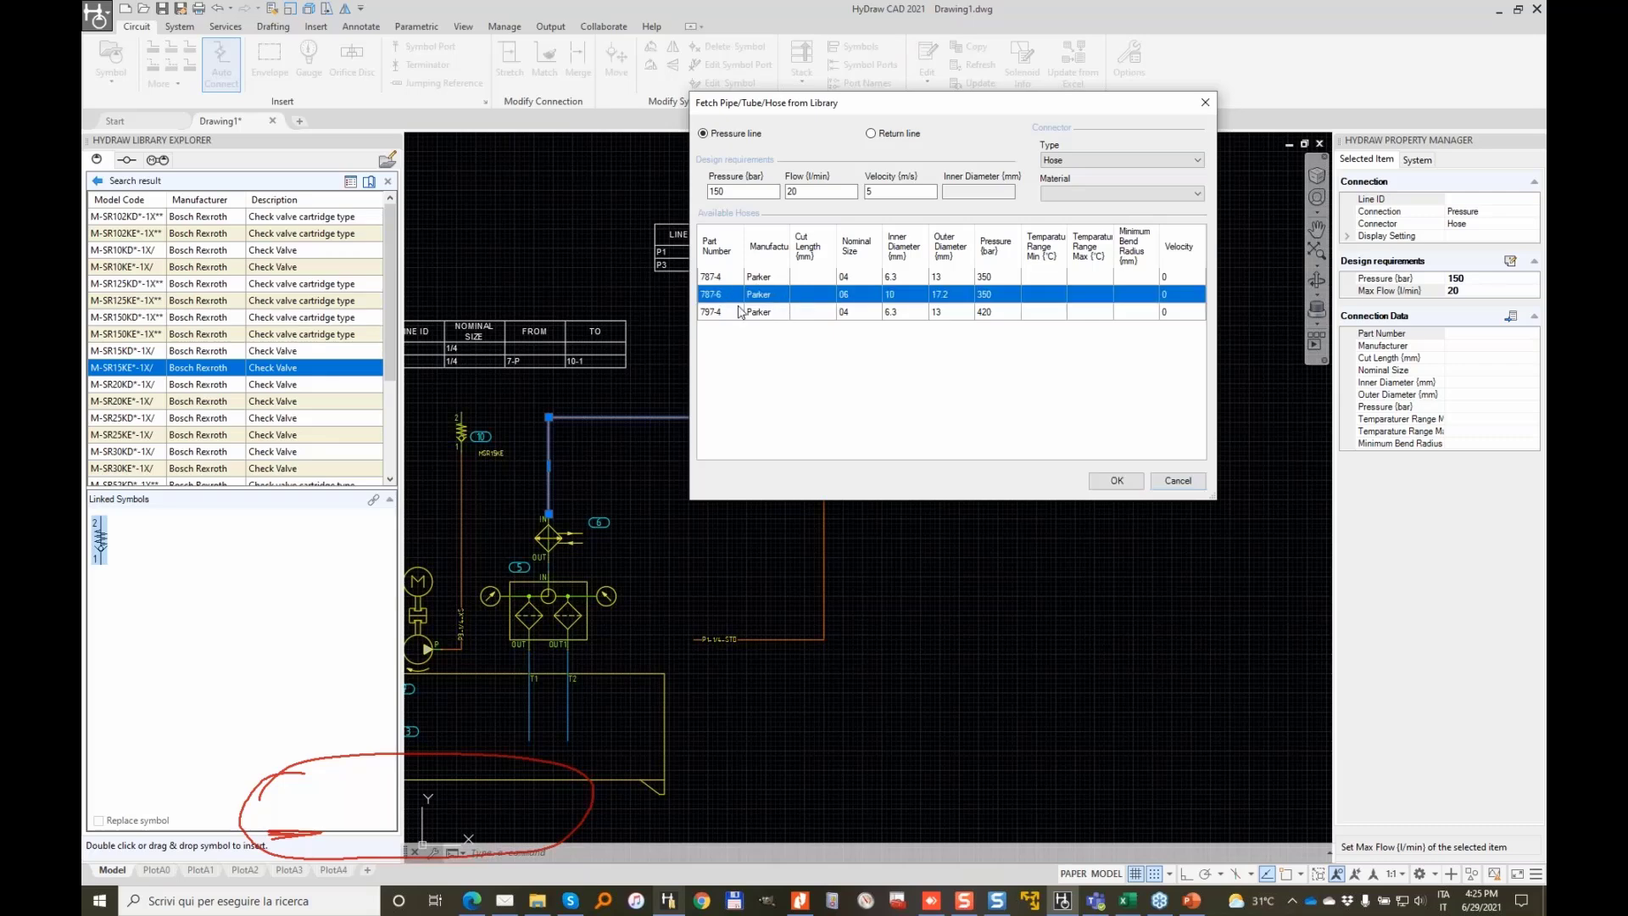
pyautogui.click(723, 311)
pyautogui.click(725, 280)
pyautogui.click(814, 190)
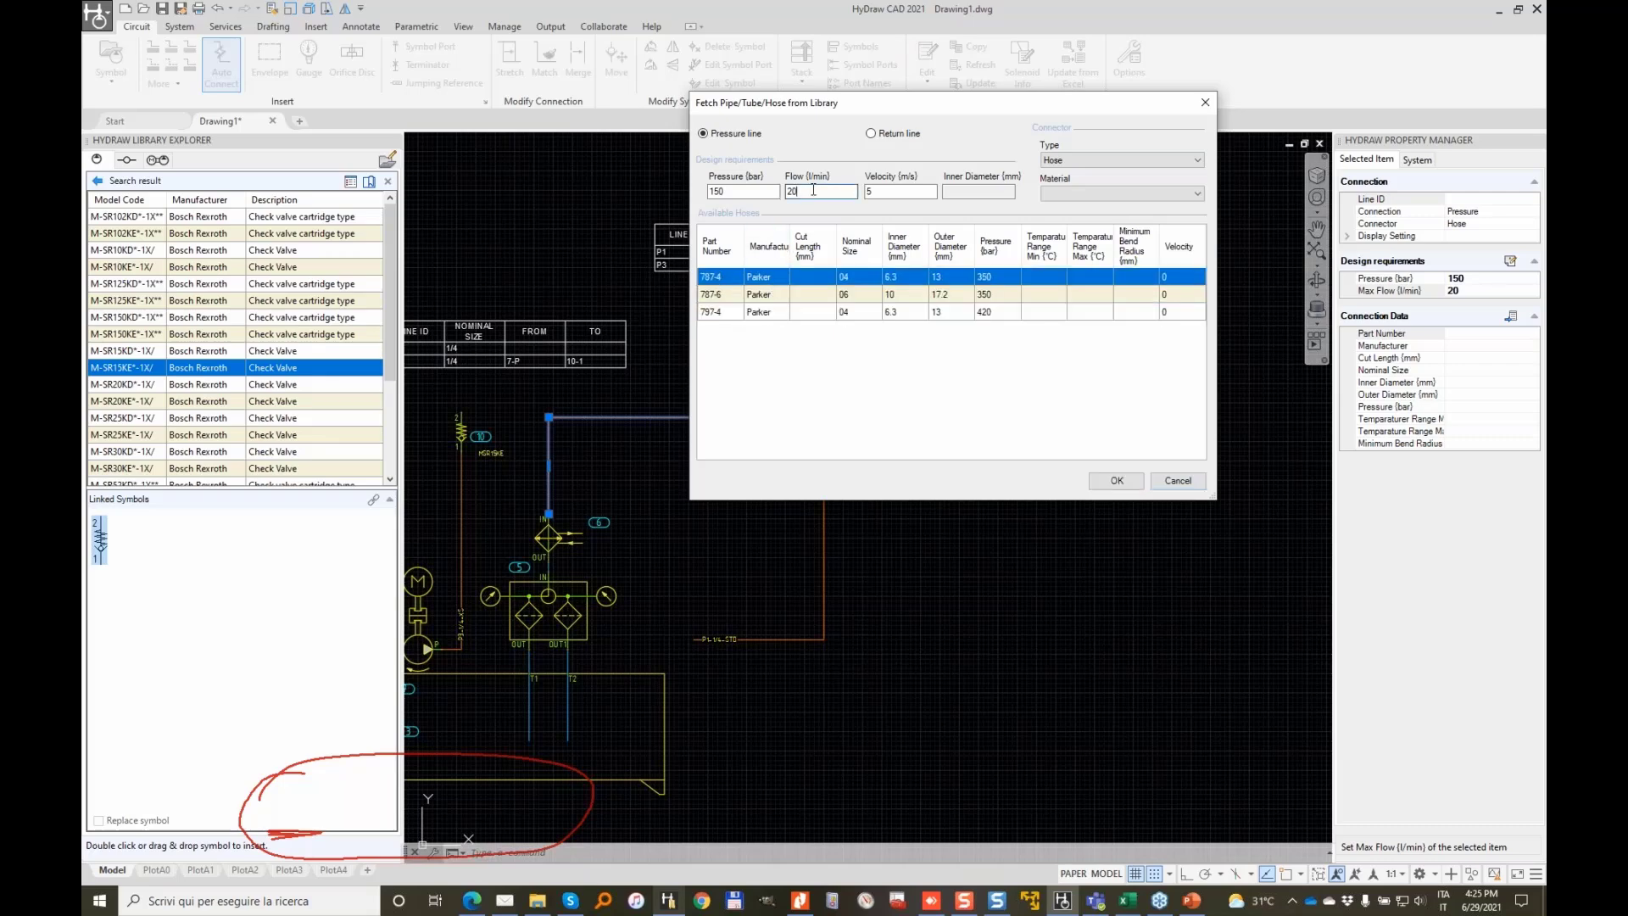
pyautogui.press('BackSpace')
pyautogui.write('0')
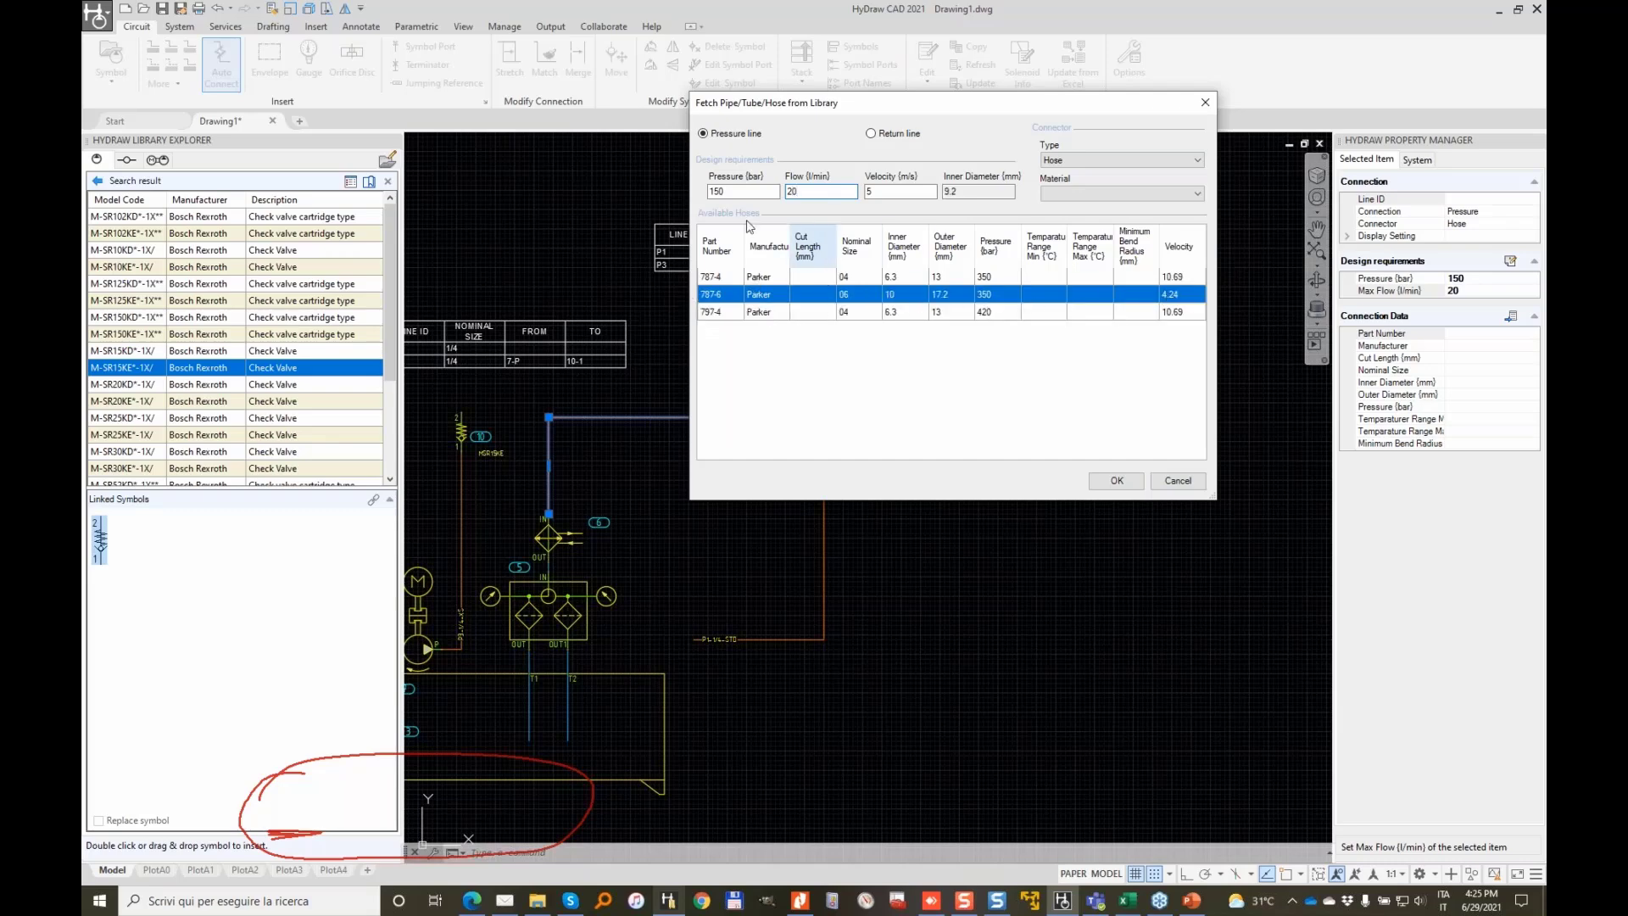
pyautogui.click(1117, 481)
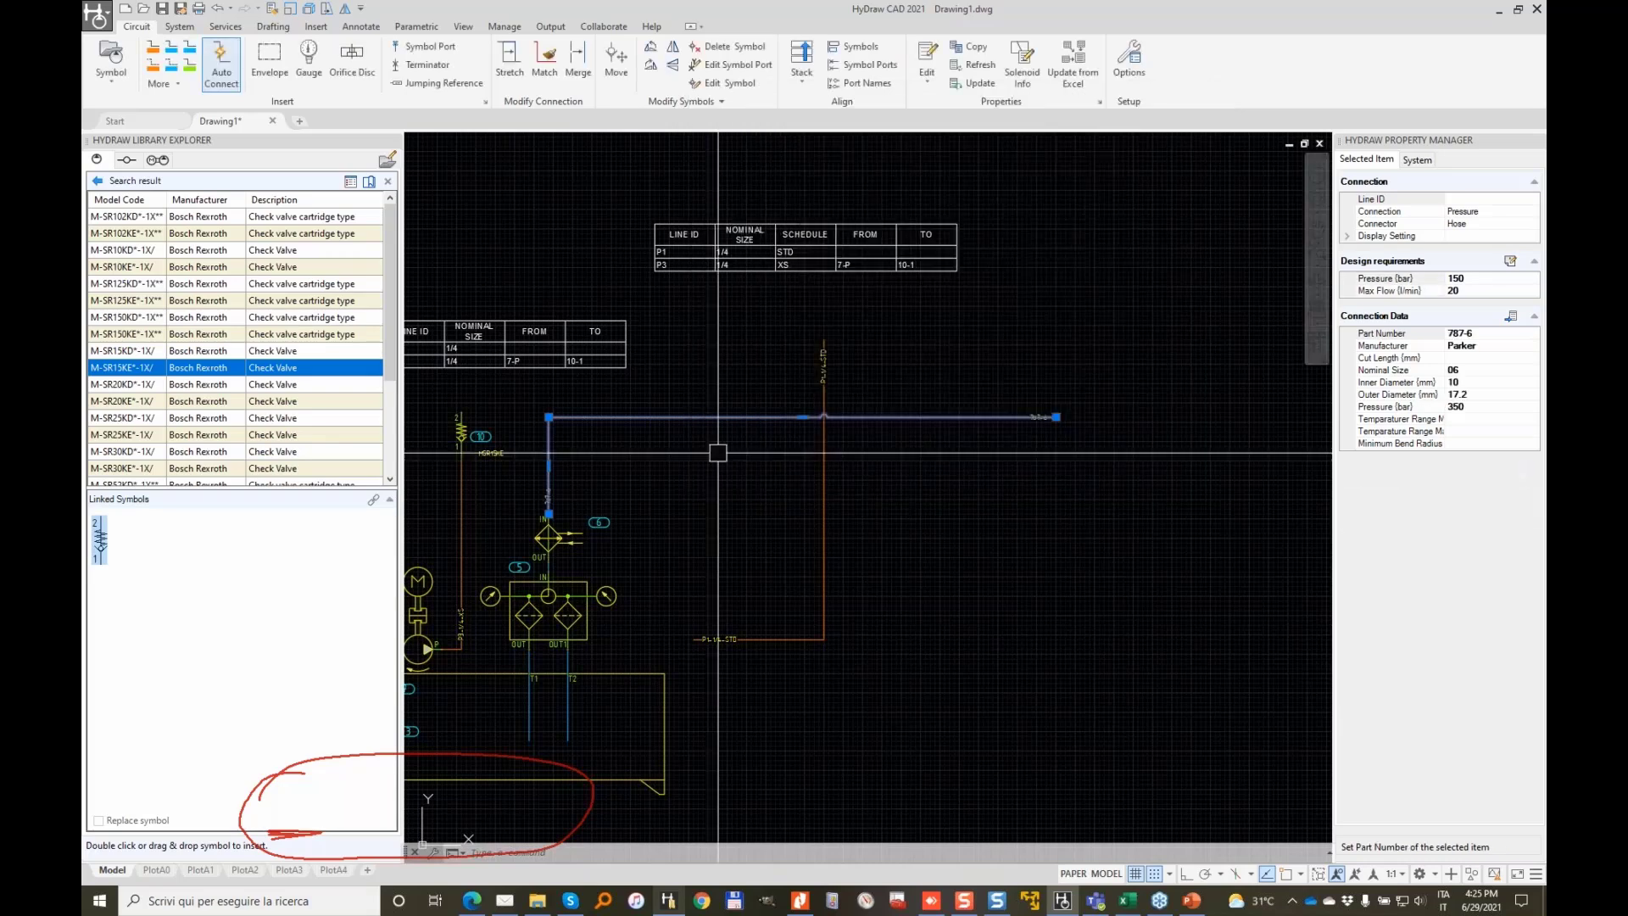
# Inspect the labels at both ends of the new hose line
pyautogui.scroll(8, 692, 521)
pyautogui.press('Escape')
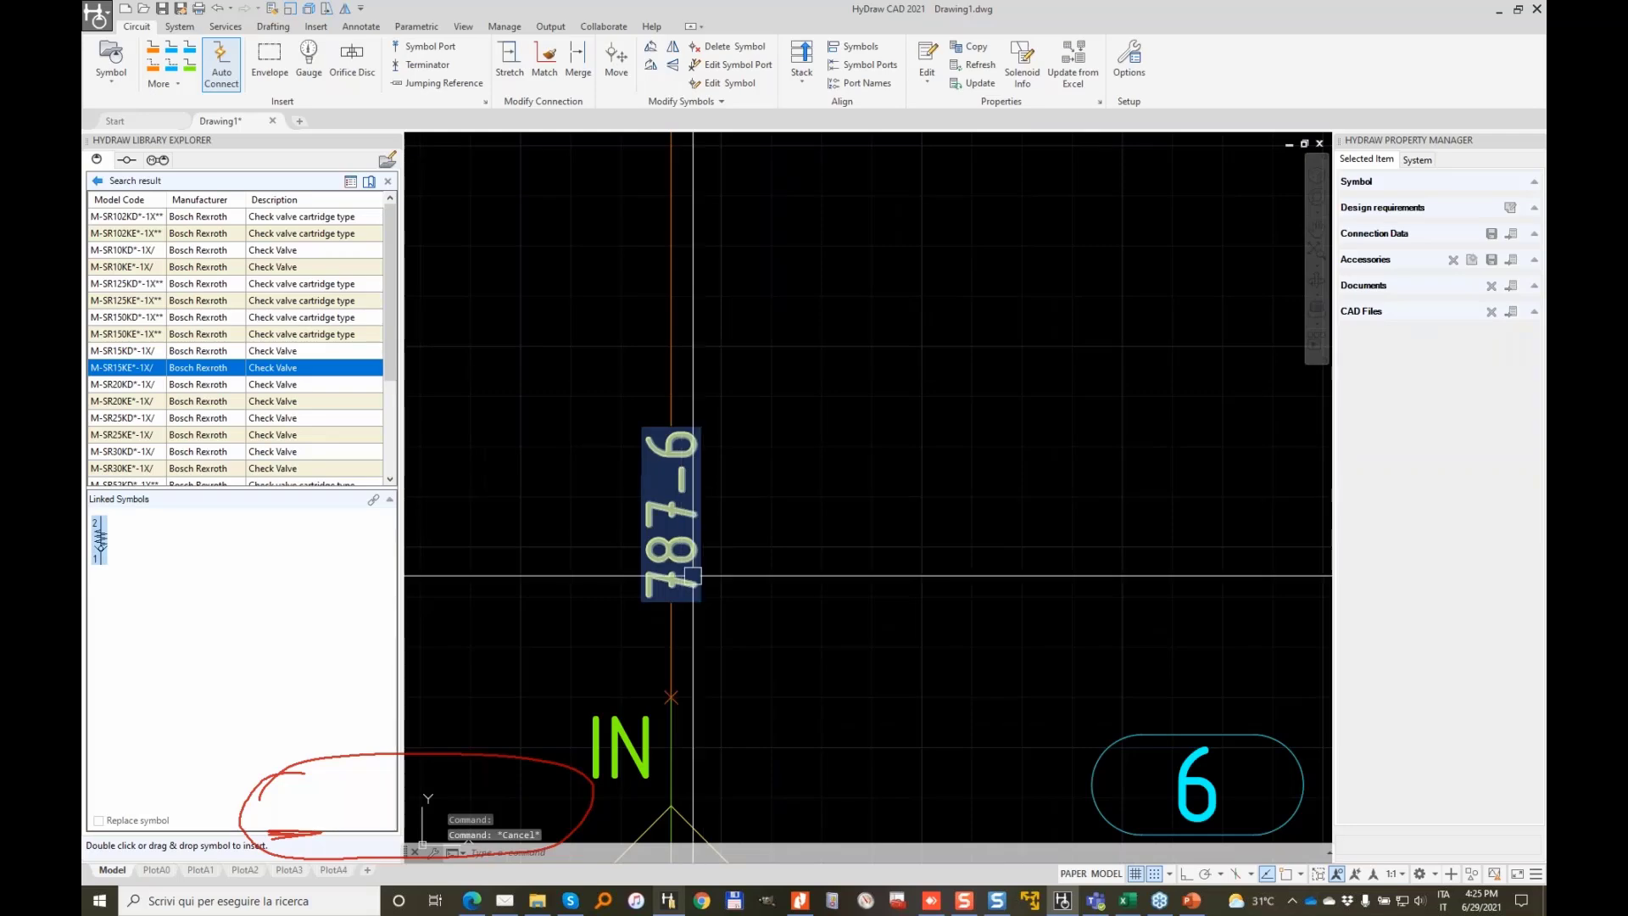
pyautogui.scroll(-2, 682, 477)
pyautogui.scroll(-2, 681, 477)
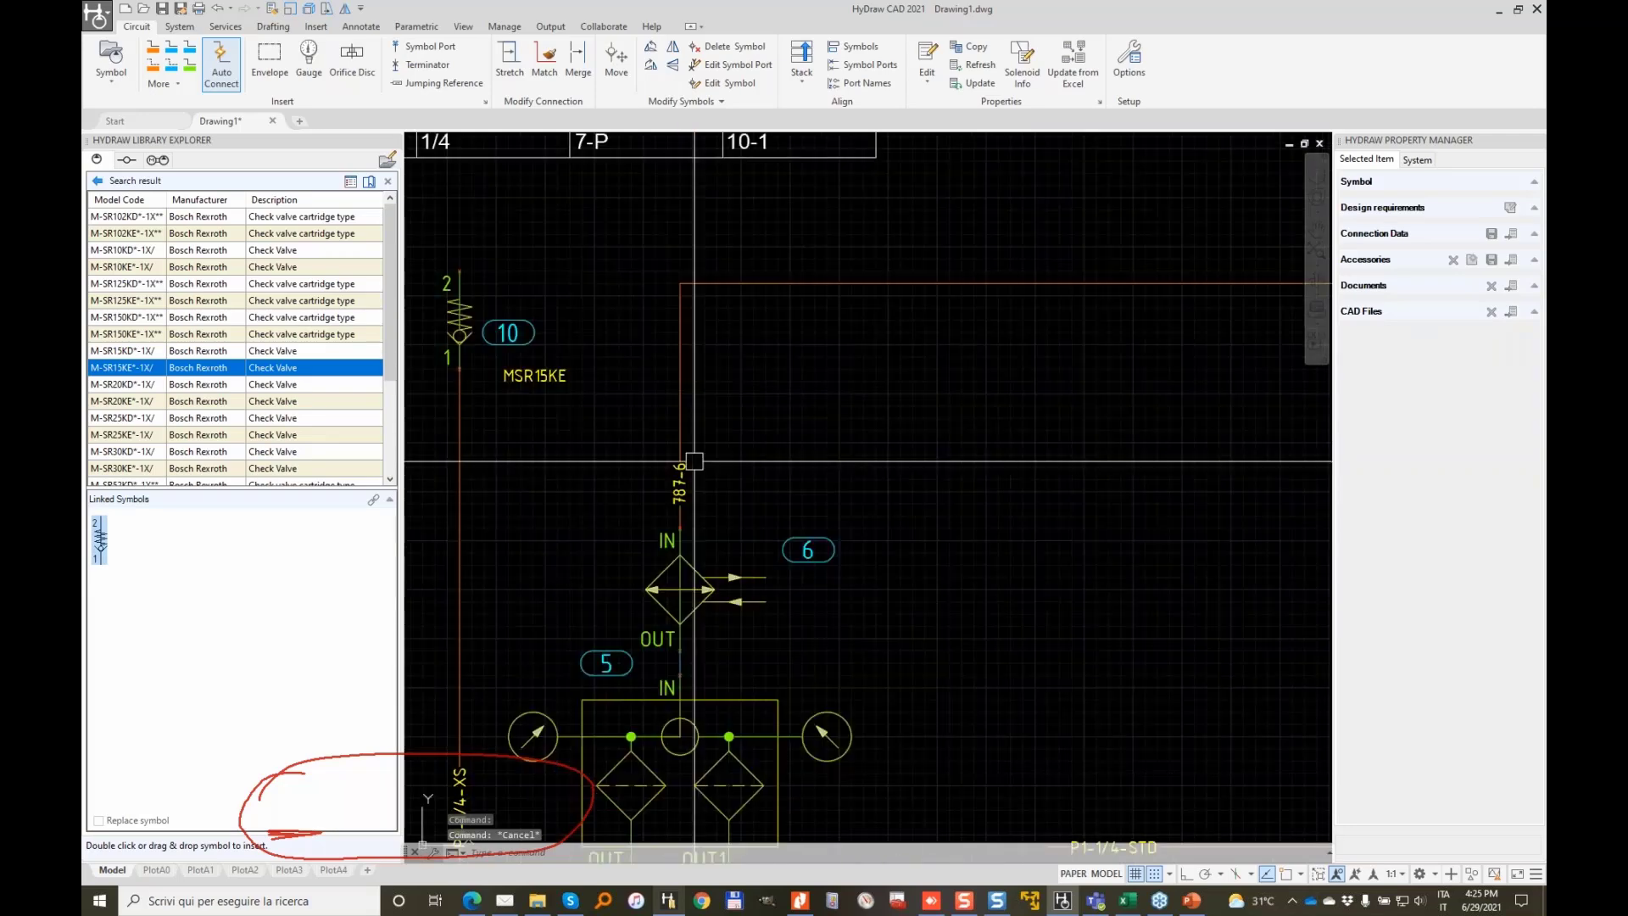
pyautogui.moveTo(1158, 310); pyautogui.dragTo(418, 345, button='middle')
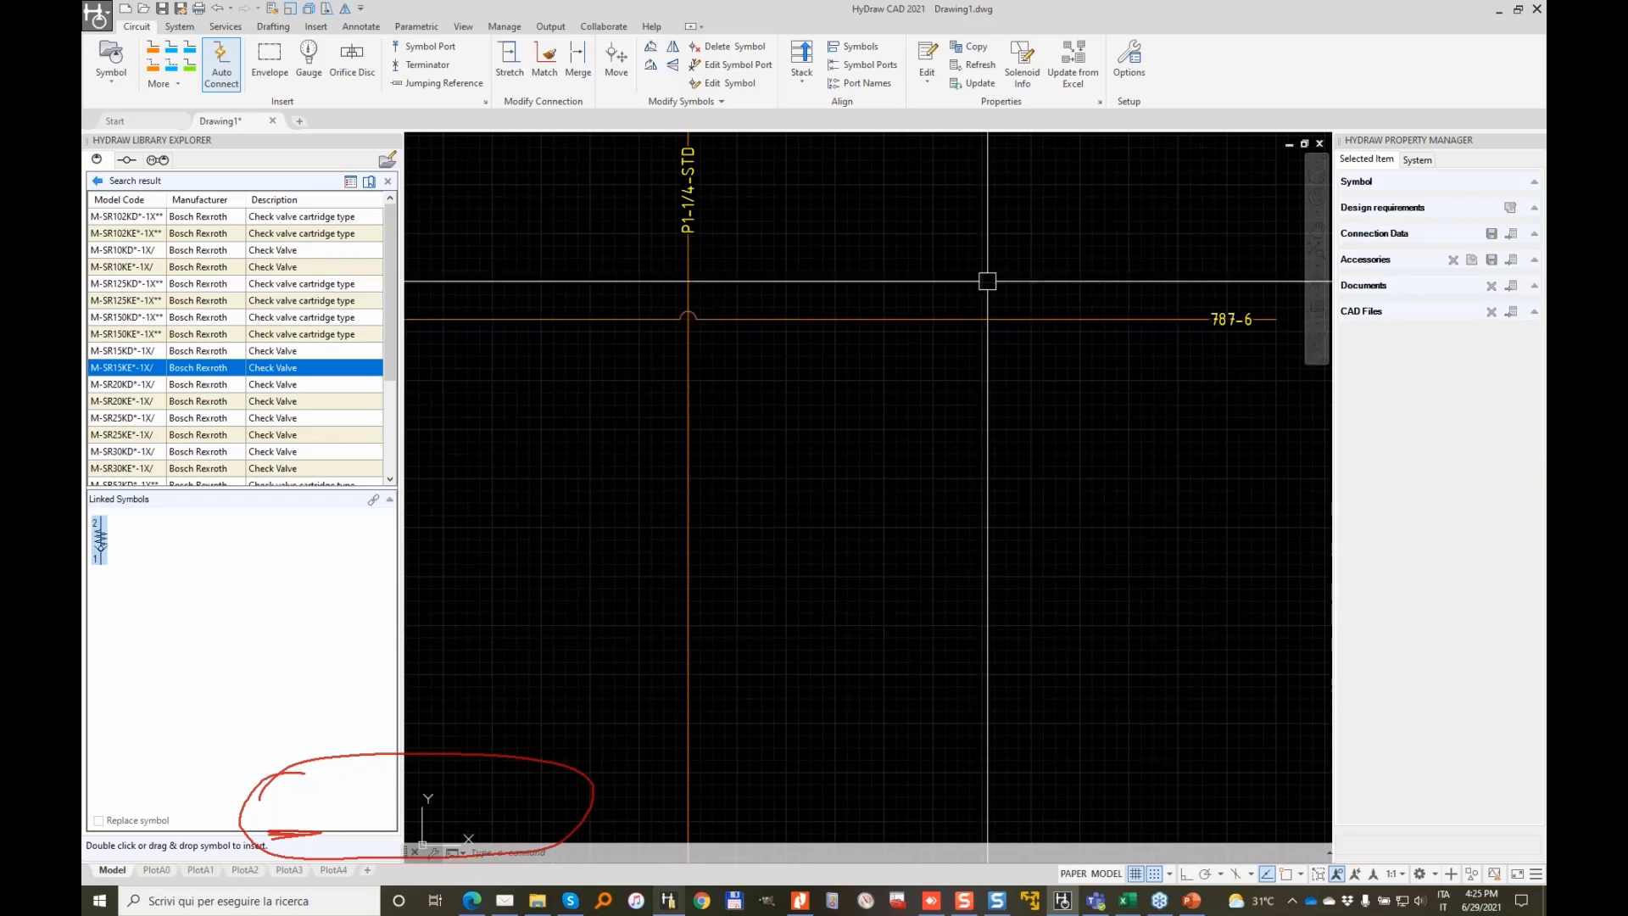
pyautogui.scroll(-1, 843, 356)
pyautogui.moveTo(763, 394); pyautogui.dragTo(935, 376, button='middle')
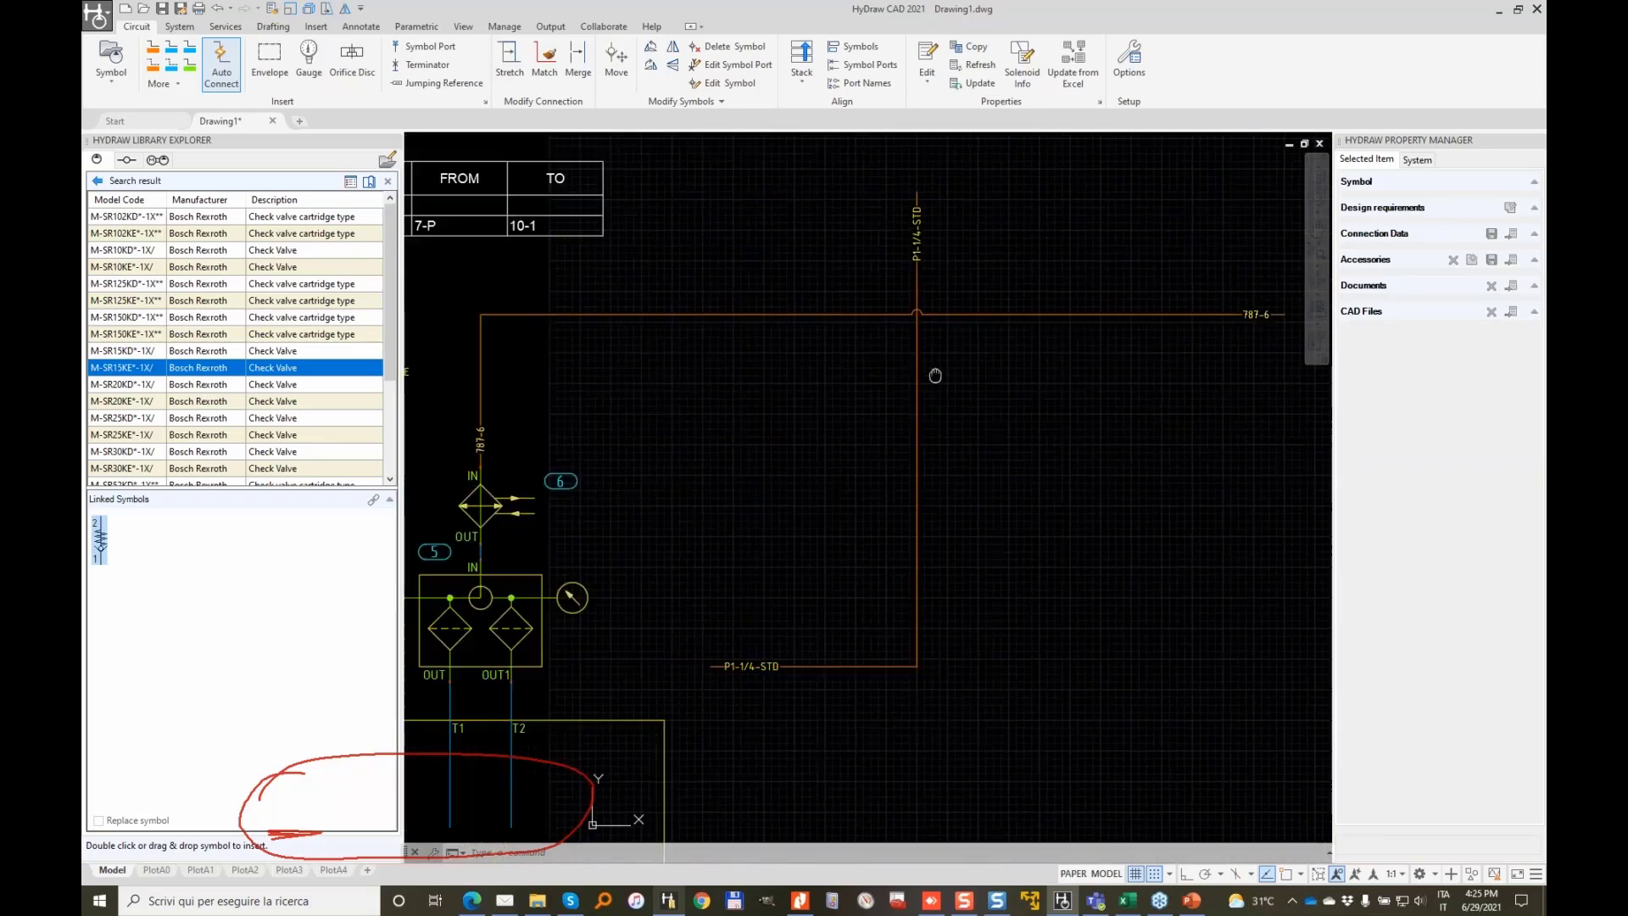
pyautogui.scroll(1, 479, 413)
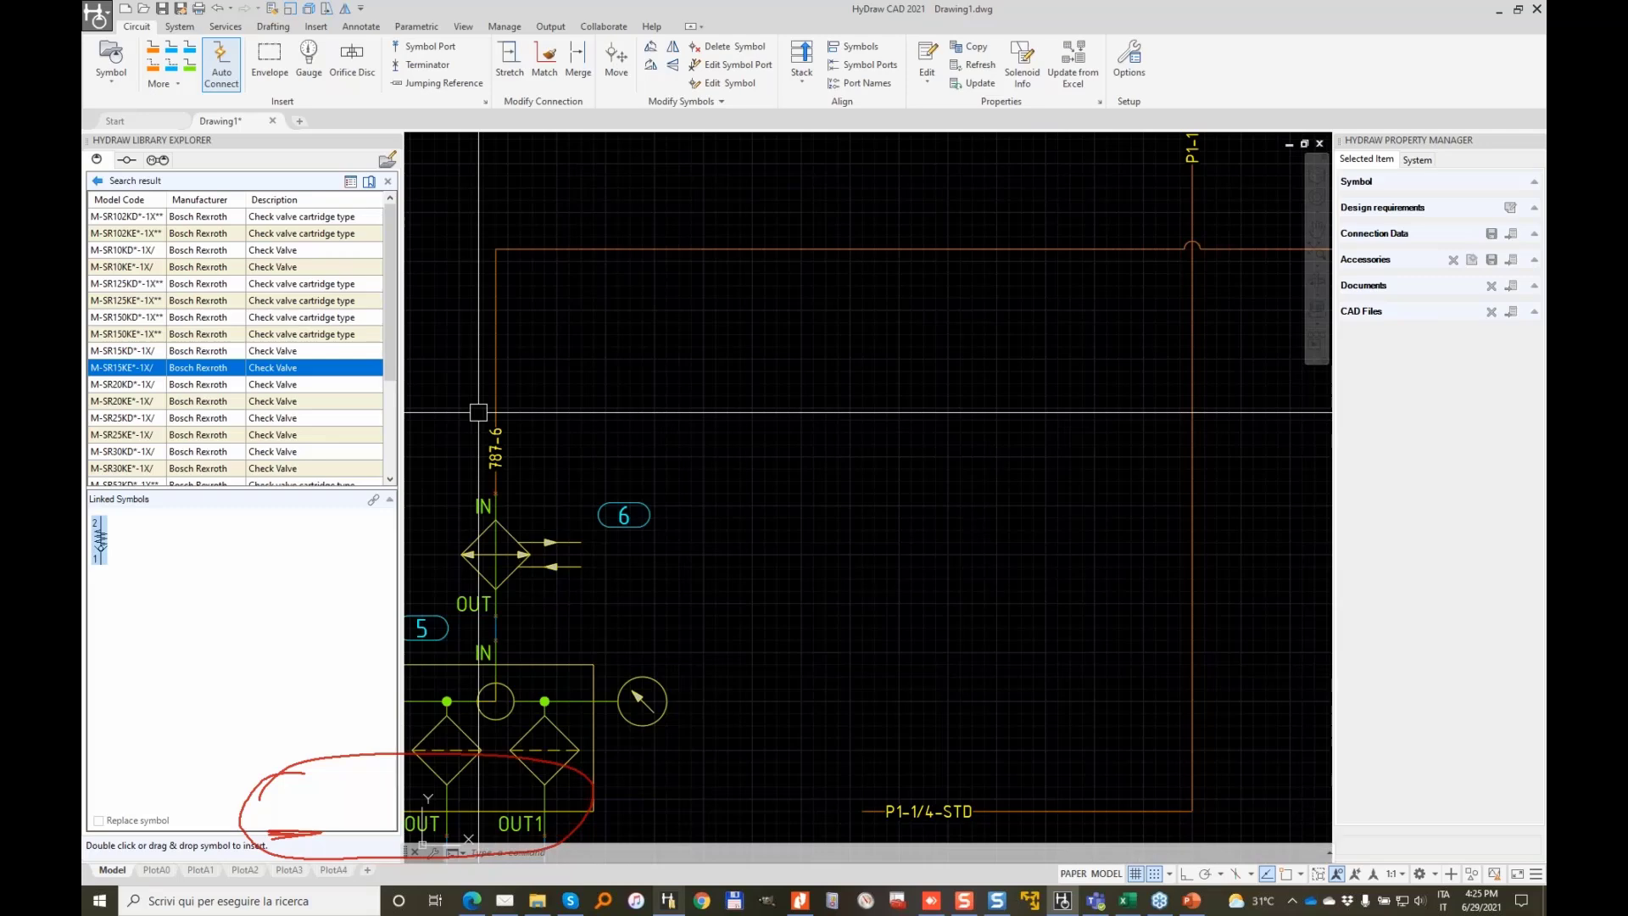
# Set the hose connection's Line ID to H1
pyautogui.click(479, 412)
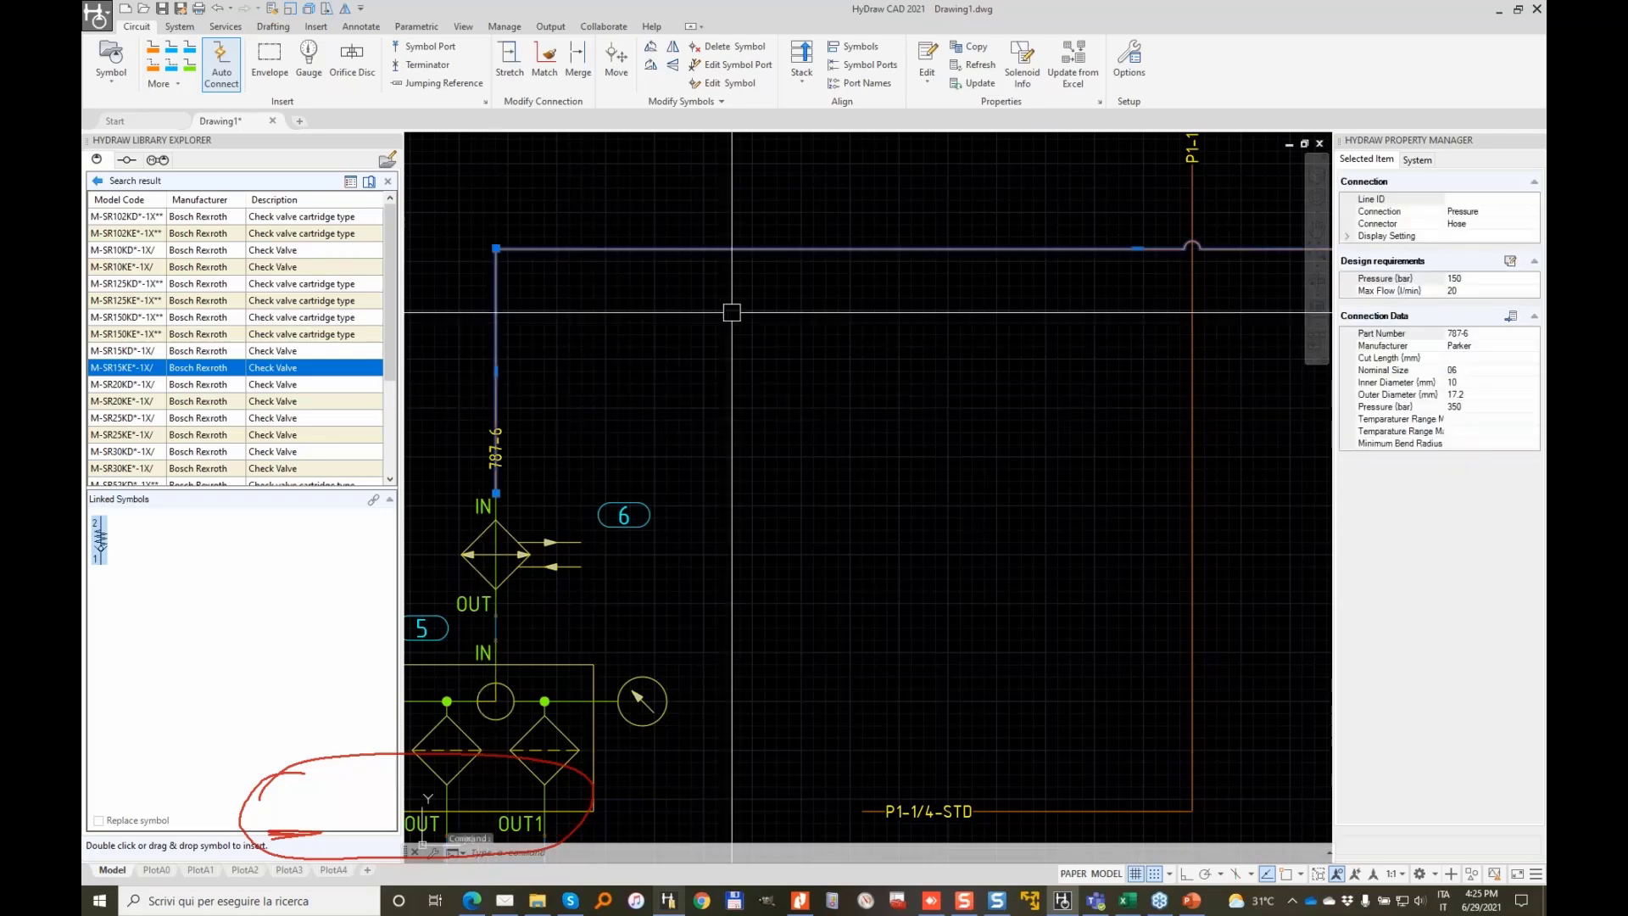
pyautogui.click(1490, 197)
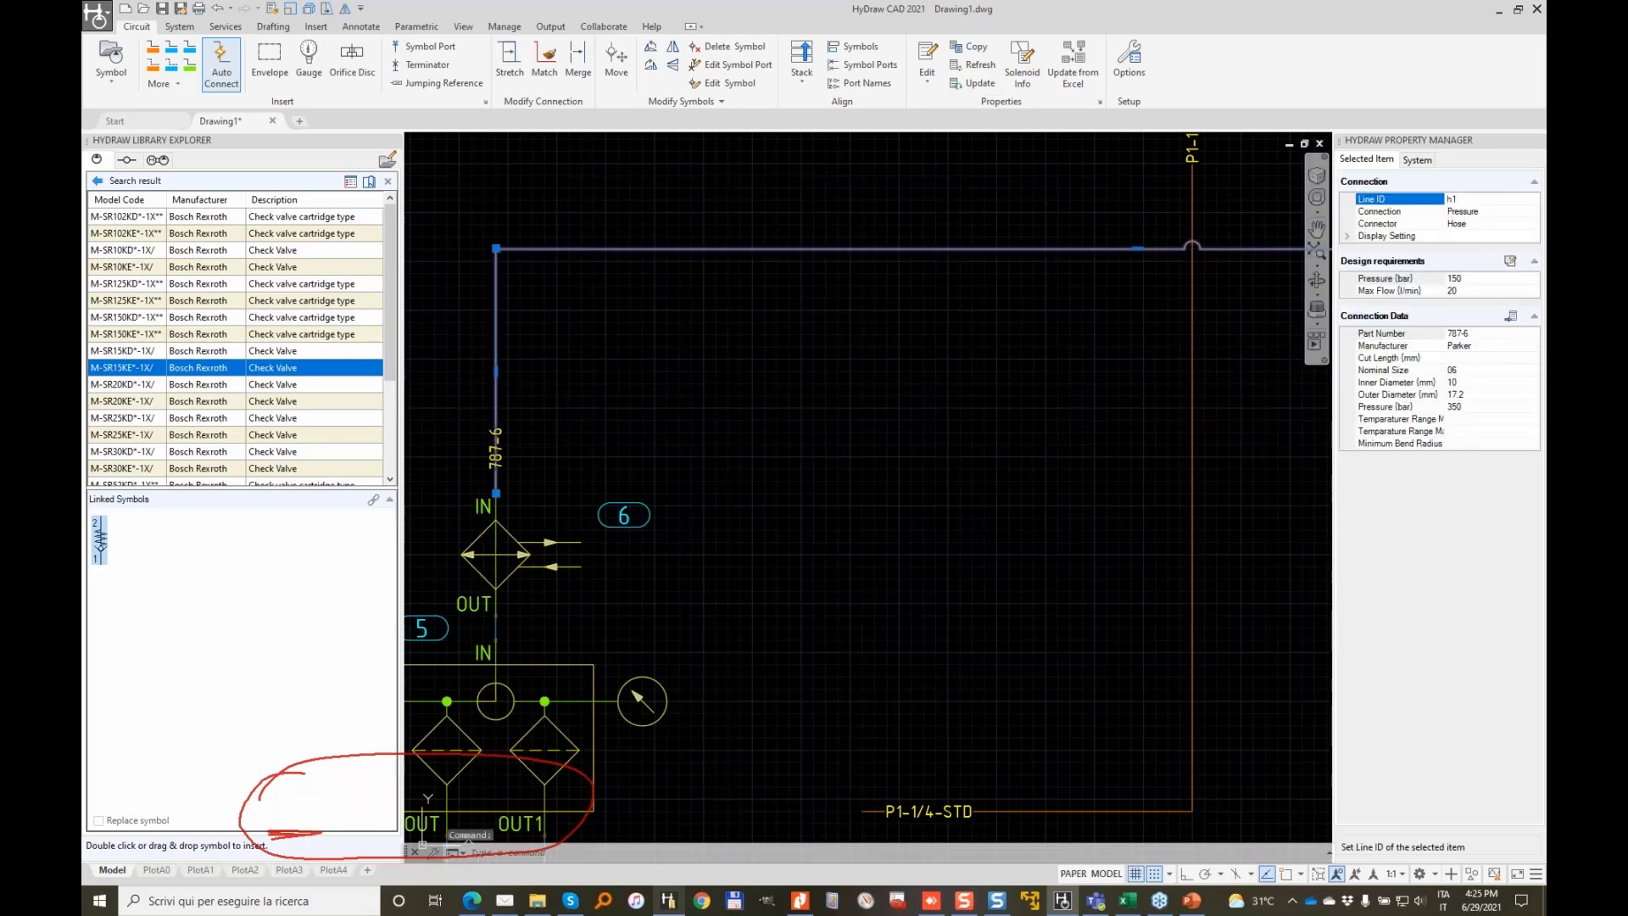
pyautogui.press('BackSpace')
pyautogui.press('BackSpace')
pyautogui.write('H1')
pyautogui.click(1489, 211)
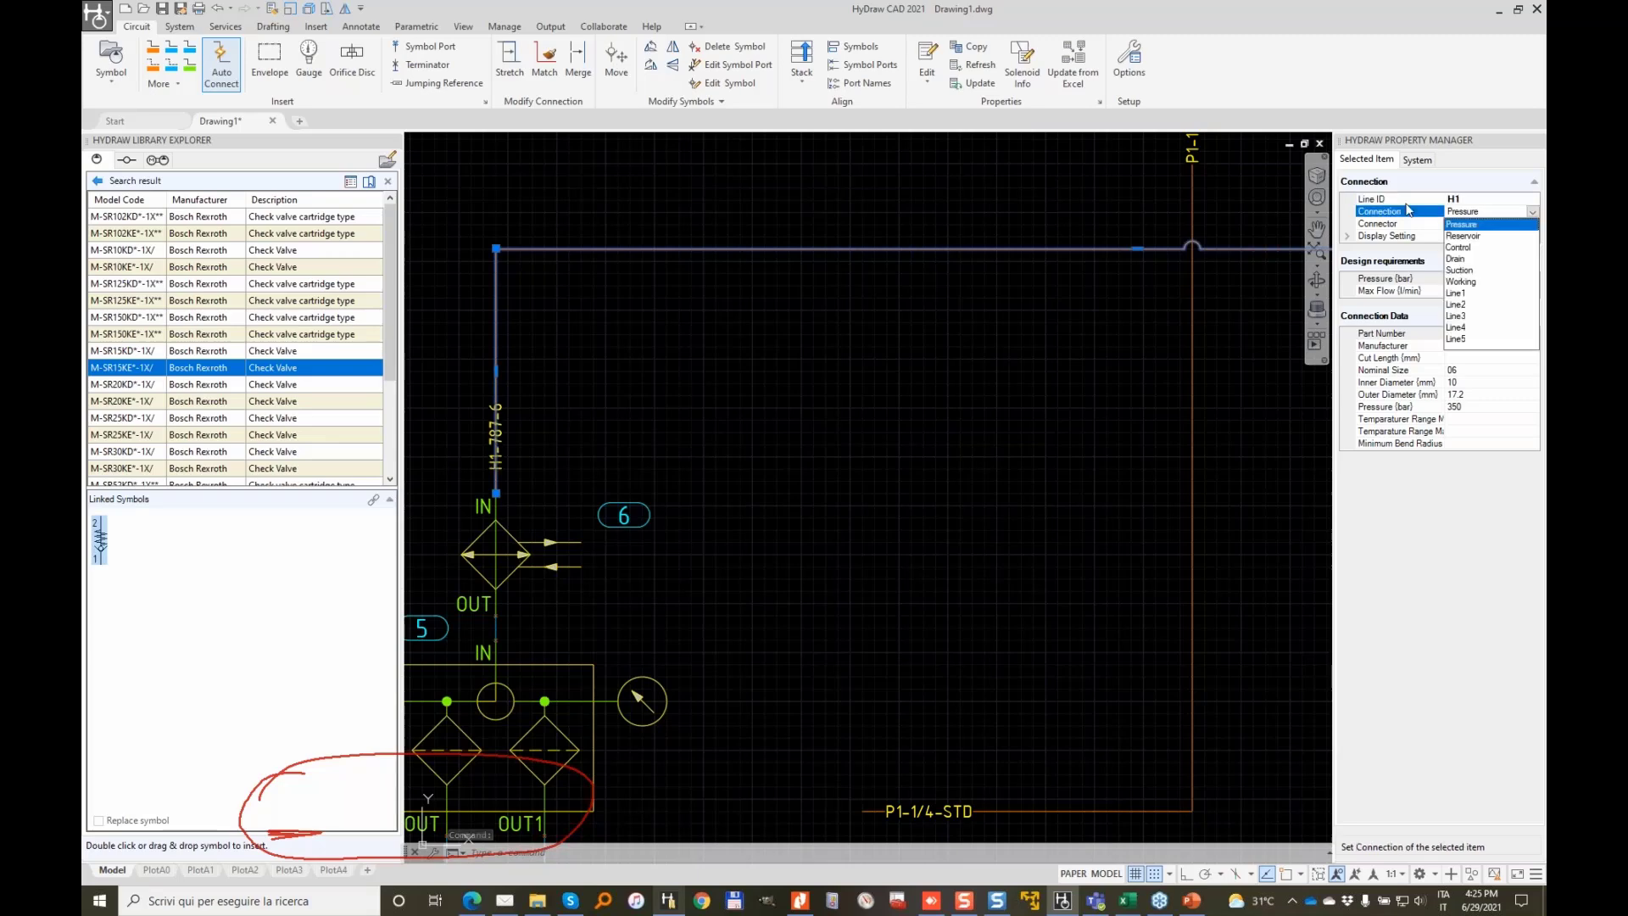
pyautogui.click(672, 385)
pyautogui.scroll(-3, 671, 384)
pyautogui.press('Escape')
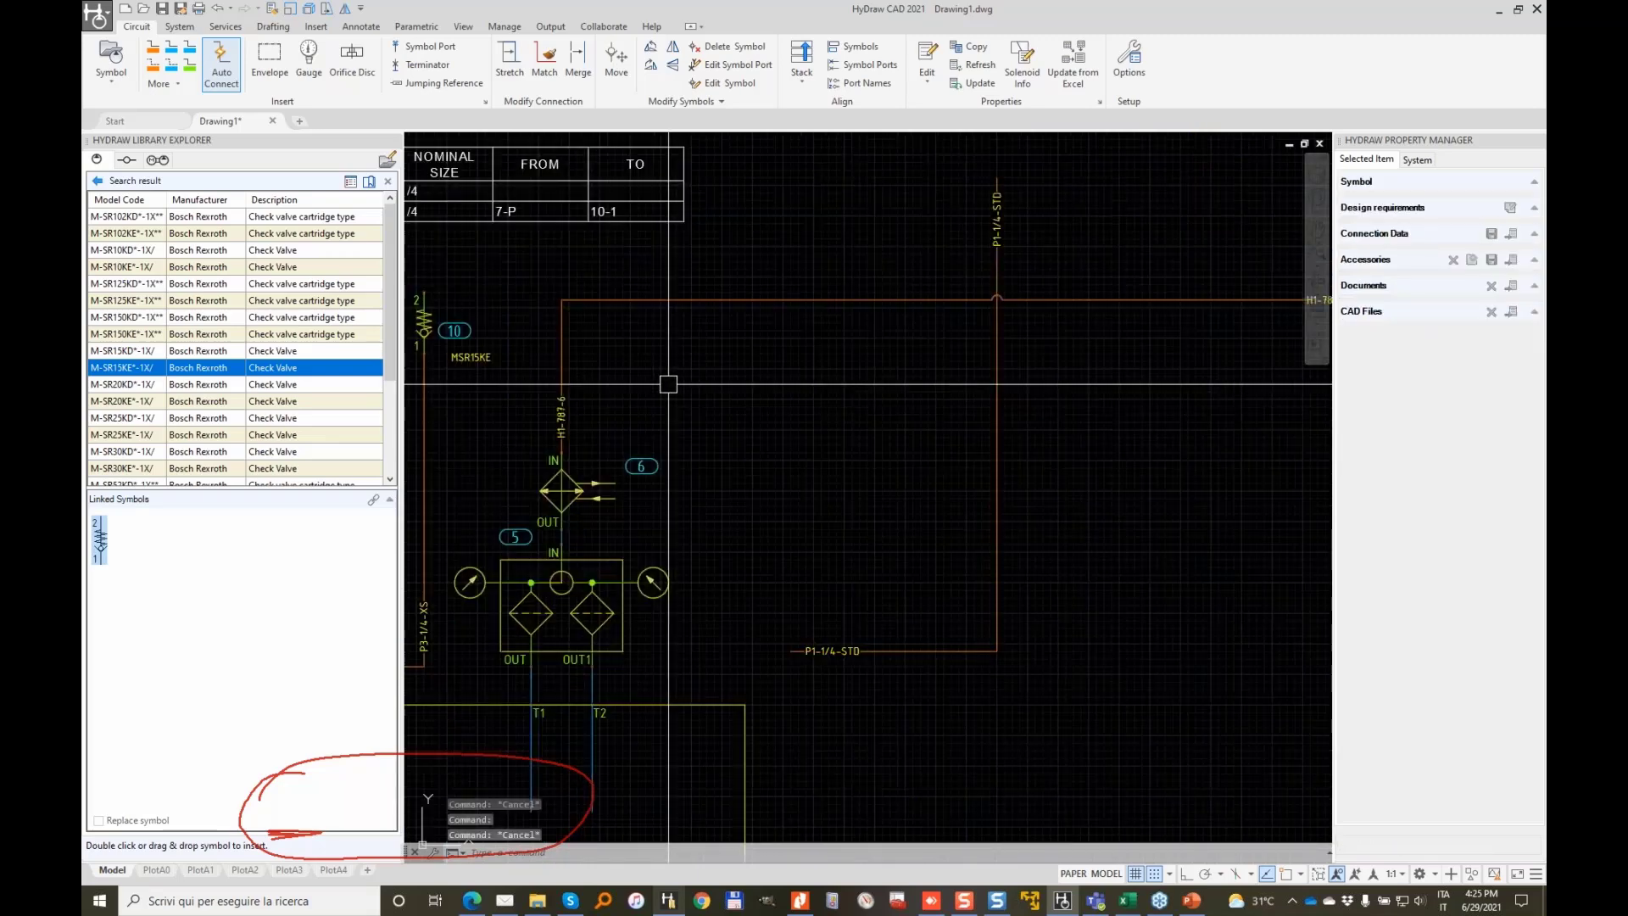
# Copy check valve 10, using its port 1 as base point, into the free space beyond the hose line's open right end
pyautogui.scroll(-2, 668, 384)
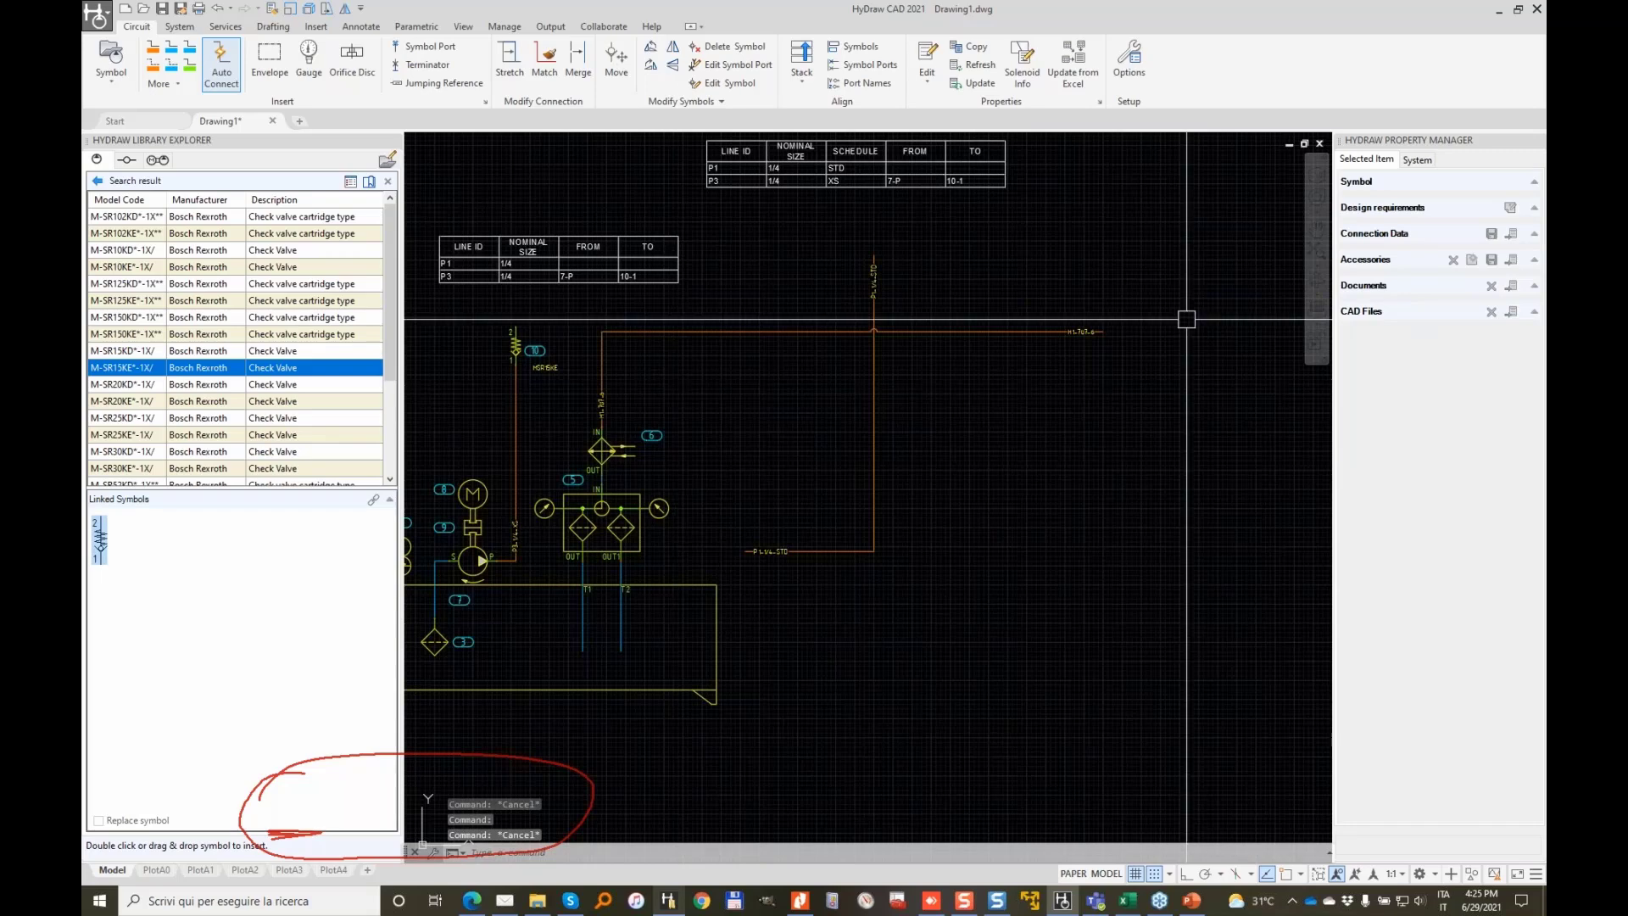
pyautogui.click(517, 348)
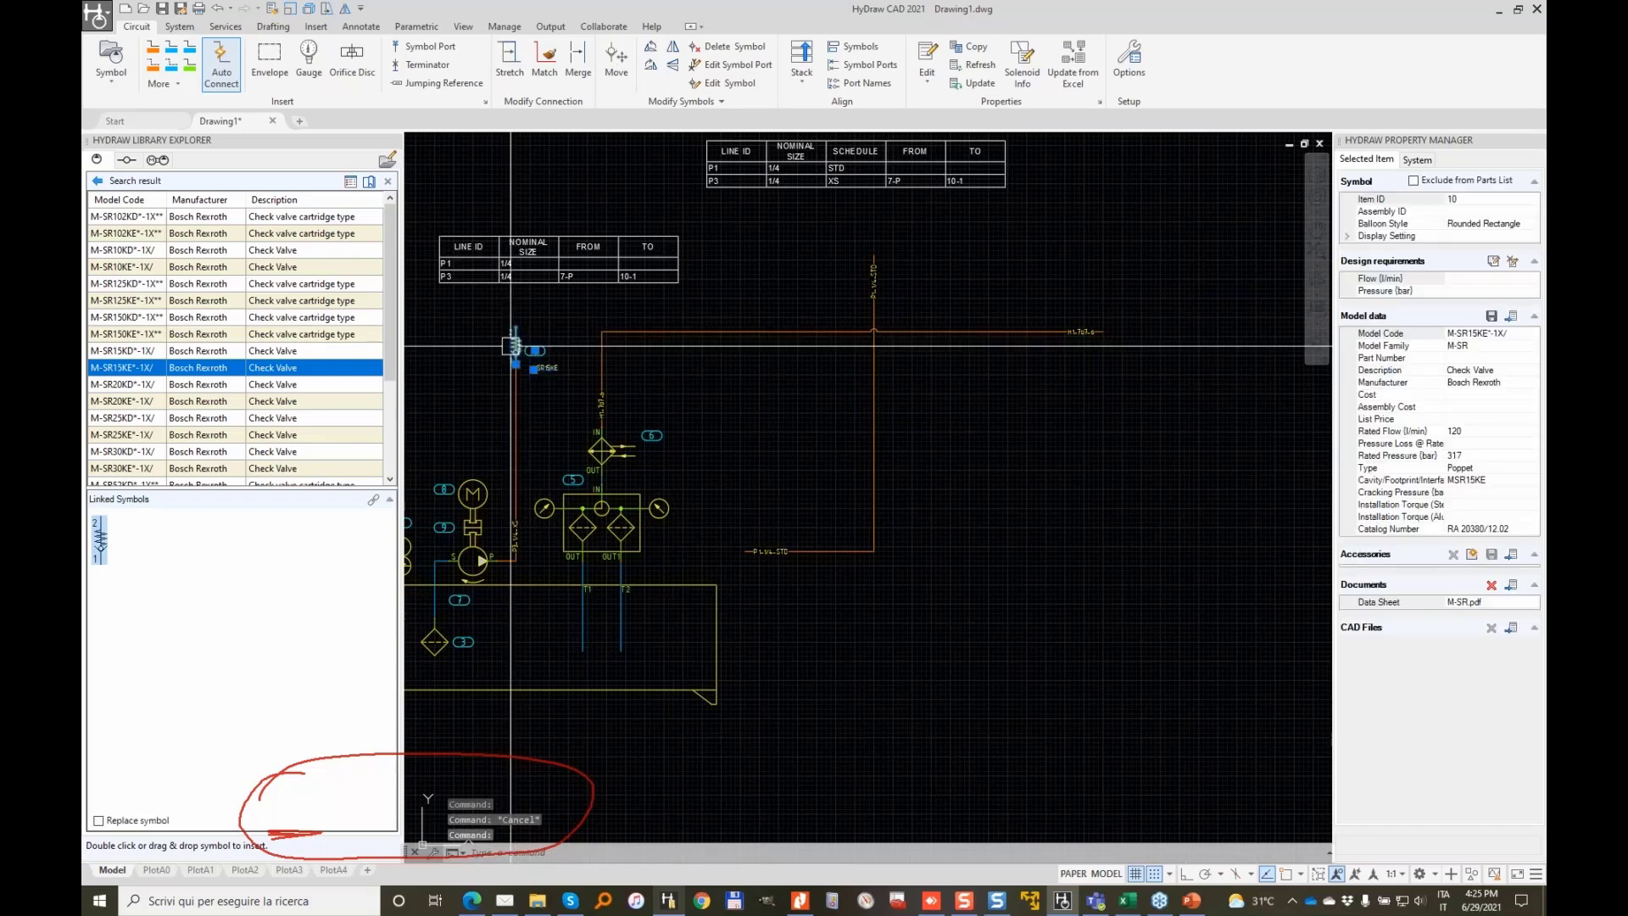
pyautogui.rightClick(512, 347)
pyautogui.click(580, 543)
pyautogui.scroll(3, 523, 383)
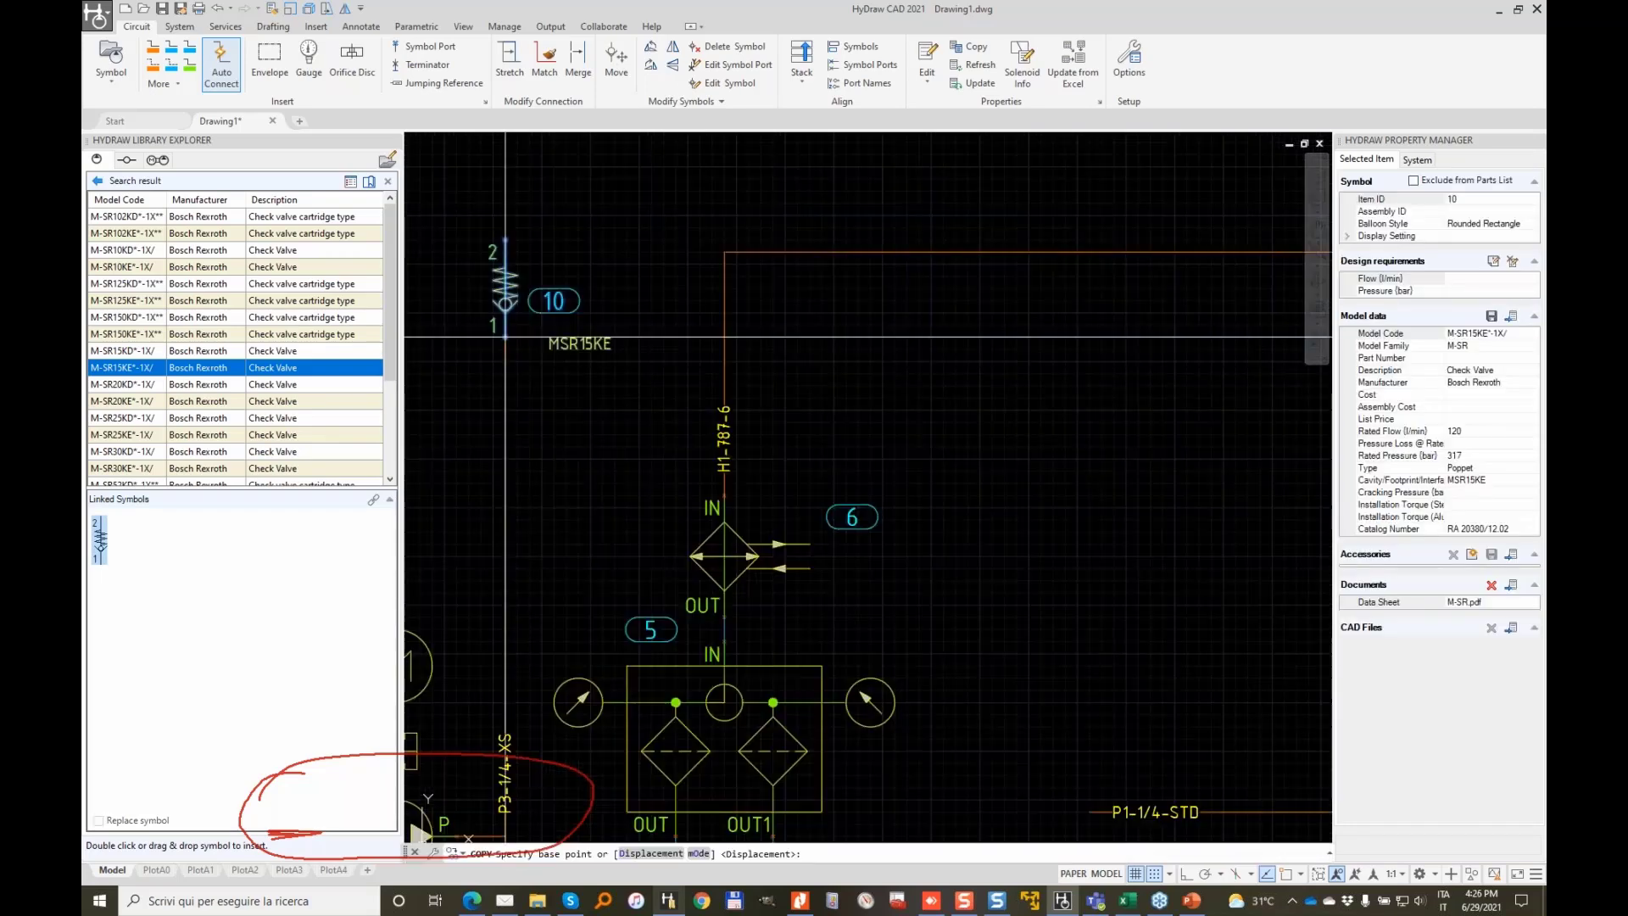
pyautogui.click(505, 338)
pyautogui.moveTo(1103, 386); pyautogui.dragTo(575, 476, button='middle')
pyautogui.moveTo(1229, 556); pyautogui.dragTo(618, 519, button='middle')
pyautogui.click(1016, 480)
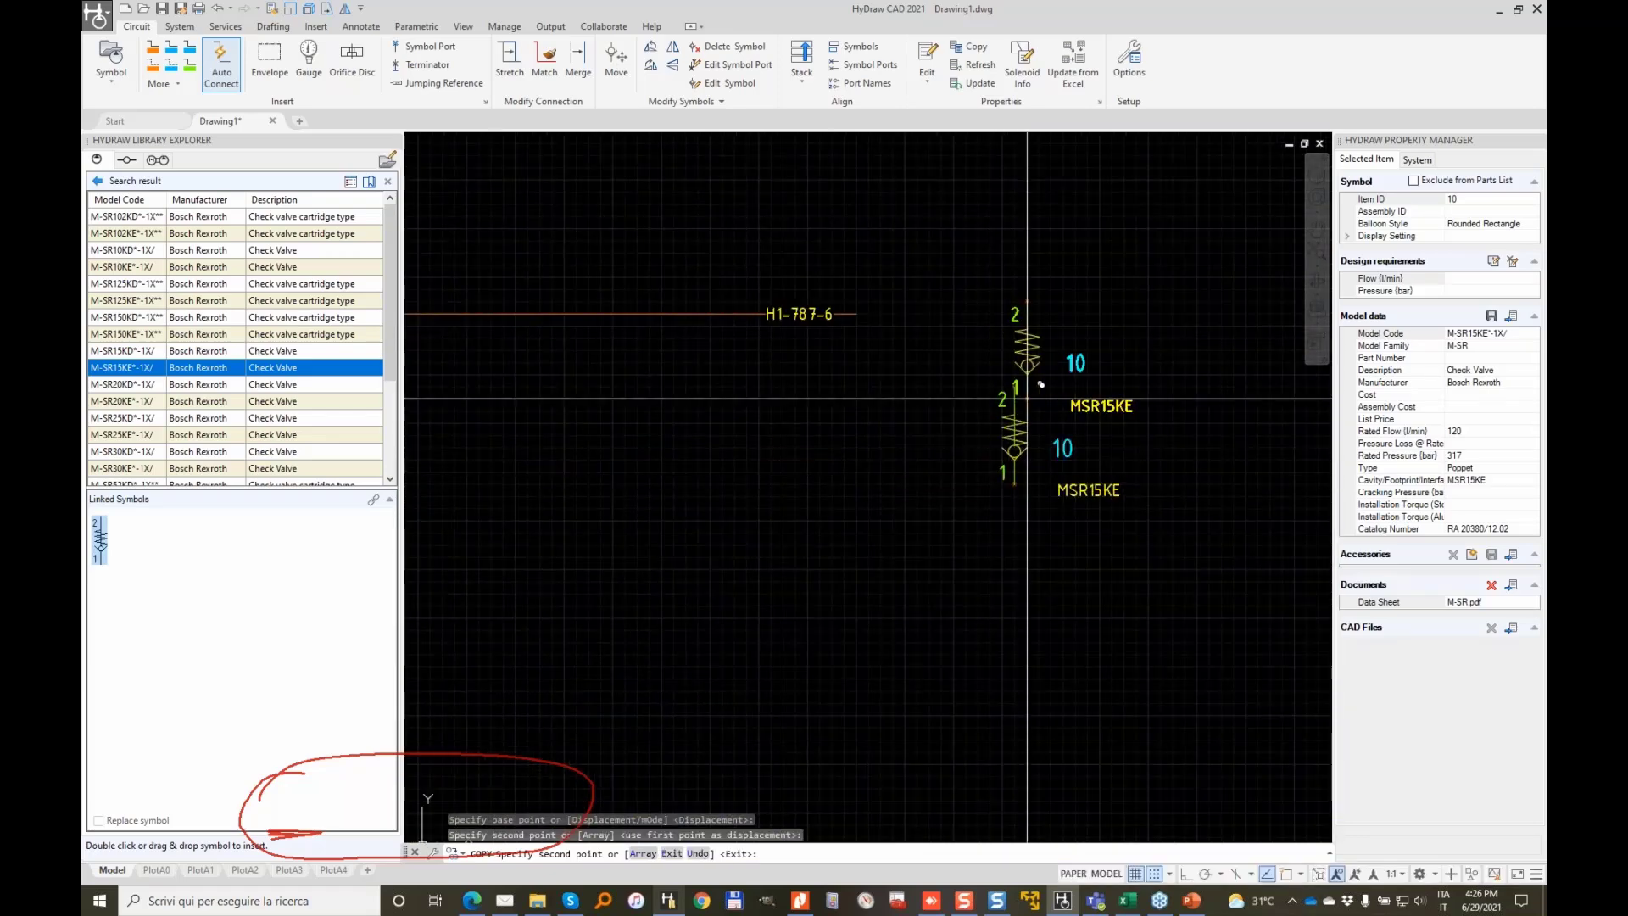
pyautogui.press('Return')
pyautogui.click(1011, 423)
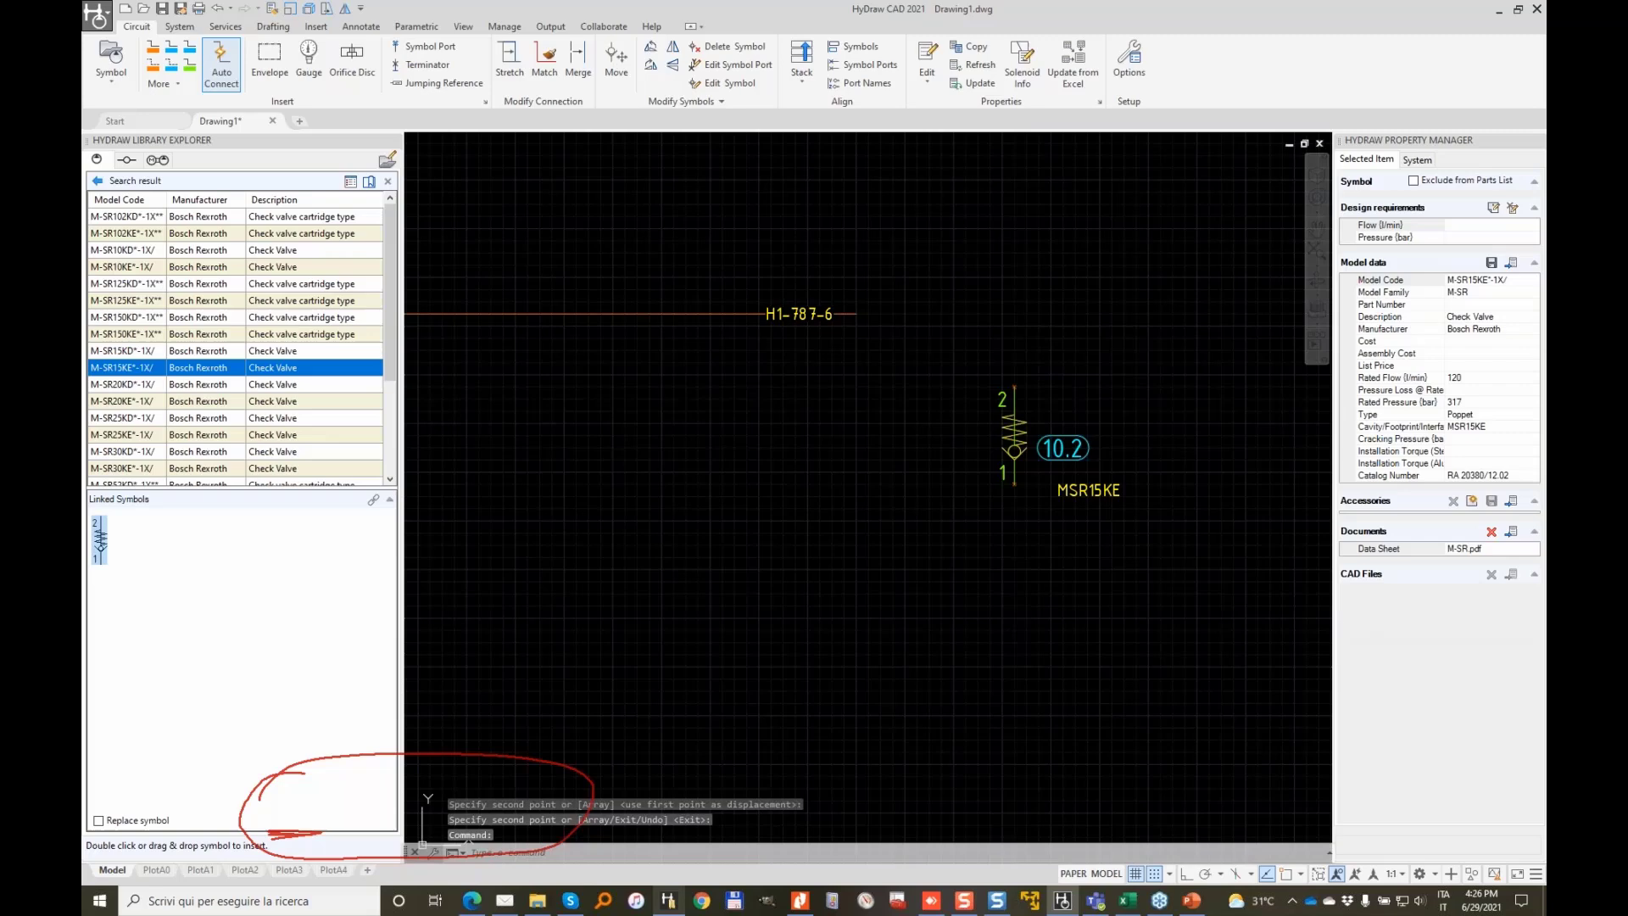
# Rotate the copied check valve 10.2 left and attach its port 2 to the hose line's open end
pyautogui.rightClick(1012, 423)
pyautogui.click(1095, 646)
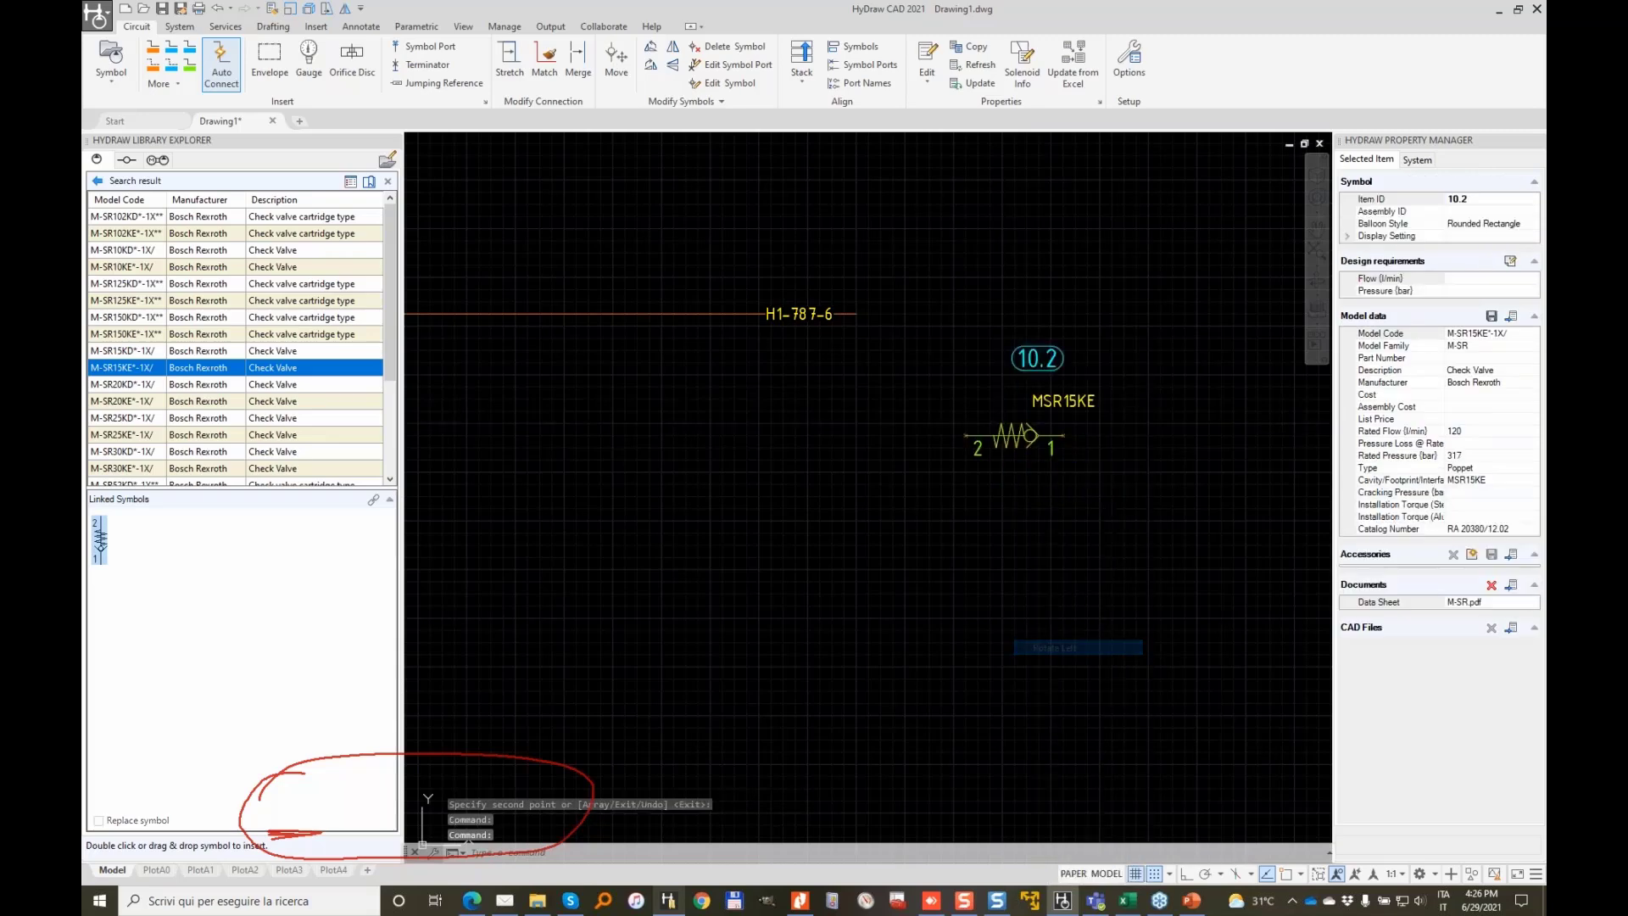
pyautogui.scroll(4, 959, 428)
pyautogui.click(1234, 449)
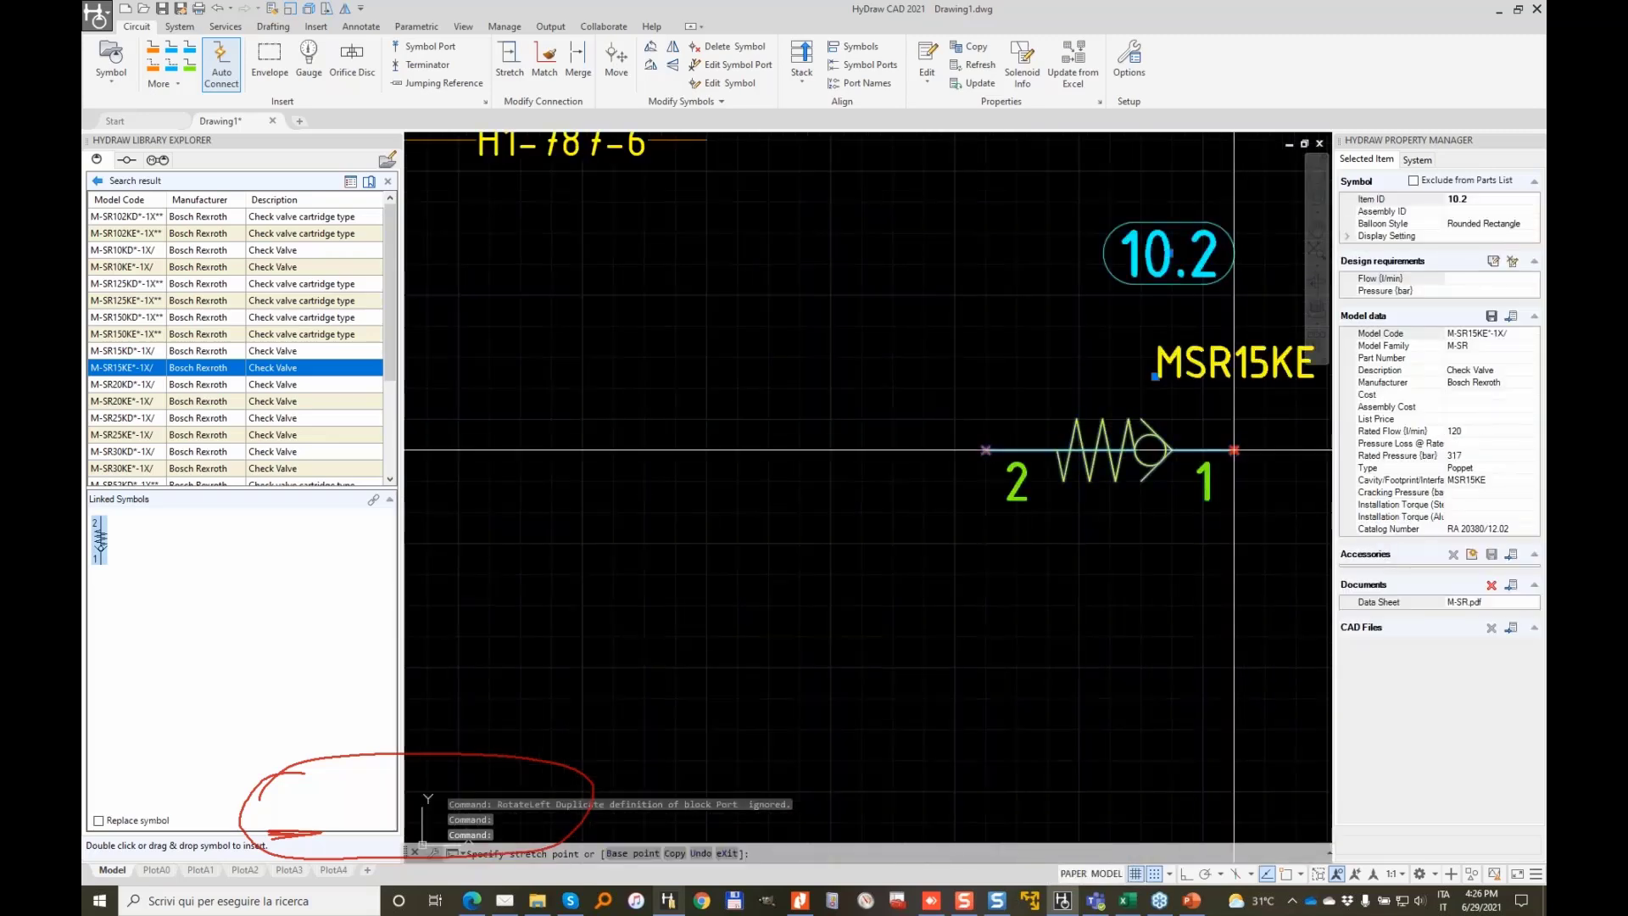
pyautogui.moveTo(1001, 239); pyautogui.dragTo(1032, 367, button='middle')
pyautogui.click(987, 269)
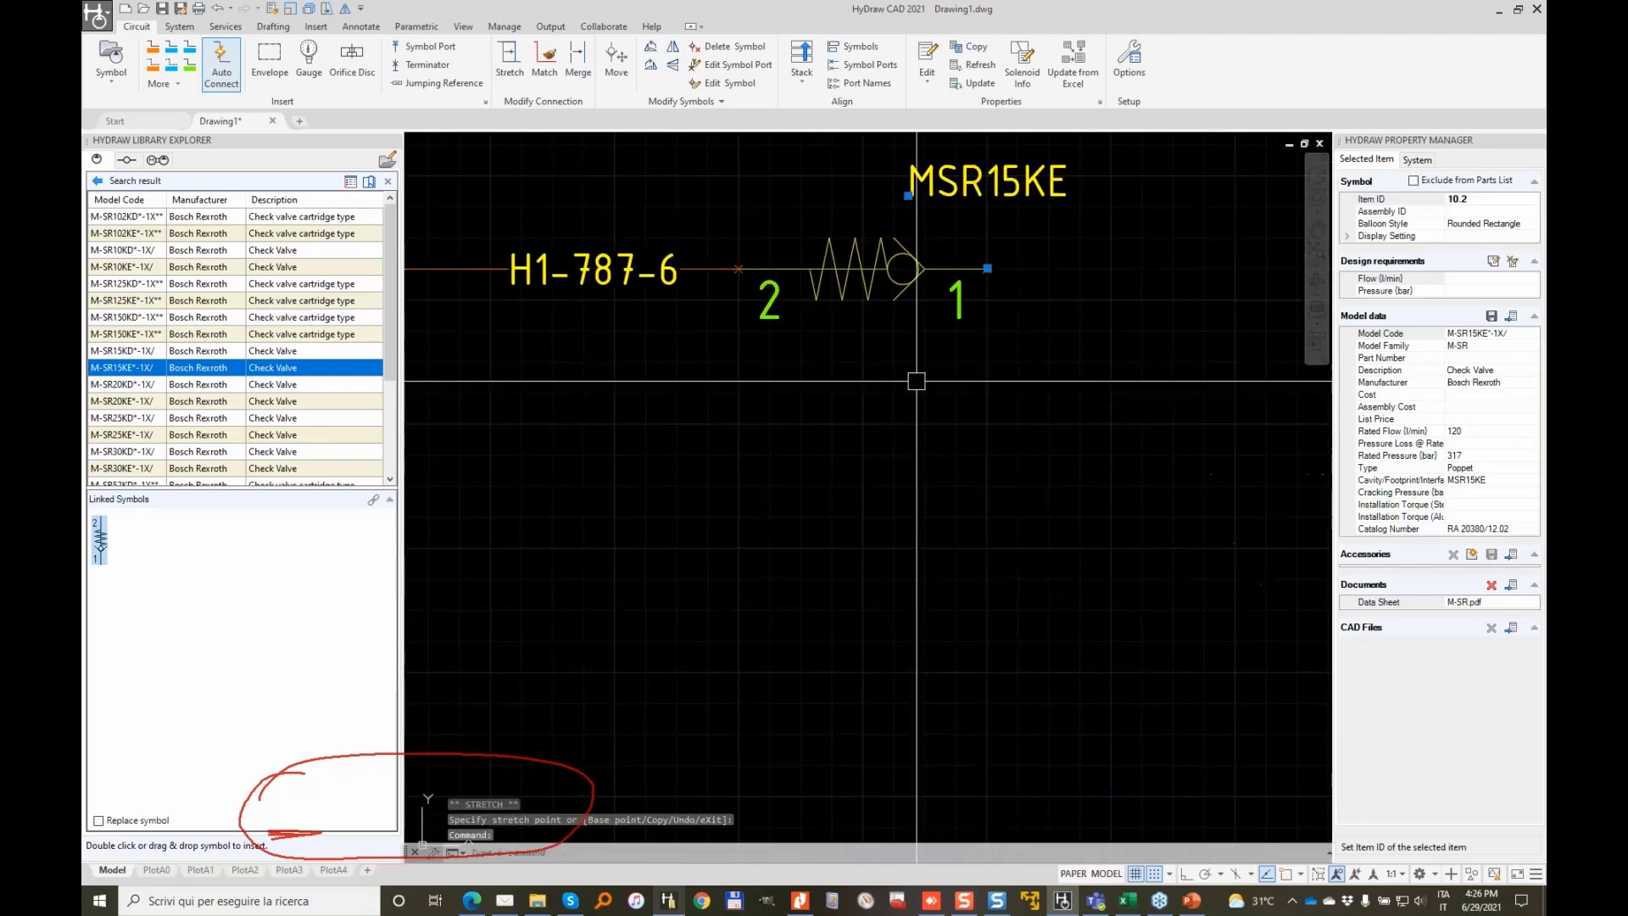
pyautogui.press('Escape')
pyautogui.scroll(-4, 730, 271)
pyautogui.moveTo(712, 363); pyautogui.dragTo(997, 477, button='middle')
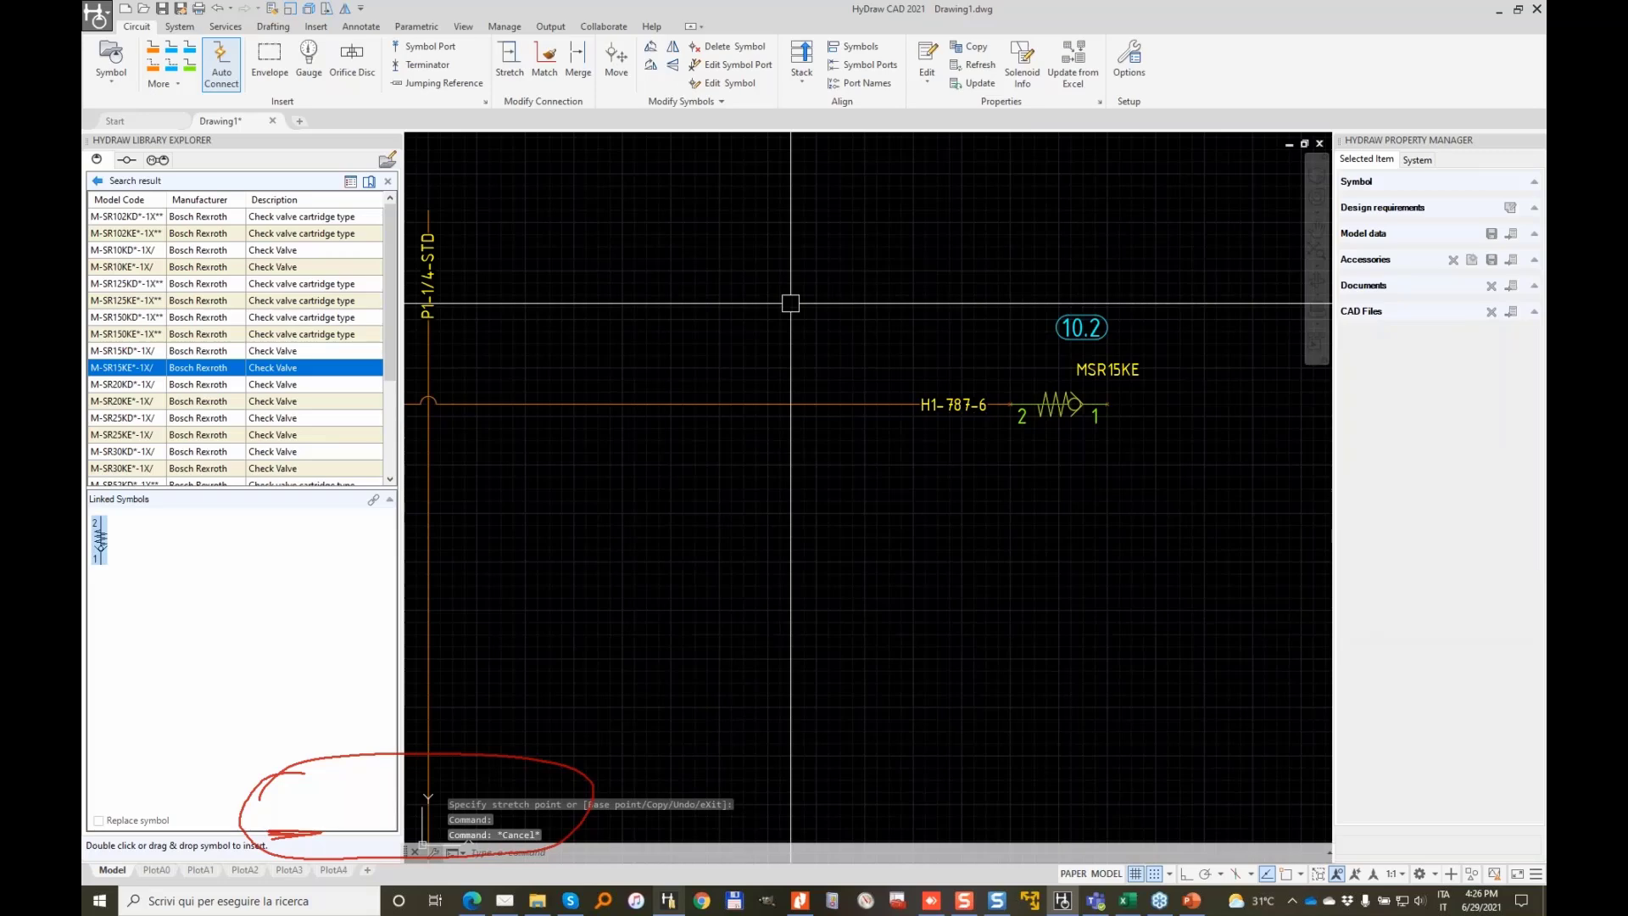
# Regenerate the drawing with the REGEN command
pyautogui.write('REG')
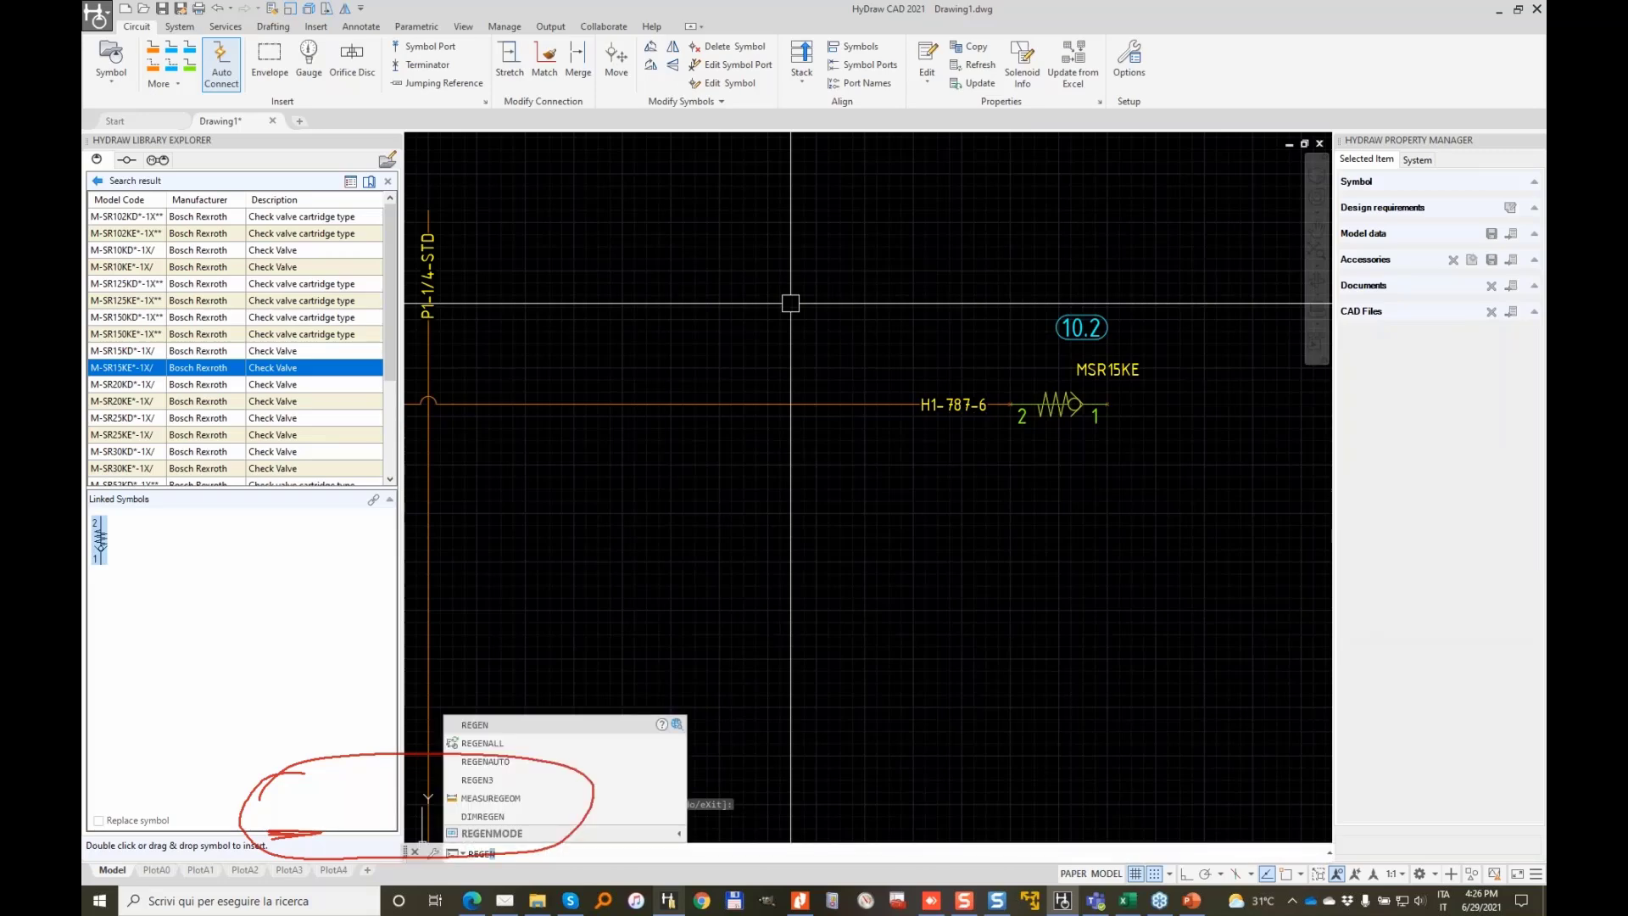
pyautogui.write('EN')
pyautogui.press('Return')
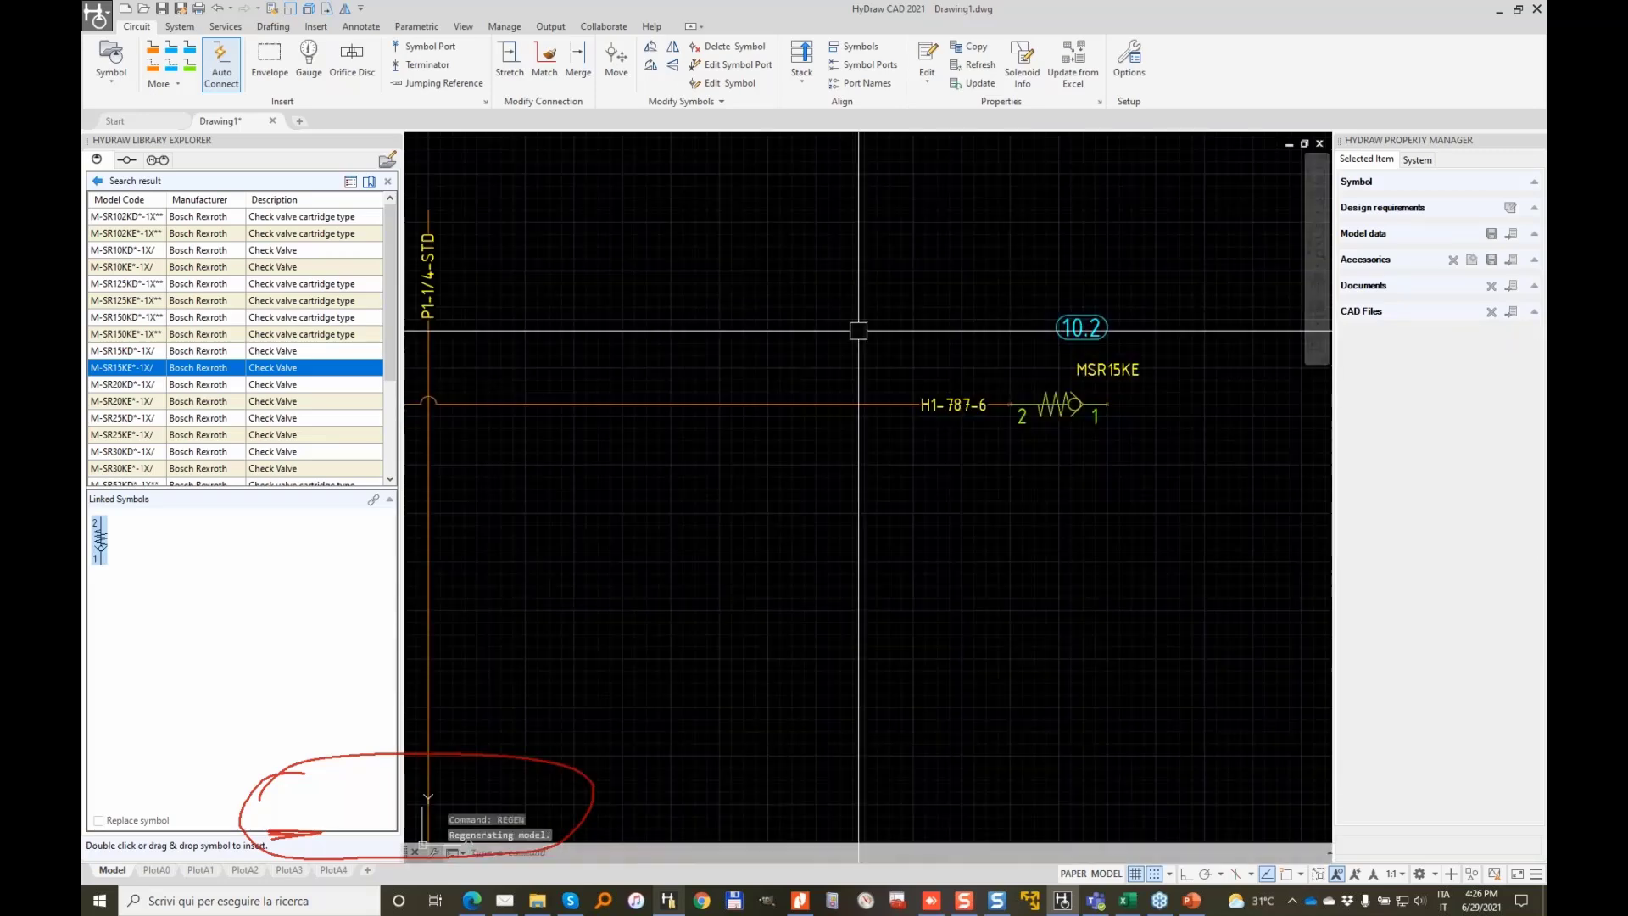
# Preview a hose connector list for the circuit in the HyDraw default format, without inserting it
pyautogui.scroll(-2, 1075, 404)
pyautogui.scroll(-3, 916, 483)
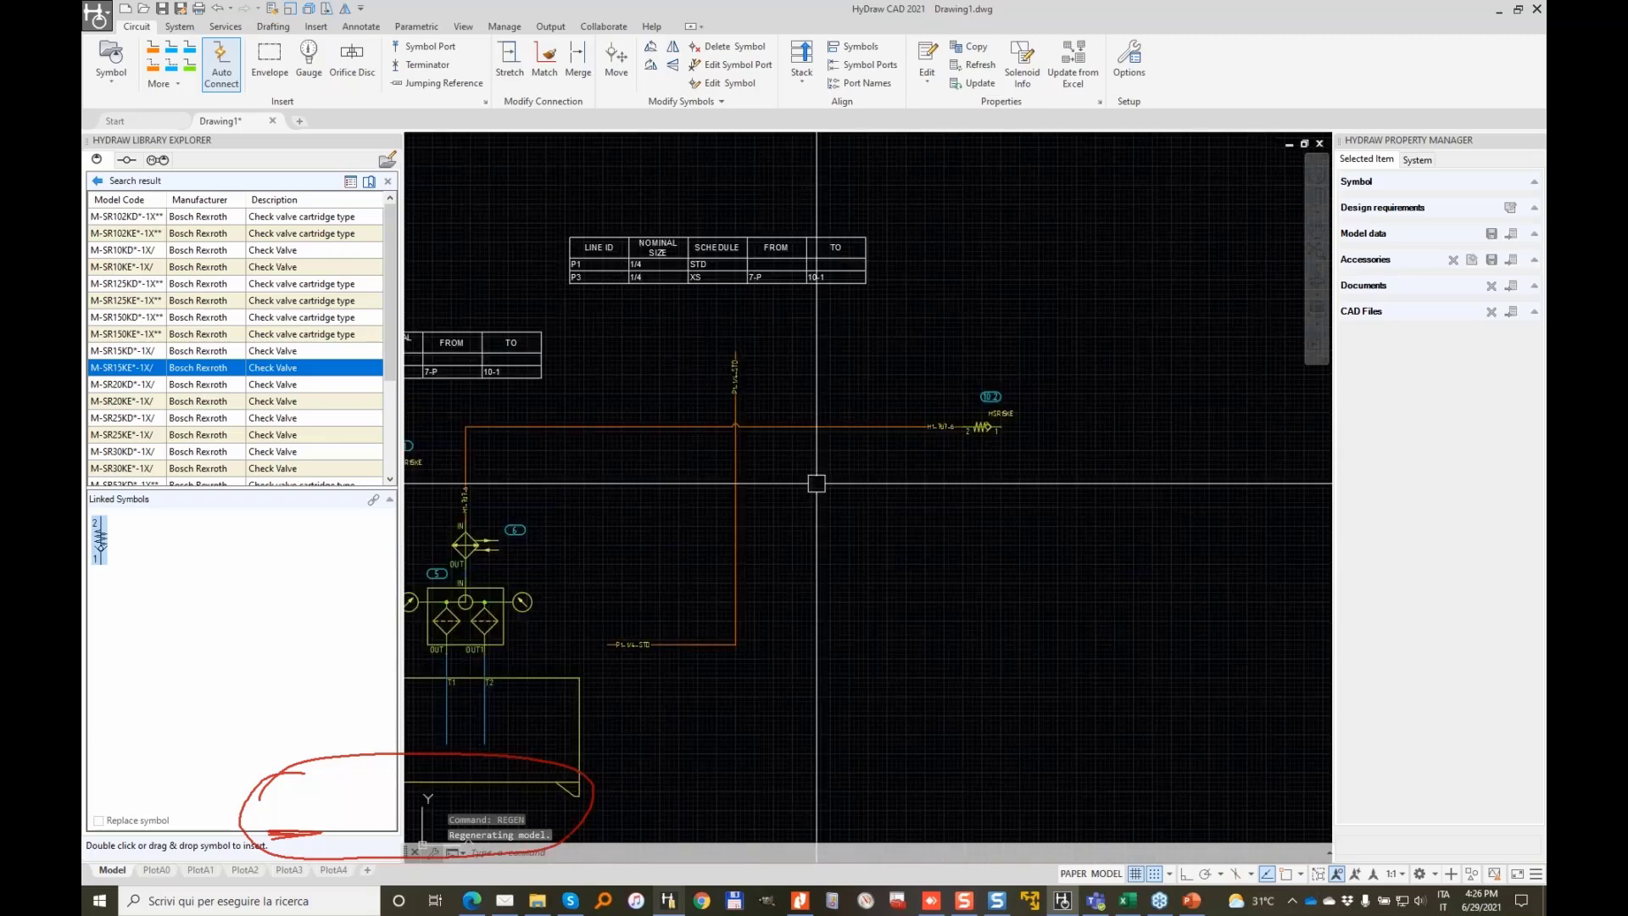
pyautogui.scroll(1, 695, 397)
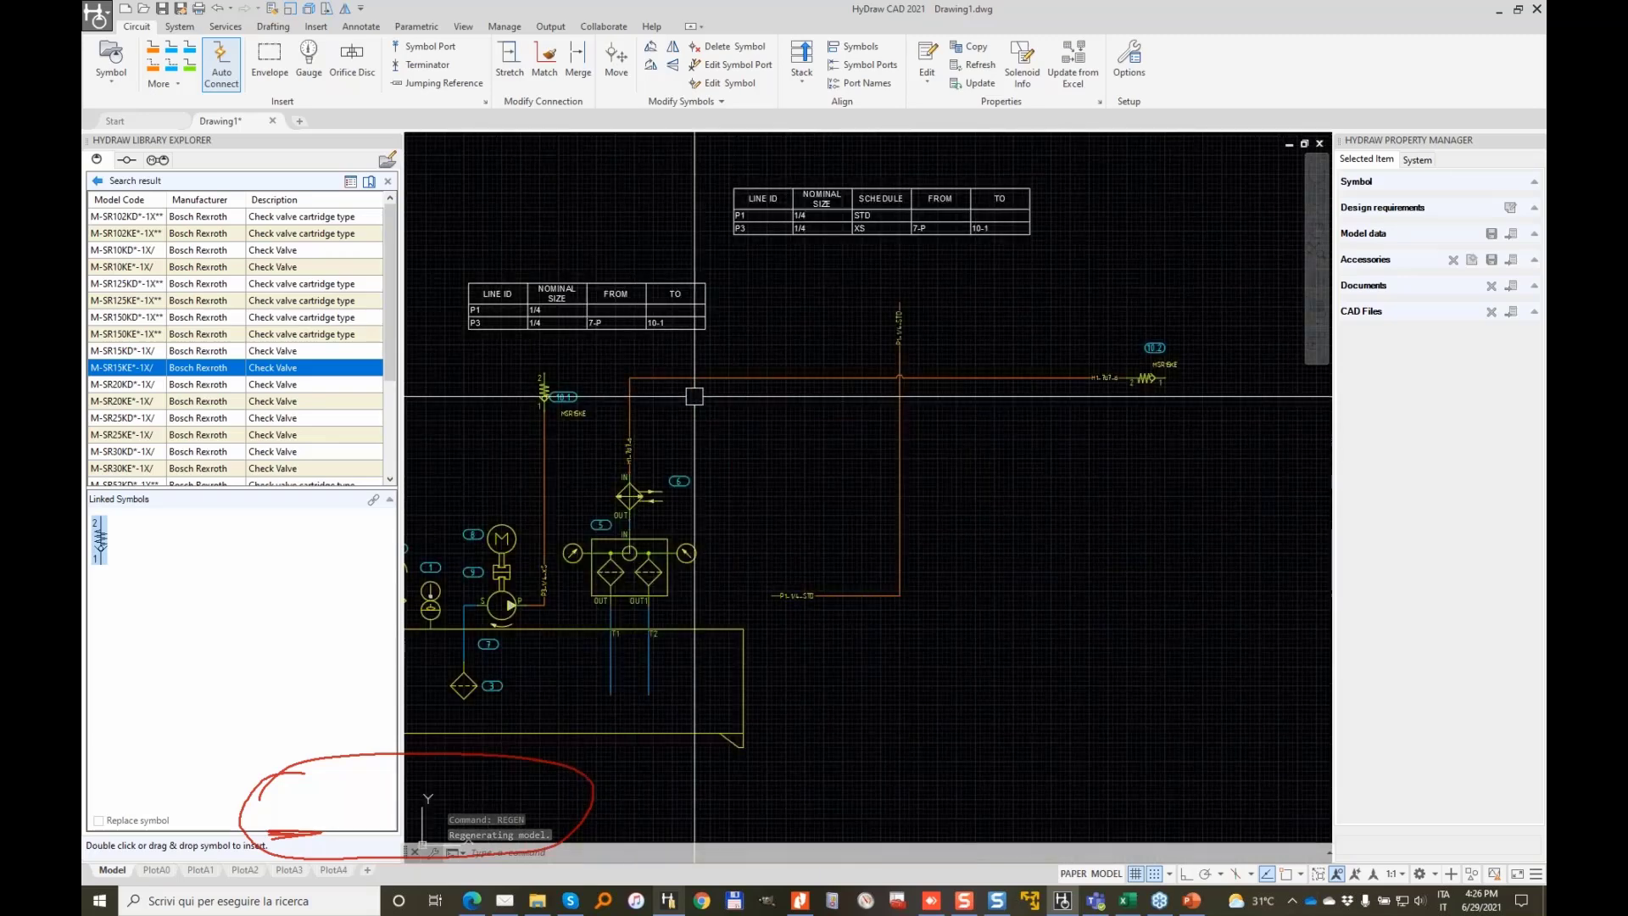
pyautogui.click(179, 27)
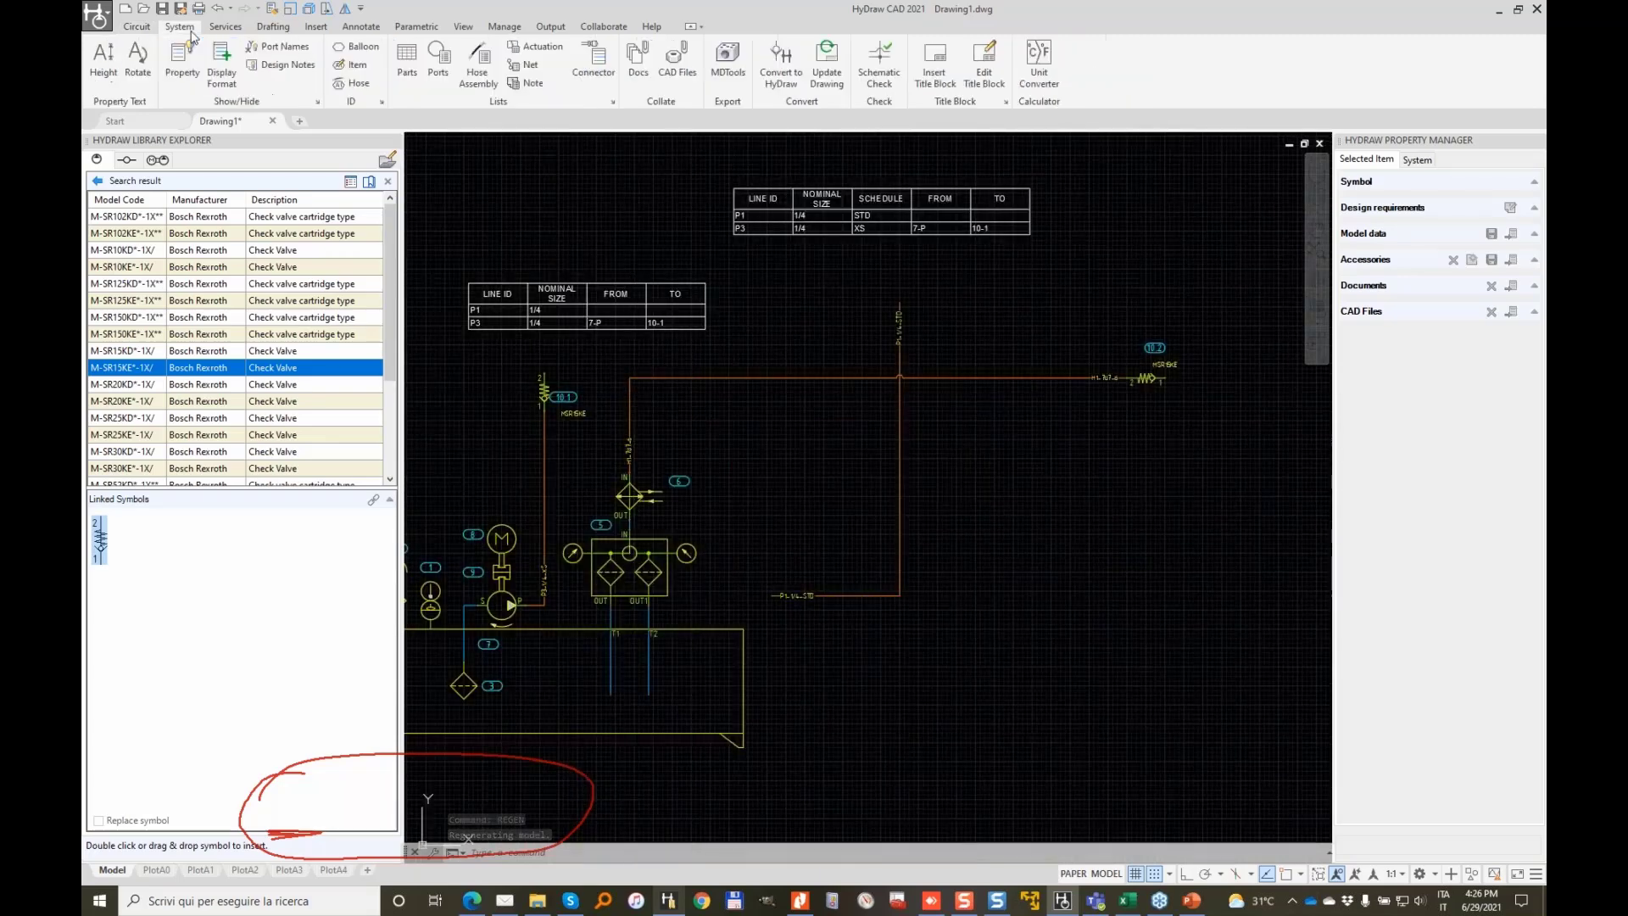
pyautogui.click(602, 59)
pyautogui.click(1233, 691)
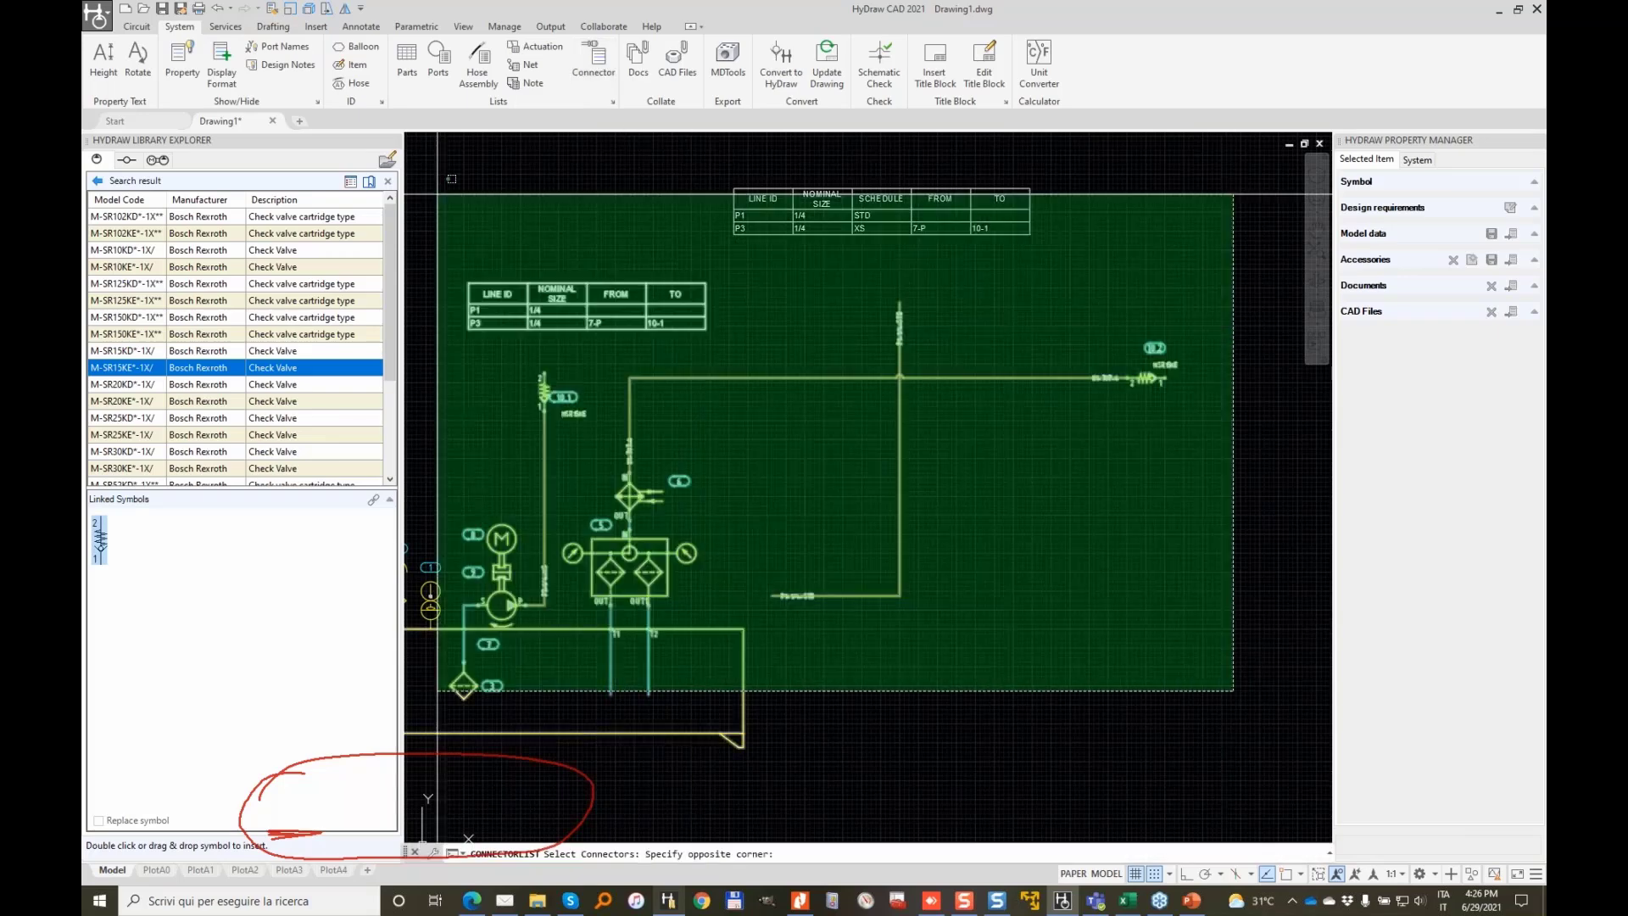
pyautogui.click(451, 178)
pyautogui.press('Return')
pyautogui.click(495, 179)
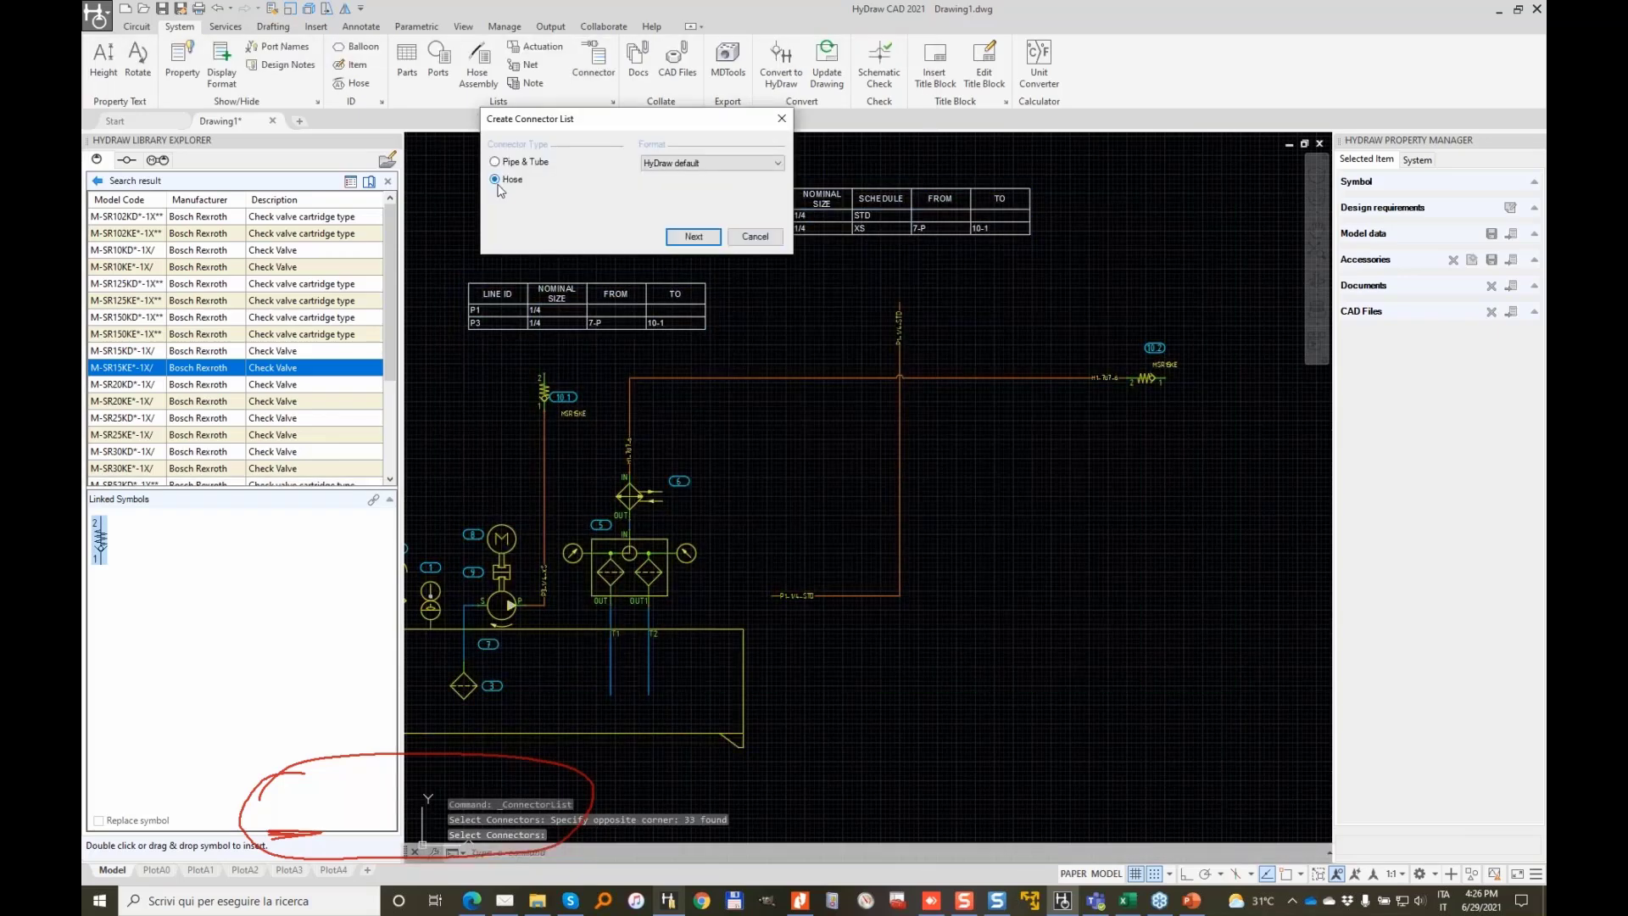
pyautogui.click(685, 236)
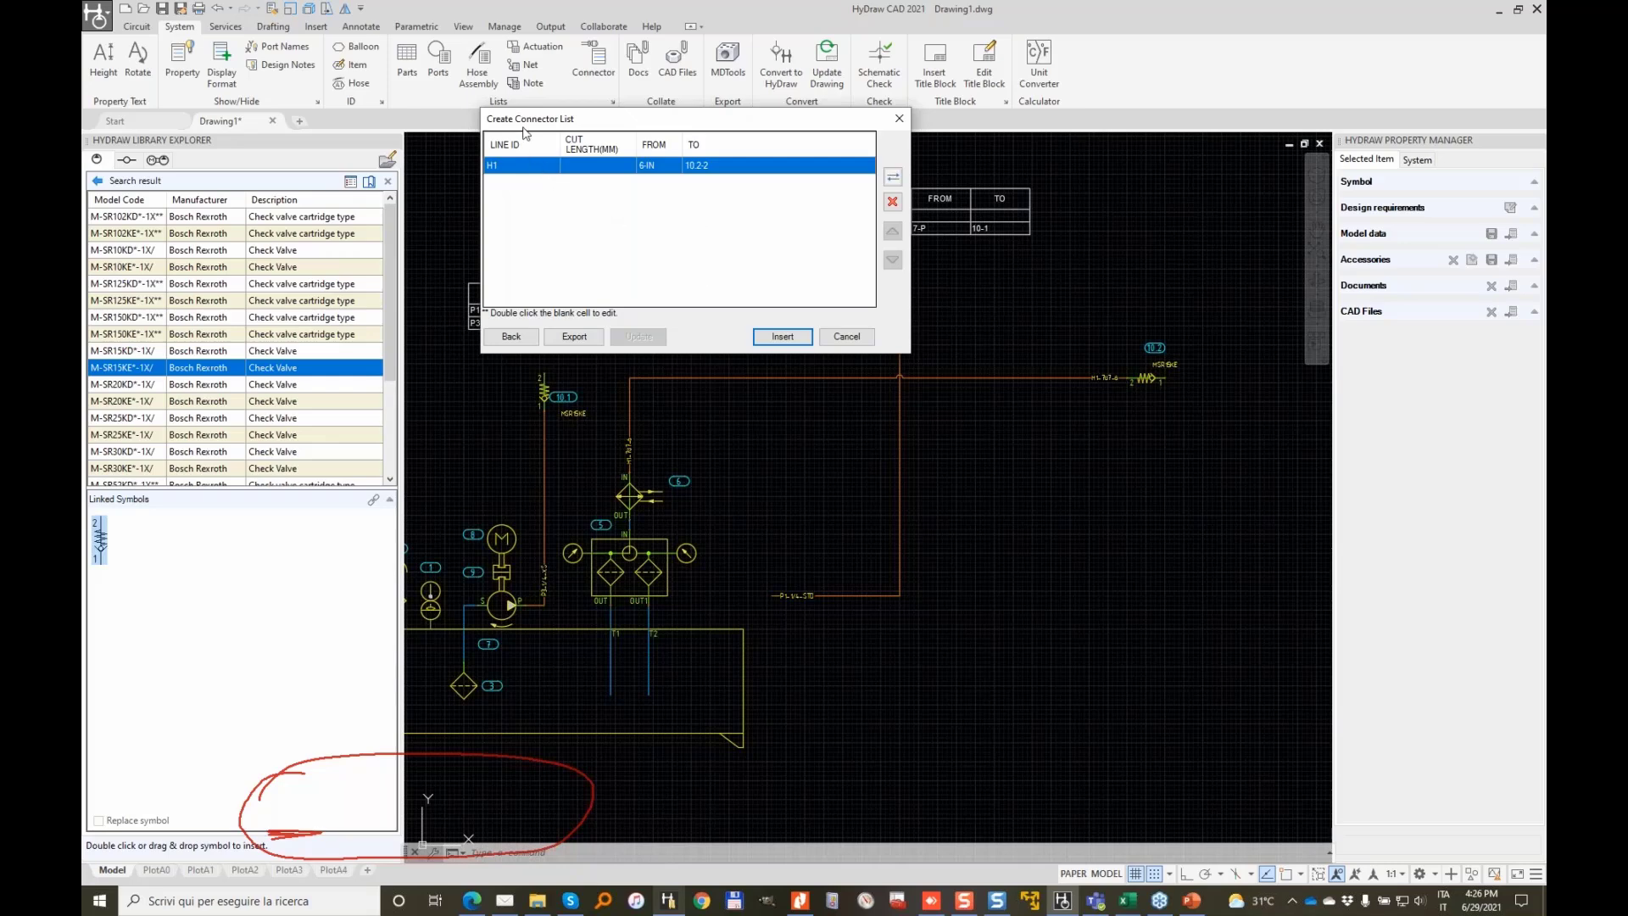
pyautogui.click(858, 339)
# Add the Part Number column to the hose connector list format in the list settings
pyautogui.click(613, 102)
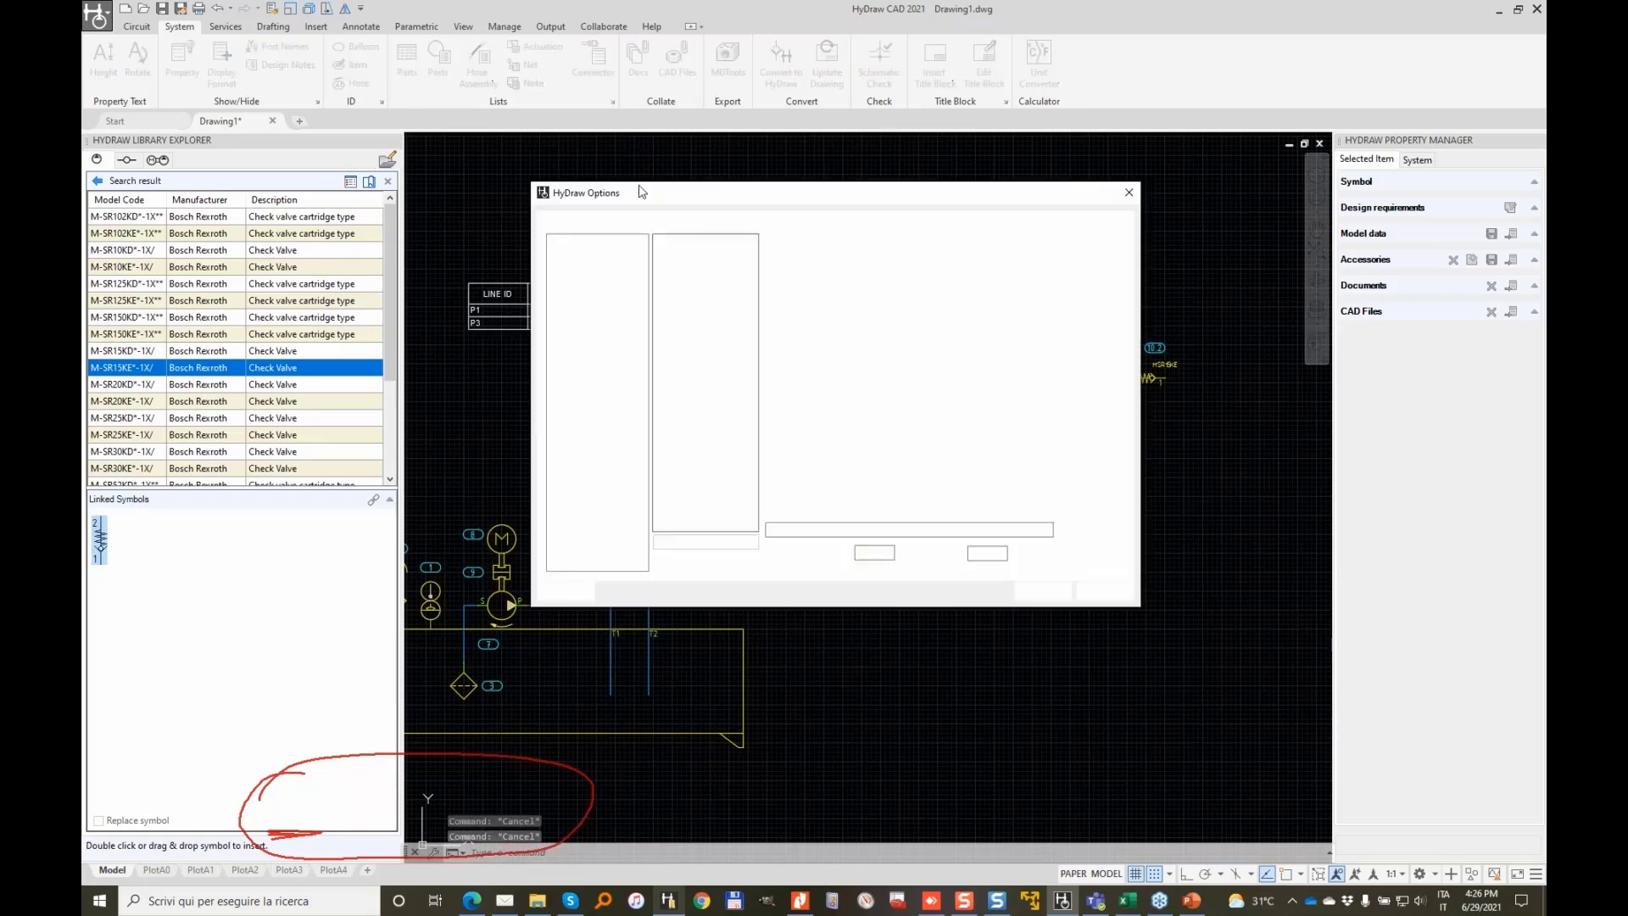
pyautogui.click(664, 327)
pyautogui.click(695, 350)
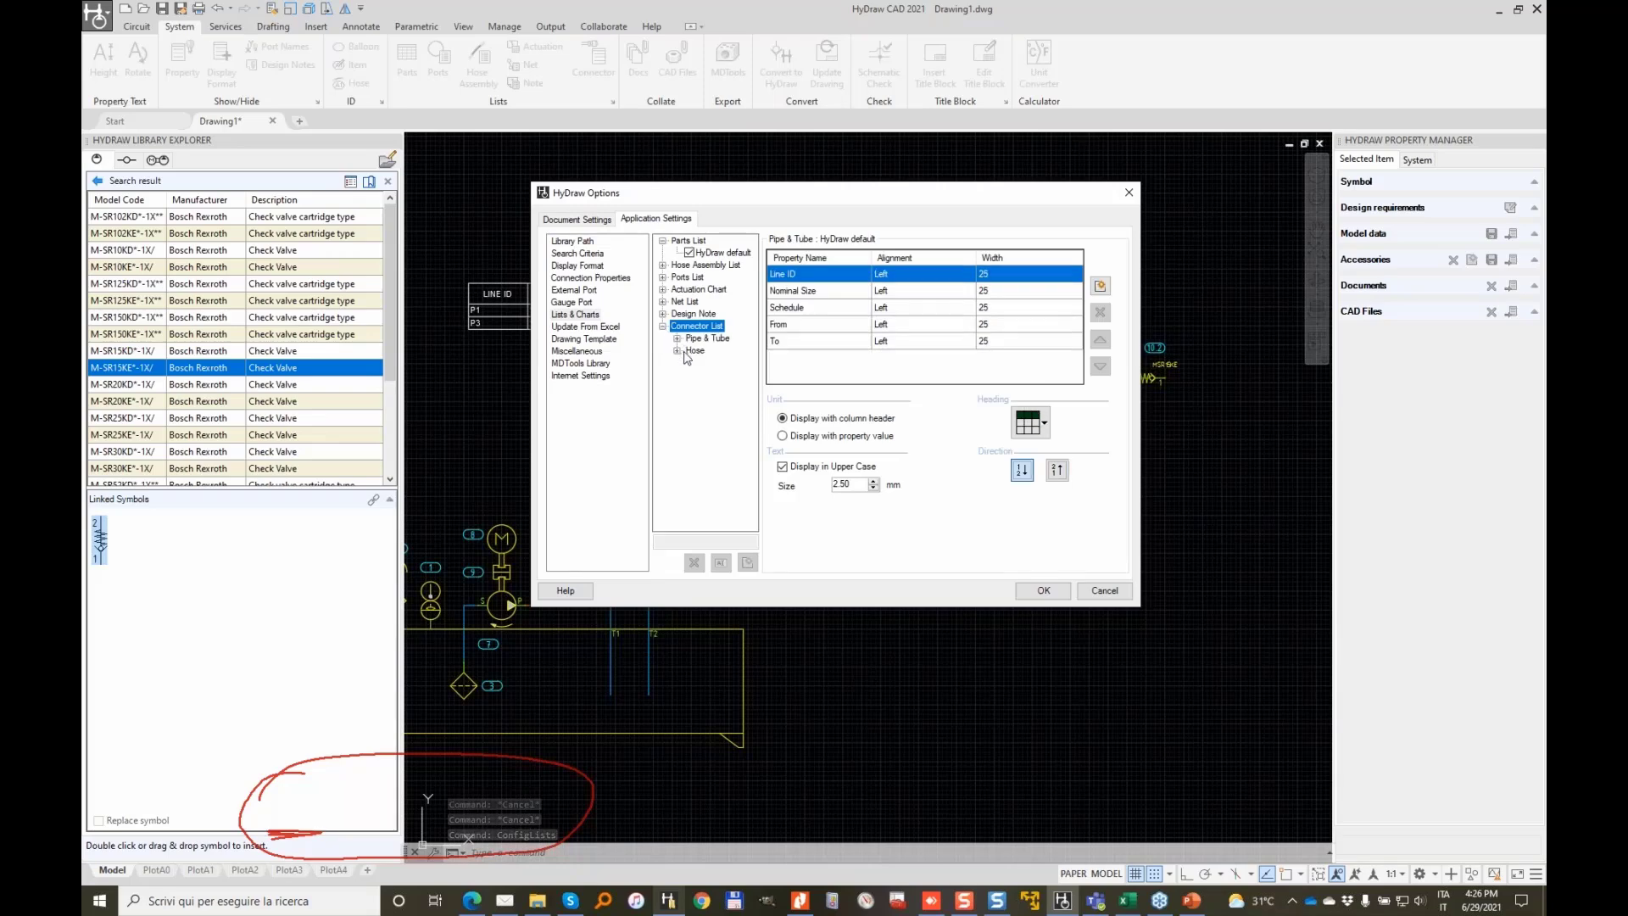
pyautogui.click(1095, 288)
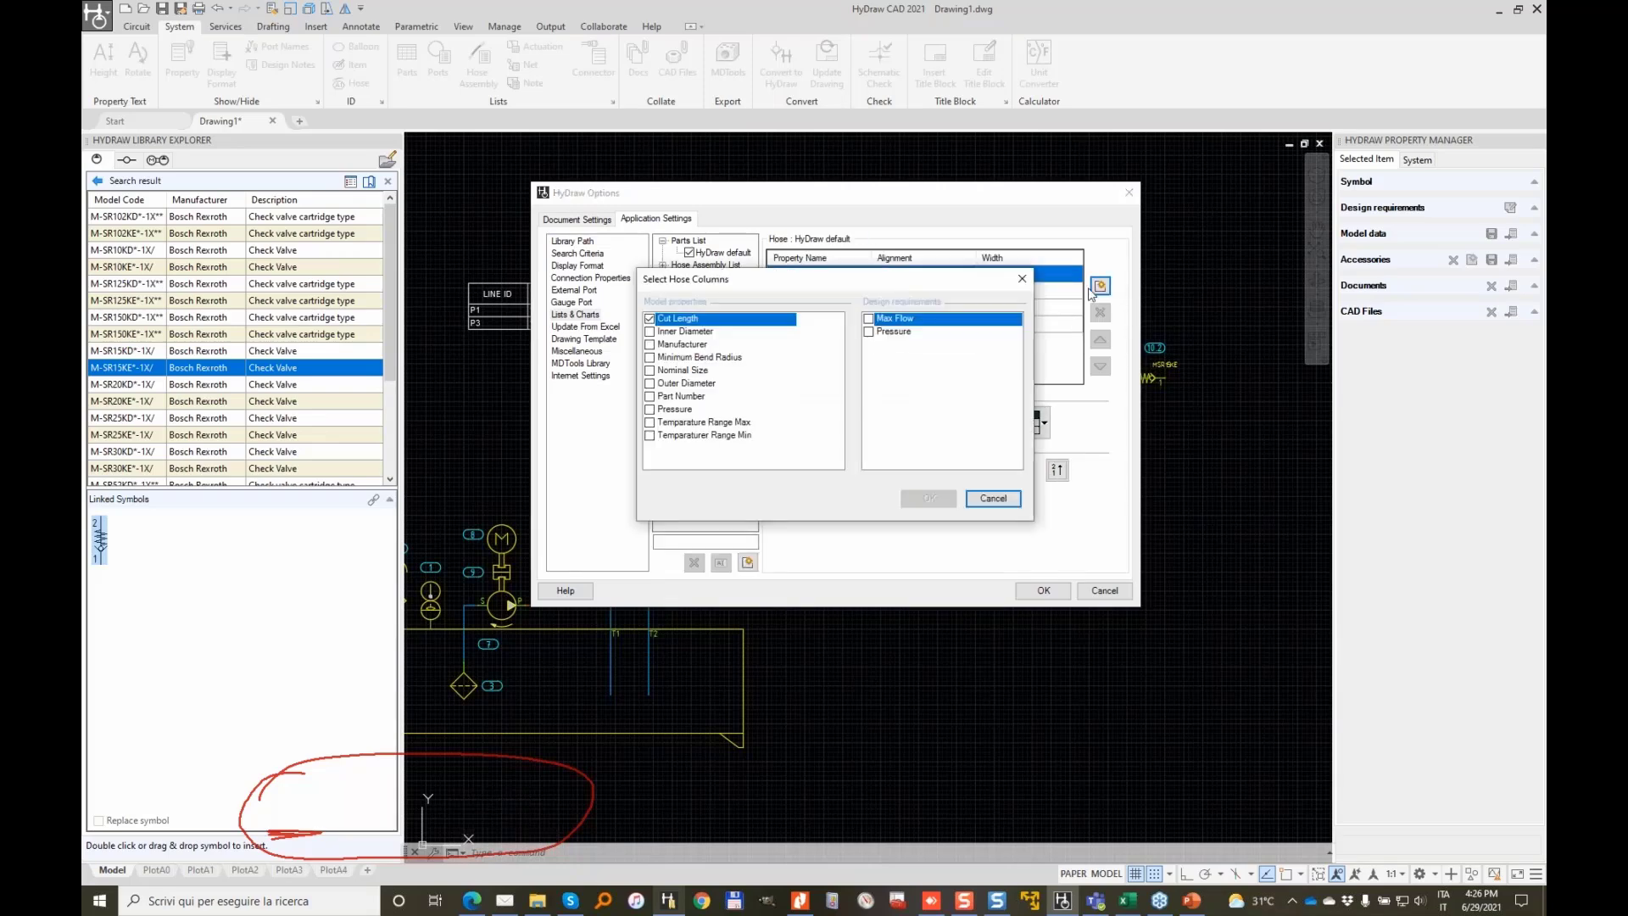
pyautogui.click(650, 396)
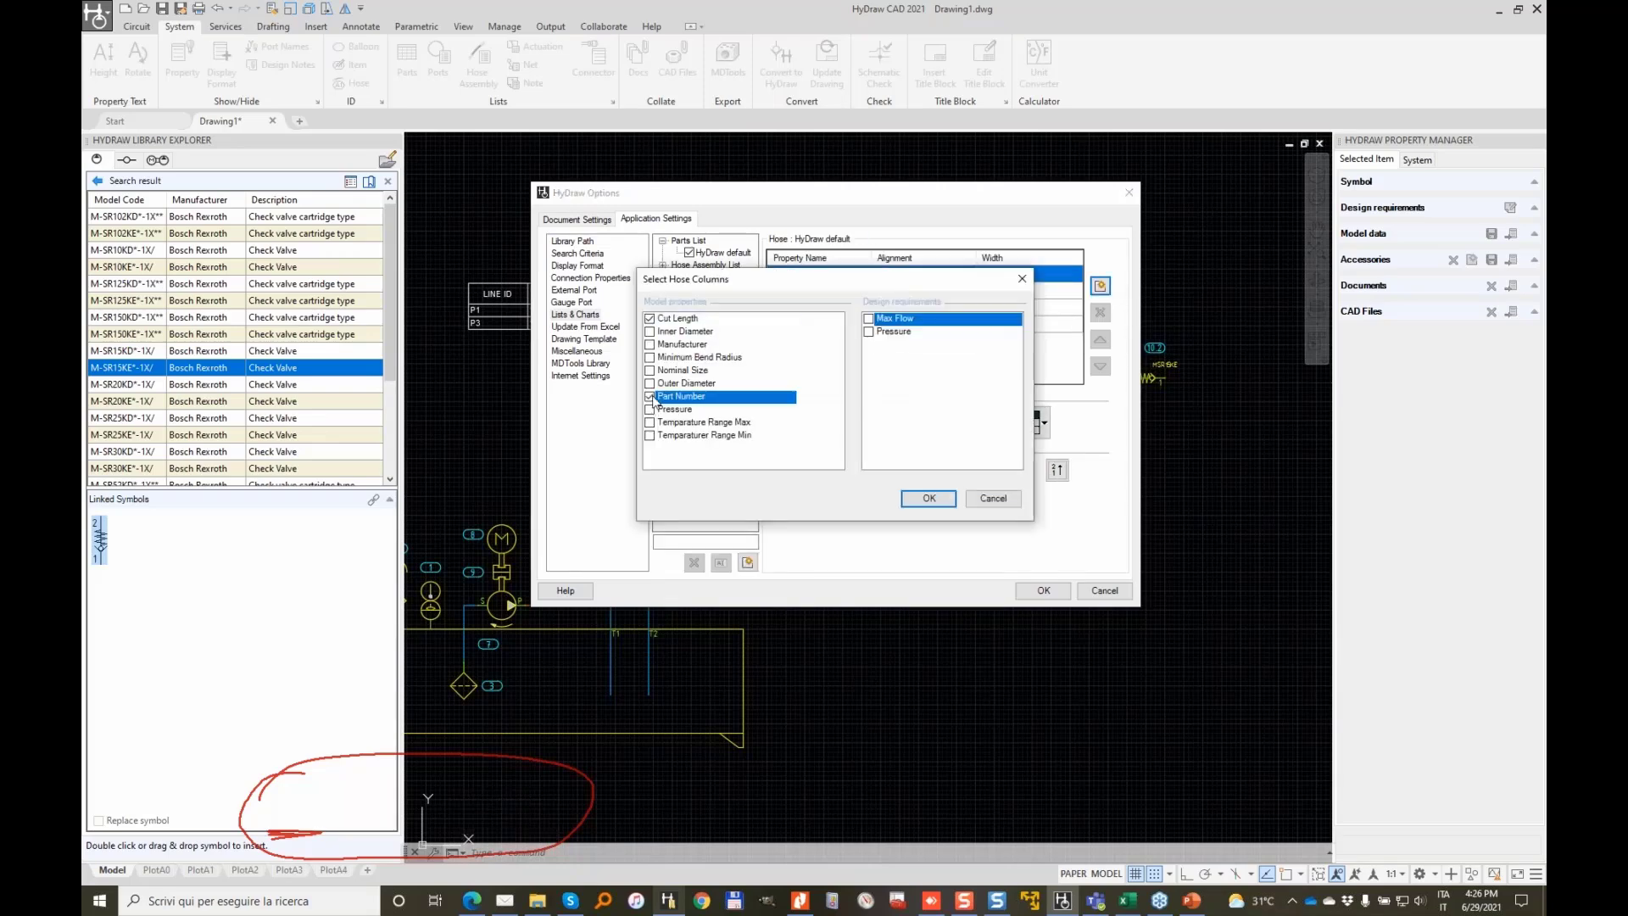
pyautogui.click(928, 499)
# Place the Part Number column before Cut Length, set both column widths to 40 and save the list settings
pyautogui.click(801, 307)
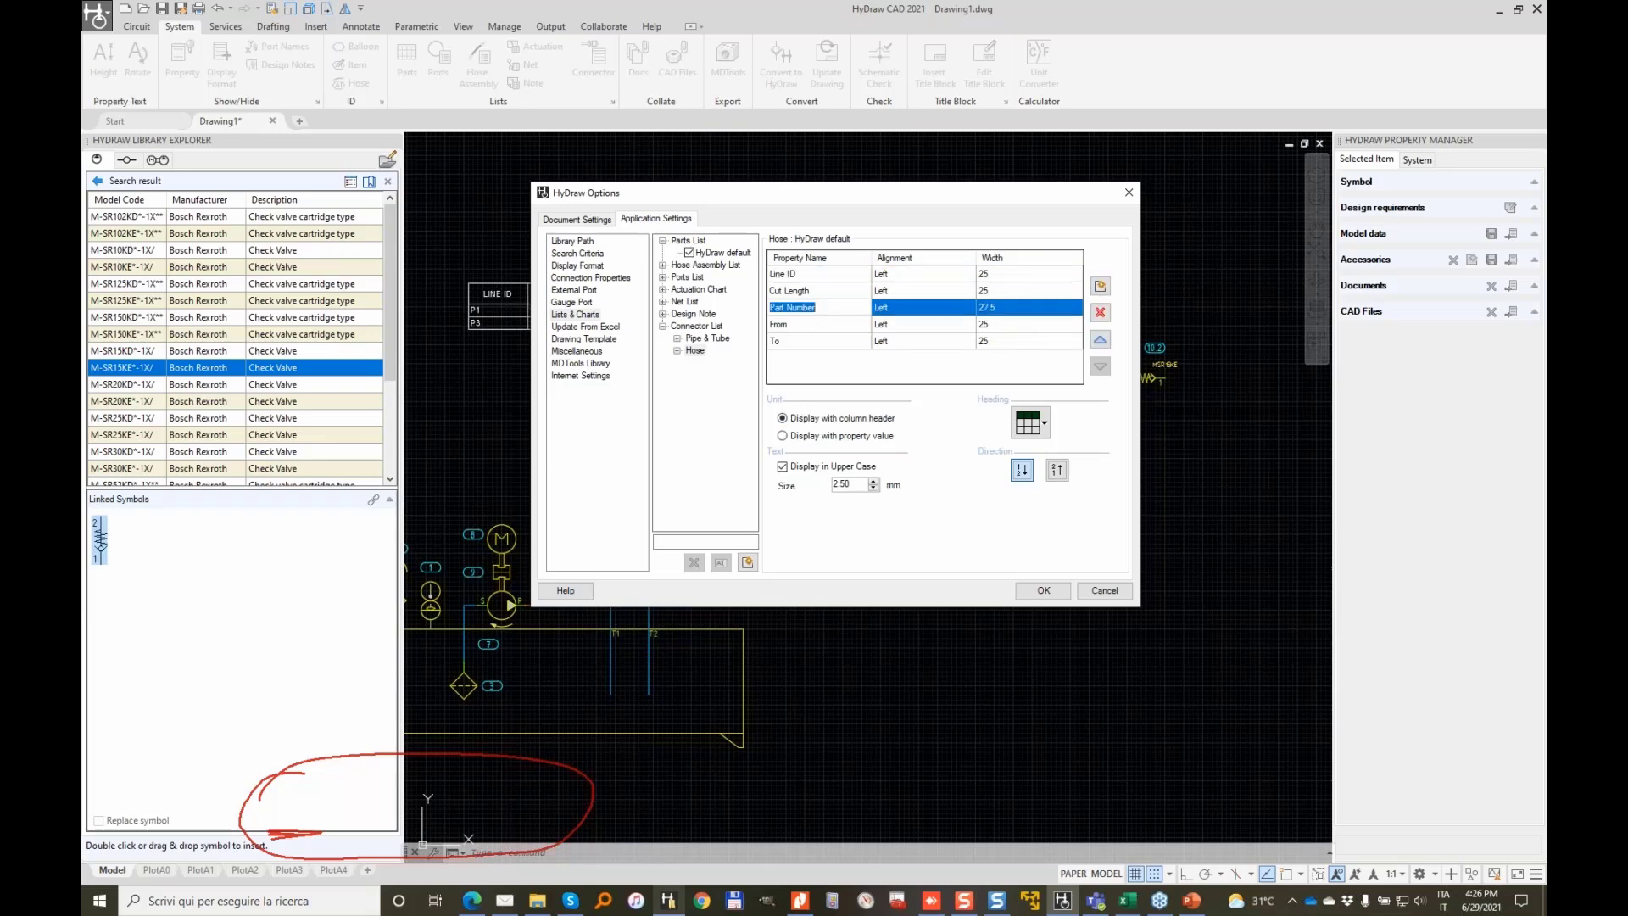
pyautogui.click(1031, 311)
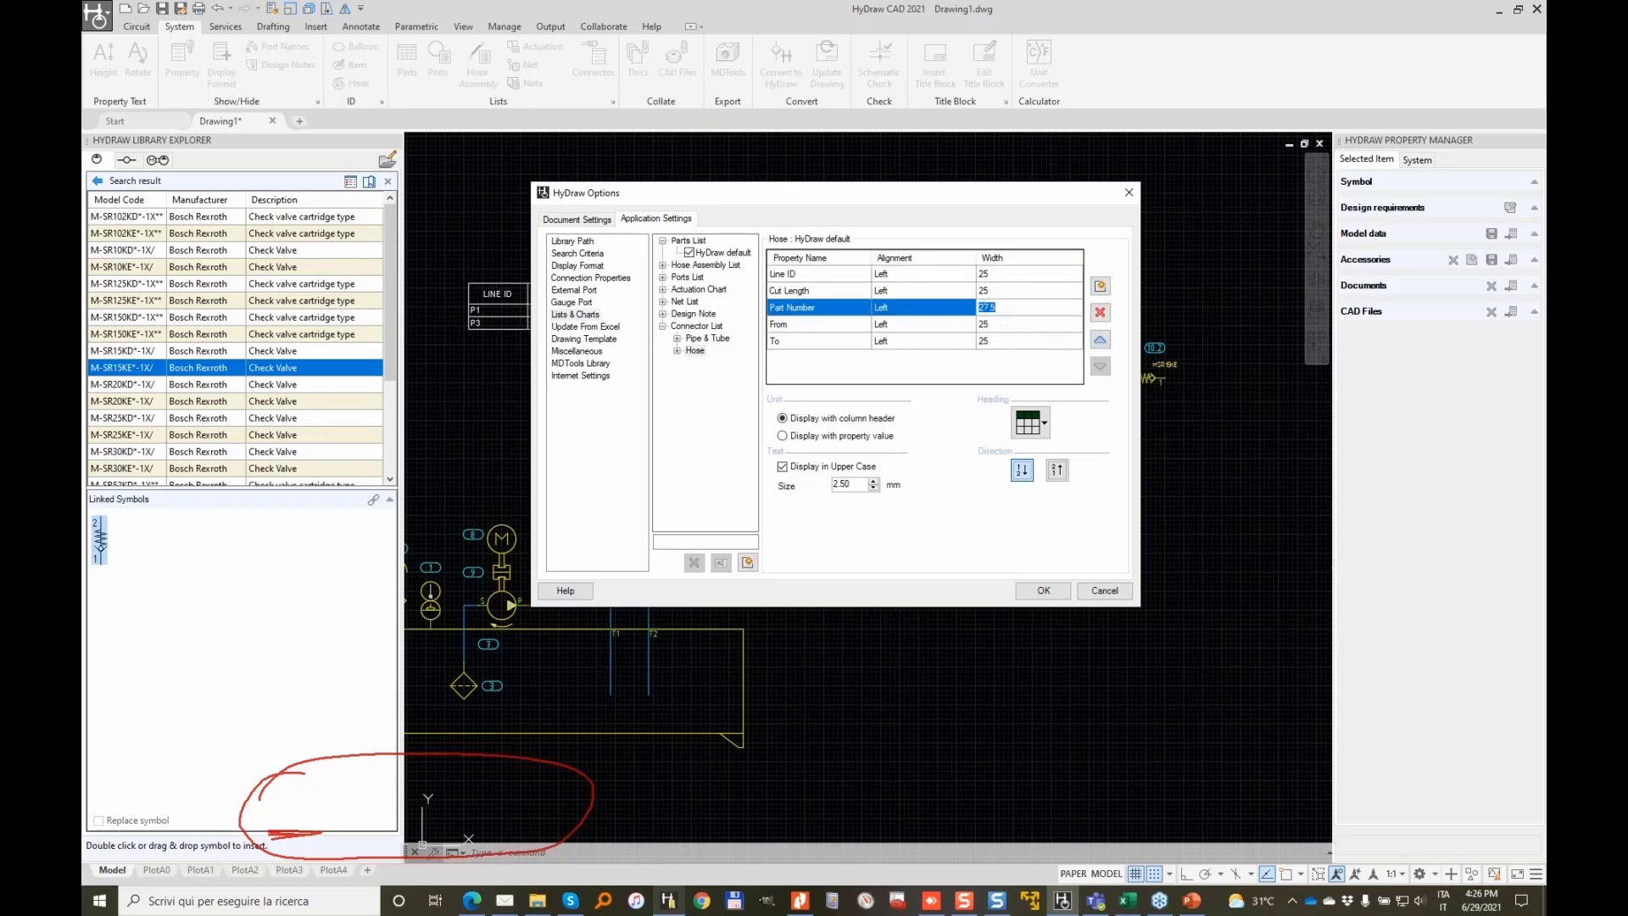
pyautogui.click(1100, 339)
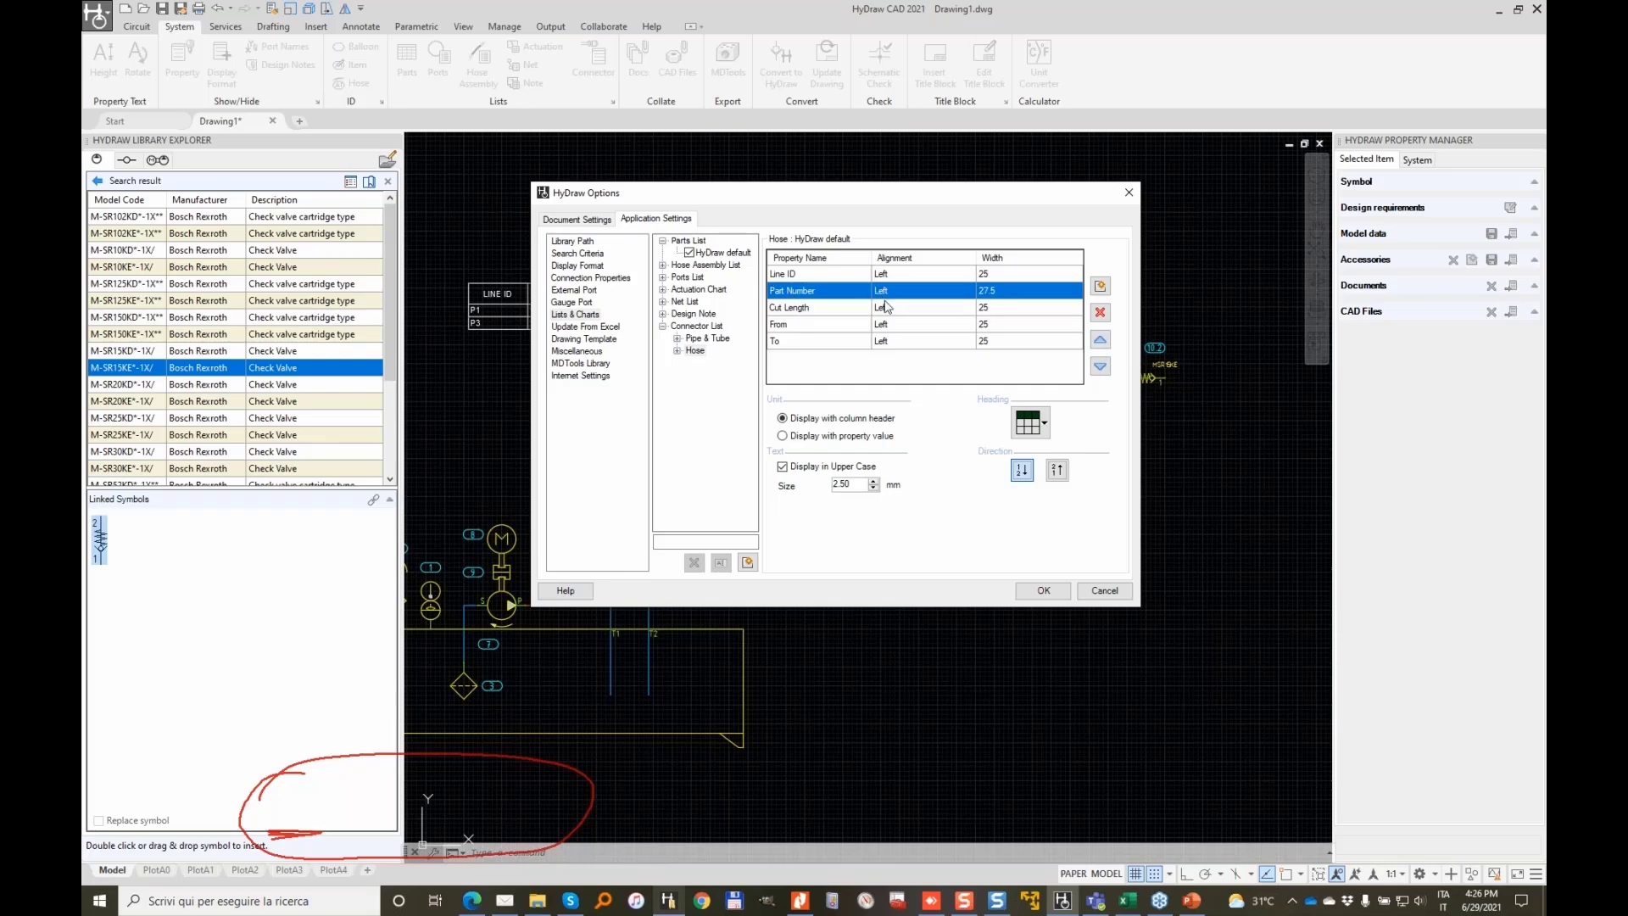
pyautogui.click(1009, 292)
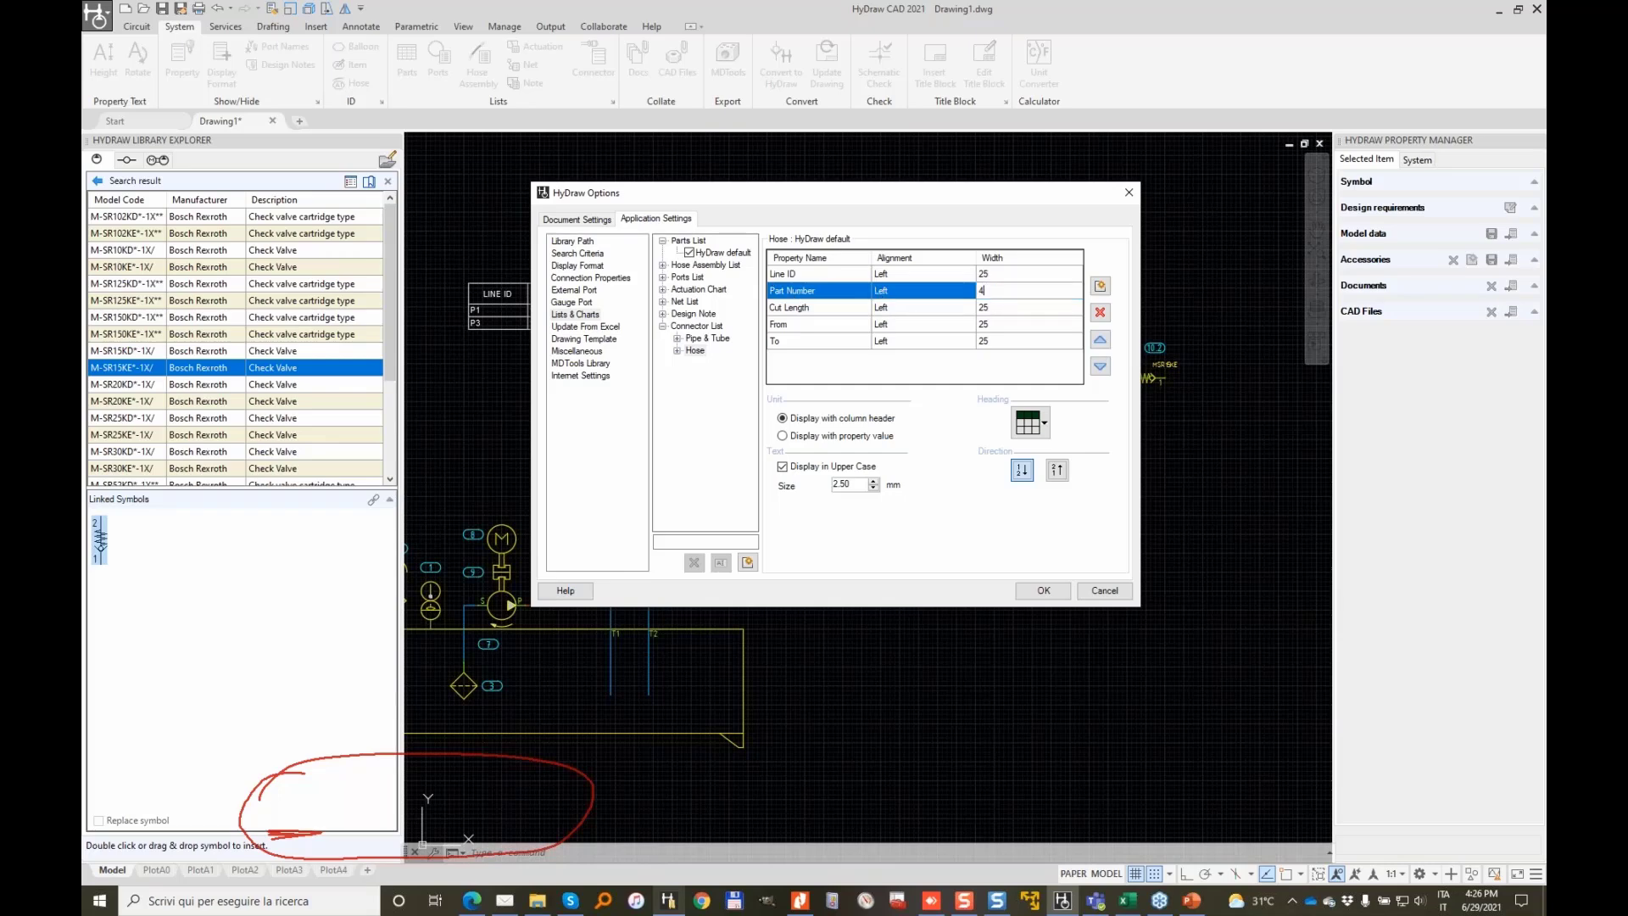
pyautogui.click(1003, 310)
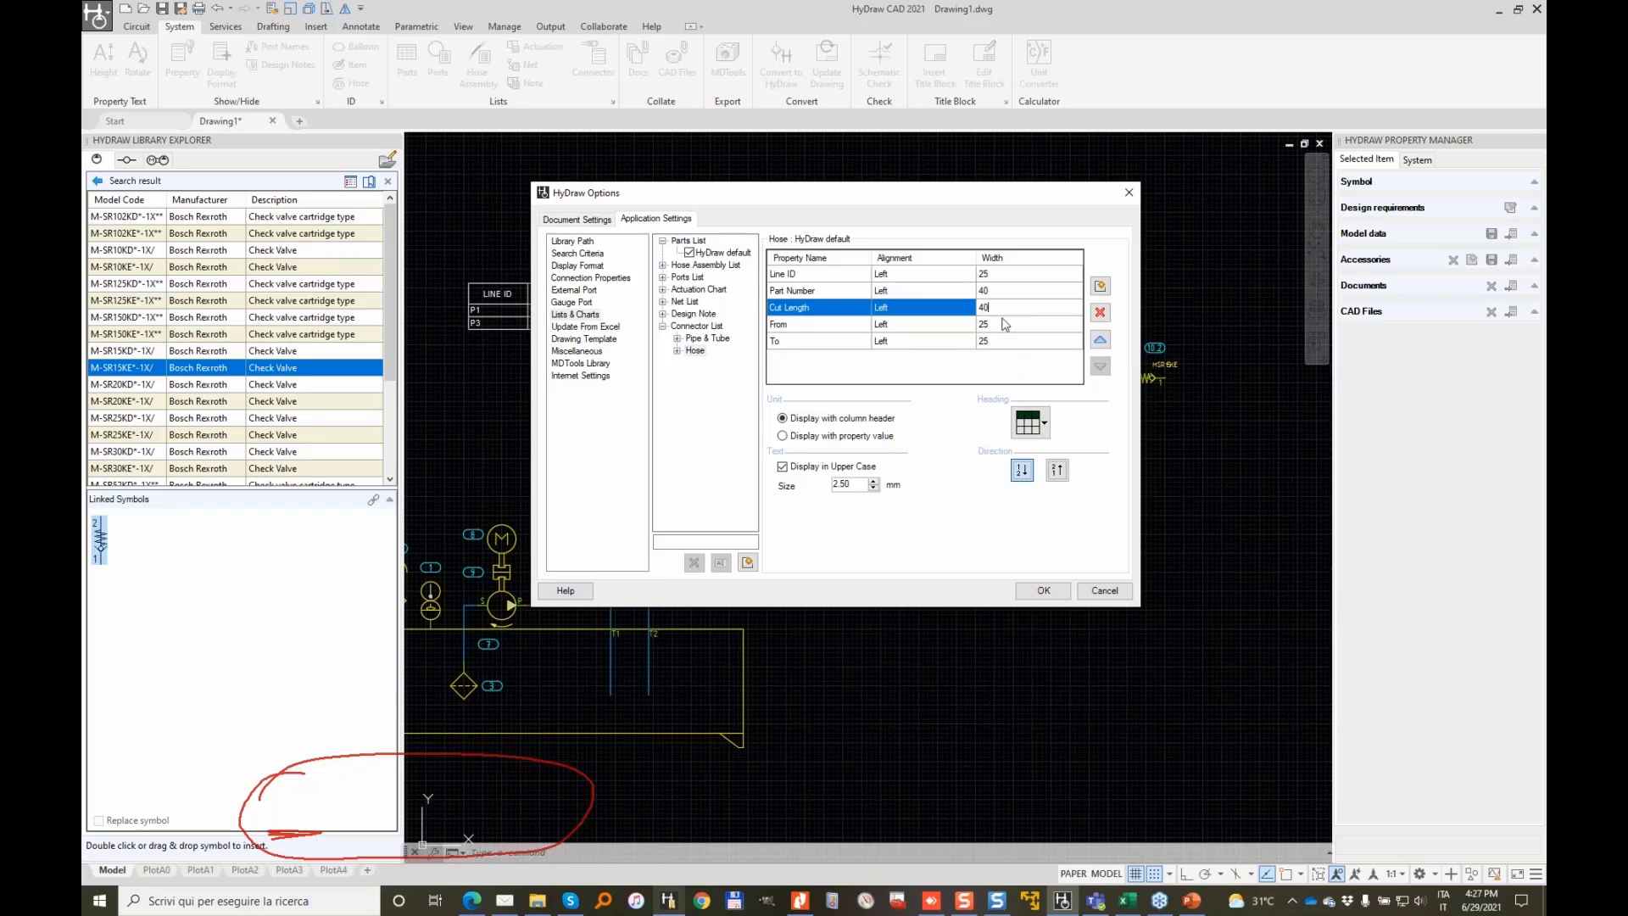
pyautogui.press('Return')
pyautogui.click(1045, 591)
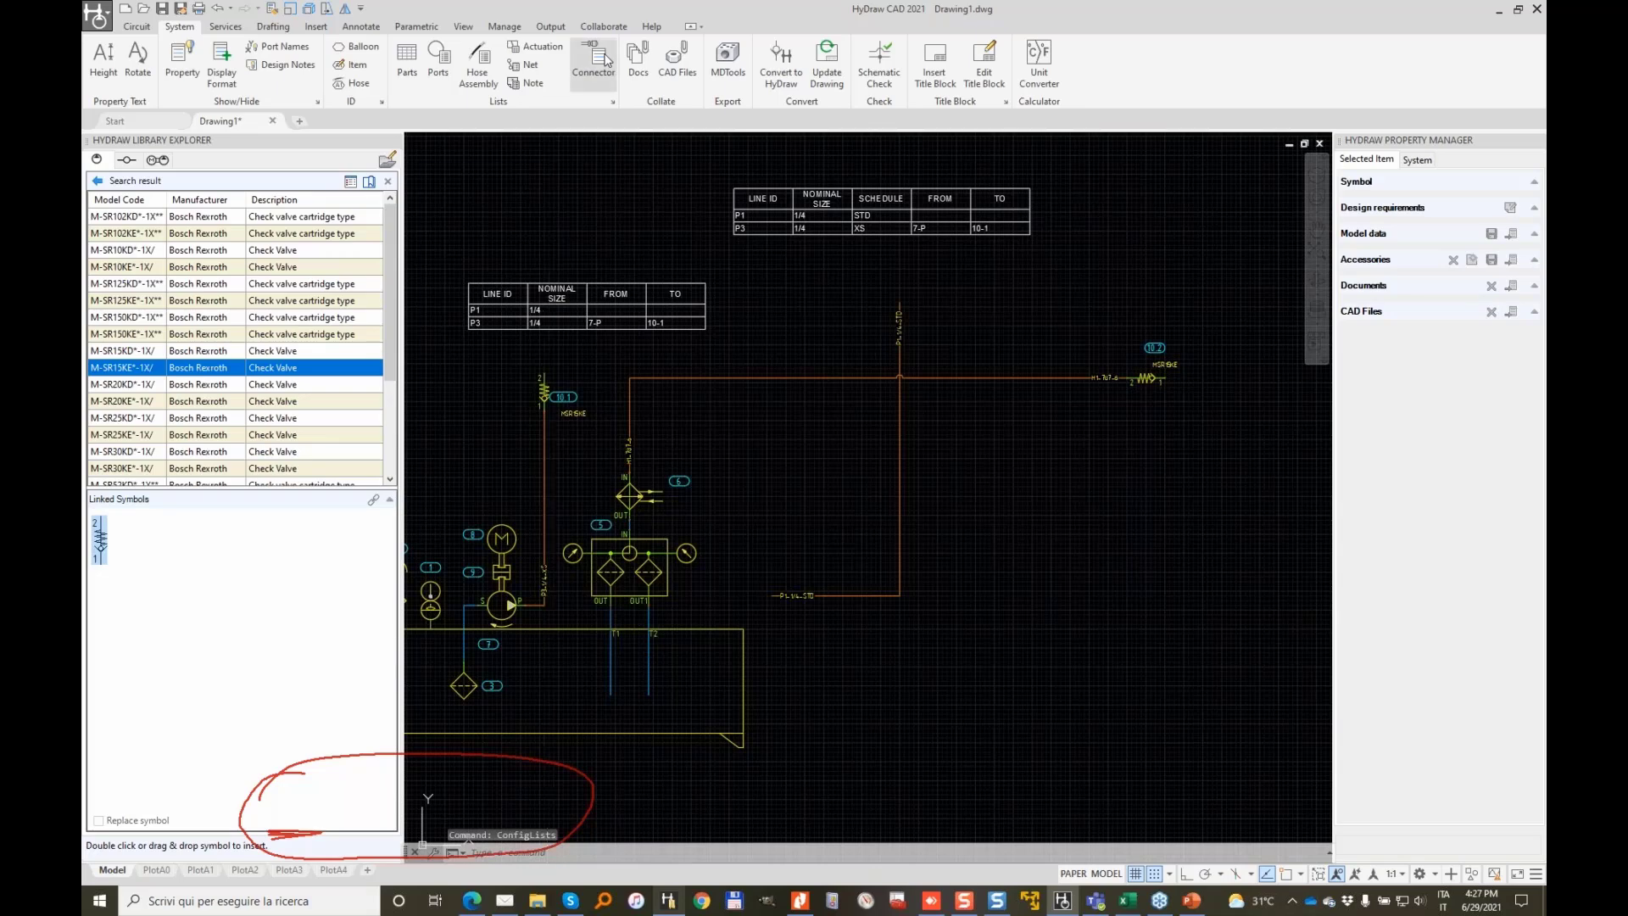
# Generate the hose connector list for the whole circuit and insert it in the free space below check valve 10.2
pyautogui.click(594, 60)
pyautogui.click(1265, 717)
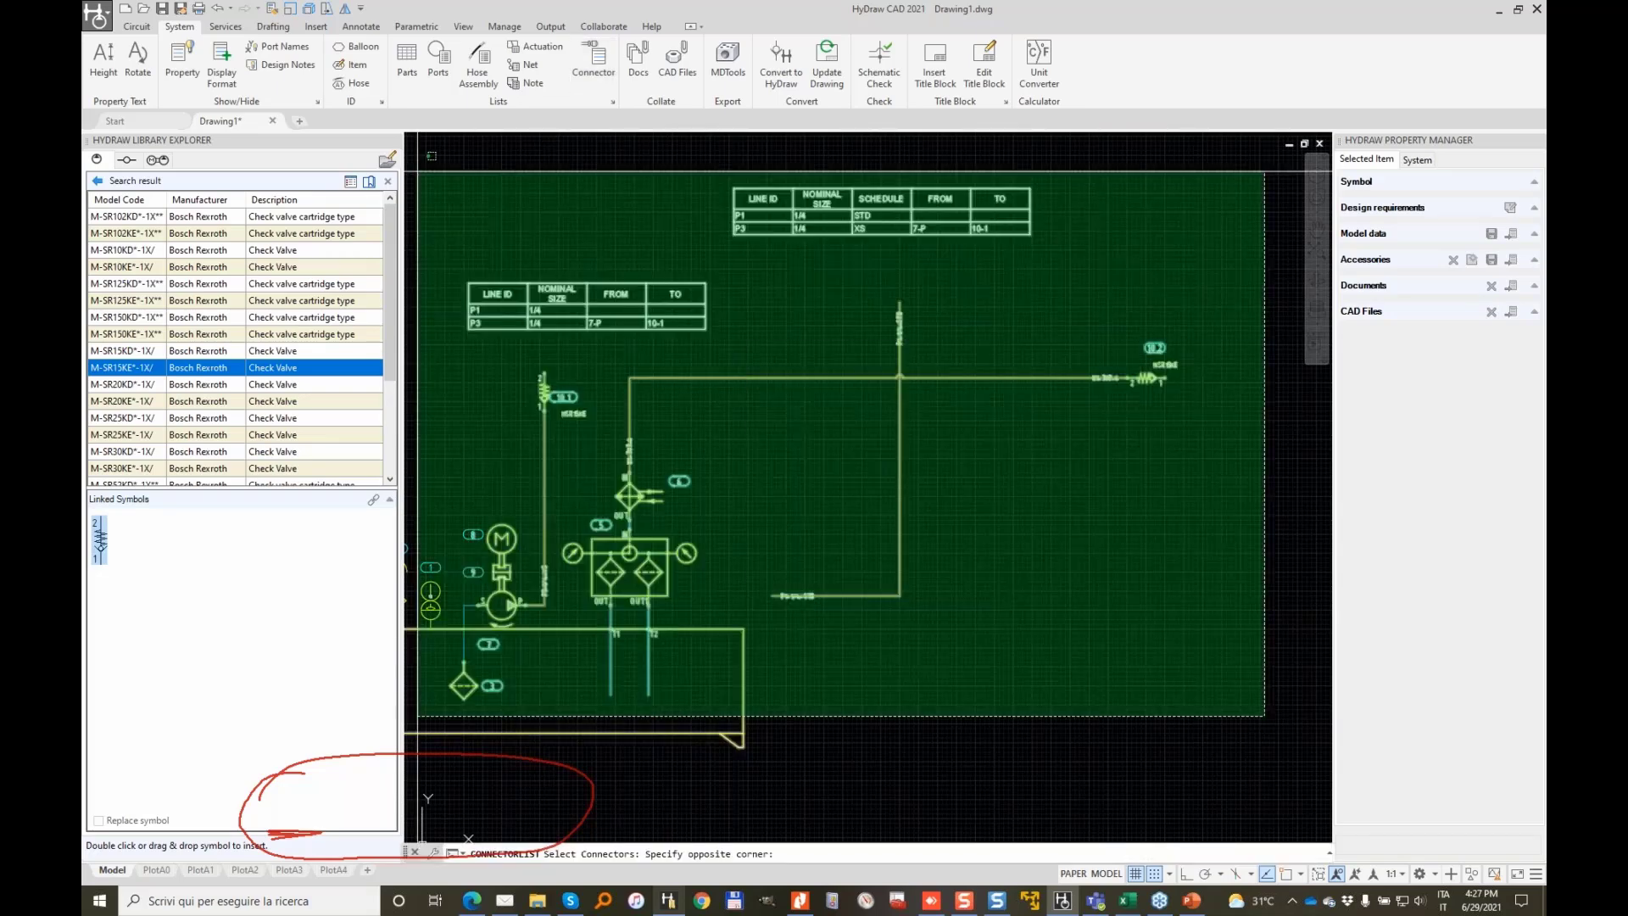
pyautogui.click(425, 161)
pyautogui.press('Return')
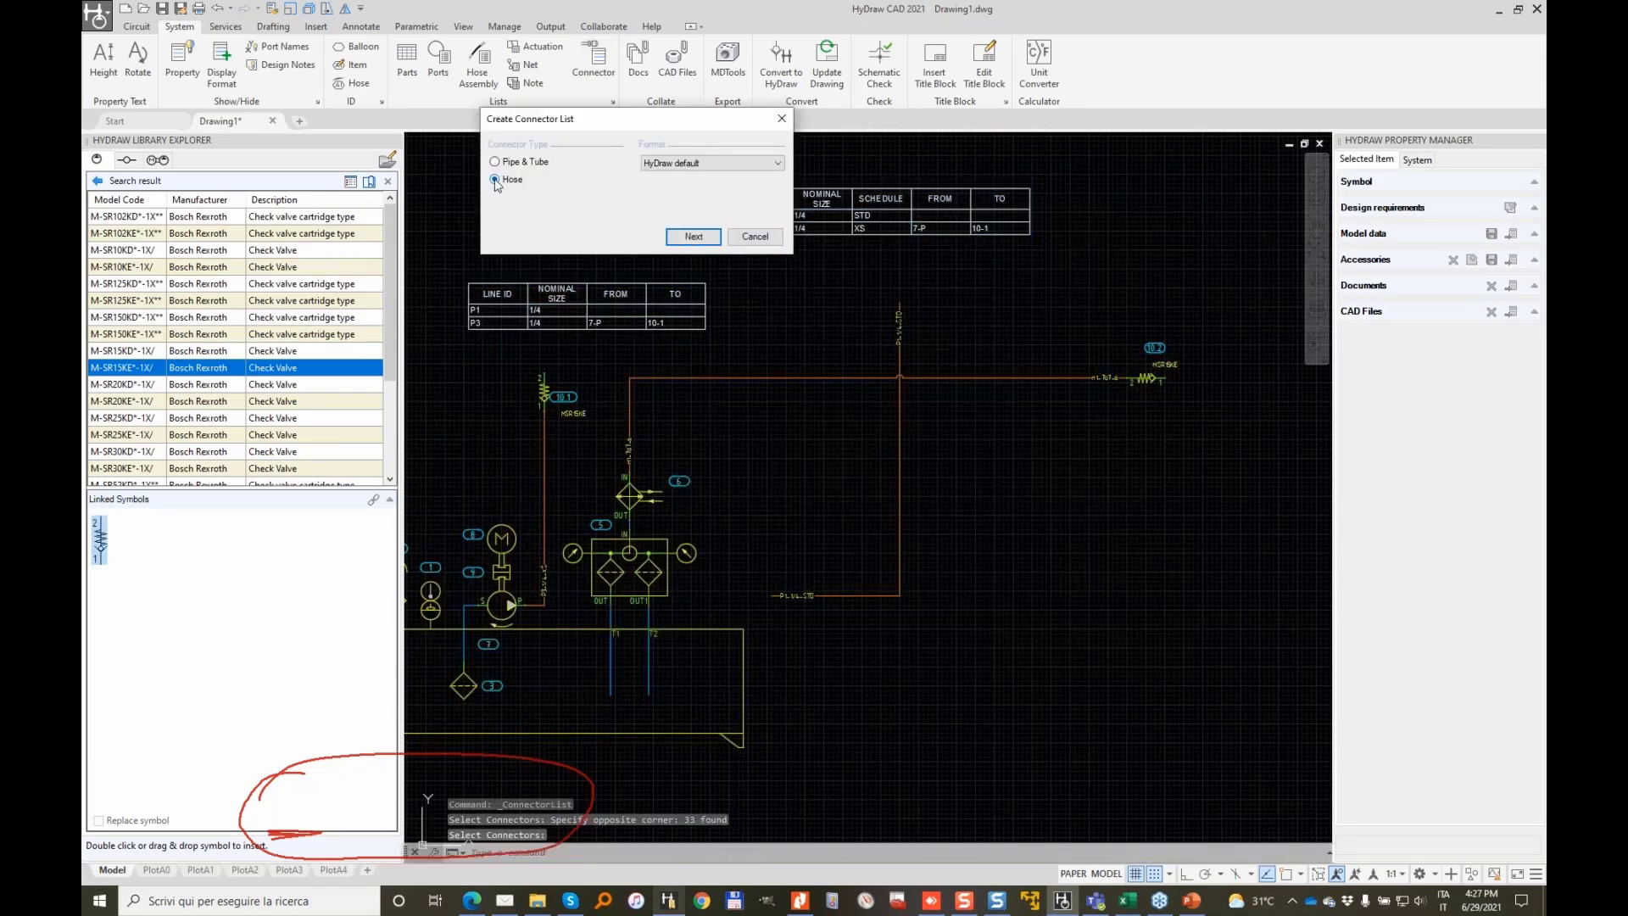
pyautogui.click(689, 237)
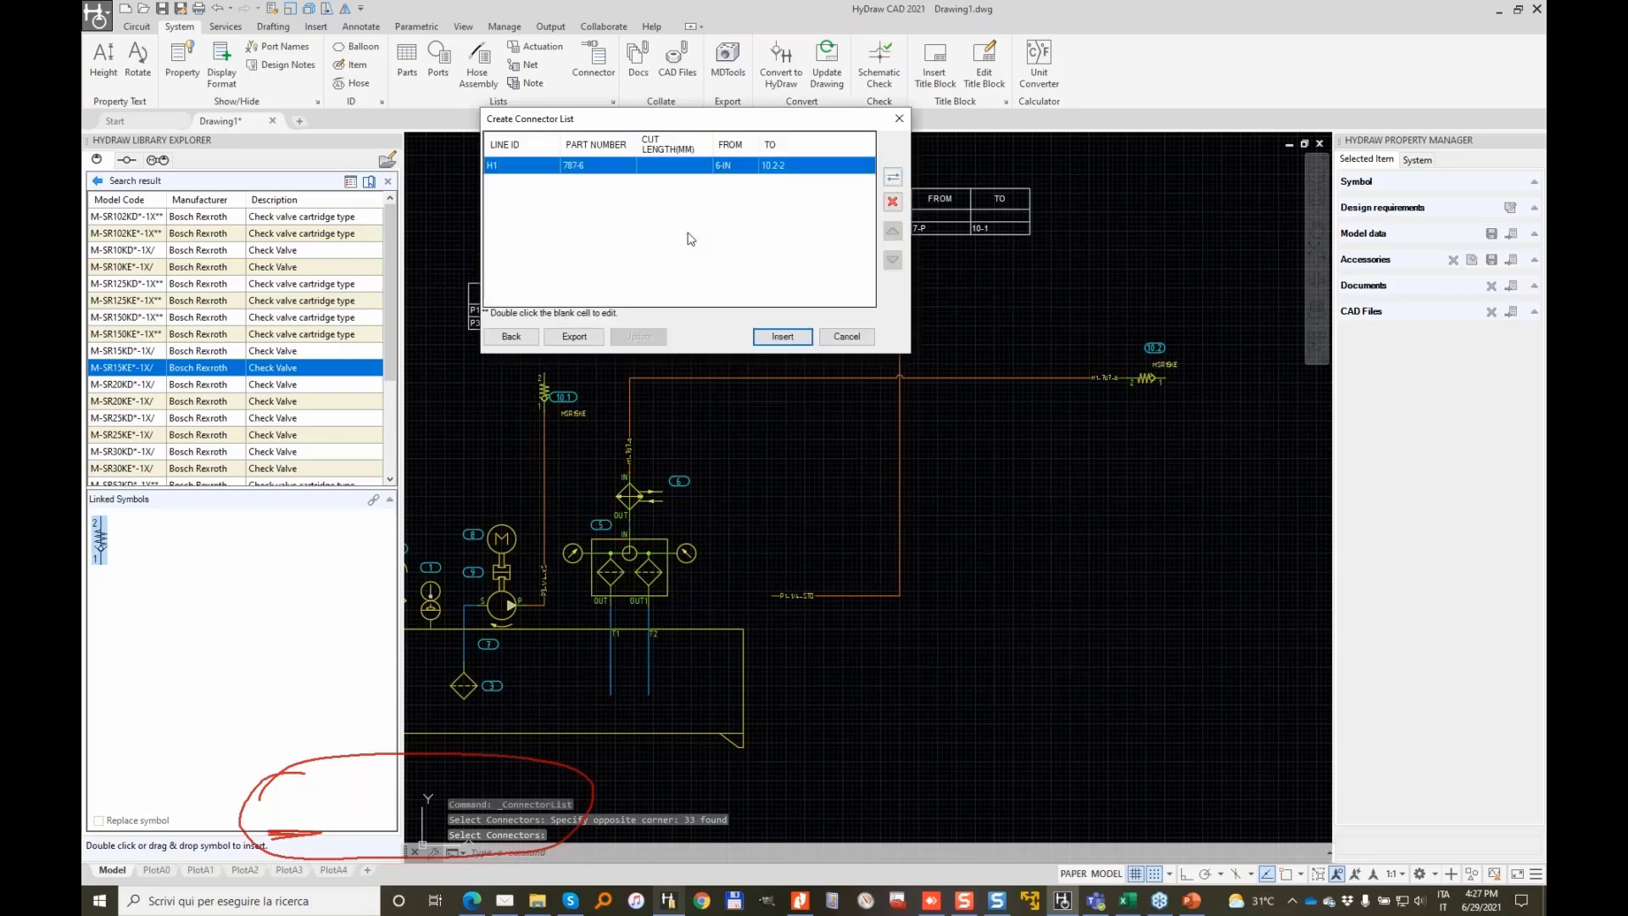
pyautogui.click(782, 337)
pyautogui.moveTo(980, 415); pyautogui.dragTo(693, 334, button='middle')
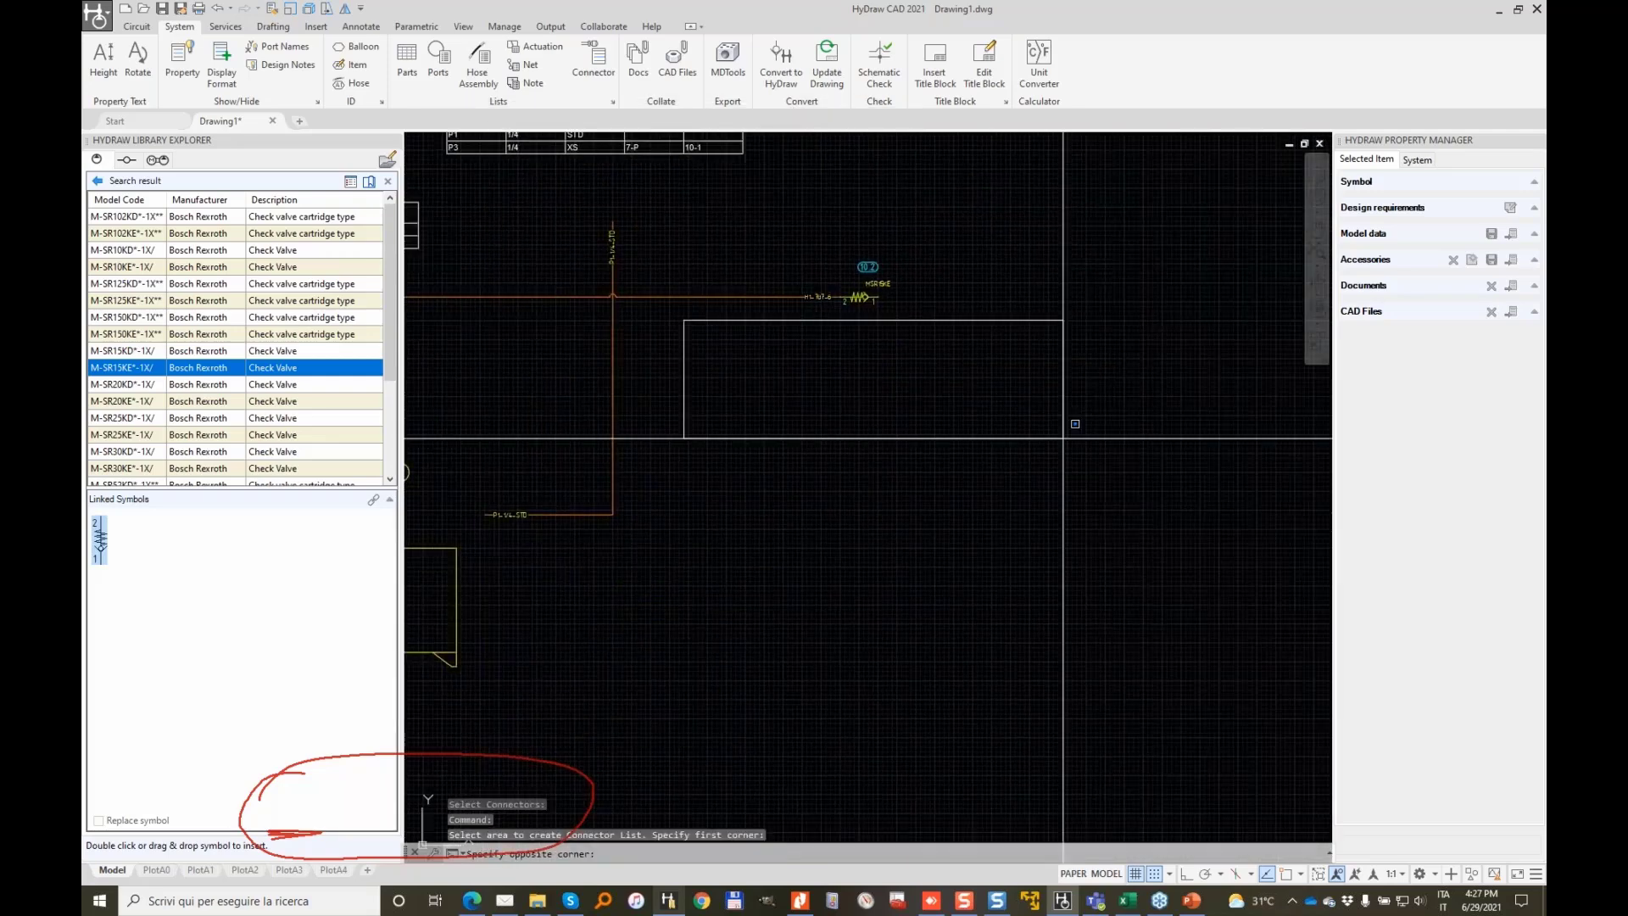
pyautogui.click(694, 332)
pyautogui.scroll(3, 774, 258)
pyautogui.scroll(-2, 677, 290)
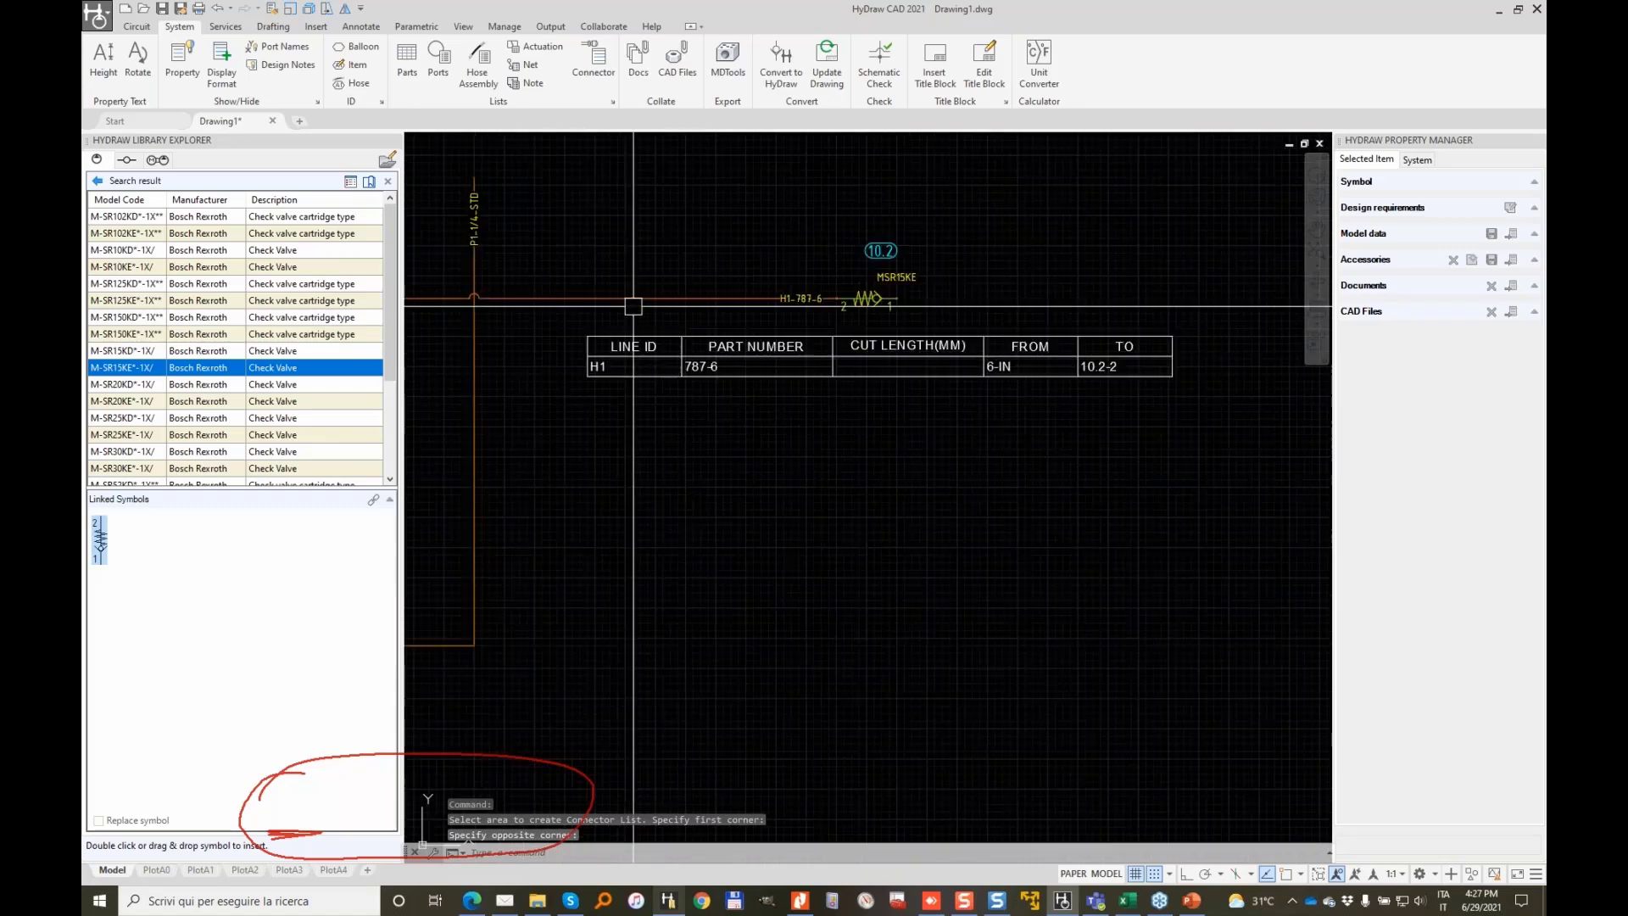
# Inspect the hose connector list against the circuit and select the hose line's label beside check valve 10.2
pyautogui.scroll(-2, 593, 322)
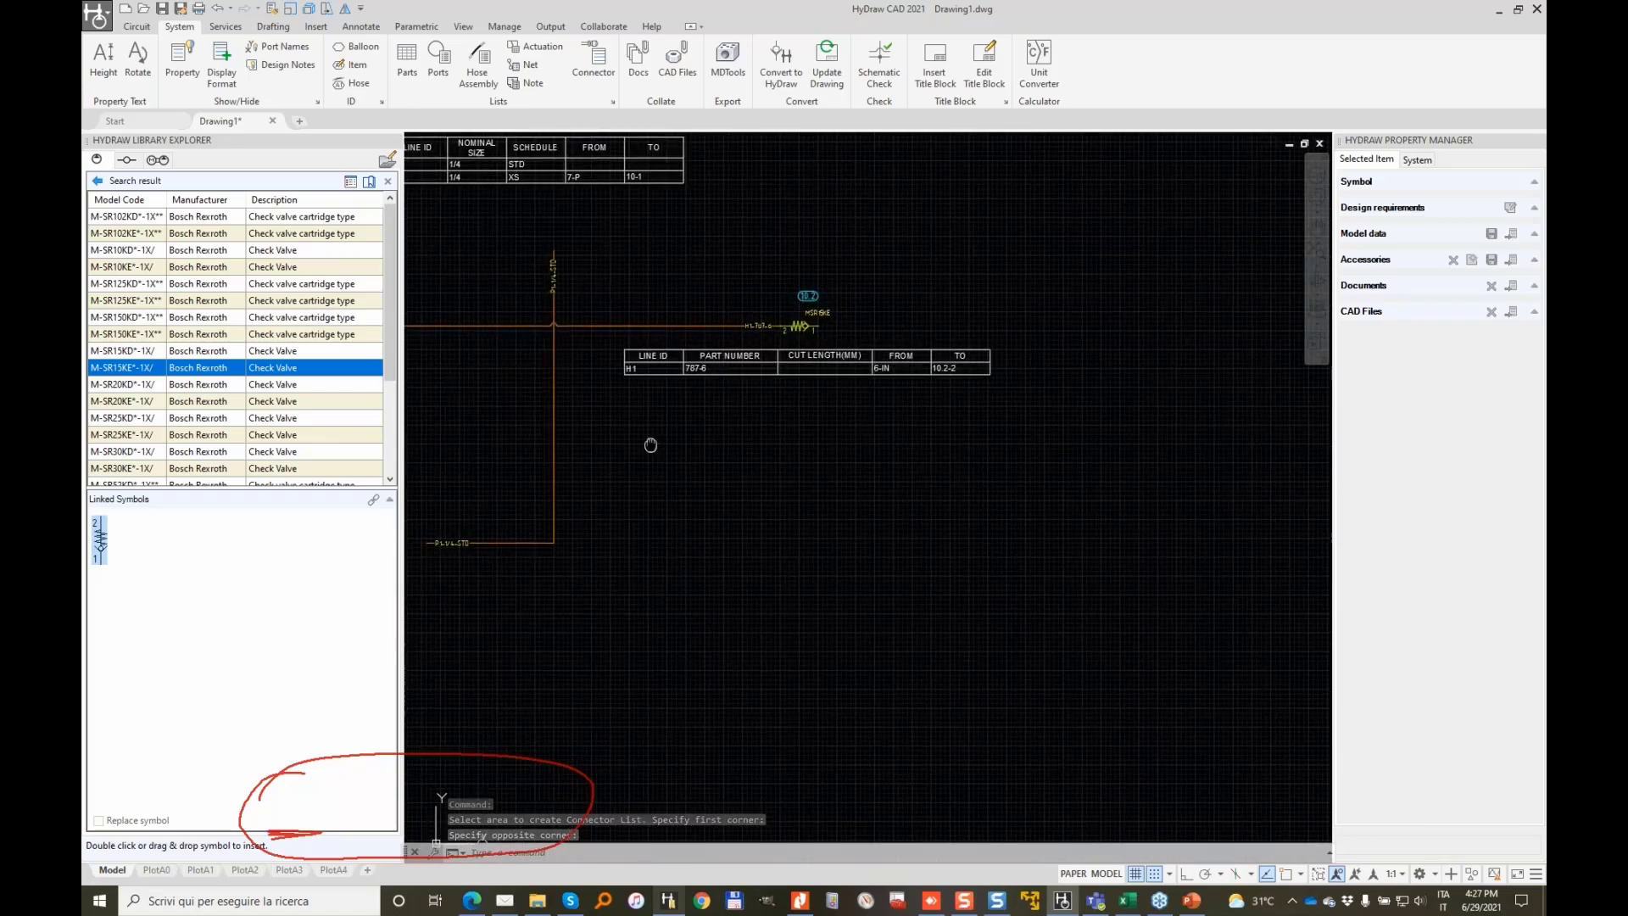
pyautogui.moveTo(647, 443); pyautogui.dragTo(807, 440, button='middle')
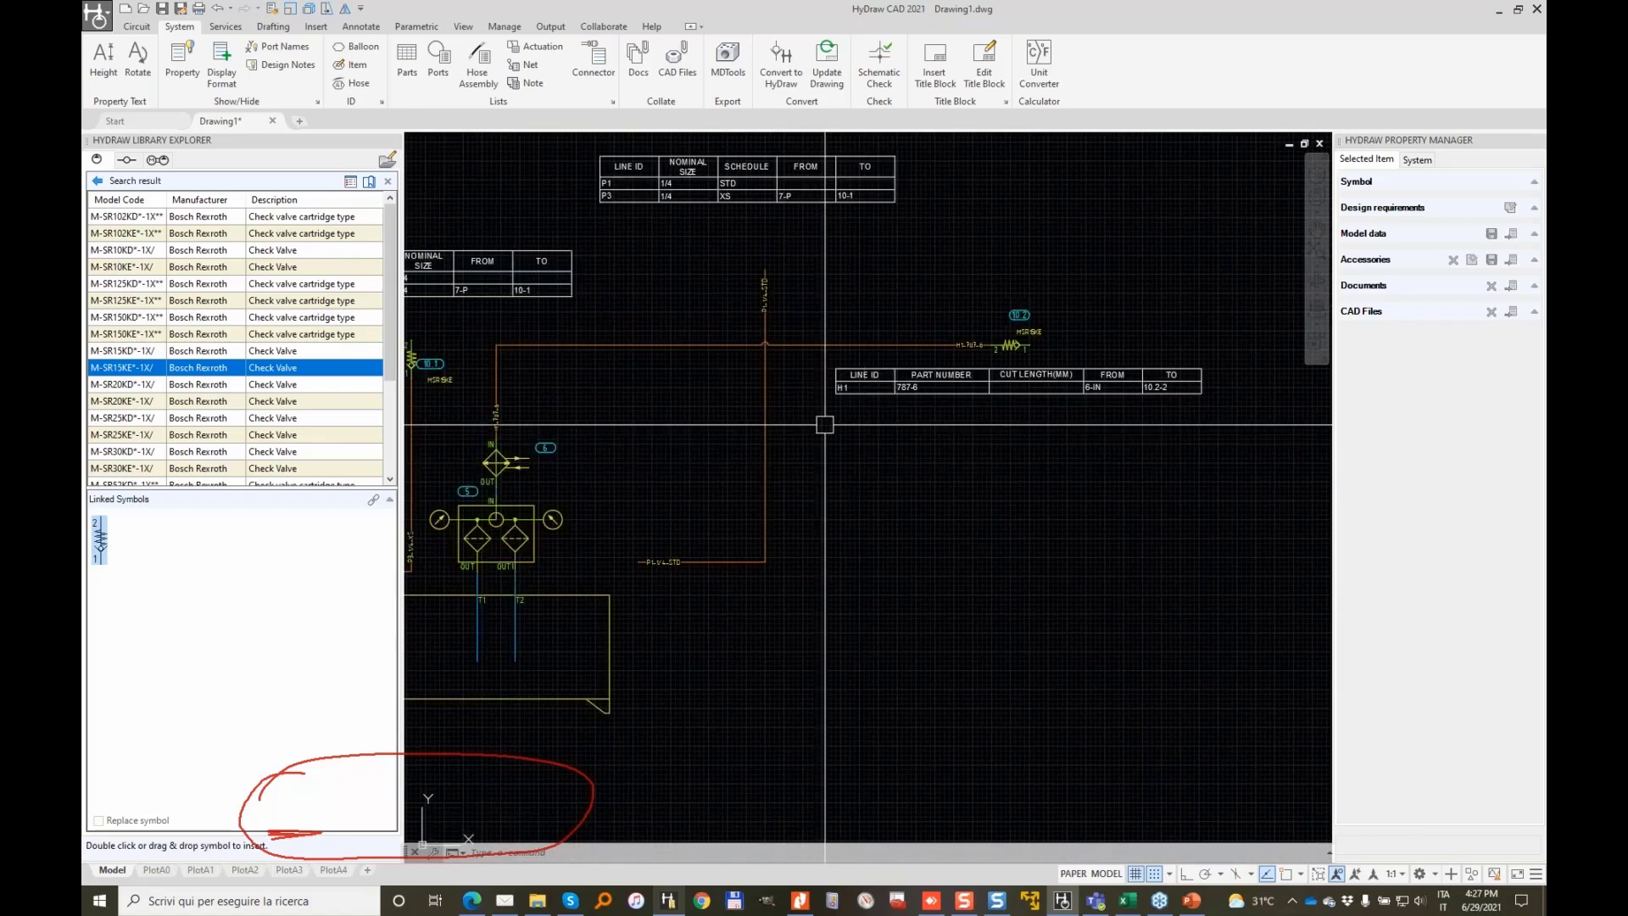
pyautogui.scroll(3, 963, 331)
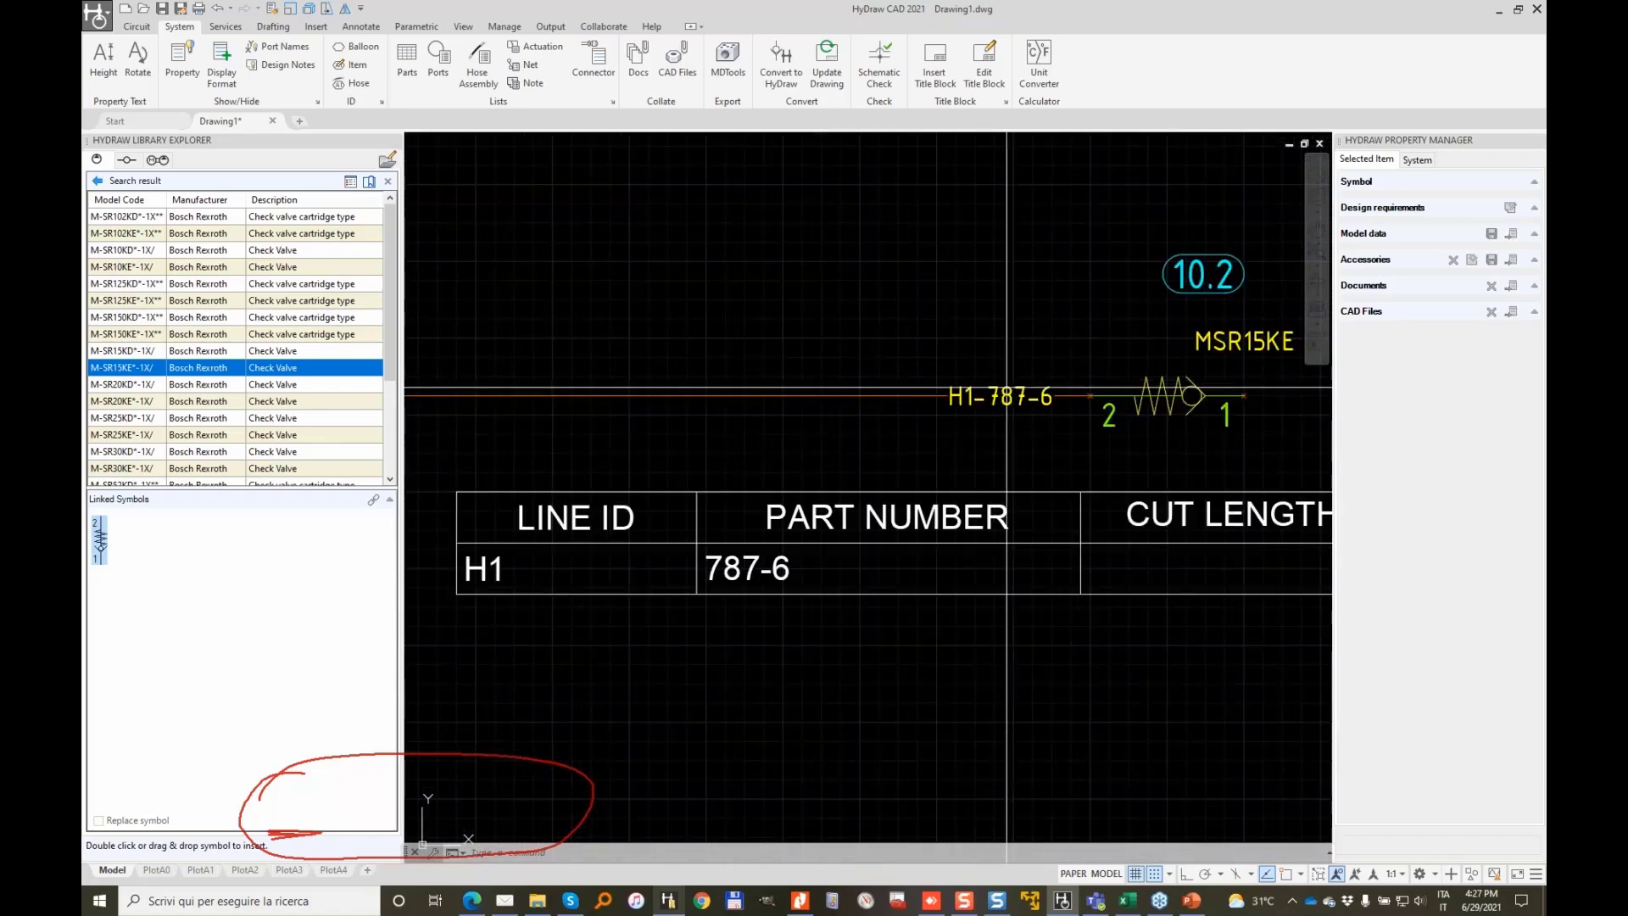
pyautogui.doubleClick(991, 393)
pyautogui.scroll(1, 983, 386)
pyautogui.scroll(-1, 981, 386)
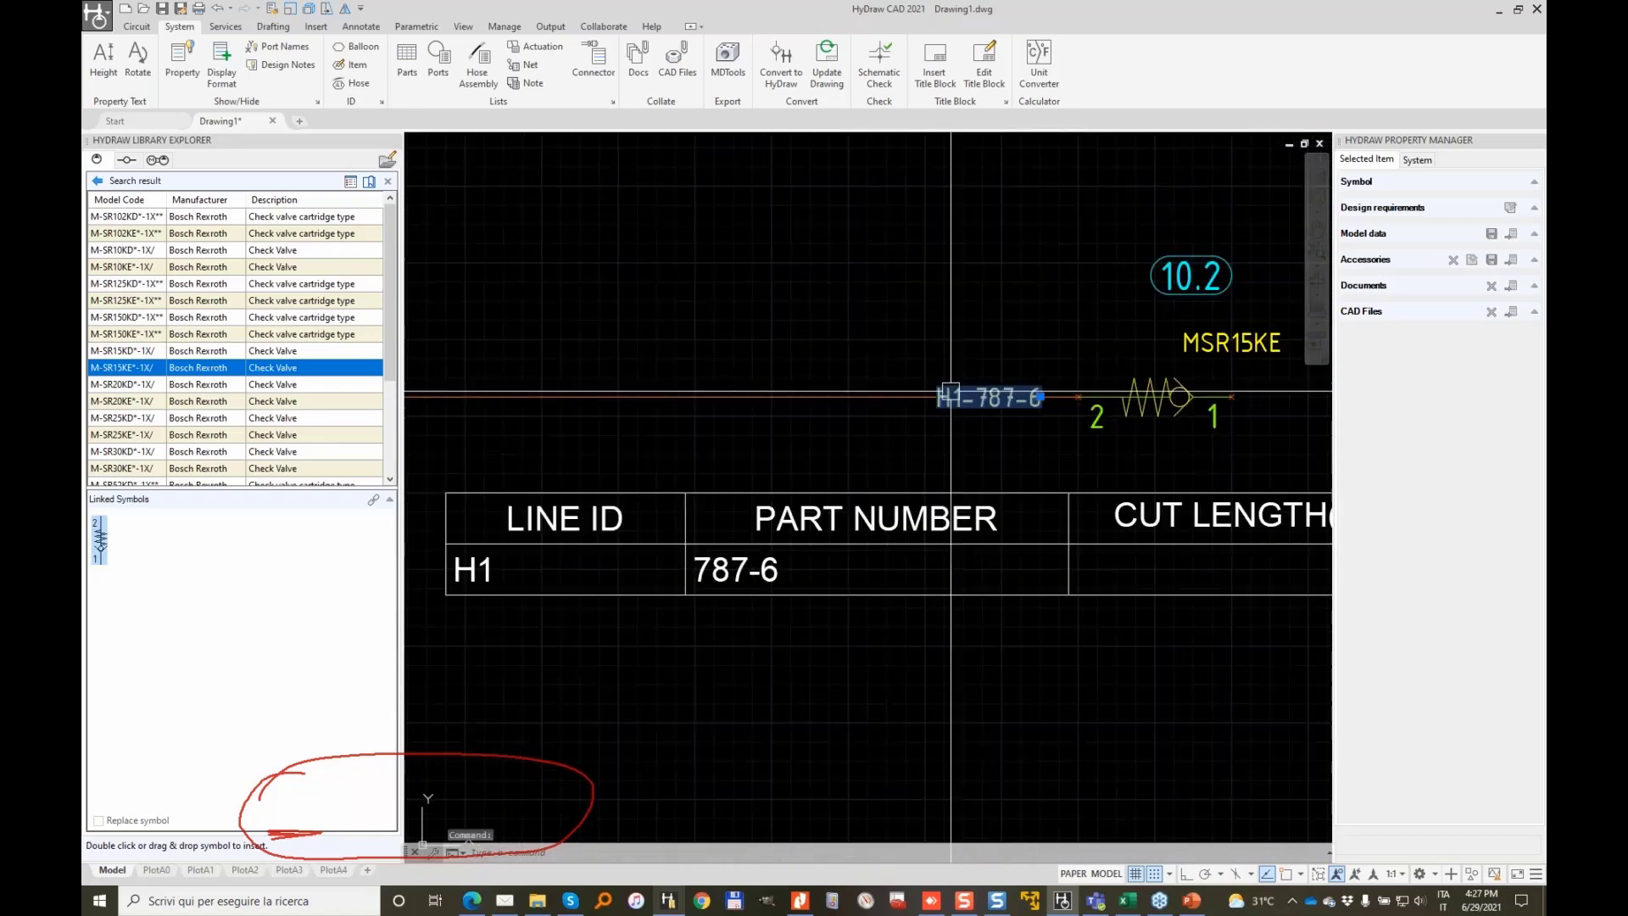
# Examine the document's default text sizes and the line ID and connection settings in the HyDraw options
pyautogui.write('vo')
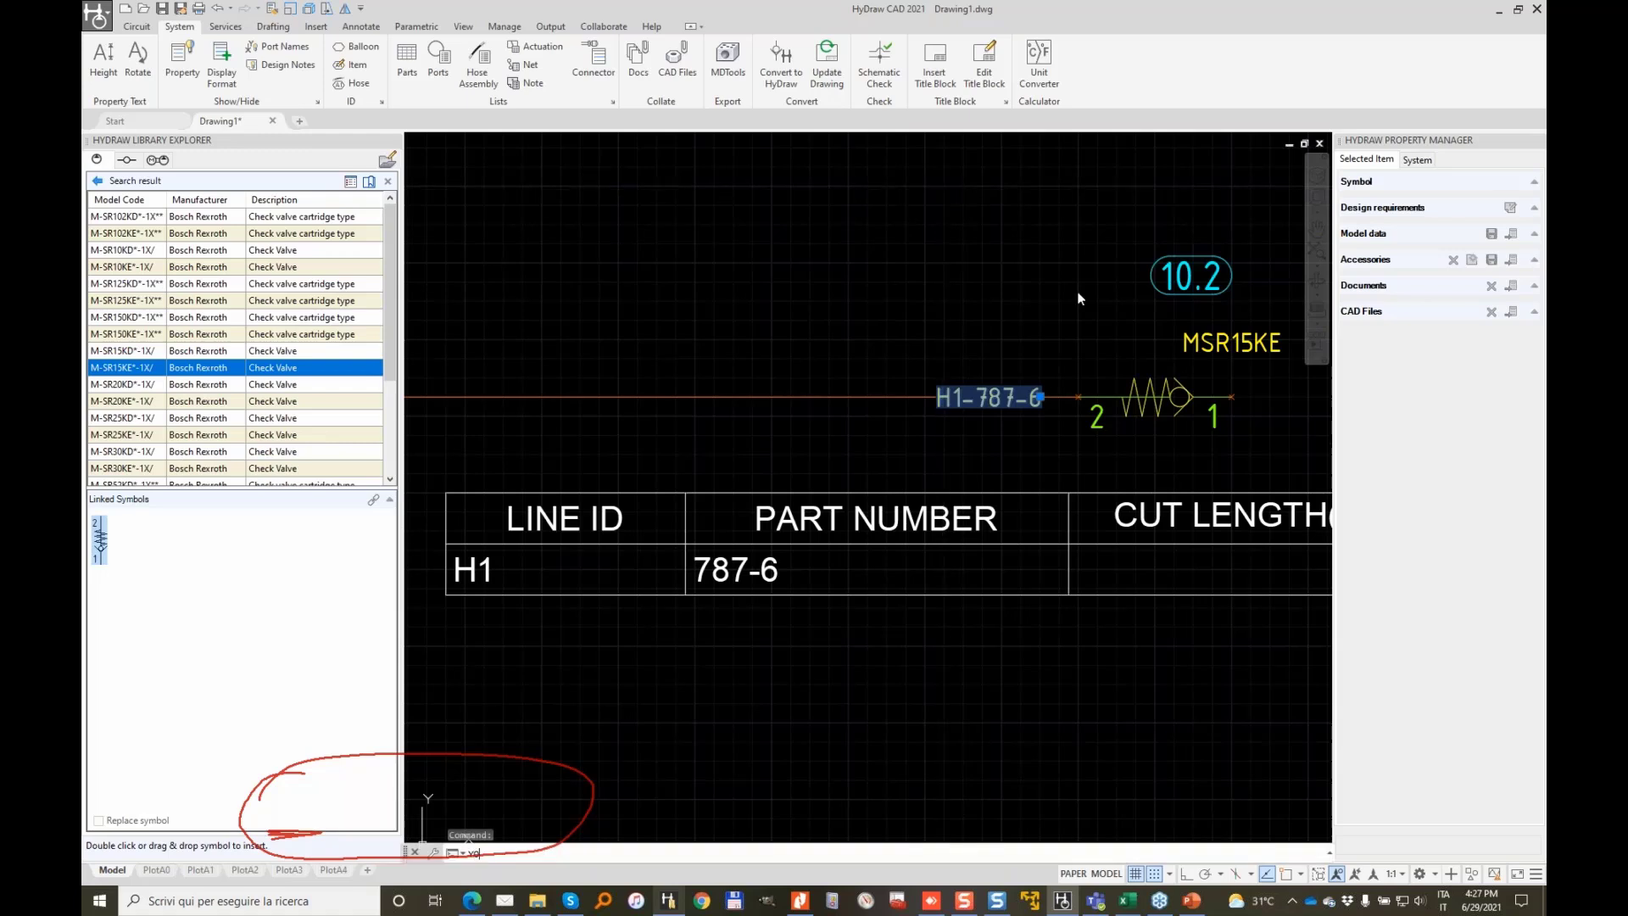
pyautogui.press('Return')
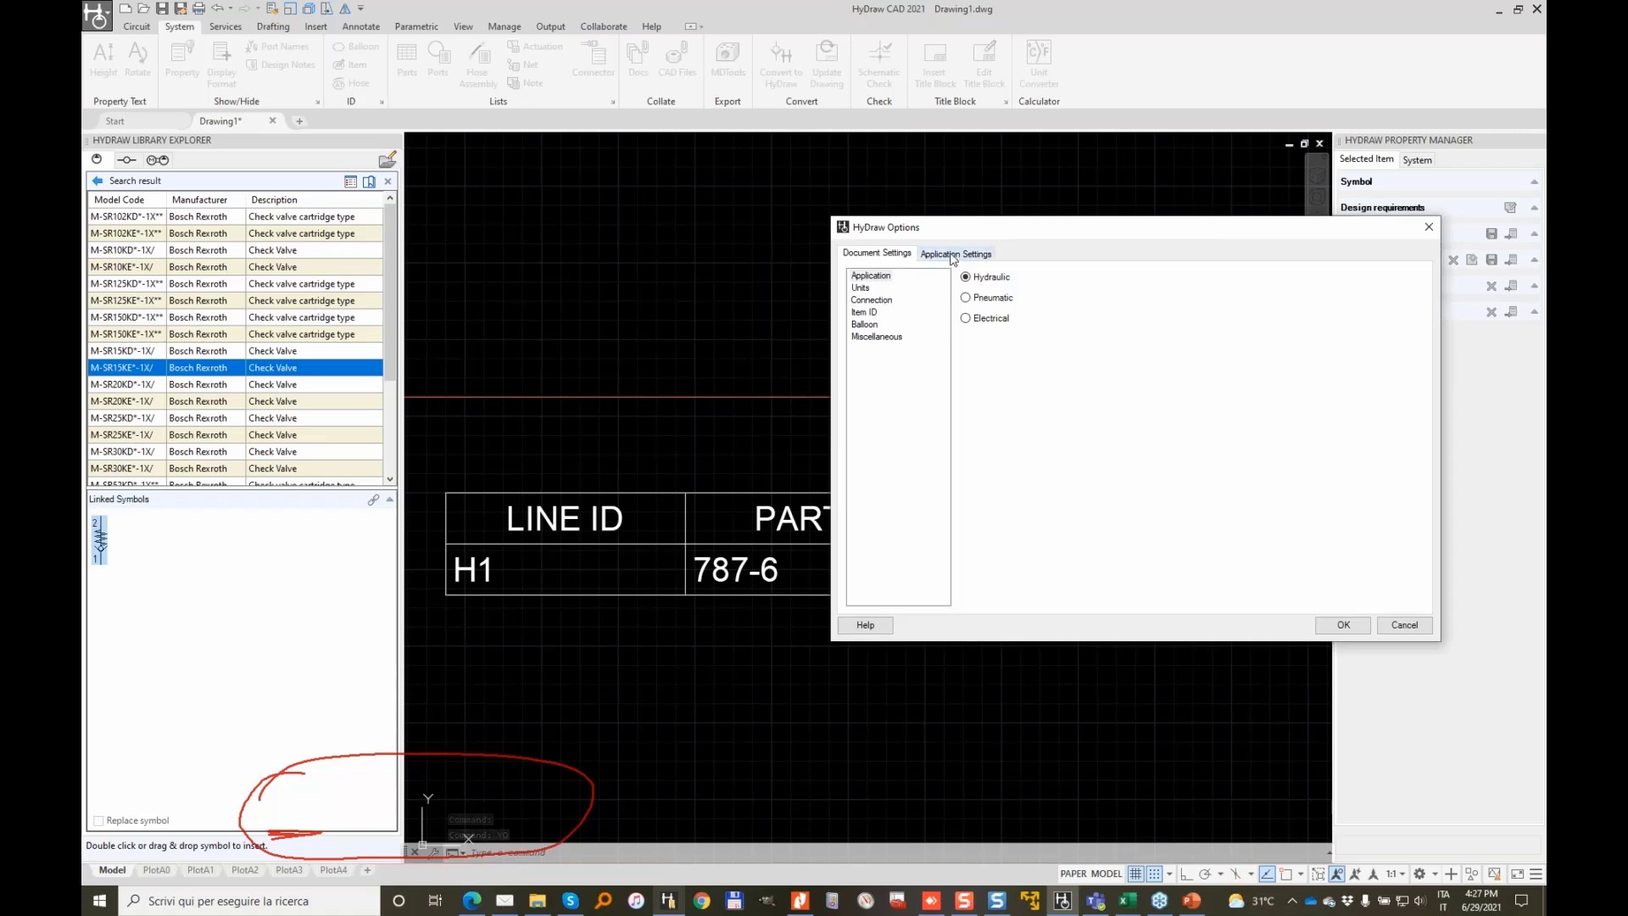
pyautogui.click(878, 337)
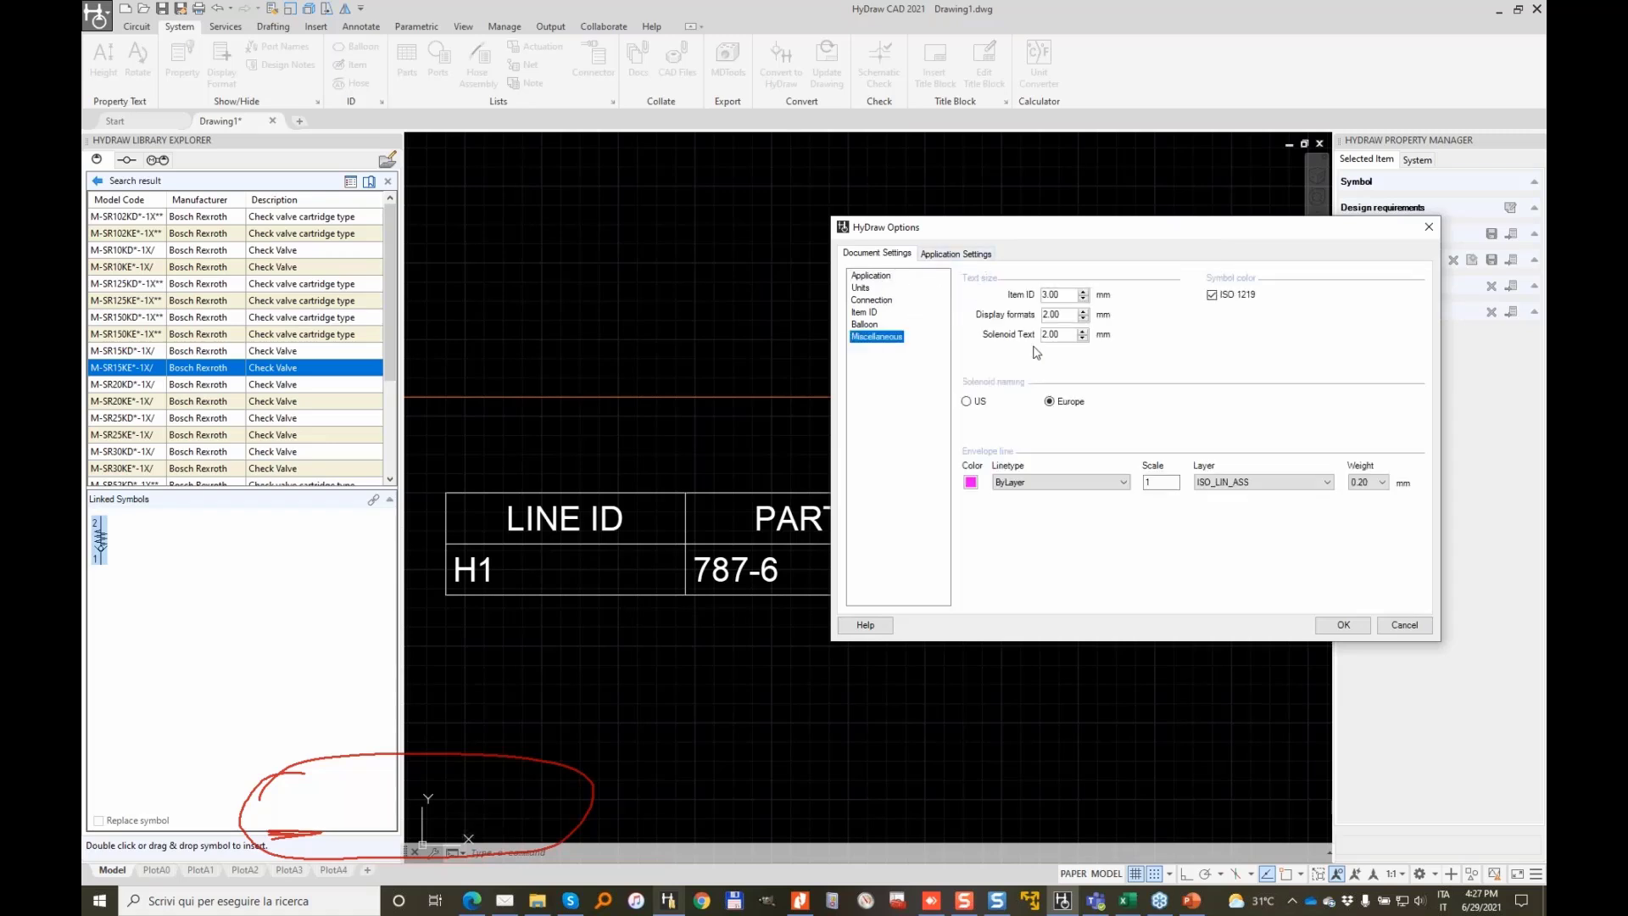
pyautogui.moveTo(1063, 315); pyautogui.dragTo(1034, 314)
pyautogui.click(873, 301)
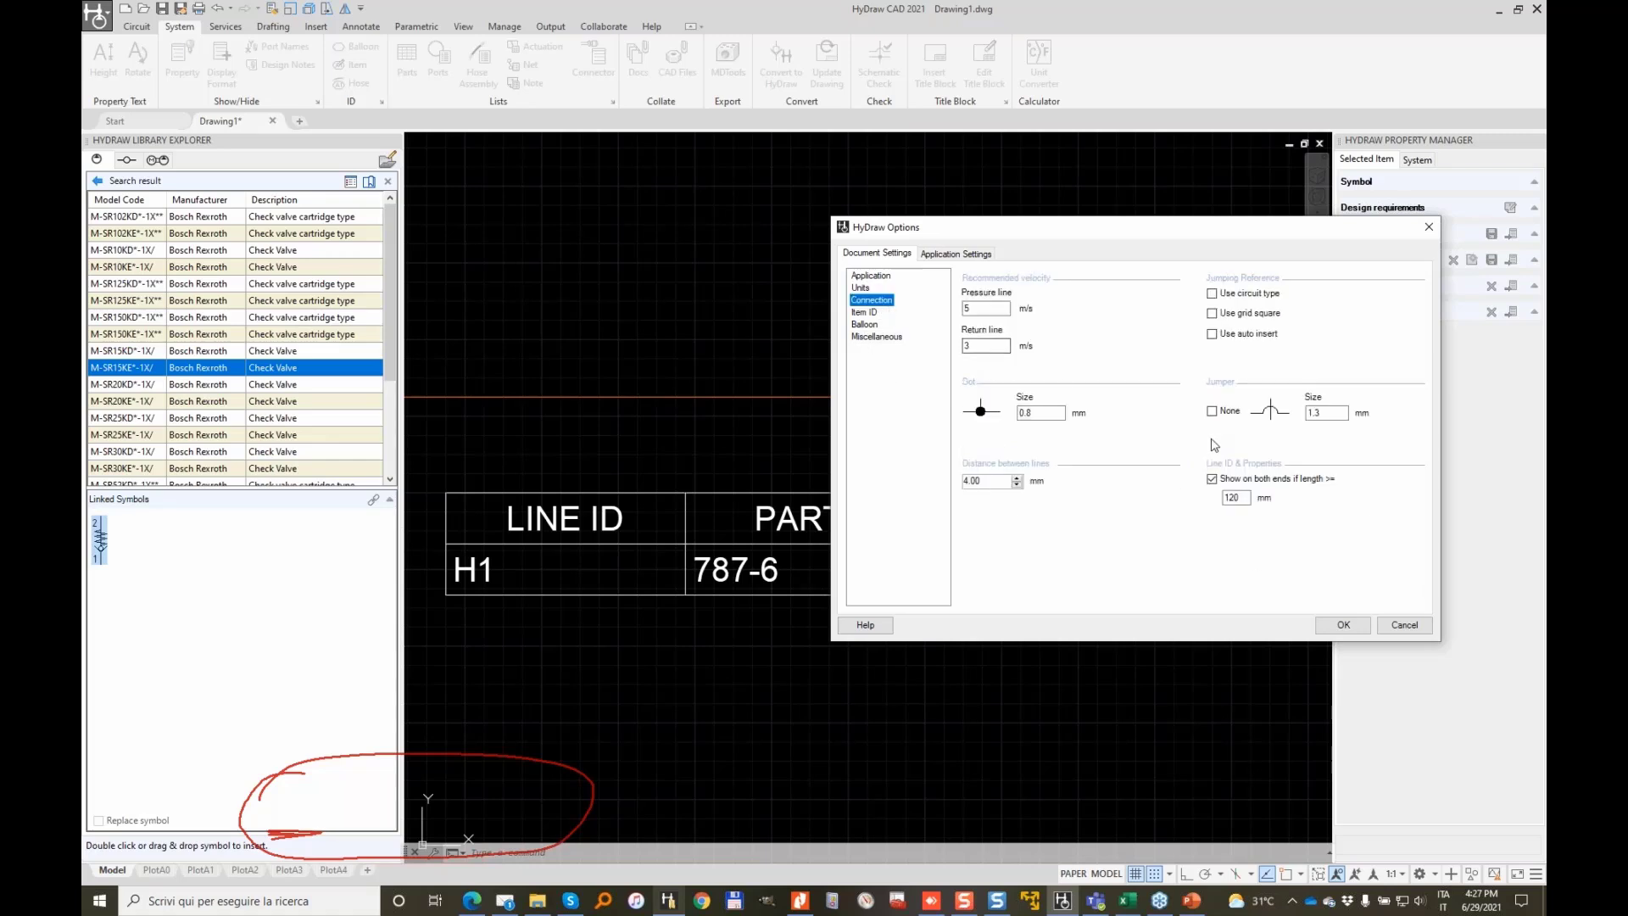
pyautogui.moveTo(993, 479); pyautogui.dragTo(937, 478)
pyautogui.press('Return')
pyautogui.scroll(3, 1001, 393)
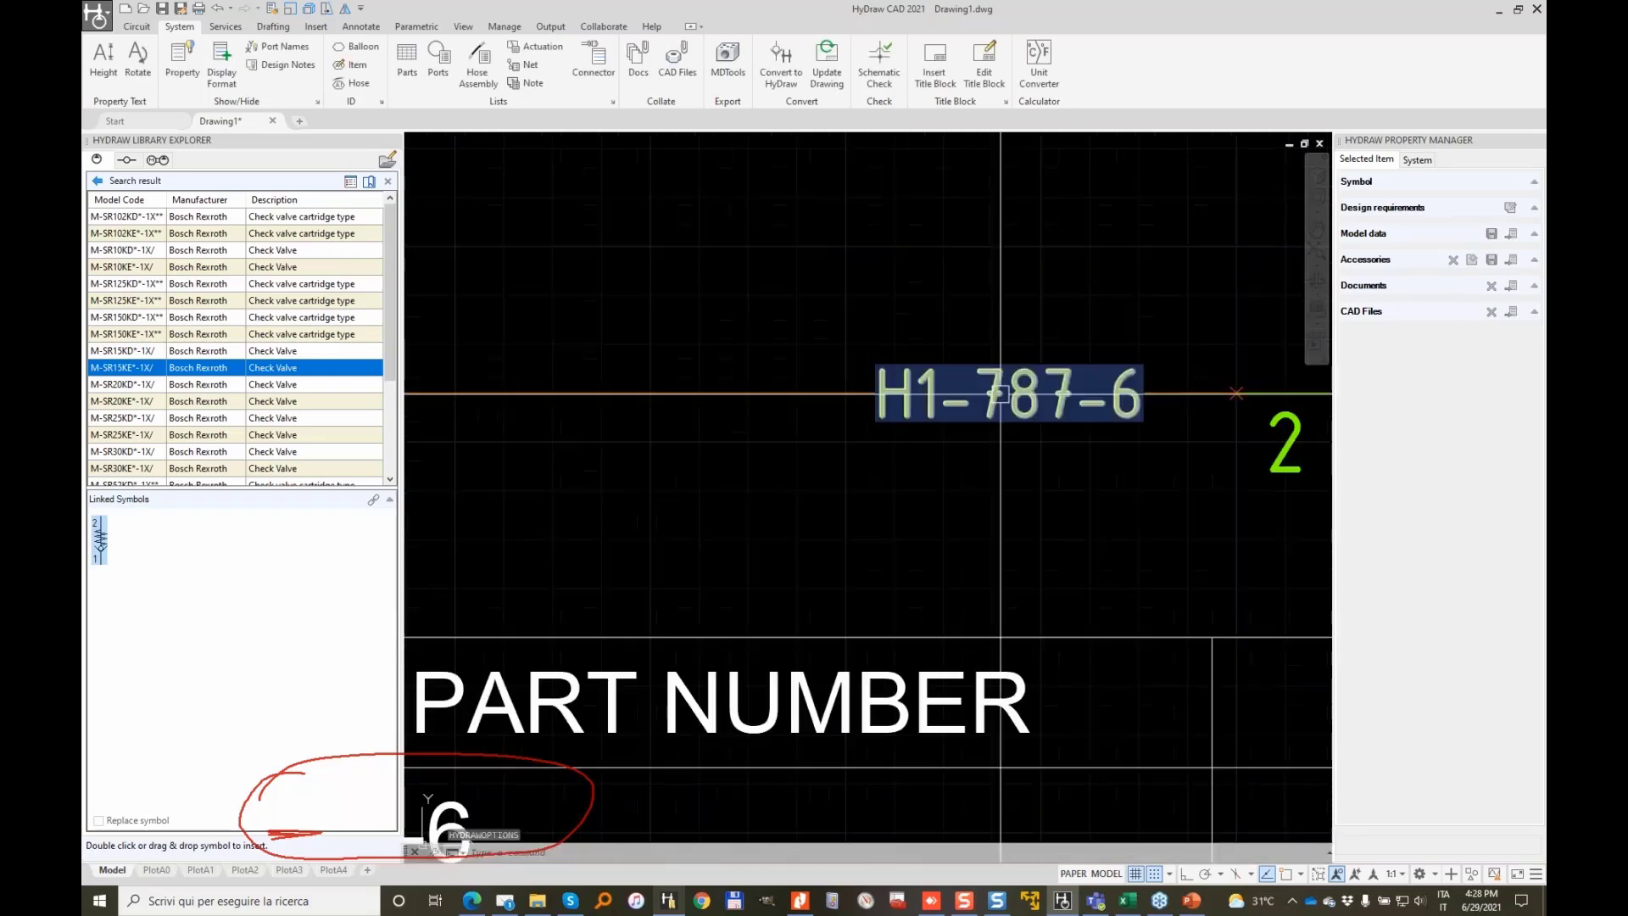
pyautogui.scroll(-4, 1001, 393)
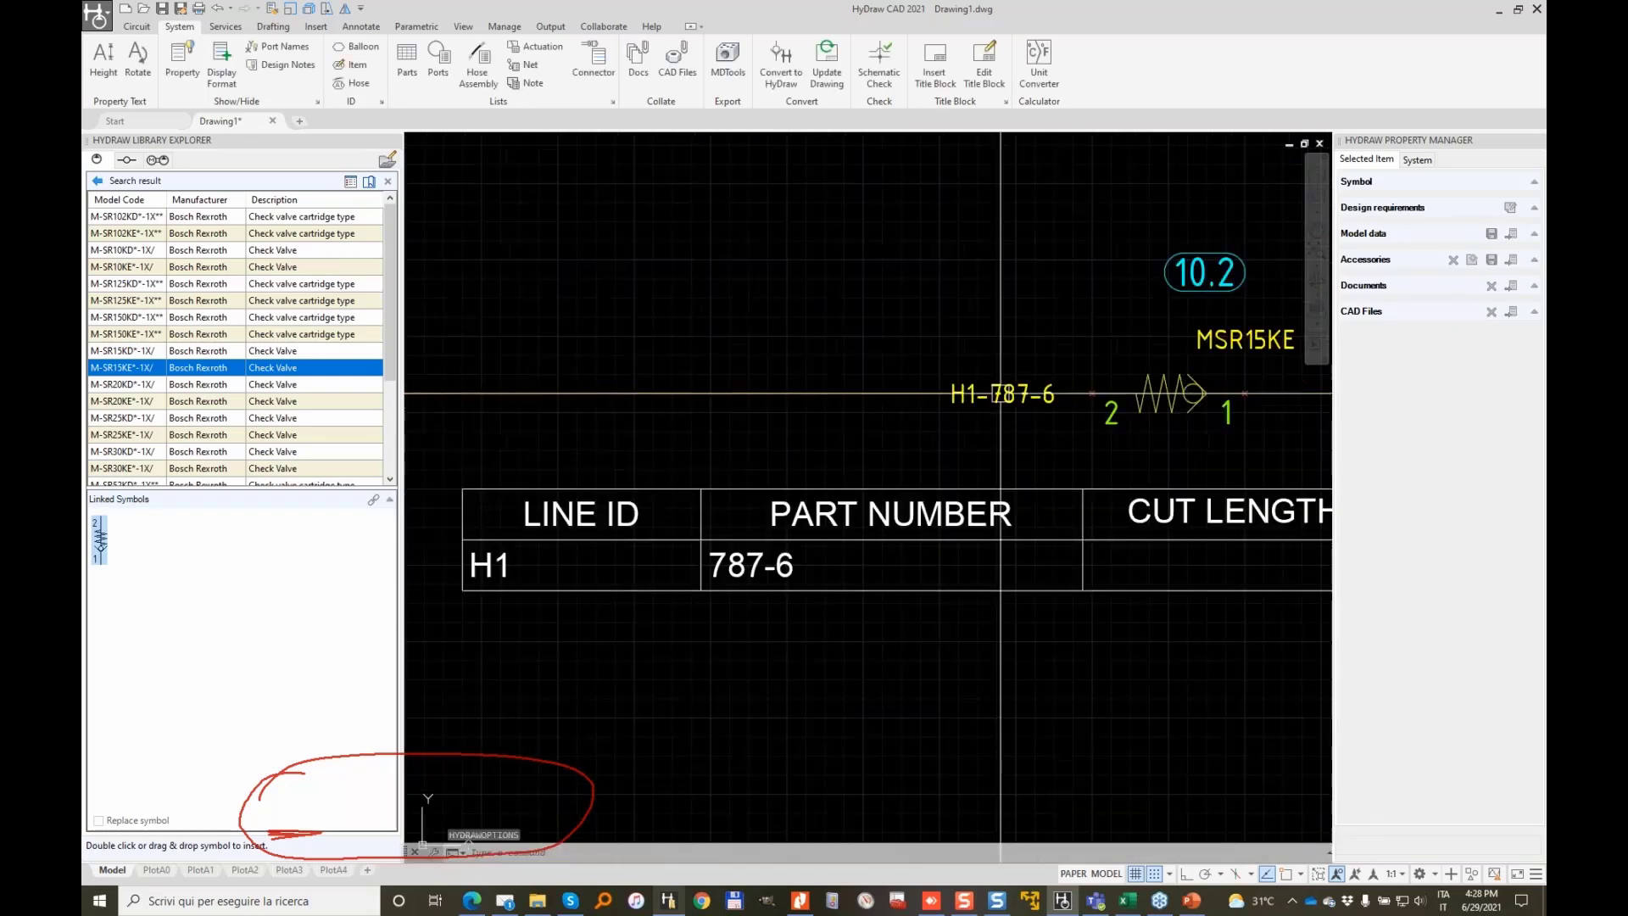
# Change the text height of only the property text on the H1-787-6 hose line to 3, including child items
pyautogui.click(103, 53)
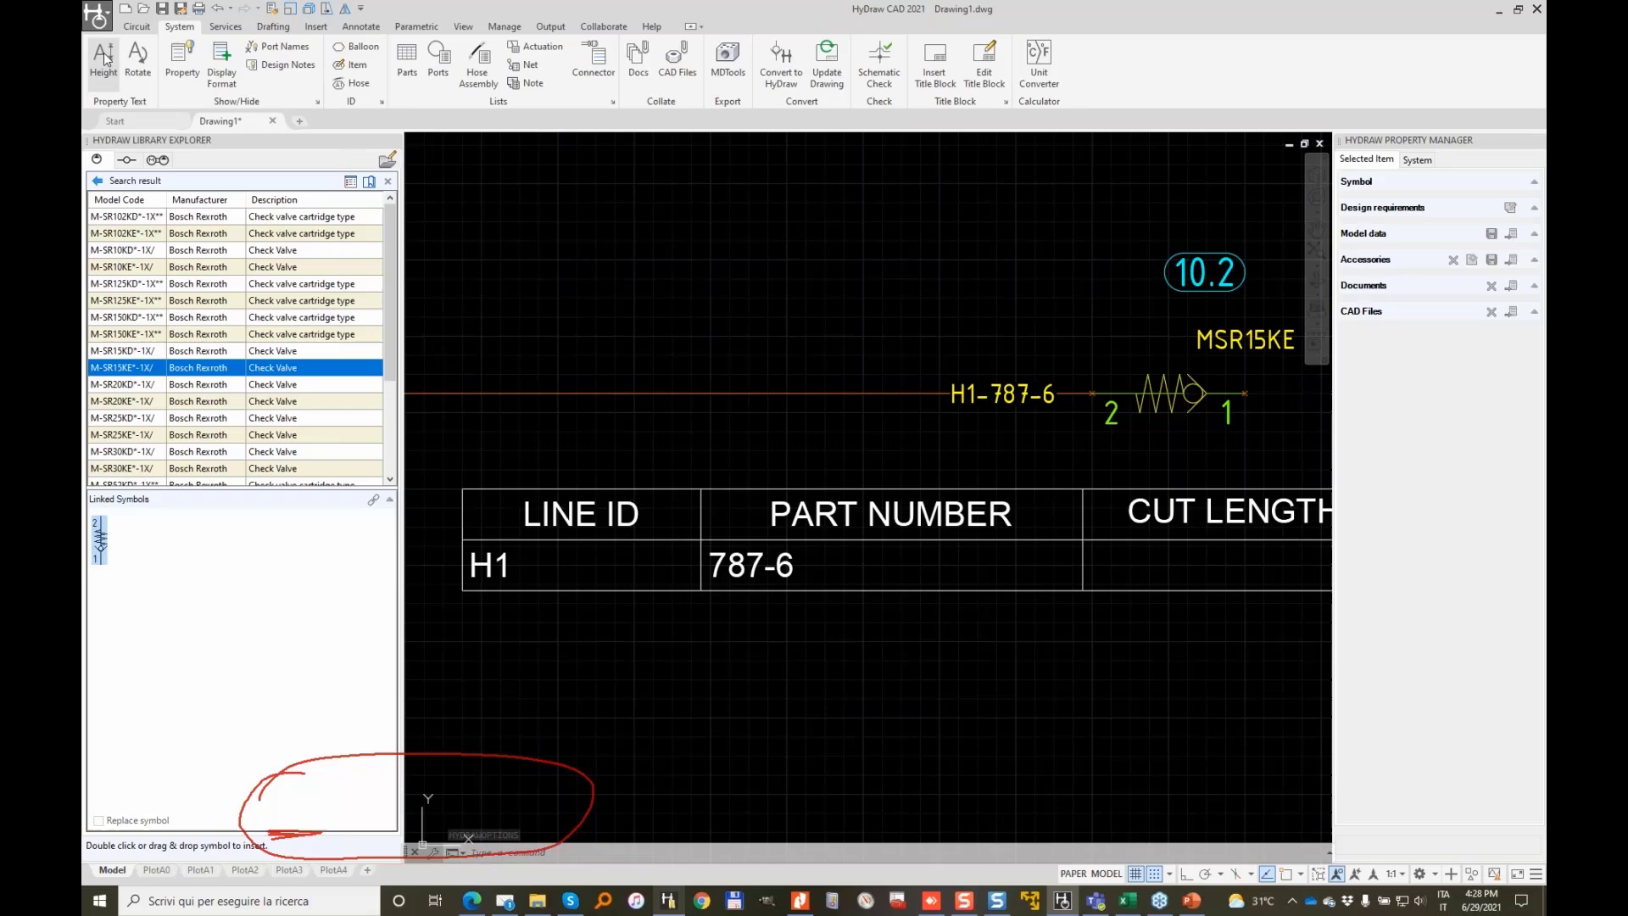
pyautogui.click(1052, 307)
pyautogui.click(816, 395)
pyautogui.press('Return')
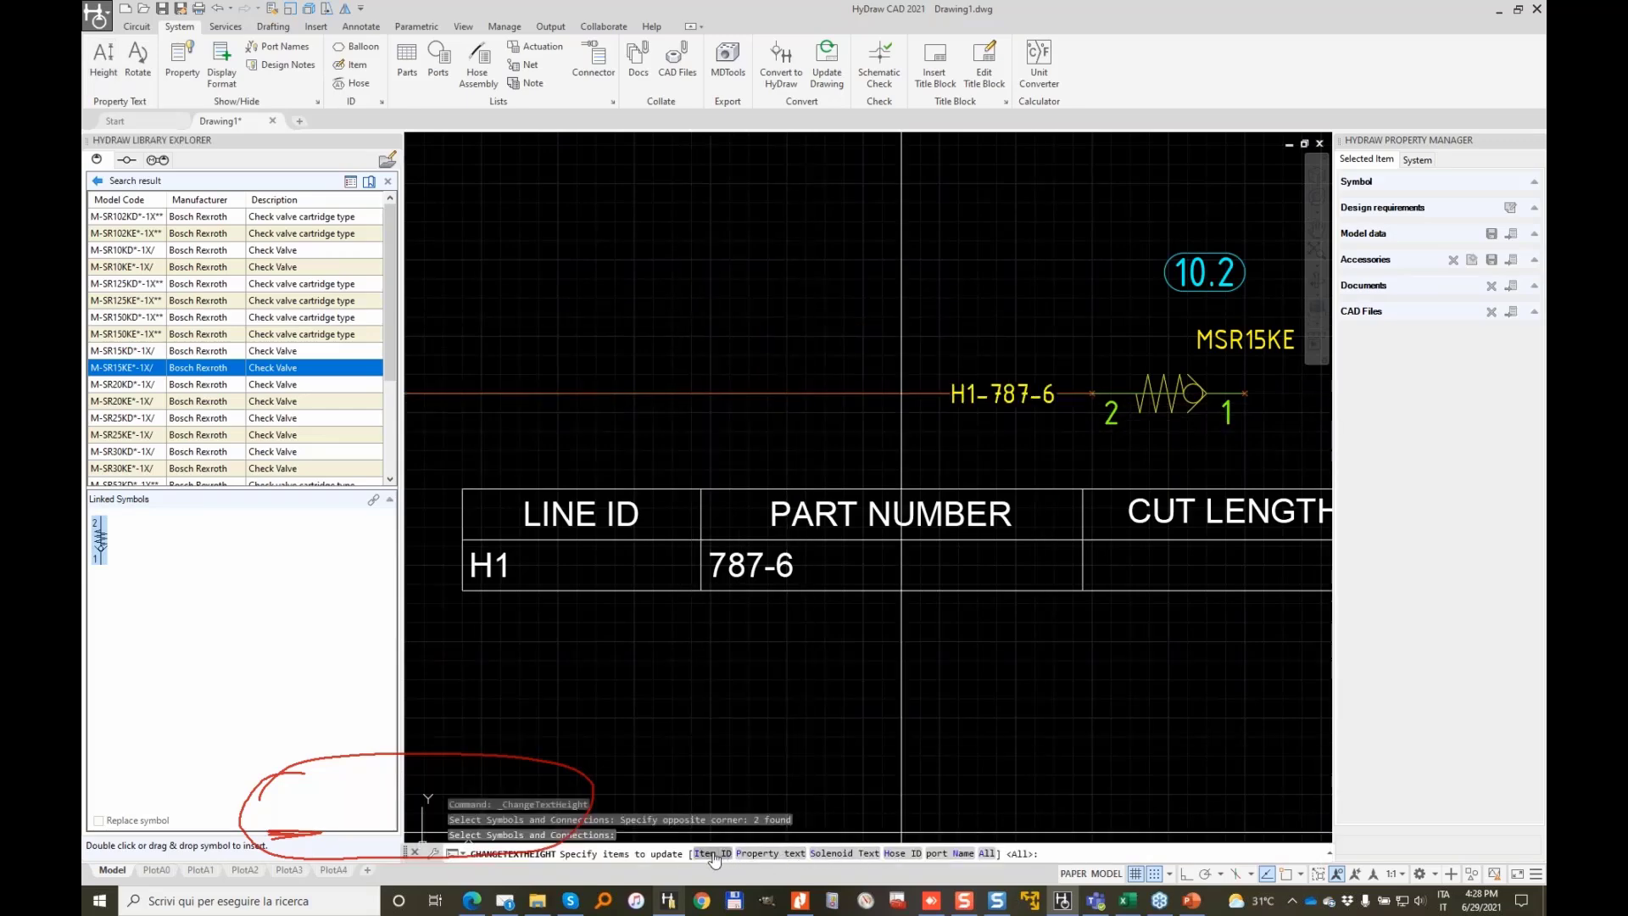
pyautogui.click(770, 853)
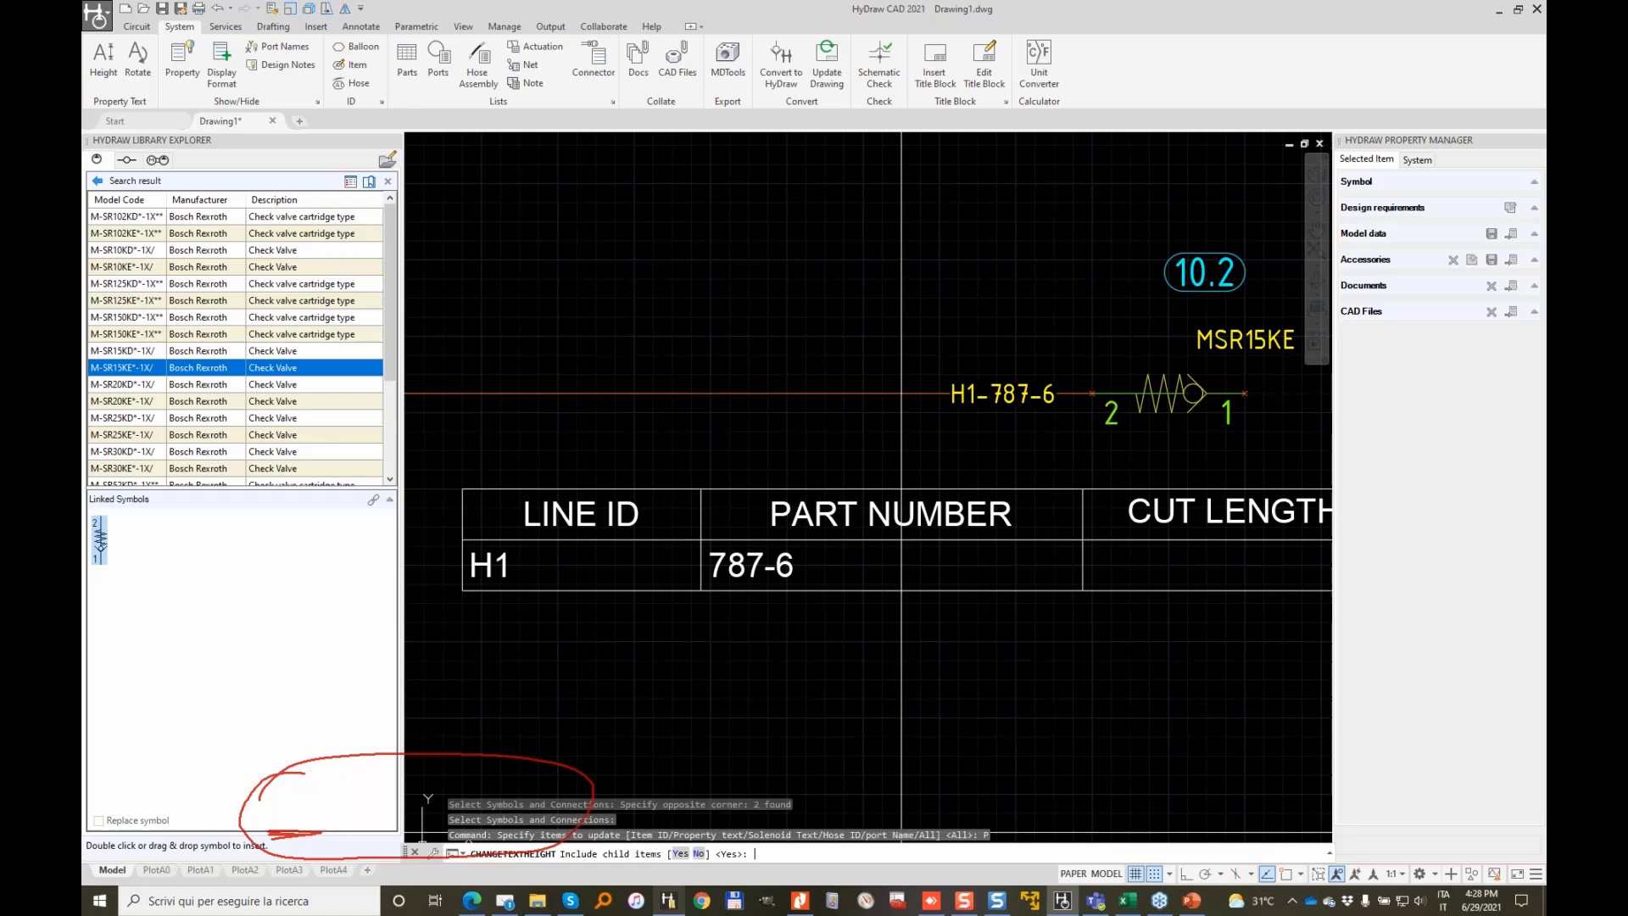
pyautogui.click(683, 855)
pyautogui.write('3')
pyautogui.press('Return')
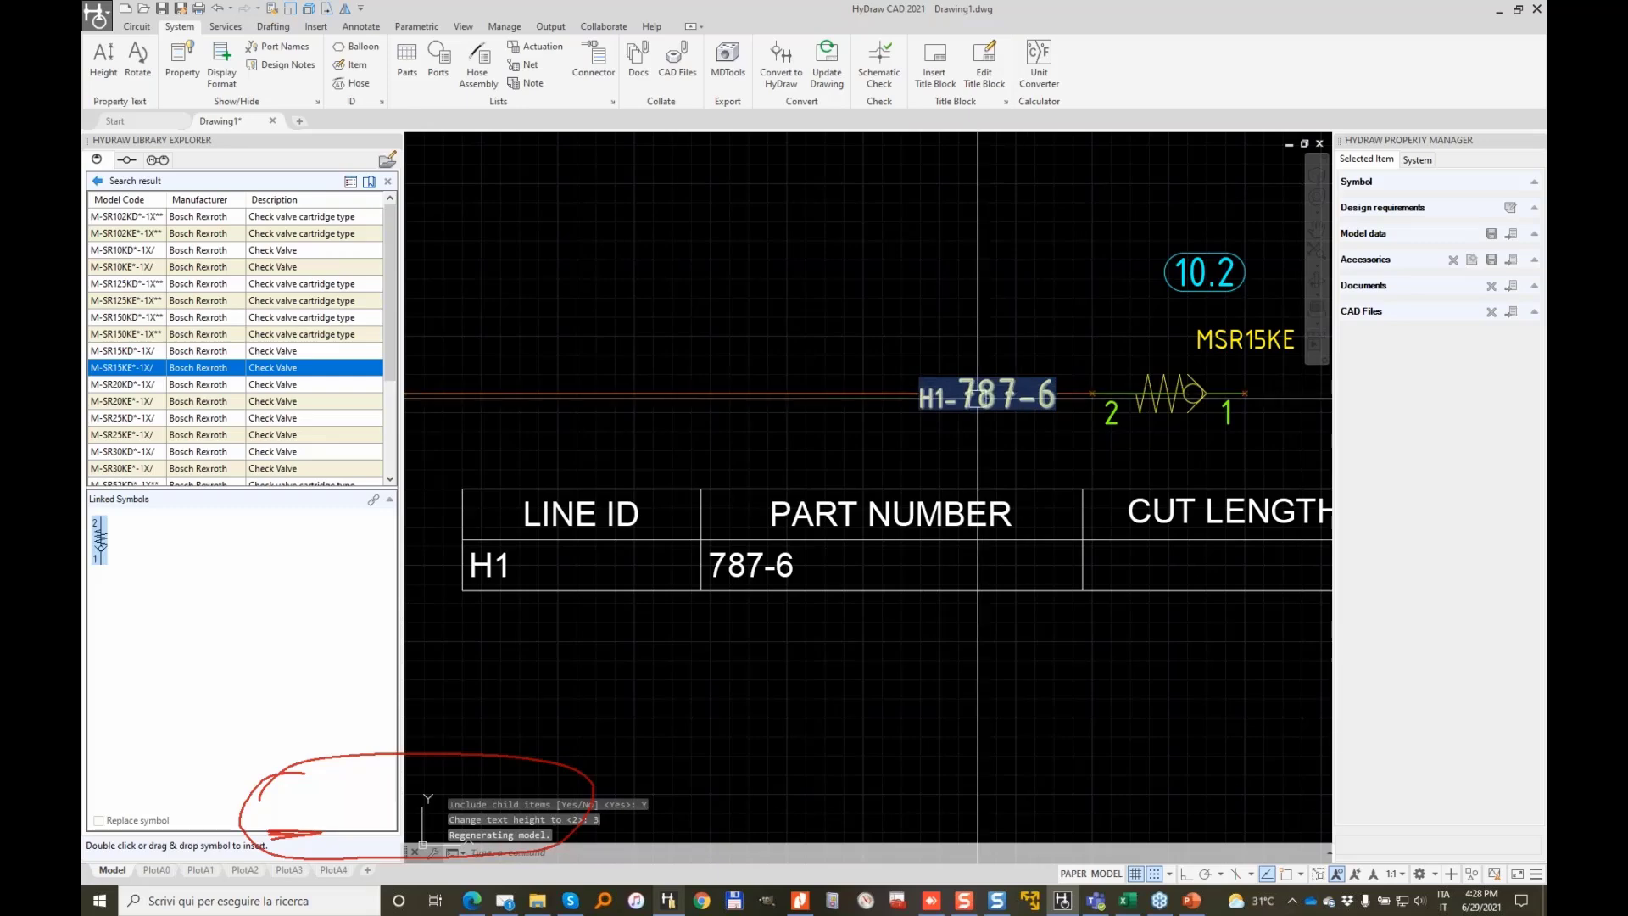
pyautogui.scroll(4, 973, 393)
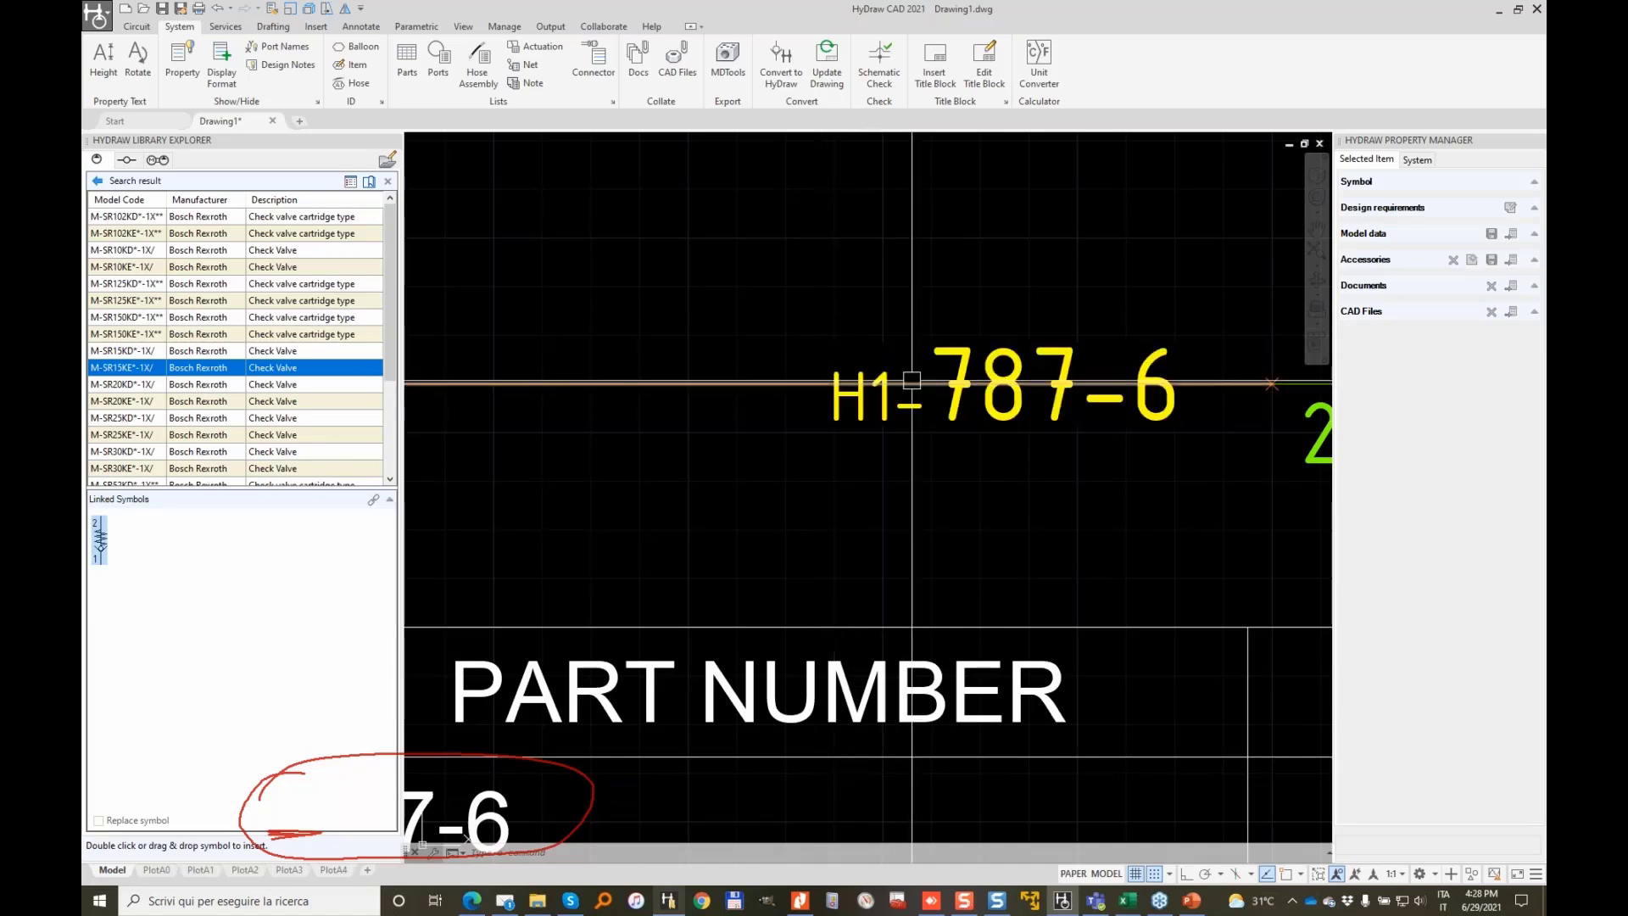
# Change the text height of all items on the H1-787-6 hose line to 4, including child items
pyautogui.scroll(-4, 952, 265)
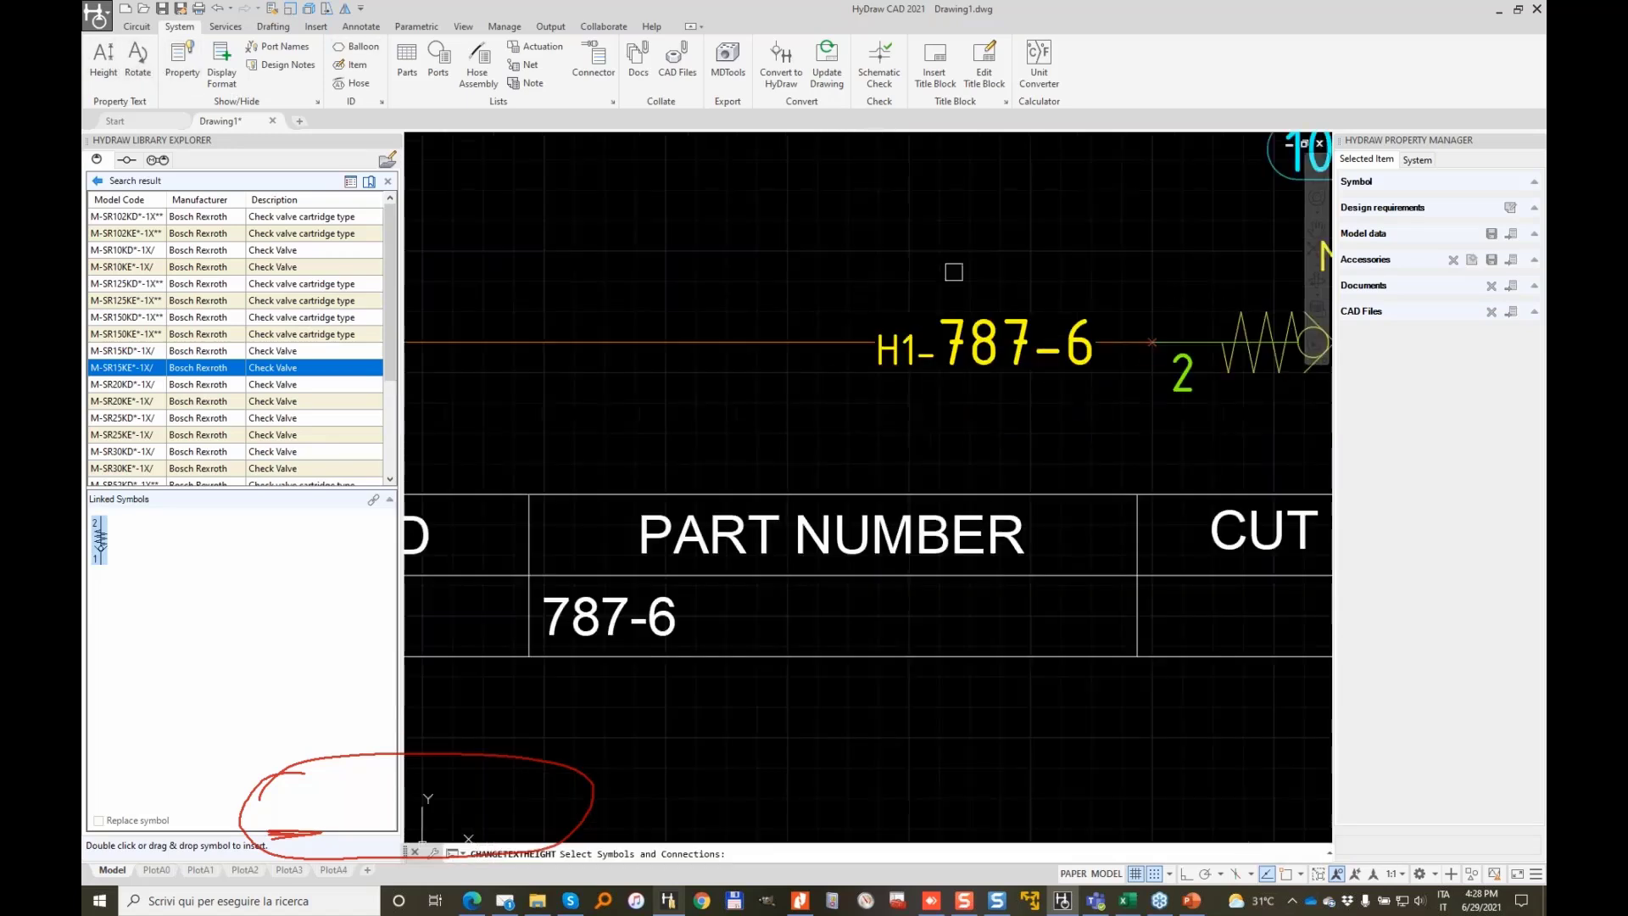
pyautogui.click(1049, 225)
pyautogui.click(819, 343)
pyautogui.press('Return')
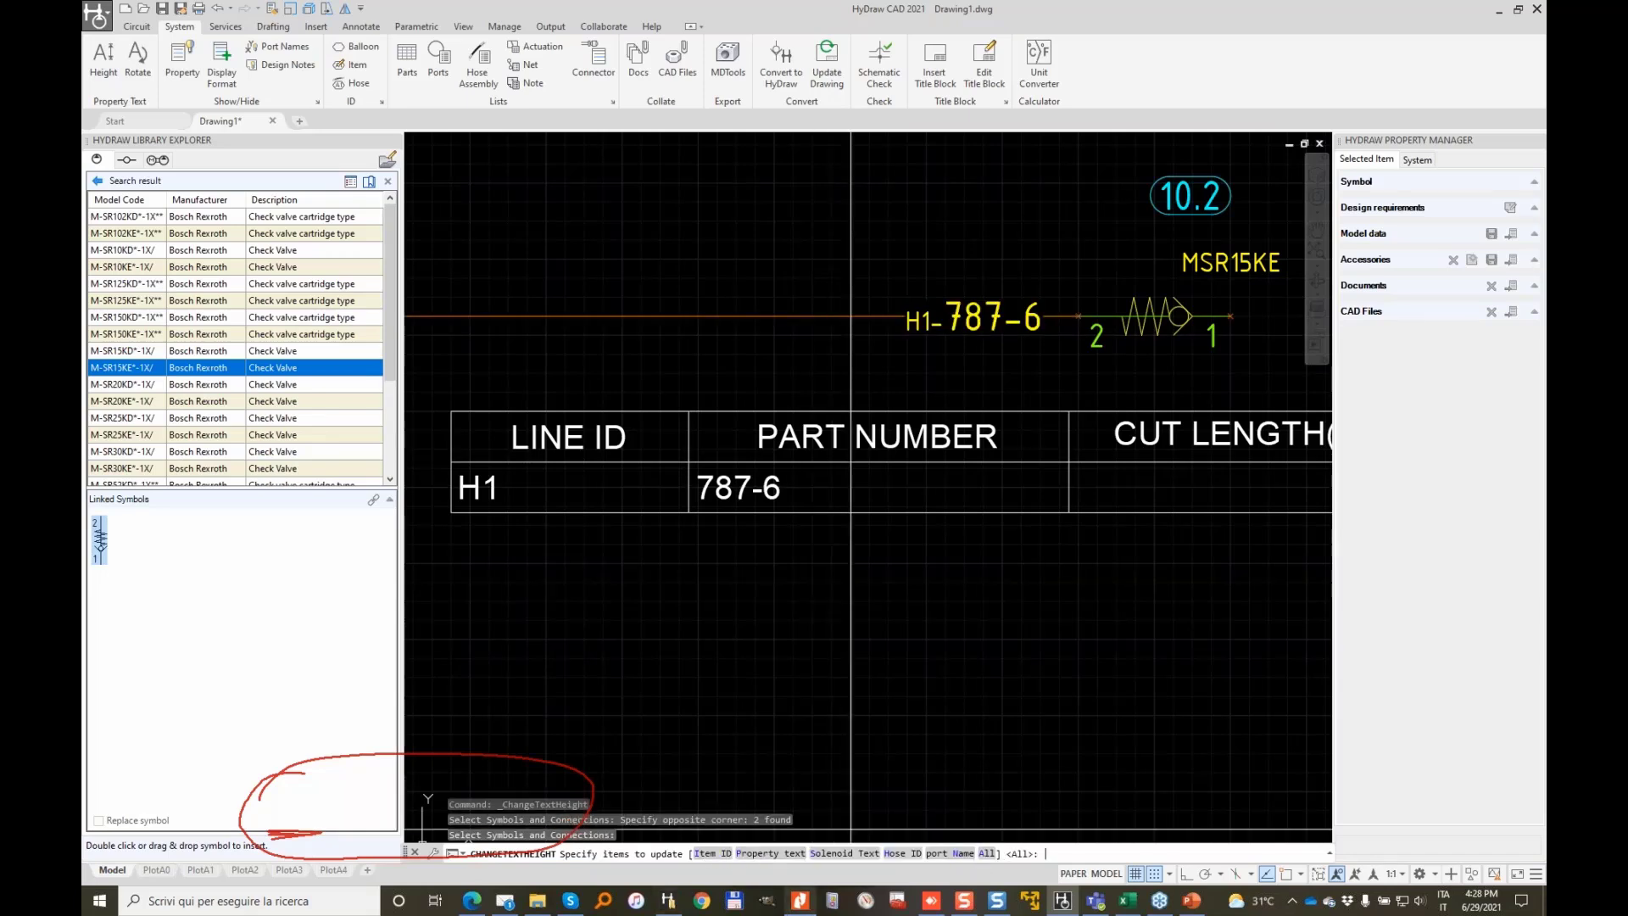
pyautogui.click(986, 854)
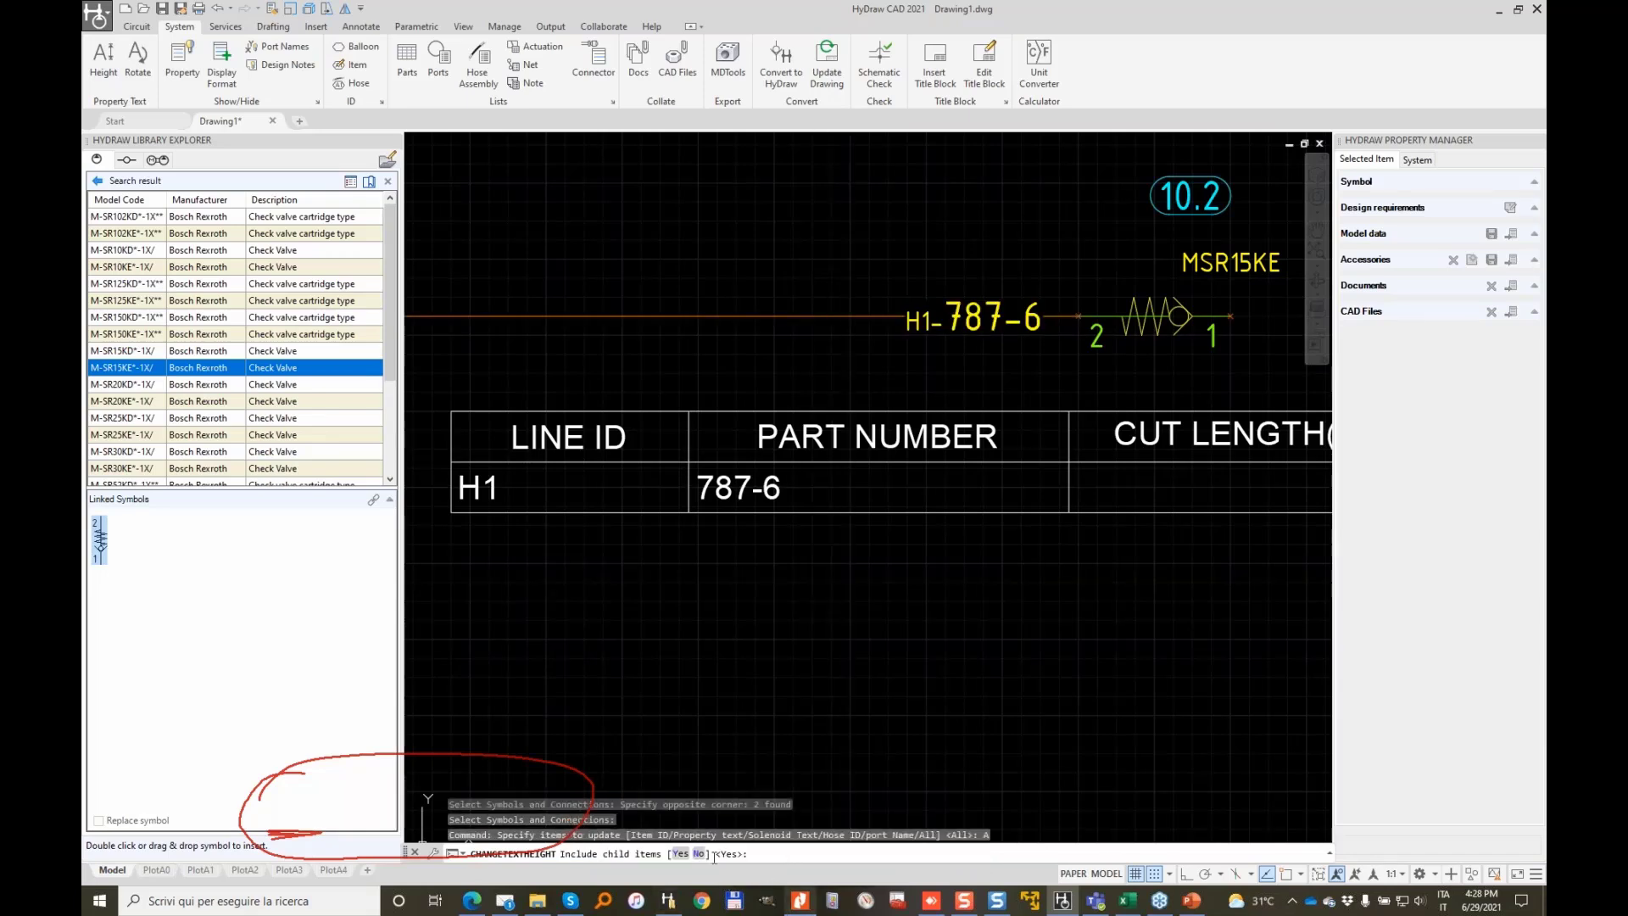
pyautogui.click(681, 854)
pyautogui.write('4')
pyautogui.press('Return')
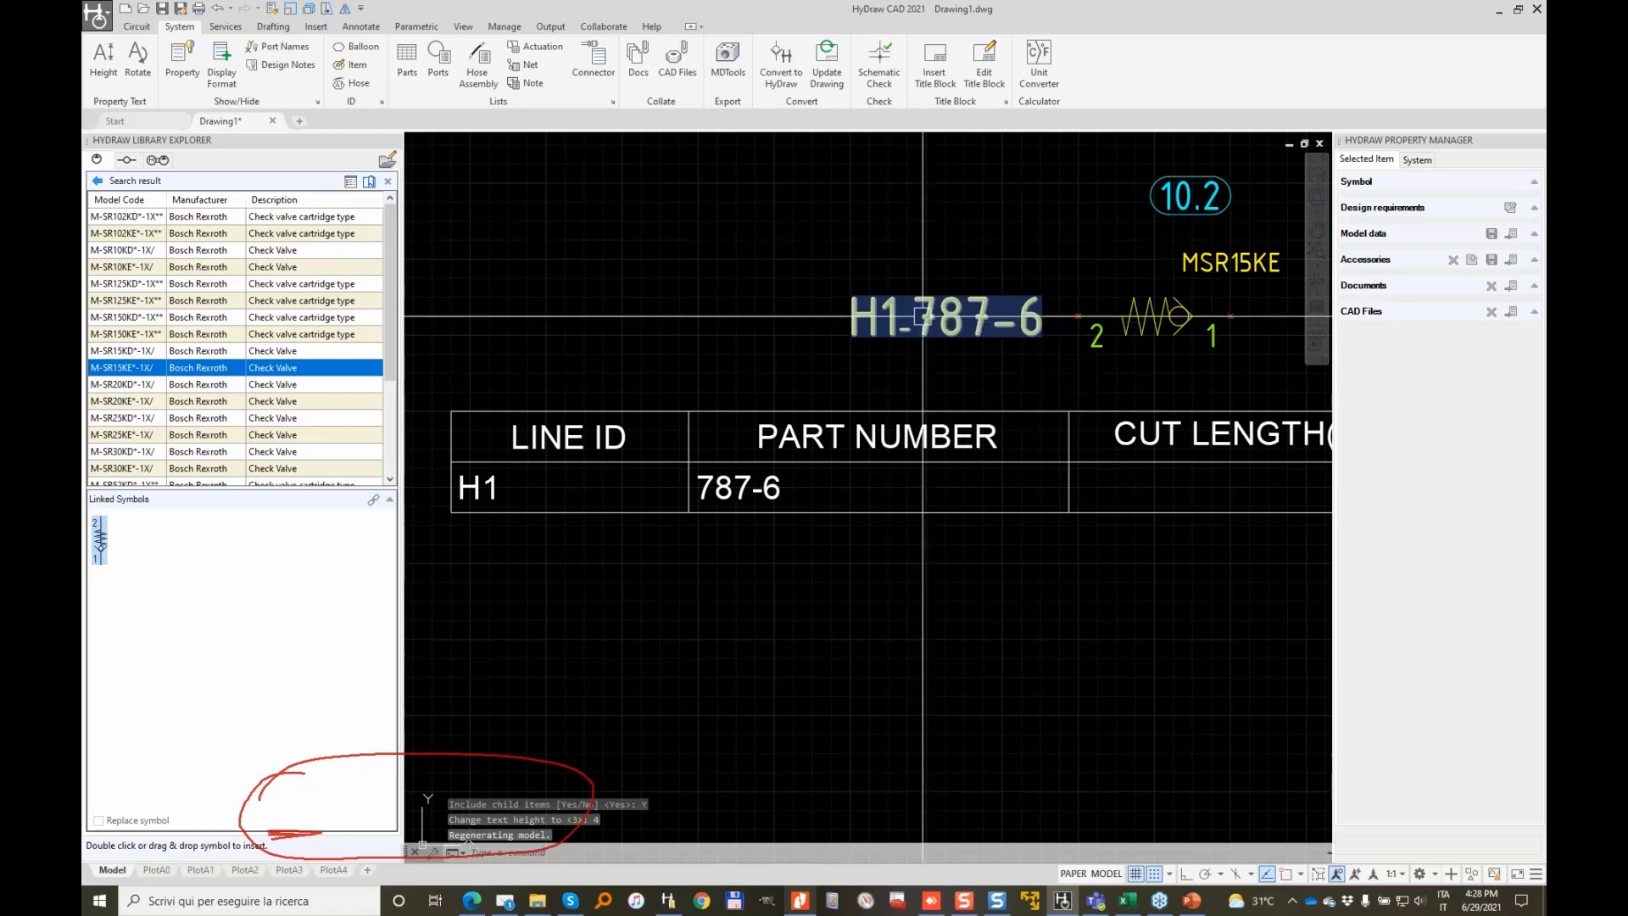
# Change the text height of all items on check valve 10.2 and its hose line to 1.5, including child items
pyautogui.click(103, 60)
pyautogui.scroll(-2, 1018, 268)
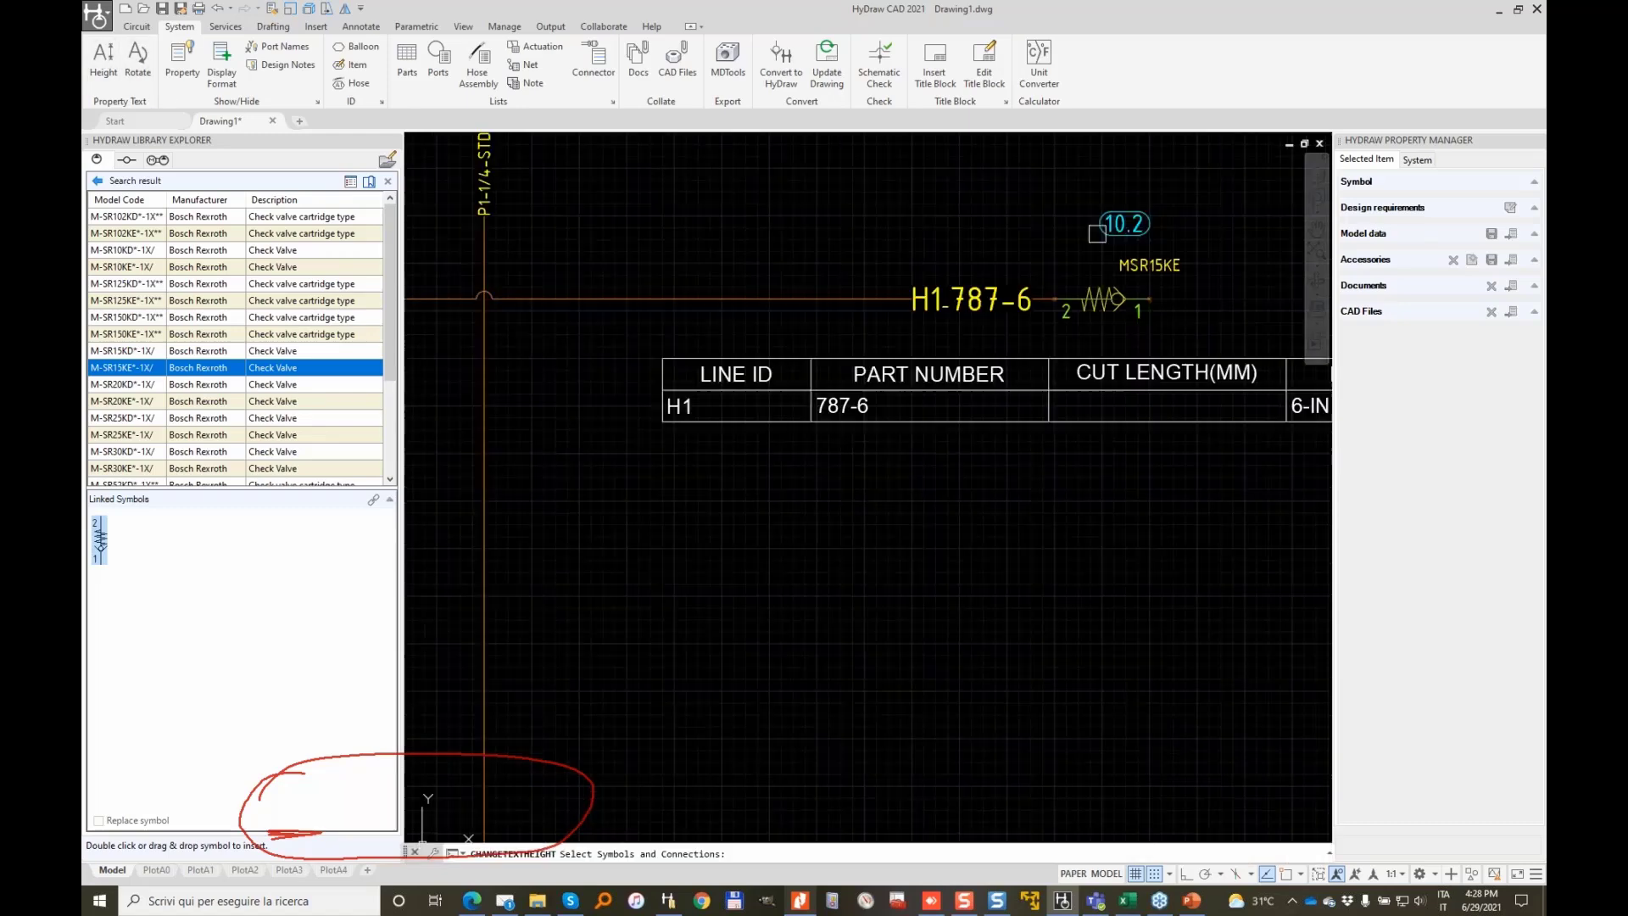
pyautogui.click(1214, 191)
pyautogui.click(848, 337)
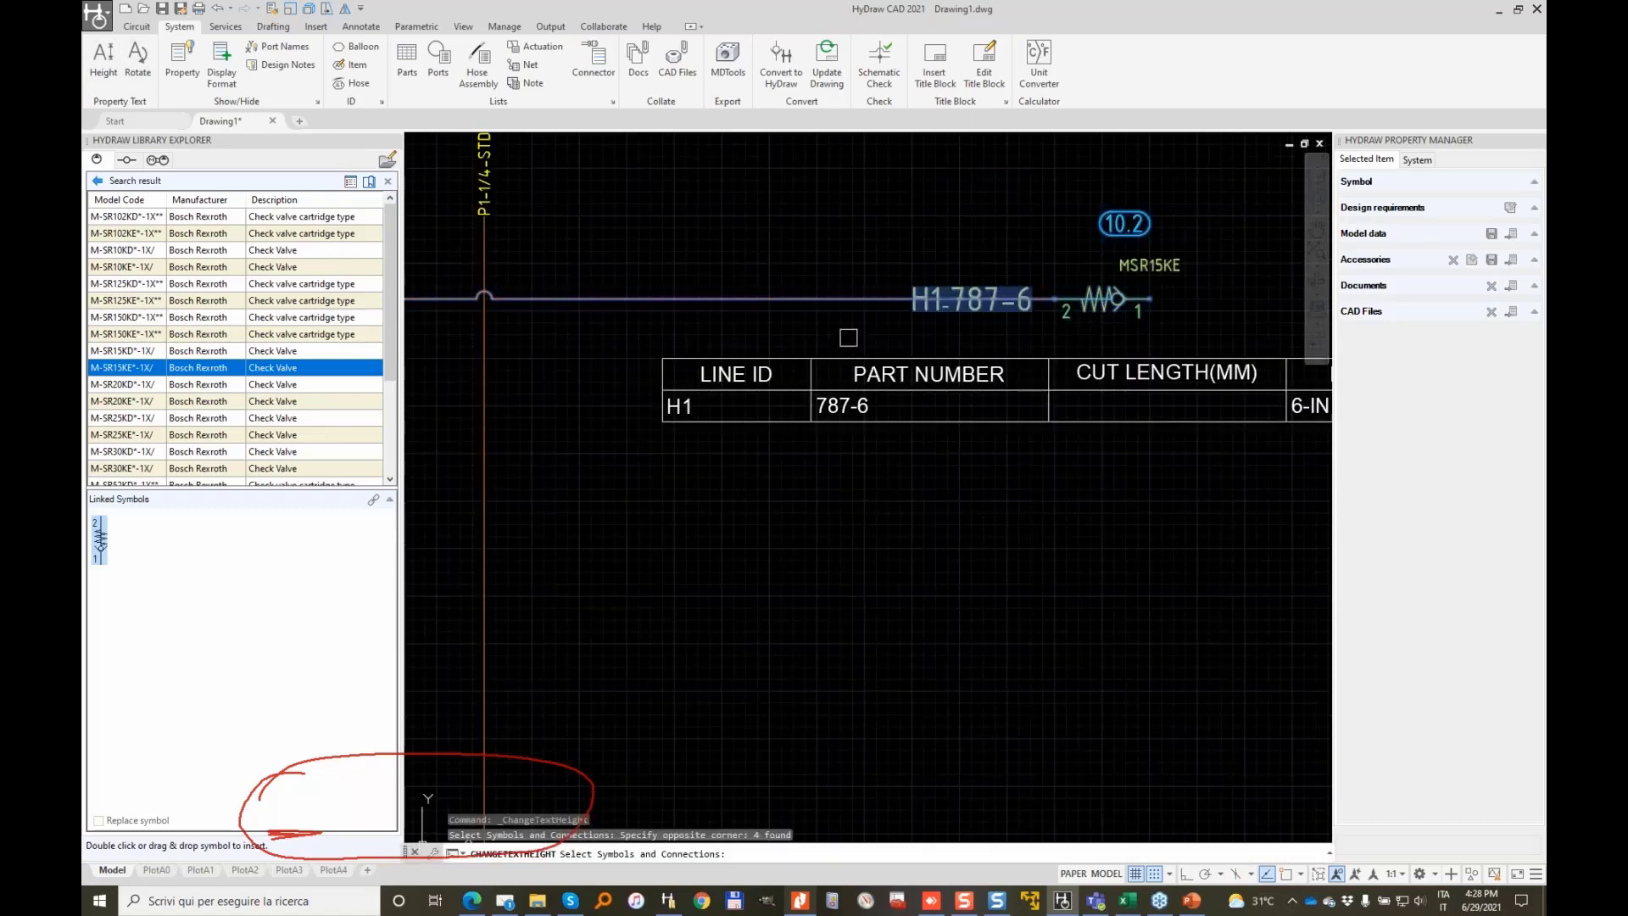
pyautogui.press('Return')
pyautogui.write('A')
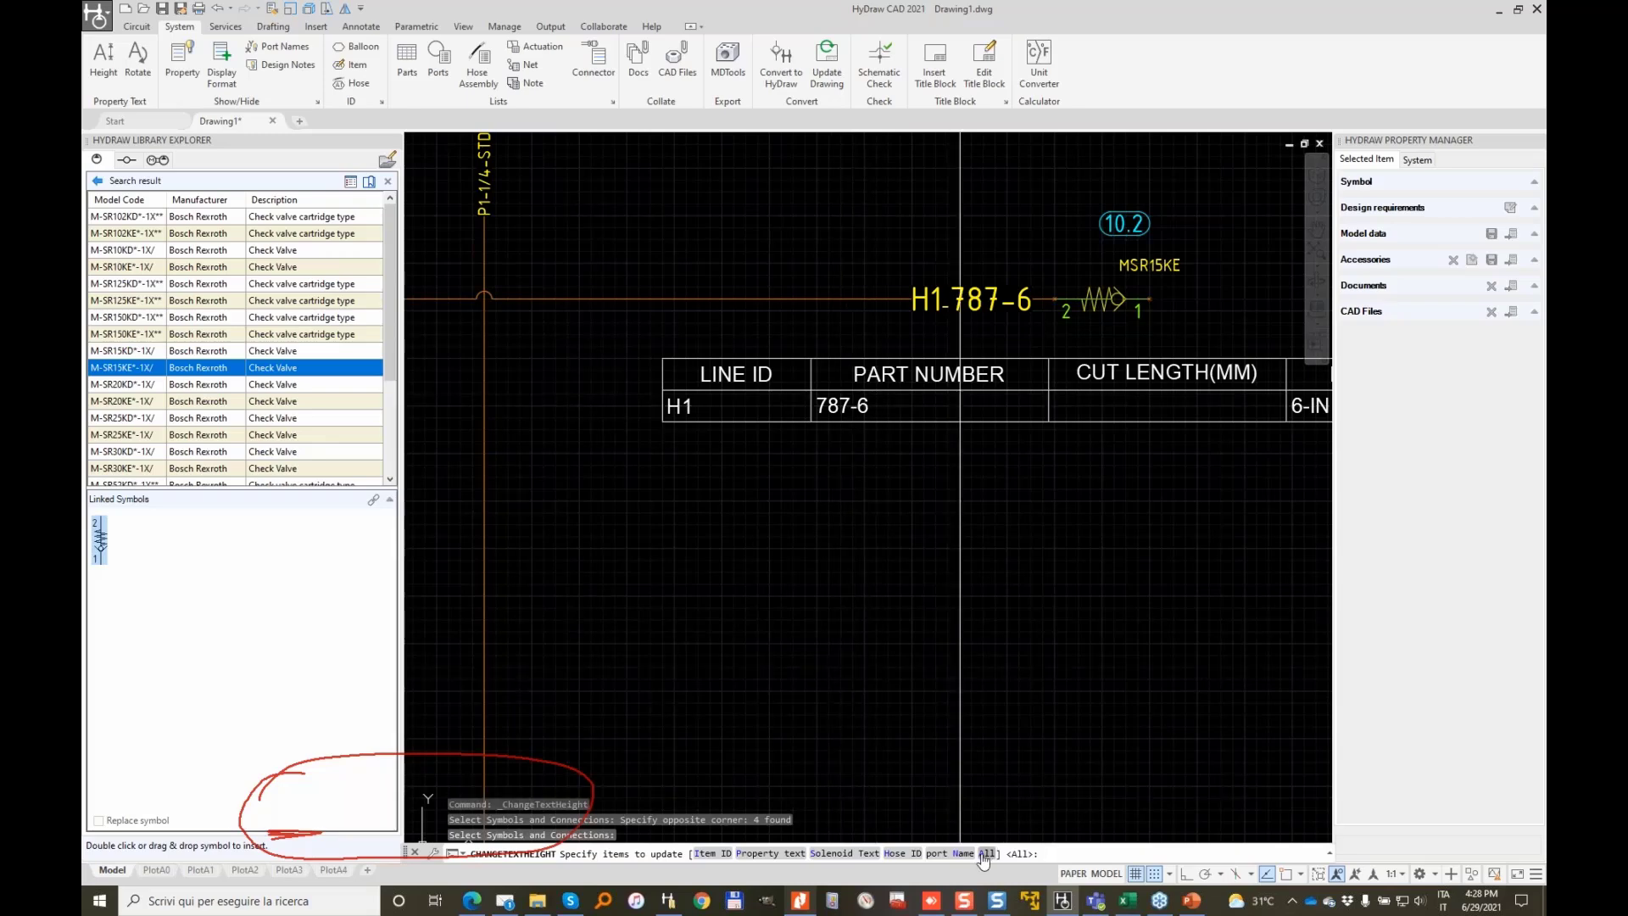
pyautogui.press('Return')
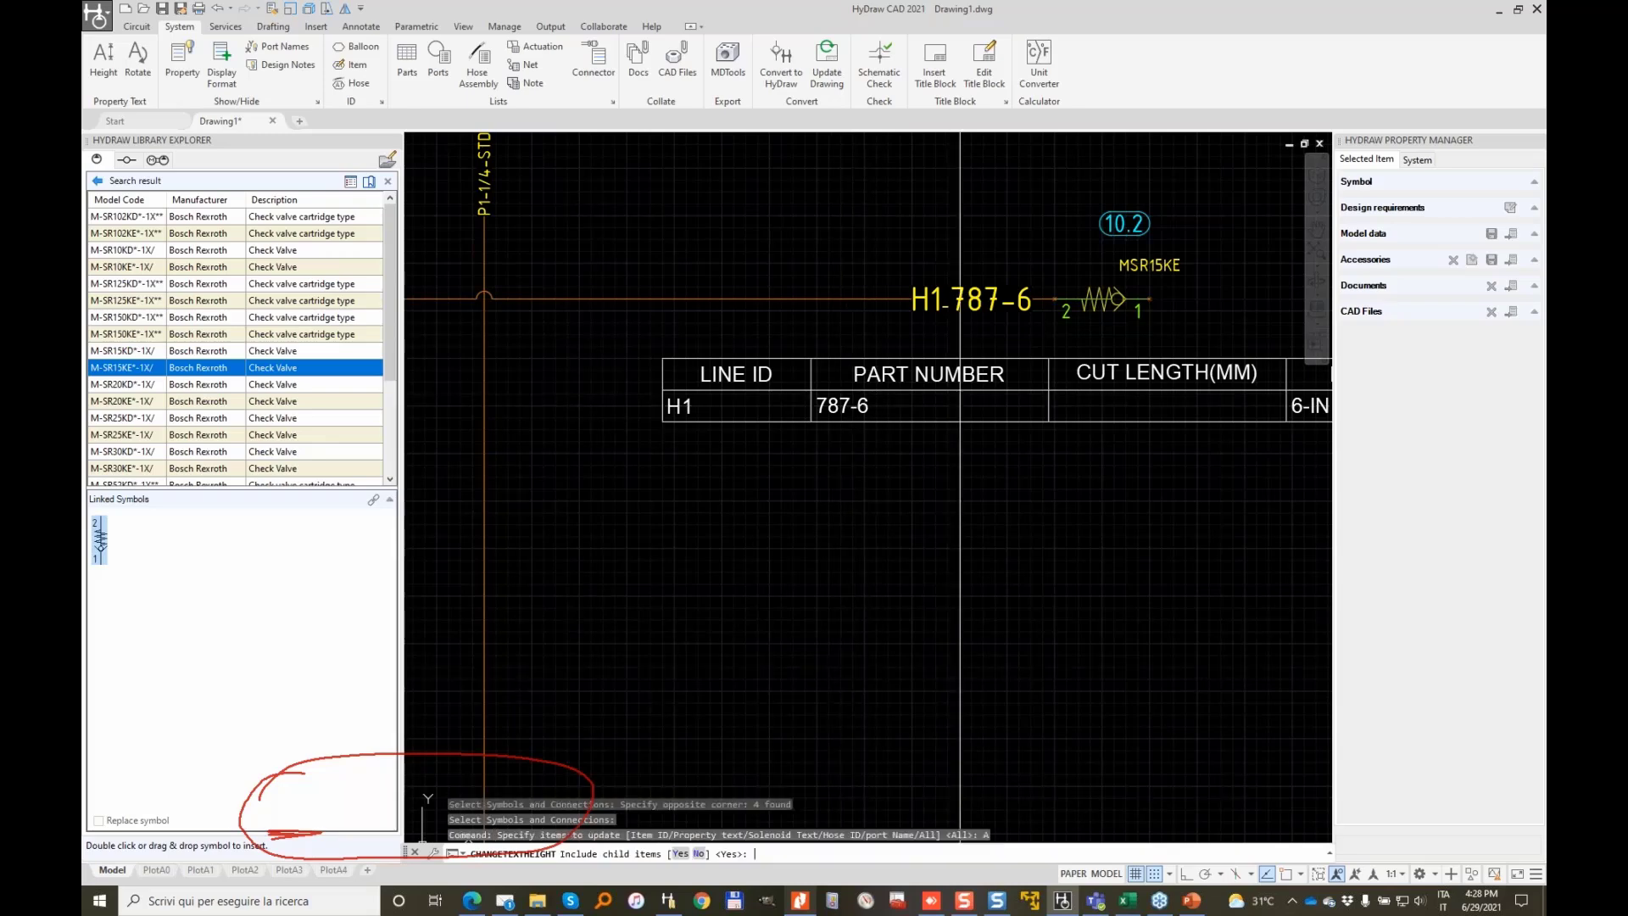
pyautogui.click(680, 854)
pyautogui.write('1.')
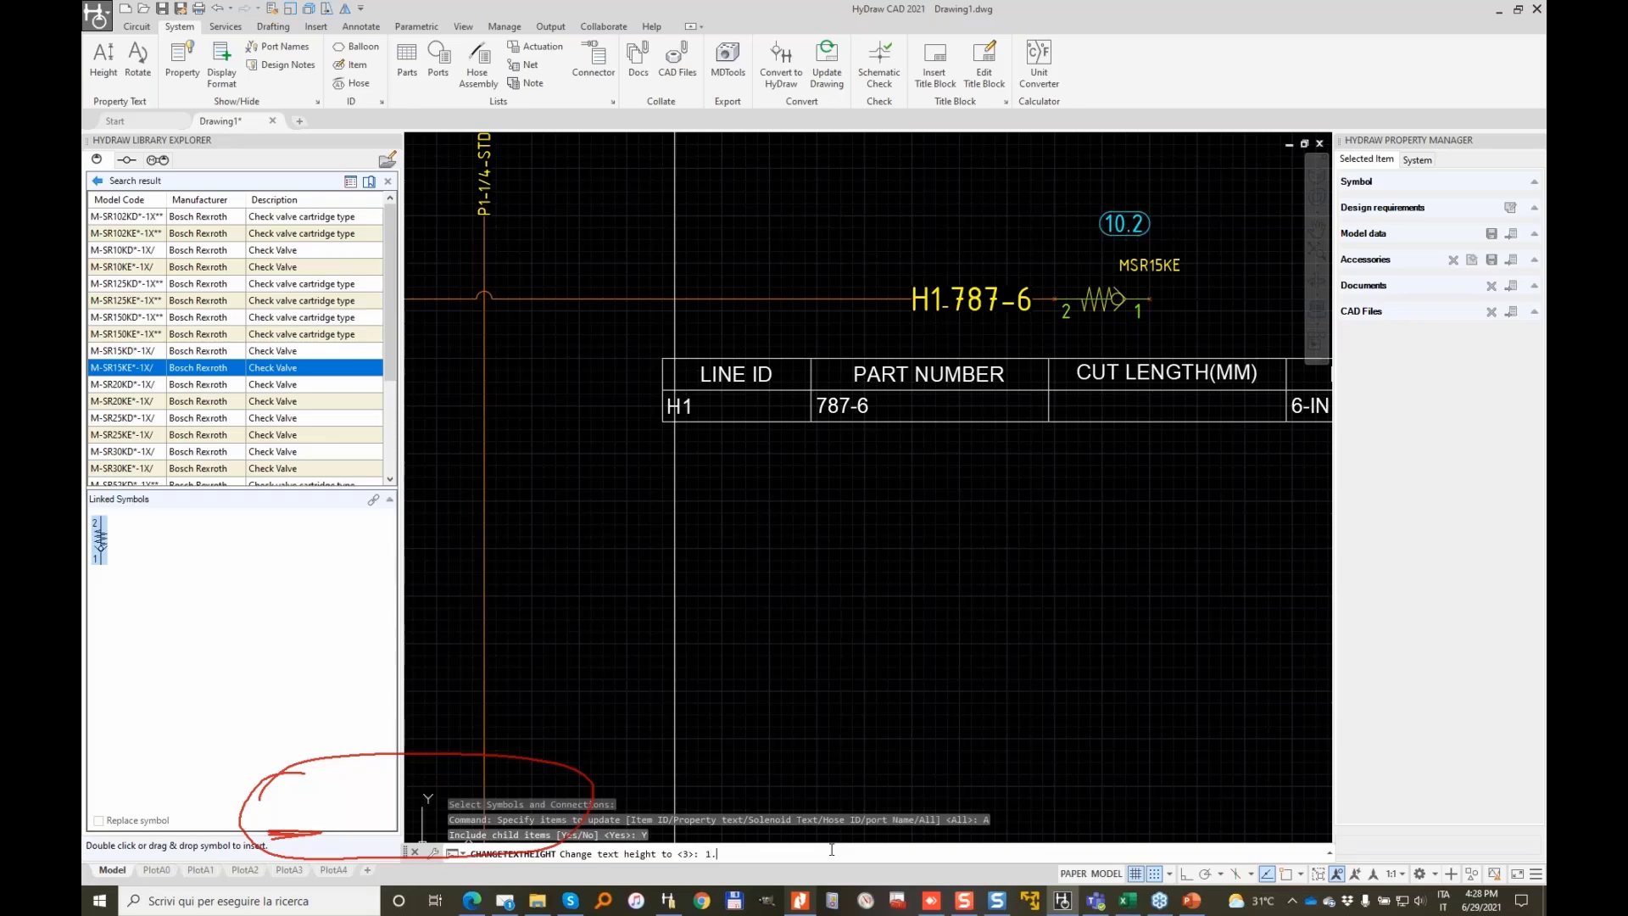
pyautogui.write('5')
pyautogui.press('Return')
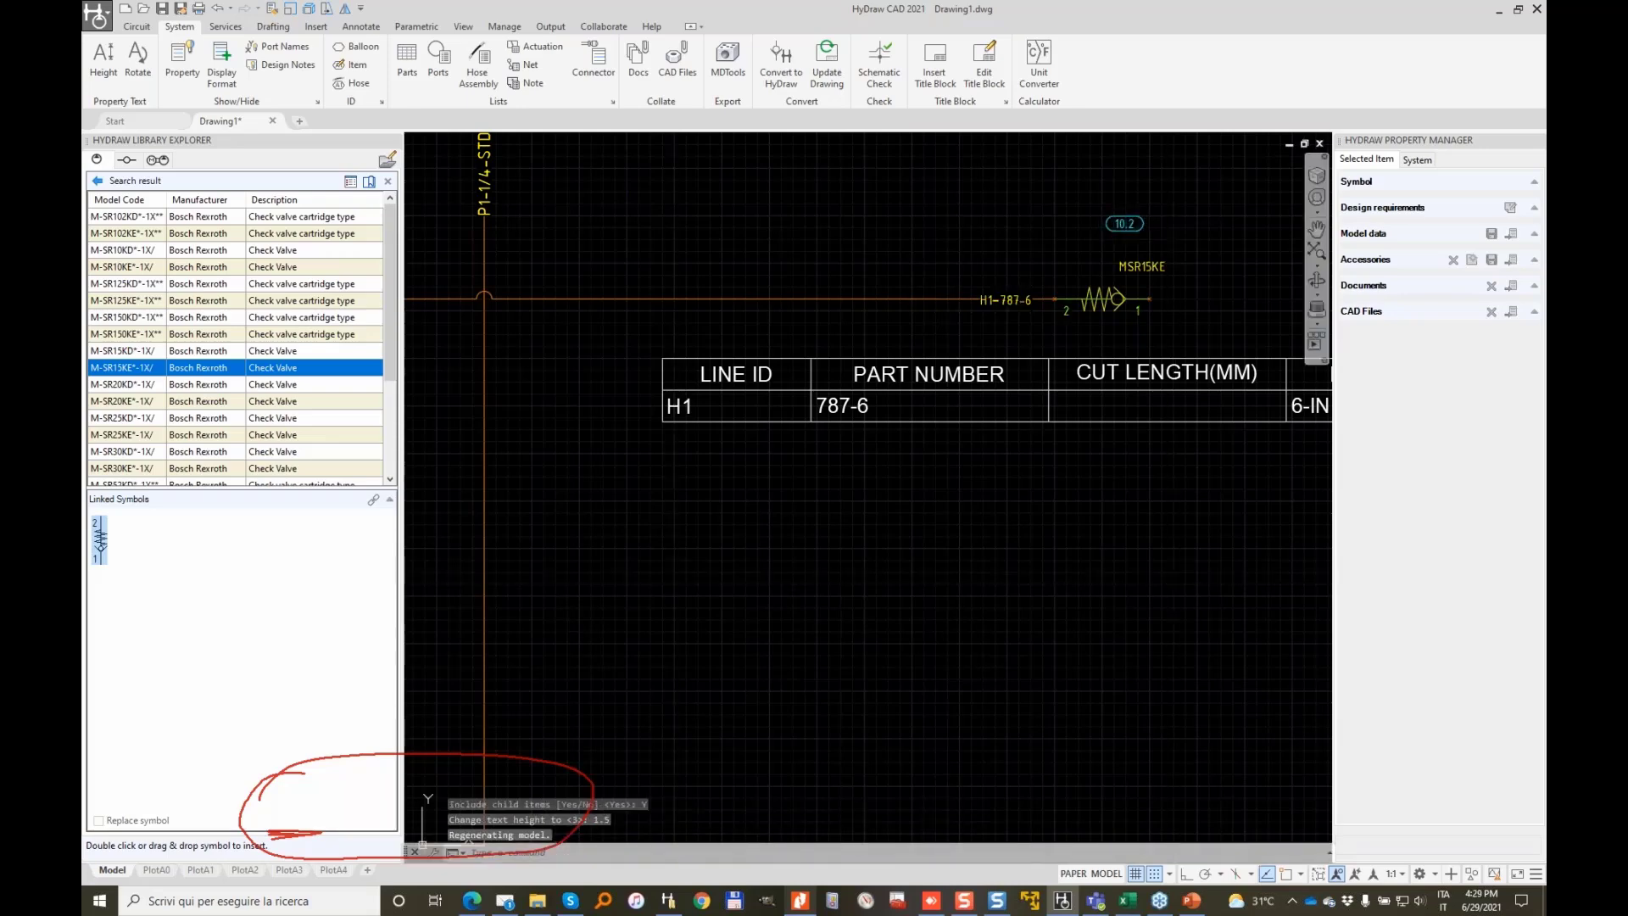
pyautogui.scroll(3, 1017, 254)
pyautogui.scroll(-5, 751, 619)
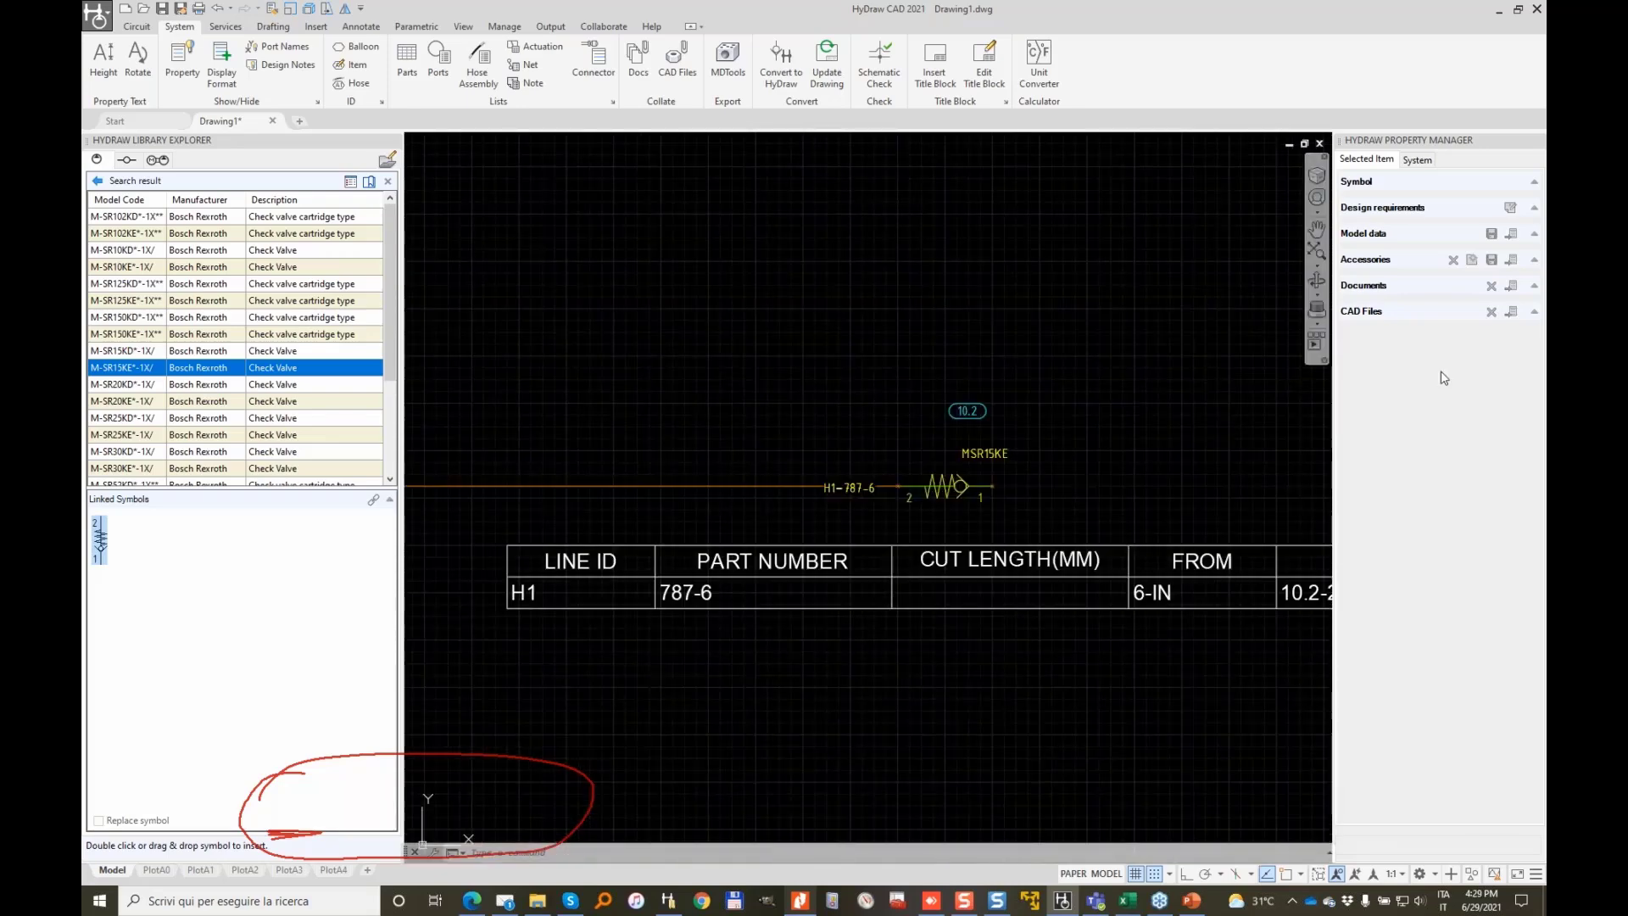
pyautogui.press('Escape')
pyautogui.press('Escape')
pyautogui.scroll(3, 861, 431)
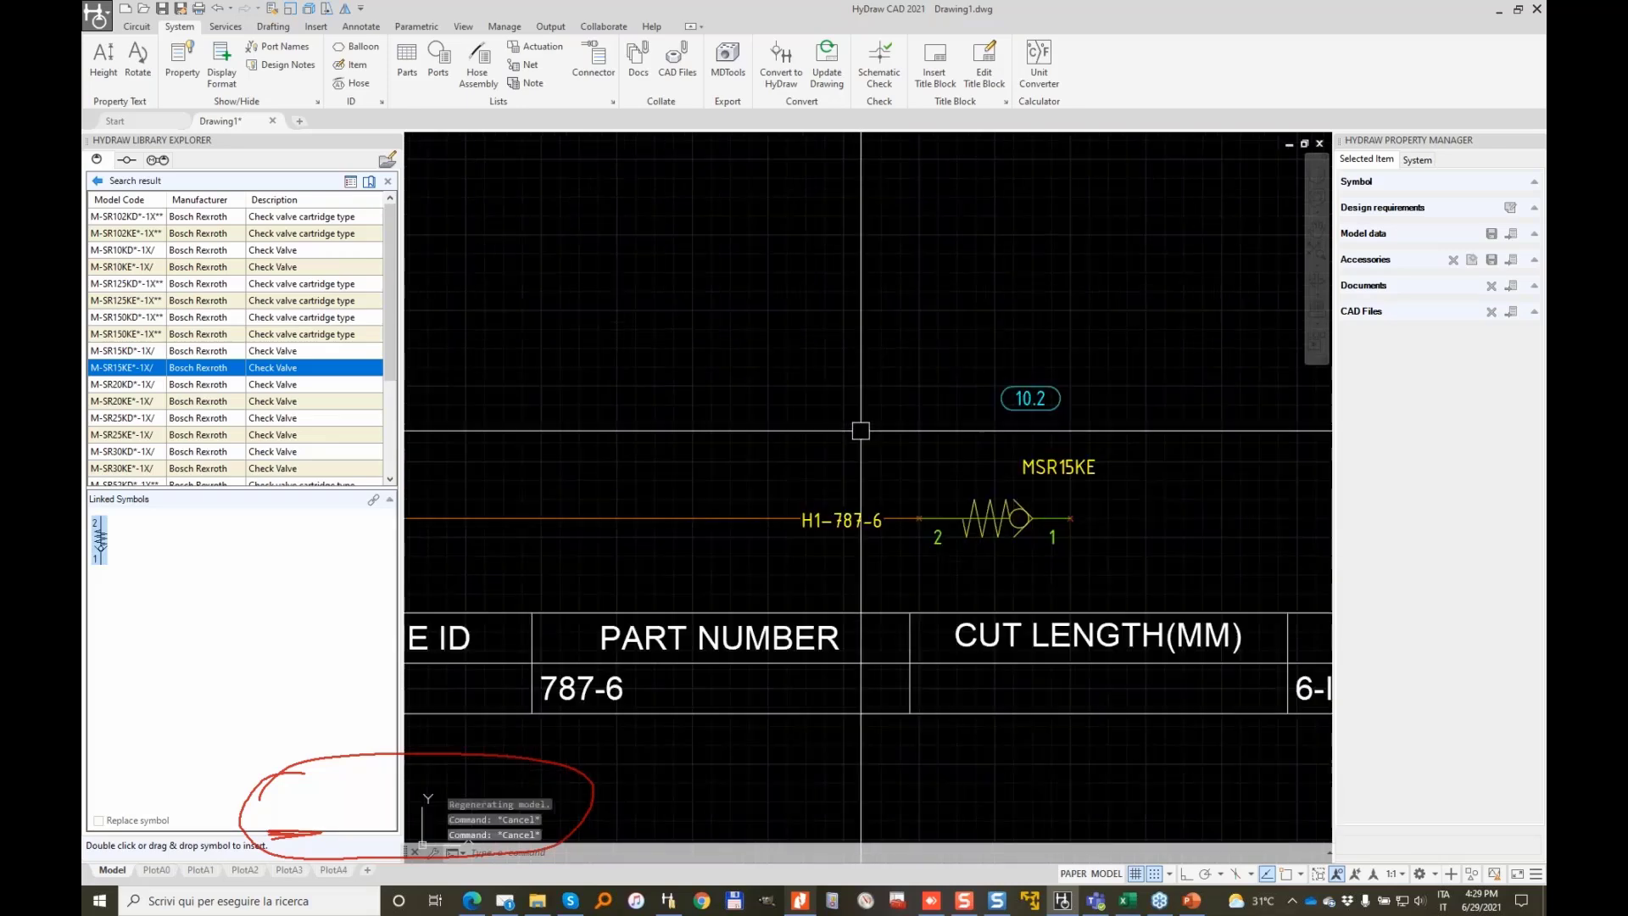
pyautogui.click(104, 64)
pyautogui.click(1211, 413)
pyautogui.click(727, 549)
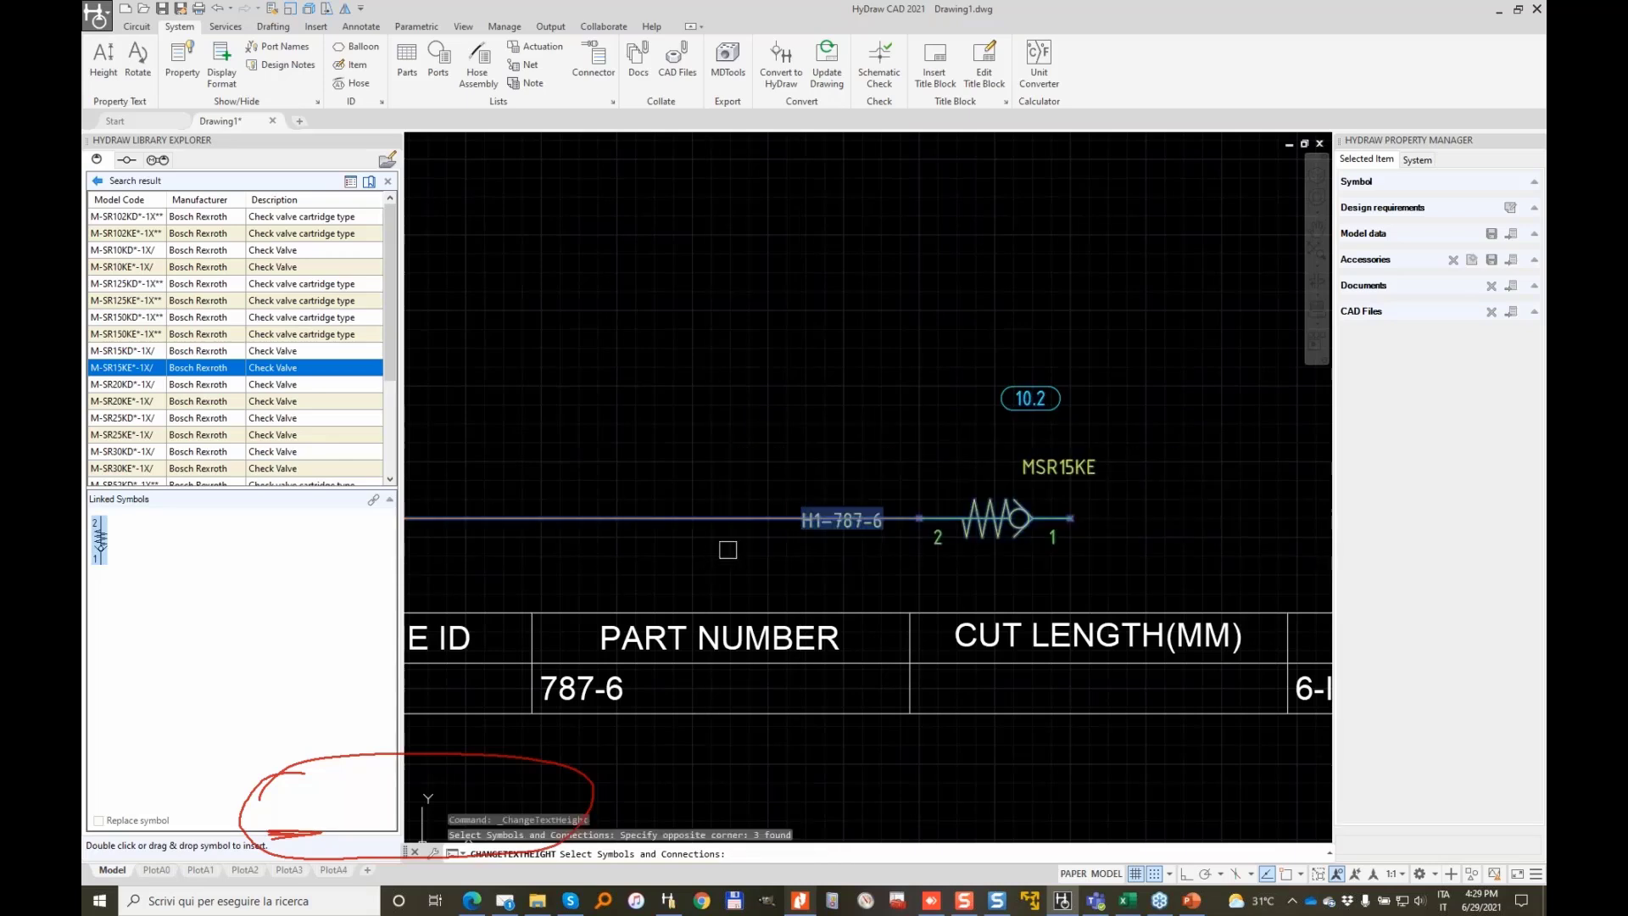
pyautogui.press('Escape')
pyautogui.press('Escape')
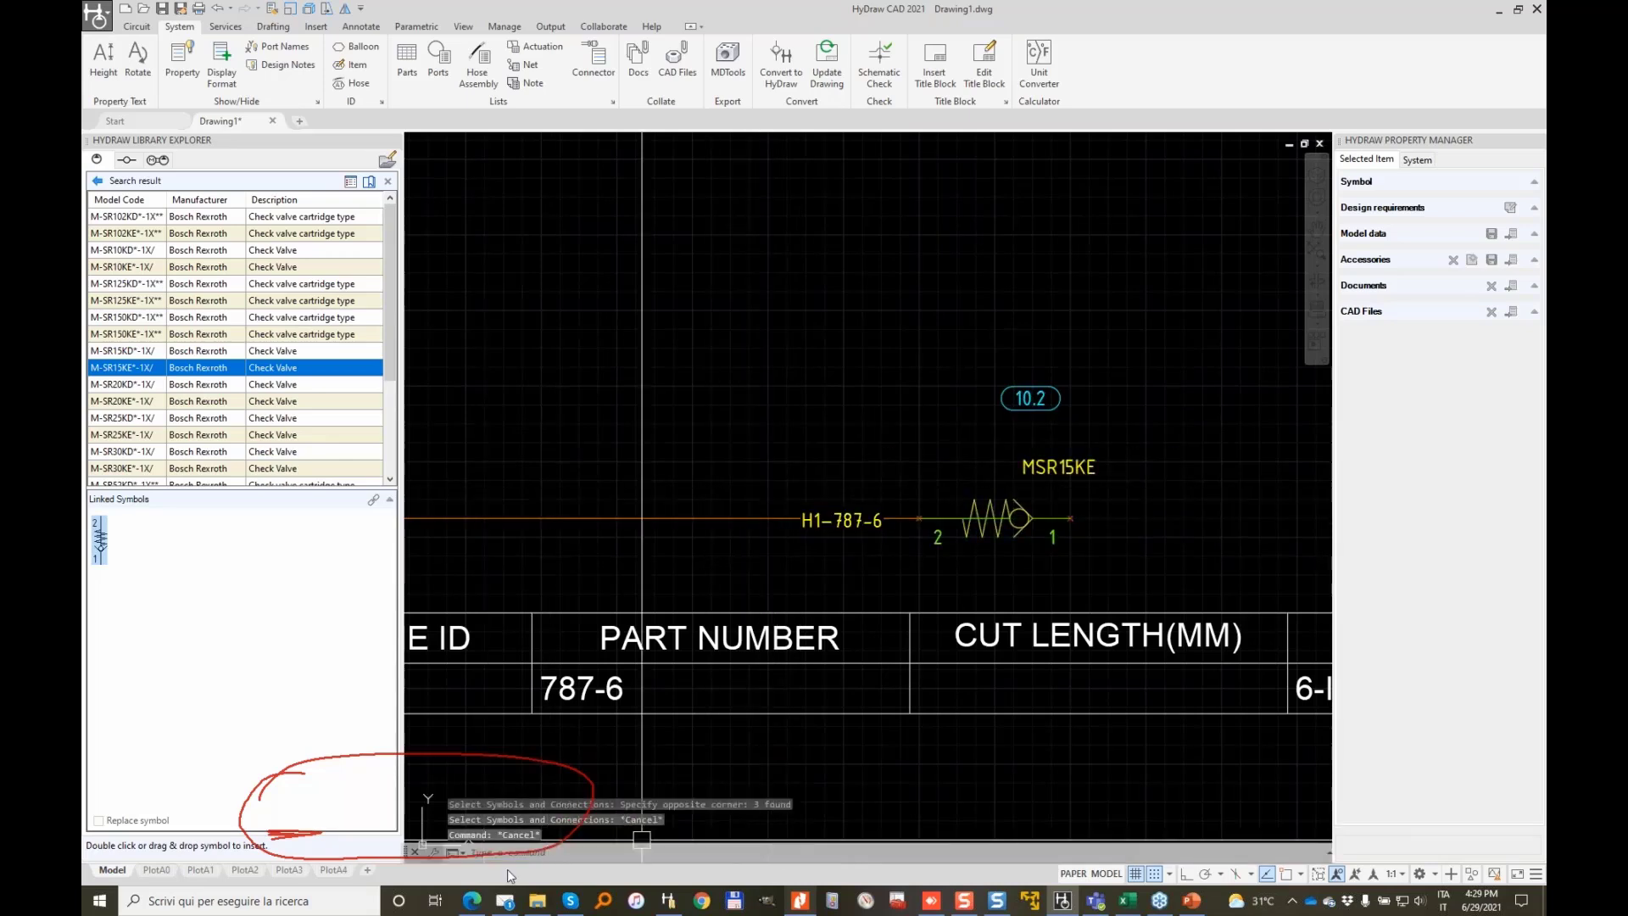
pyautogui.click(1286, 699)
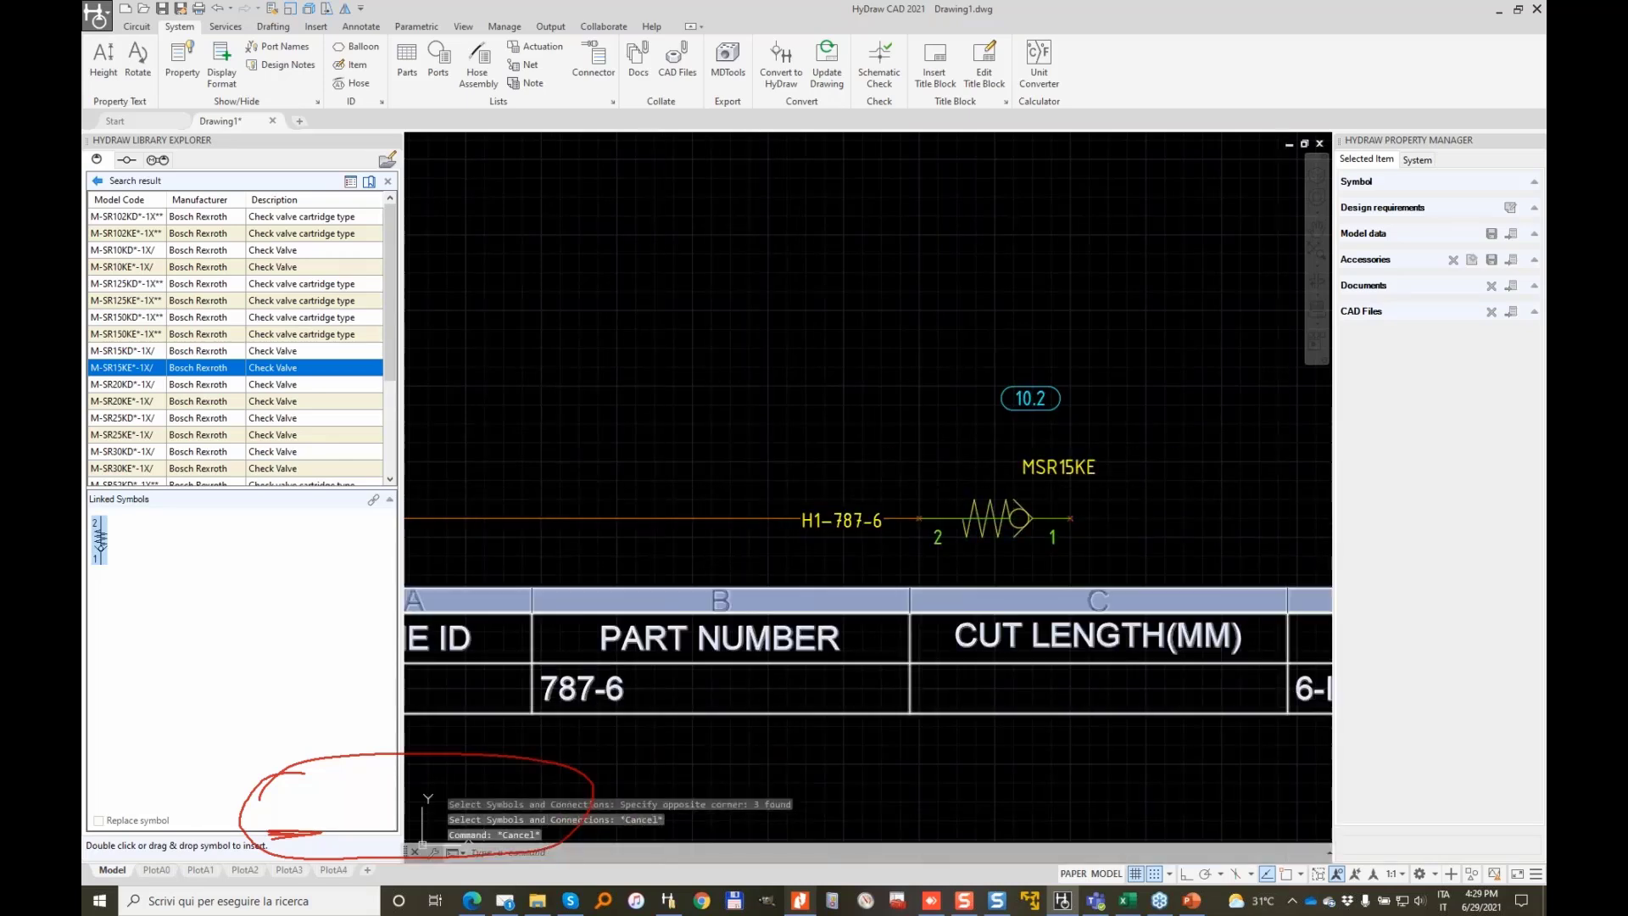
pyautogui.click(797, 245)
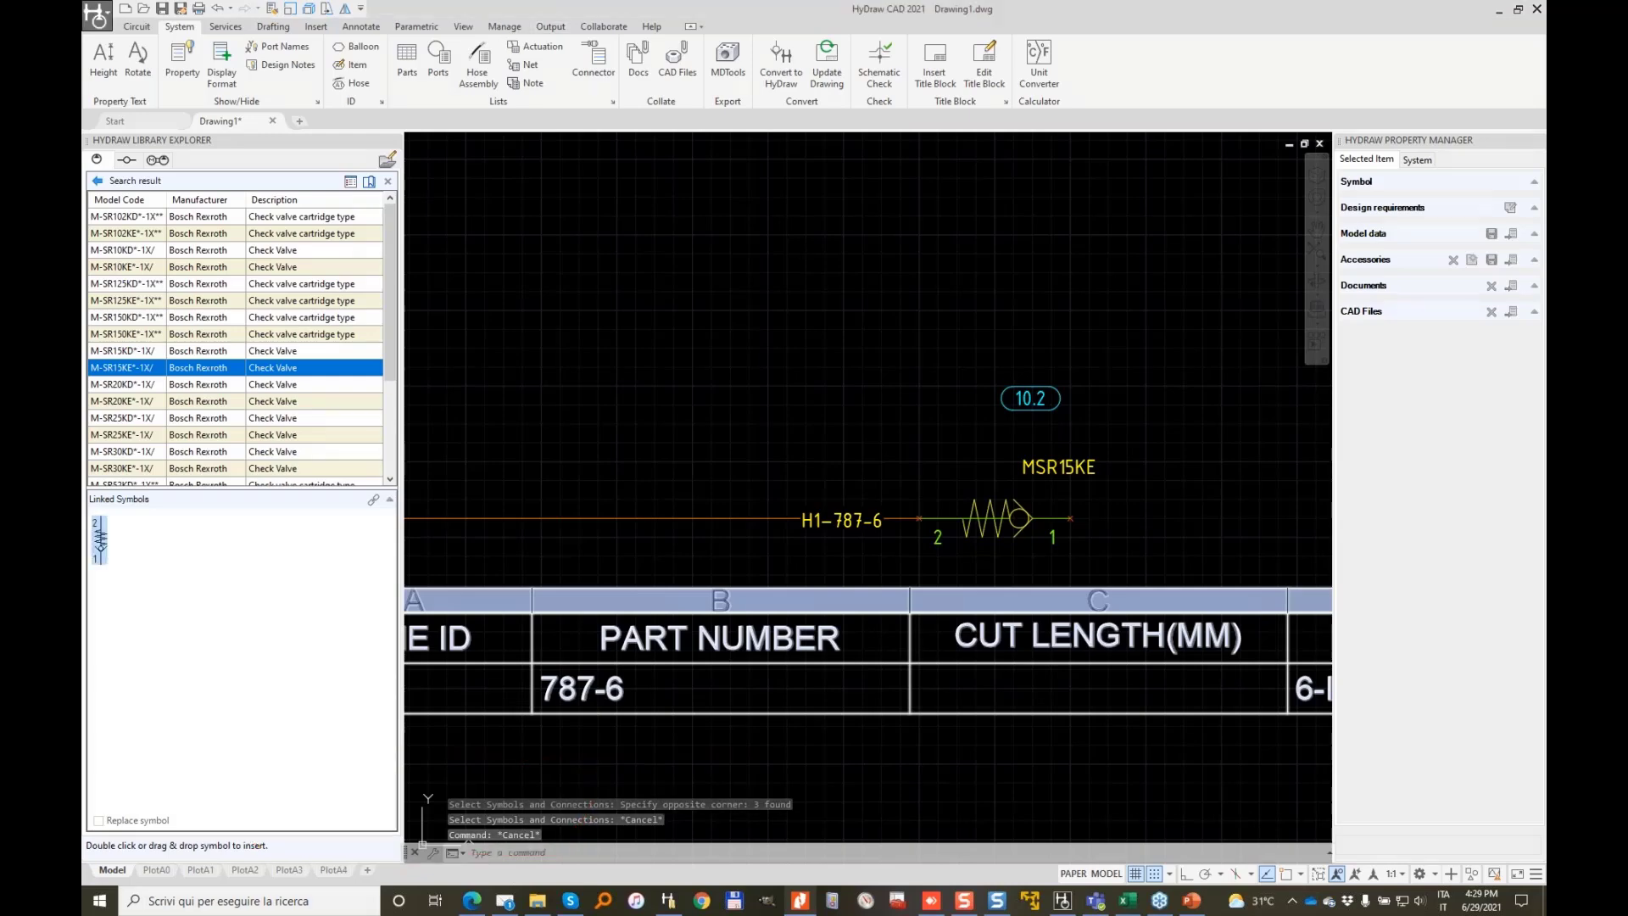
# Turn off "Show options on command line" in the Miscellaneous application settings of the HyDraw options
pyautogui.write('YO')
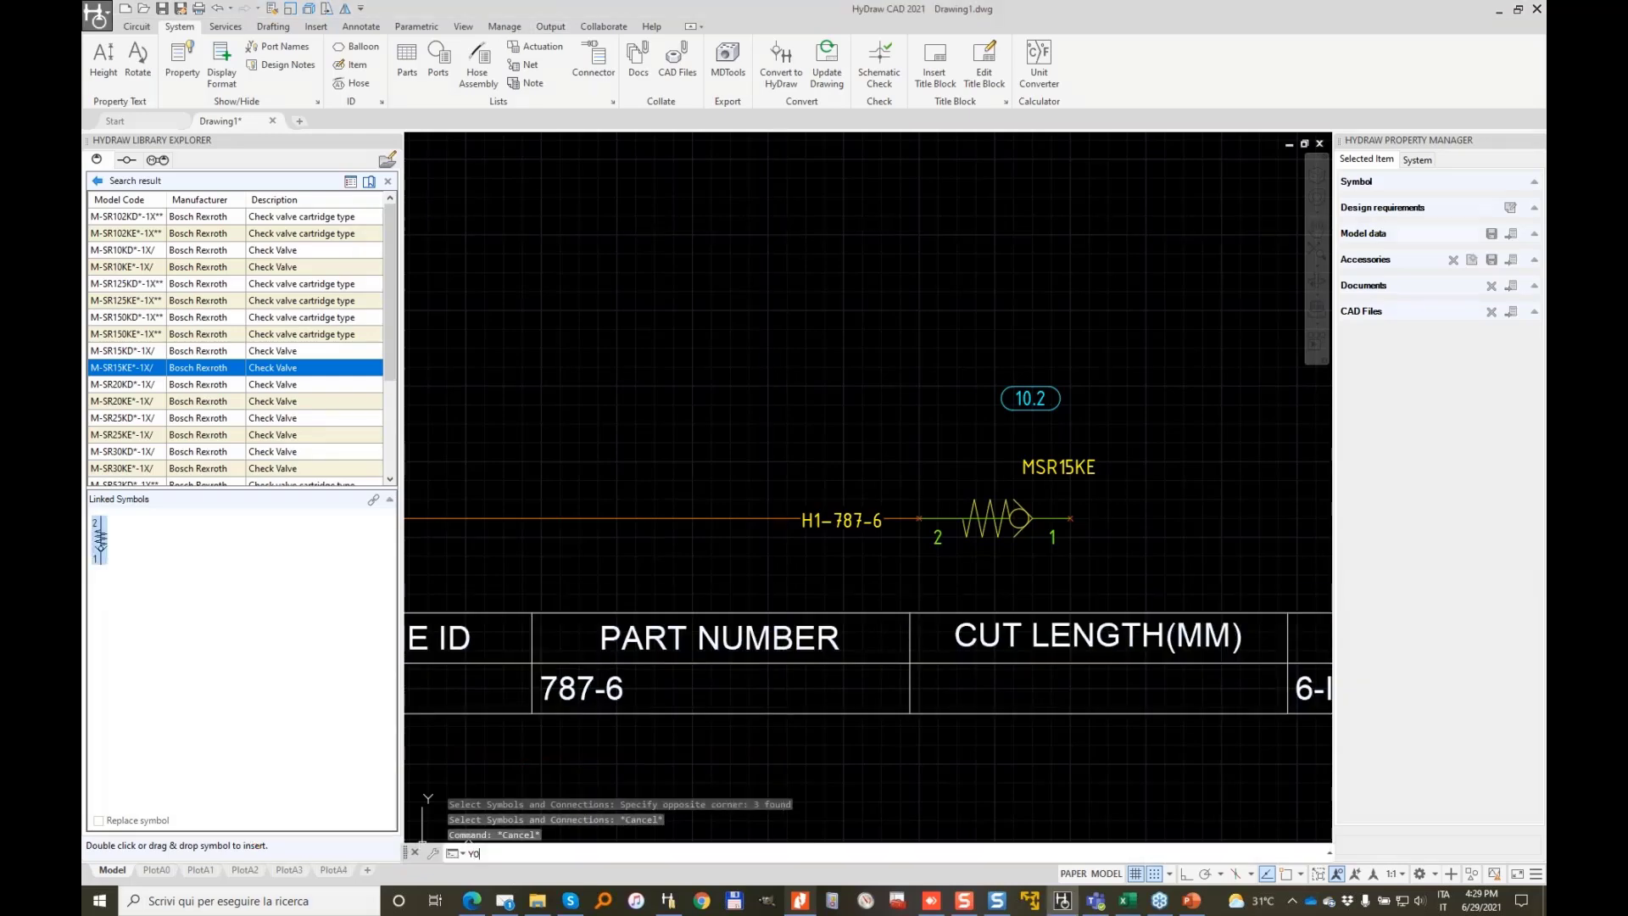
pyautogui.press('Return')
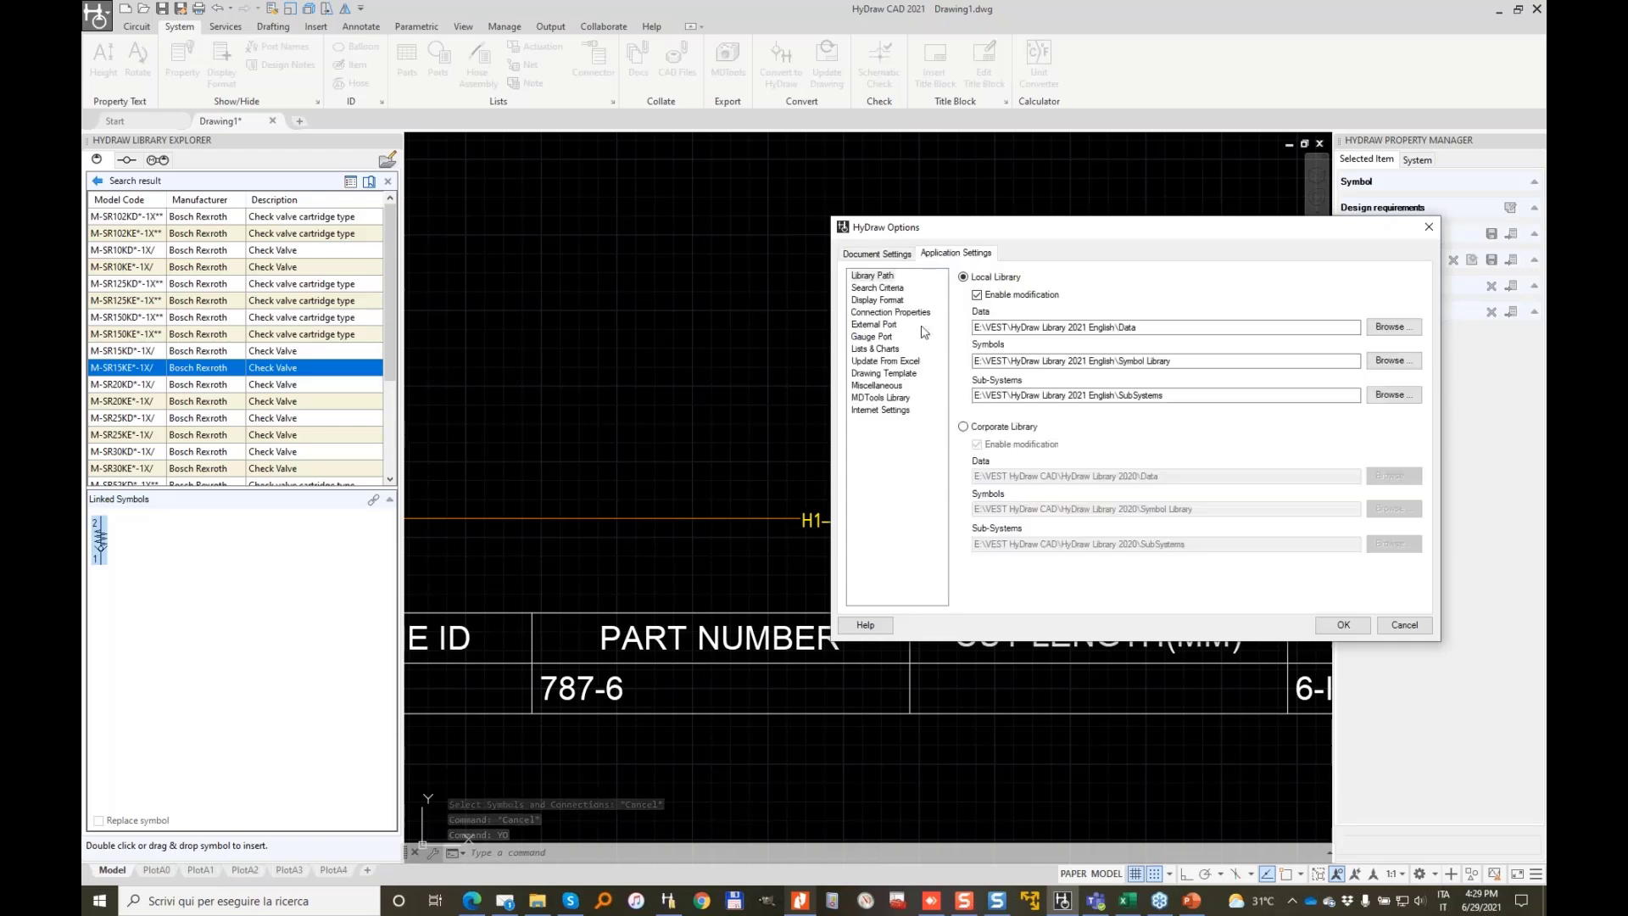
pyautogui.click(886, 388)
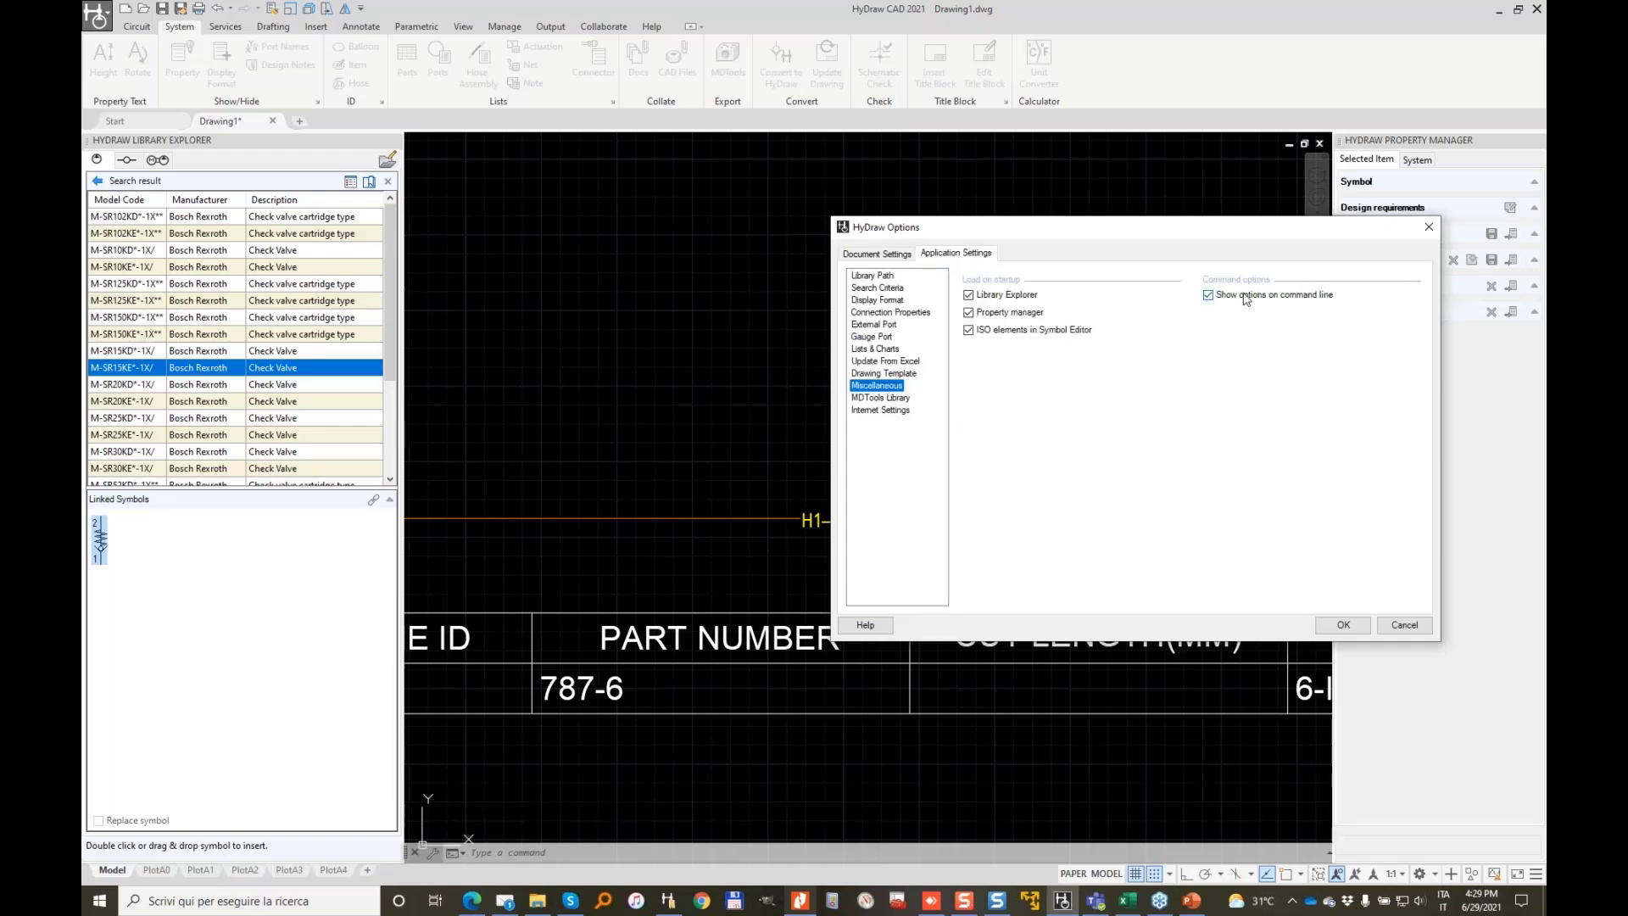
pyautogui.click(1208, 296)
pyautogui.click(1347, 625)
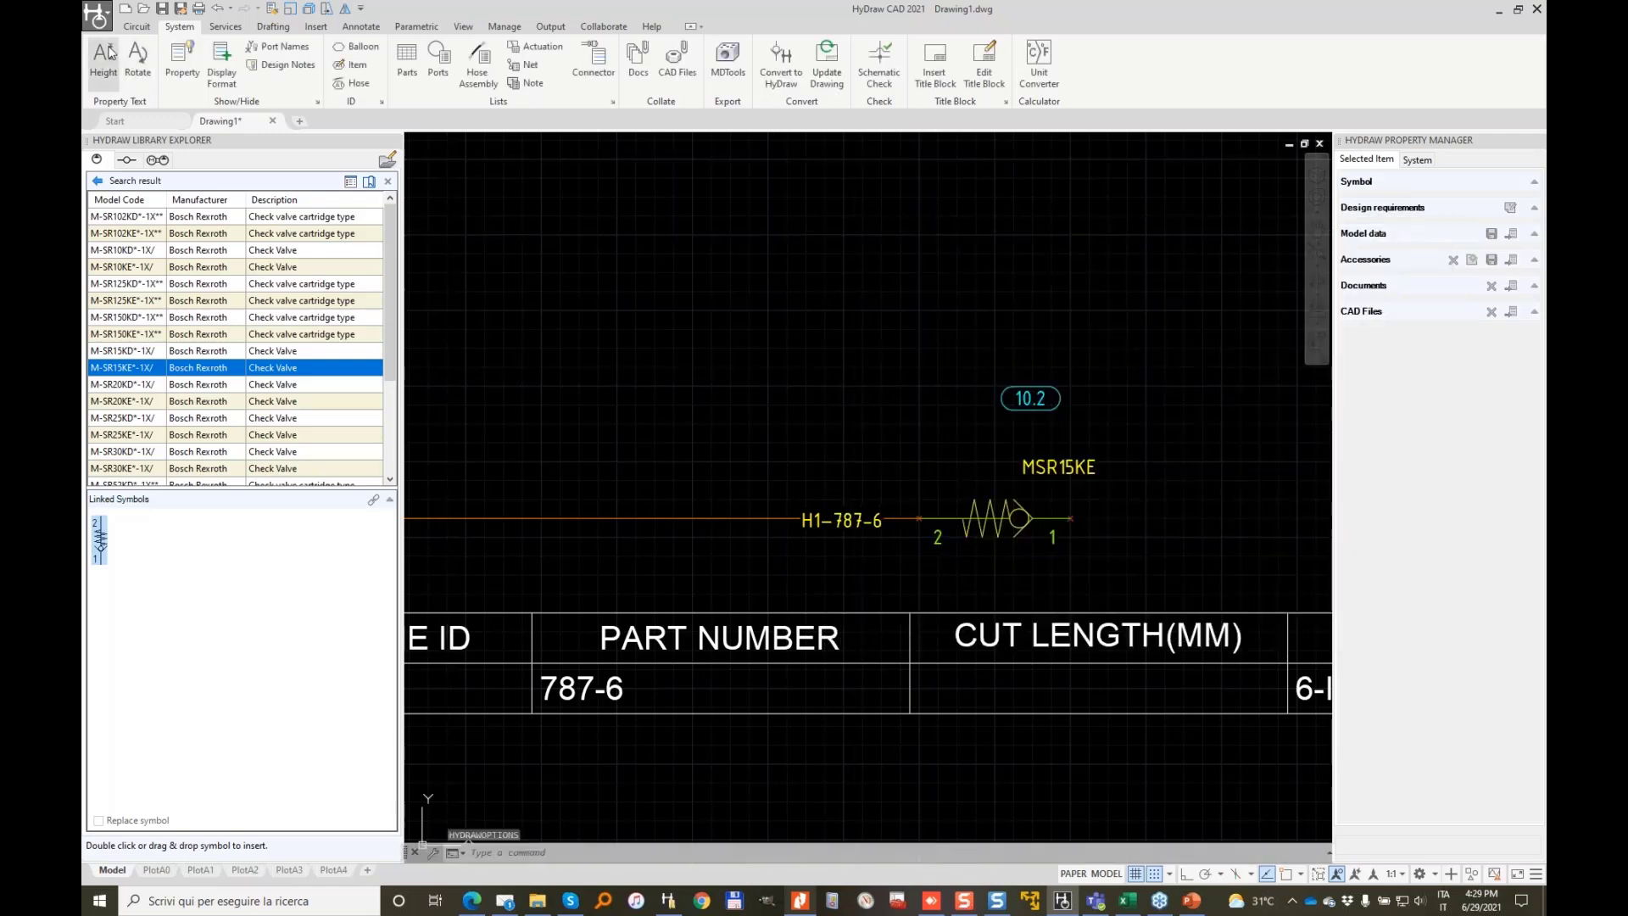
# Set the text height of all items on check valve 10.2 and its hose line to 4
pyautogui.click(1153, 343)
pyautogui.click(747, 547)
pyautogui.press('Return')
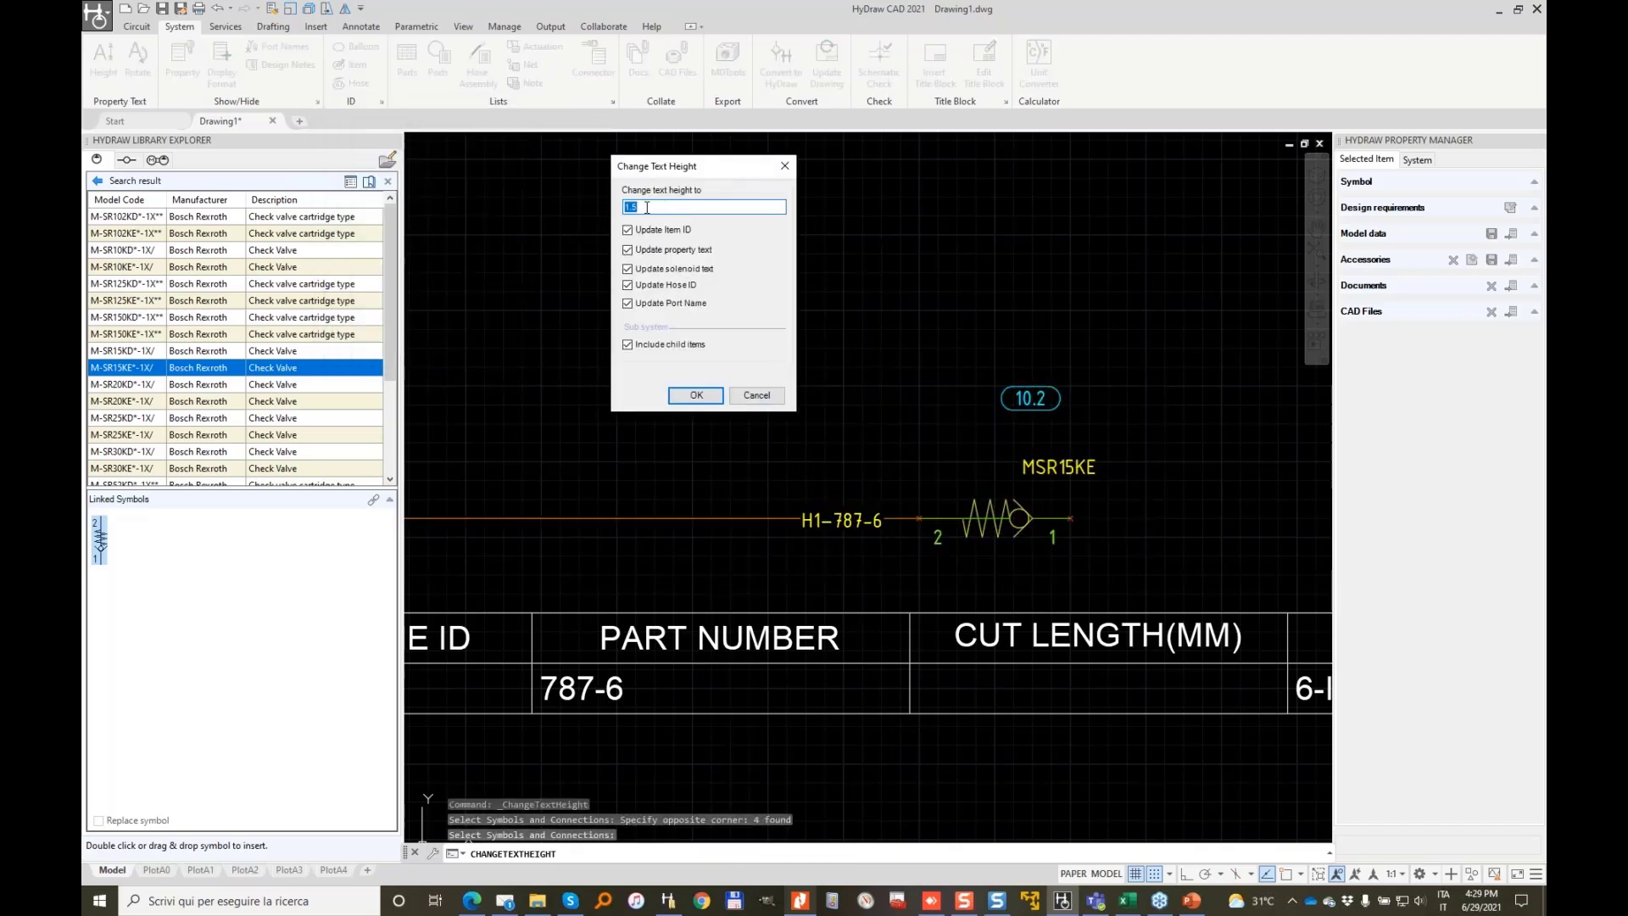
pyautogui.write('4')
pyautogui.click(697, 396)
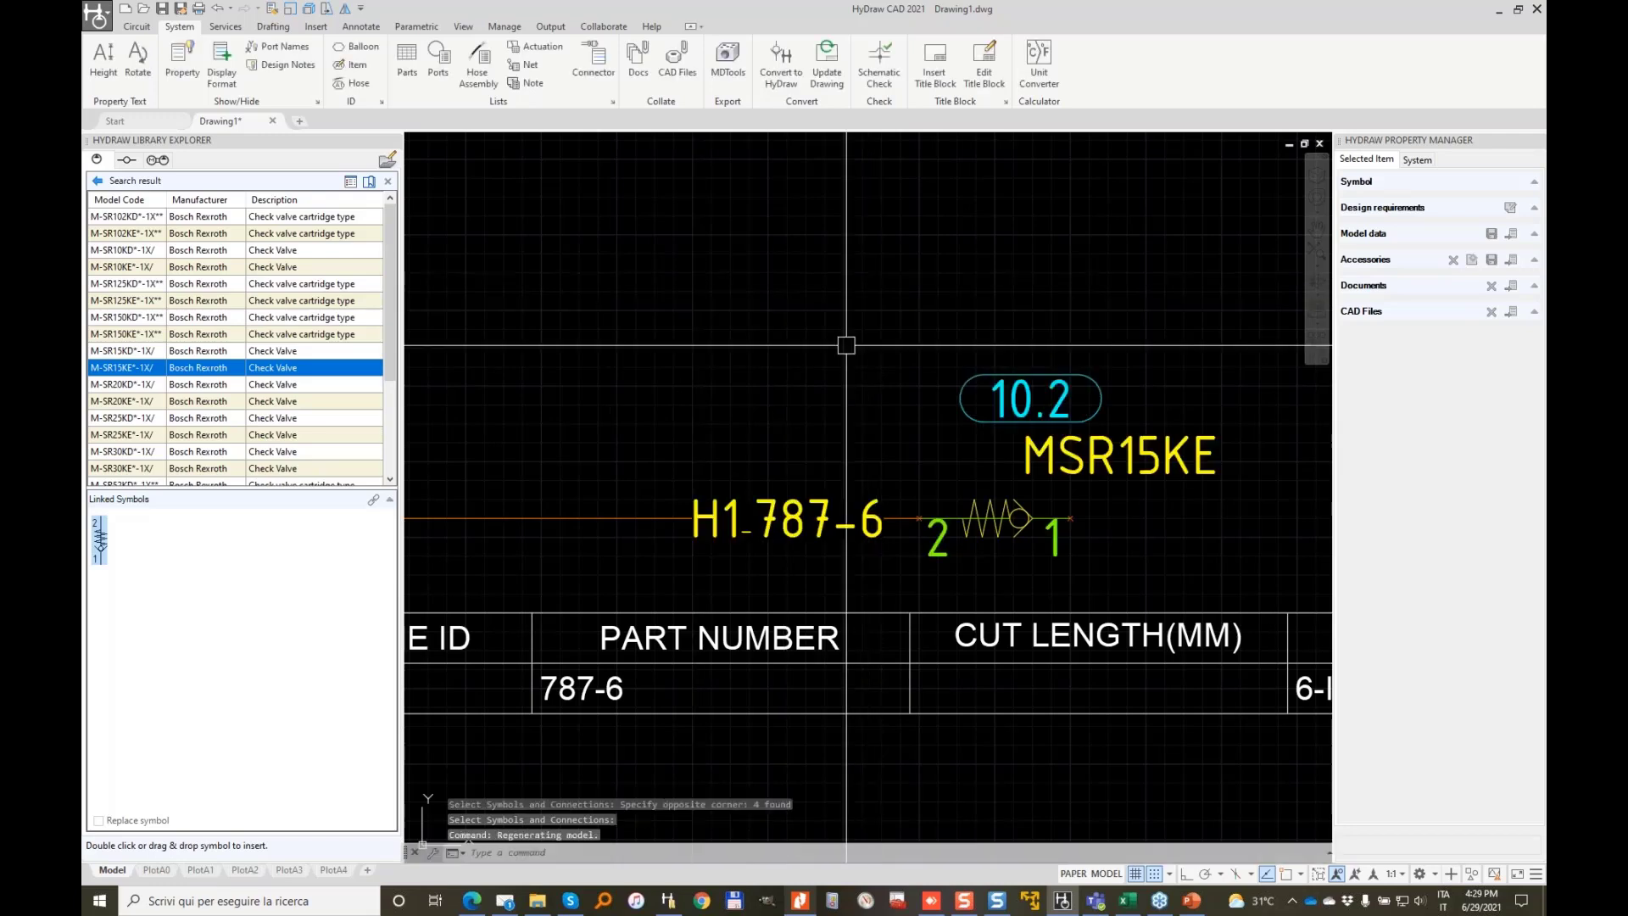
# Reduce the text height of only the property text on check valve 10.2 and its hose line
pyautogui.click(103, 59)
pyautogui.click(1108, 312)
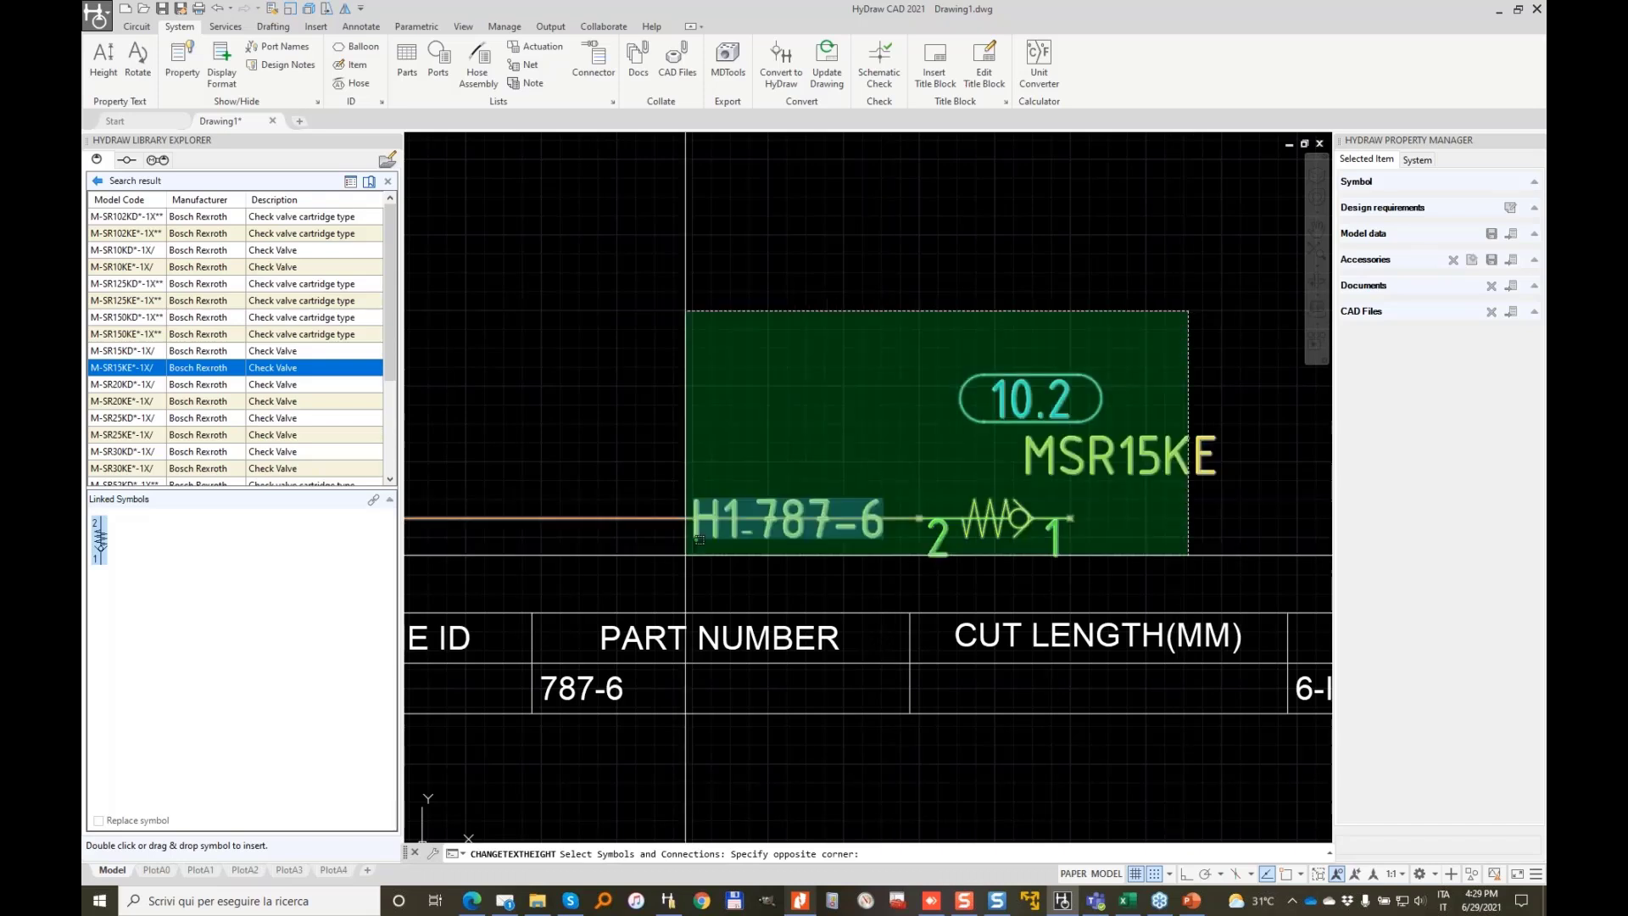
pyautogui.click(683, 556)
pyautogui.press('Return')
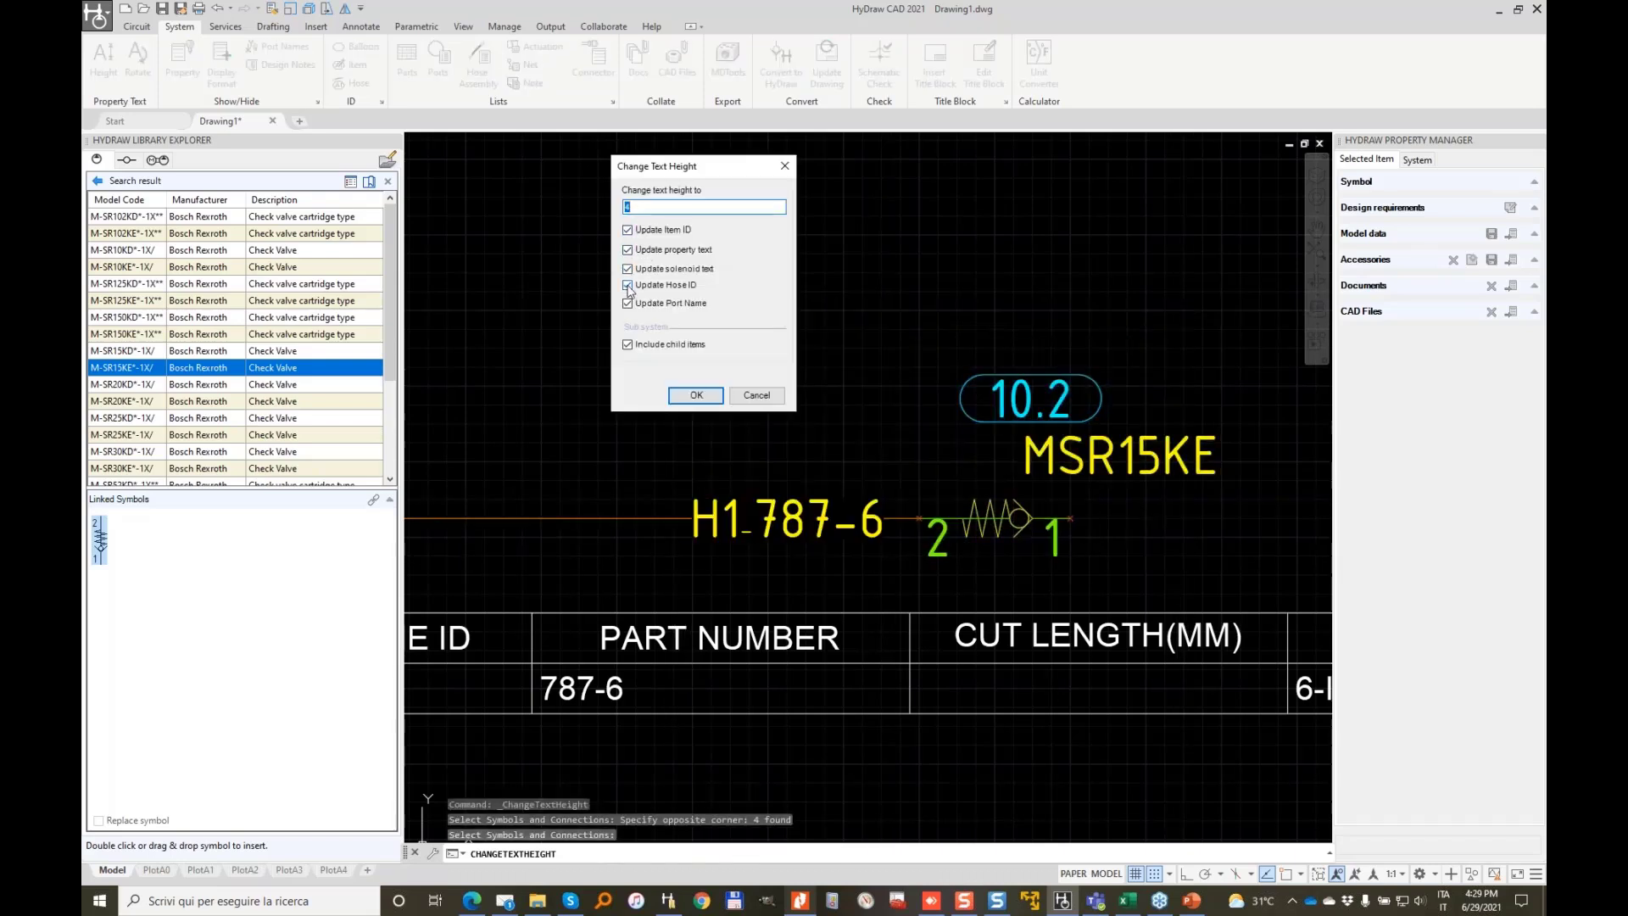
pyautogui.click(629, 231)
pyautogui.click(692, 395)
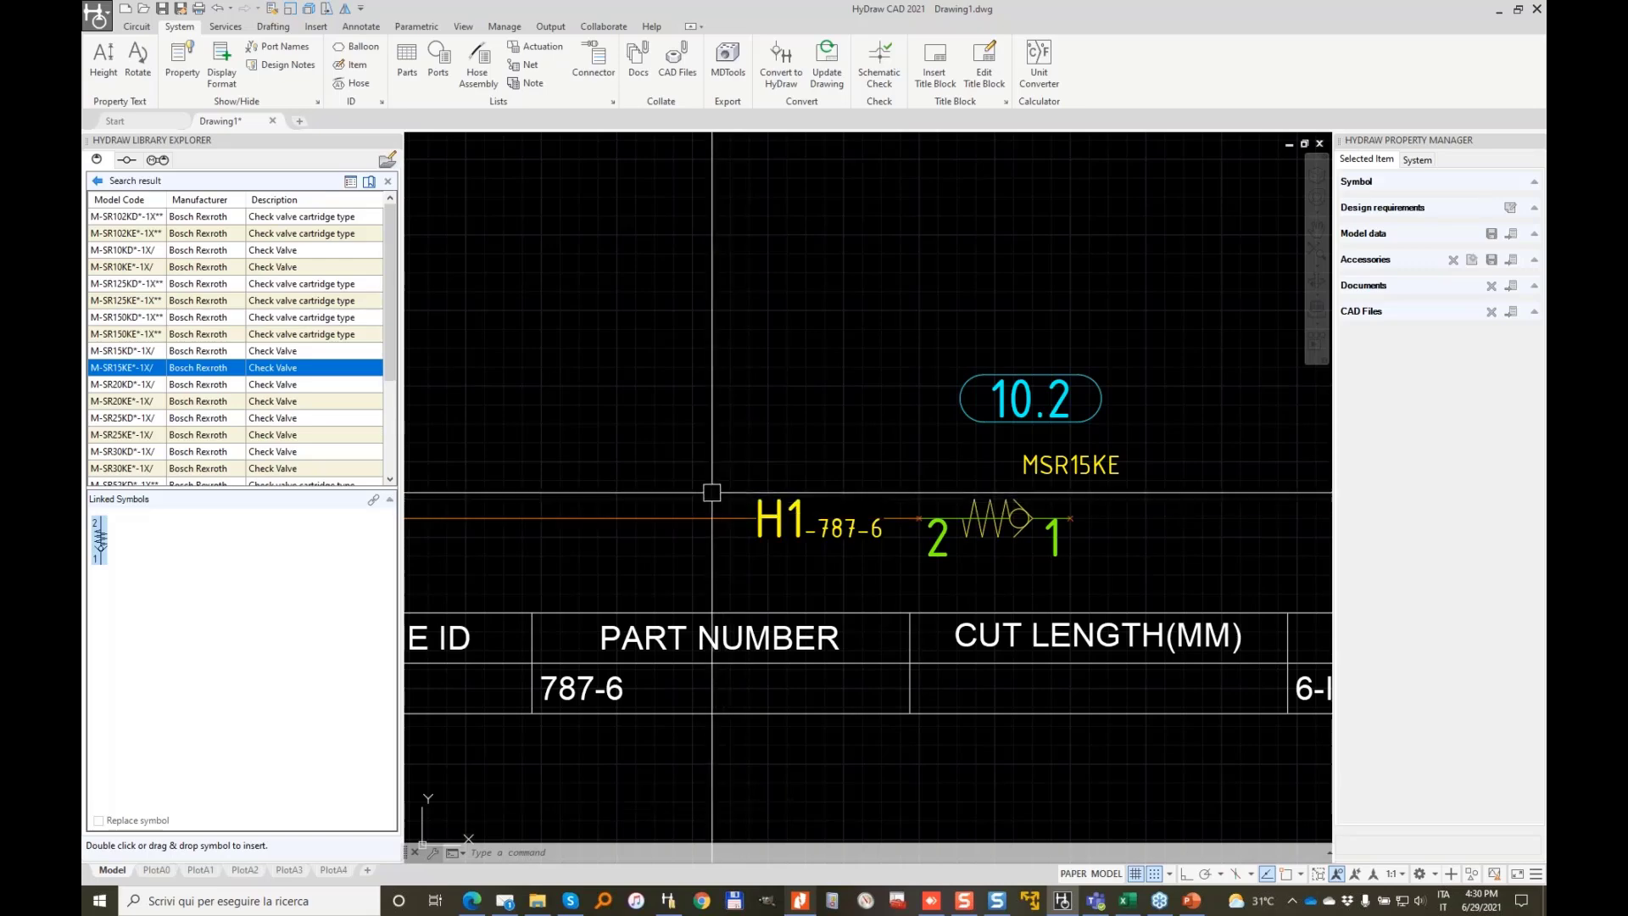
pyautogui.scroll(-2, 720, 499)
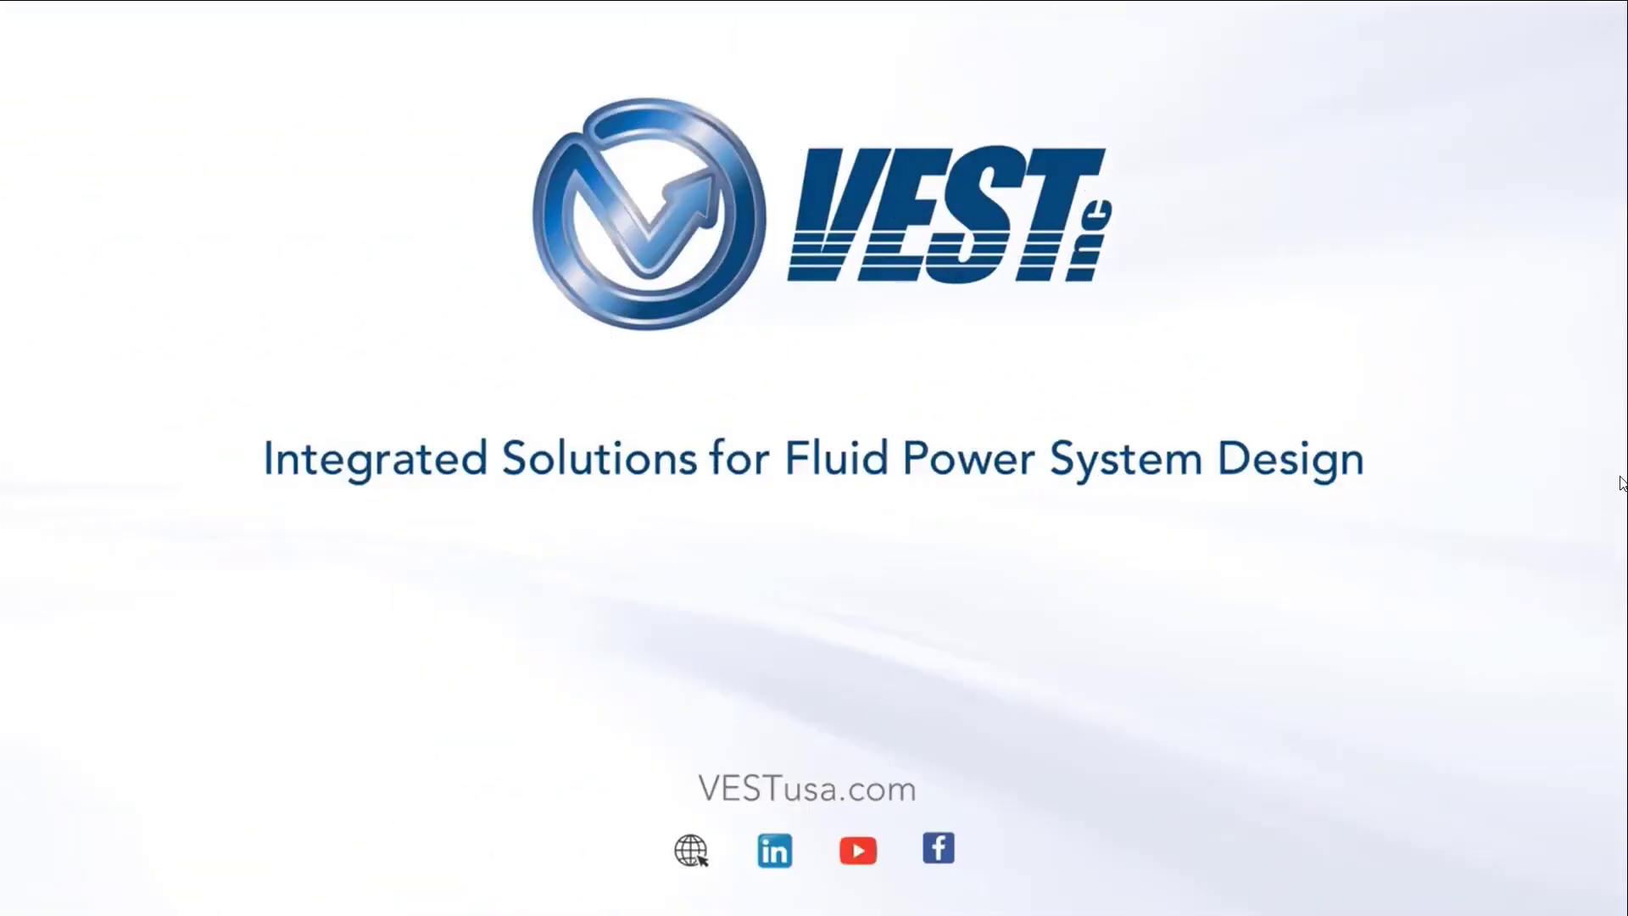